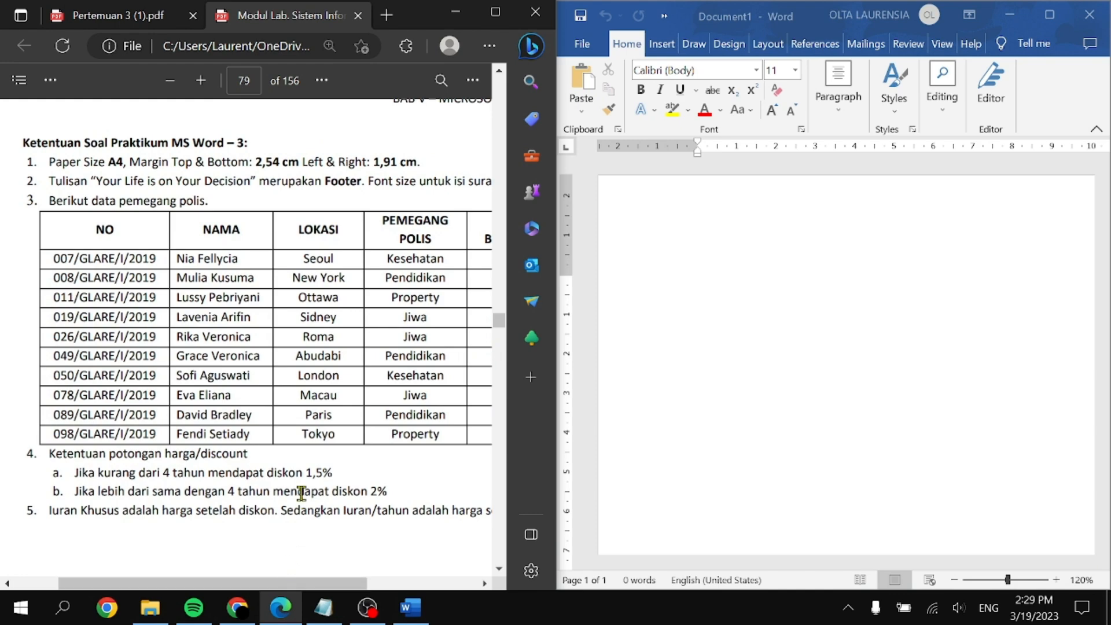
Step: Bring the blank Word document to the front
{"action": "scroll", "coordinate": [312, 465], "scroll_direction": "down", "scroll_amount": 2, "text": "ctrl"}
{"action": "scroll", "coordinate": [313, 466], "scroll_direction": "down", "scroll_amount": 6}
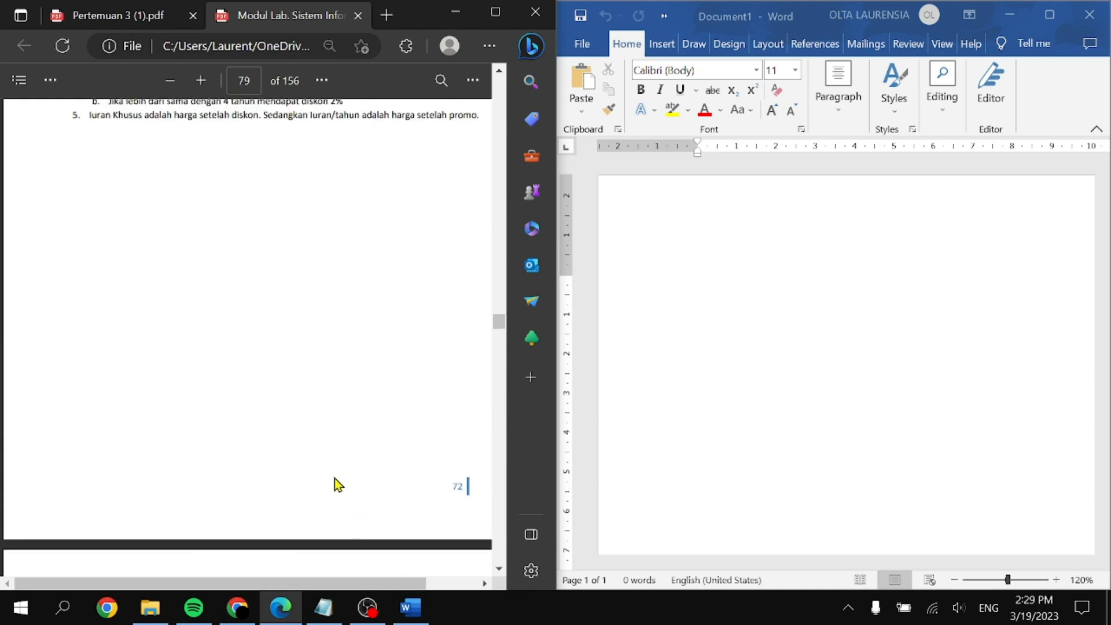
{"action": "scroll", "coordinate": [389, 491], "scroll_direction": "up", "scroll_amount": 7}
{"action": "scroll", "coordinate": [319, 471], "scroll_direction": "up", "scroll_amount": 2, "text": "ctrl"}
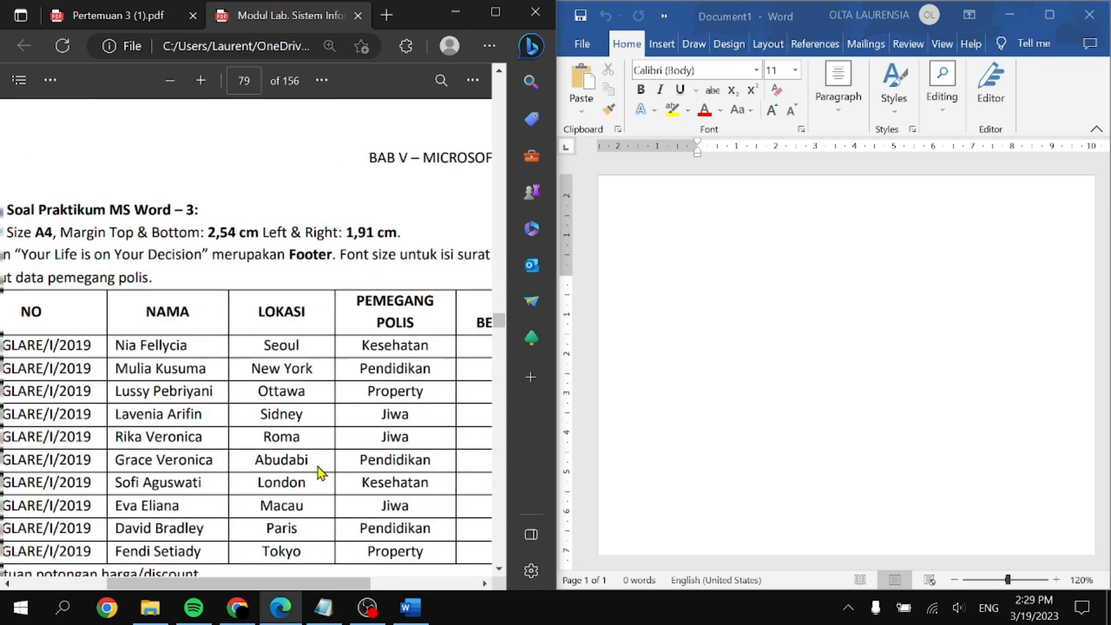
{"action": "scroll", "coordinate": [319, 472], "scroll_direction": "left", "scroll_amount": 3}
{"action": "left_click", "coordinate": [717, 246]}
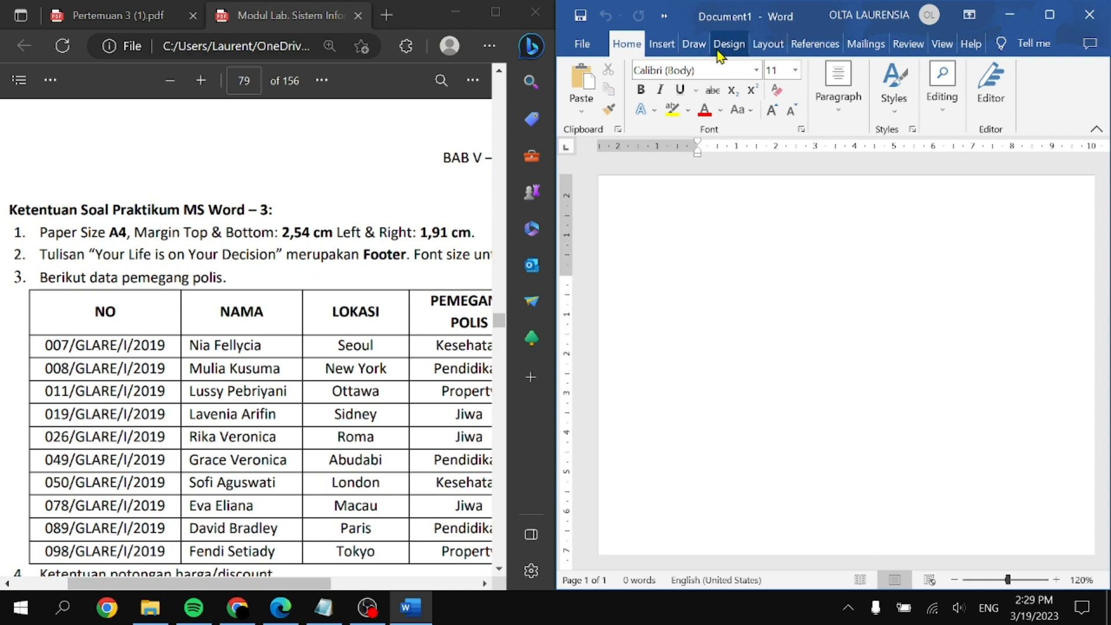
Step: Set the paper size to A4 (21 × 29.7 cm), then open More Paper Sizes in Page Setup
{"action": "left_click", "coordinate": [774, 51]}
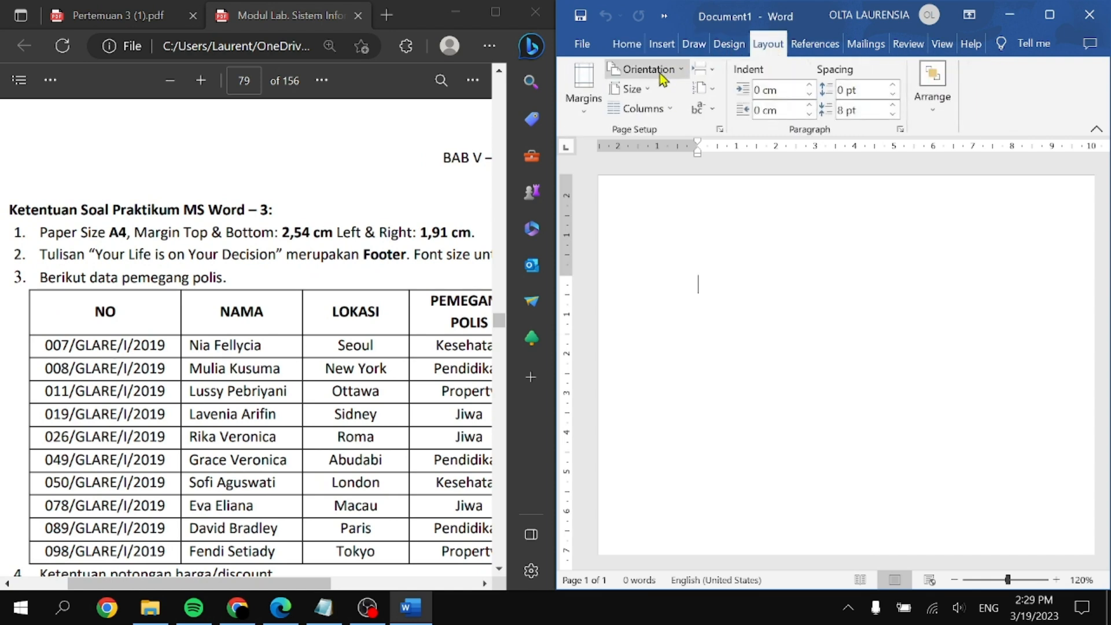
{"action": "left_click", "coordinate": [653, 92]}
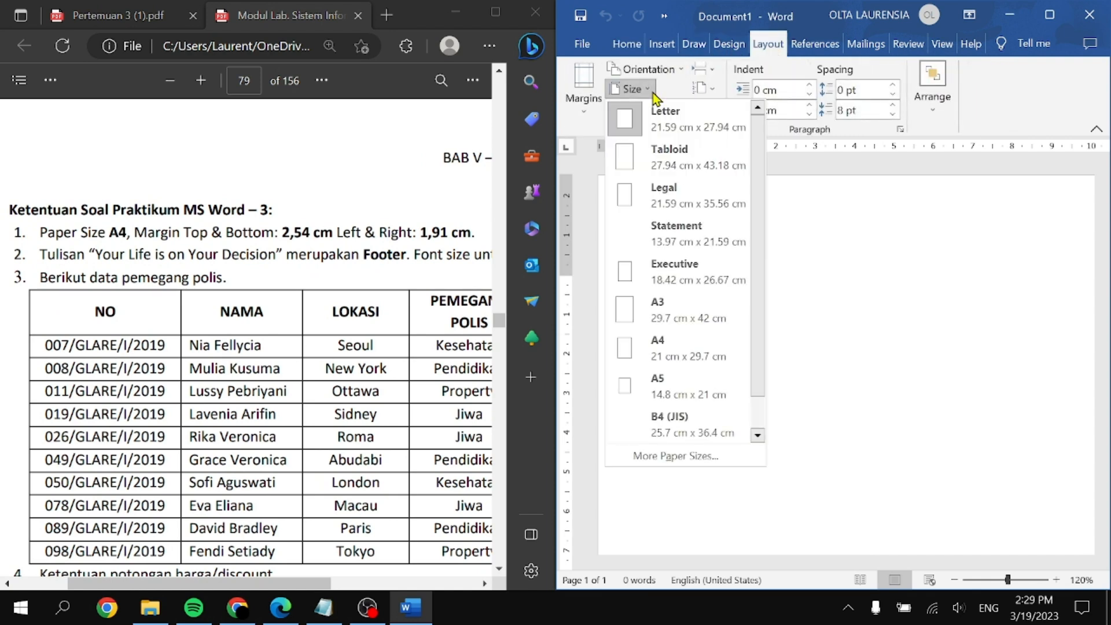
{"action": "left_click", "coordinate": [711, 350]}
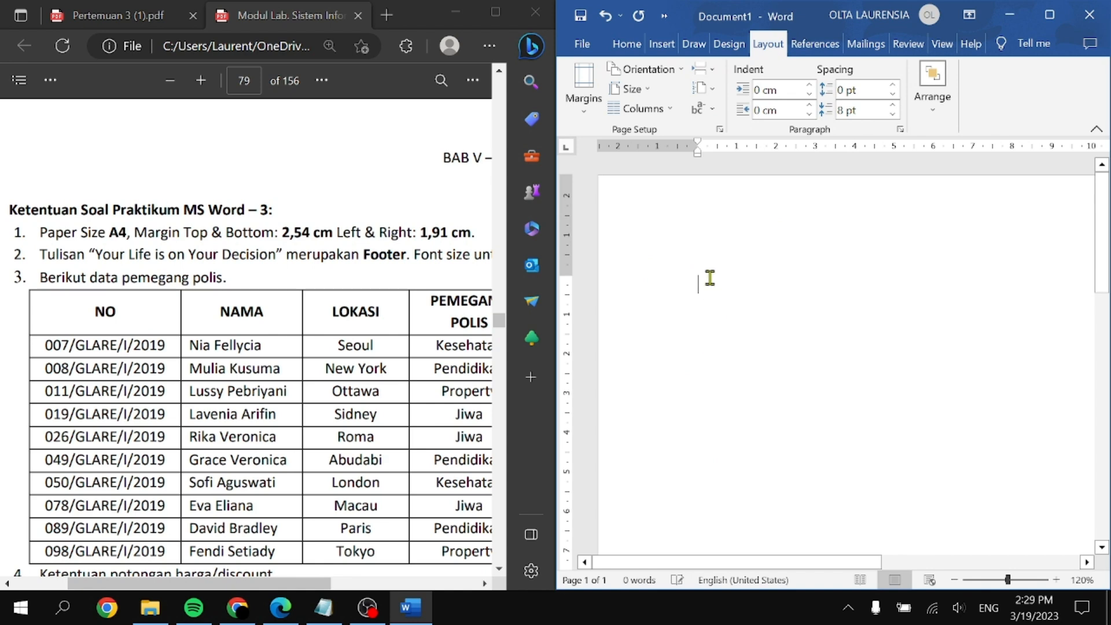
{"action": "left_click", "coordinate": [633, 89]}
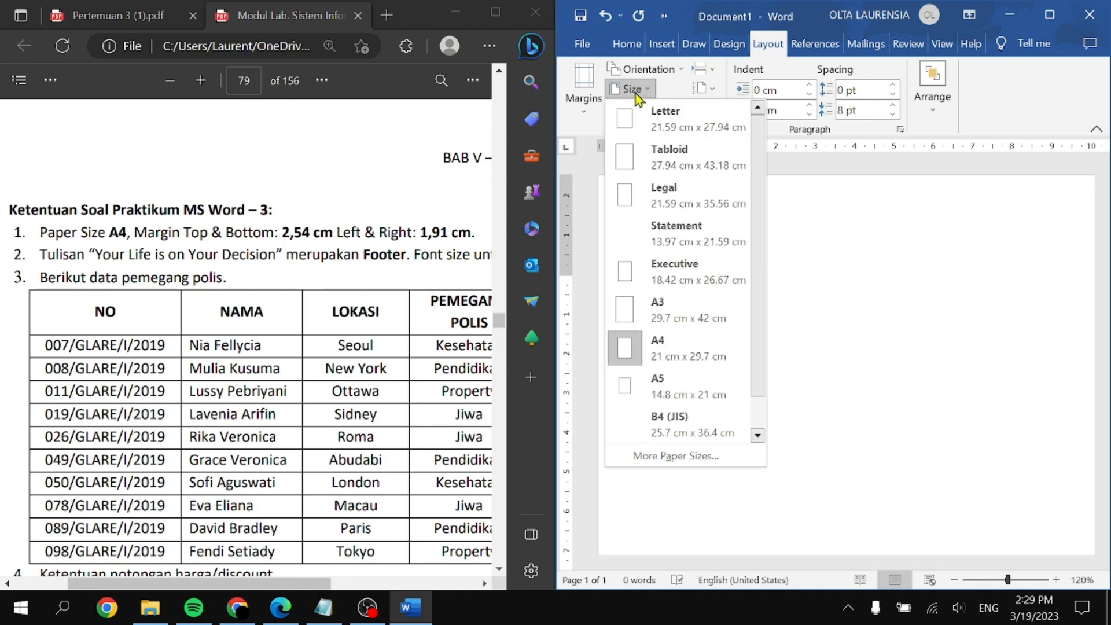
{"action": "left_click", "coordinate": [709, 461]}
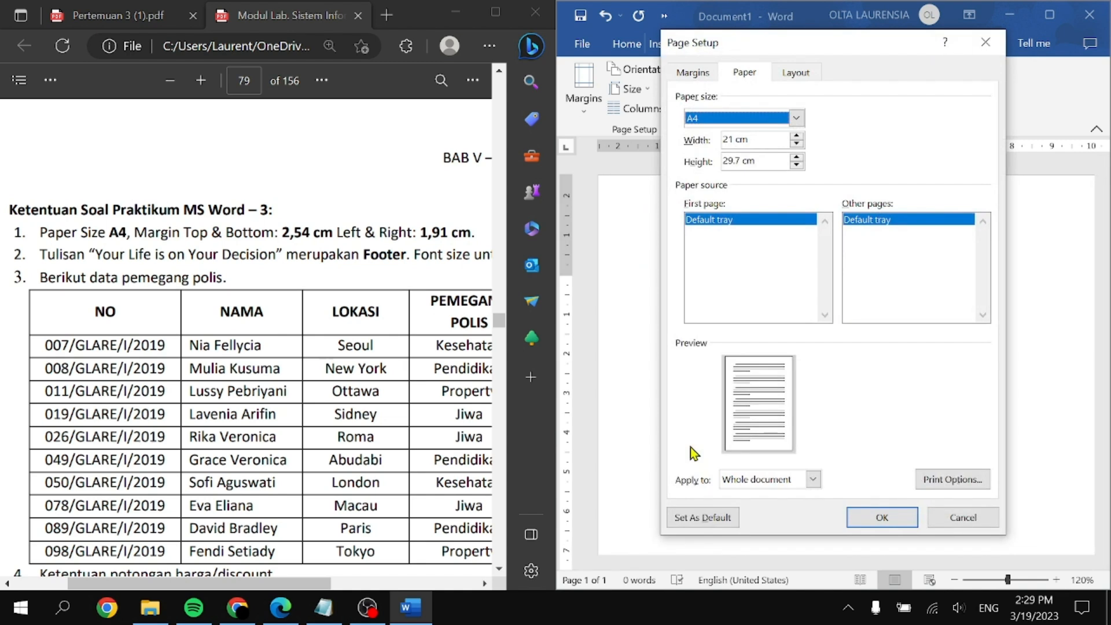
Step: On the Margins tab, set left and right to 1.91 cm, keep top/bottom at 2.54 cm, and apply
{"action": "left_click", "coordinate": [690, 74]}
{"action": "left_click_drag", "start_coordinate": [278, 583], "coordinate": [310, 583]}
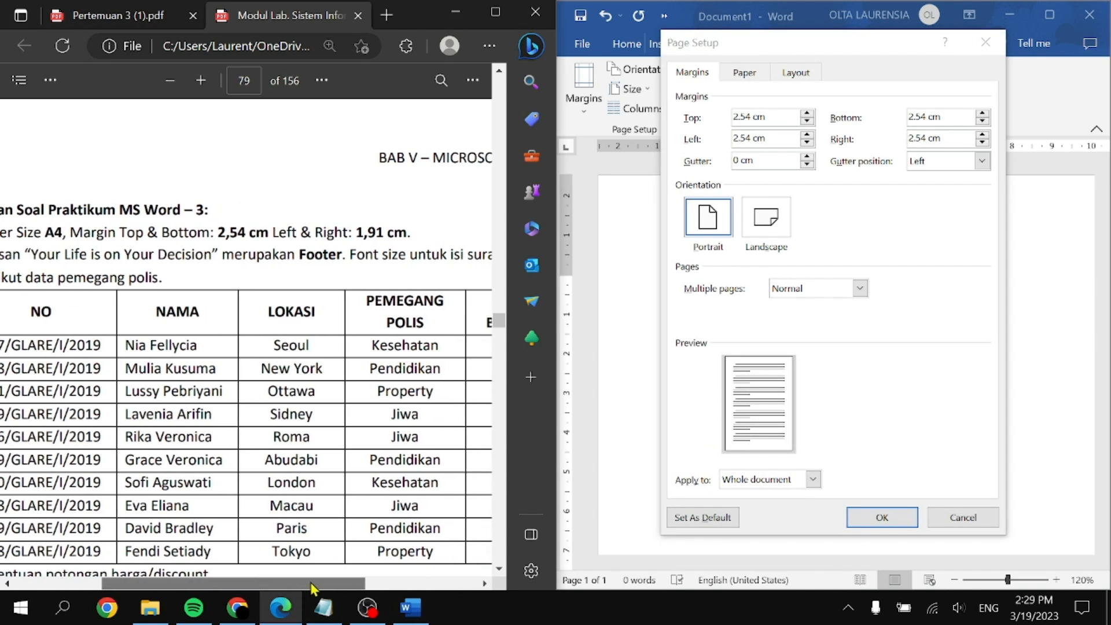
{"action": "left_click", "coordinate": [768, 115]}
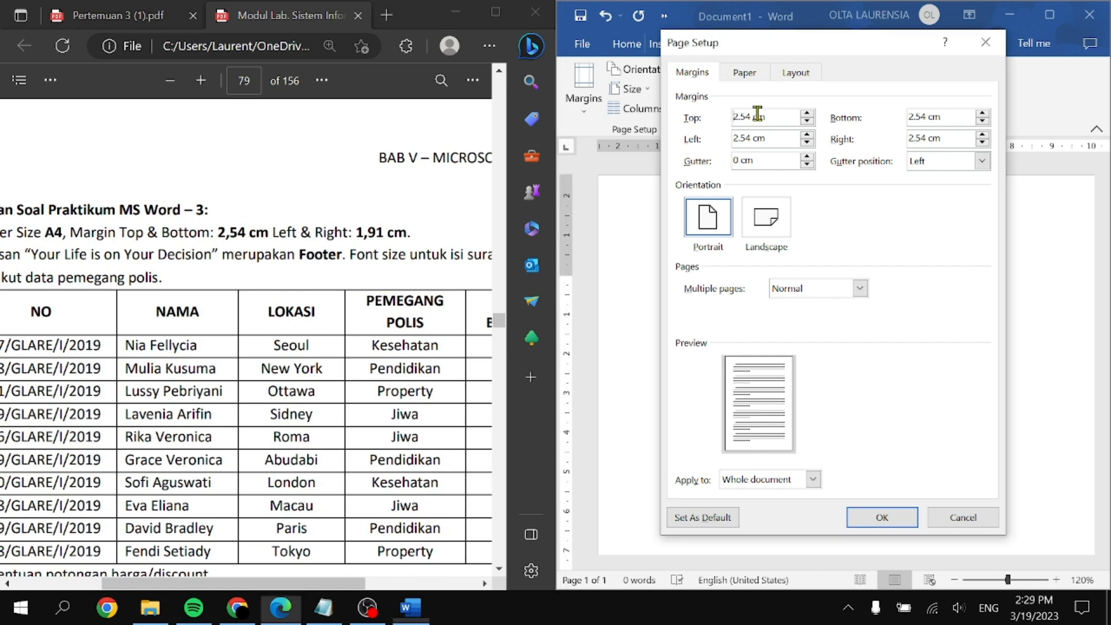
{"action": "left_click", "coordinate": [963, 118]}
{"action": "double_click", "coordinate": [751, 139]}
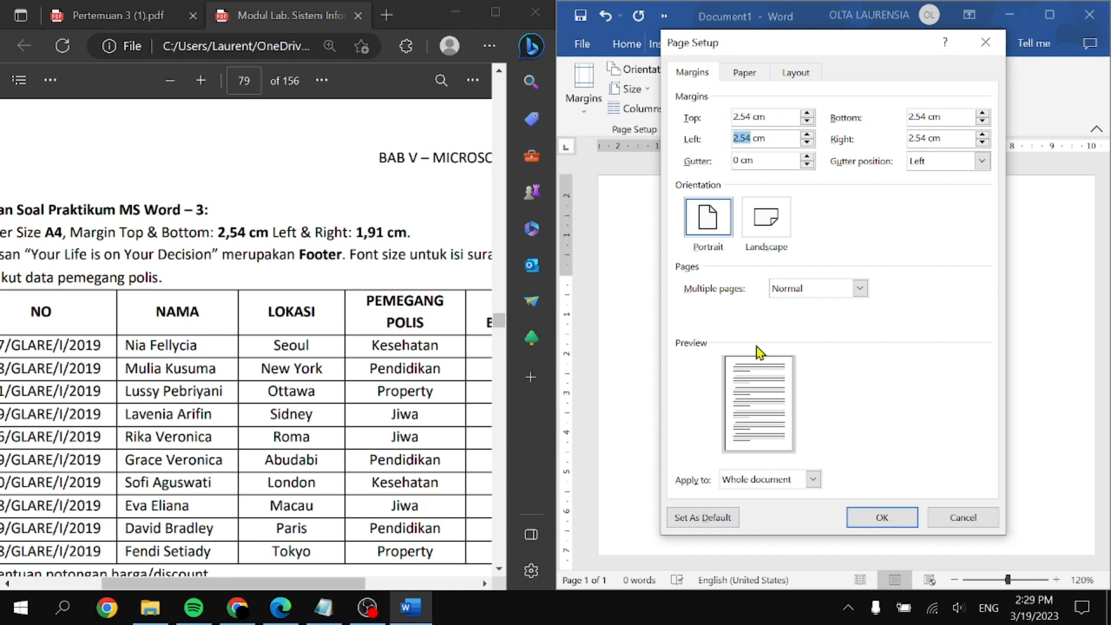
{"action": "type", "text": "1"}
{"action": "double_click", "coordinate": [924, 139]}
{"action": "type", "text": "1"}
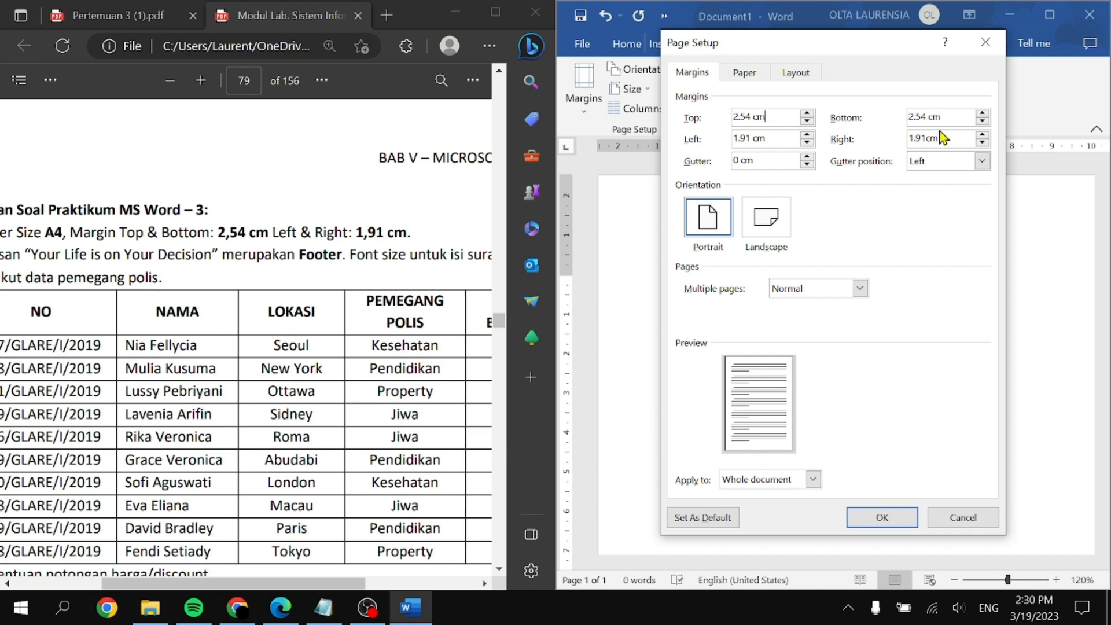
{"action": "left_click", "coordinate": [770, 139]}
{"action": "left_click", "coordinate": [882, 517]}
Step: Scroll the PDF to page 78's sample Glaradine letter and open Word's header for editing
{"action": "scroll", "coordinate": [131, 394], "scroll_direction": "left", "scroll_amount": 3}
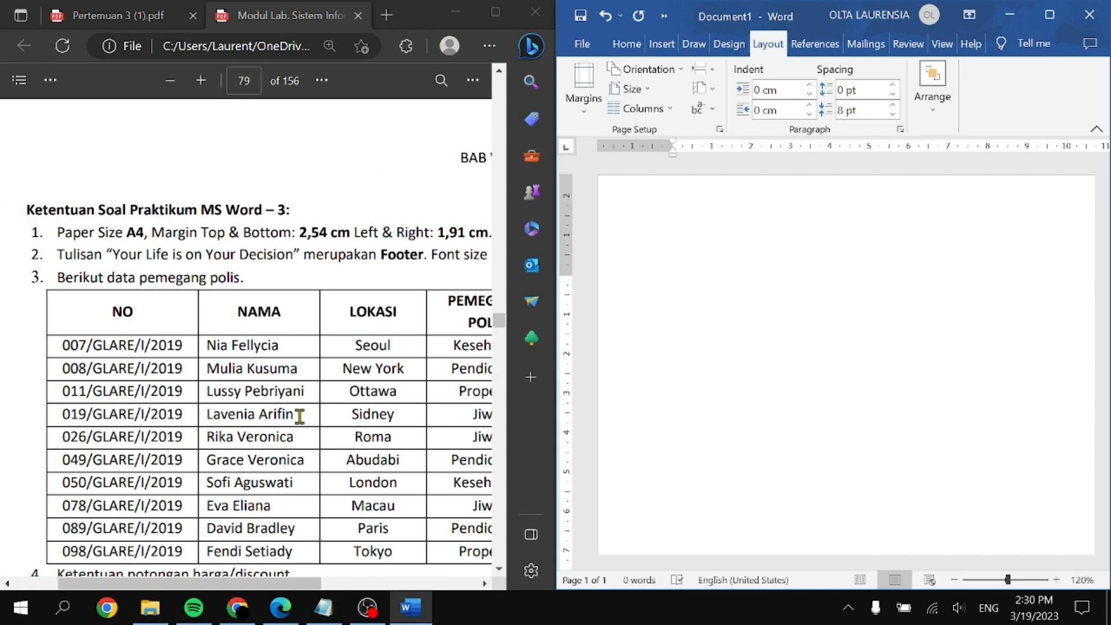
{"action": "scroll", "coordinate": [298, 417], "scroll_direction": "up", "scroll_amount": 10}
{"action": "scroll", "coordinate": [301, 415], "scroll_direction": "up", "scroll_amount": 1}
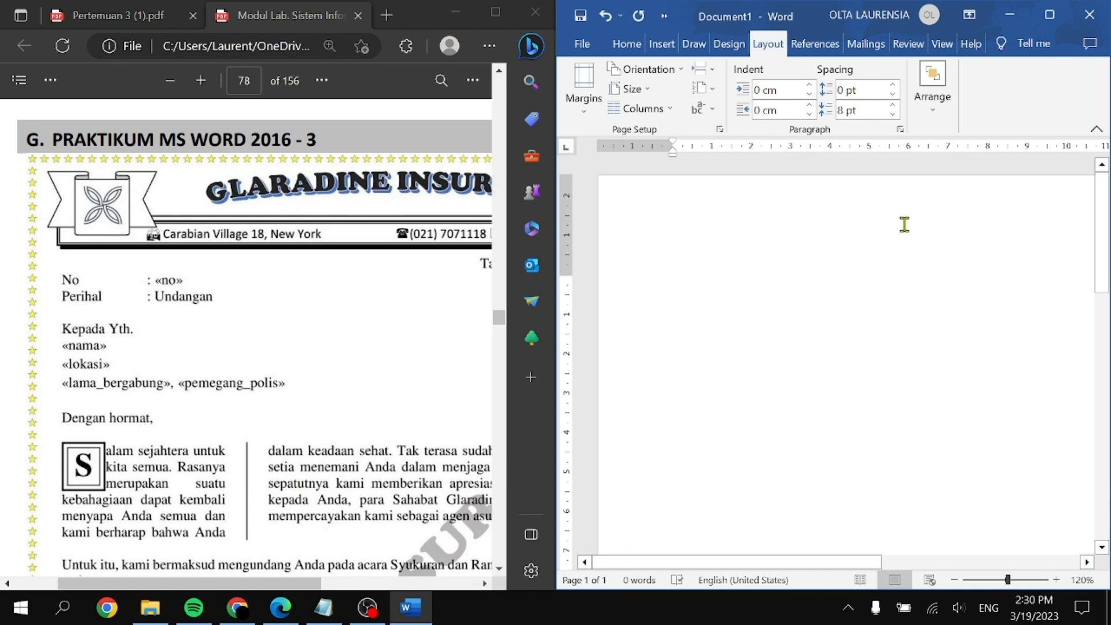
{"action": "double_click", "coordinate": [743, 222]}
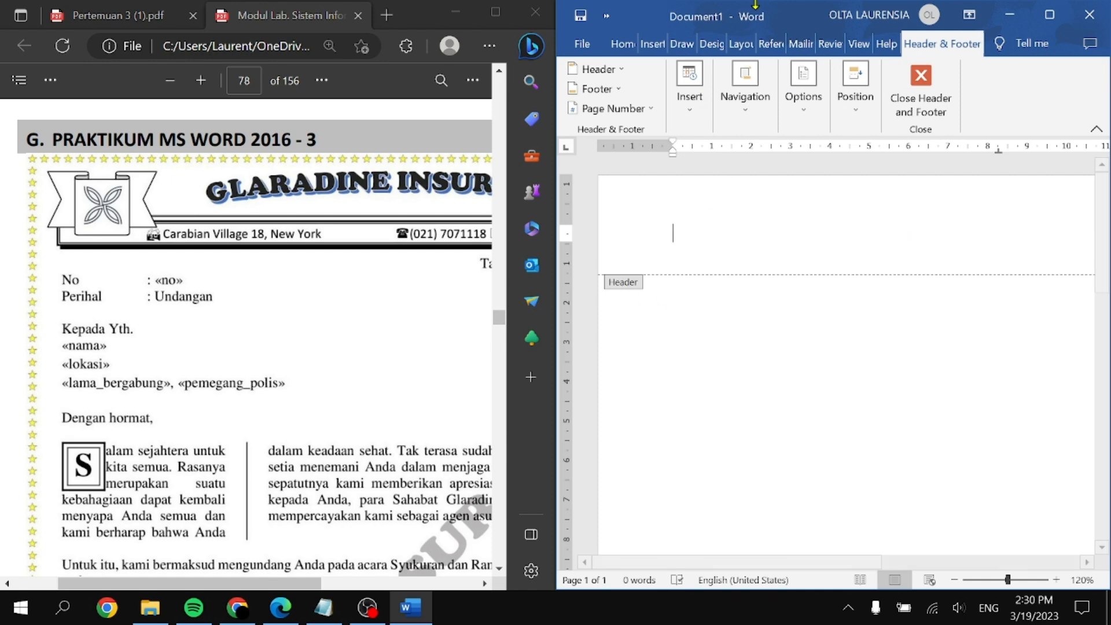
Step: Apply the yellow star art page border from Design > Page Borders
{"action": "left_click", "coordinate": [739, 46]}
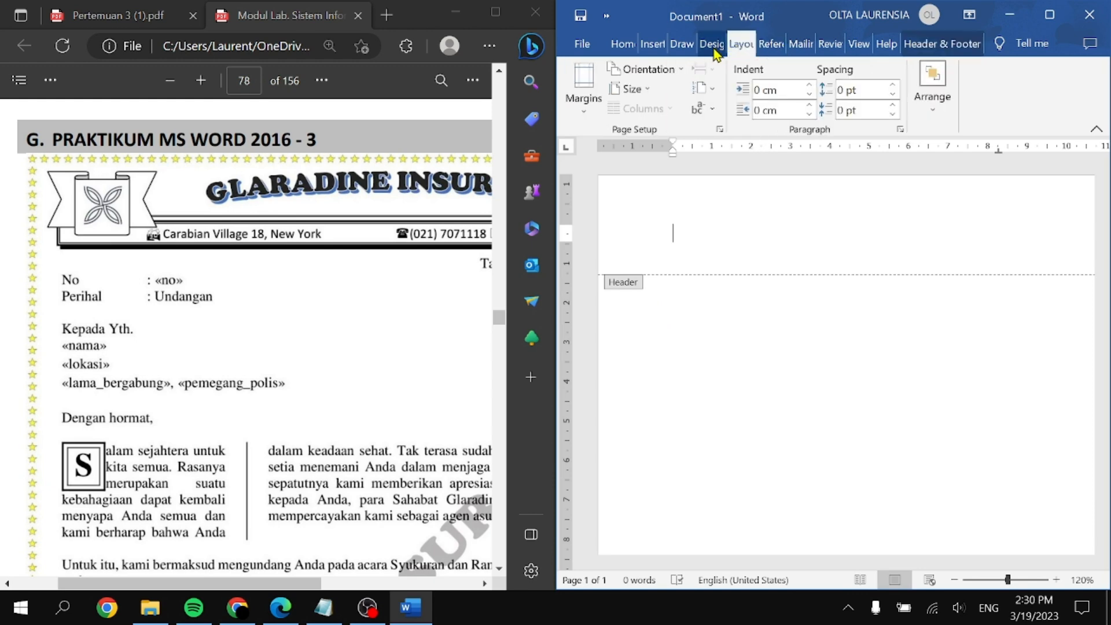
{"action": "left_click", "coordinate": [713, 45]}
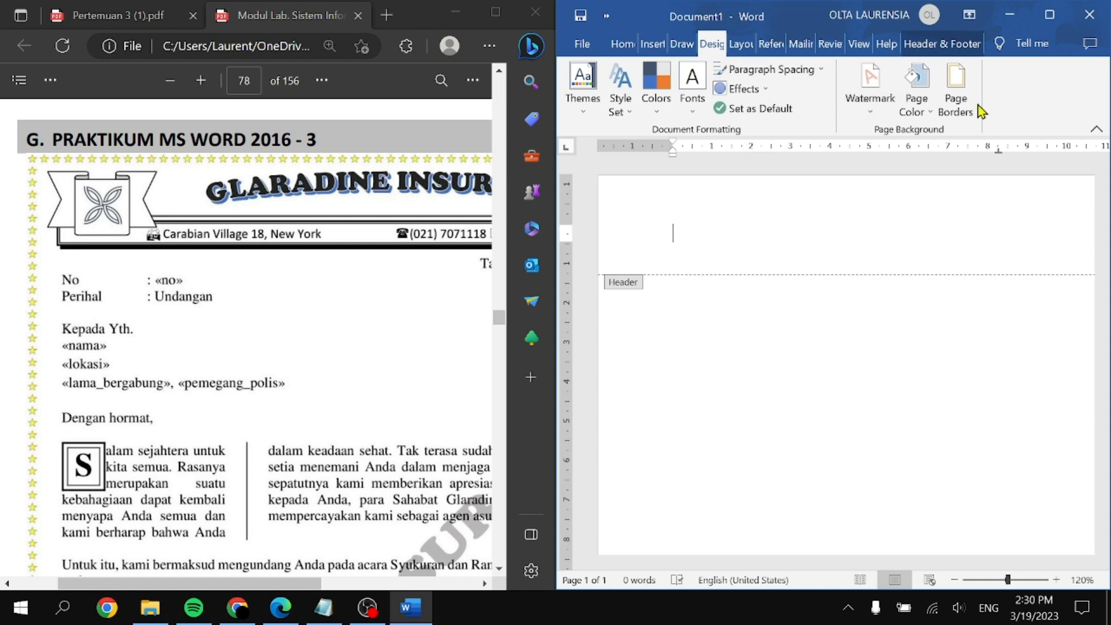
{"action": "left_click", "coordinate": [944, 103]}
{"action": "left_click", "coordinate": [838, 379]}
{"action": "scroll", "coordinate": [819, 457], "scroll_direction": "down", "scroll_amount": 2}
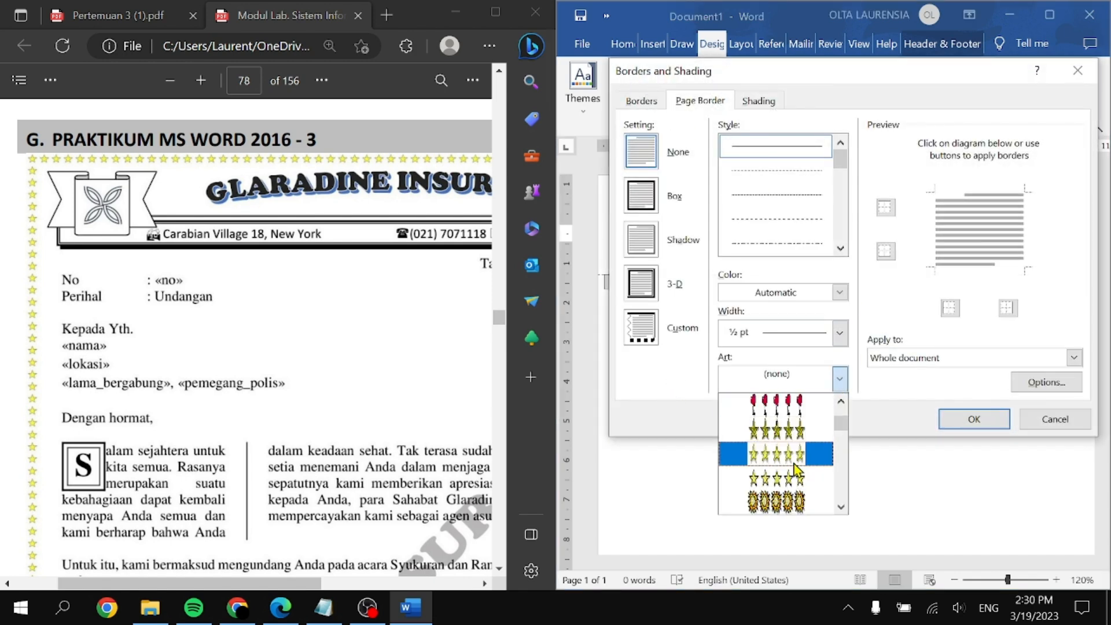
{"action": "left_click", "coordinate": [804, 455]}
{"action": "left_click", "coordinate": [967, 418]}
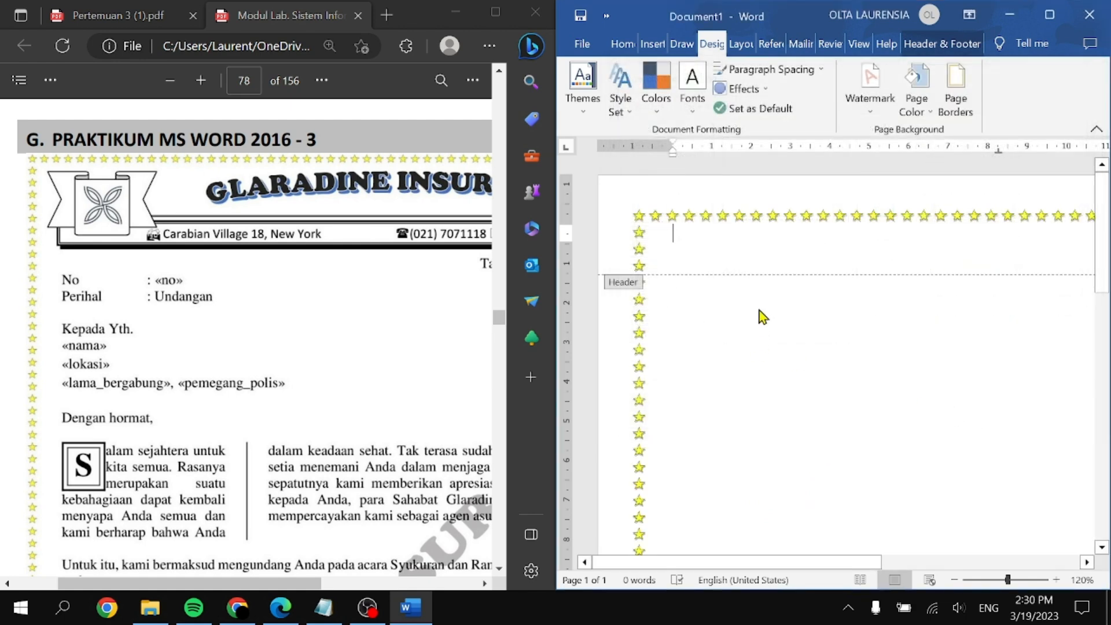
Step: Insert a WordArt box in the black shadowed style
{"action": "left_click", "coordinate": [652, 44]}
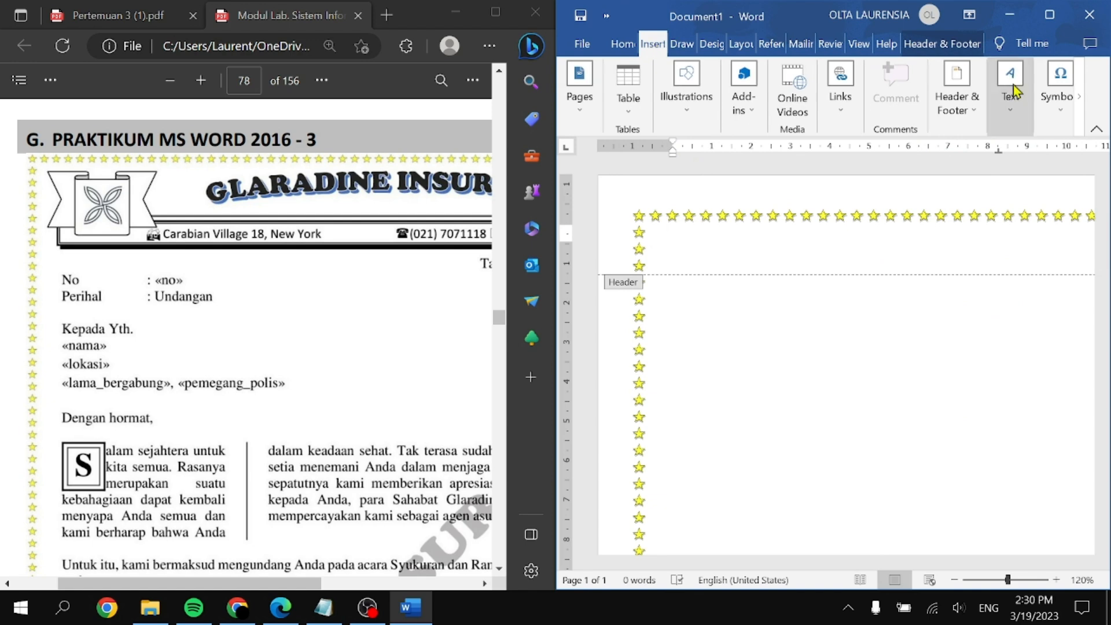
{"action": "left_click", "coordinate": [1014, 122]}
{"action": "left_click", "coordinate": [941, 174]}
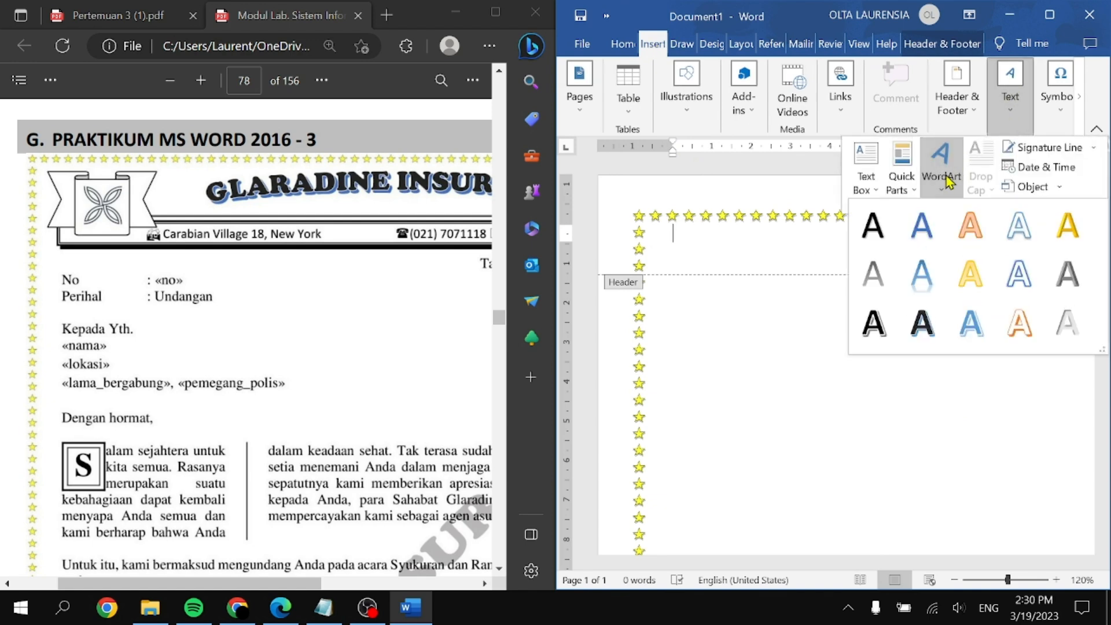
{"action": "left_click", "coordinate": [923, 334]}
Step: Type 'GLARADine insurance' into the WordArt, fixing typos, and maximize Word
{"action": "type", "text": "G"}
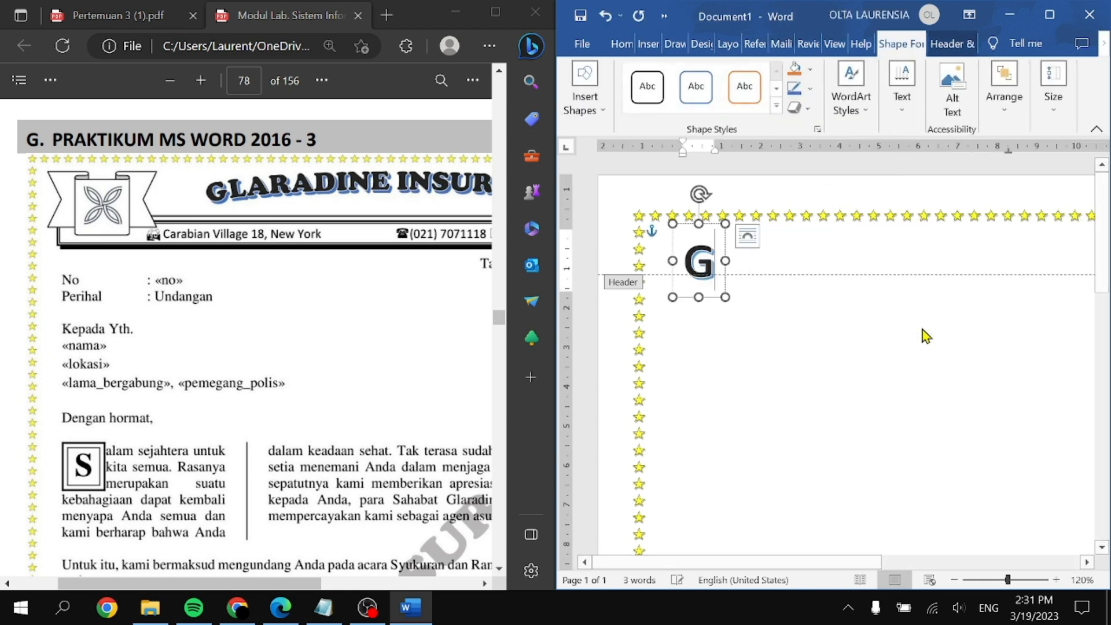
{"action": "type", "text": "L"}
{"action": "key", "text": "BackSpace"}
{"action": "type", "text": "LAR"}
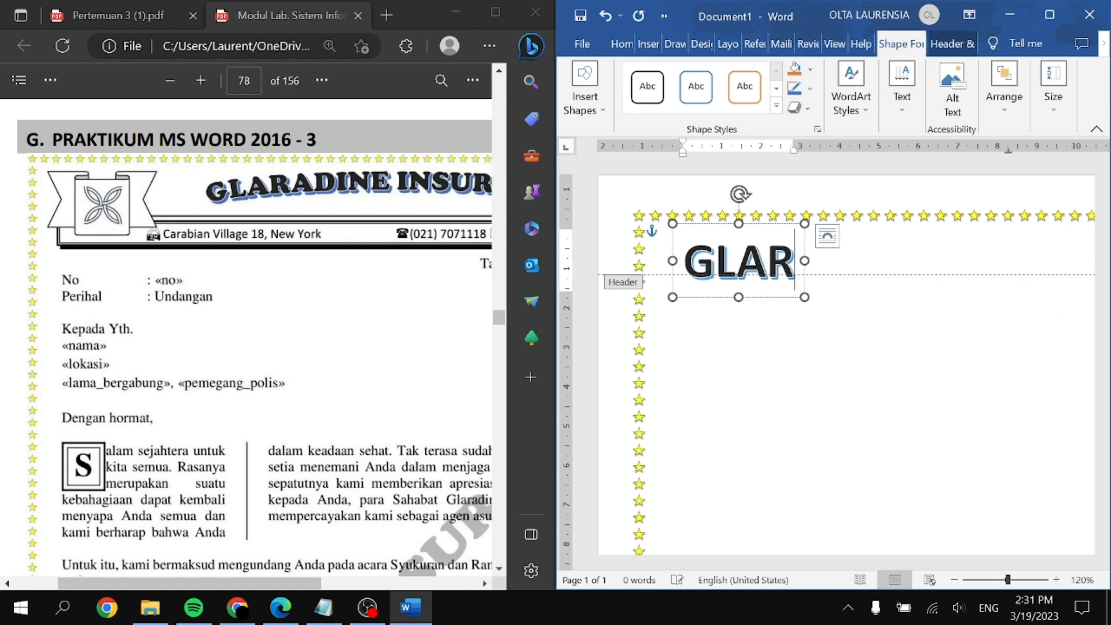
{"action": "type", "text": "DAIN"}
{"action": "key", "text": "BackSpace"}
{"action": "key", "text": "BackSpace"}
{"action": "key", "text": "BackSpace"}
{"action": "key", "text": "BackSpace"}
{"action": "type", "text": "AD"}
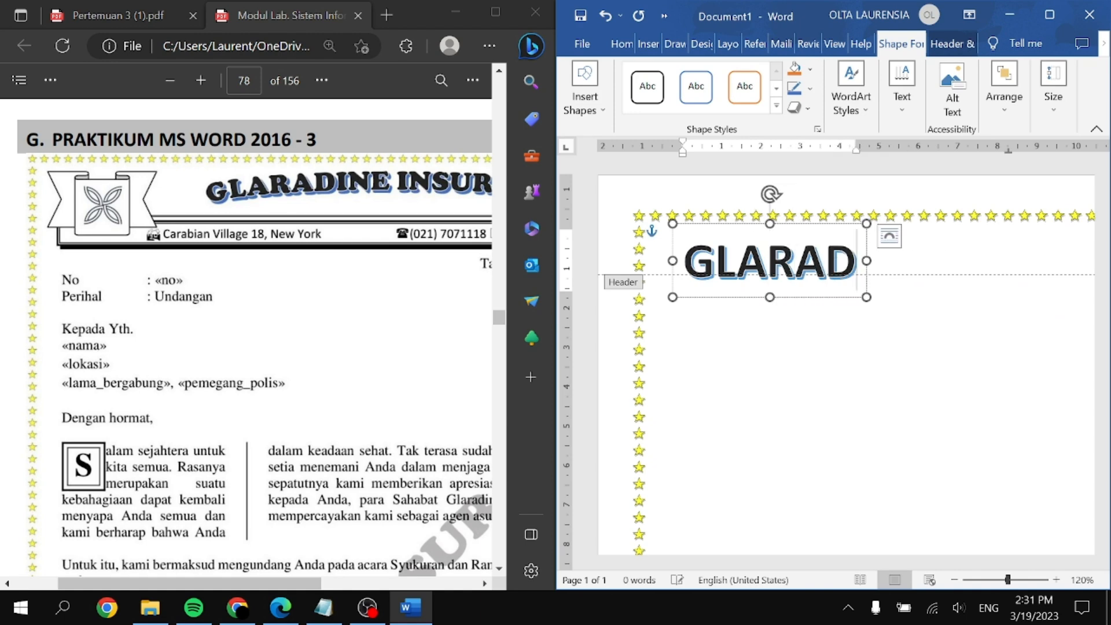
{"action": "type", "text": "ine insurance"}
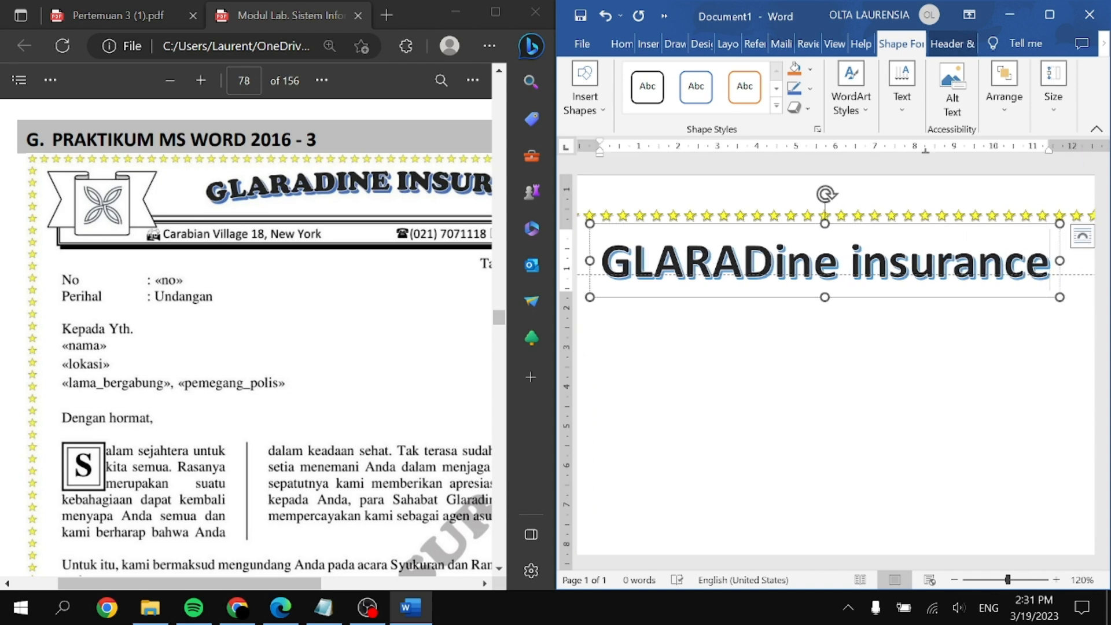
{"action": "left_click", "coordinate": [1049, 14]}
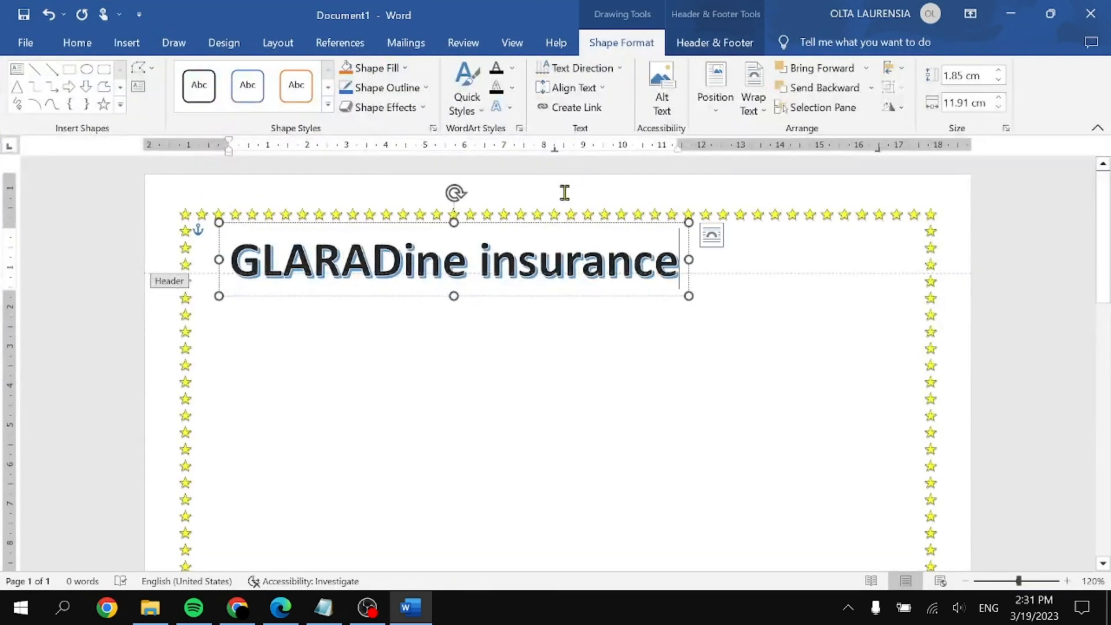
Step: Select the whole WordArt heading and apply UPPERCASE with Change Case
{"action": "scroll", "coordinate": [535, 328], "scroll_direction": "up", "scroll_amount": 3}
{"action": "left_click", "coordinate": [535, 278]}
{"action": "left_click", "coordinate": [450, 267]}
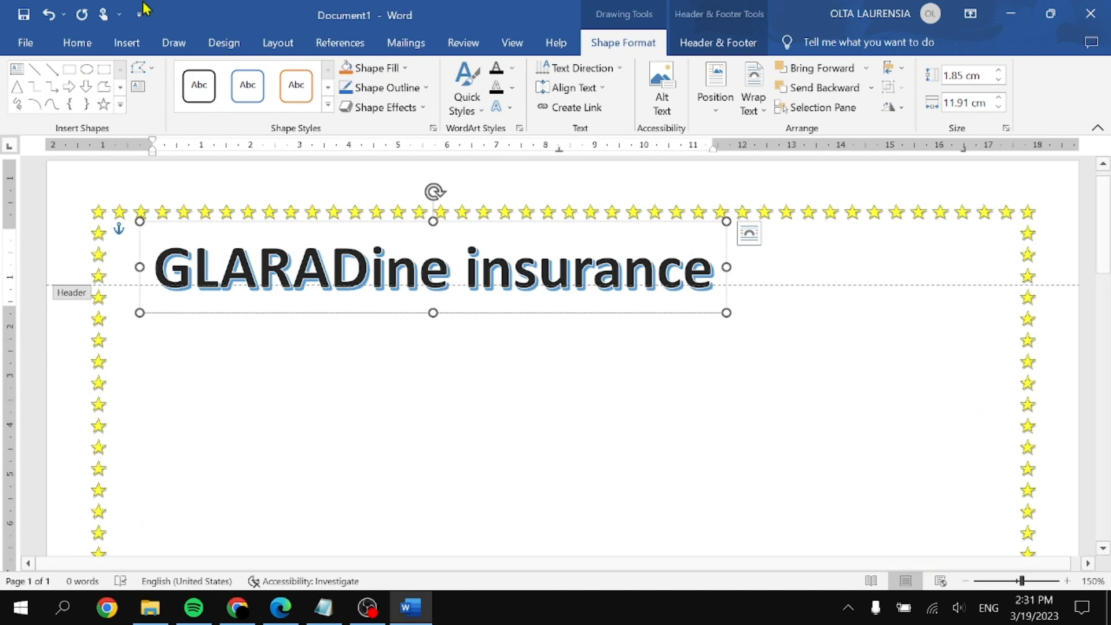
{"action": "left_click", "coordinate": [77, 43]}
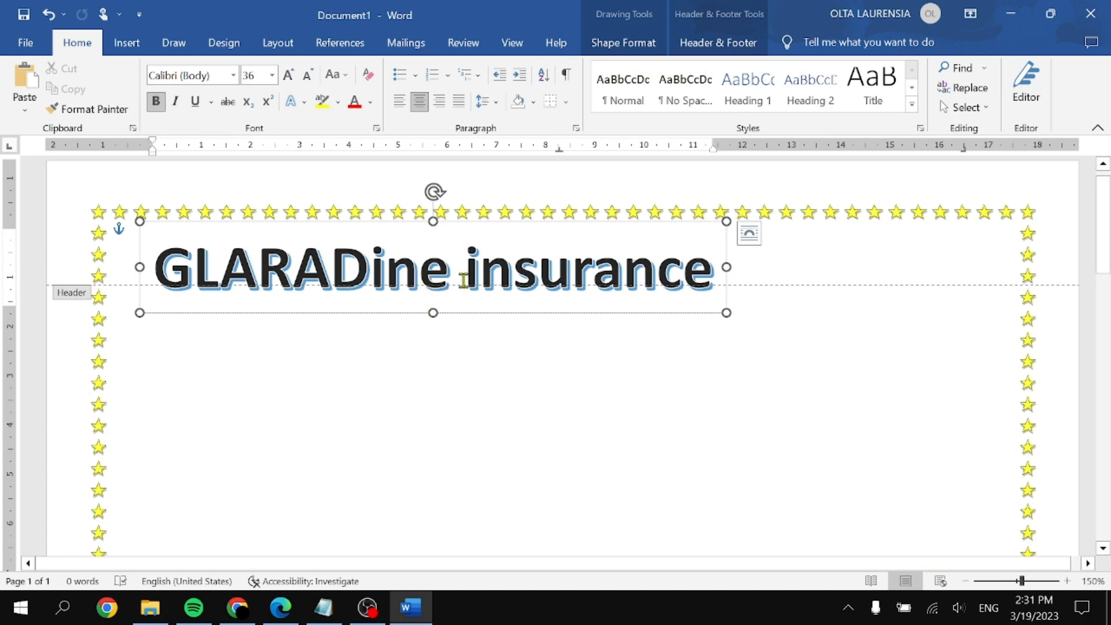
{"action": "triple_click", "coordinate": [464, 281]}
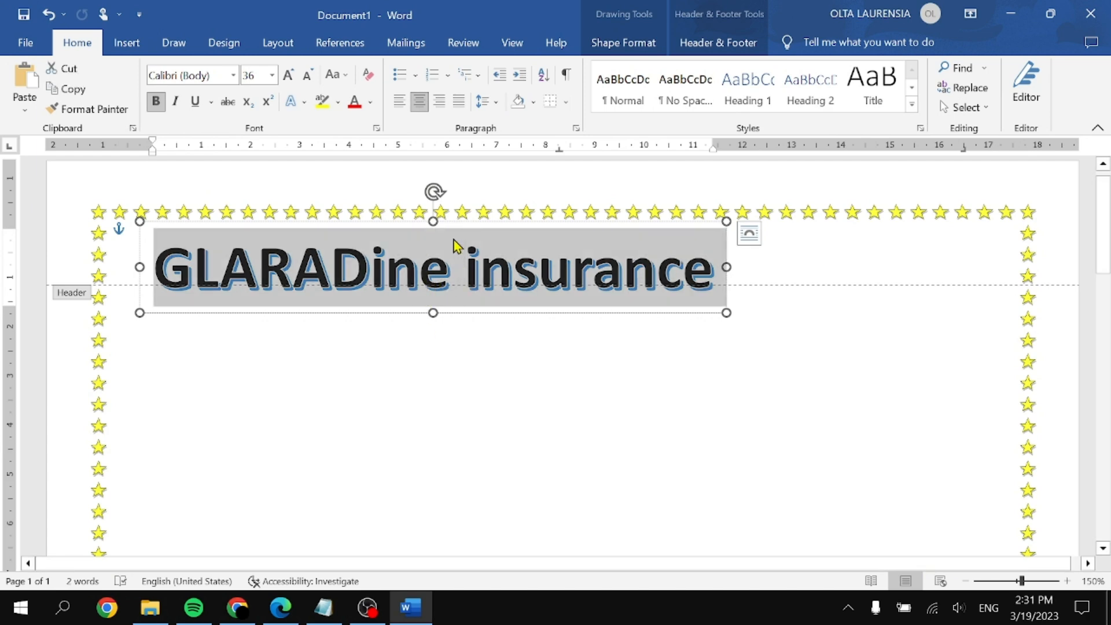
{"action": "left_click", "coordinate": [346, 85]}
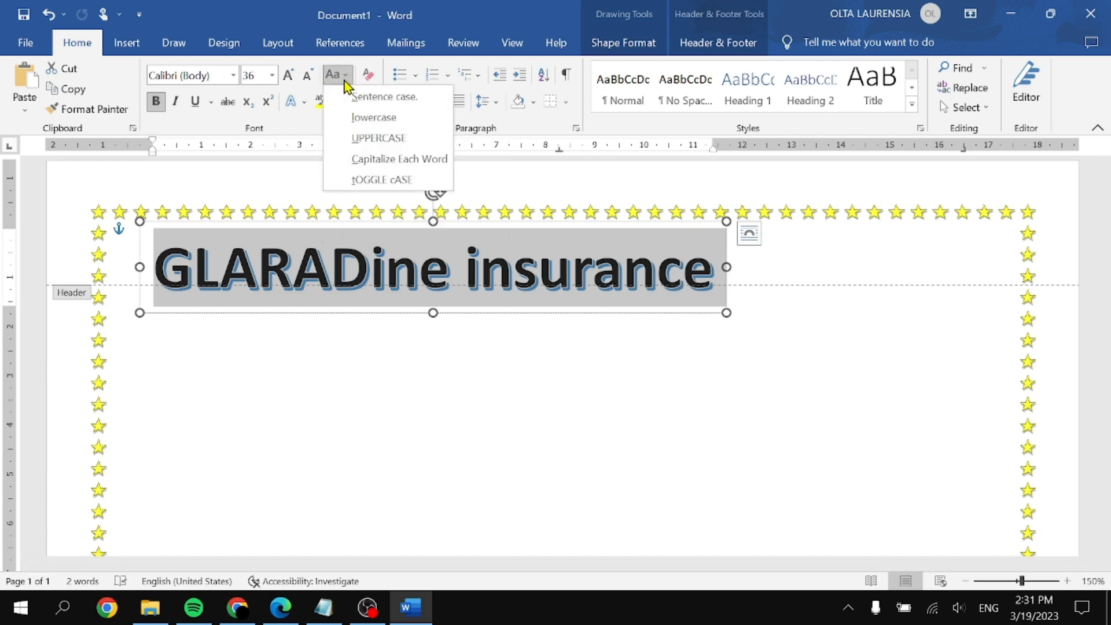
{"action": "left_click", "coordinate": [400, 140]}
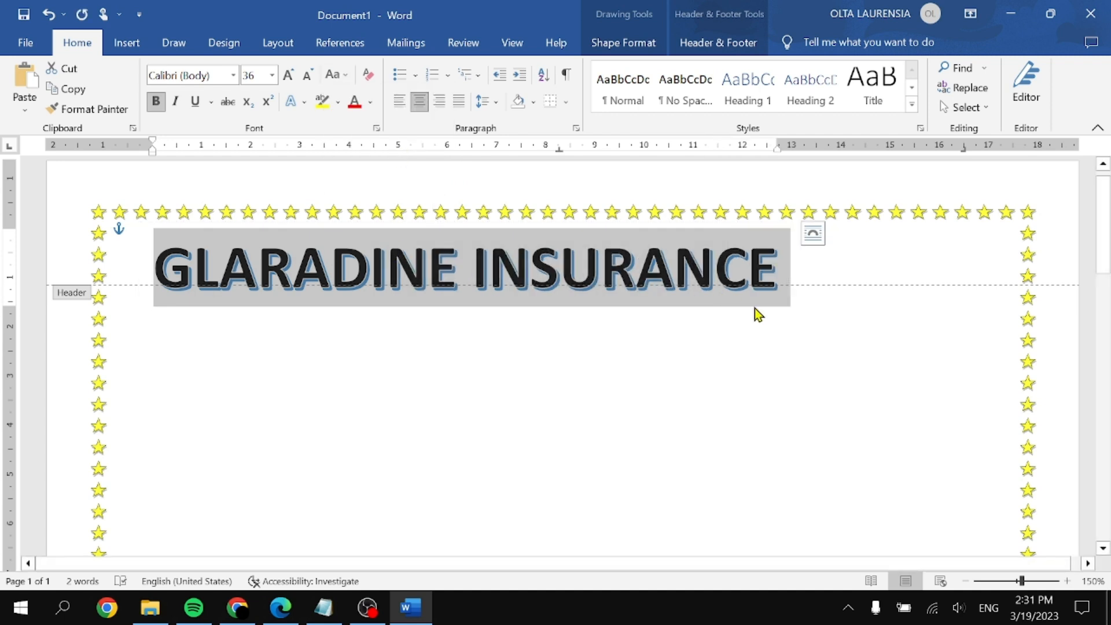
Step: Switch the title to lowercase, then back to UPPERCASE
{"action": "left_click", "coordinate": [337, 74]}
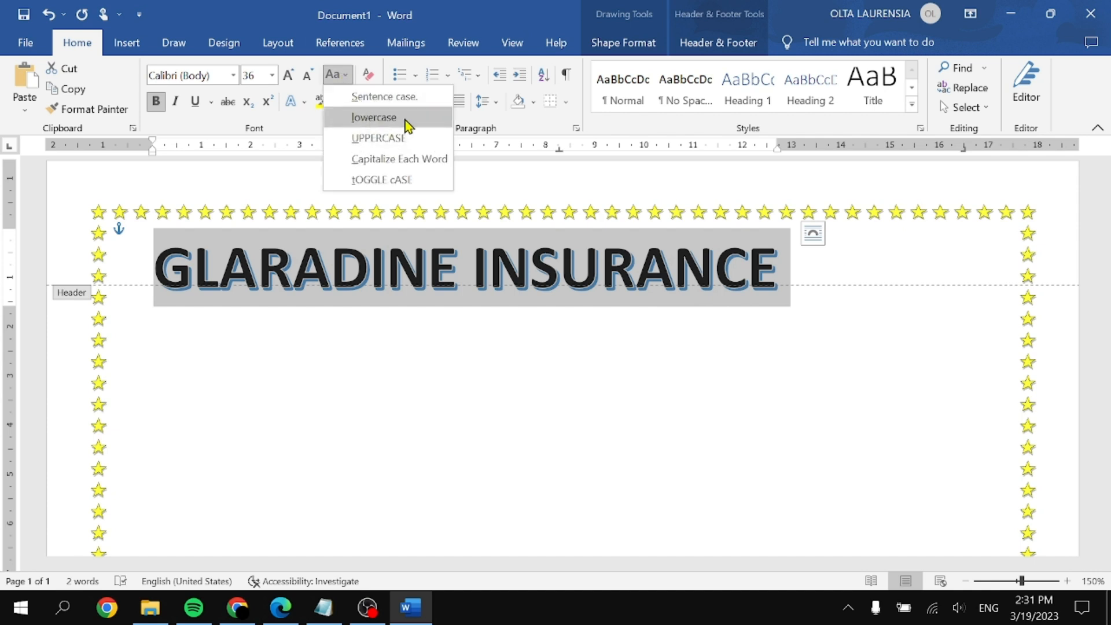
{"action": "left_click", "coordinate": [405, 119]}
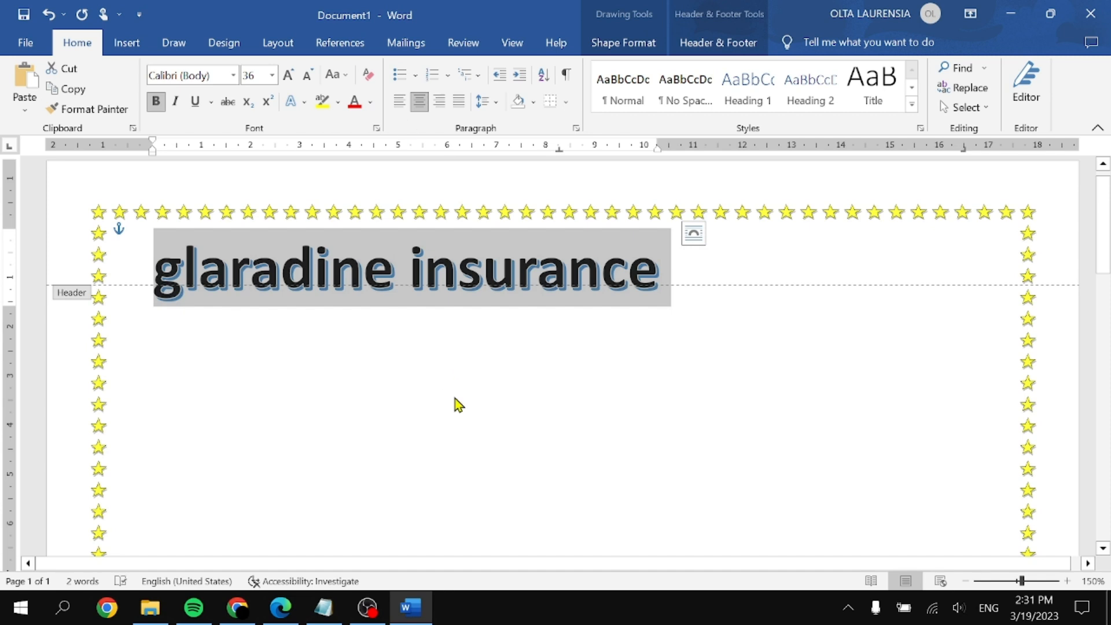
{"action": "left_click", "coordinate": [333, 77]}
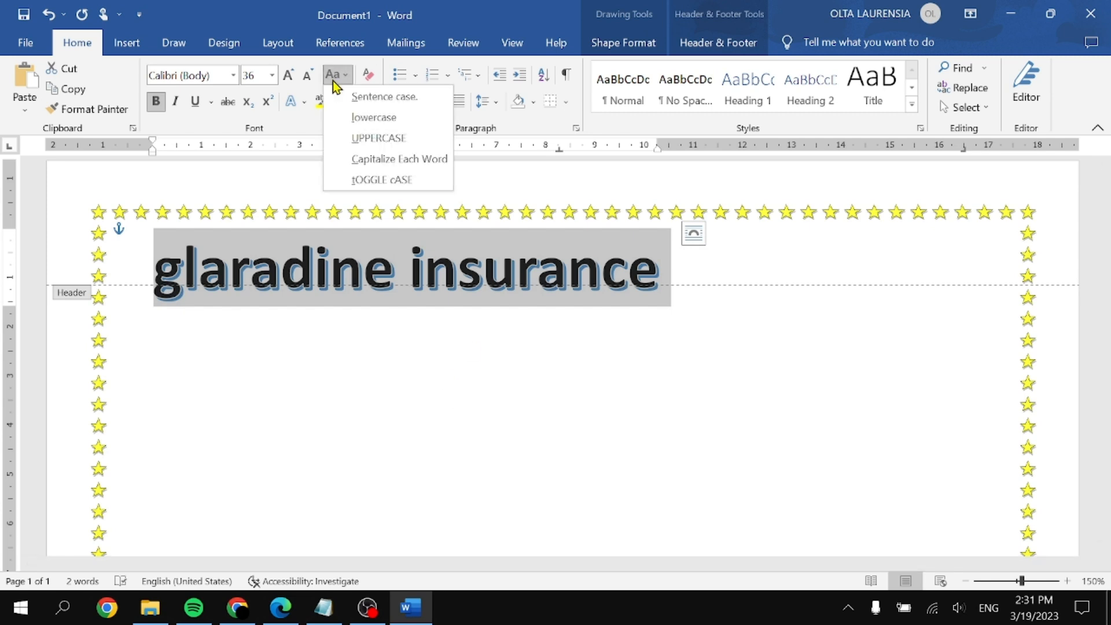
{"action": "left_click", "coordinate": [388, 140]}
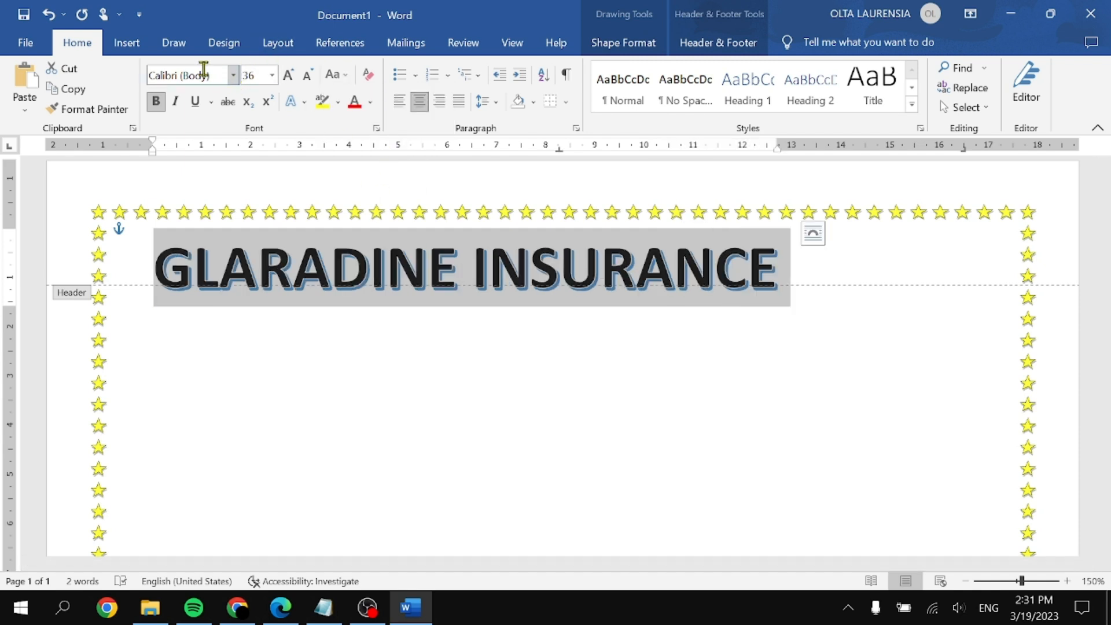
Step: Set the title's font to Cooper Black
{"action": "left_click", "coordinate": [234, 75]}
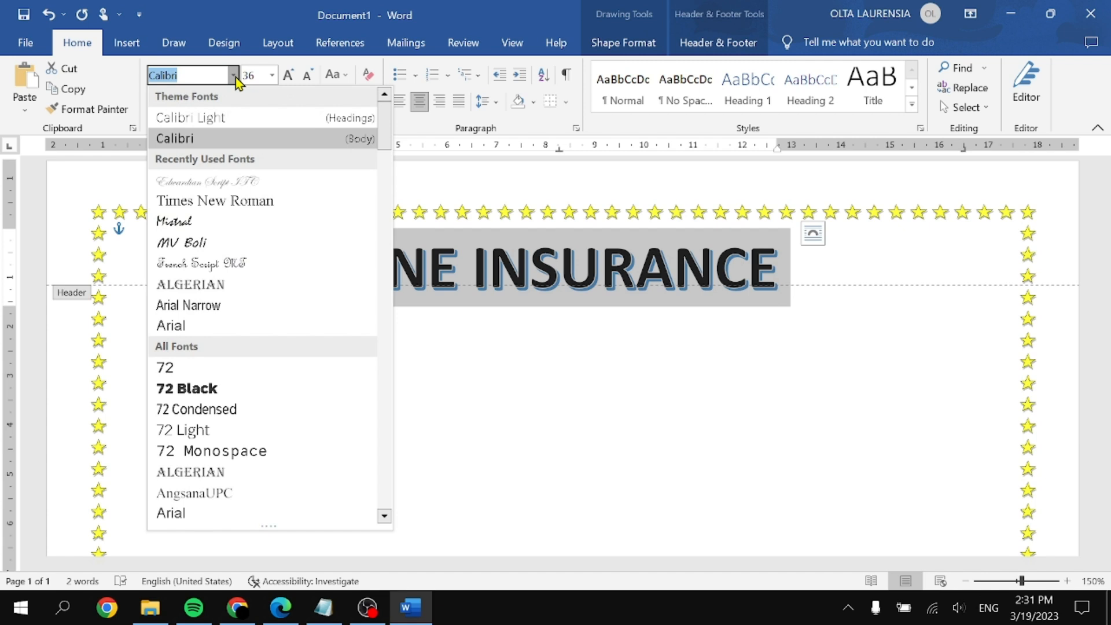
{"action": "left_click", "coordinate": [192, 74]}
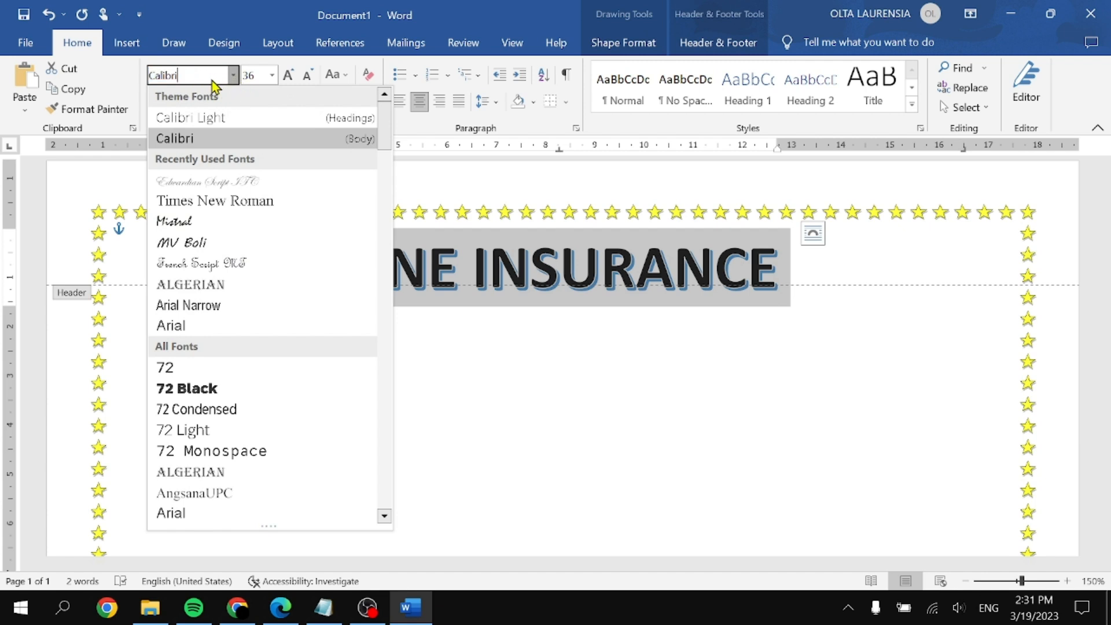
{"action": "key", "text": "Escape"}
{"action": "left_click", "coordinate": [191, 74]}
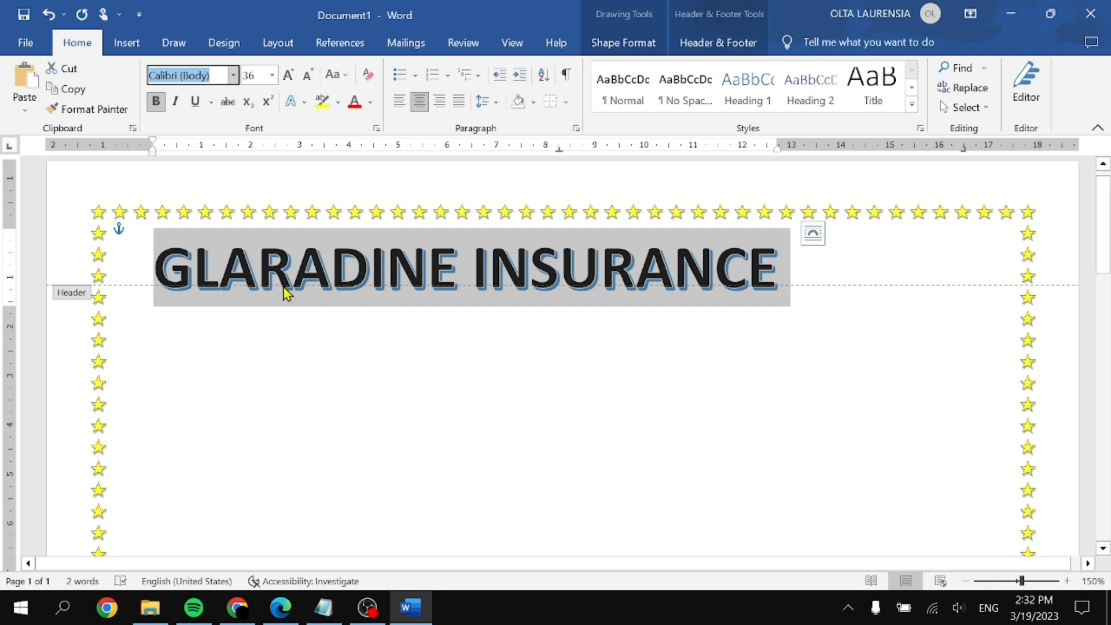
{"action": "type", "text": "Cooper b"}
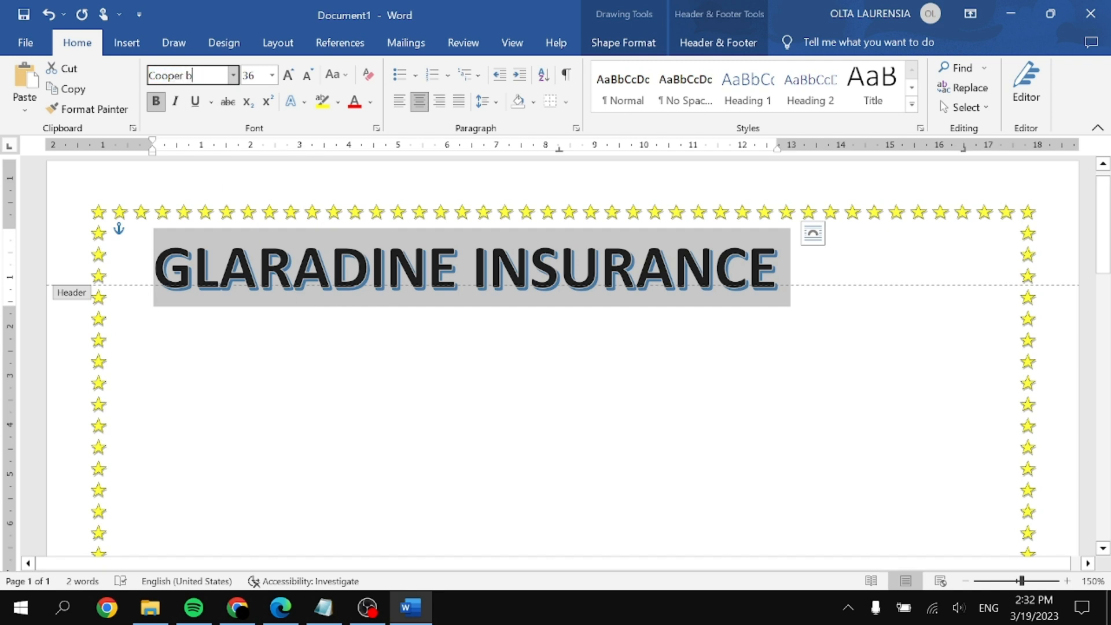
{"action": "type", "text": "lack"}
{"action": "key", "text": "Return"}
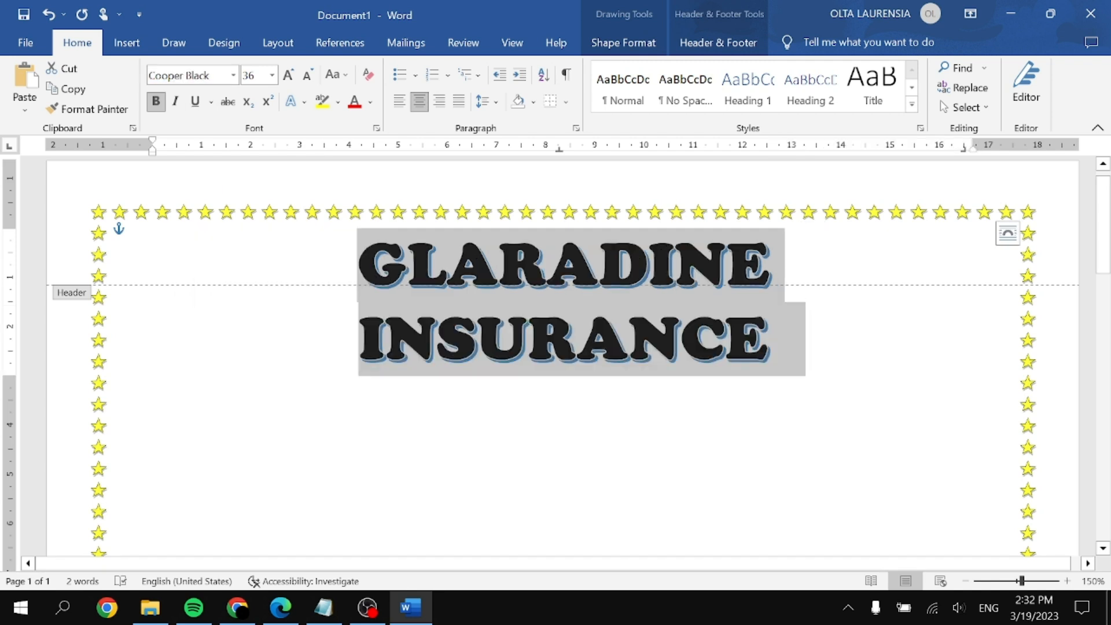
Step: Decrease the title's font size to 20 so it fits on one line
{"action": "left_click", "coordinate": [310, 84]}
{"action": "left_click", "coordinate": [309, 82]}
{"action": "left_click", "coordinate": [308, 82]}
{"action": "left_click", "coordinate": [309, 82]}
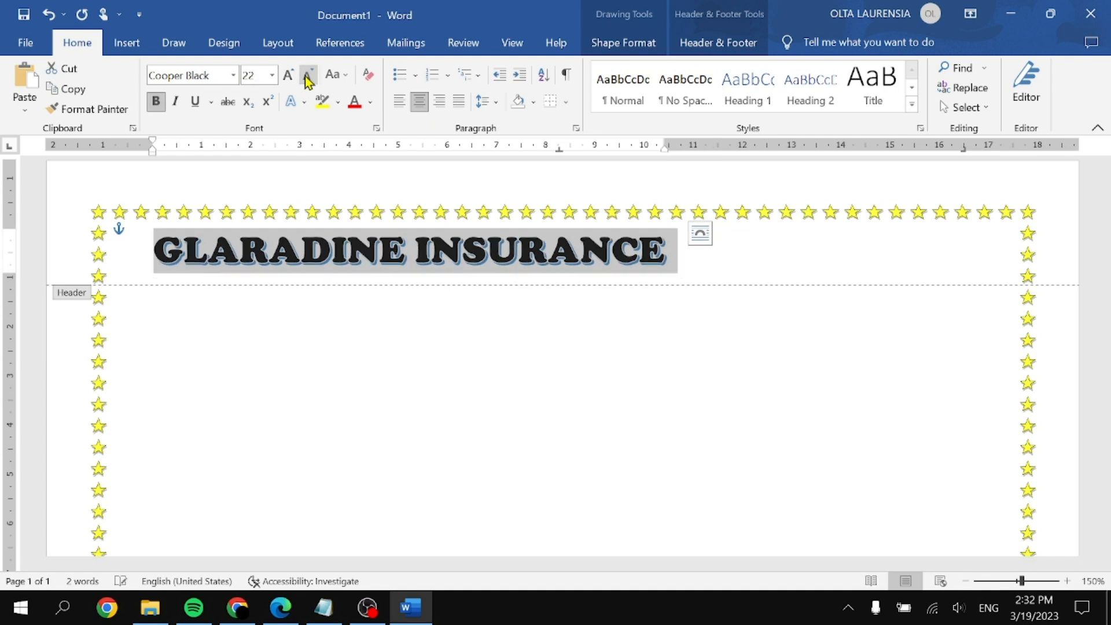
{"action": "left_click", "coordinate": [309, 82]}
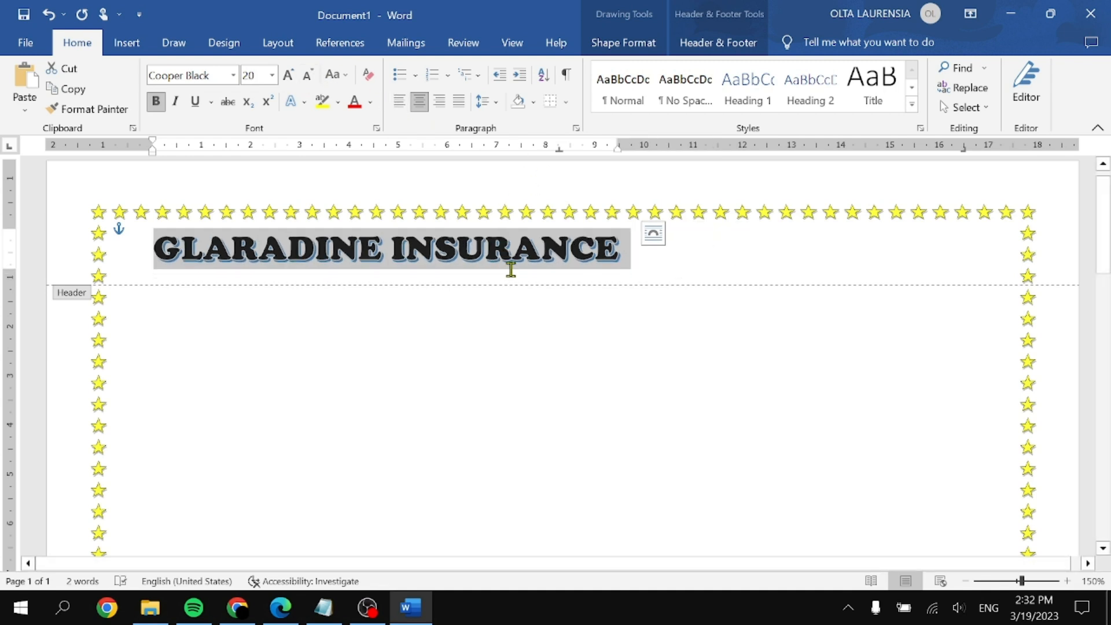
{"action": "left_click", "coordinate": [631, 263]}
{"action": "left_click", "coordinate": [512, 255]}
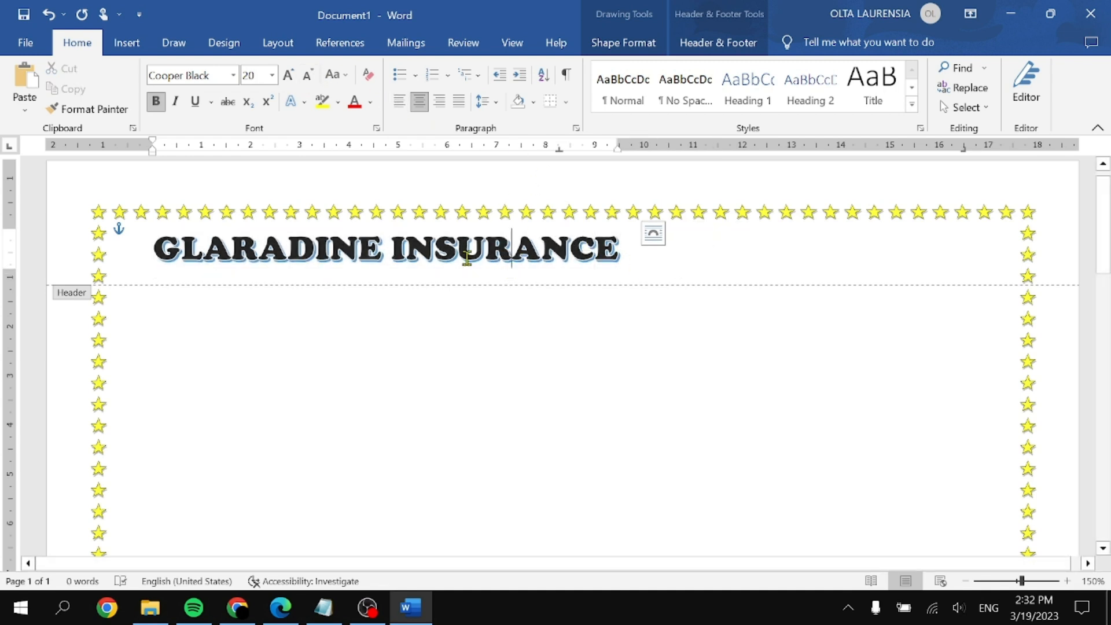
{"action": "scroll", "coordinate": [738, 283], "scroll_direction": "up", "scroll_amount": 4, "text": "ctrl"}
{"action": "scroll", "coordinate": [754, 257], "scroll_direction": "down", "scroll_amount": 1, "text": "ctrl"}
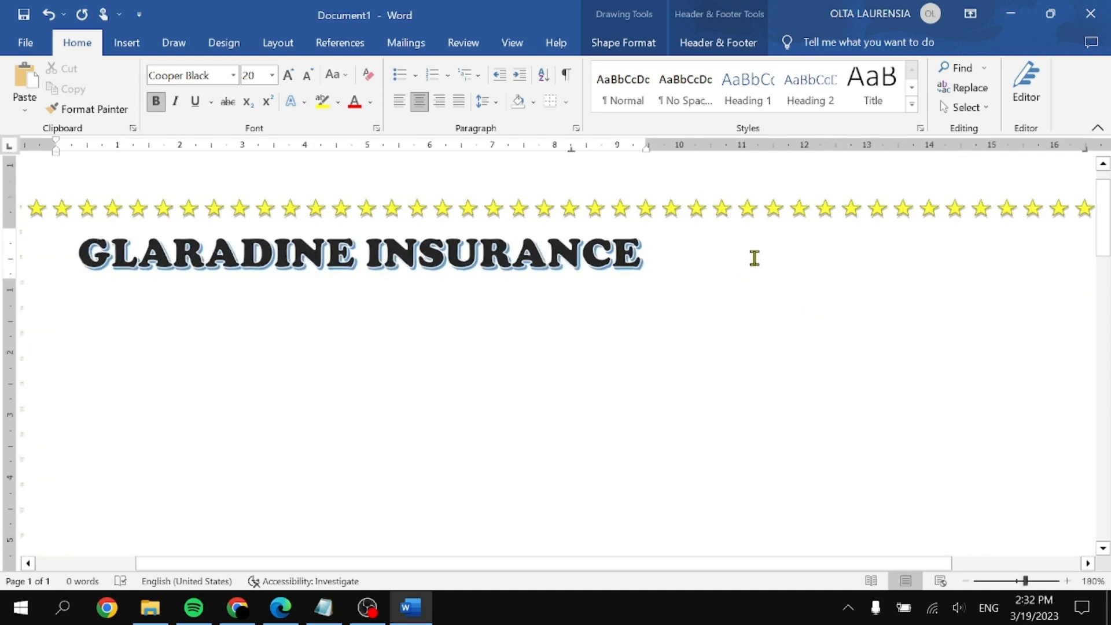
{"action": "left_click", "coordinate": [783, 256]}
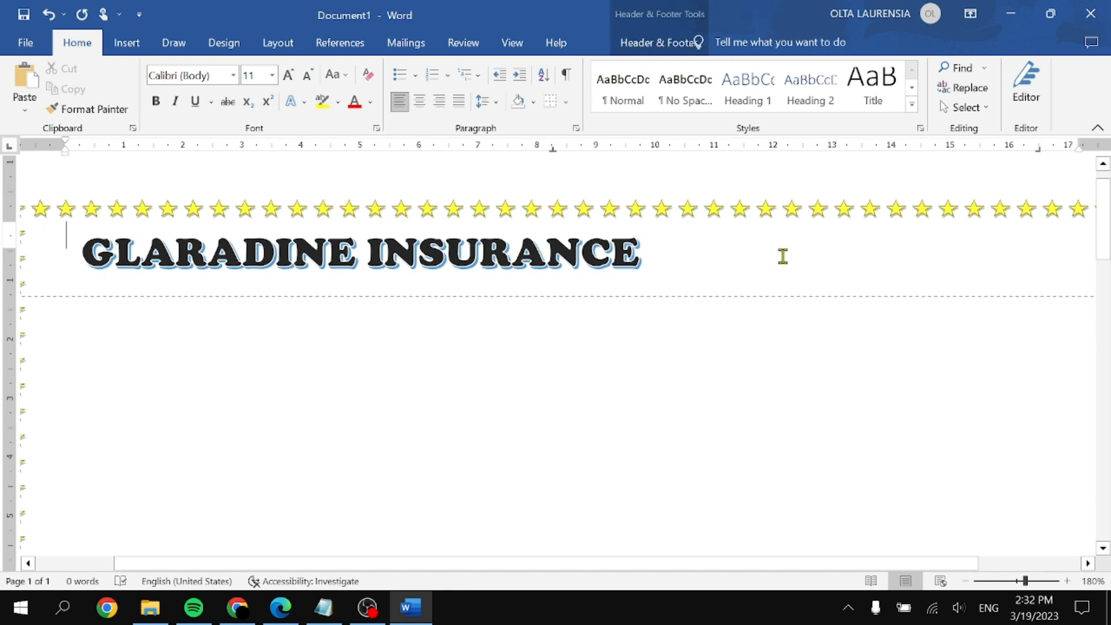
{"action": "scroll", "coordinate": [697, 253], "scroll_direction": "left", "scroll_amount": 3}
Step: Add empty lines above the title and drag it up and right toward the stars
{"action": "scroll", "coordinate": [706, 257], "scroll_direction": "right", "scroll_amount": 5}
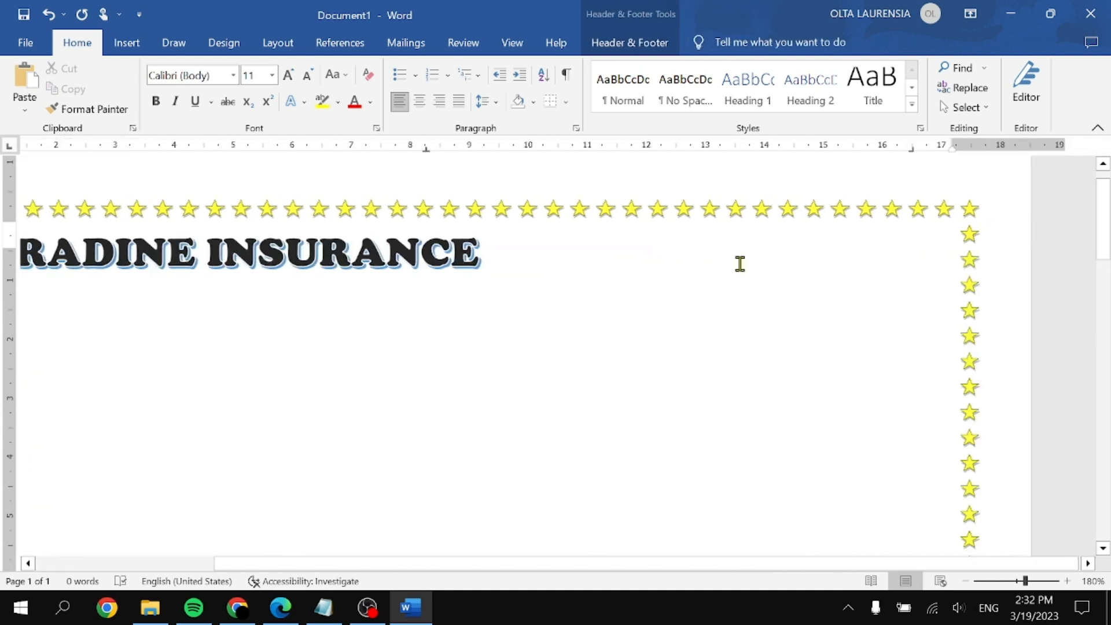
{"action": "scroll", "coordinate": [723, 251], "scroll_direction": "left", "scroll_amount": 1}
{"action": "scroll", "coordinate": [578, 260], "scroll_direction": "left", "scroll_amount": 4}
{"action": "scroll", "coordinate": [565, 266], "scroll_direction": "left", "scroll_amount": 1}
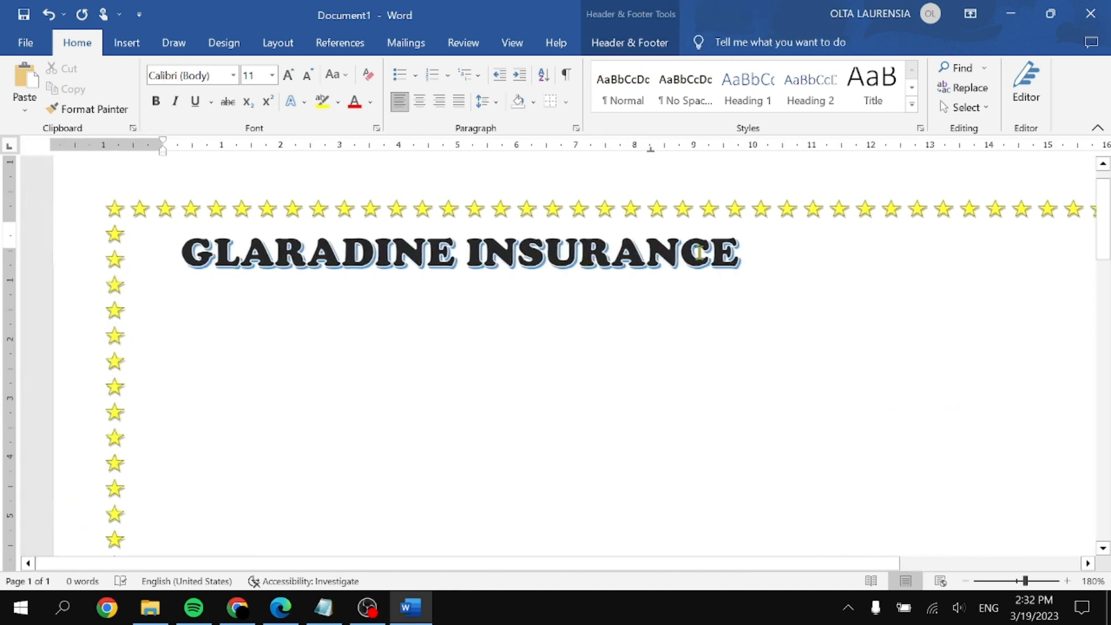
{"action": "left_click", "coordinate": [756, 253]}
{"action": "double_click", "coordinate": [789, 261]}
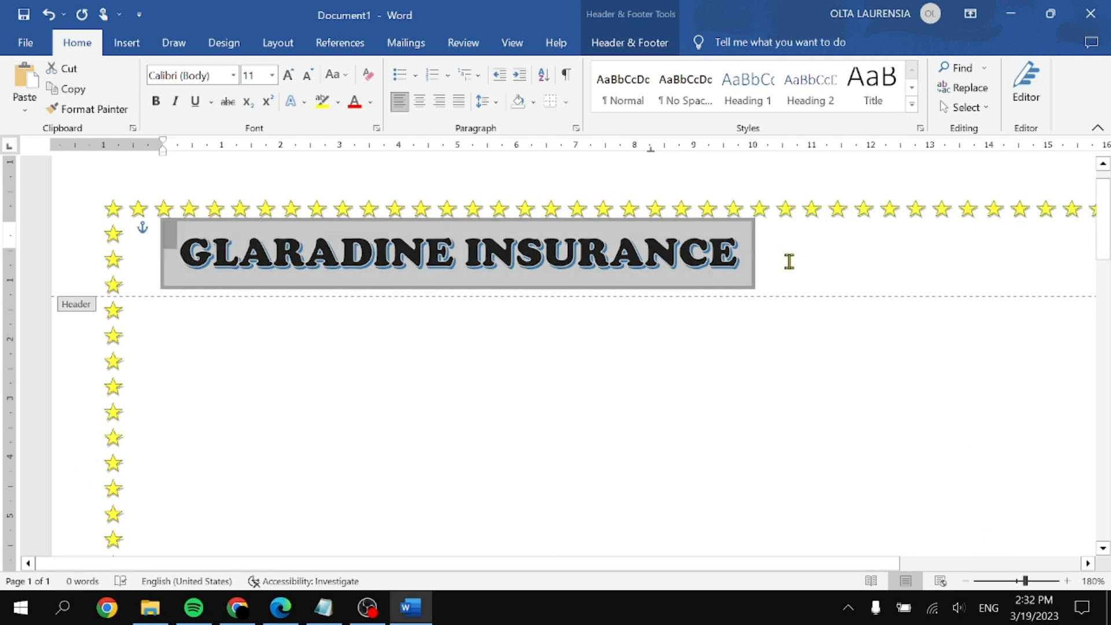
{"action": "left_click", "coordinate": [833, 270]}
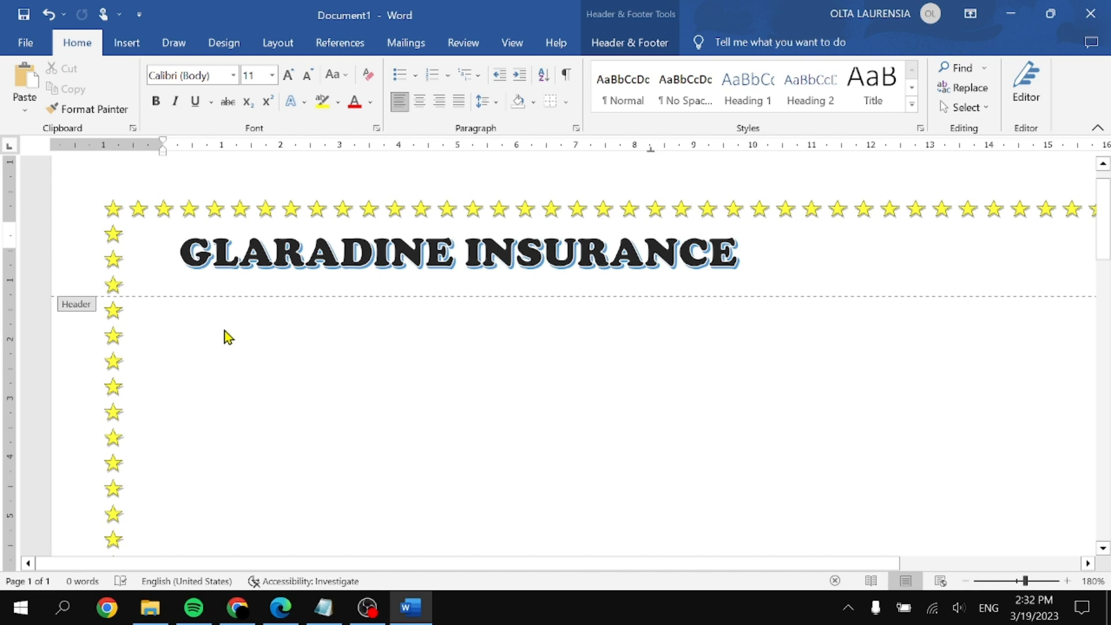
{"action": "key", "text": "Return"}
{"action": "key", "text": "Return"}
{"action": "key", "text": "Return"}
{"action": "key", "text": "Return"}
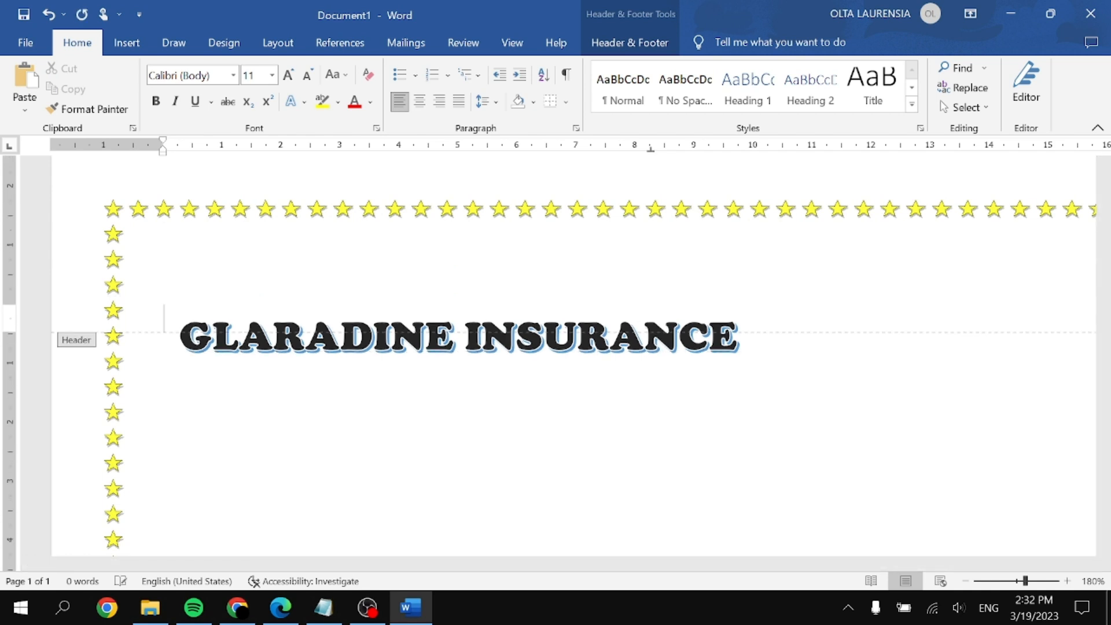
{"action": "left_click", "coordinate": [508, 334]}
{"action": "left_click_drag", "start_coordinate": [508, 335], "coordinate": [729, 220]}
Step: Shrink the whole title from 20 to 18 pt
{"action": "left_click", "coordinate": [704, 278]}
{"action": "key", "text": "ctrl+a"}
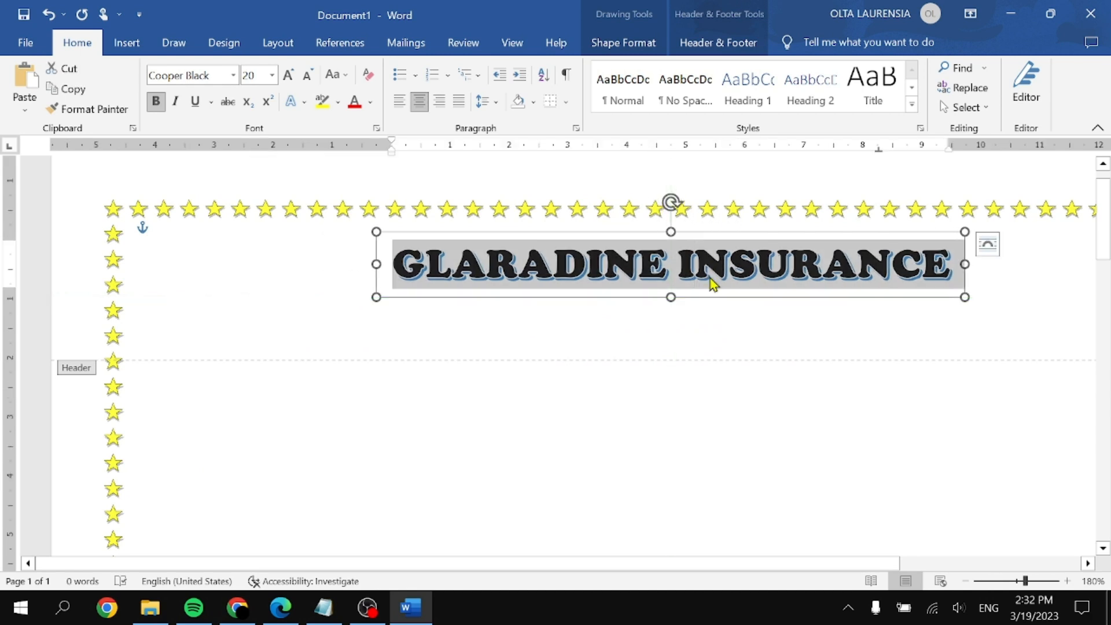
{"action": "left_click", "coordinate": [309, 76]}
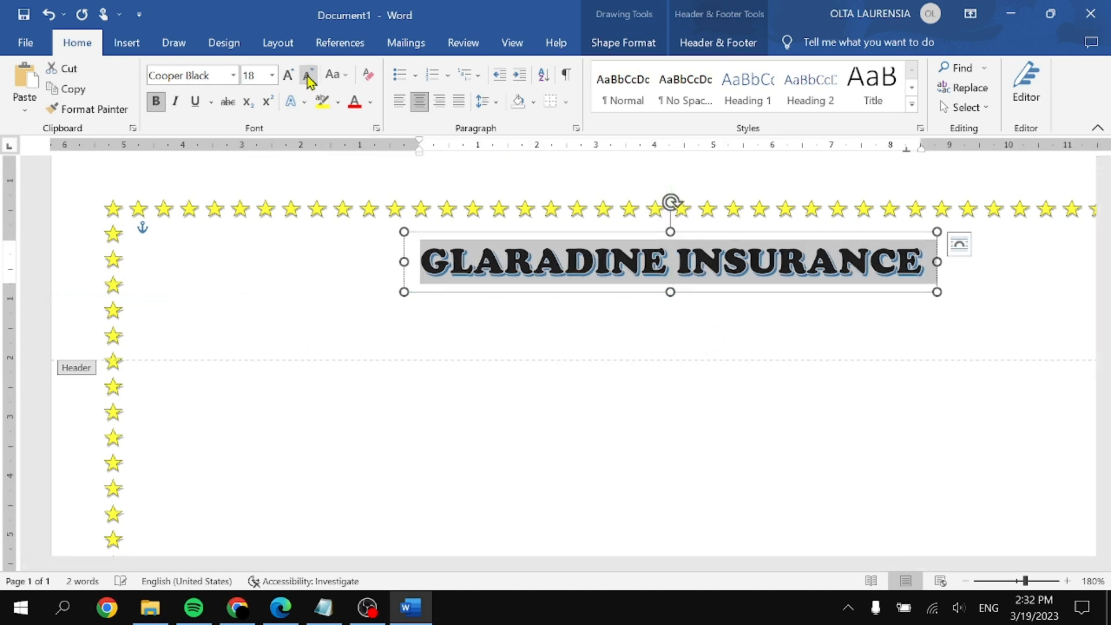
Step: Curve the title with the Arch transform from Text Effects
{"action": "left_click", "coordinate": [625, 42]}
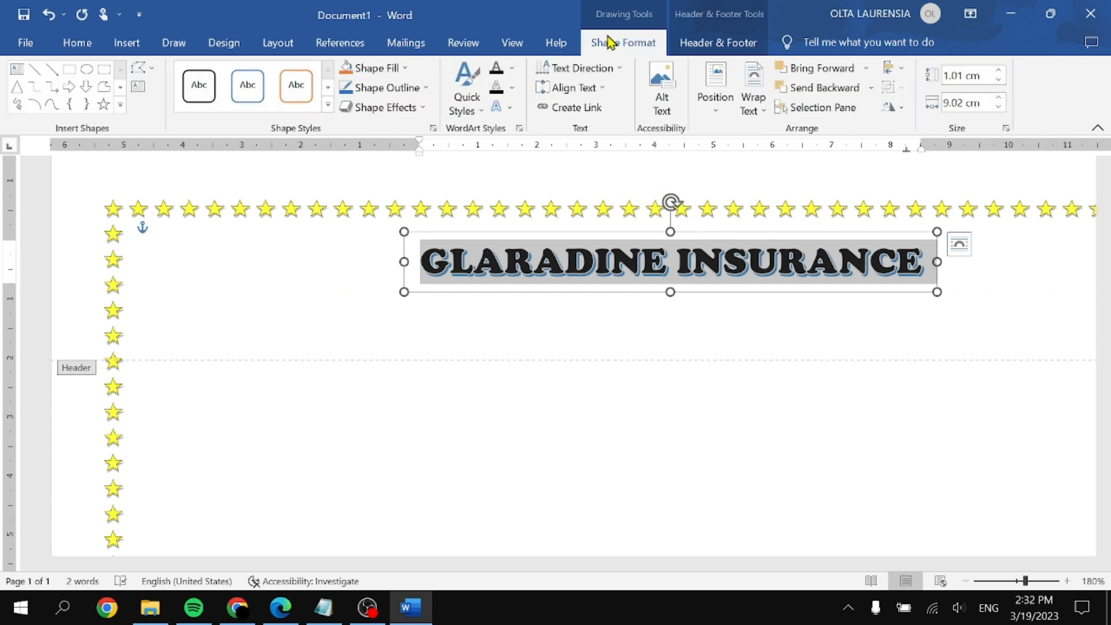
{"action": "left_click", "coordinate": [419, 115]}
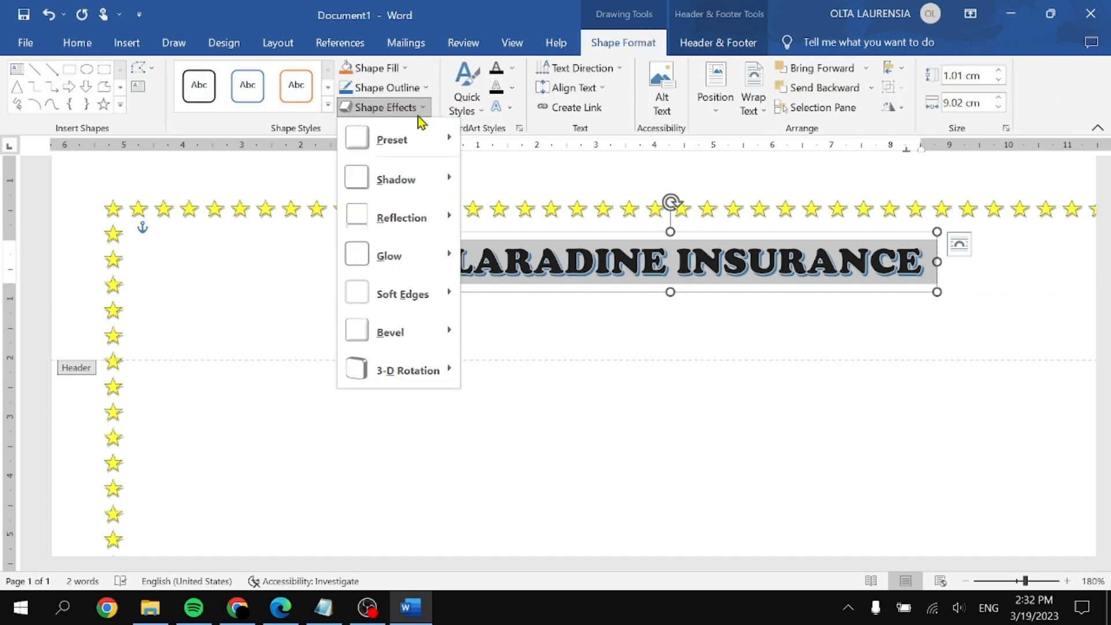
{"action": "left_click", "coordinate": [500, 127]}
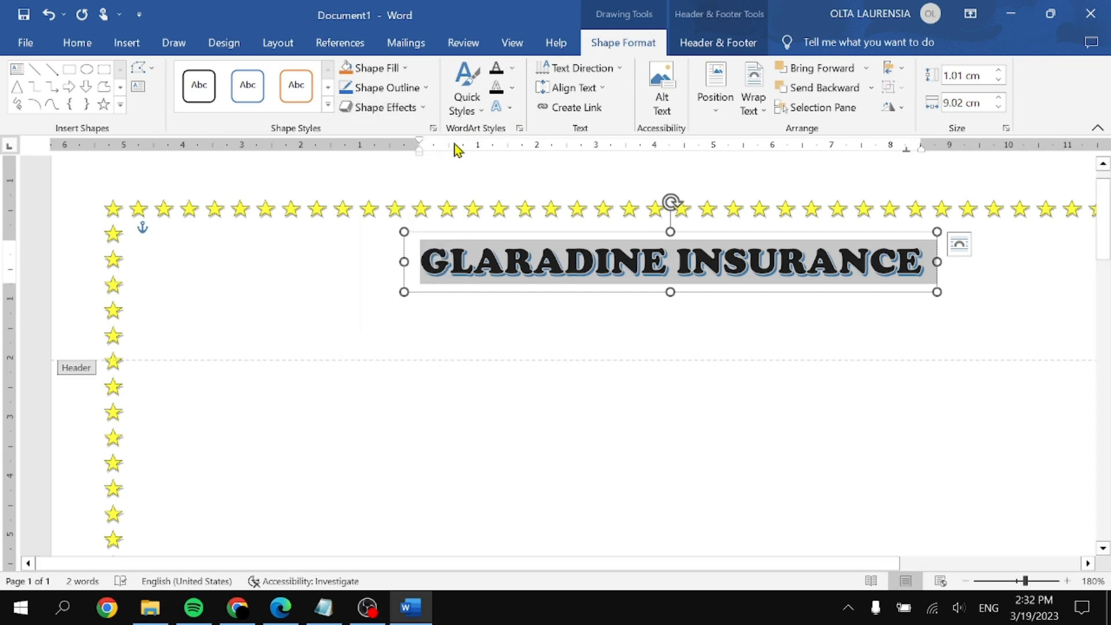
{"action": "left_click", "coordinate": [510, 110]}
{"action": "mouse_move", "coordinate": [581, 342]}
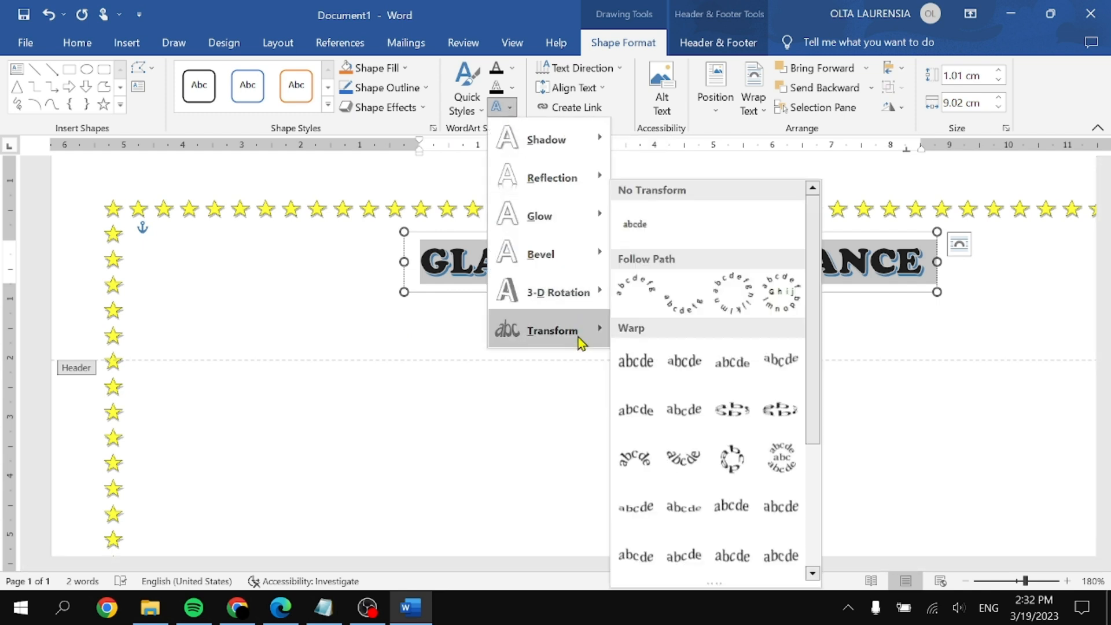
{"action": "left_click", "coordinate": [635, 303]}
{"action": "left_click", "coordinate": [982, 300]}
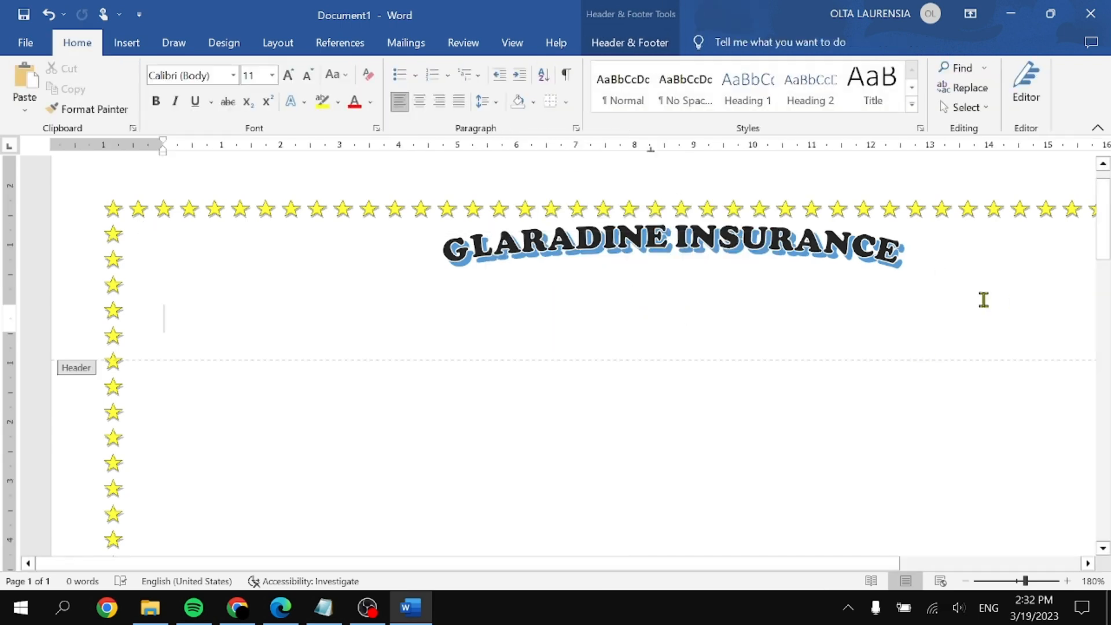
{"action": "key", "text": "super+Right"}
Step: With the PDF beside Word, draw a Ribbon: Tilted Up shape at the header's top-left
{"action": "left_click", "coordinate": [182, 121]}
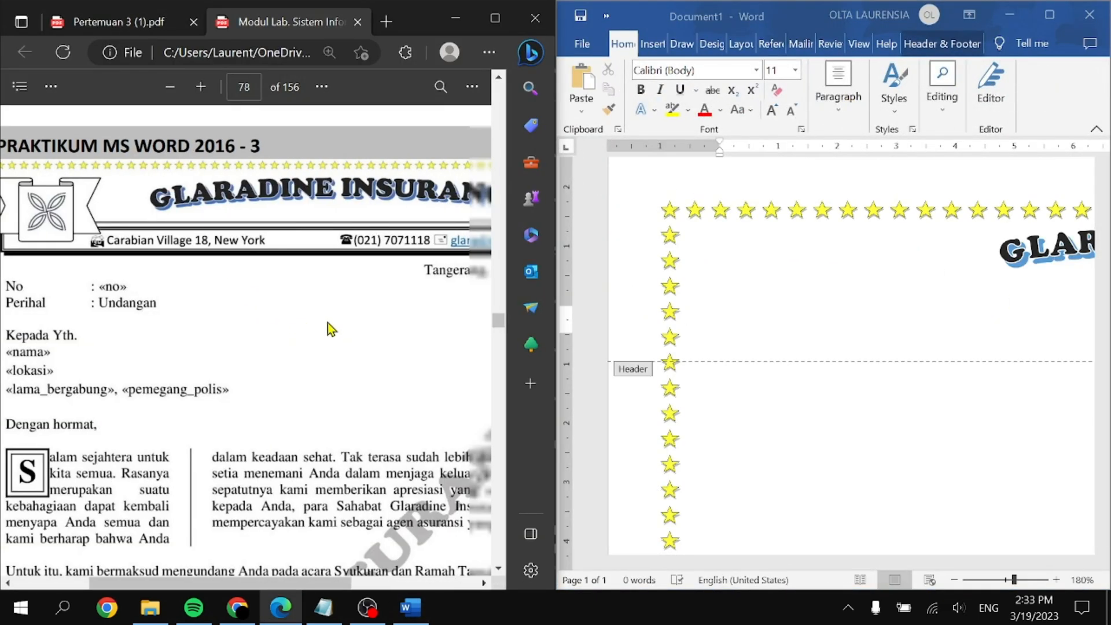
{"action": "left_click", "coordinate": [872, 305]}
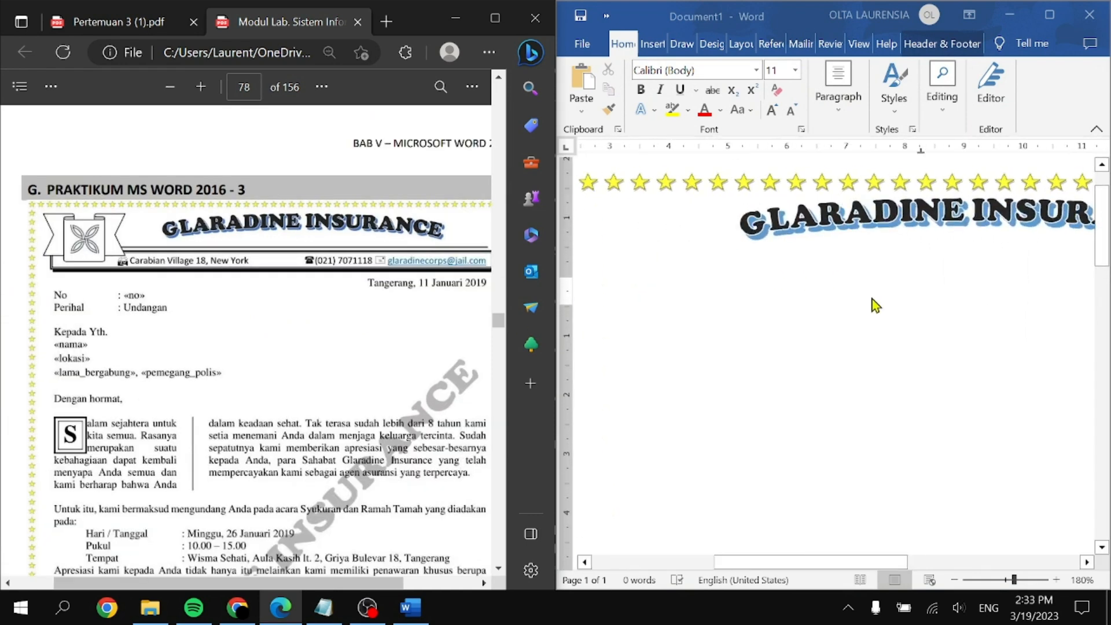
{"action": "scroll", "coordinate": [160, 279], "scroll_direction": "up", "scroll_amount": 4}
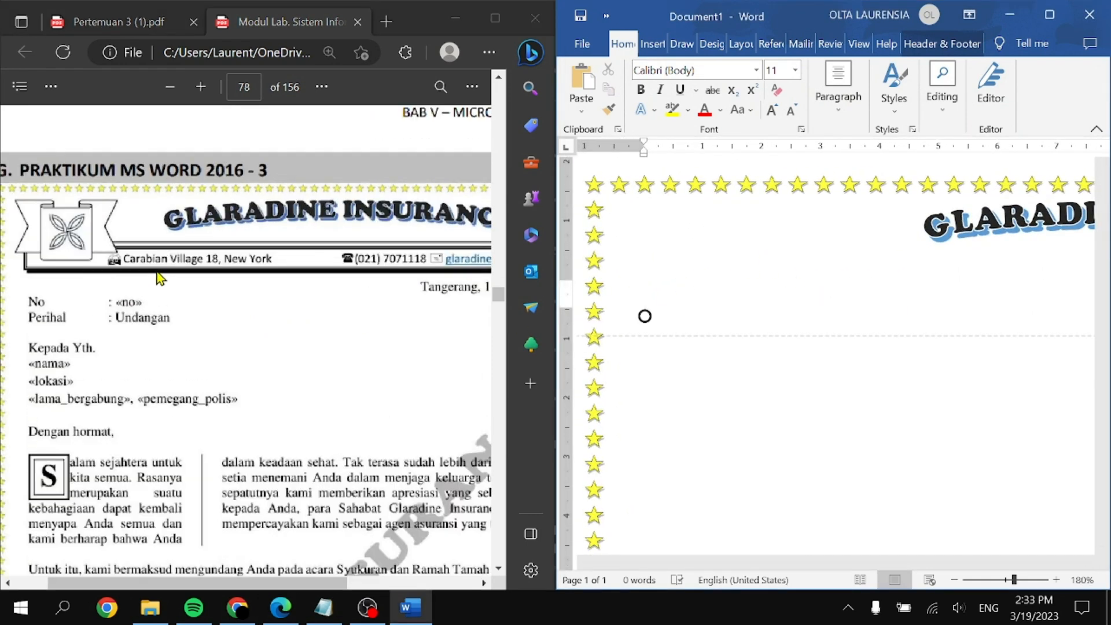
{"action": "scroll", "coordinate": [160, 278], "scroll_direction": "left", "scroll_amount": 3}
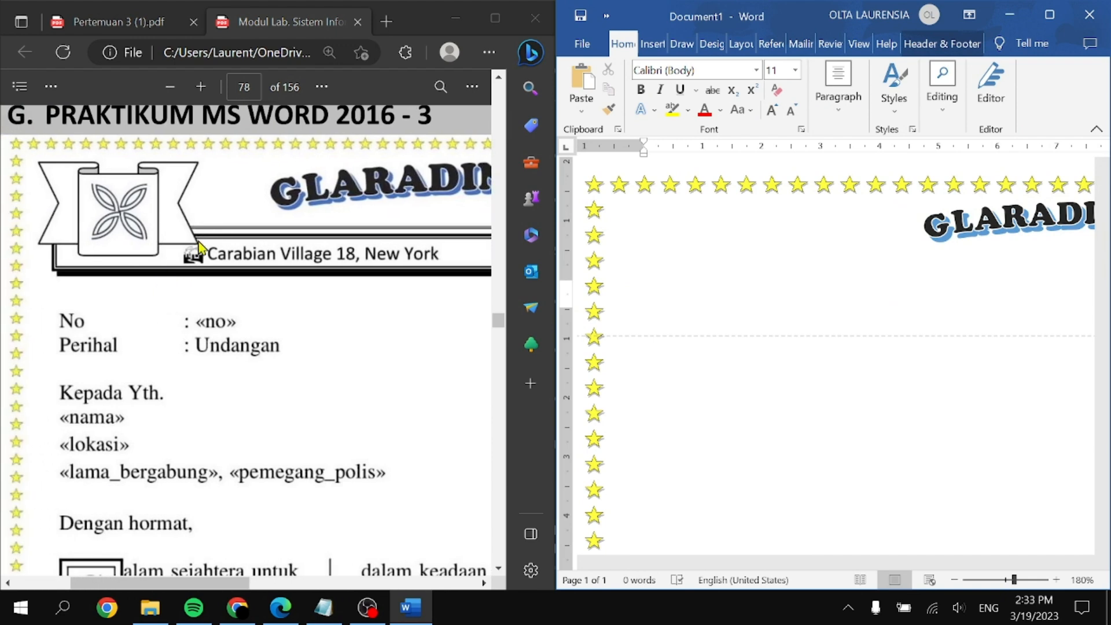
{"action": "left_click", "coordinate": [669, 251]}
{"action": "left_click", "coordinate": [652, 45]}
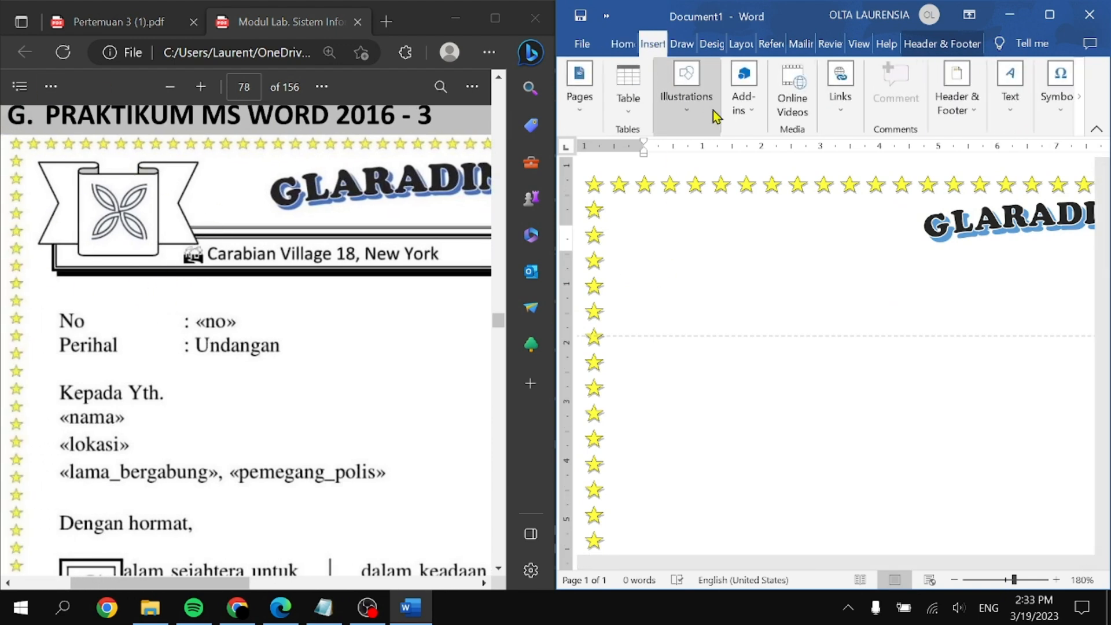
{"action": "left_click", "coordinate": [685, 128]}
{"action": "left_click", "coordinate": [716, 180]}
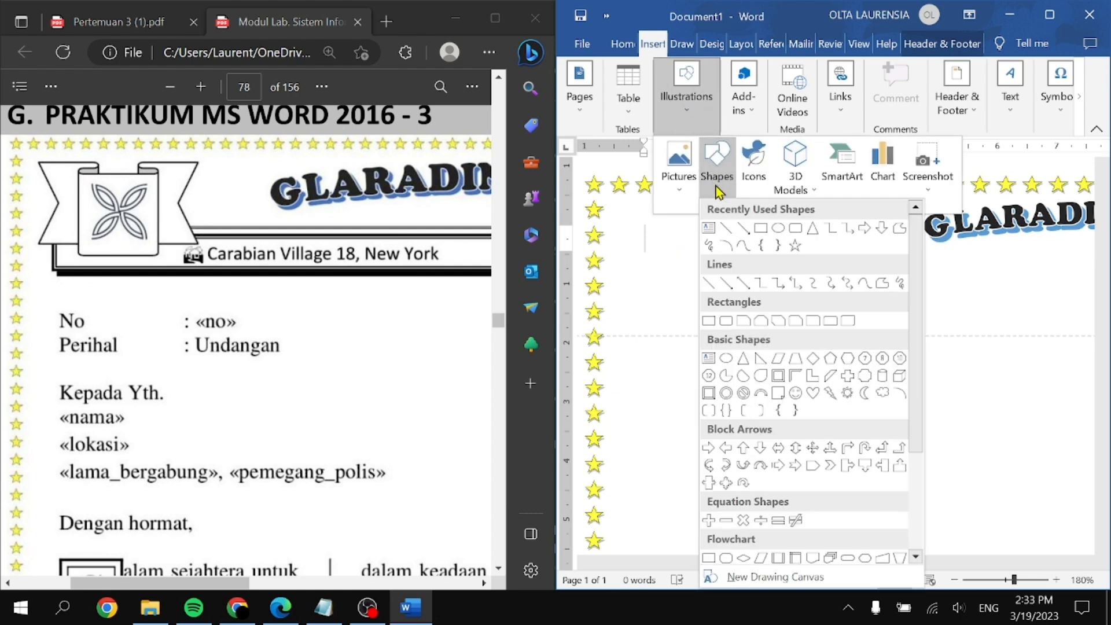
{"action": "scroll", "coordinate": [830, 544], "scroll_direction": "down", "scroll_amount": 3}
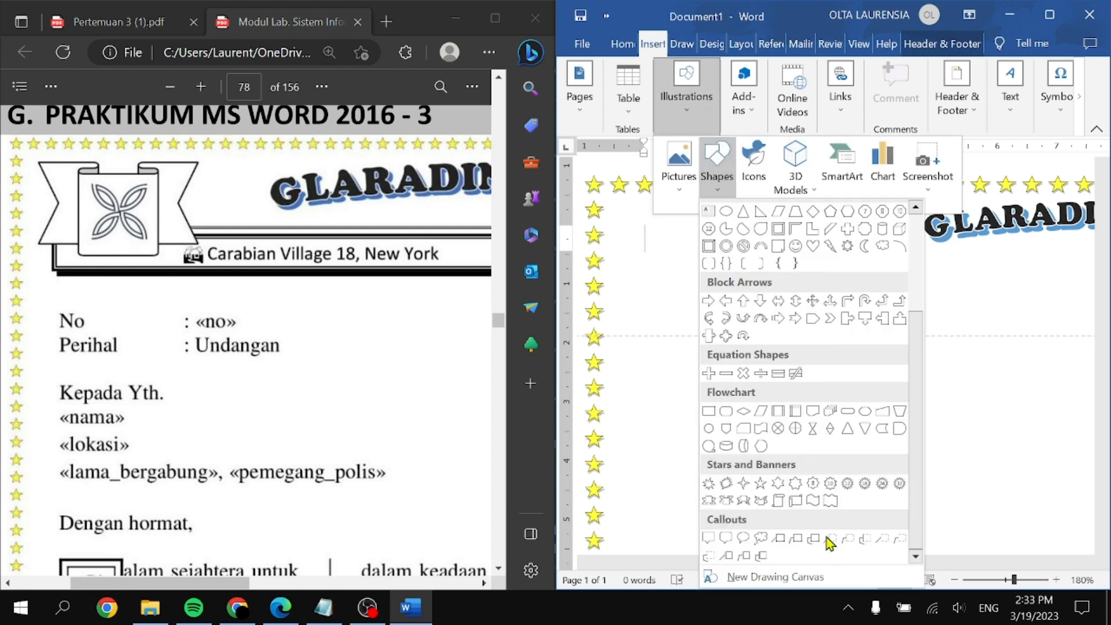
{"action": "left_click", "coordinate": [712, 505]}
{"action": "left_click_drag", "start_coordinate": [631, 216], "coordinate": [754, 279]}
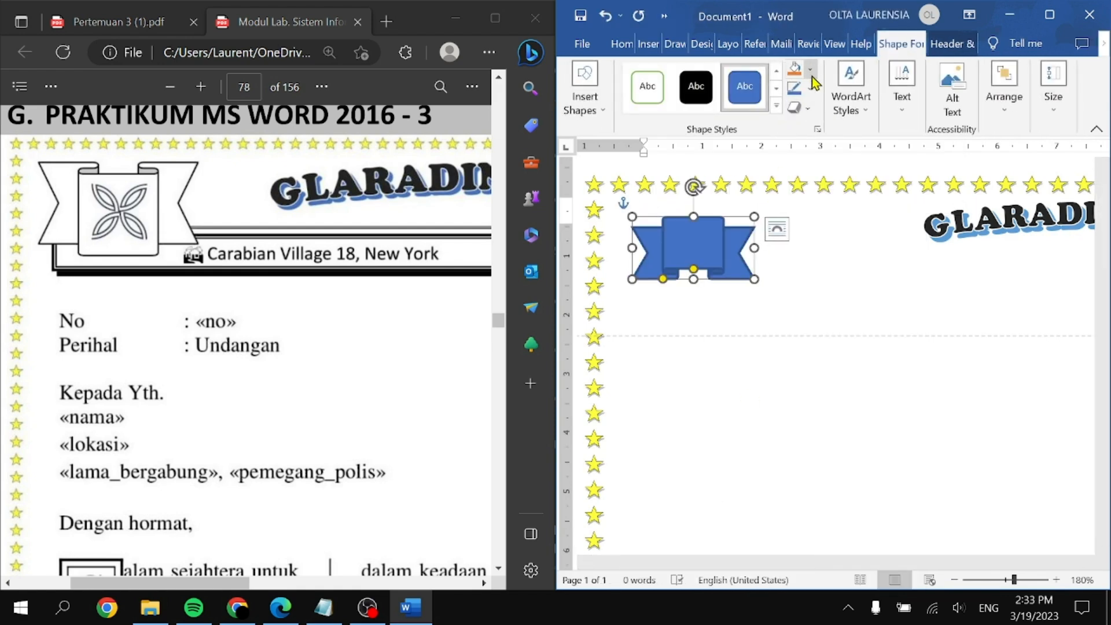
Step: Give the ribbon no fill and a black ½ pt outline
{"action": "left_click", "coordinate": [811, 72]}
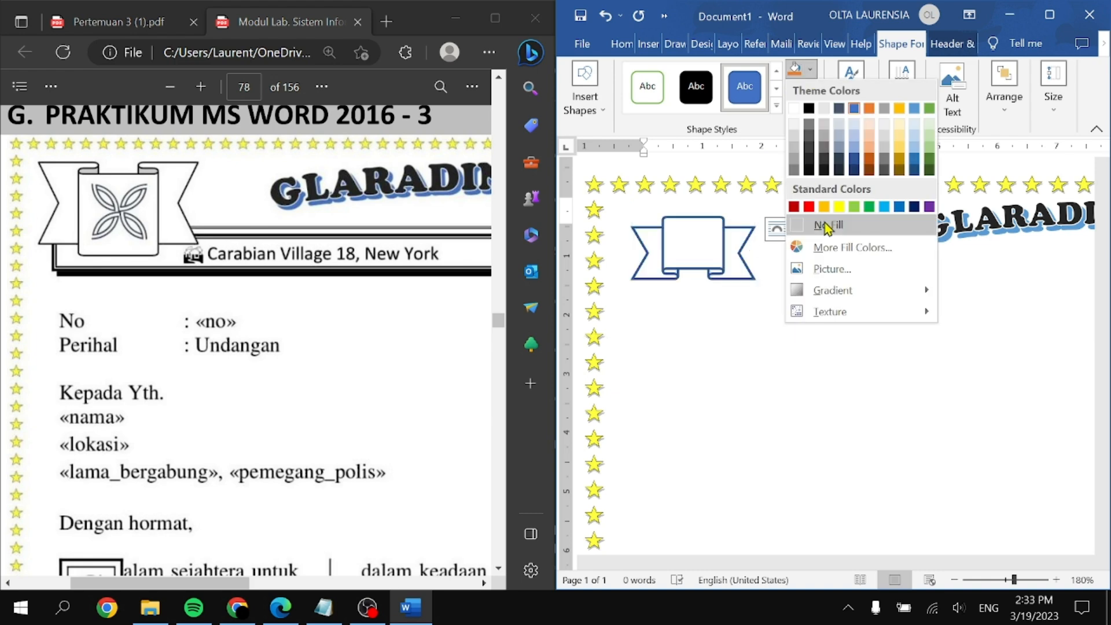
{"action": "left_click", "coordinate": [827, 225]}
{"action": "left_click", "coordinate": [801, 88]}
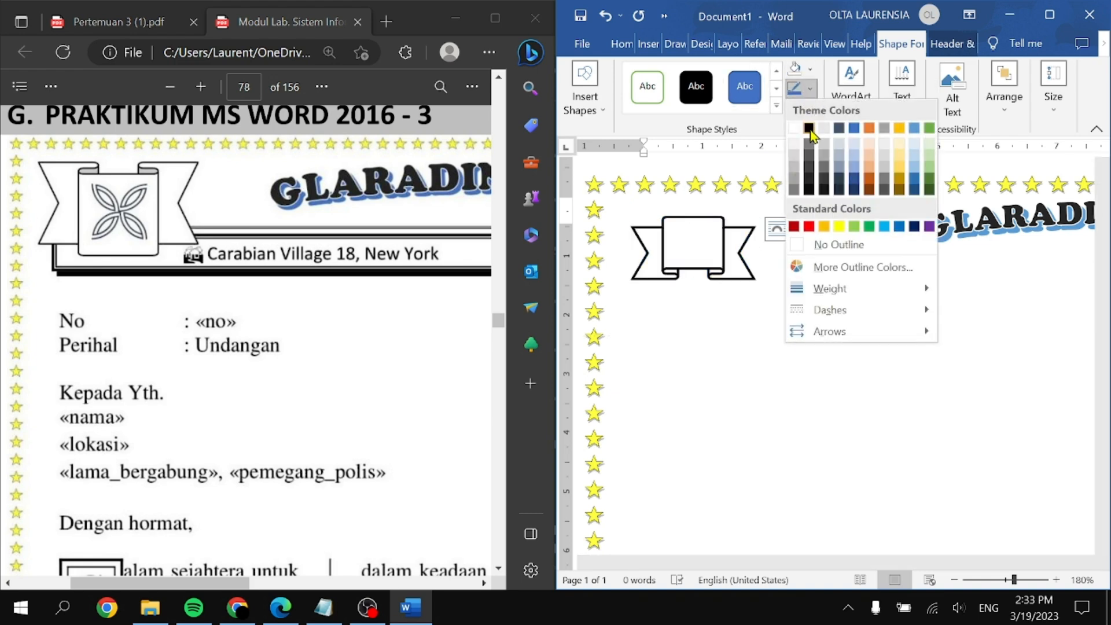
{"action": "left_click", "coordinate": [809, 129]}
{"action": "left_click", "coordinate": [812, 90]}
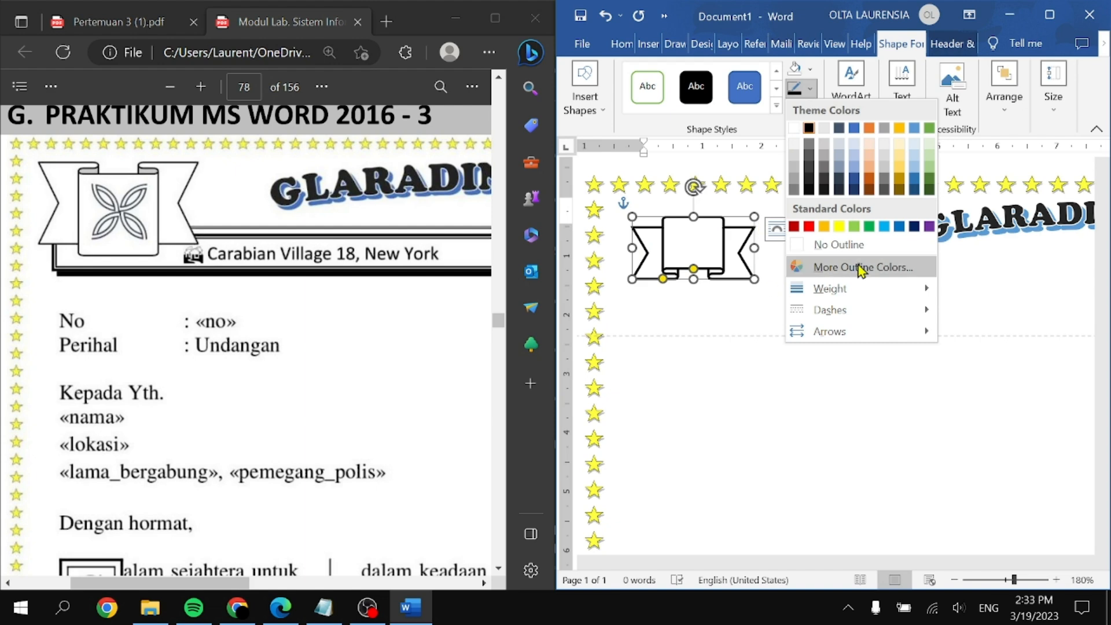
{"action": "mouse_move", "coordinate": [867, 291]}
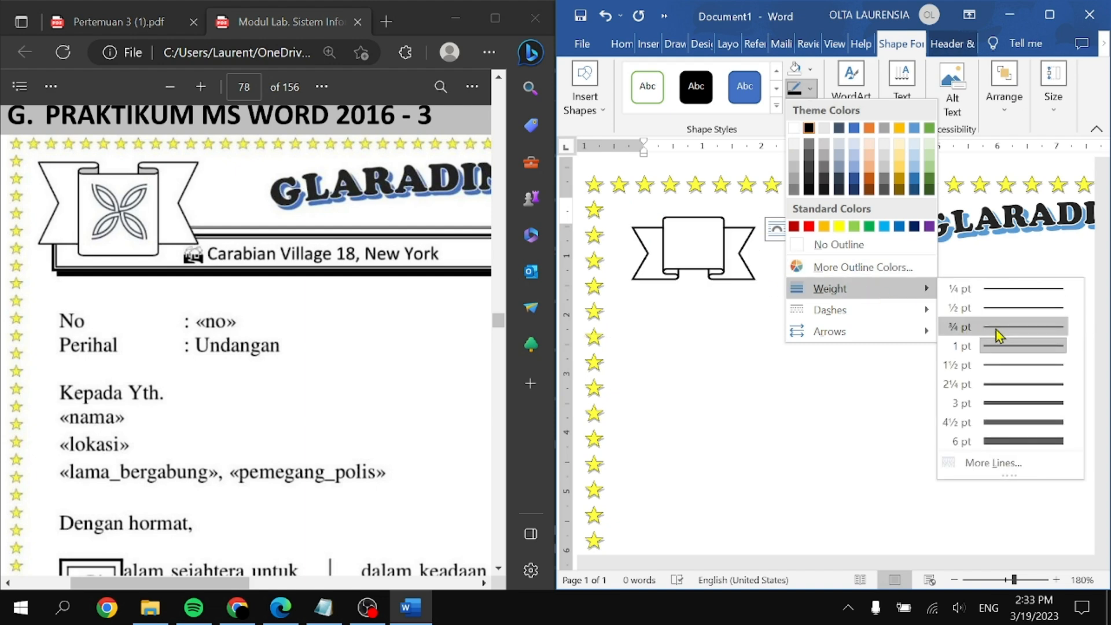
{"action": "left_click", "coordinate": [1021, 310]}
{"action": "left_click", "coordinate": [771, 270]}
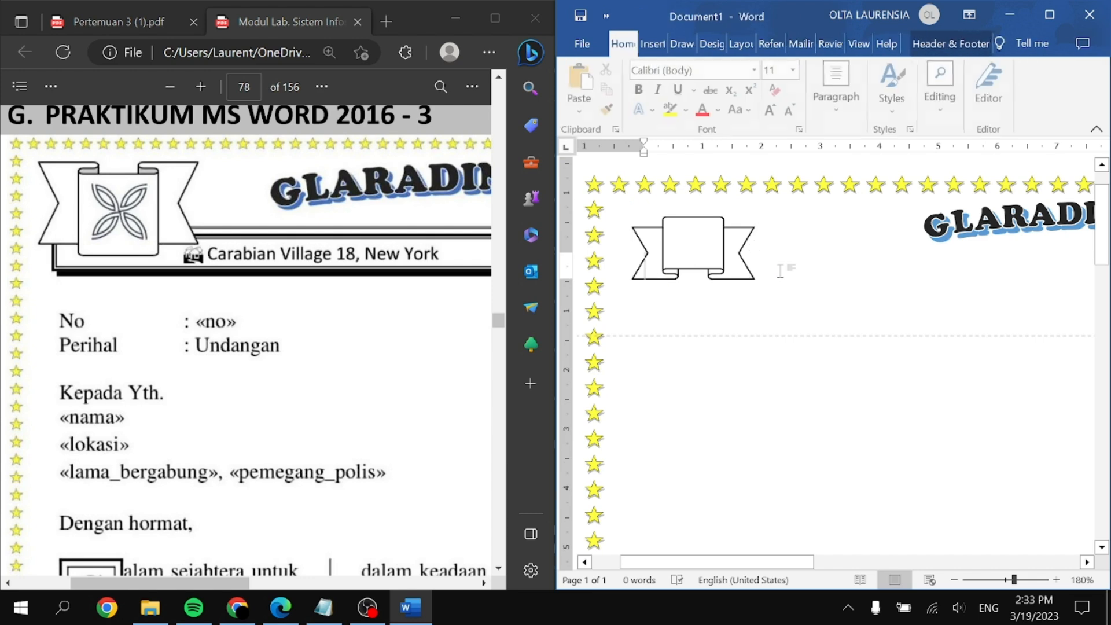
Step: Insert a Simple Text Box and drag it over the ribbon banner
{"action": "left_click", "coordinate": [649, 43]}
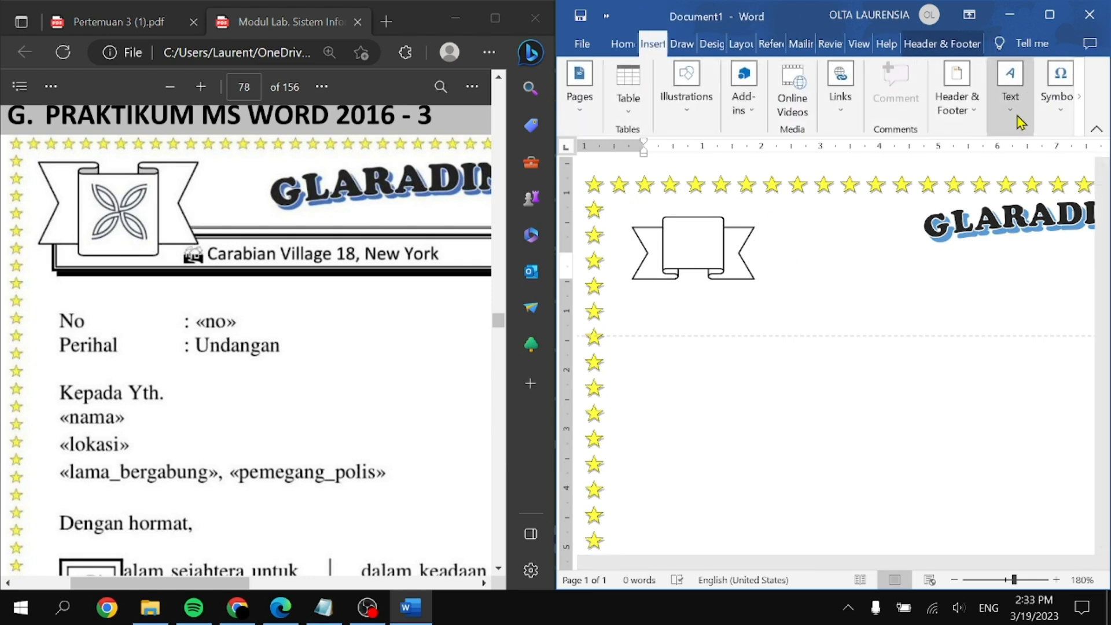
{"action": "left_click", "coordinate": [1018, 120]}
{"action": "left_click", "coordinate": [863, 174]}
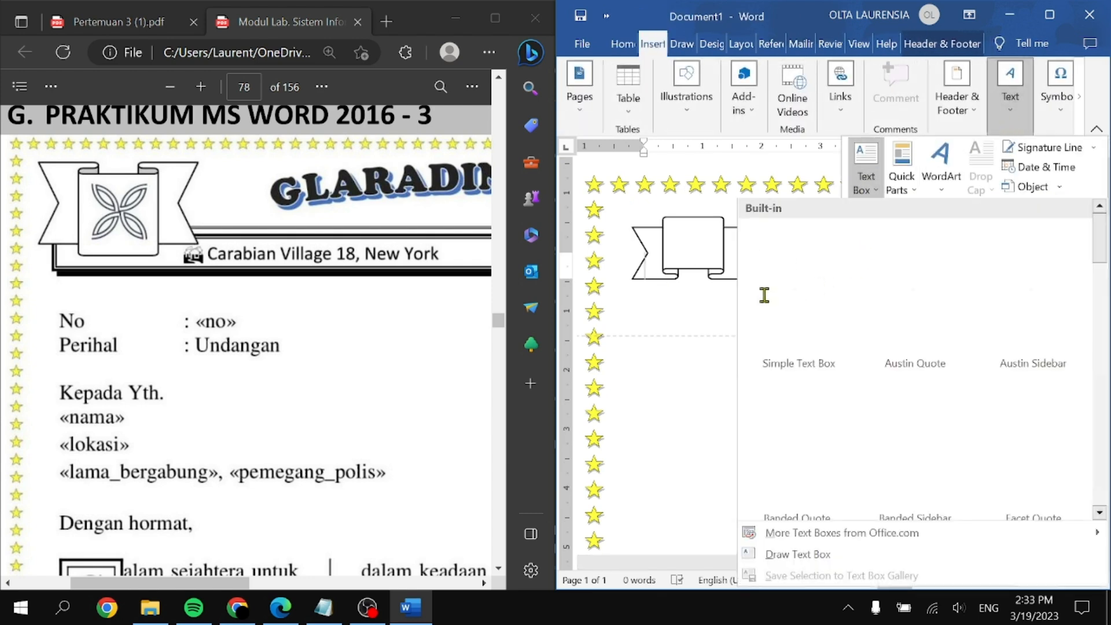
{"action": "left_click", "coordinate": [786, 311]}
{"action": "left_click_drag", "start_coordinate": [963, 282], "coordinate": [712, 228]}
Step: Delete the text box's placeholder text and open the Symbol dialog
{"action": "left_click", "coordinate": [1049, 20]}
{"action": "scroll", "coordinate": [372, 290], "scroll_direction": "up", "scroll_amount": 1}
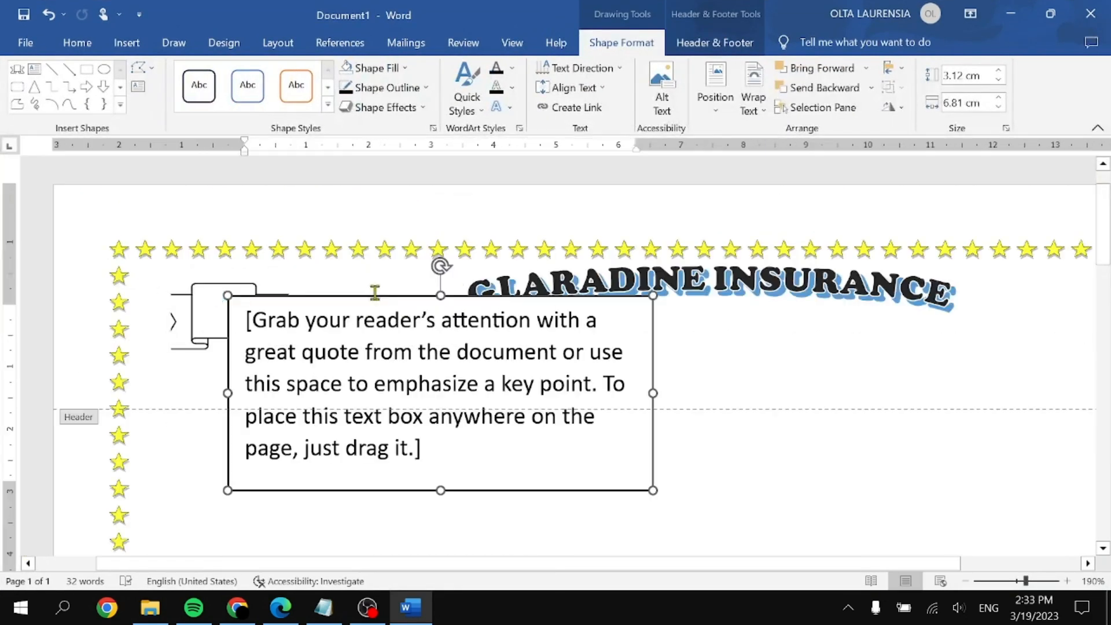
{"action": "left_click", "coordinate": [459, 354]}
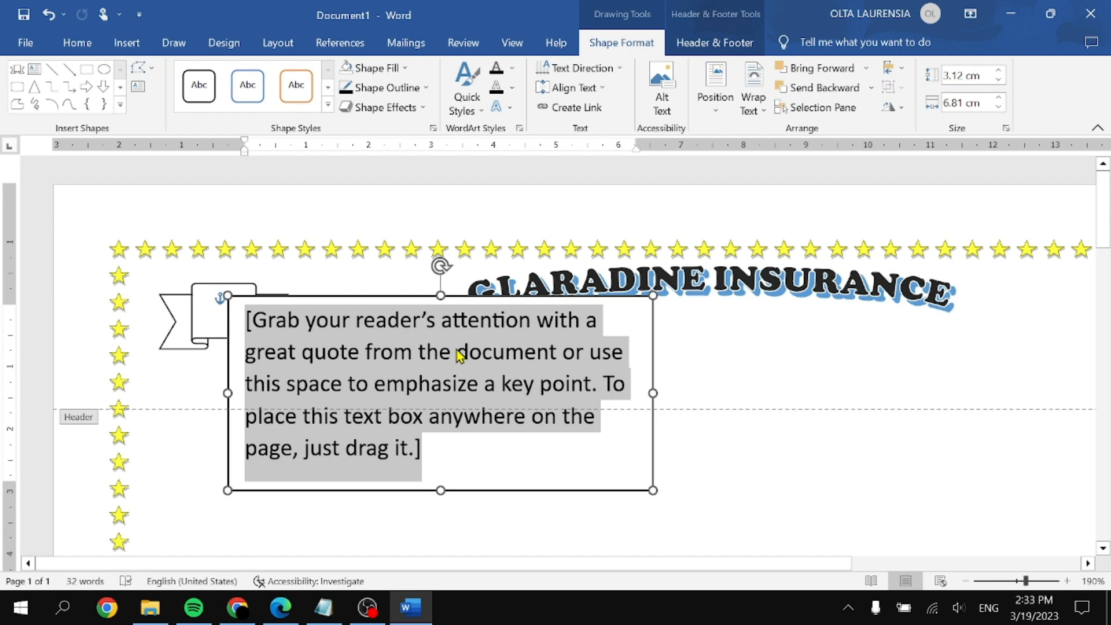
{"action": "key", "text": "Delete"}
{"action": "left_click", "coordinate": [126, 43]}
{"action": "left_click", "coordinate": [1011, 87]}
Step: Open the full Symbol dialog through More Symbols
{"action": "left_click", "coordinate": [1081, 213]}
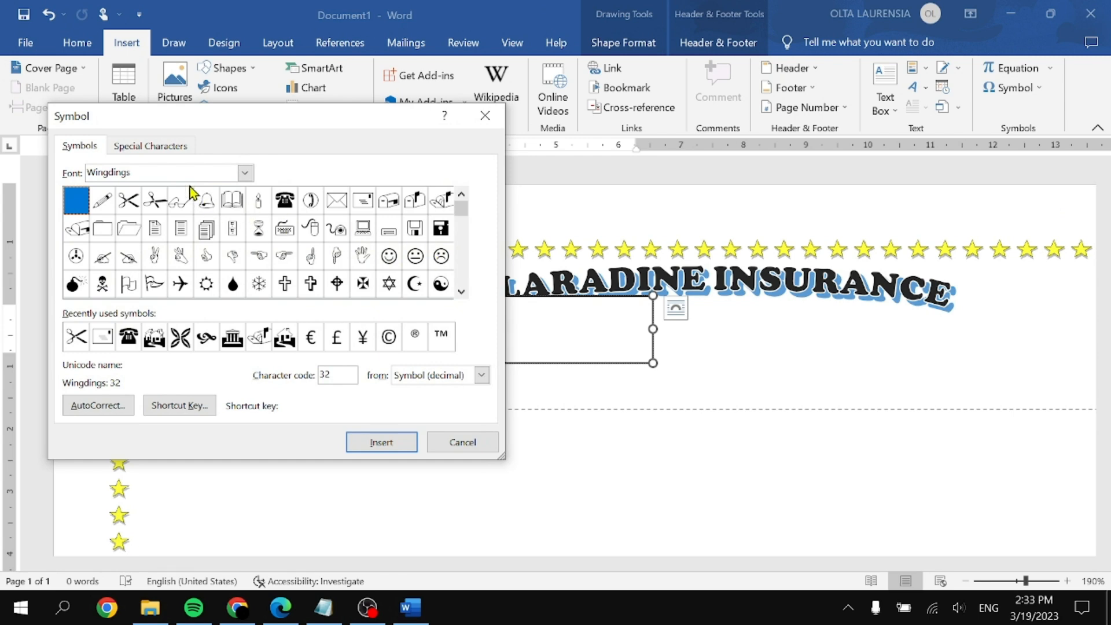
{"action": "left_click", "coordinate": [463, 293]}
{"action": "left_click", "coordinate": [463, 294]}
{"action": "left_click", "coordinate": [462, 294]}
{"action": "left_click", "coordinate": [463, 294]}
{"action": "left_click", "coordinate": [462, 293]}
{"action": "left_click", "coordinate": [462, 293]}
{"action": "left_click", "coordinate": [462, 293]}
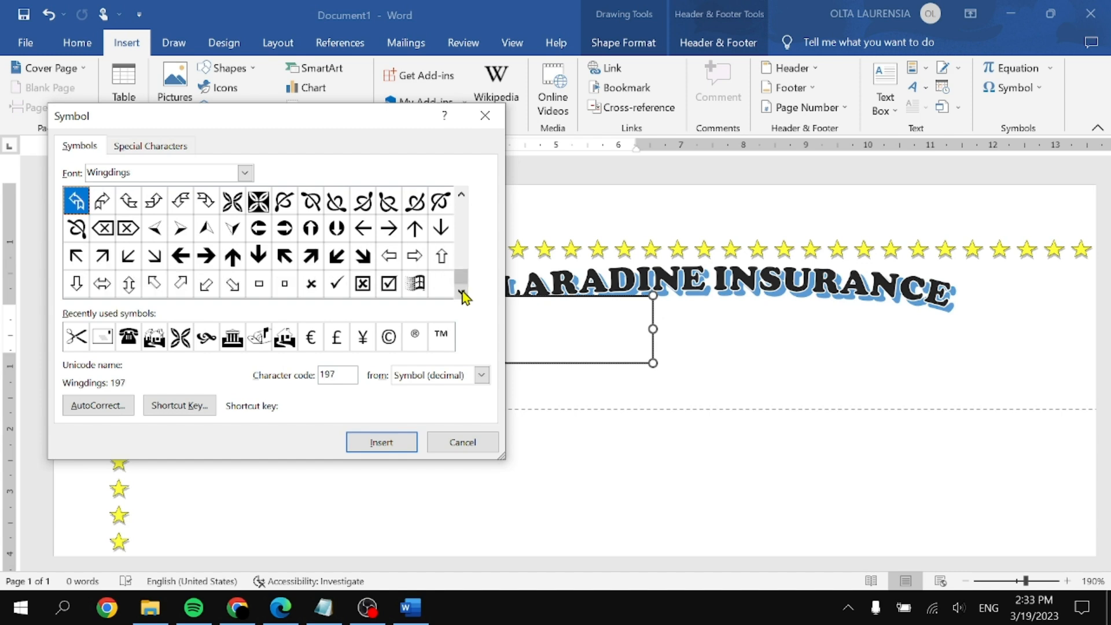
{"action": "left_click", "coordinate": [463, 197]}
{"action": "left_click", "coordinate": [462, 197]}
{"action": "left_click", "coordinate": [462, 197]}
{"action": "left_click", "coordinate": [462, 198]}
{"action": "left_click", "coordinate": [462, 197]}
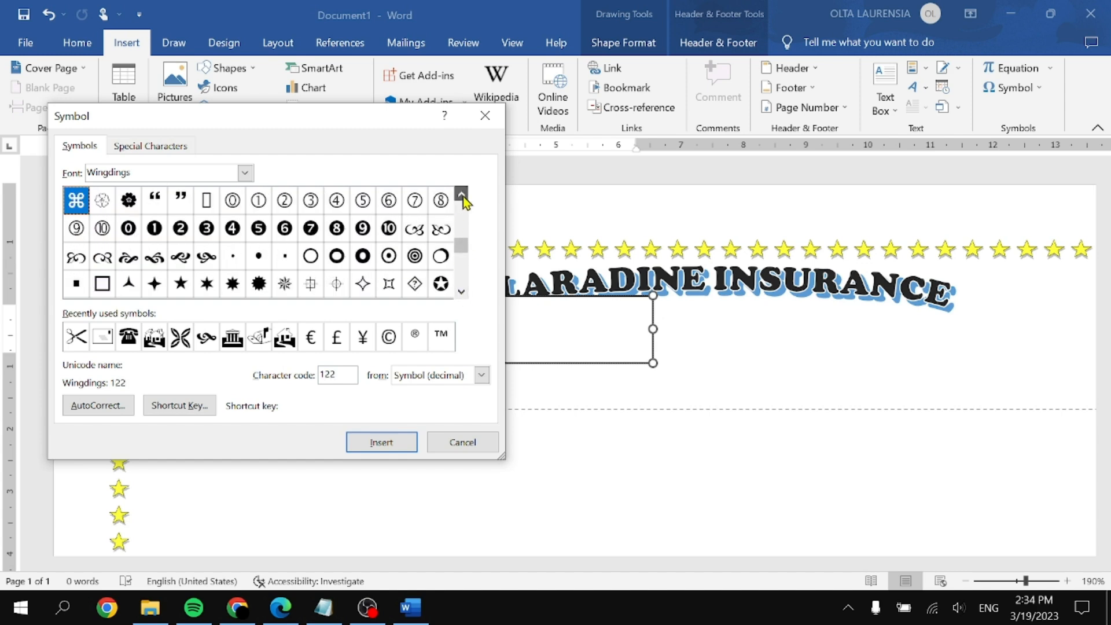
{"action": "left_click", "coordinate": [462, 197]}
{"action": "left_click", "coordinate": [462, 197]}
{"action": "left_click", "coordinate": [462, 197]}
{"action": "left_click", "coordinate": [462, 197]}
{"action": "left_click", "coordinate": [462, 198]}
{"action": "left_click", "coordinate": [462, 197]}
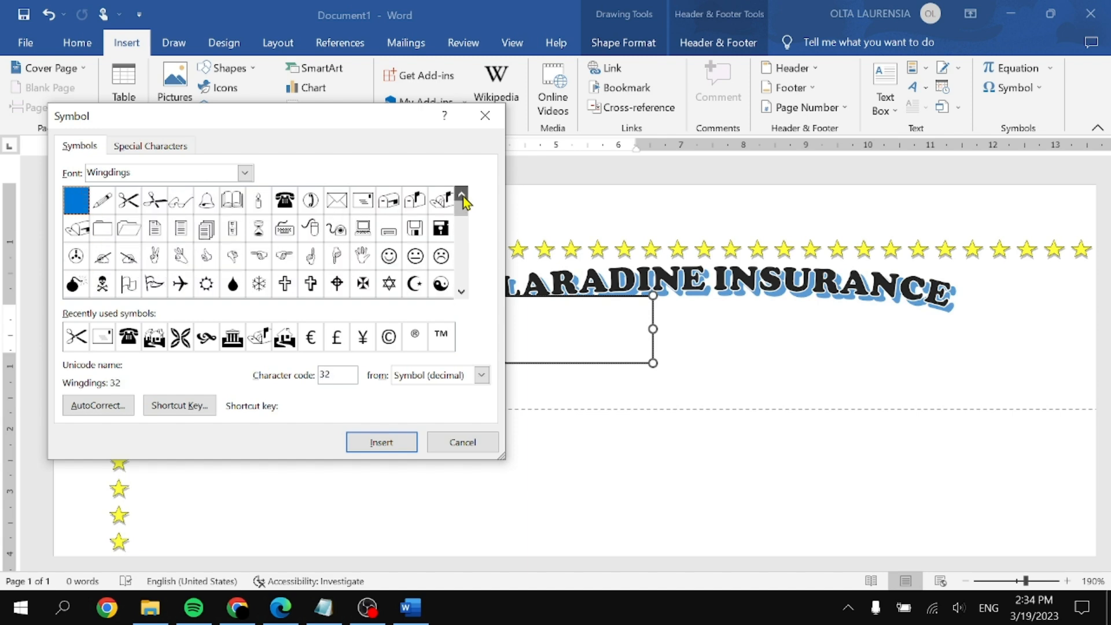
Step: Set the symbol font to Wingdings after briefly trying Webdings
{"action": "left_click", "coordinate": [244, 172]}
{"action": "key", "text": "Up"}
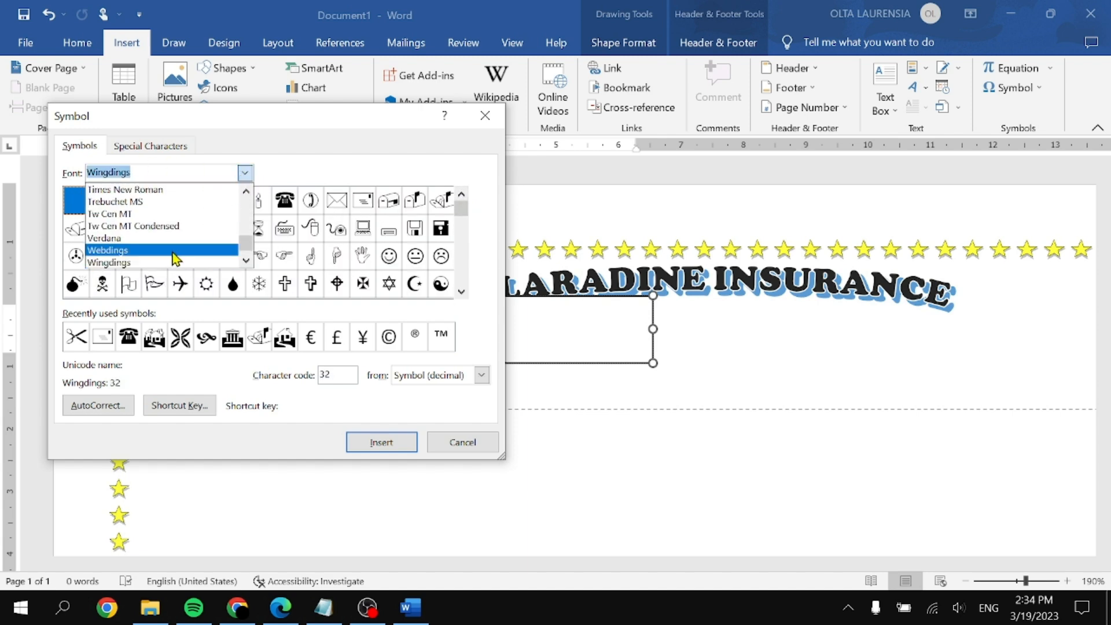
{"action": "key", "text": "Return"}
{"action": "scroll", "coordinate": [473, 286], "scroll_direction": "down", "scroll_amount": 4}
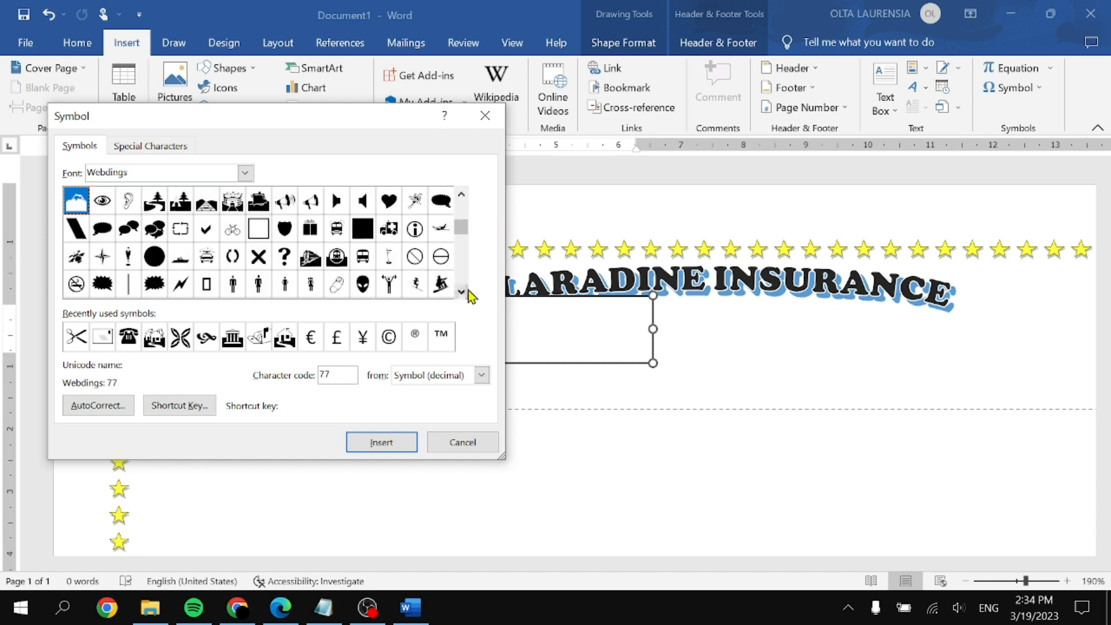
{"action": "scroll", "coordinate": [472, 296], "scroll_direction": "down", "scroll_amount": 1}
{"action": "scroll", "coordinate": [472, 283], "scroll_direction": "up", "scroll_amount": 5}
{"action": "left_click", "coordinate": [245, 173]}
{"action": "scroll", "coordinate": [183, 250], "scroll_direction": "down", "scroll_amount": 1}
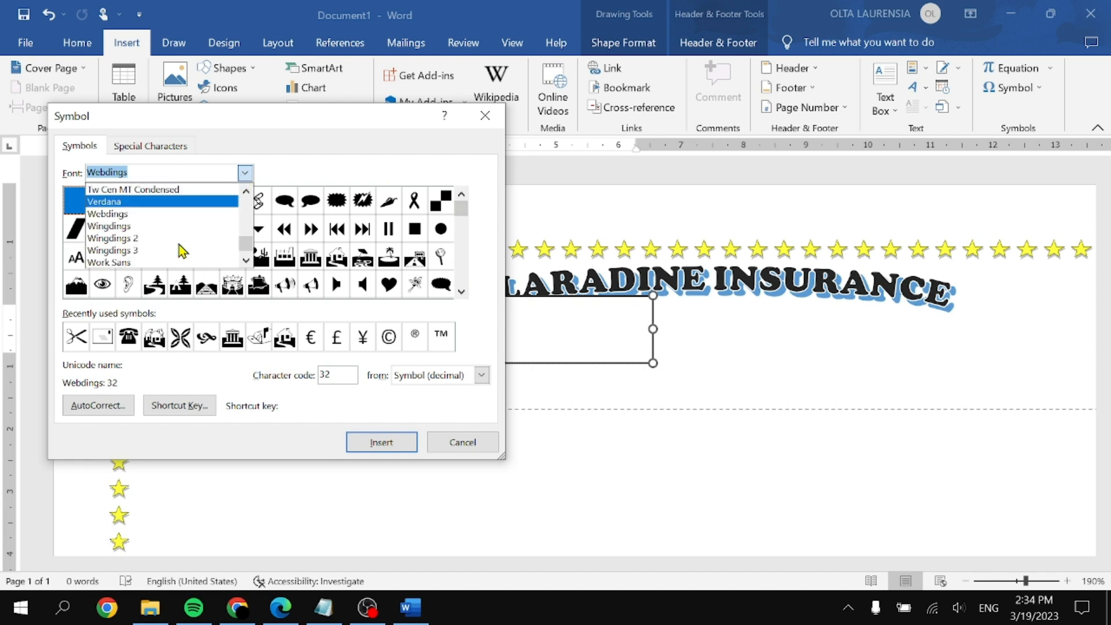
{"action": "left_click", "coordinate": [148, 227]}
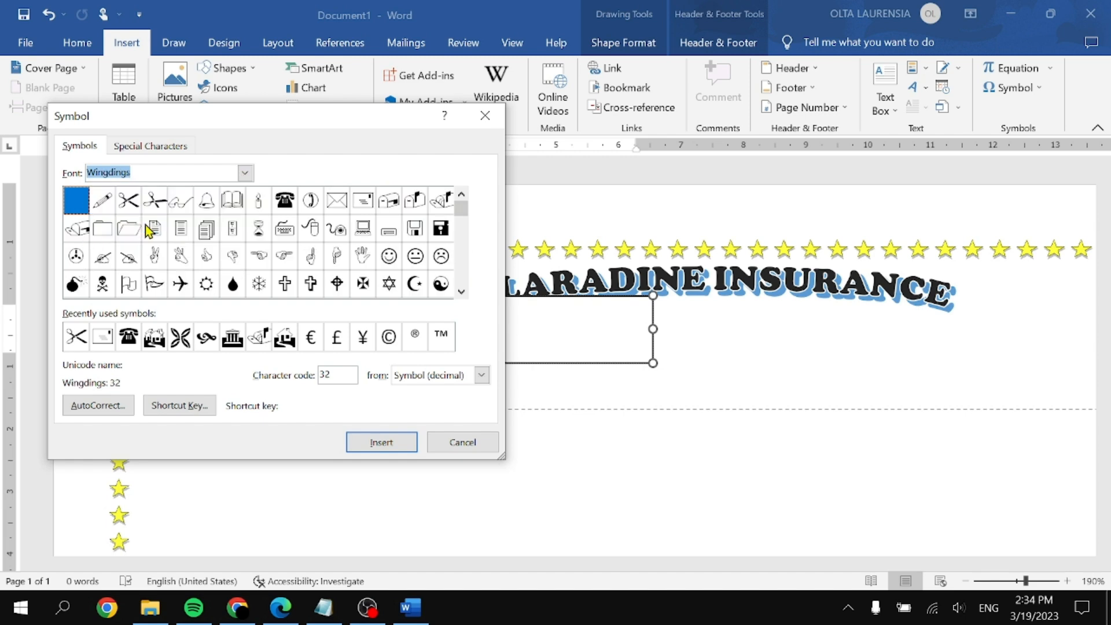
{"action": "scroll", "coordinate": [461, 296], "scroll_direction": "down", "scroll_amount": 5}
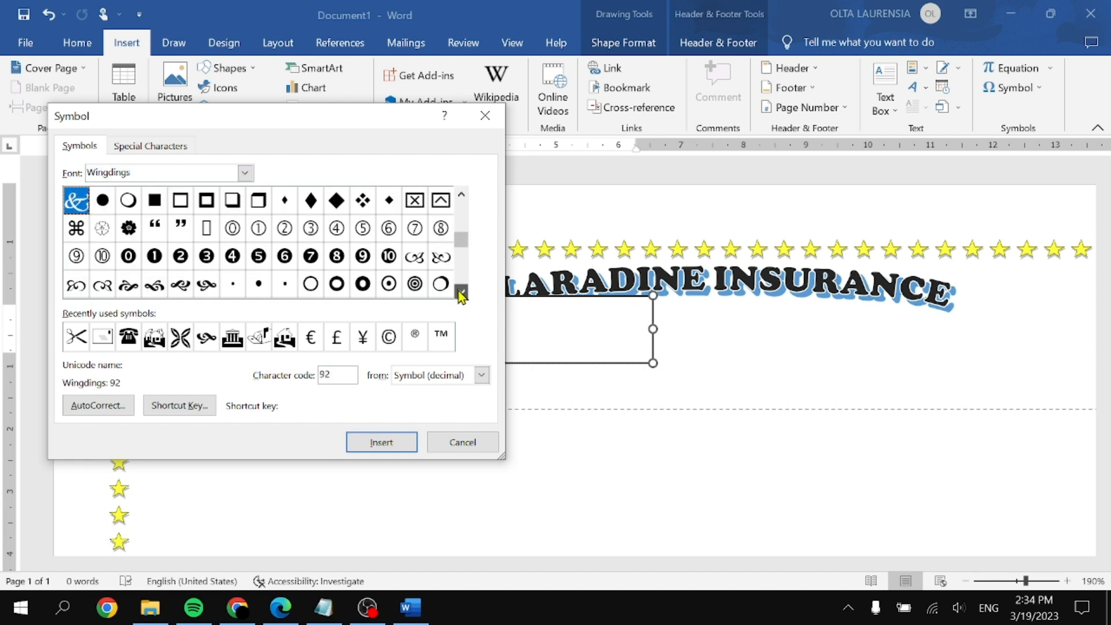
{"action": "scroll", "coordinate": [461, 296], "scroll_direction": "down", "scroll_amount": 2}
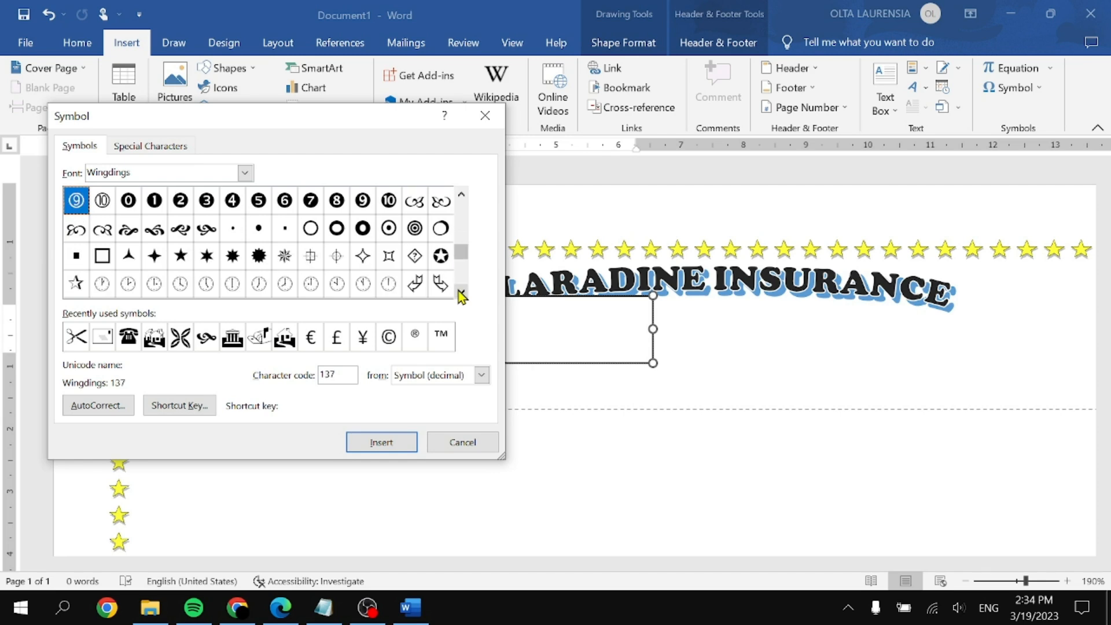
Step: Insert the Wingdings butterfly, character code 203, into the header text box
{"action": "left_click", "coordinate": [294, 264]}
{"action": "left_click", "coordinate": [461, 291]}
{"action": "left_click", "coordinate": [461, 291]}
{"action": "left_click", "coordinate": [461, 292]}
{"action": "left_click", "coordinate": [228, 232]}
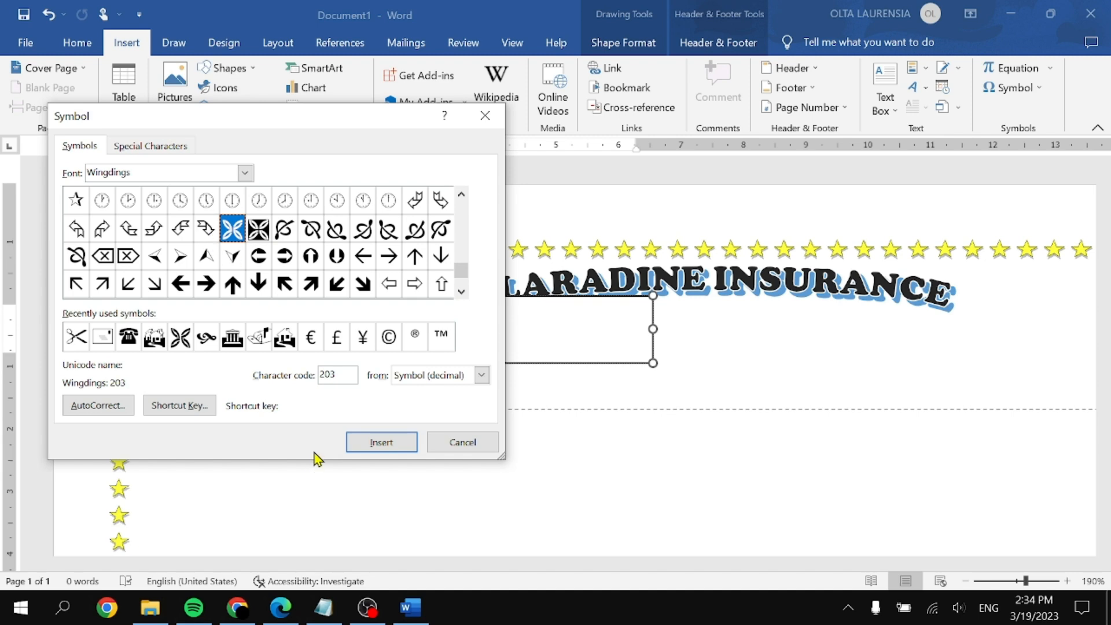
{"action": "left_click", "coordinate": [380, 442]}
{"action": "left_click", "coordinate": [466, 443]}
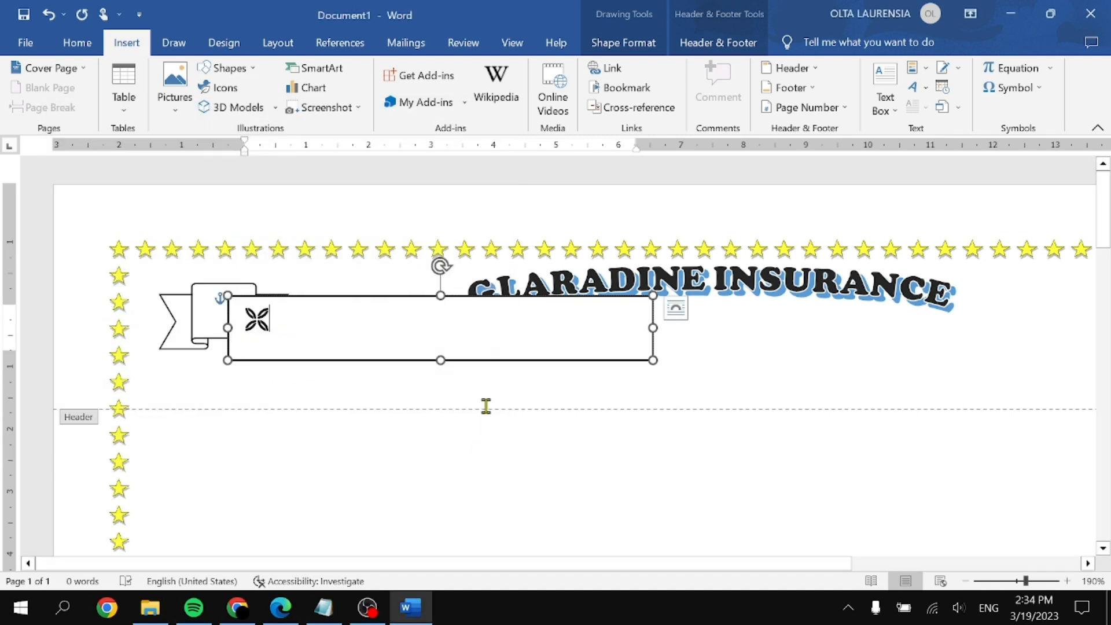
{"action": "left_click_drag", "start_coordinate": [652, 357], "coordinate": [293, 344]}
{"action": "left_click", "coordinate": [354, 368]}
{"action": "scroll", "coordinate": [354, 368], "scroll_direction": "up", "scroll_amount": 2}
{"action": "scroll", "coordinate": [355, 368], "scroll_direction": "up", "scroll_amount": 20}
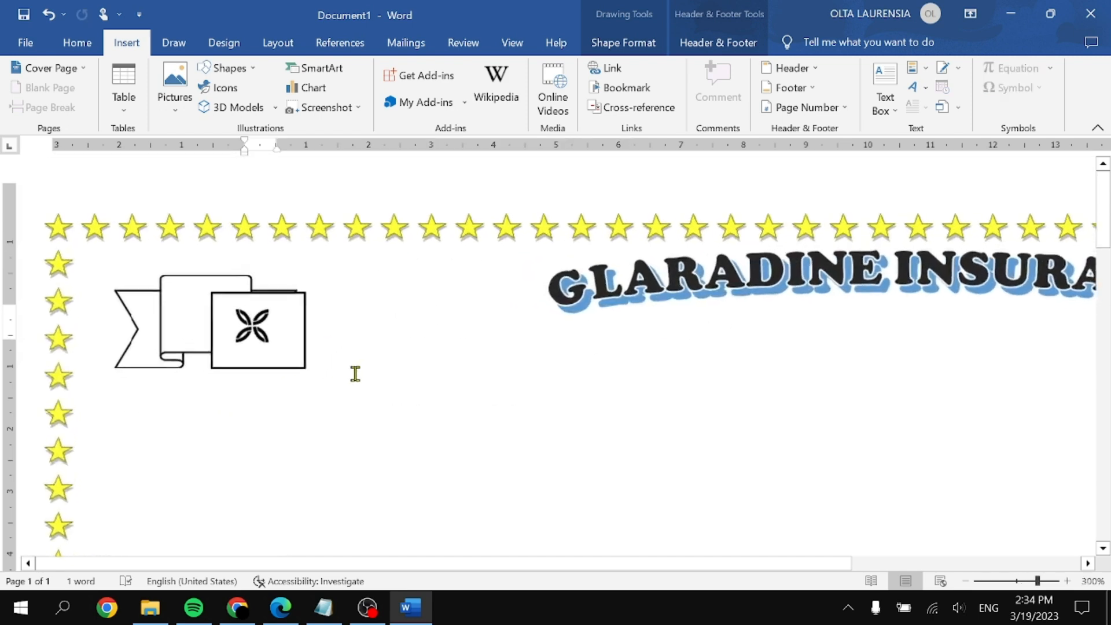
{"action": "left_click", "coordinate": [287, 400]}
{"action": "left_click_drag", "start_coordinate": [288, 399], "coordinate": [500, 402]}
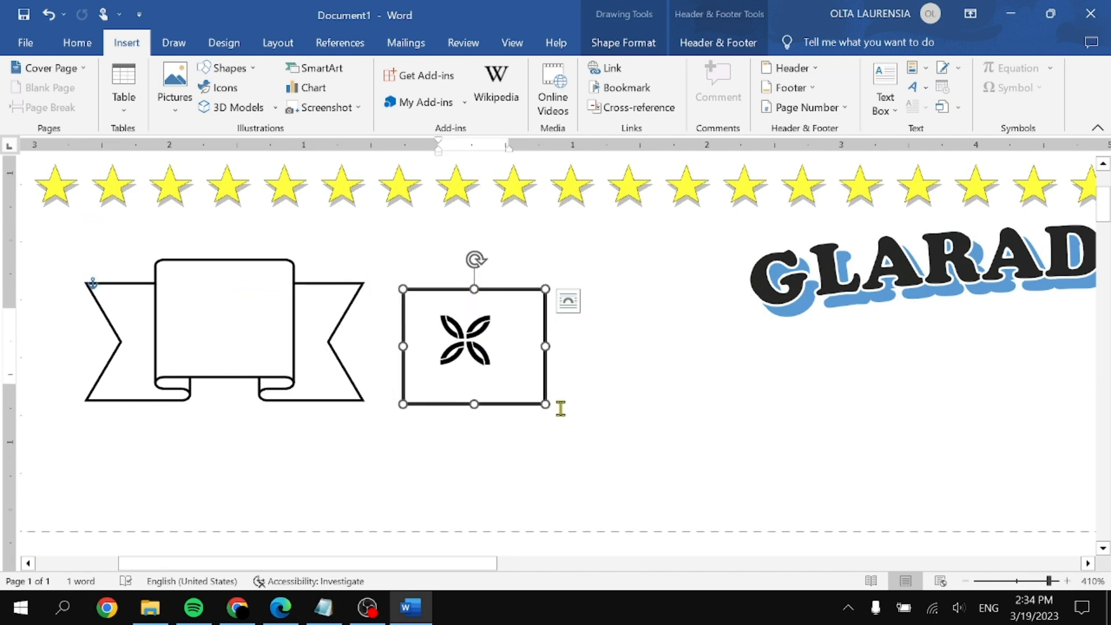
{"action": "left_click", "coordinate": [597, 46]}
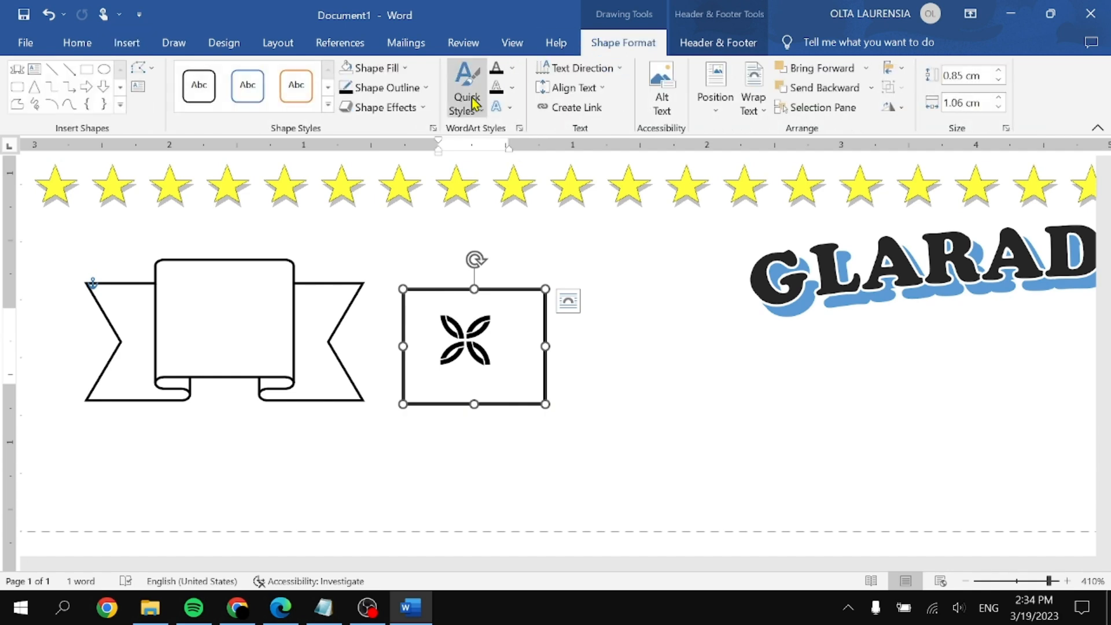
{"action": "left_click", "coordinate": [412, 91]}
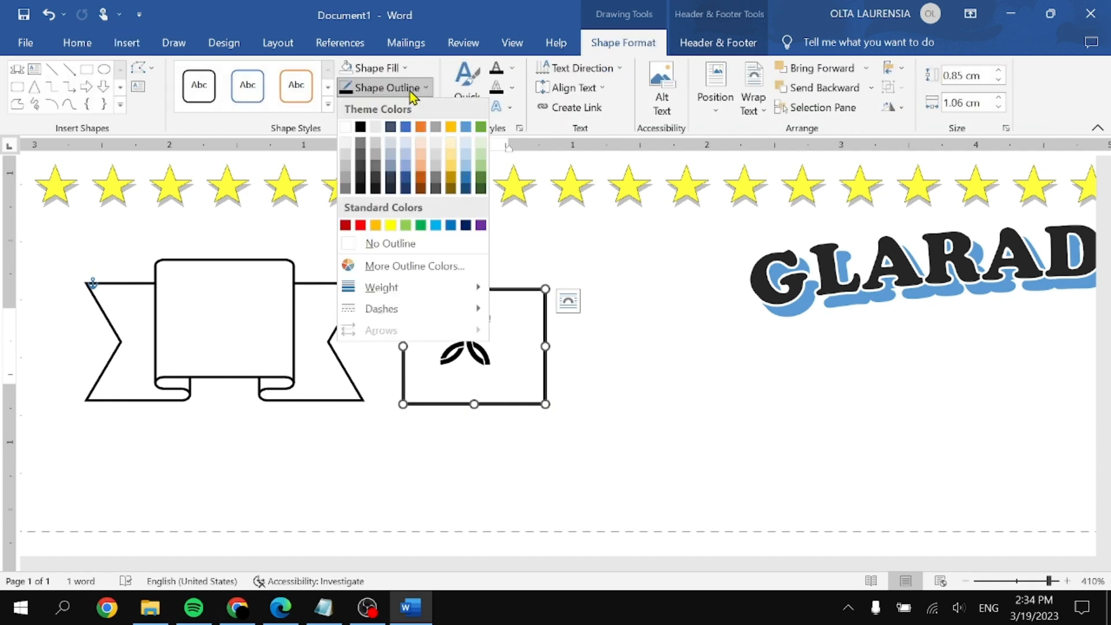
{"action": "left_click", "coordinate": [408, 244]}
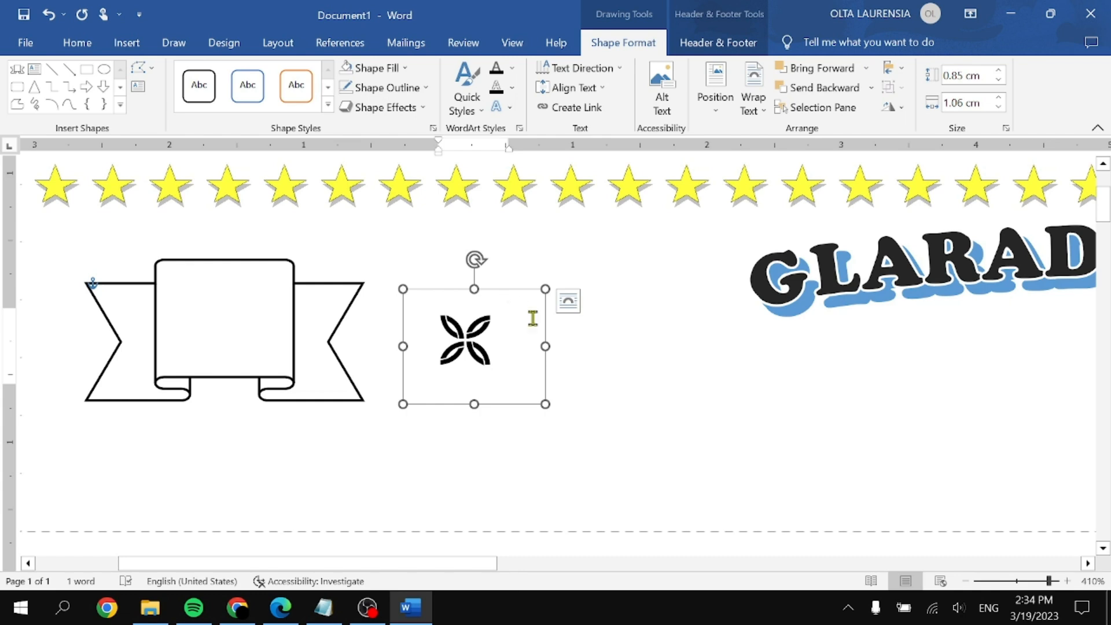
{"action": "left_click_drag", "start_coordinate": [542, 348], "coordinate": [515, 347]}
{"action": "left_click_drag", "start_coordinate": [498, 289], "coordinate": [265, 276]}
{"action": "left_click_drag", "start_coordinate": [266, 375], "coordinate": [225, 372]}
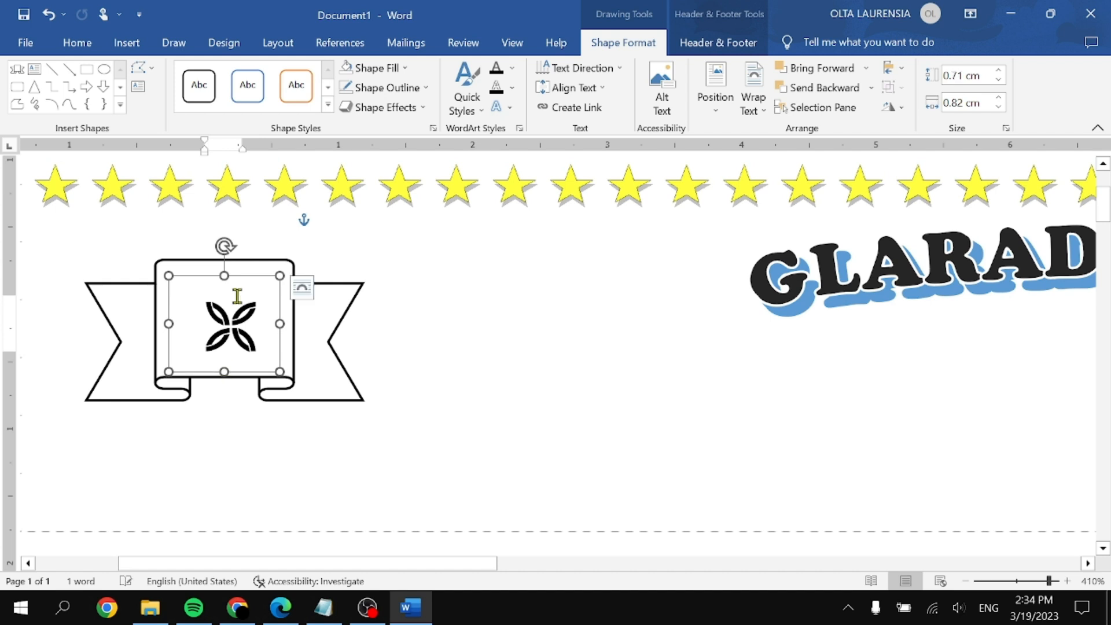
{"action": "left_click_drag", "start_coordinate": [250, 276], "coordinate": [246, 272]}
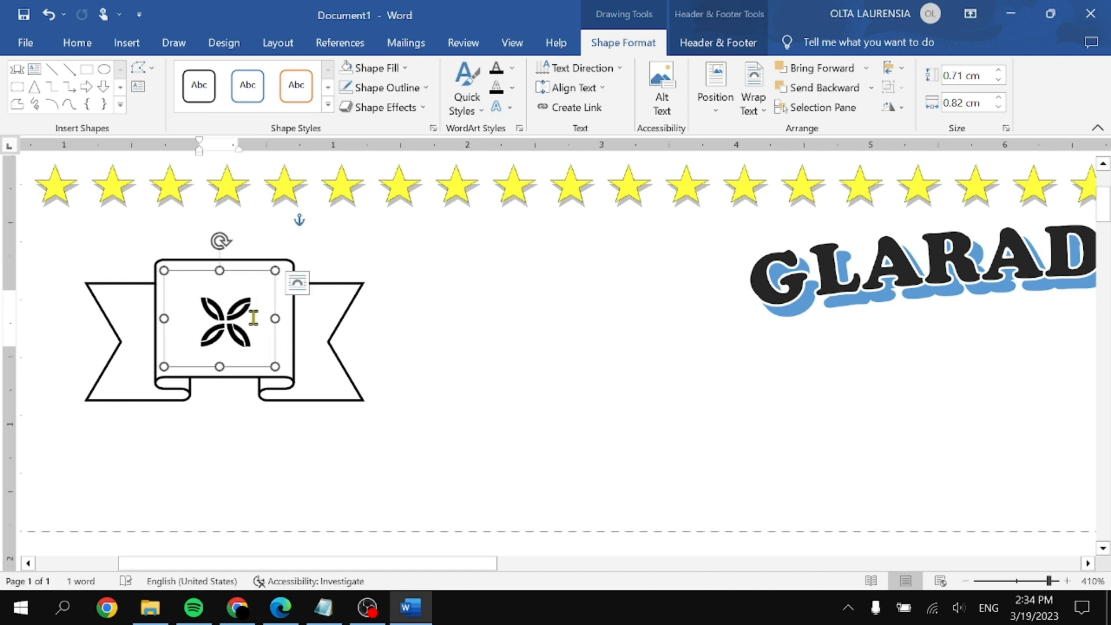
{"action": "scroll", "coordinate": [253, 312], "scroll_direction": "up", "scroll_amount": 6}
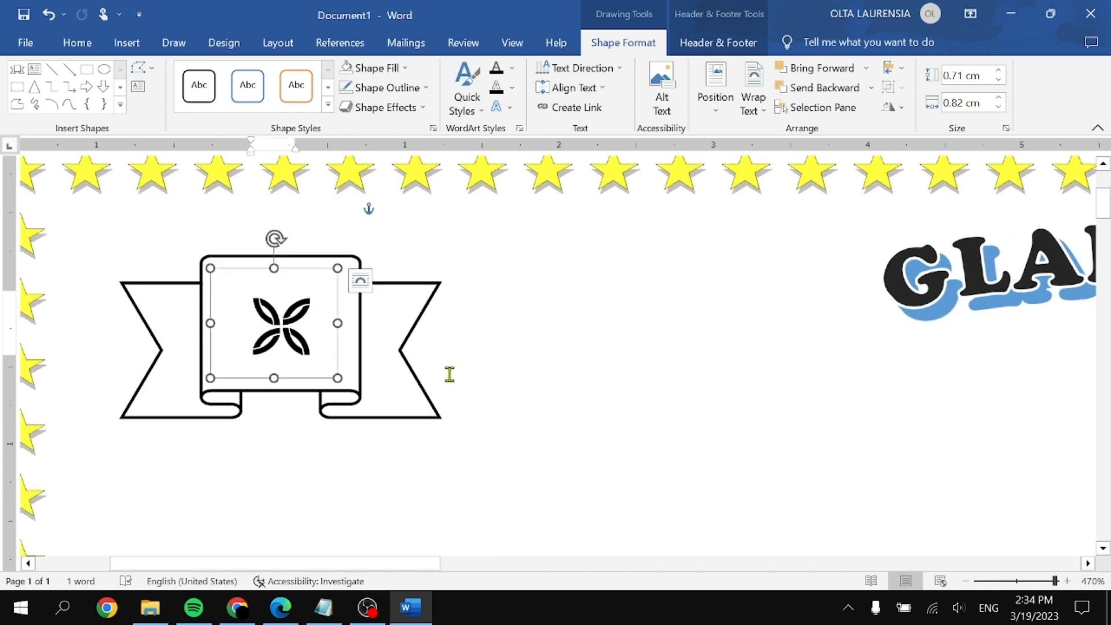
{"action": "left_click", "coordinate": [372, 335]}
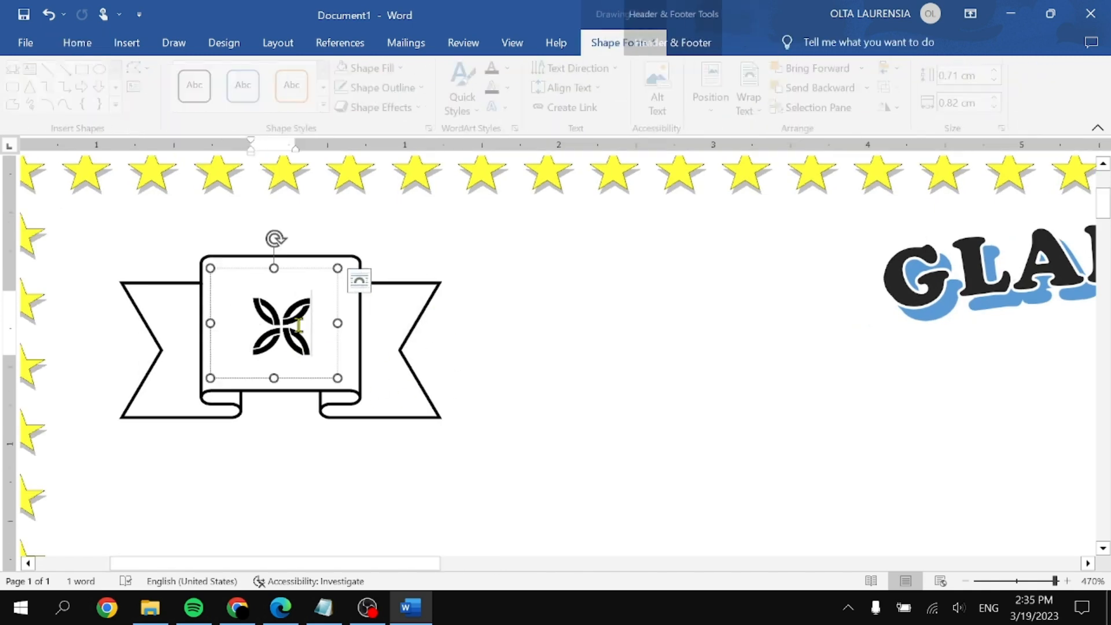
{"action": "left_click", "coordinate": [426, 414]}
{"action": "left_click", "coordinate": [322, 367]}
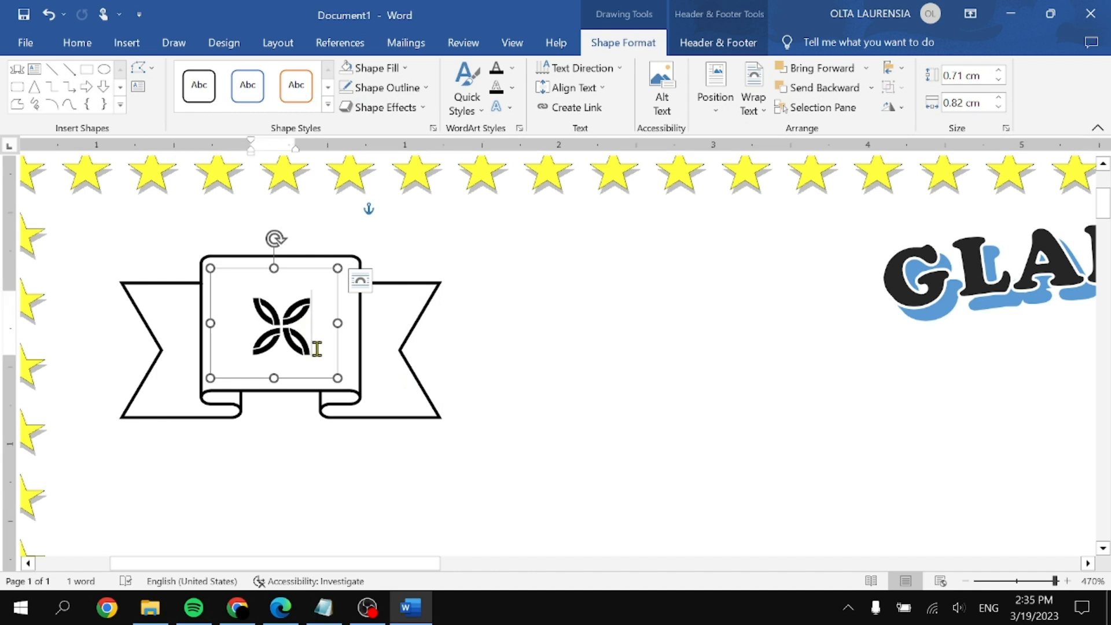
{"action": "left_click", "coordinate": [495, 367]}
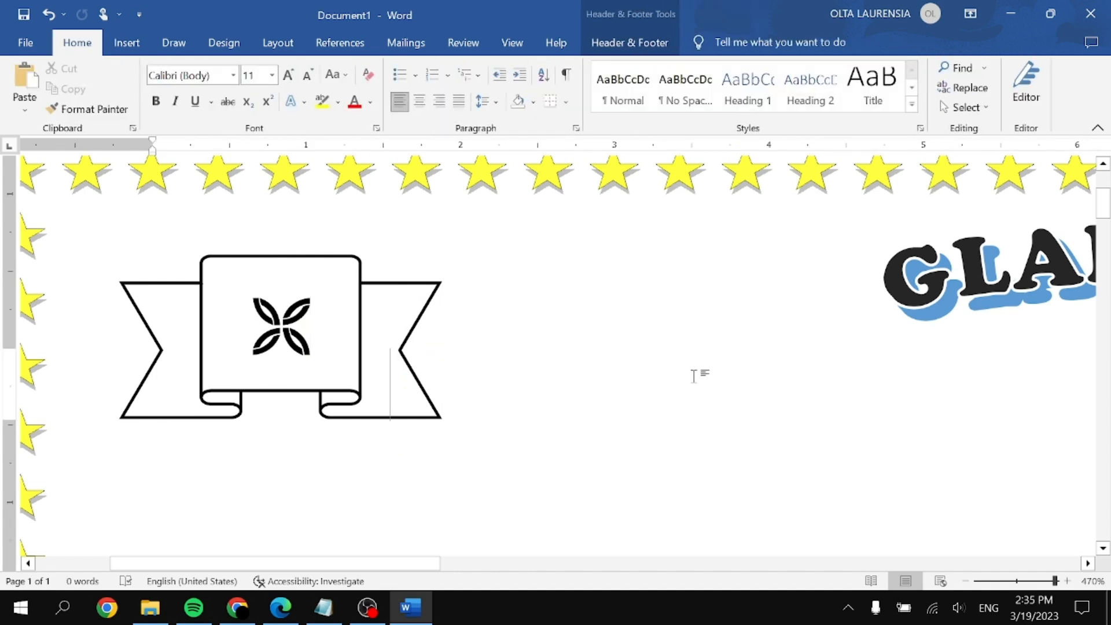
{"action": "left_click", "coordinate": [307, 325]}
{"action": "scroll", "coordinate": [353, 277], "scroll_direction": "up", "scroll_amount": 3}
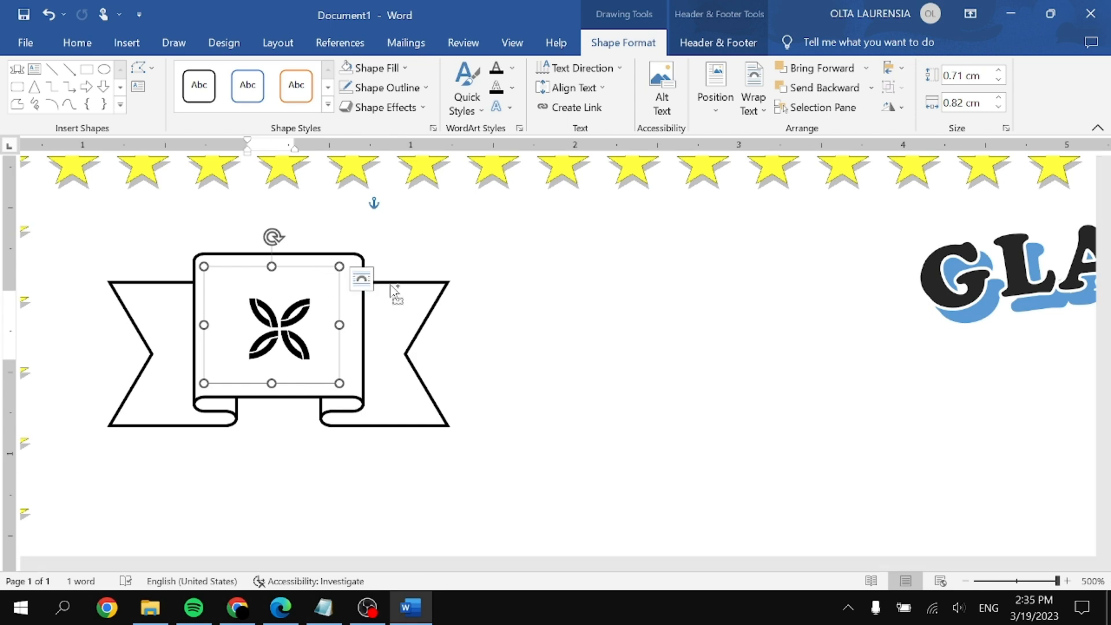
Step: Group the banner shape and its icon box into a single object
{"action": "left_click", "coordinate": [417, 284]}
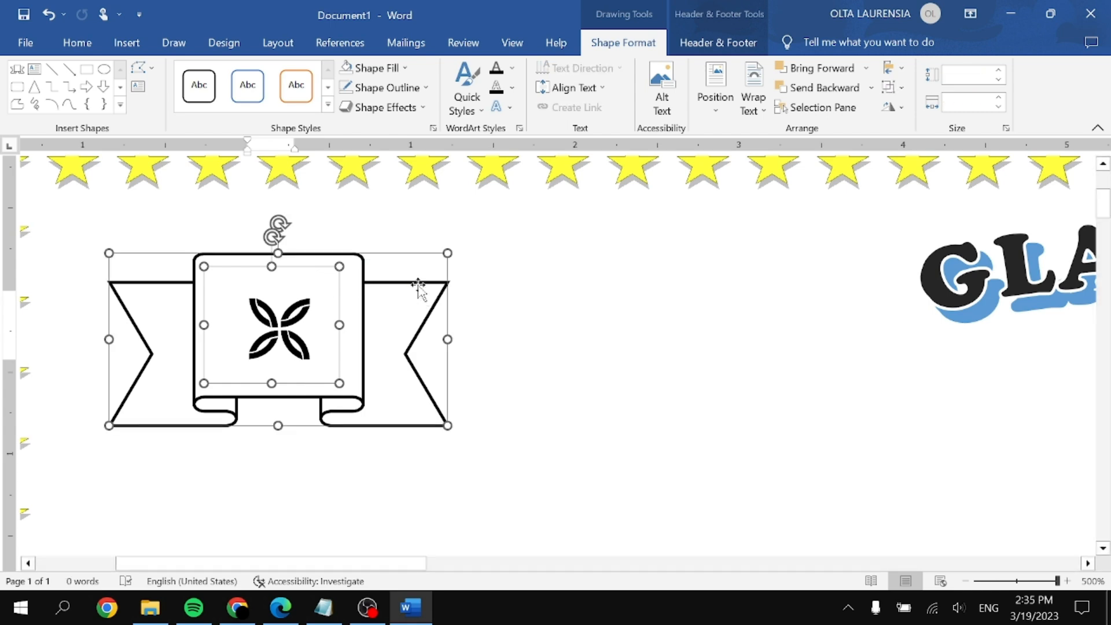
{"action": "right_click", "coordinate": [311, 269]}
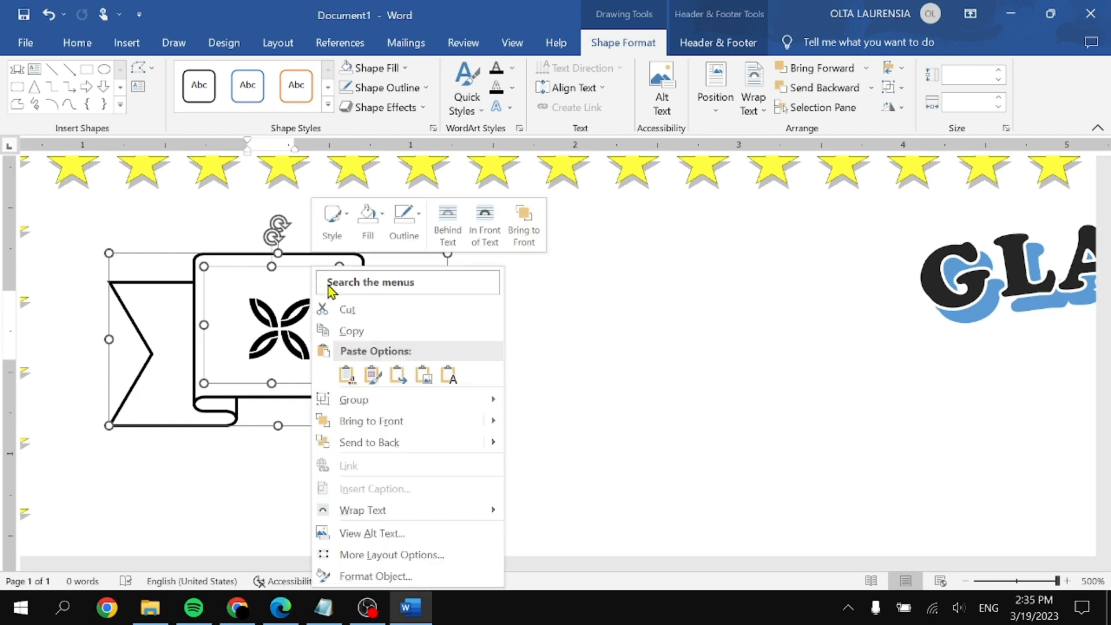
{"action": "mouse_move", "coordinate": [501, 405]}
{"action": "left_click", "coordinate": [544, 401]}
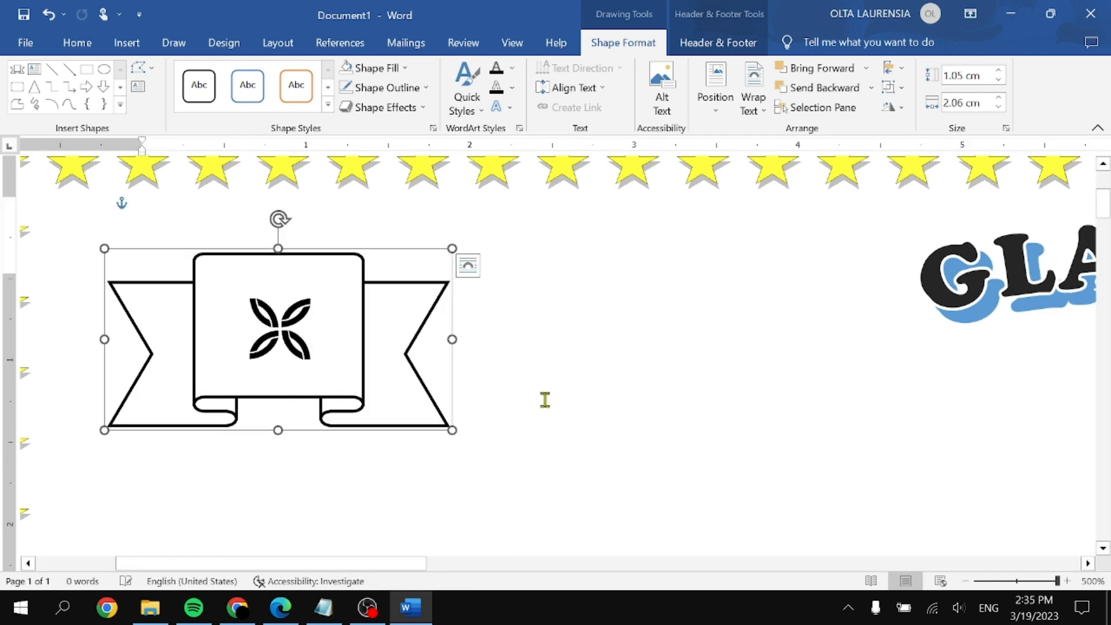
Step: Resize the grouped logo to 1.08 × 1.89 cm and nudge it slightly up-left
{"action": "mouse_move", "coordinate": [452, 342]}
{"action": "left_mouse_down"}
{"action": "mouse_move", "coordinate": [421, 352]}
{"action": "mouse_move", "coordinate": [460, 344]}
{"action": "left_mouse_up"}
{"action": "left_click_drag", "start_coordinate": [473, 434], "coordinate": [448, 437]}
{"action": "scroll", "coordinate": [504, 391], "scroll_direction": "down", "scroll_amount": 20}
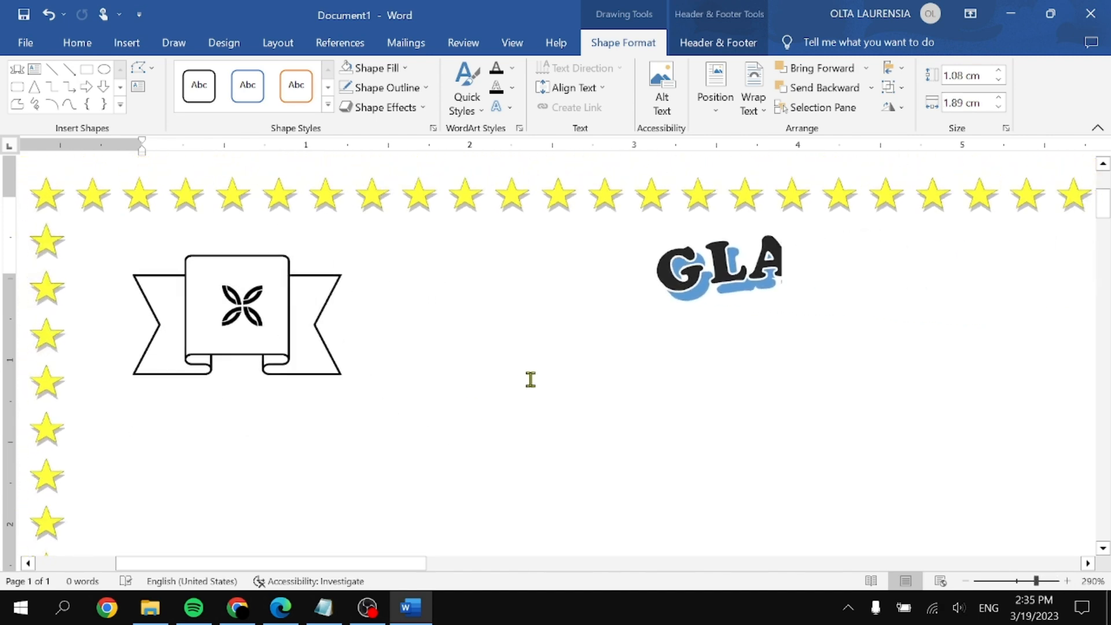
{"action": "left_click_drag", "start_coordinate": [234, 250], "coordinate": [231, 239]}
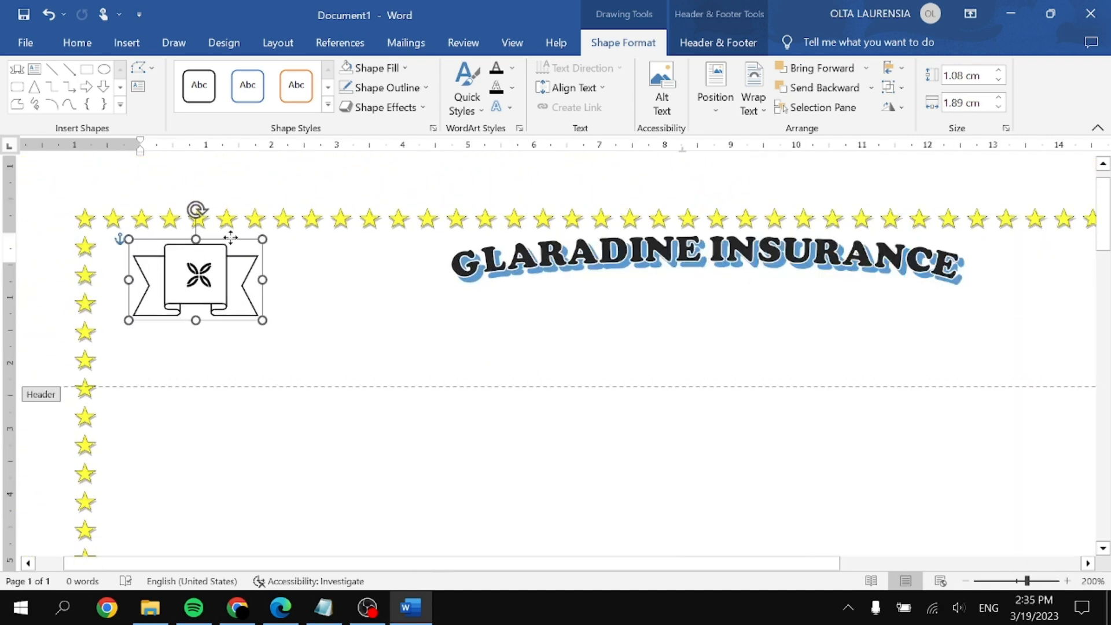
{"action": "left_click", "coordinate": [372, 334]}
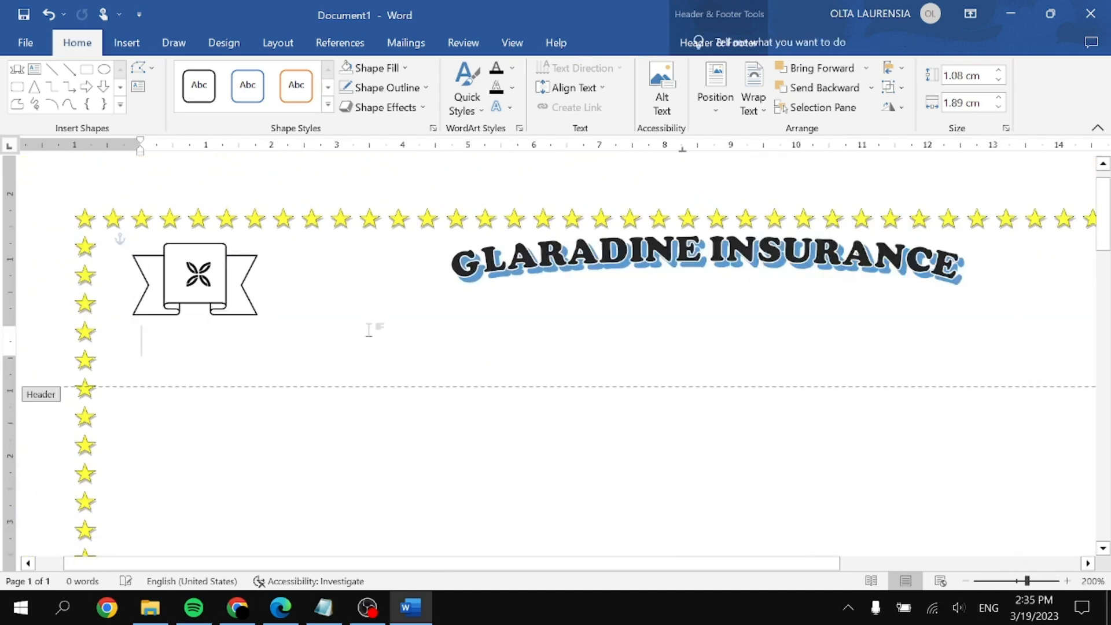
Step: Add a Simple Text Box under the GLARADINE INSURANCE title, with Word snapped beside the PDF
{"action": "left_click", "coordinate": [131, 51]}
{"action": "left_click", "coordinate": [890, 116]}
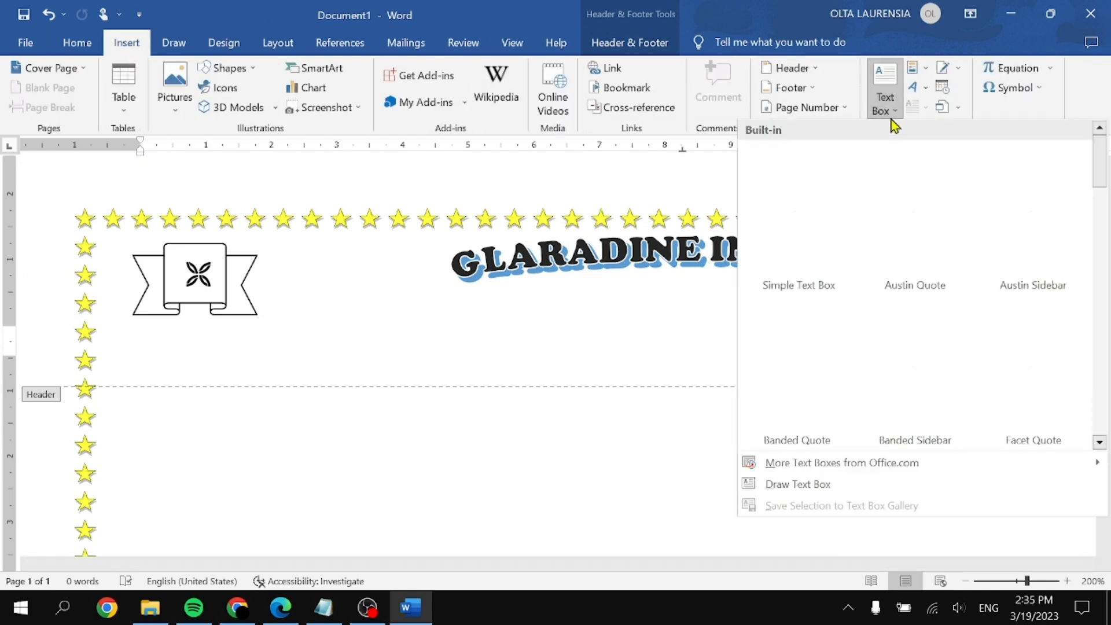
{"action": "left_click", "coordinate": [783, 255]}
{"action": "left_click_drag", "start_coordinate": [664, 452], "coordinate": [537, 377]}
{"action": "key", "text": "super+Right"}
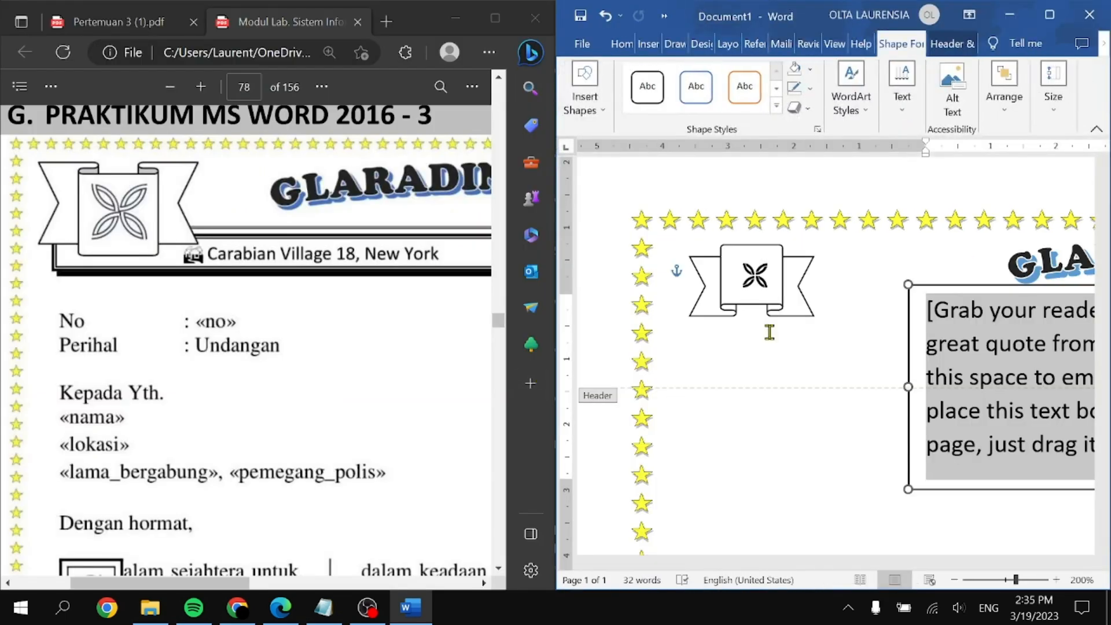
{"action": "scroll", "coordinate": [999, 372], "scroll_direction": "right", "scroll_amount": 4}
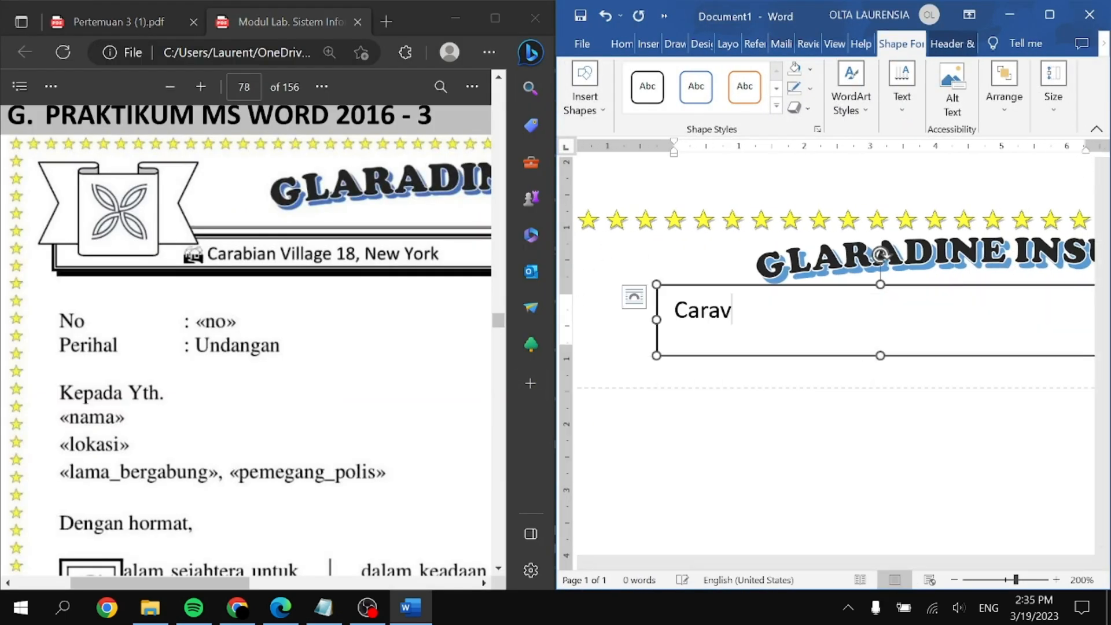
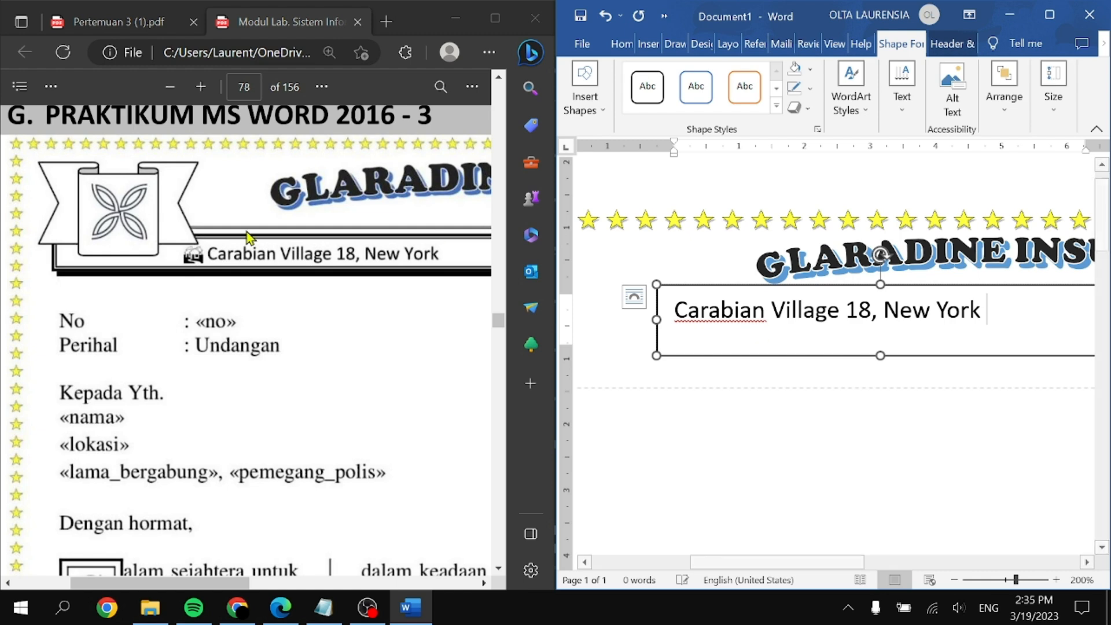
Step: Type the company address, phone number and e-mail, turning the e-mail into a hyperlink
{"action": "scroll", "coordinate": [324, 307], "scroll_direction": "right", "scroll_amount": 5}
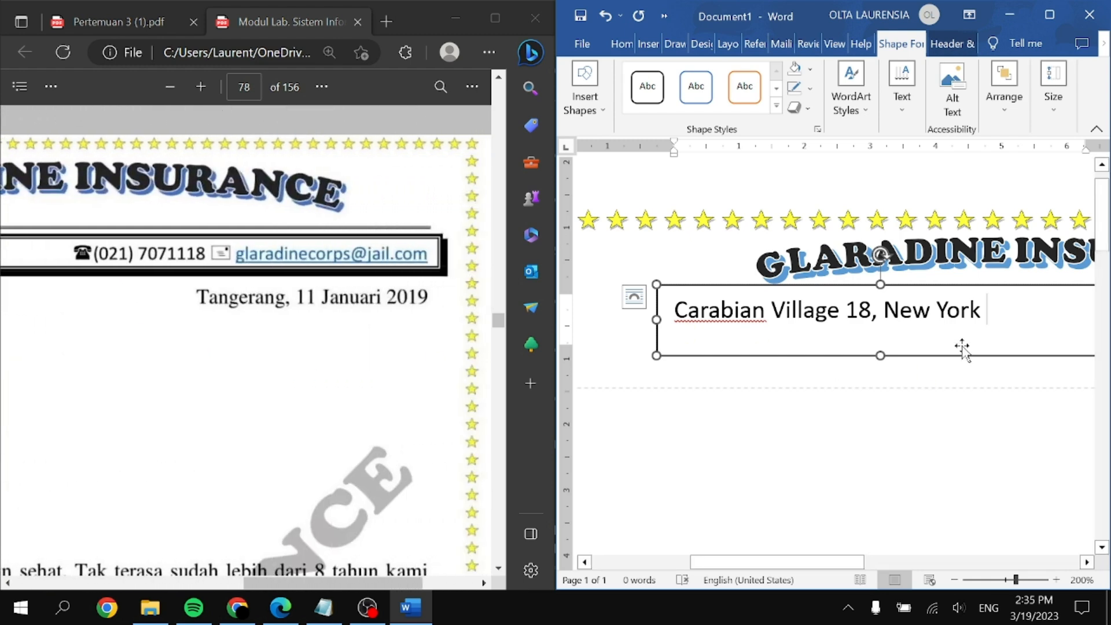
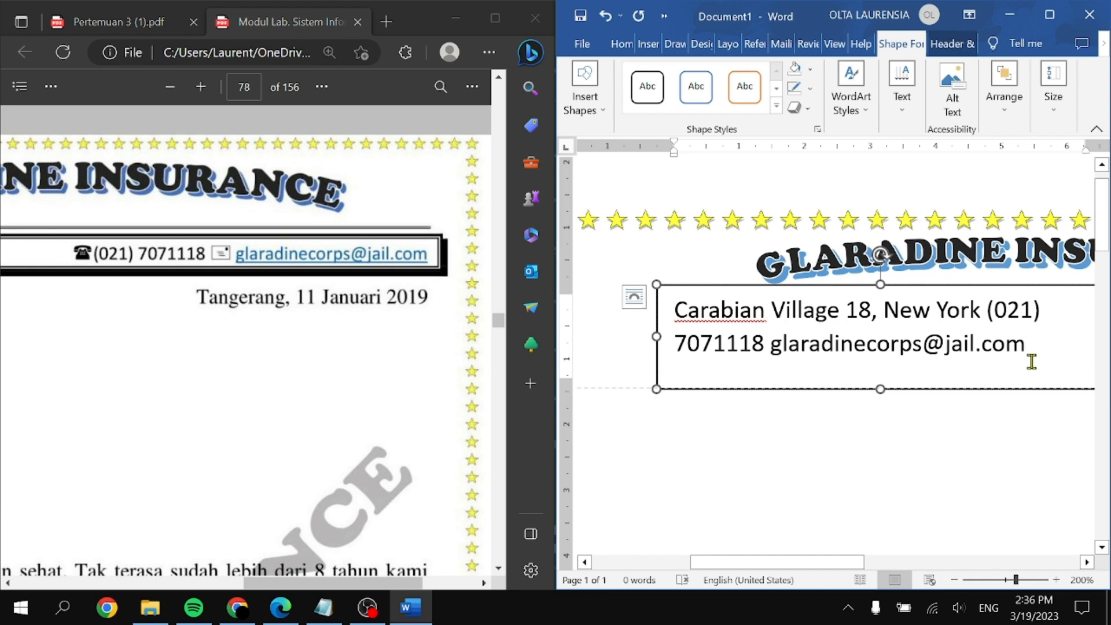
{"action": "scroll", "coordinate": [1031, 362], "scroll_direction": "up", "scroll_amount": 6}
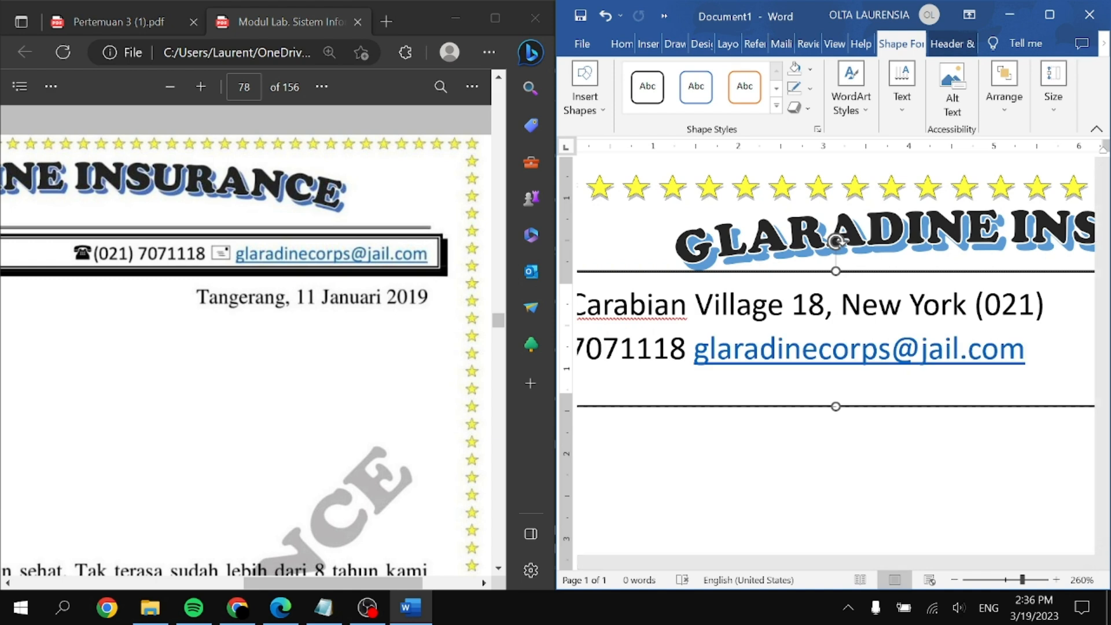
{"action": "key", "text": "ctrl+z"}
{"action": "key", "text": "BackSpace"}
Step: Maximize Word and widen the contact text box so the phone number fits on line one
{"action": "left_click", "coordinate": [1051, 14]}
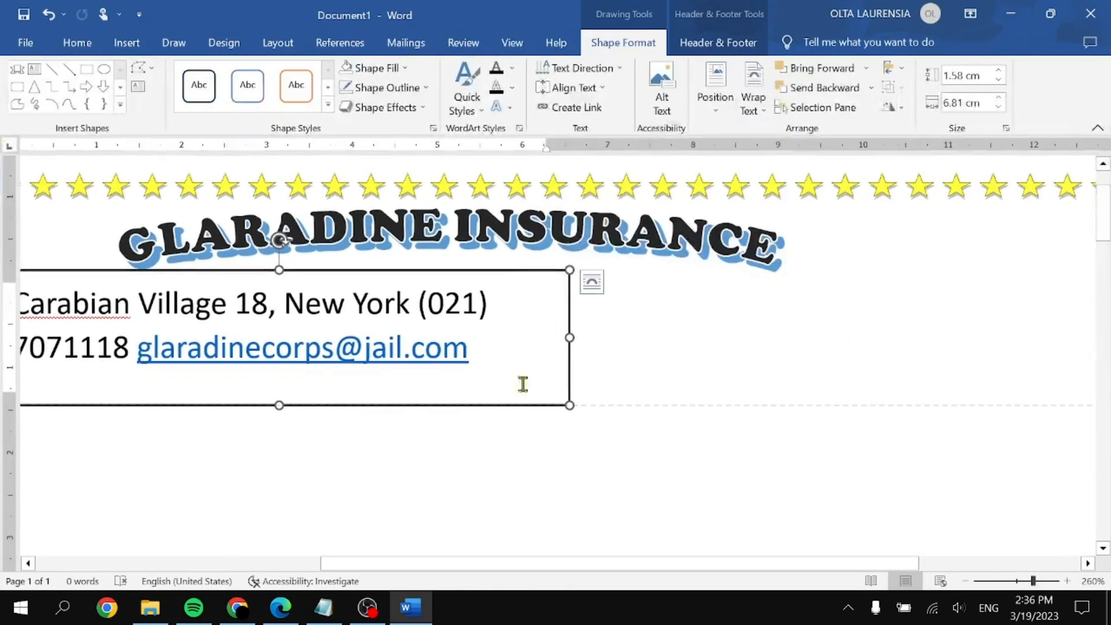
{"action": "left_click_drag", "start_coordinate": [599, 331], "coordinate": [873, 295]}
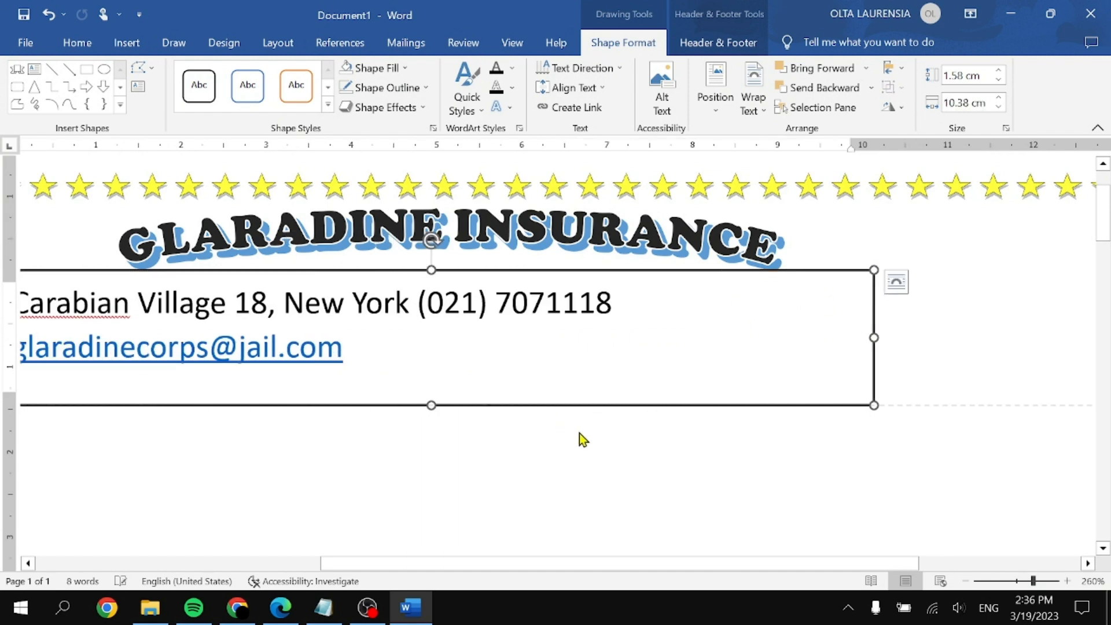
{"action": "left_click", "coordinate": [614, 424]}
{"action": "left_click", "coordinate": [616, 405]}
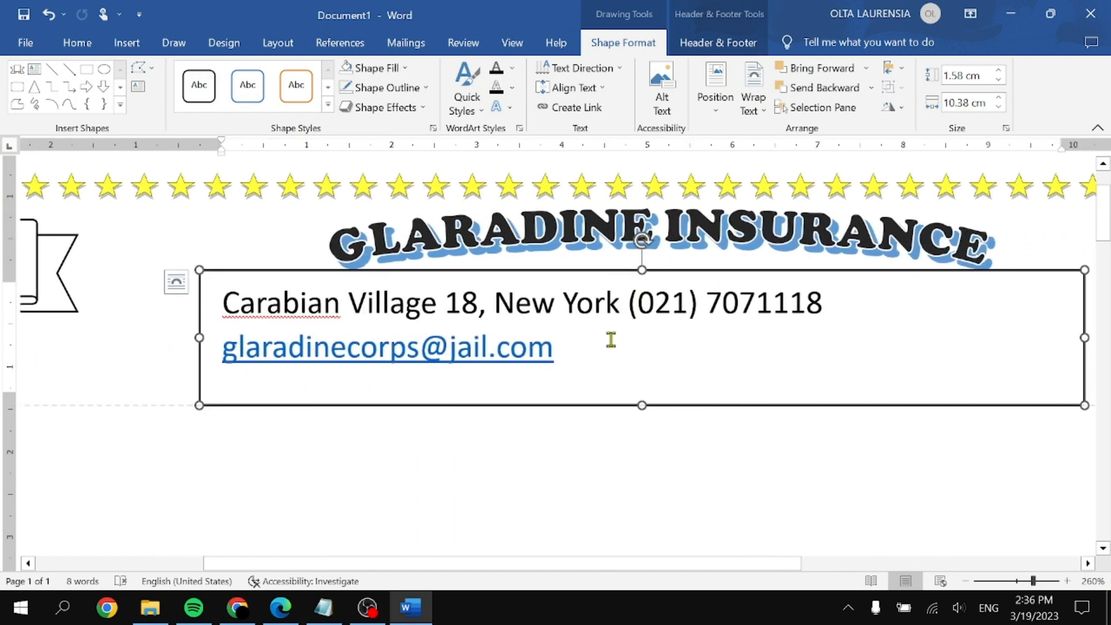
Step: Apply Remove Space After Paragraph to the contact text
{"action": "left_click_drag", "start_coordinate": [665, 368], "coordinate": [247, 300]}
{"action": "left_click", "coordinate": [78, 43]}
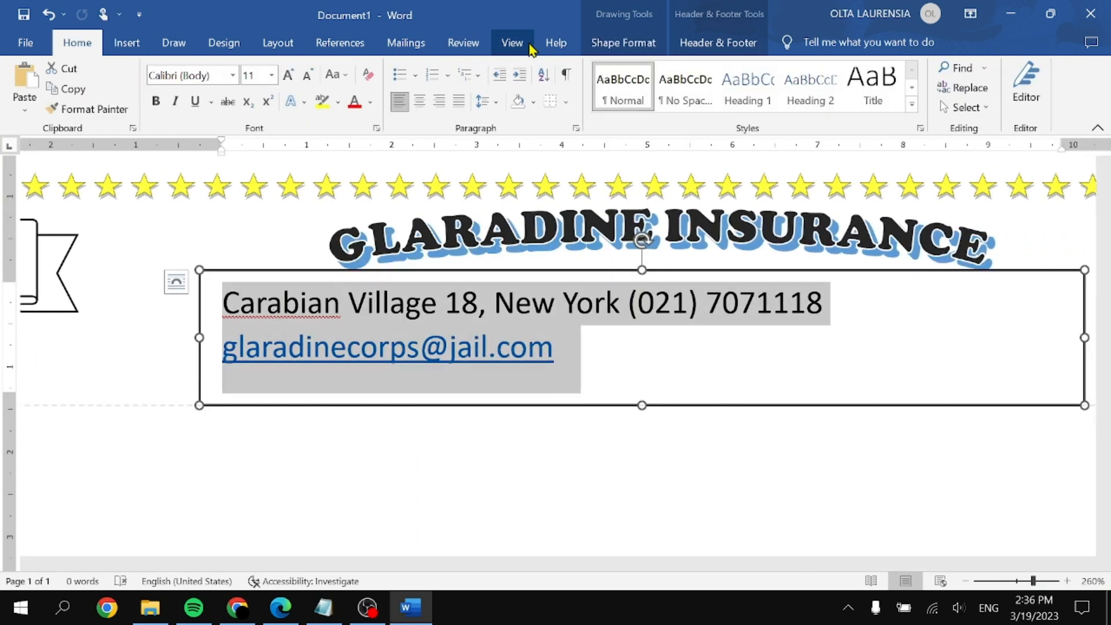
{"action": "left_click", "coordinate": [484, 102]}
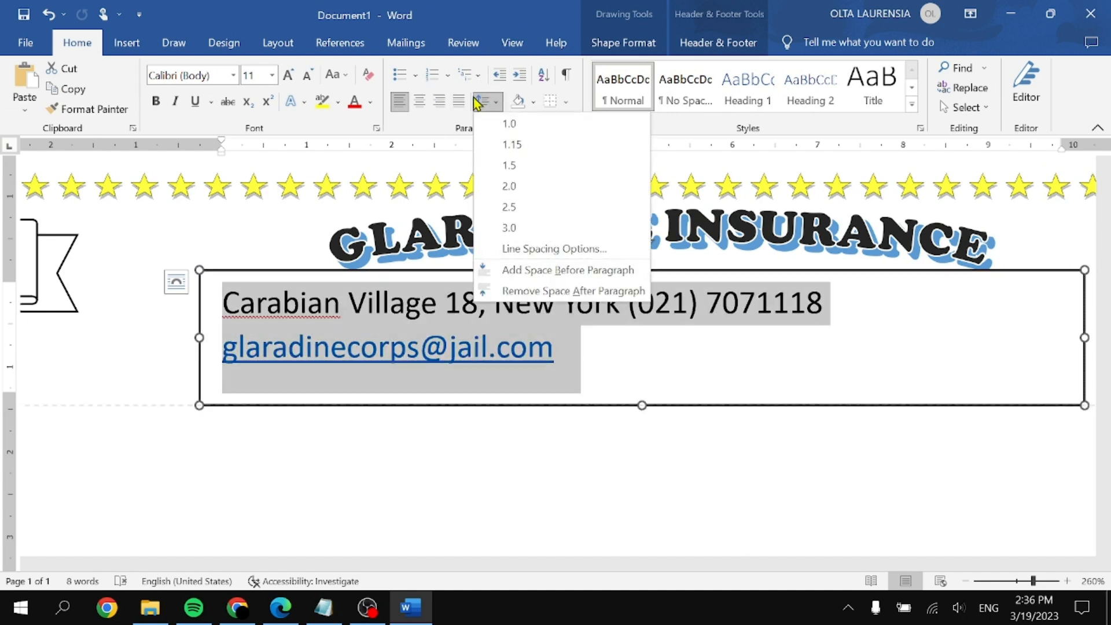
{"action": "left_click", "coordinate": [499, 110]}
{"action": "left_click", "coordinate": [497, 106]}
{"action": "left_click", "coordinate": [538, 292]}
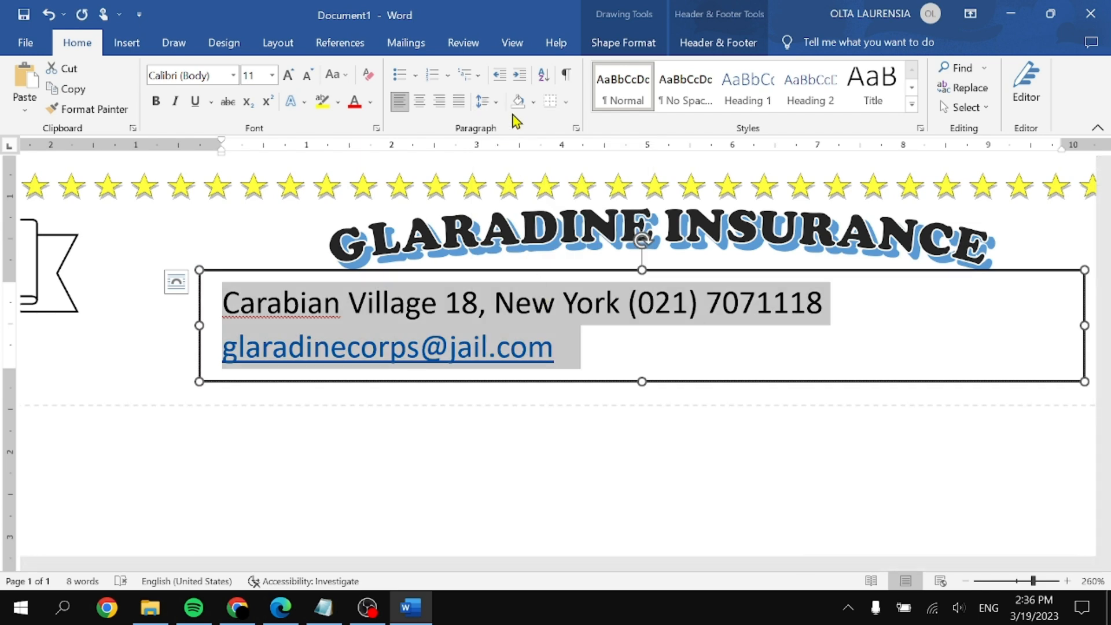
{"action": "left_click", "coordinate": [556, 317]}
{"action": "key", "text": "ctrl+a"}
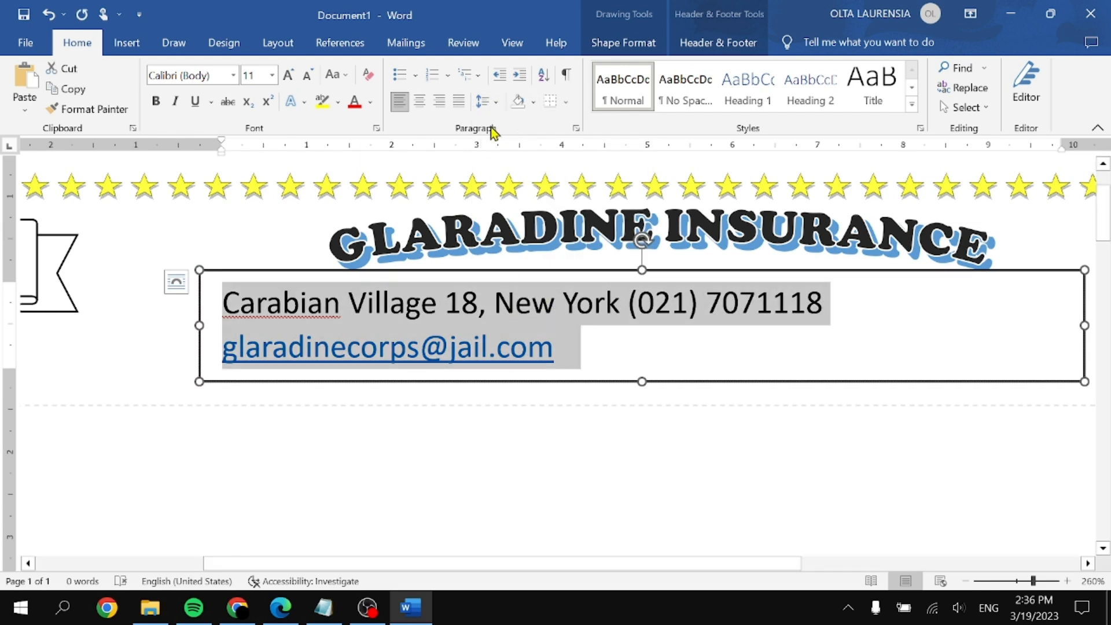
{"action": "left_click", "coordinate": [484, 102]}
{"action": "left_click", "coordinate": [647, 370]}
{"action": "left_click_drag", "start_coordinate": [622, 348], "coordinate": [280, 305]}
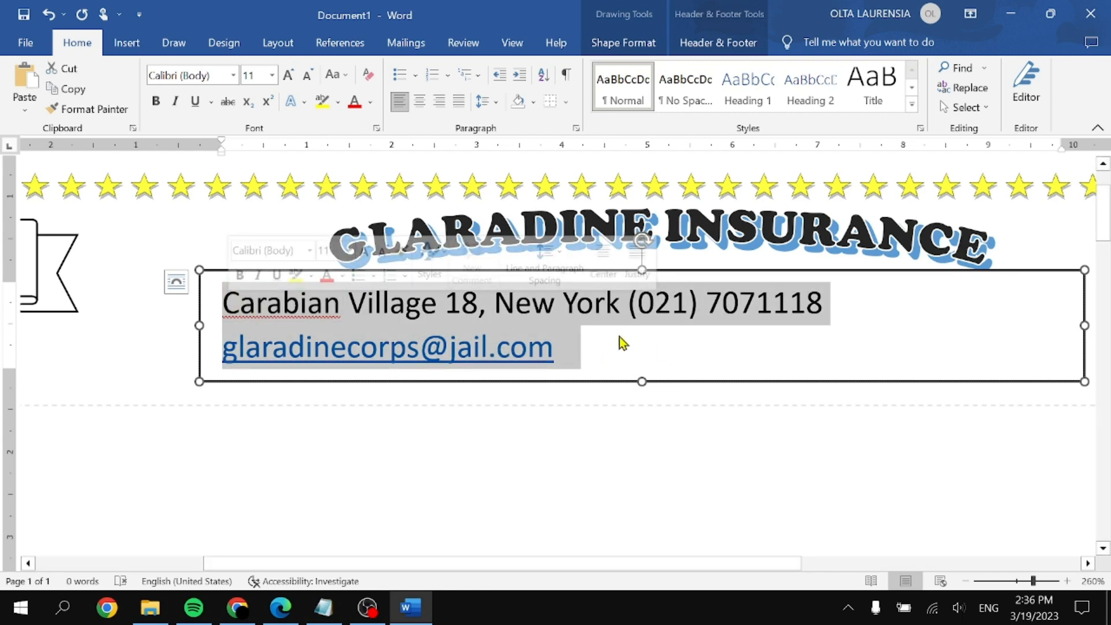
{"action": "left_click", "coordinate": [669, 295]}
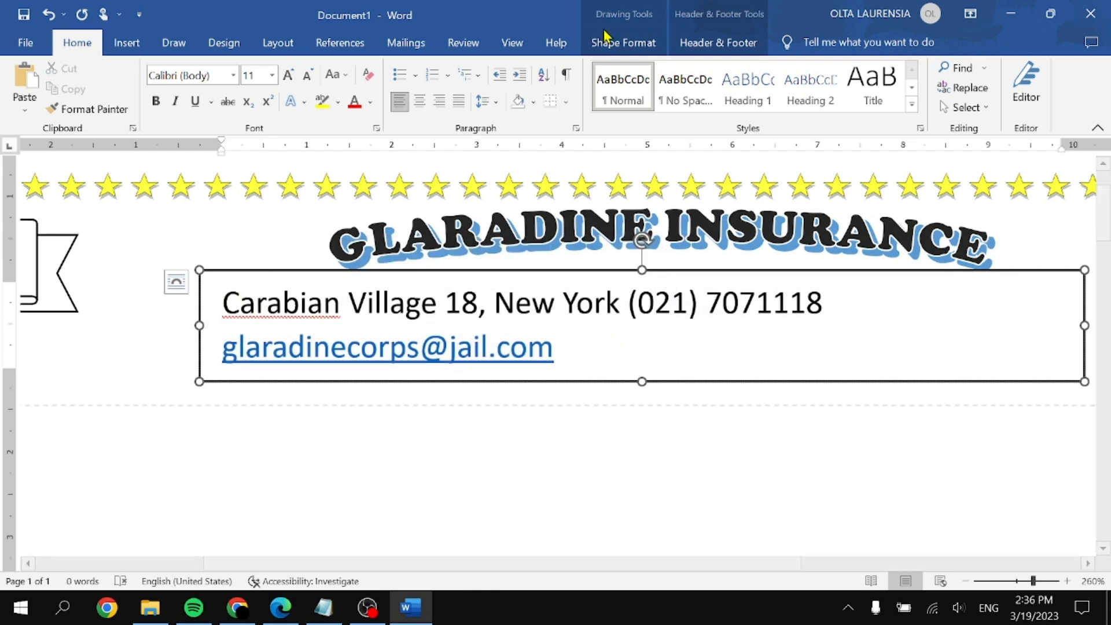
{"action": "left_click", "coordinate": [623, 42]}
Step: Set the contact box's shape outline to No Outline
{"action": "left_click", "coordinate": [425, 87]}
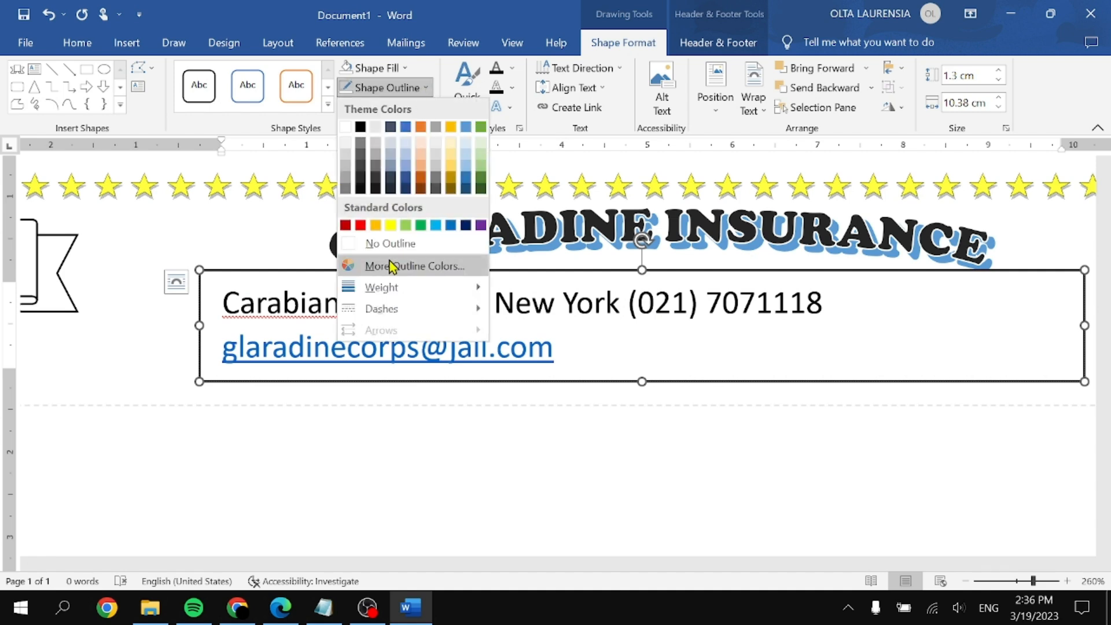
{"action": "left_click", "coordinate": [397, 243]}
{"action": "scroll", "coordinate": [557, 359], "scroll_direction": "down", "scroll_amount": 7, "text": "ctrl"}
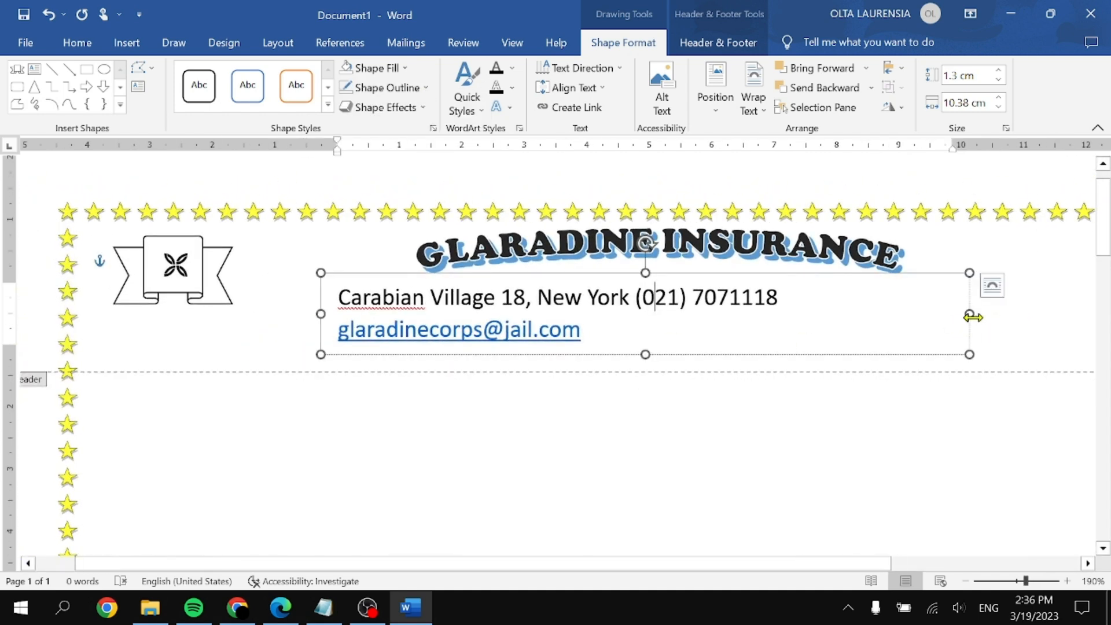
Step: Widen the contact box to 13.09 cm and tab the phone number apart, keeping everything on one line
{"action": "left_click_drag", "start_coordinate": [969, 314], "coordinate": [1075, 293]}
{"action": "left_click", "coordinate": [940, 400]}
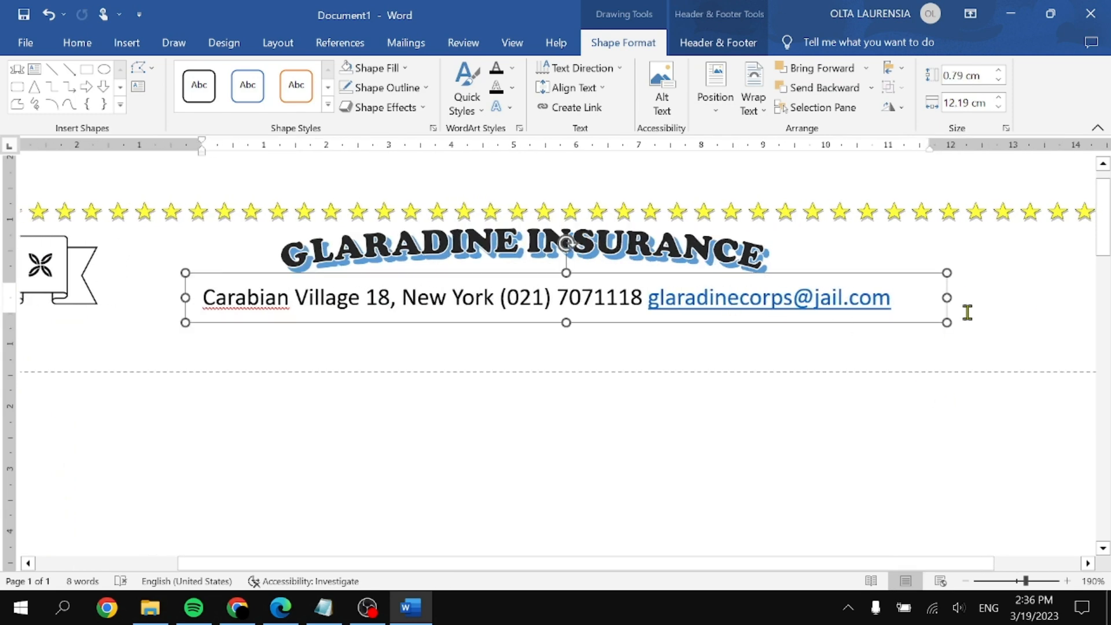
{"action": "left_click_drag", "start_coordinate": [967, 306], "coordinate": [998, 300]}
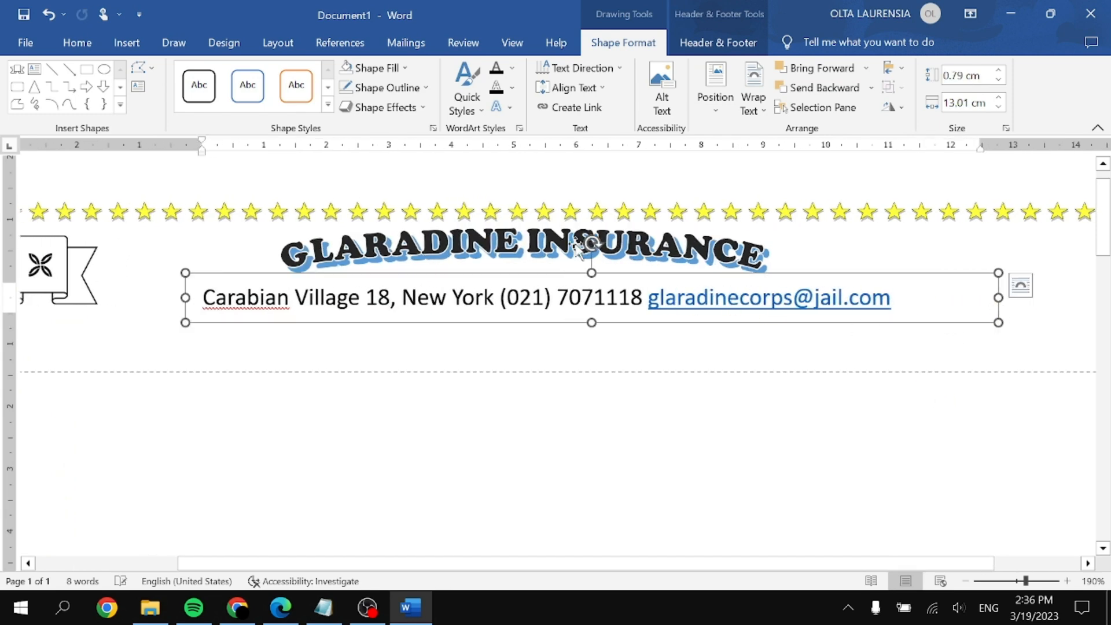
{"action": "key", "text": "Tab"}
{"action": "key", "text": "Tab"}
{"action": "key", "text": "BackSpace"}
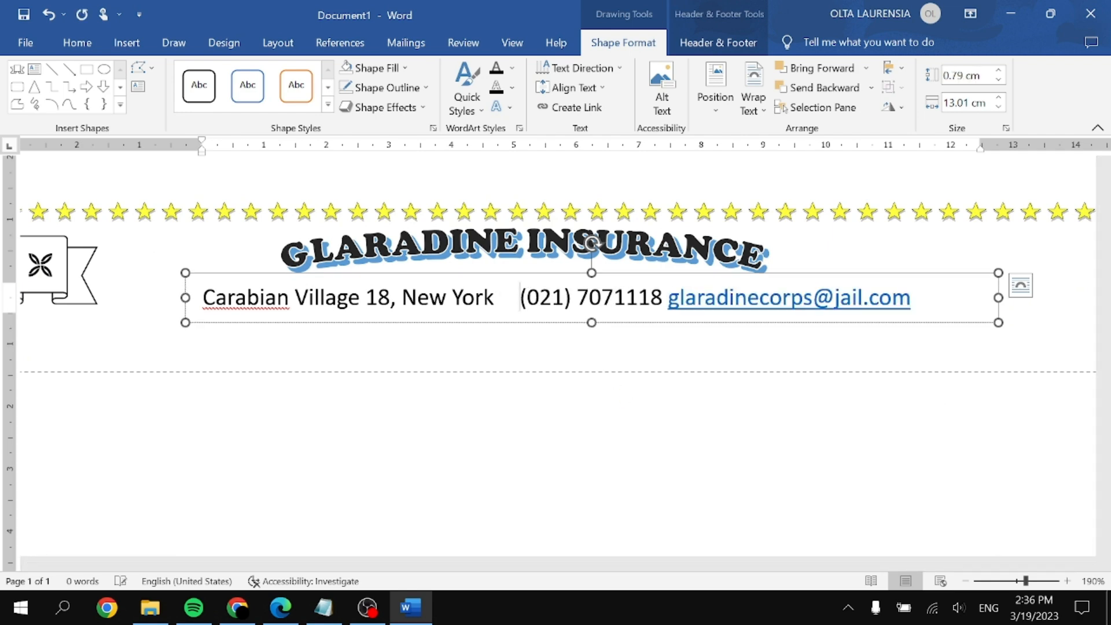
{"action": "left_click_drag", "start_coordinate": [996, 295], "coordinate": [945, 297]}
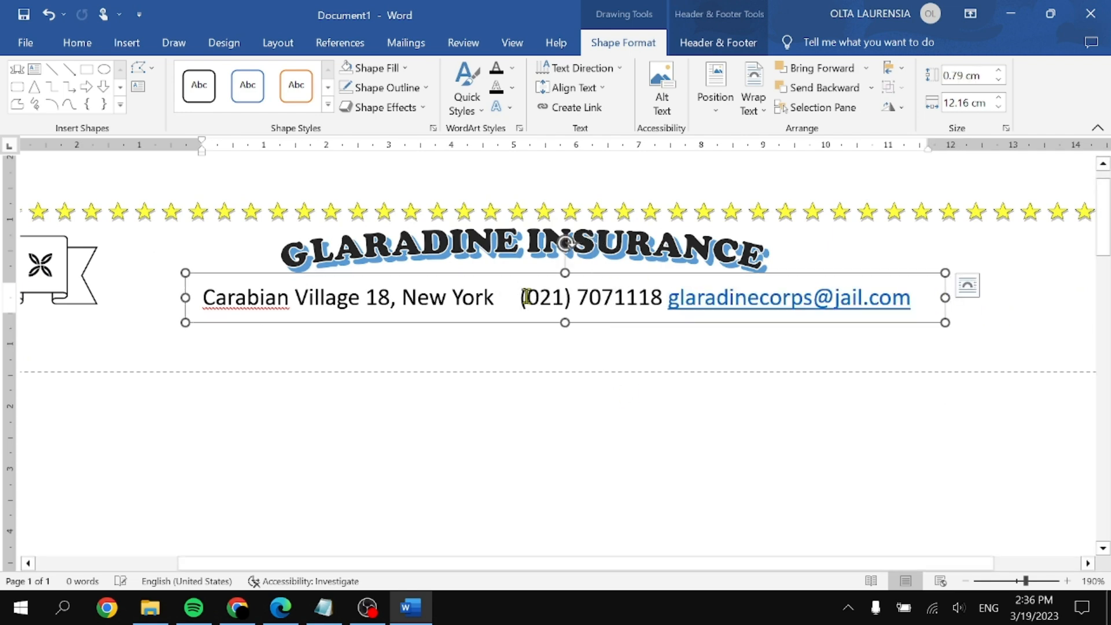
{"action": "left_click", "coordinate": [953, 305]}
{"action": "left_click", "coordinate": [946, 300]}
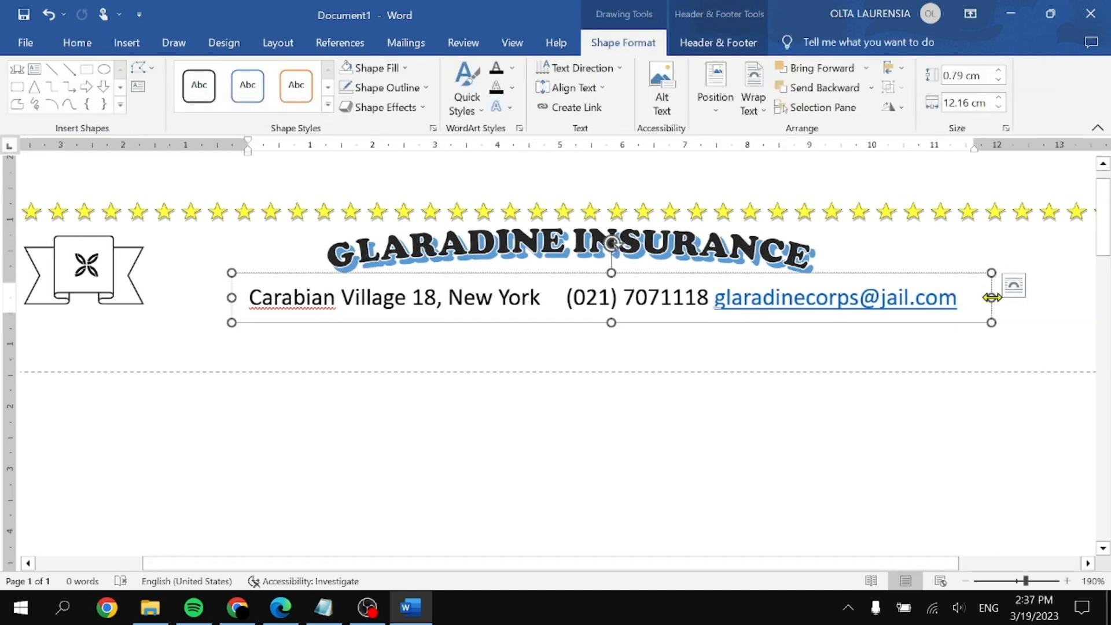
{"action": "left_click_drag", "start_coordinate": [992, 298], "coordinate": [1049, 296]}
{"action": "left_click", "coordinate": [565, 299]}
{"action": "key", "text": "Tab"}
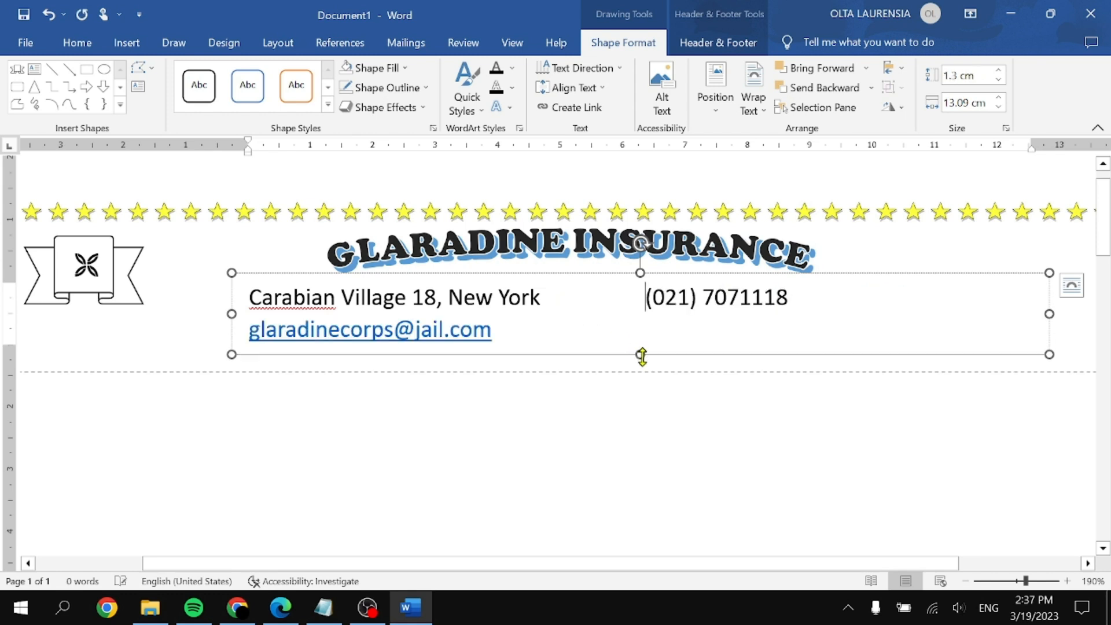
{"action": "left_click_drag", "start_coordinate": [1049, 318], "coordinate": [1078, 315]}
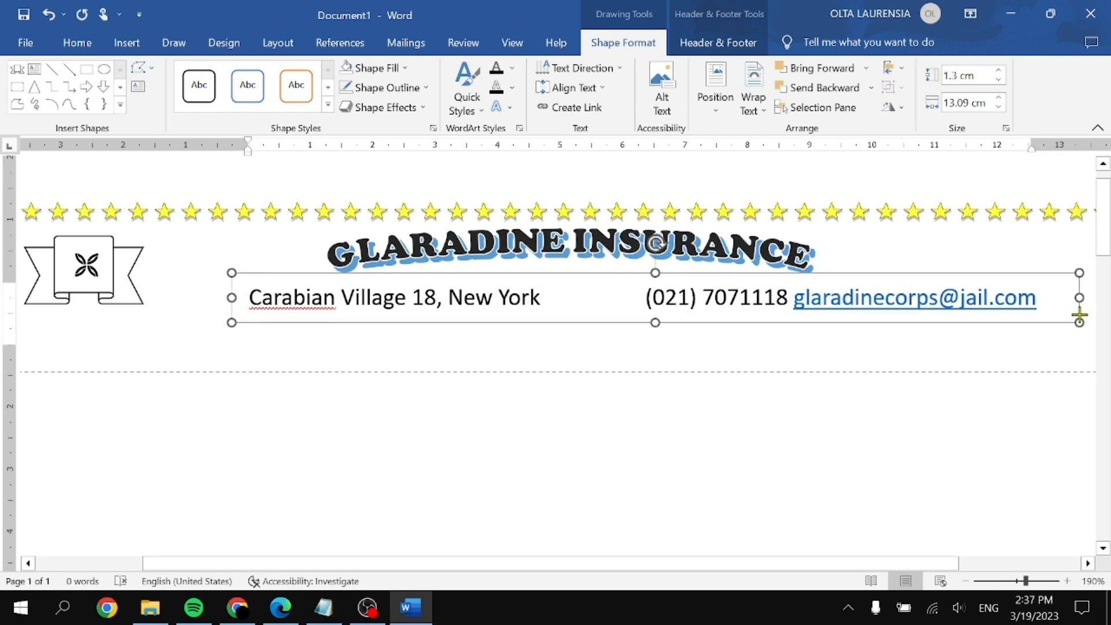
{"action": "left_click", "coordinate": [746, 369]}
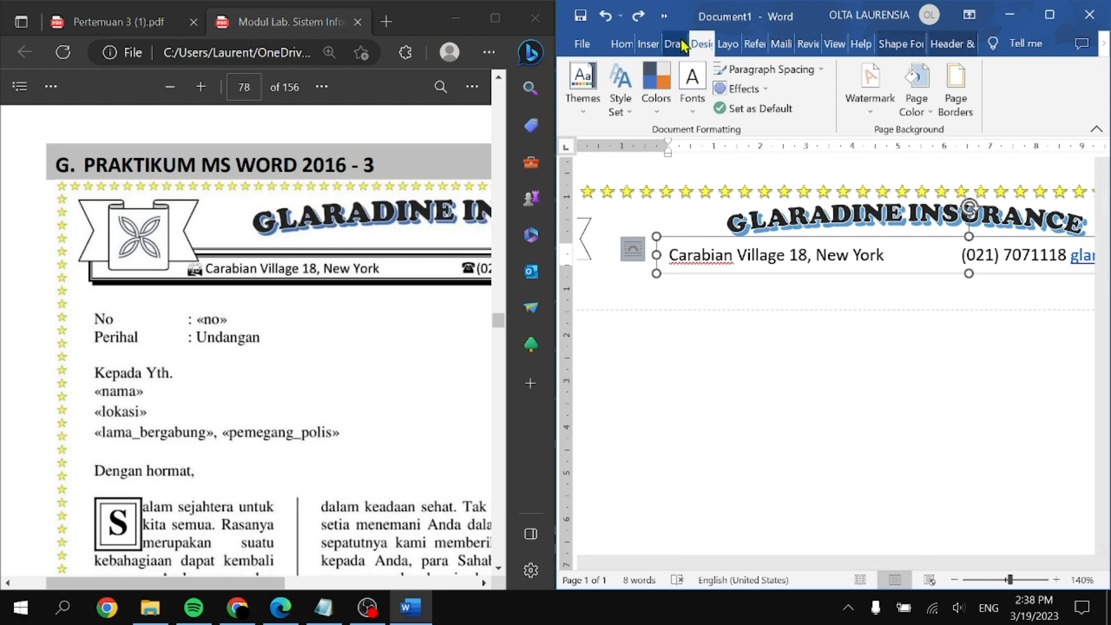
Step: Give the contact details paragraph a 3 pt black solid Shadow border
{"action": "left_click", "coordinate": [958, 95]}
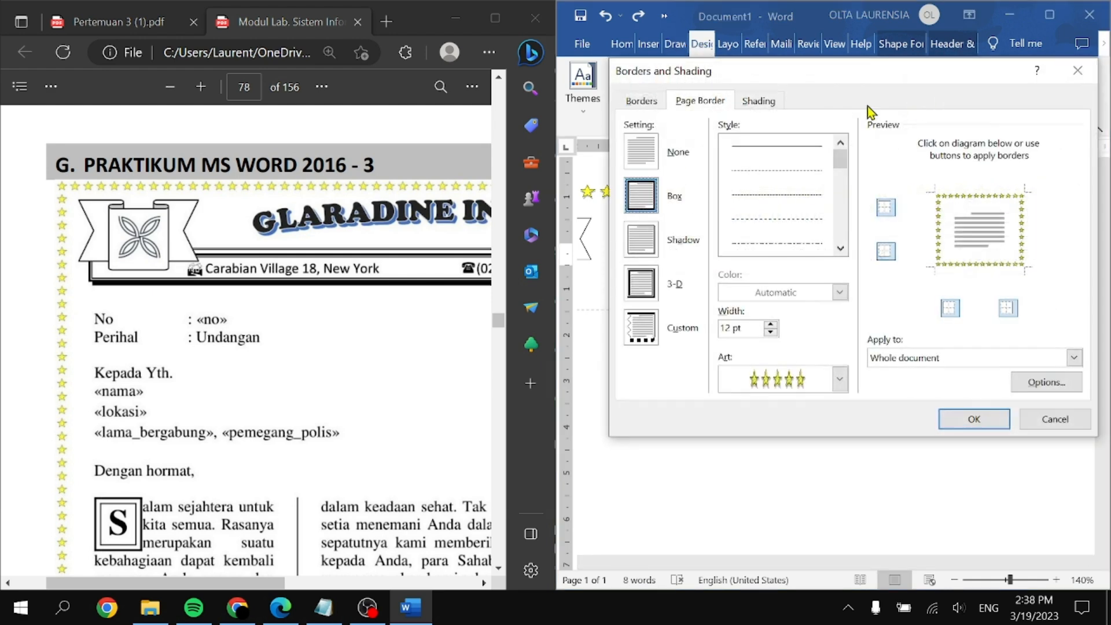
{"action": "left_click", "coordinate": [641, 101]}
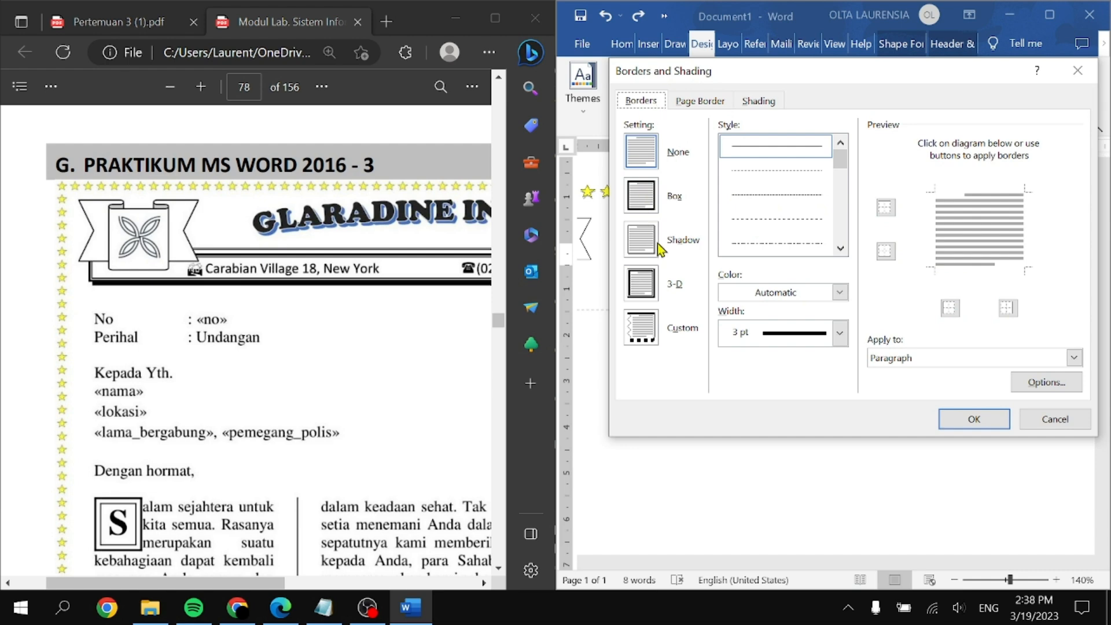
{"action": "left_click", "coordinate": [642, 239]}
{"action": "left_click", "coordinate": [840, 250]}
{"action": "left_click", "coordinate": [839, 249]}
{"action": "left_click", "coordinate": [800, 200]}
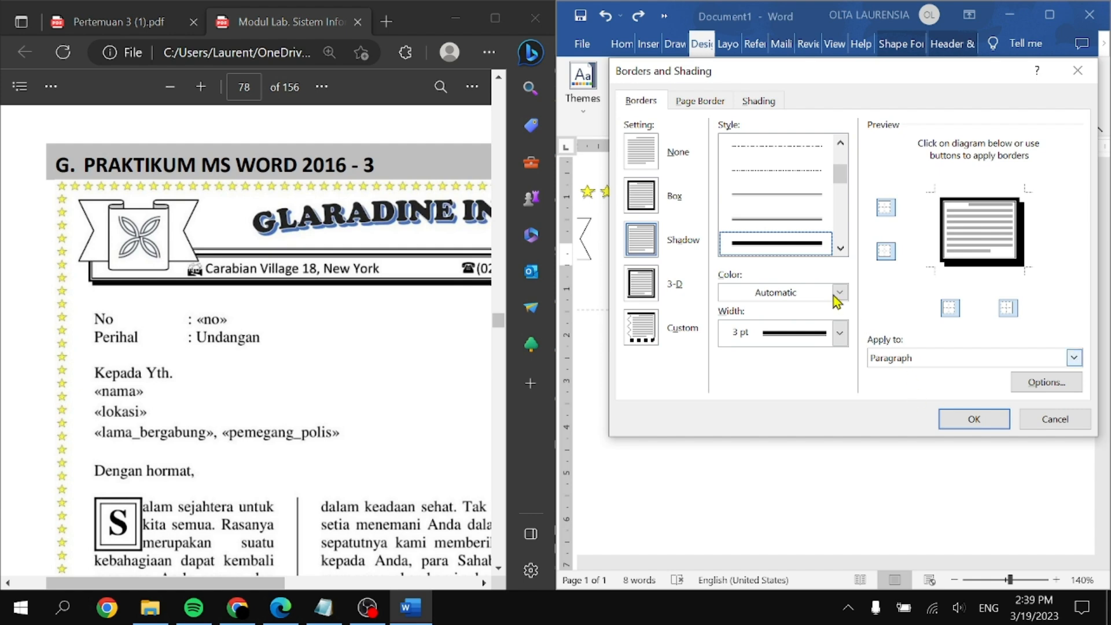
{"action": "scroll", "coordinate": [818, 250], "scroll_direction": "down", "scroll_amount": 1}
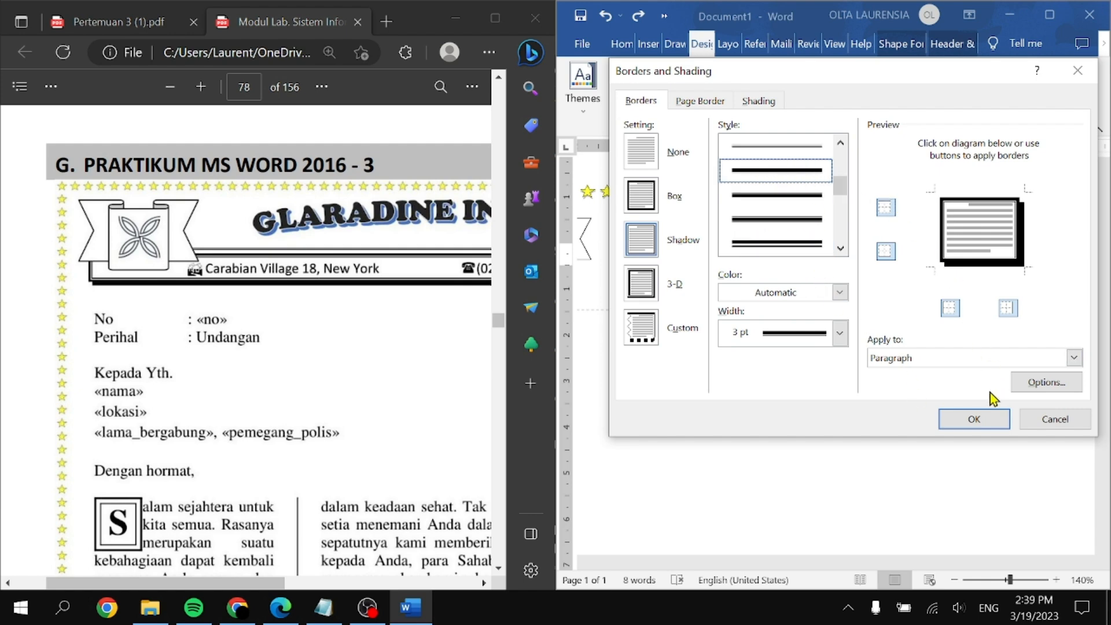
{"action": "left_click", "coordinate": [968, 417]}
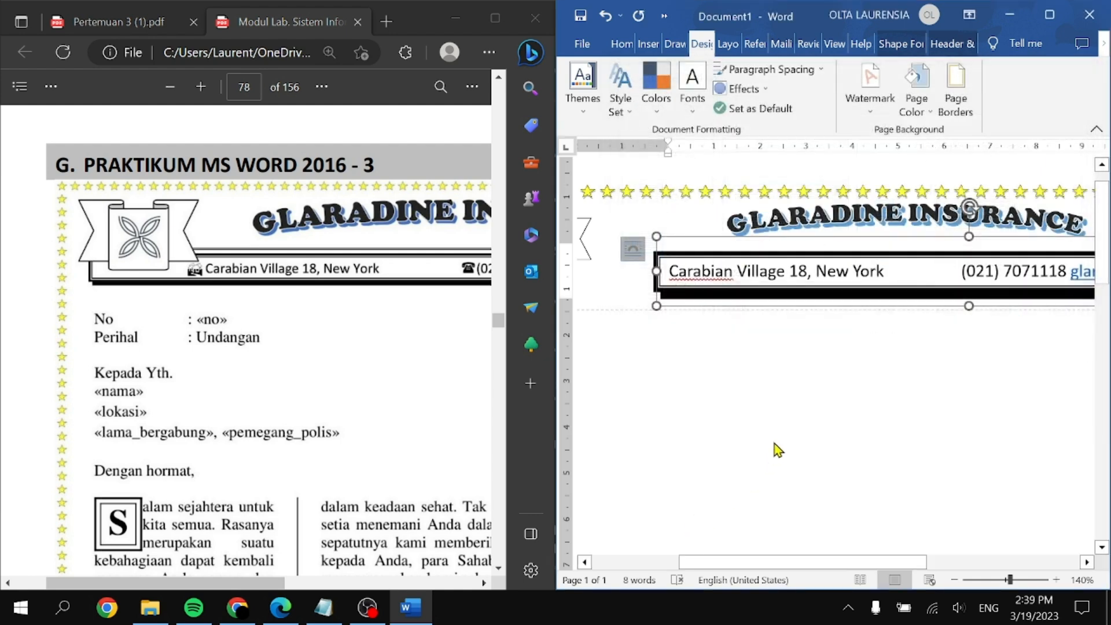
Step: Check the spelling suggestions for the address's first word, leaving it unchanged
{"action": "scroll", "coordinate": [810, 391], "scroll_direction": "down", "scroll_amount": 5}
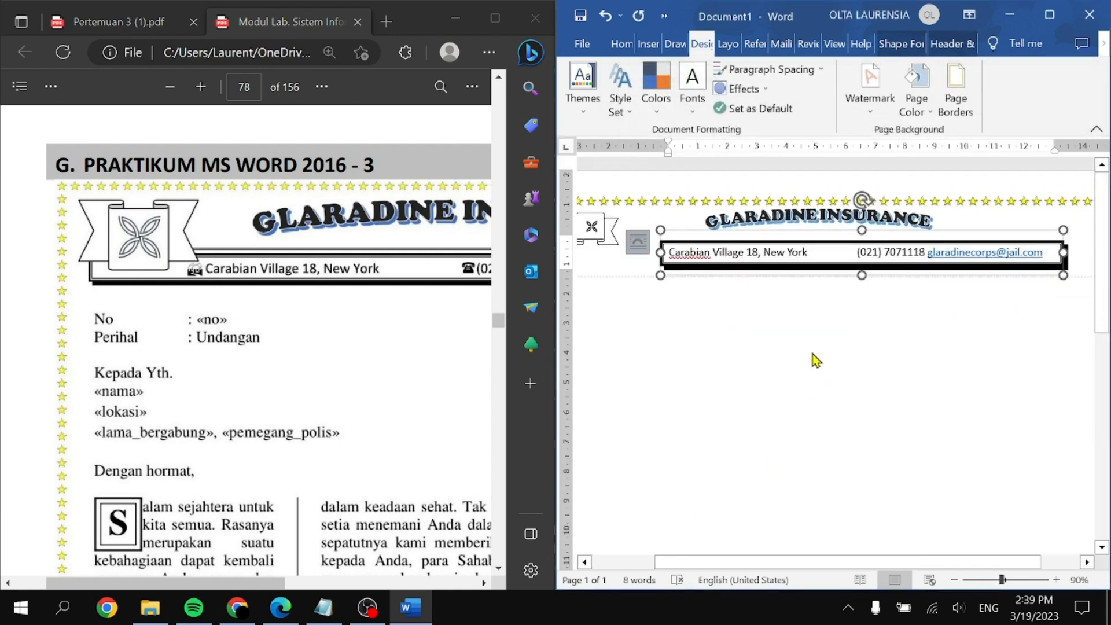
{"action": "double_click", "coordinate": [672, 255]}
{"action": "right_click", "coordinate": [670, 254]}
{"action": "key", "text": "Escape"}
{"action": "scroll", "coordinate": [907, 351], "scroll_direction": "up", "scroll_amount": 13}
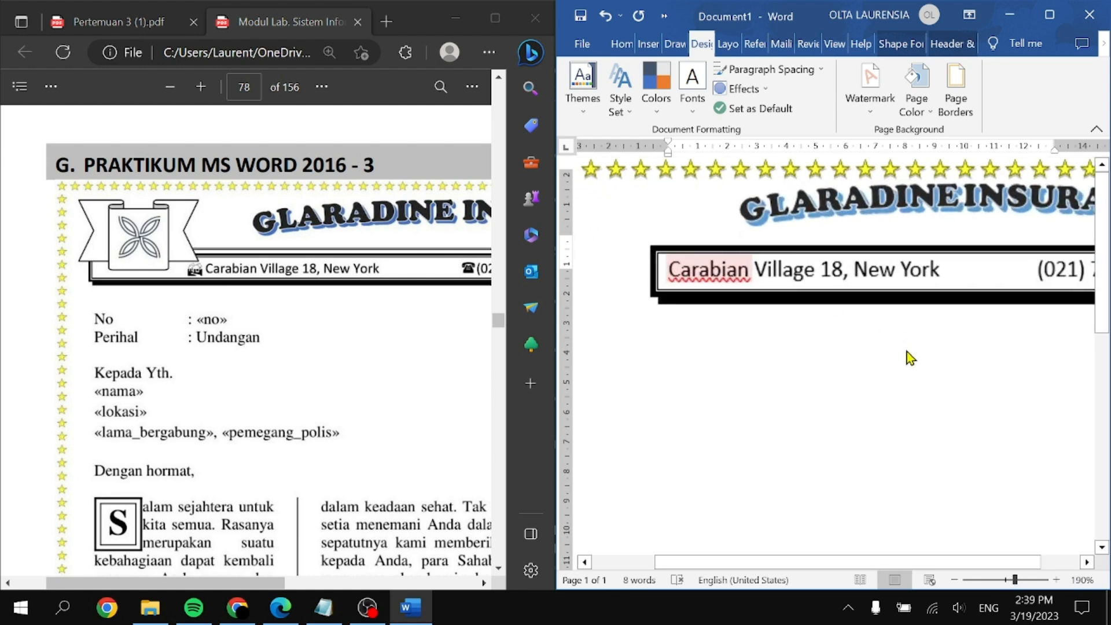
Step: Insert a Webdings house symbol before the address
{"action": "left_click", "coordinate": [671, 284]}
{"action": "left_click", "coordinate": [648, 43]}
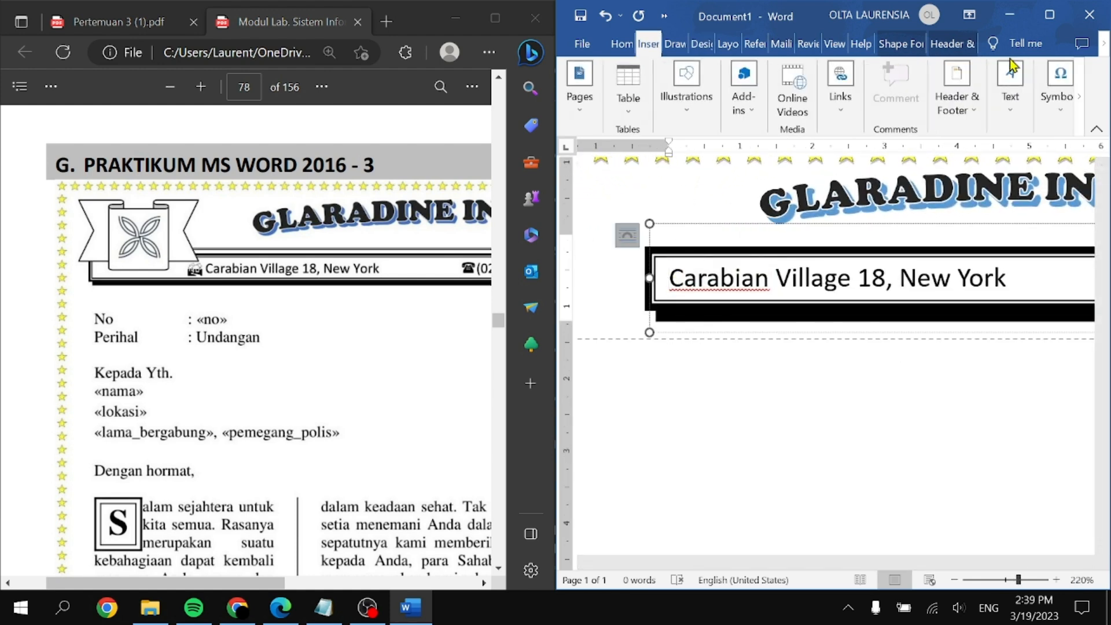
{"action": "left_click", "coordinate": [1057, 101]}
{"action": "left_click", "coordinate": [1080, 171]}
{"action": "left_click", "coordinate": [1044, 313]}
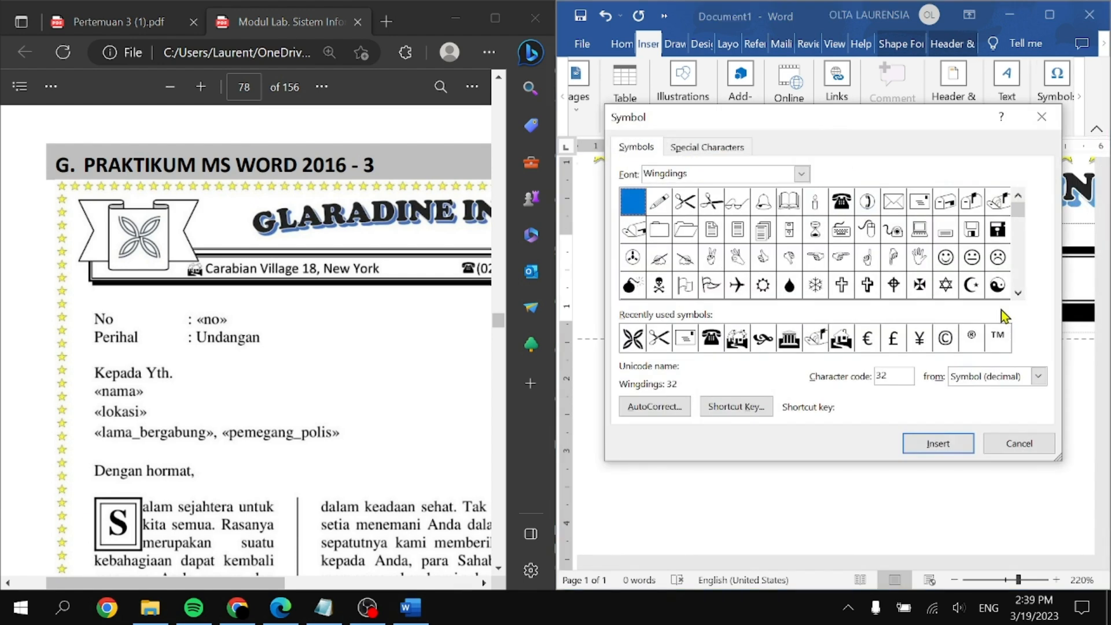
{"action": "left_click", "coordinate": [1018, 293]}
{"action": "left_click", "coordinate": [1017, 293]}
{"action": "left_click", "coordinate": [801, 173]}
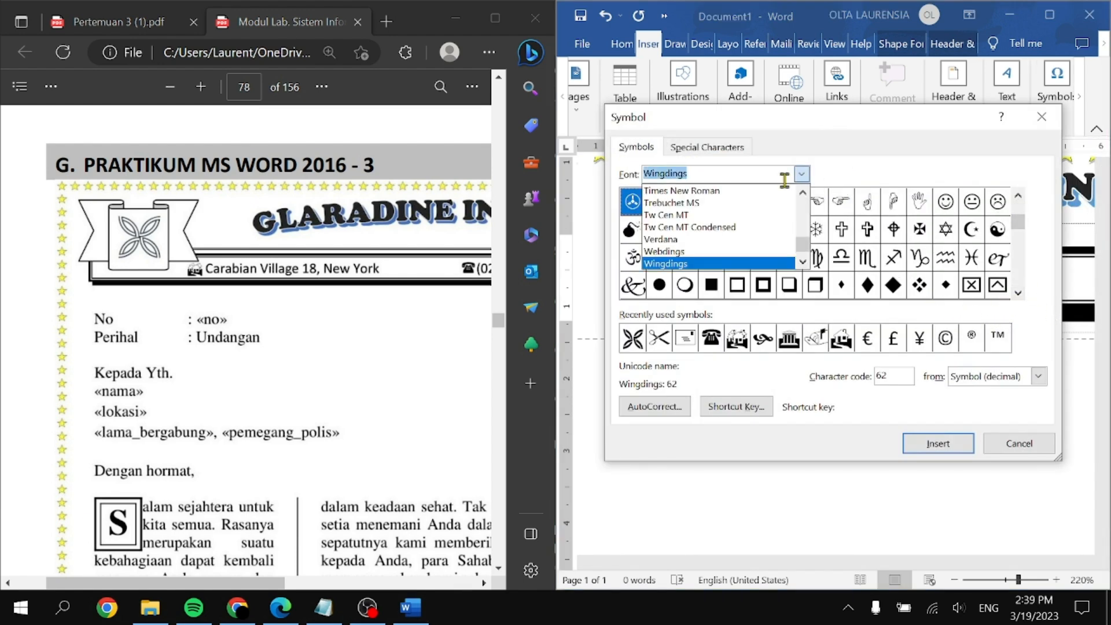
{"action": "left_click", "coordinate": [700, 250]}
{"action": "left_click", "coordinate": [845, 206]}
{"action": "left_click", "coordinate": [867, 205]}
{"action": "left_click", "coordinate": [892, 207]}
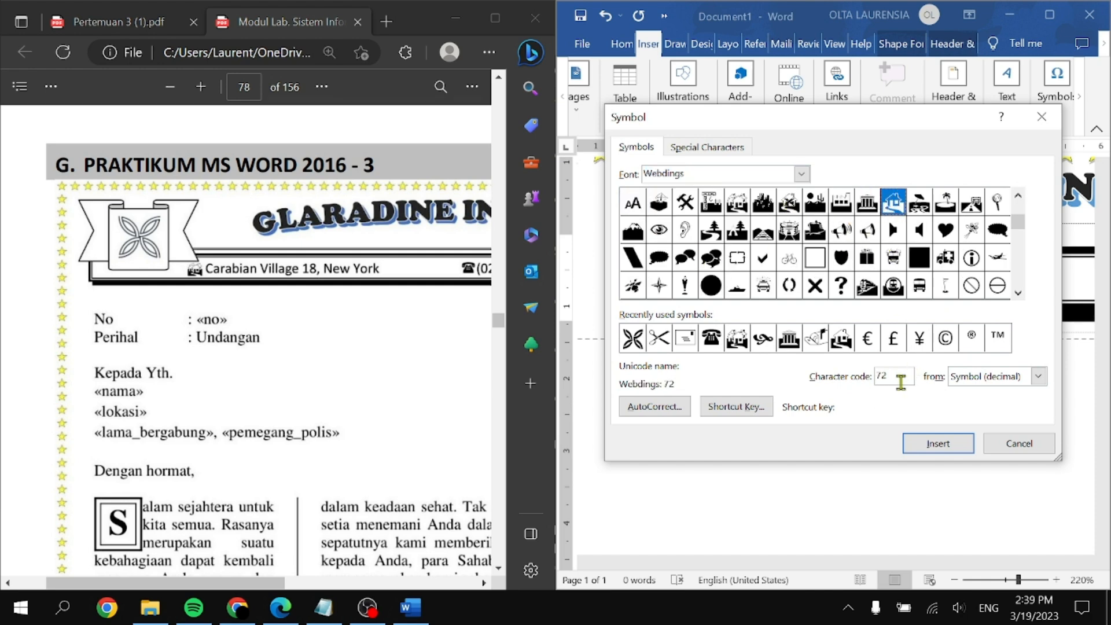
{"action": "left_click", "coordinate": [937, 444]}
{"action": "left_click", "coordinate": [1017, 445]}
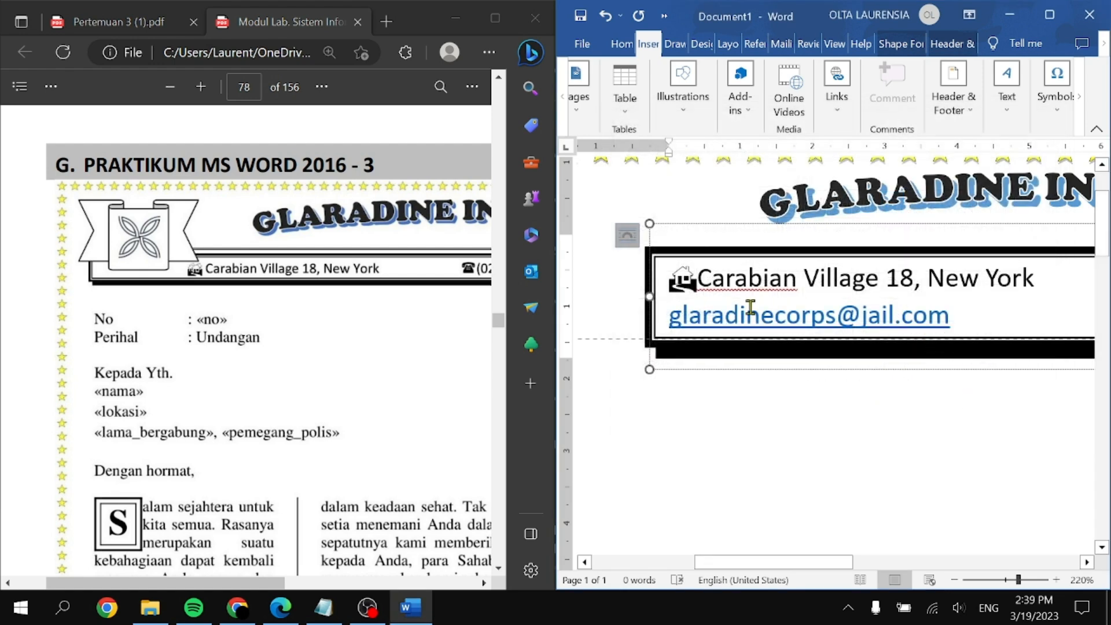
Step: Insert a Wingdings telephone symbol before the phone number
{"action": "scroll", "coordinate": [674, 320], "scroll_direction": "right", "scroll_amount": 5}
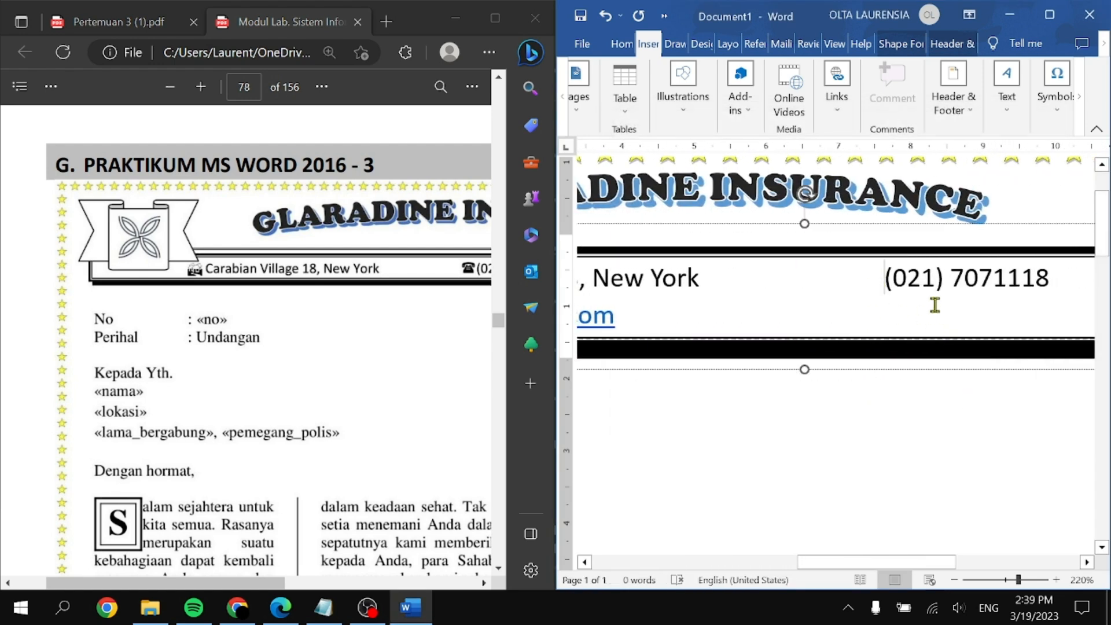
{"action": "left_click", "coordinate": [1050, 116]}
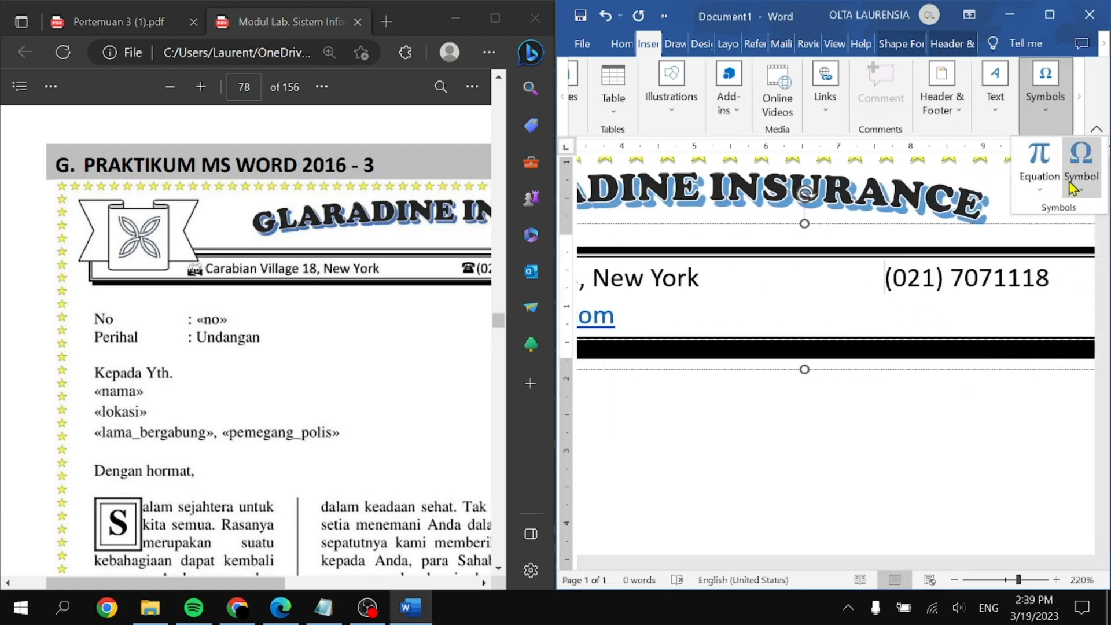
{"action": "left_click", "coordinate": [1075, 185]}
{"action": "left_click", "coordinate": [1041, 315]}
{"action": "left_click", "coordinate": [801, 174]}
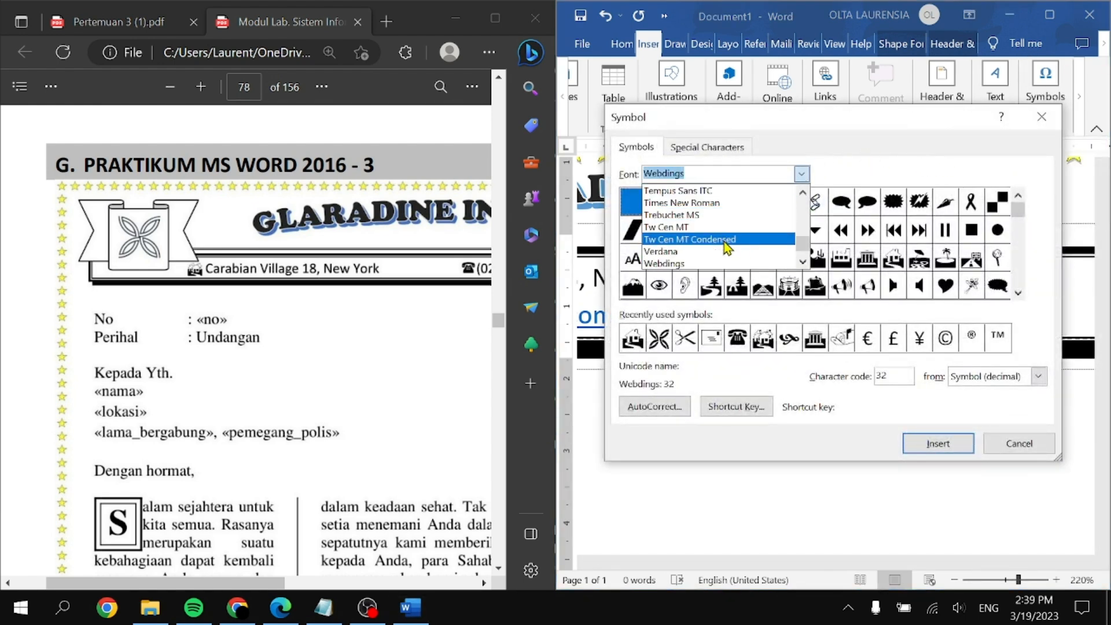
{"action": "left_click", "coordinate": [802, 262]}
{"action": "left_click", "coordinate": [723, 263]}
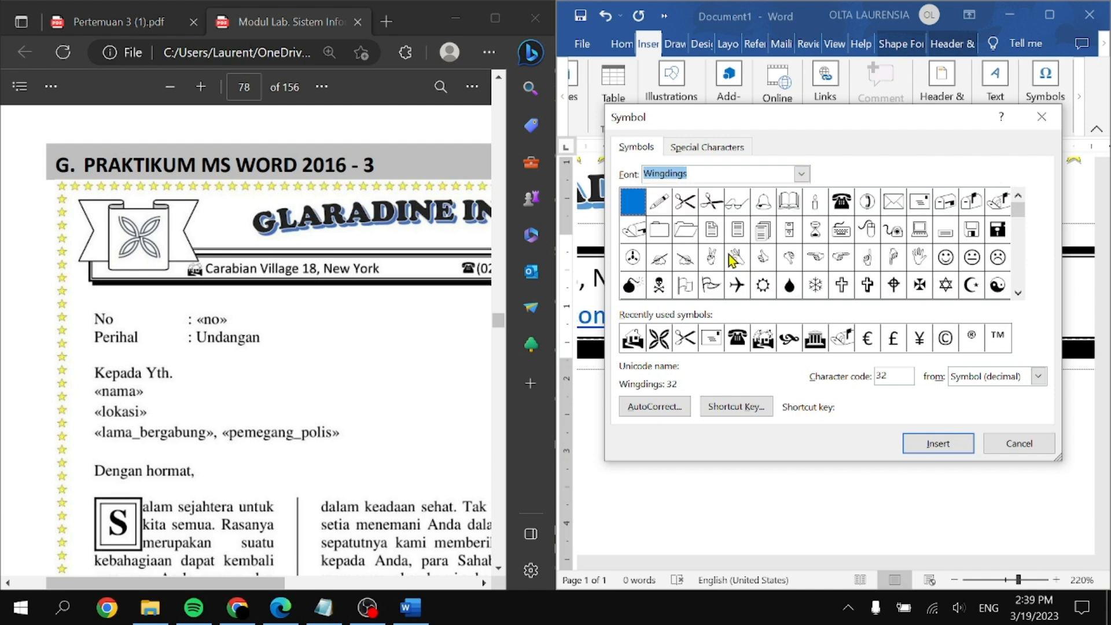
{"action": "left_click", "coordinate": [839, 204]}
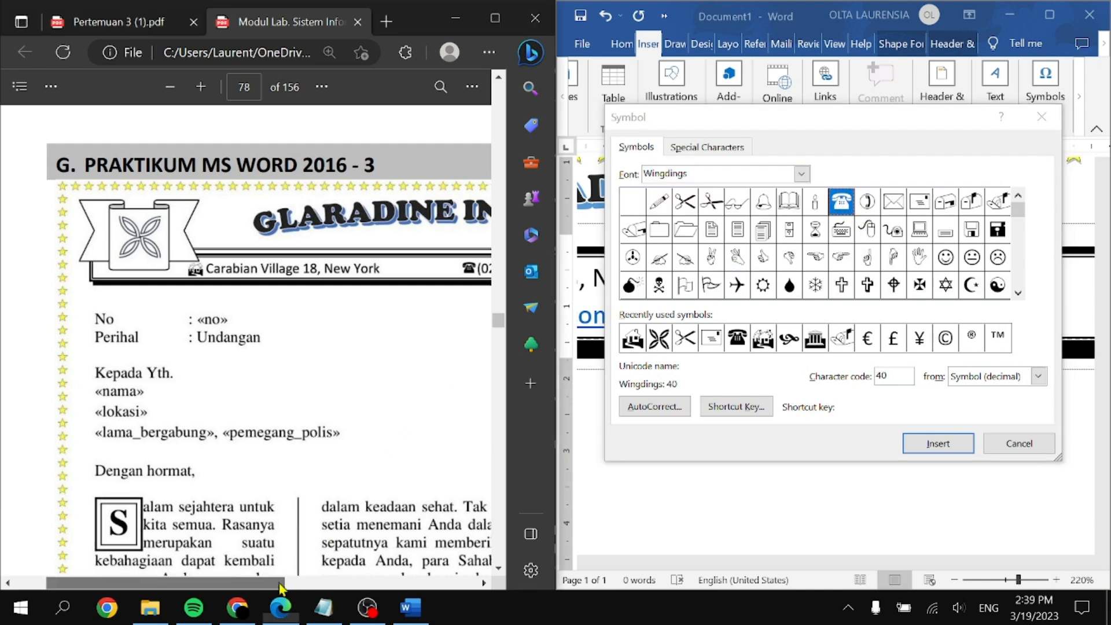
{"action": "left_click_drag", "start_coordinate": [292, 588], "coordinate": [443, 582]}
{"action": "left_click", "coordinate": [937, 443]}
{"action": "left_click", "coordinate": [1019, 443]}
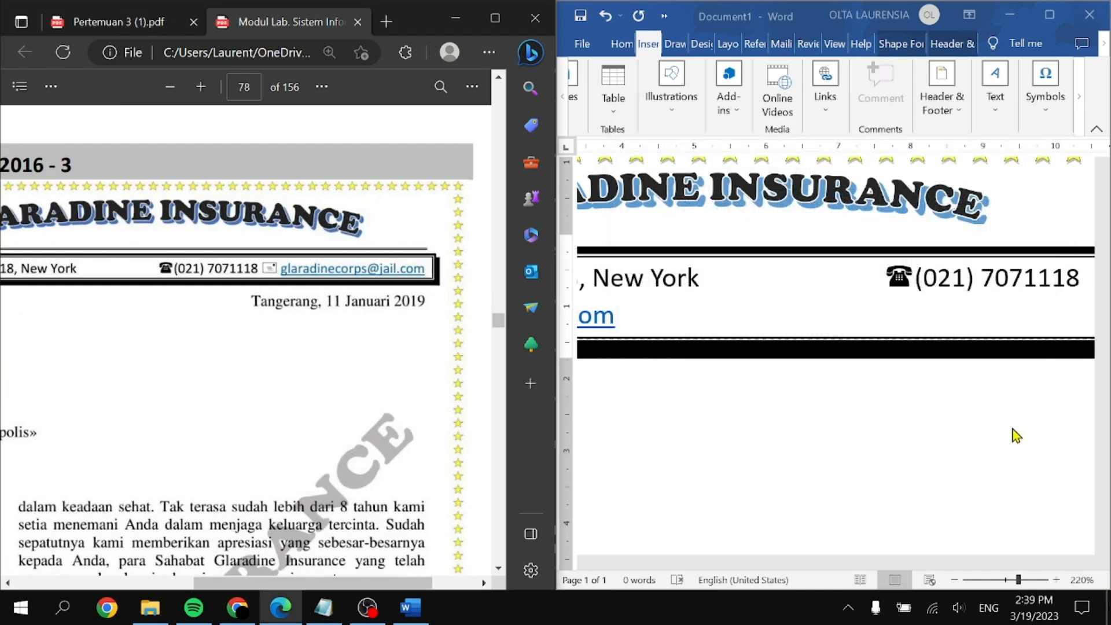
Step: Insert a Wingdings envelope symbol before the e-mail address
{"action": "scroll", "coordinate": [822, 321], "scroll_direction": "left", "scroll_amount": 5}
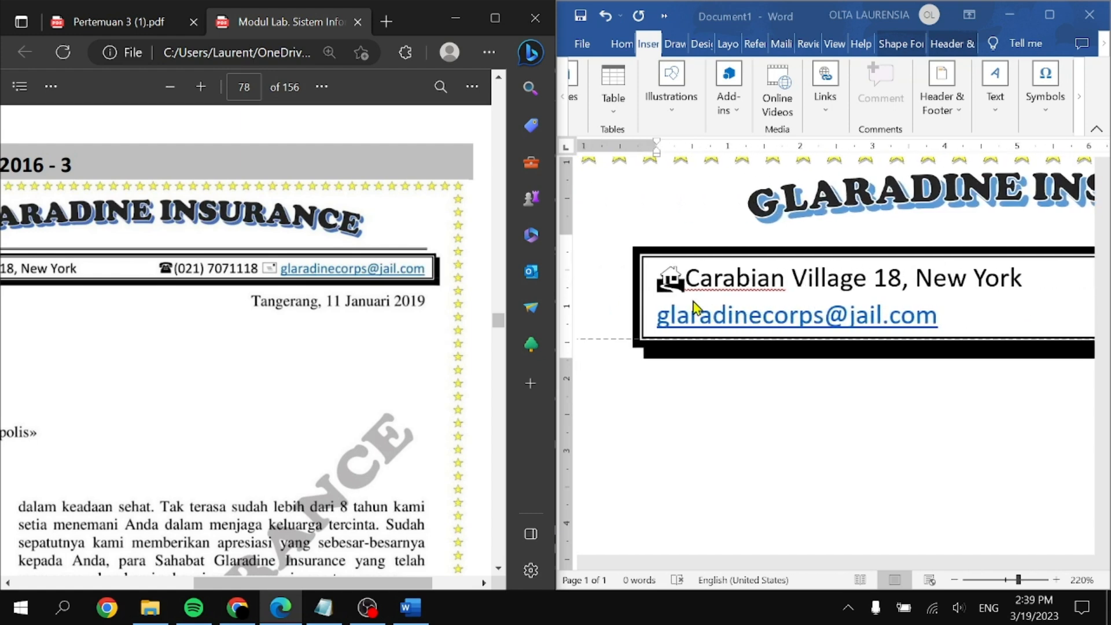
{"action": "left_click", "coordinate": [664, 318]}
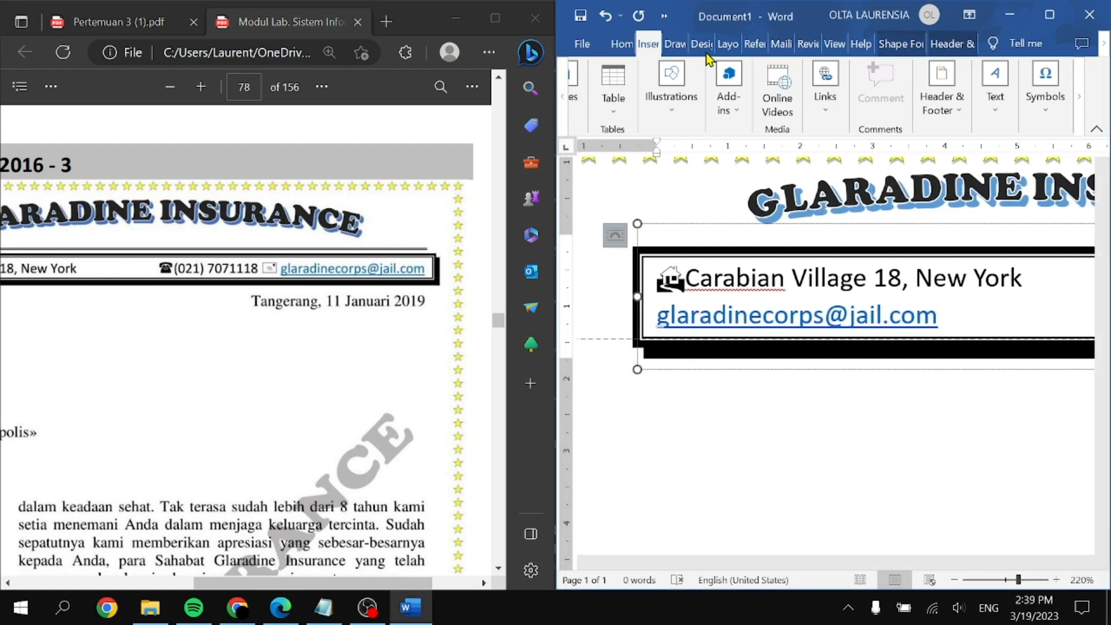
{"action": "left_click", "coordinate": [1045, 86]}
{"action": "left_click", "coordinate": [1080, 165]}
{"action": "left_click", "coordinate": [1052, 316]}
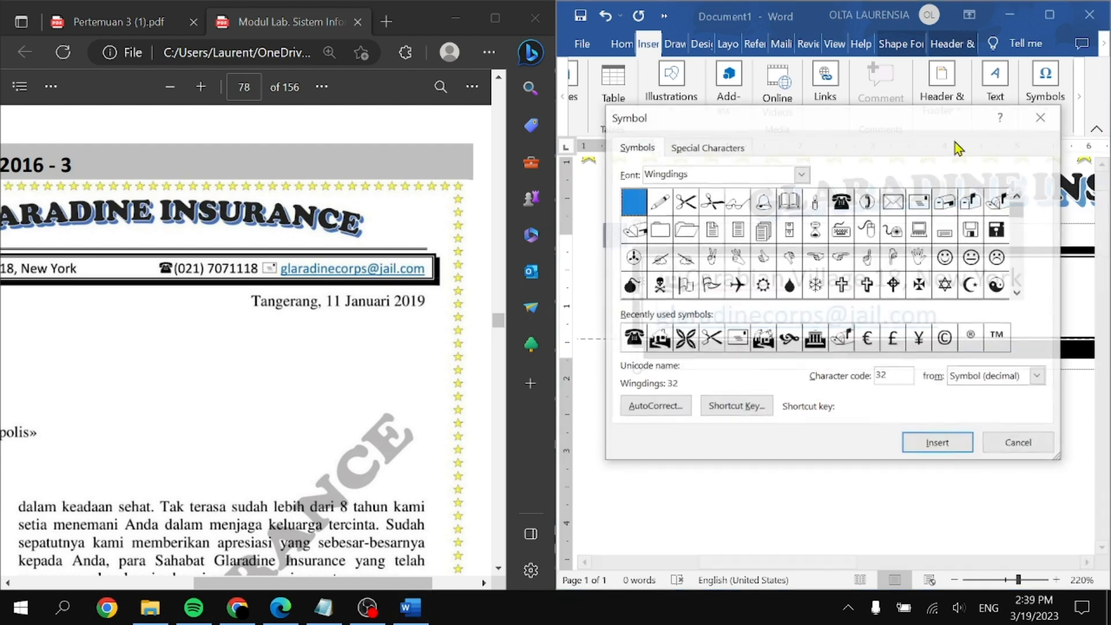
{"action": "left_click", "coordinate": [920, 202]}
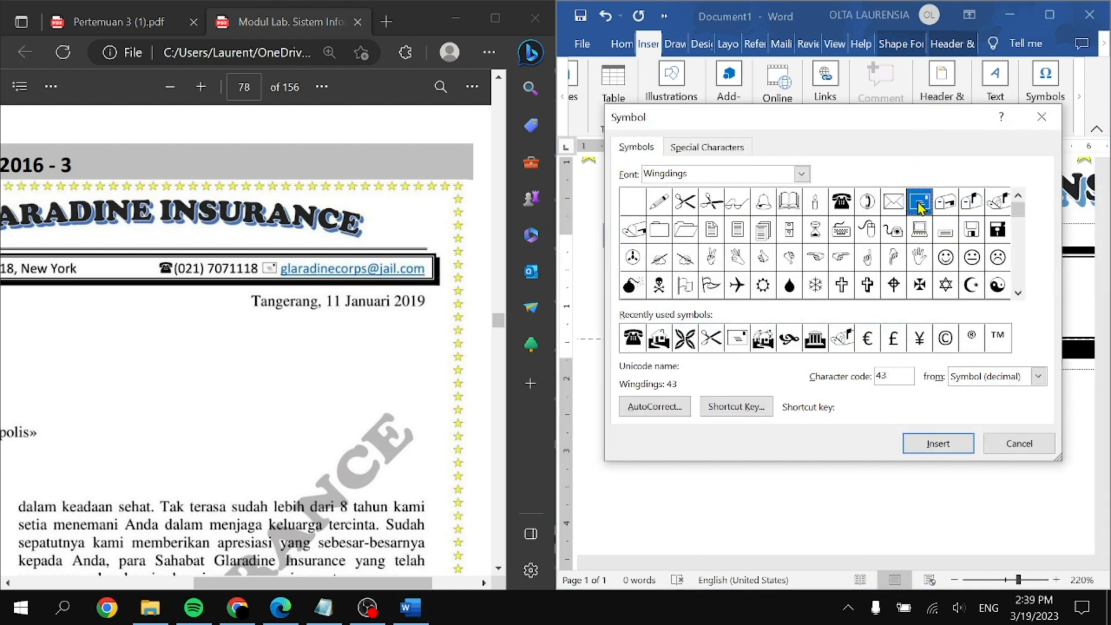
{"action": "left_click", "coordinate": [932, 445]}
{"action": "left_click", "coordinate": [1017, 446]}
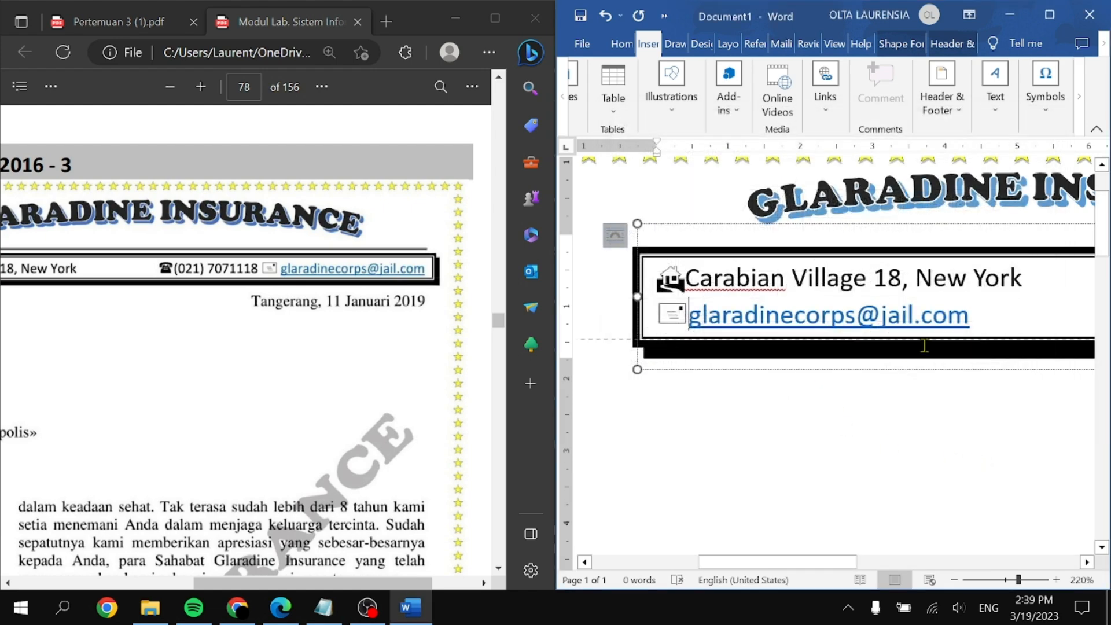
{"action": "scroll", "coordinate": [948, 332], "scroll_direction": "down", "scroll_amount": 2}
{"action": "left_click", "coordinate": [1048, 16]}
{"action": "left_click", "coordinate": [680, 290]}
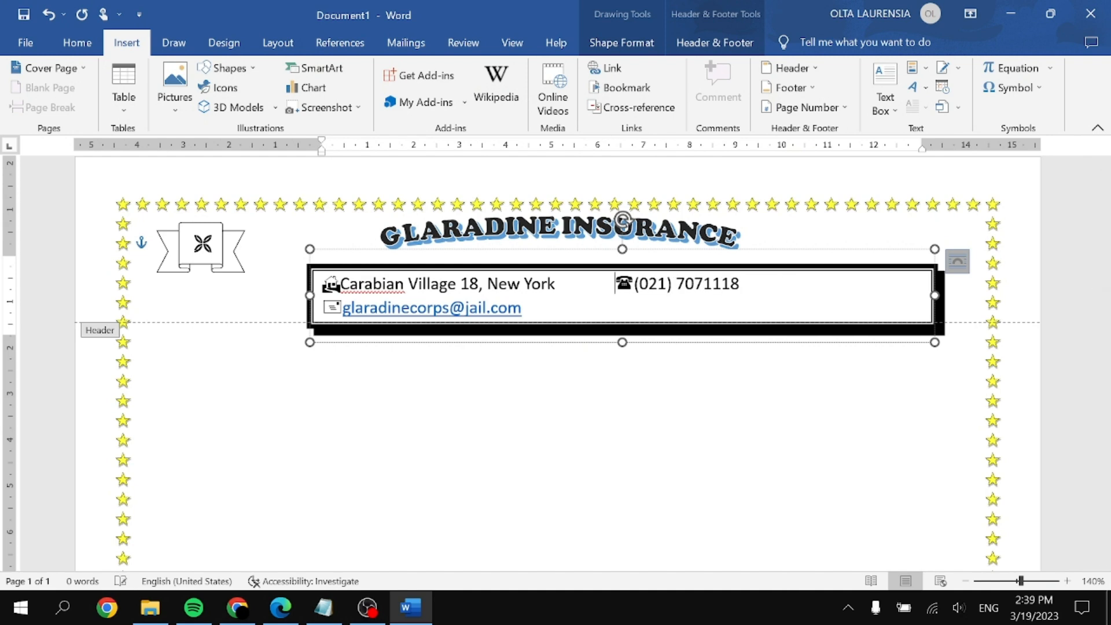
Step: Join the phone and email onto the address line, widen the contact box and shrink it to one line
{"action": "key", "text": "BackSpace"}
{"action": "left_click_drag", "start_coordinate": [312, 283], "coordinate": [258, 283]}
{"action": "left_click", "coordinate": [510, 287]}
{"action": "key", "text": "Tab"}
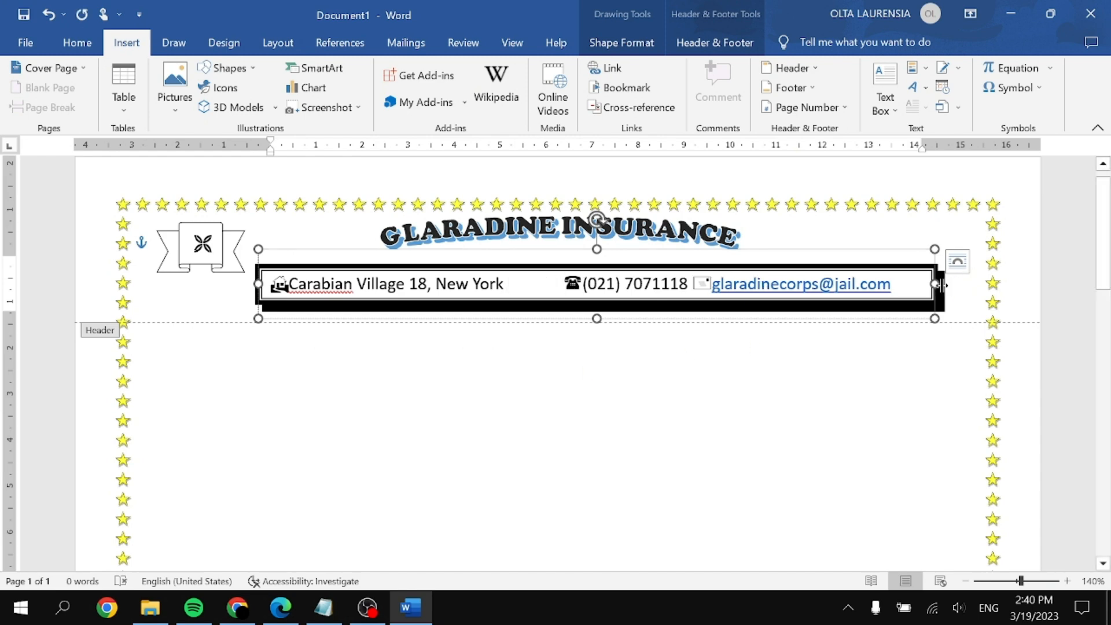
{"action": "mouse_move", "coordinate": [626, 250]}
{"action": "left_mouse_down"}
{"action": "mouse_move", "coordinate": [605, 258]}
{"action": "mouse_move", "coordinate": [608, 250]}
{"action": "left_mouse_up"}
{"action": "left_click_drag", "start_coordinate": [603, 321], "coordinate": [602, 318]}
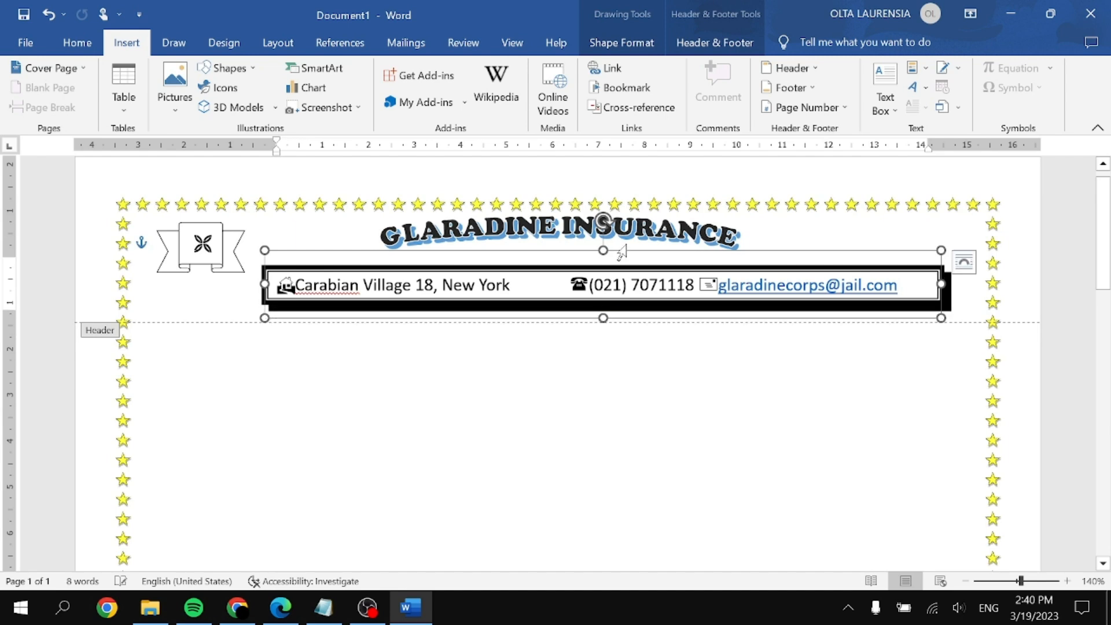
{"action": "left_click_drag", "start_coordinate": [627, 253], "coordinate": [631, 250]}
Step: Reopen the header and drag the contact box's left edge further out toward the banner logo
{"action": "double_click", "coordinate": [693, 406]}
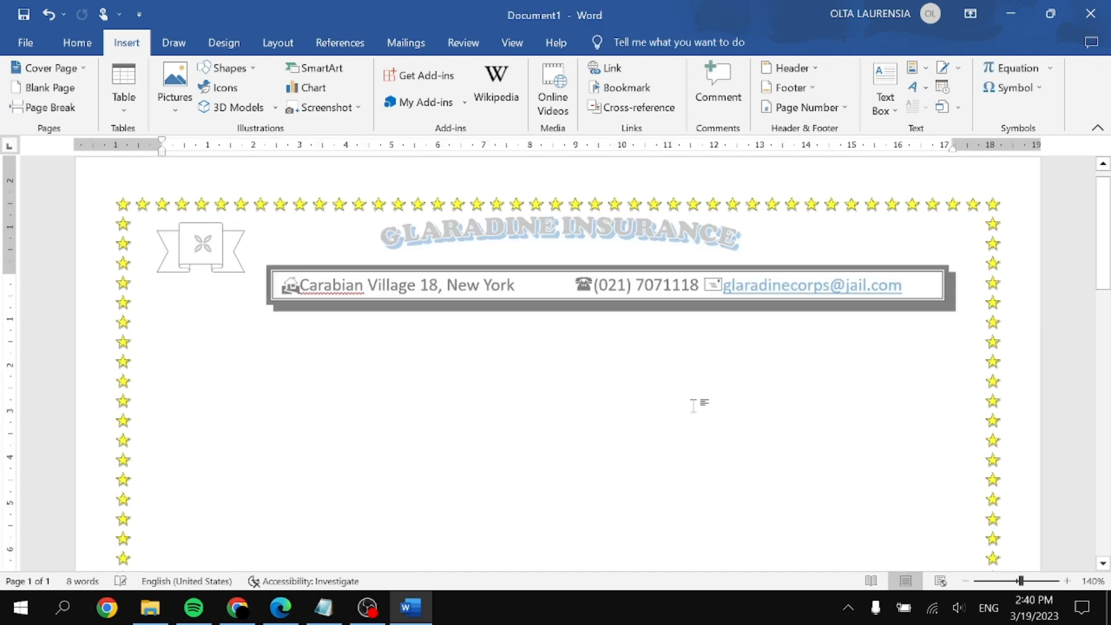
{"action": "key", "text": "super+Right"}
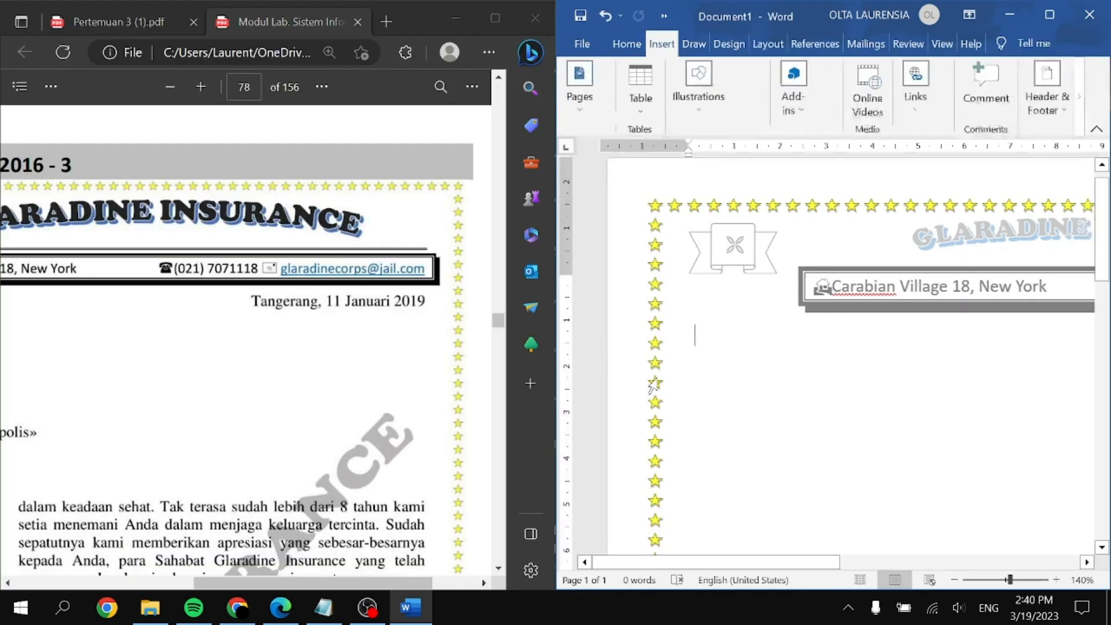
{"action": "scroll", "coordinate": [640, 381], "scroll_direction": "left", "scroll_amount": 2}
{"action": "scroll", "coordinate": [292, 424], "scroll_direction": "left", "scroll_amount": 6}
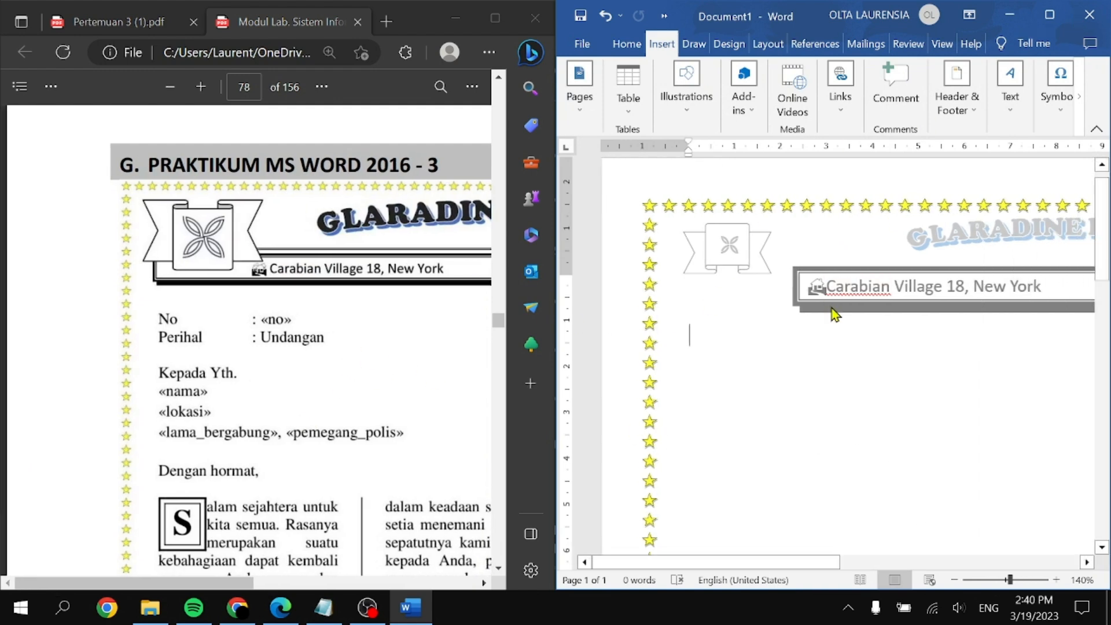
{"action": "double_click", "coordinate": [781, 296]}
{"action": "left_click", "coordinate": [785, 290]}
{"action": "left_click", "coordinate": [1048, 14]}
{"action": "left_click_drag", "start_coordinate": [270, 287], "coordinate": [196, 292]}
{"action": "left_click", "coordinate": [185, 242]}
Step: Select the banner logo and contact box and check the banner's text wrapping options
{"action": "scroll", "coordinate": [183, 249], "scroll_direction": "up", "scroll_amount": 6}
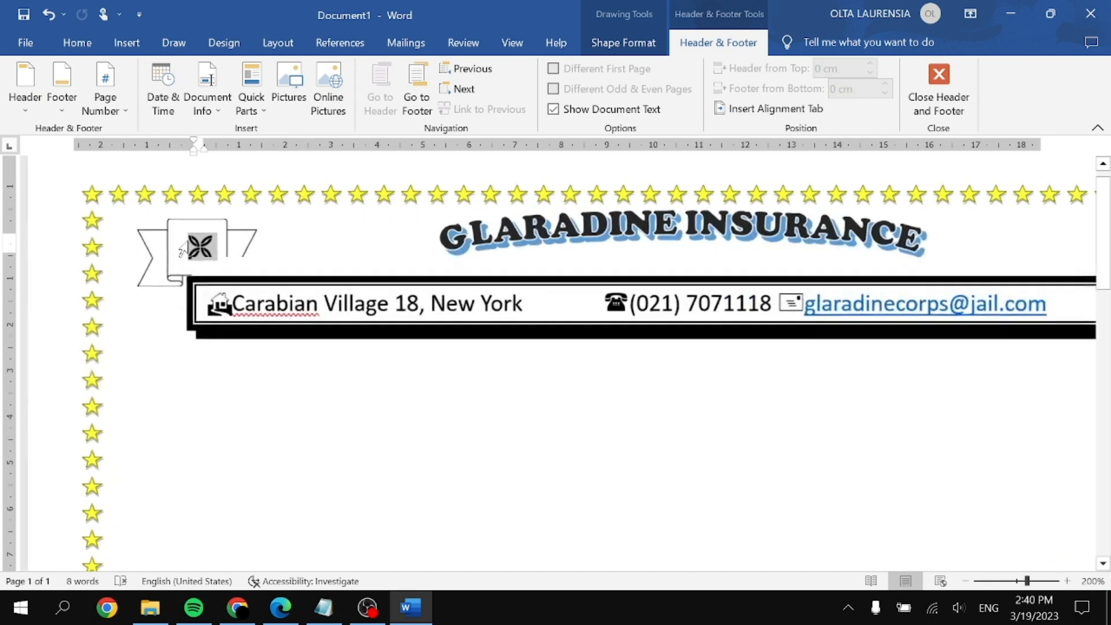
{"action": "left_click", "coordinate": [198, 245]}
{"action": "right_click", "coordinate": [235, 245]}
{"action": "left_click", "coordinate": [202, 247]}
{"action": "left_click", "coordinate": [327, 261]}
{"action": "left_click", "coordinate": [233, 240]}
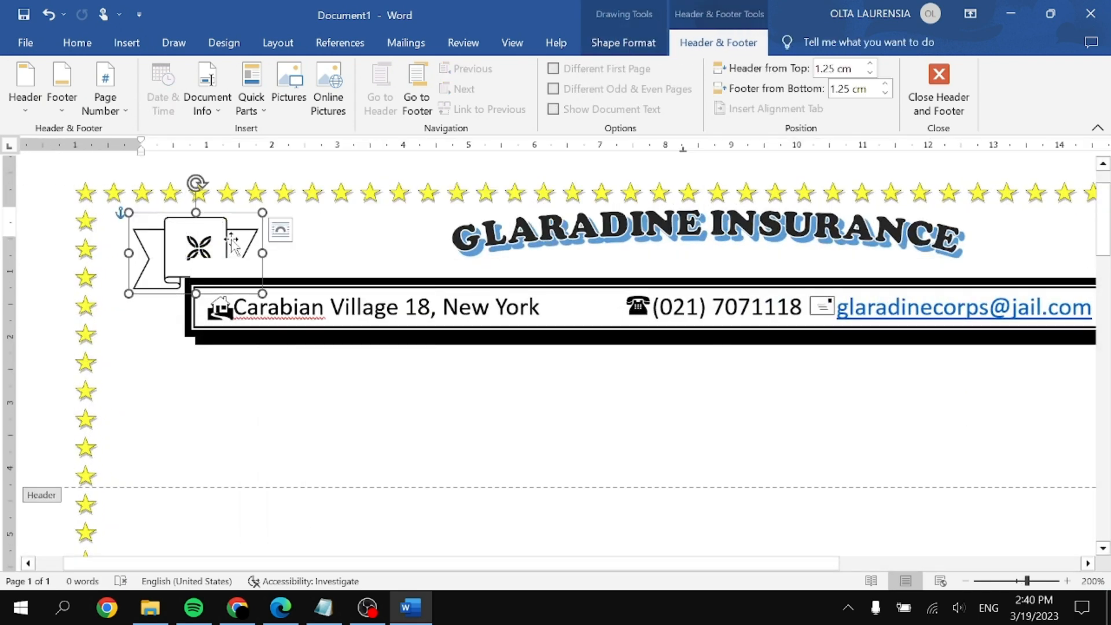
{"action": "left_click", "coordinate": [281, 234]}
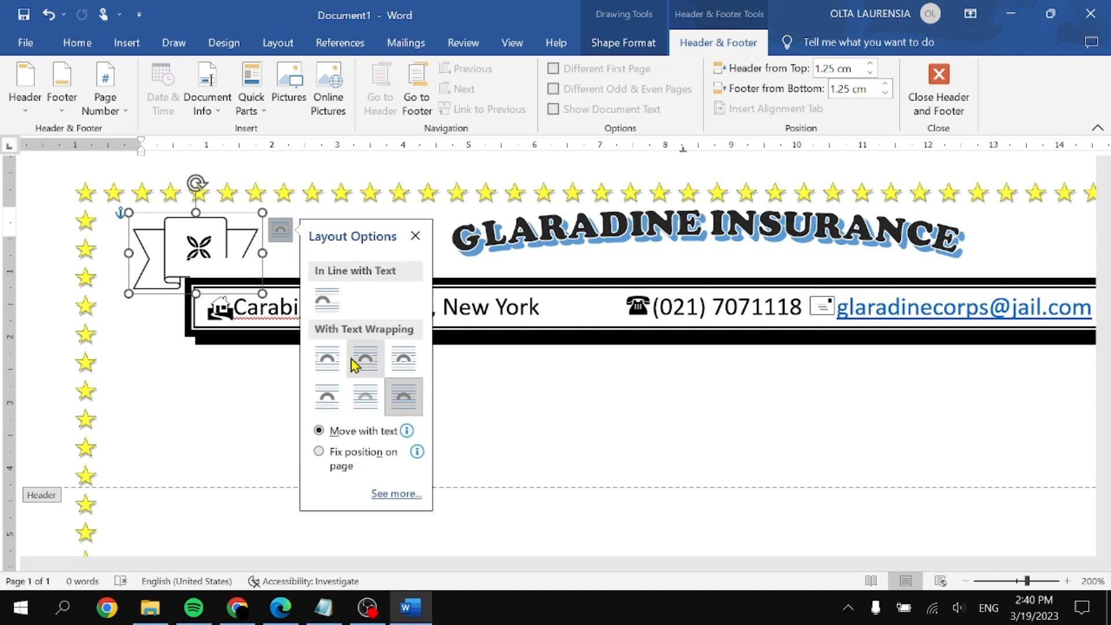
{"action": "left_click", "coordinate": [229, 250]}
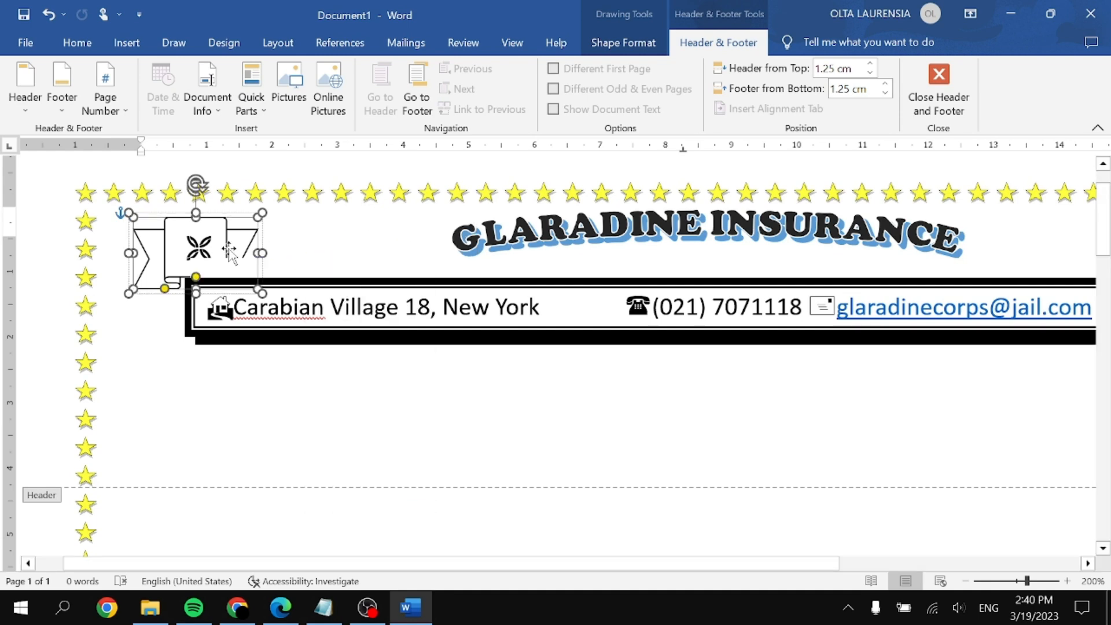
Step: Bring the banner logo group in front of the contact box
{"action": "left_click", "coordinate": [302, 234]}
{"action": "left_click", "coordinate": [207, 247]}
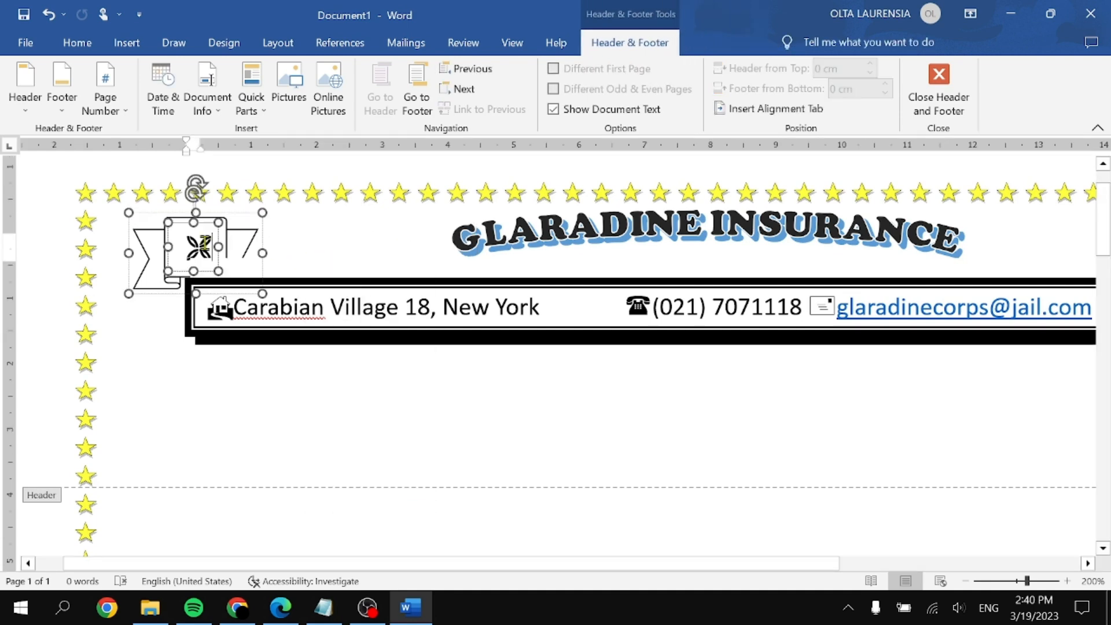
{"action": "left_click", "coordinate": [235, 226]}
{"action": "left_click", "coordinate": [286, 231]}
{"action": "right_click", "coordinate": [203, 233]}
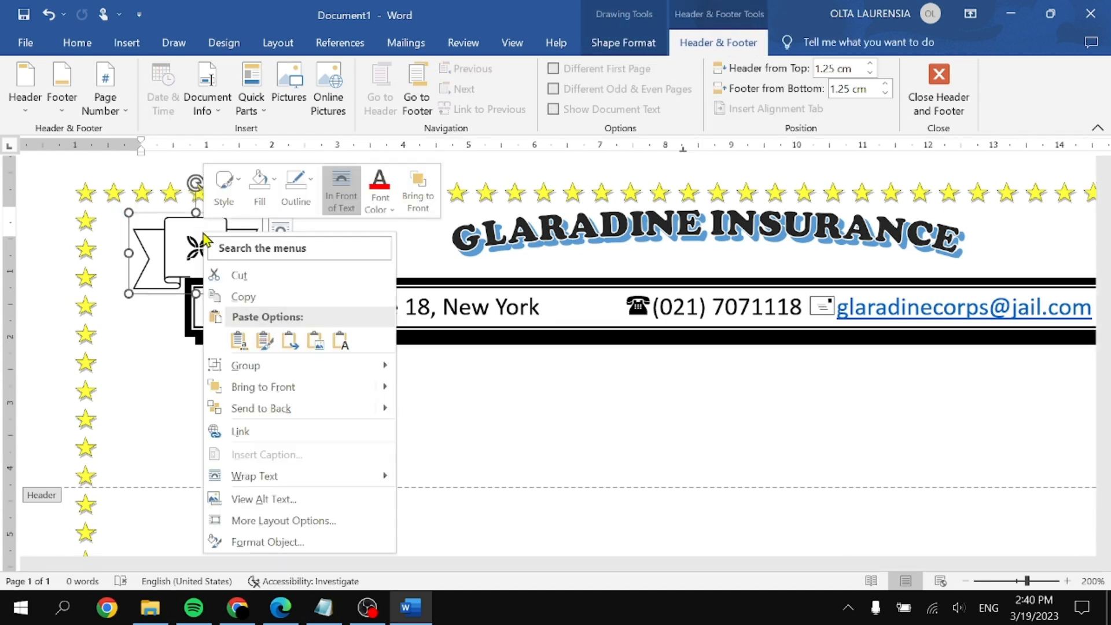
{"action": "left_click", "coordinate": [307, 388]}
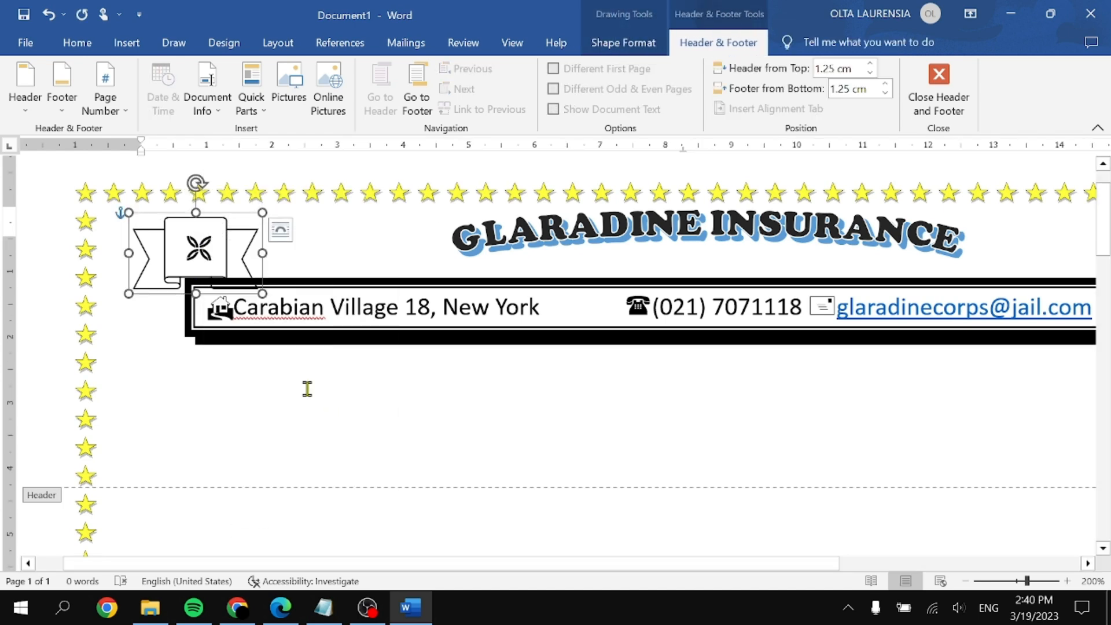
{"action": "right_click", "coordinate": [200, 250]}
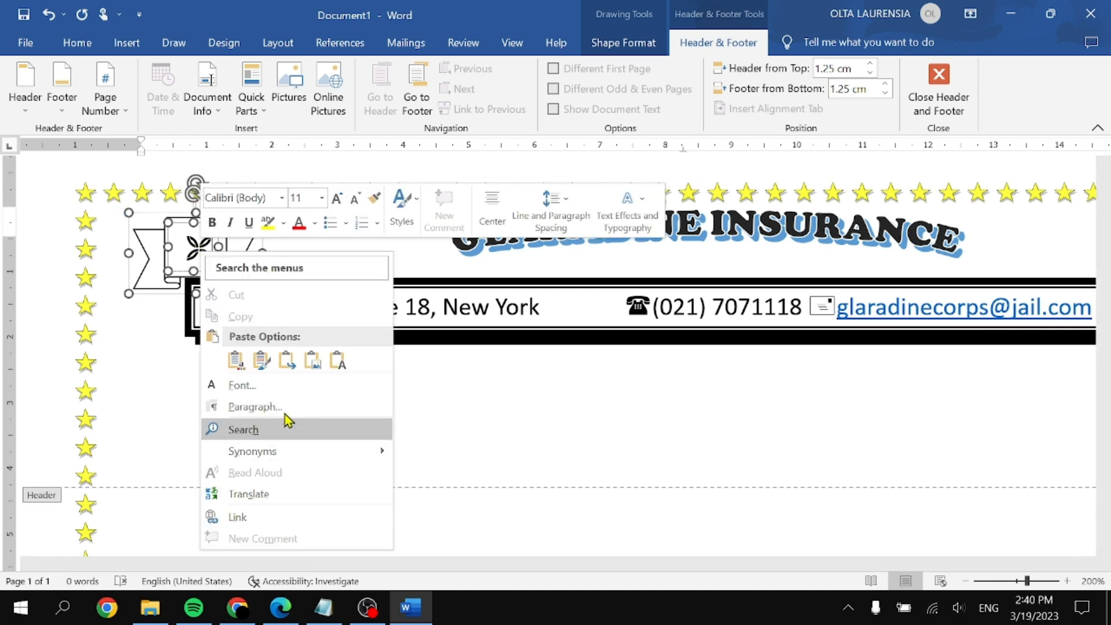
{"action": "left_click", "coordinate": [426, 271]}
Step: Move the banner logo lower in the header
{"action": "left_click", "coordinate": [266, 247]}
{"action": "left_click", "coordinate": [225, 219]}
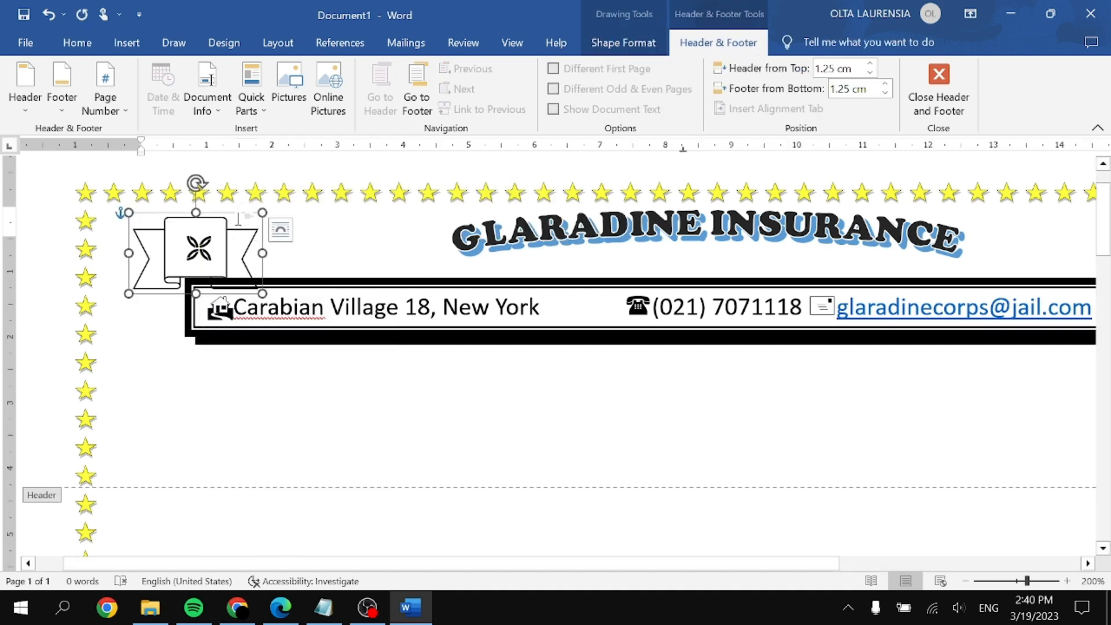
{"action": "left_click", "coordinate": [239, 218]}
{"action": "right_click", "coordinate": [272, 307]}
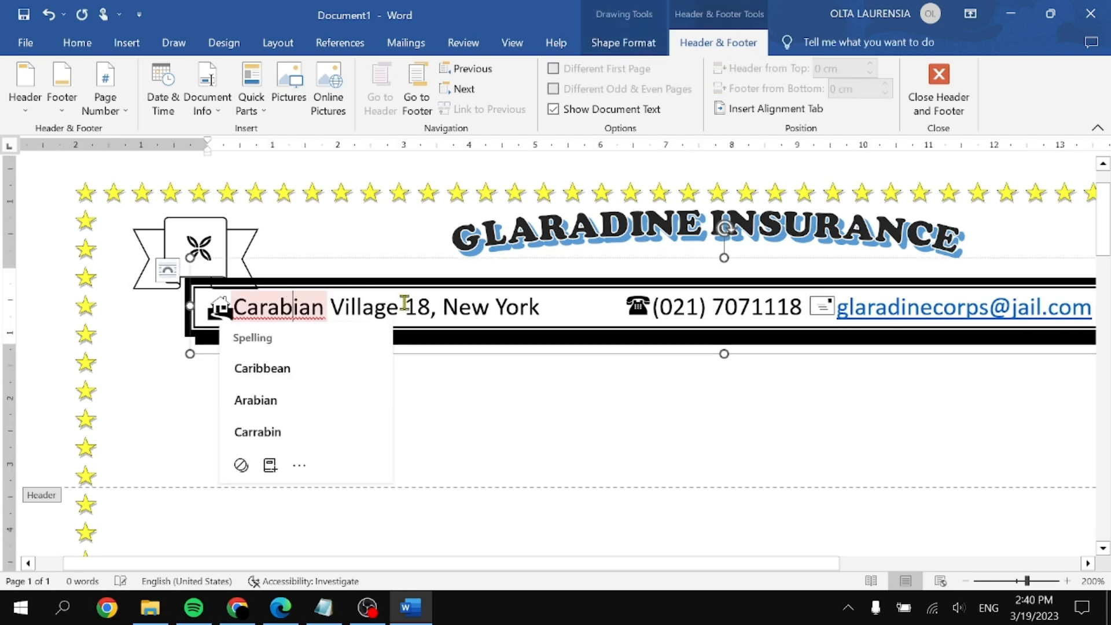
{"action": "left_click", "coordinate": [537, 408]}
{"action": "left_click", "coordinate": [209, 252]}
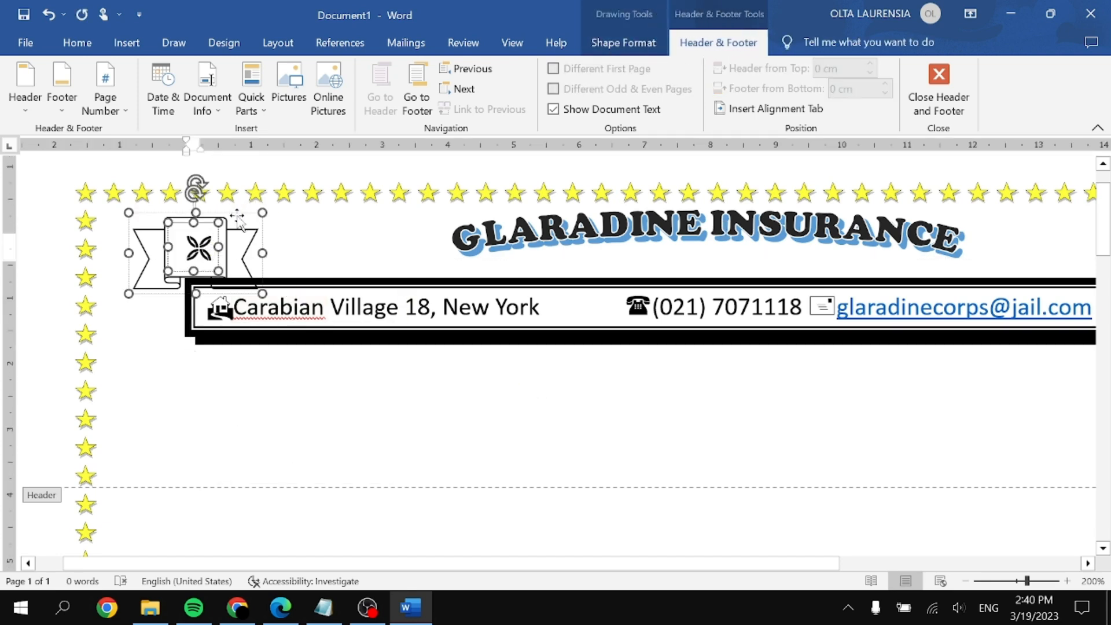
{"action": "left_click_drag", "start_coordinate": [239, 221], "coordinate": [238, 238]}
Step: Bring the banner's inner shape in front of the header text
{"action": "right_click", "coordinate": [239, 237]}
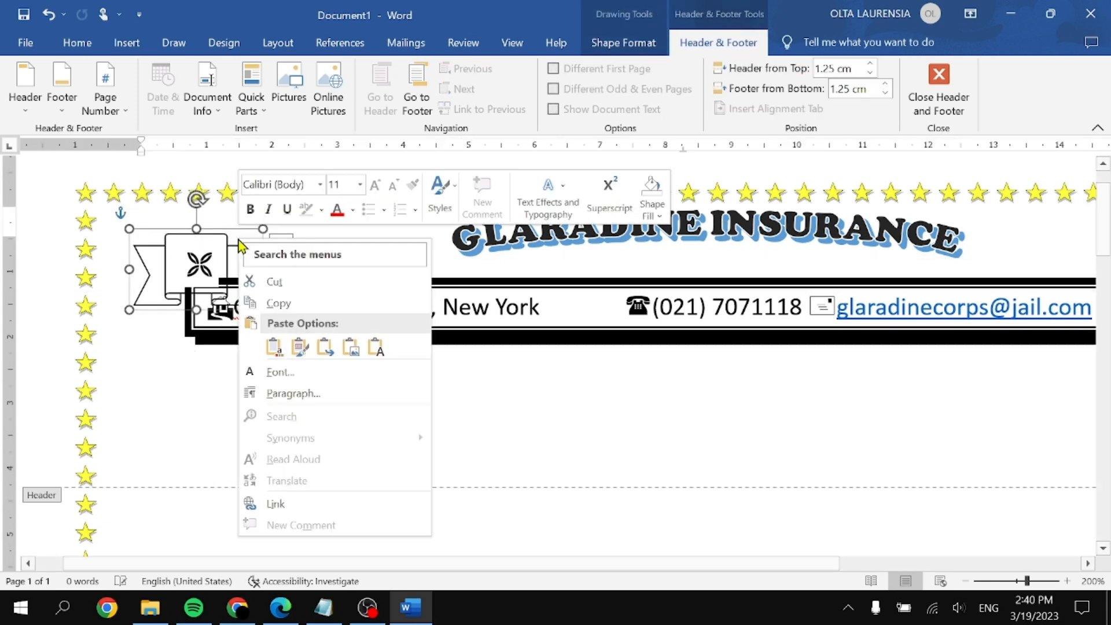
{"action": "left_click", "coordinate": [175, 249]}
{"action": "right_click", "coordinate": [186, 250]}
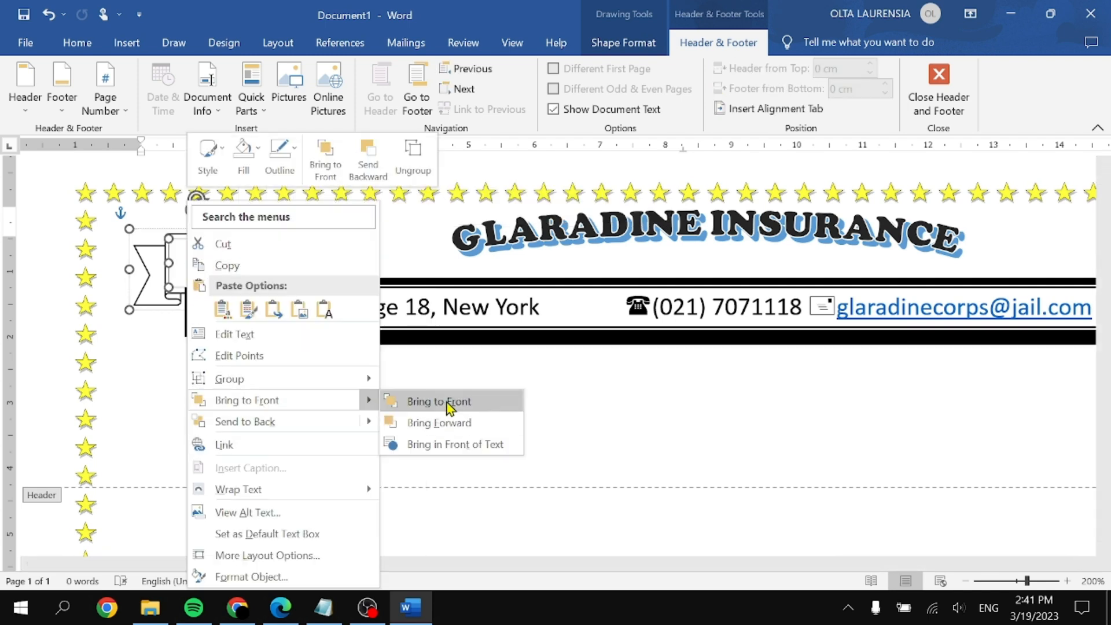
{"action": "left_click", "coordinate": [446, 403]}
{"action": "left_click", "coordinate": [348, 236]}
Step: Send the shape behind the header content, then undo until the contact box sits right of the banner
{"action": "double_click", "coordinate": [313, 310]}
{"action": "left_click", "coordinate": [299, 334]}
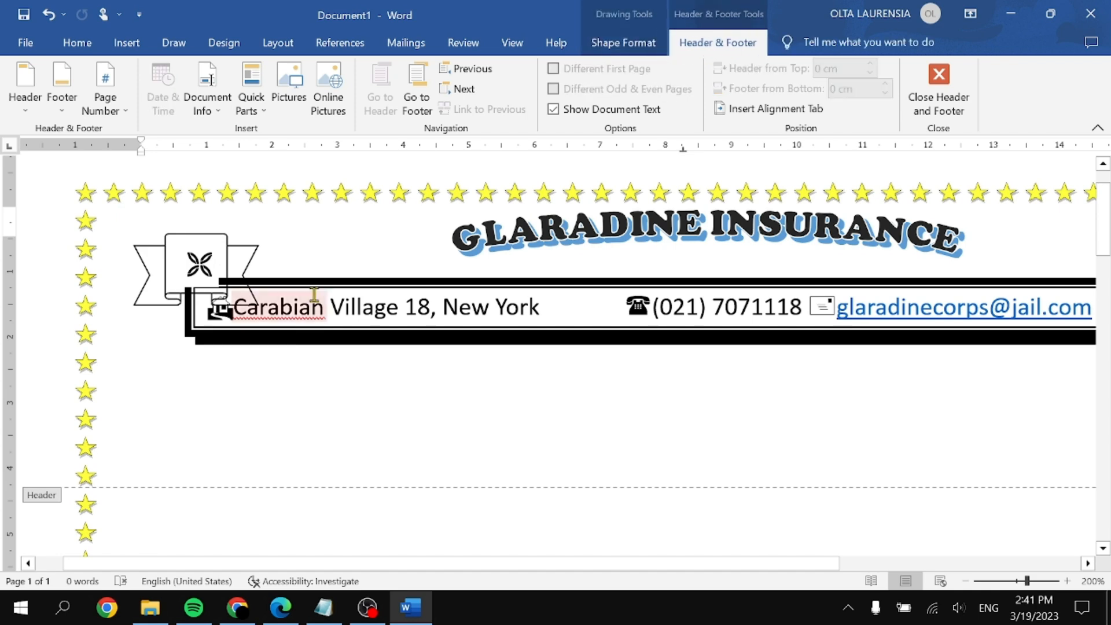
{"action": "right_click", "coordinate": [379, 263]}
{"action": "left_click", "coordinate": [433, 423]}
{"action": "left_click", "coordinate": [399, 387]}
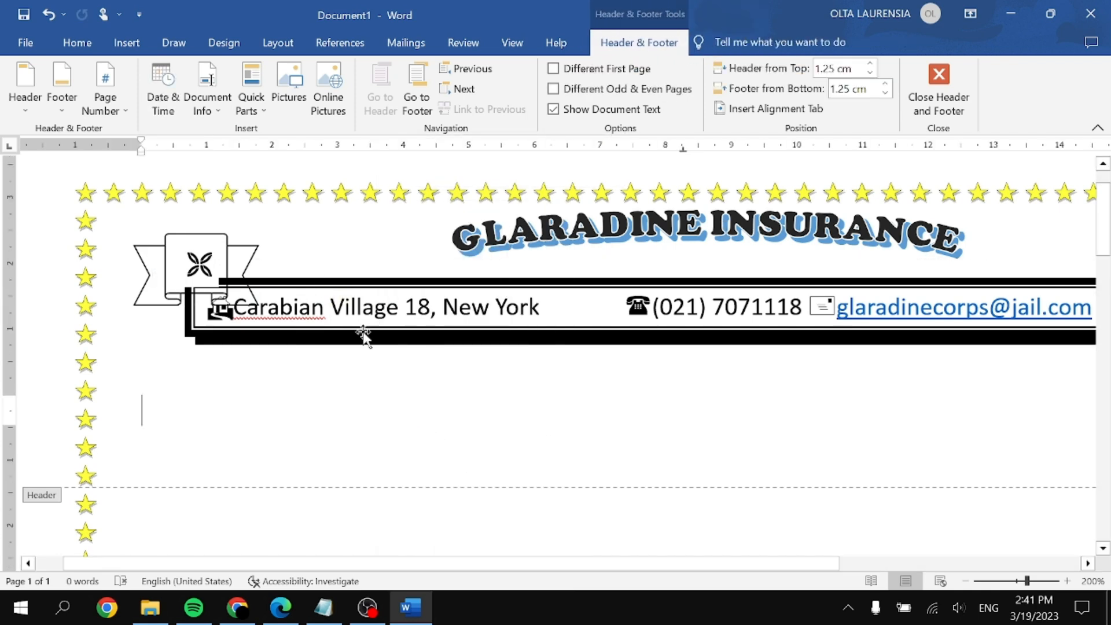
{"action": "key", "text": "ctrl+z"}
{"action": "key", "text": "ctrl+z"}
{"action": "key", "text": "ctrl+z"}
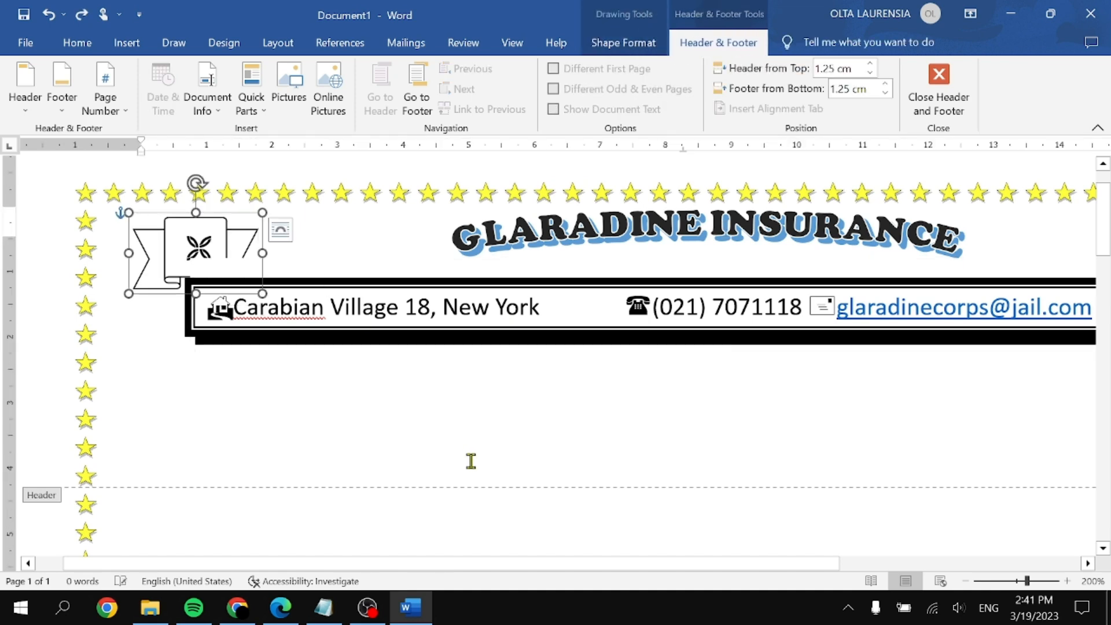
{"action": "key", "text": "ctrl+z"}
{"action": "key", "text": "ctrl+z"}
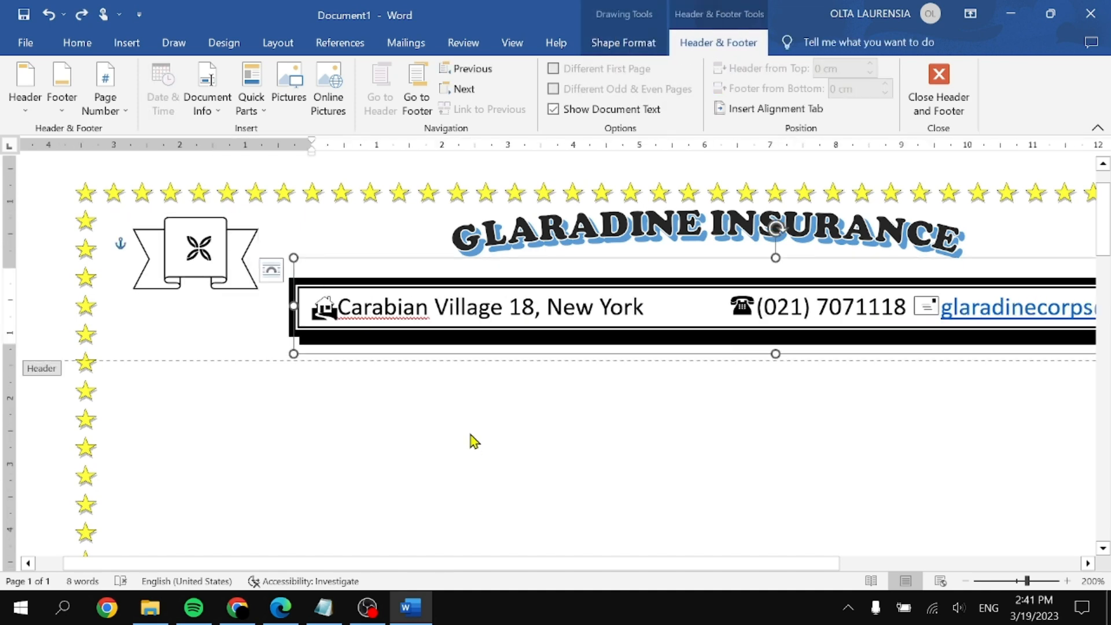
Step: Open the footer and type 'Your life is on your decision' above the bottom star border
{"action": "double_click", "coordinate": [471, 435]}
{"action": "scroll", "coordinate": [519, 467], "scroll_direction": "down", "scroll_amount": 10}
{"action": "scroll", "coordinate": [608, 464], "scroll_direction": "down", "scroll_amount": 5}
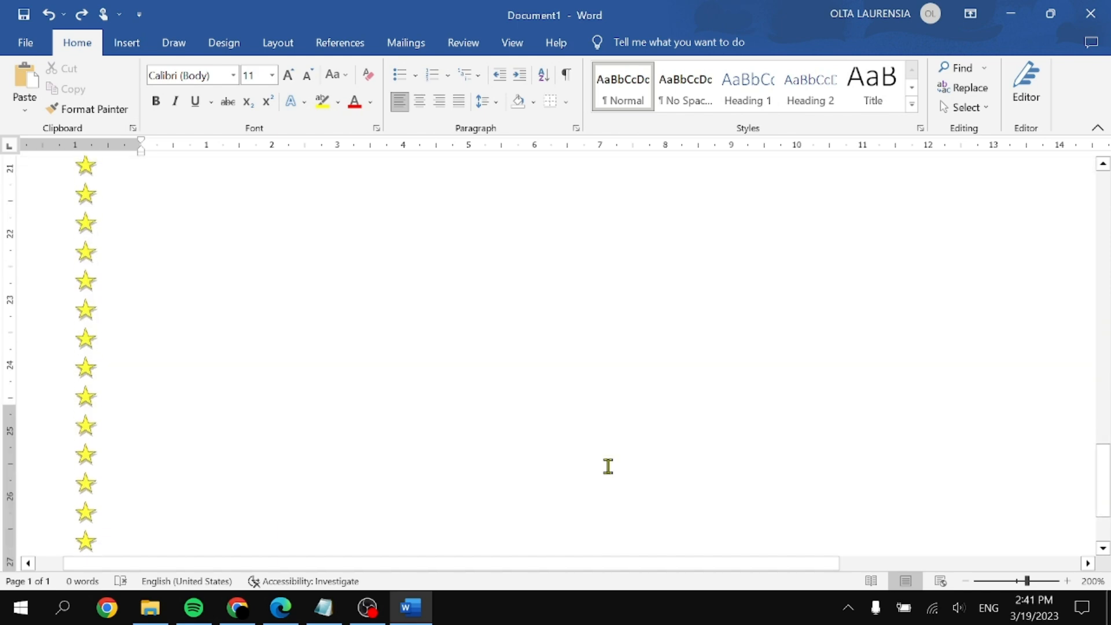
{"action": "double_click", "coordinate": [589, 421]}
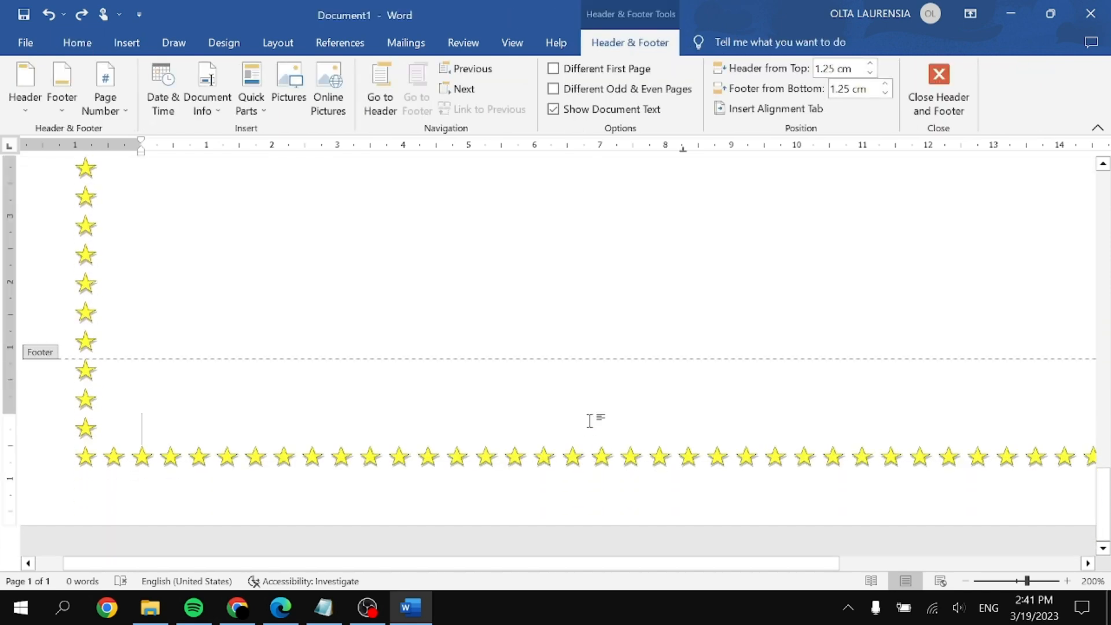
{"action": "key", "text": "super+Right"}
{"action": "scroll", "coordinate": [324, 405], "scroll_direction": "down", "scroll_amount": 15}
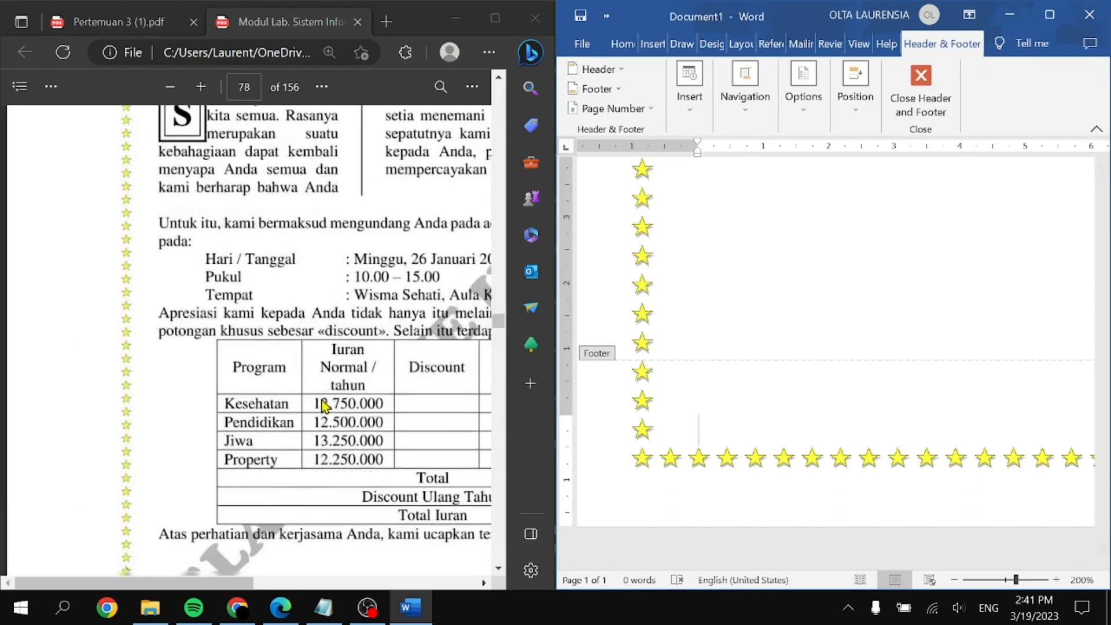
{"action": "scroll", "coordinate": [324, 404], "scroll_direction": "up", "scroll_amount": 2}
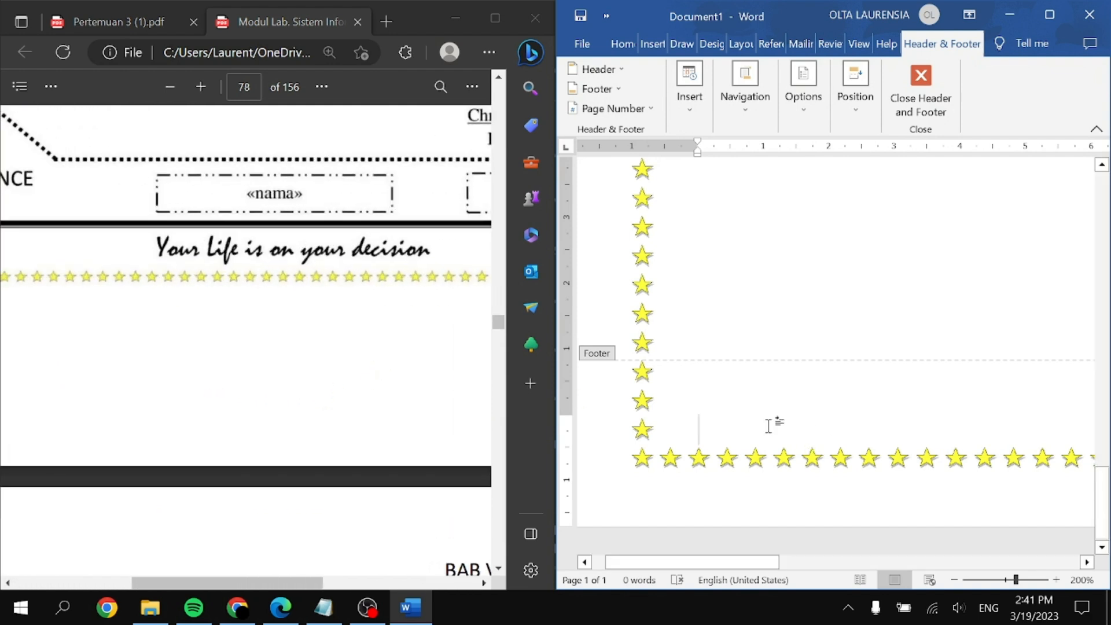
{"action": "type", "text": "Your life is on your decision"}
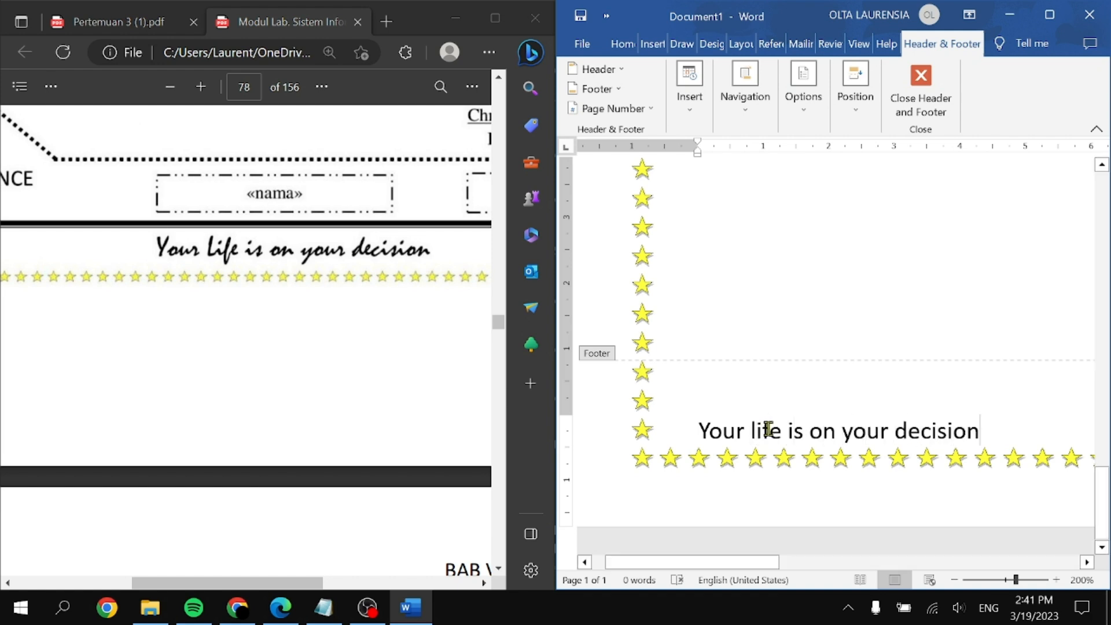
Step: Select the footer slogan 'Your life is on your decision', center it and apply the Mistral font
{"action": "left_click", "coordinate": [1049, 15]}
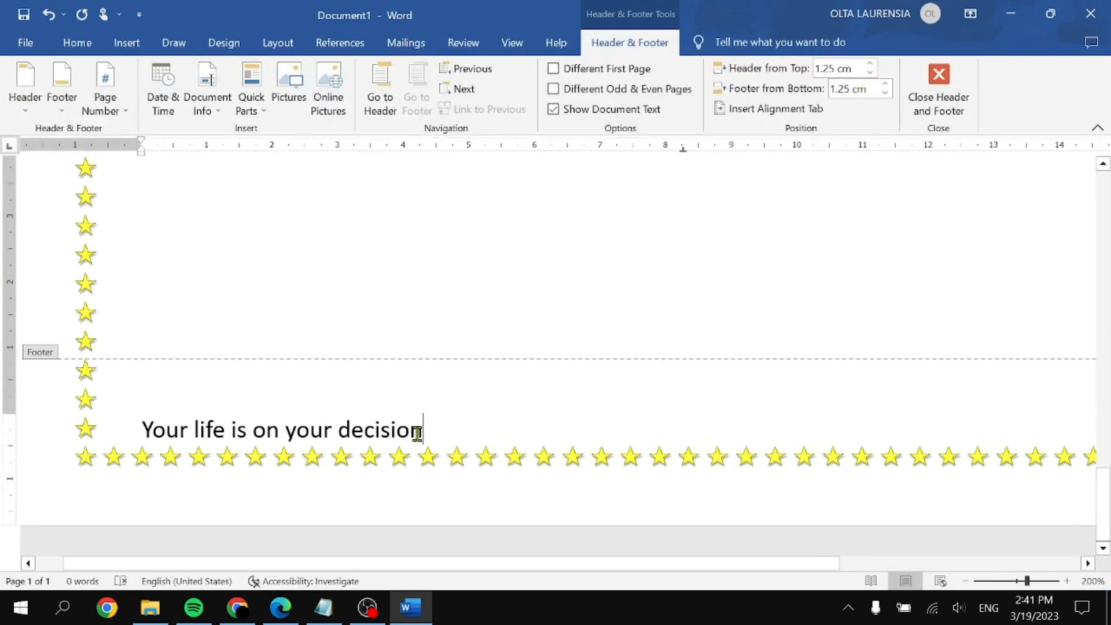
{"action": "left_click_drag", "start_coordinate": [416, 433], "coordinate": [119, 436]}
{"action": "left_click", "coordinate": [77, 43]}
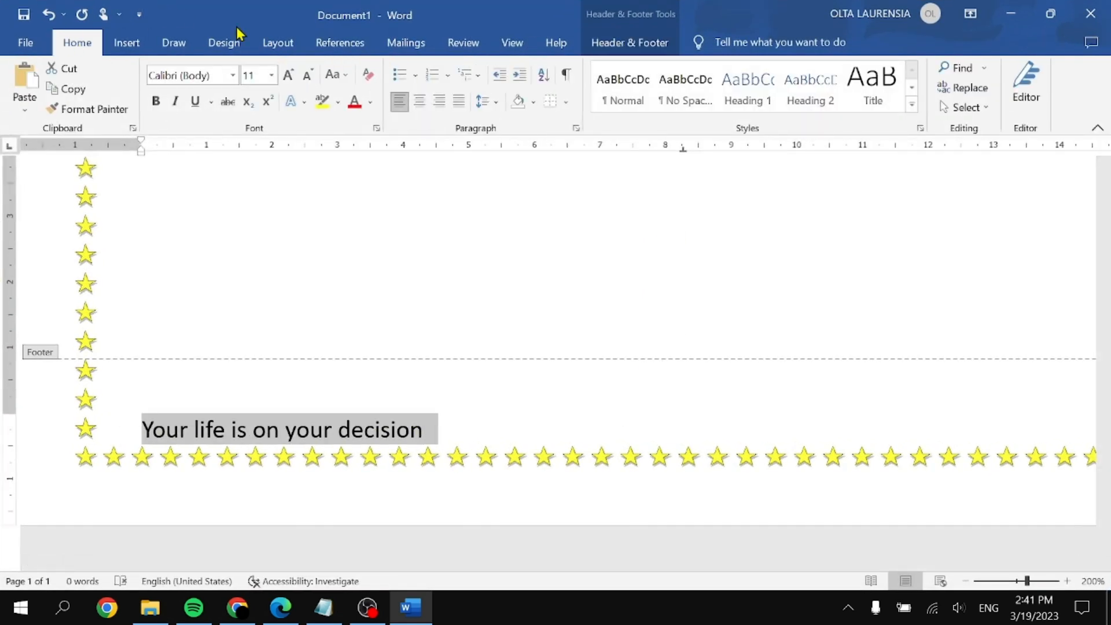
{"action": "left_click", "coordinate": [418, 104]}
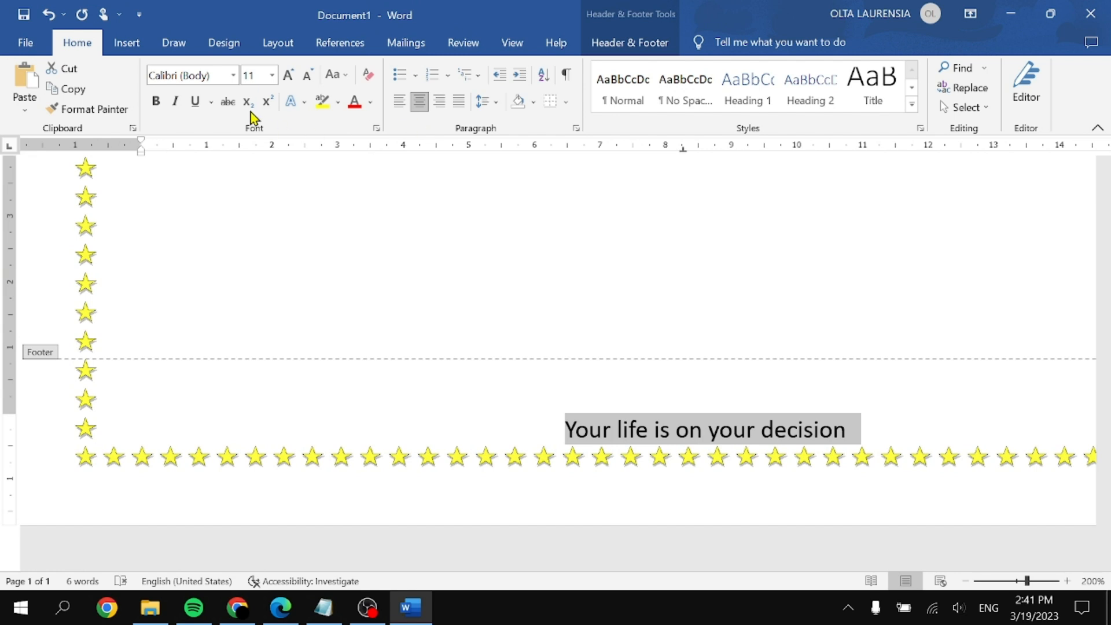
{"action": "left_click", "coordinate": [232, 82]}
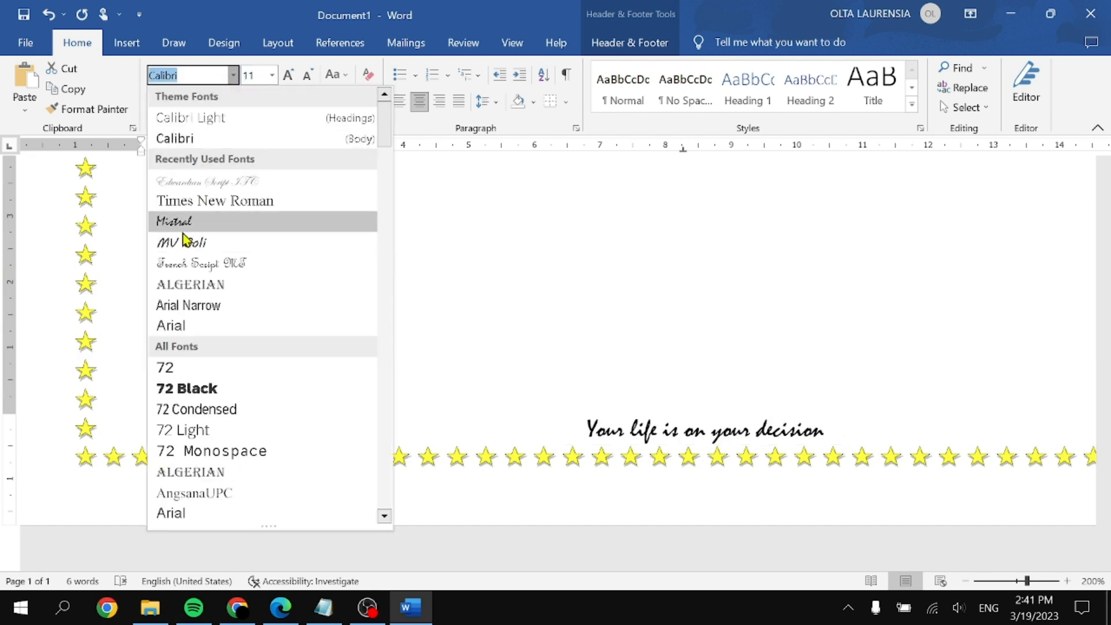
{"action": "left_click", "coordinate": [183, 231]}
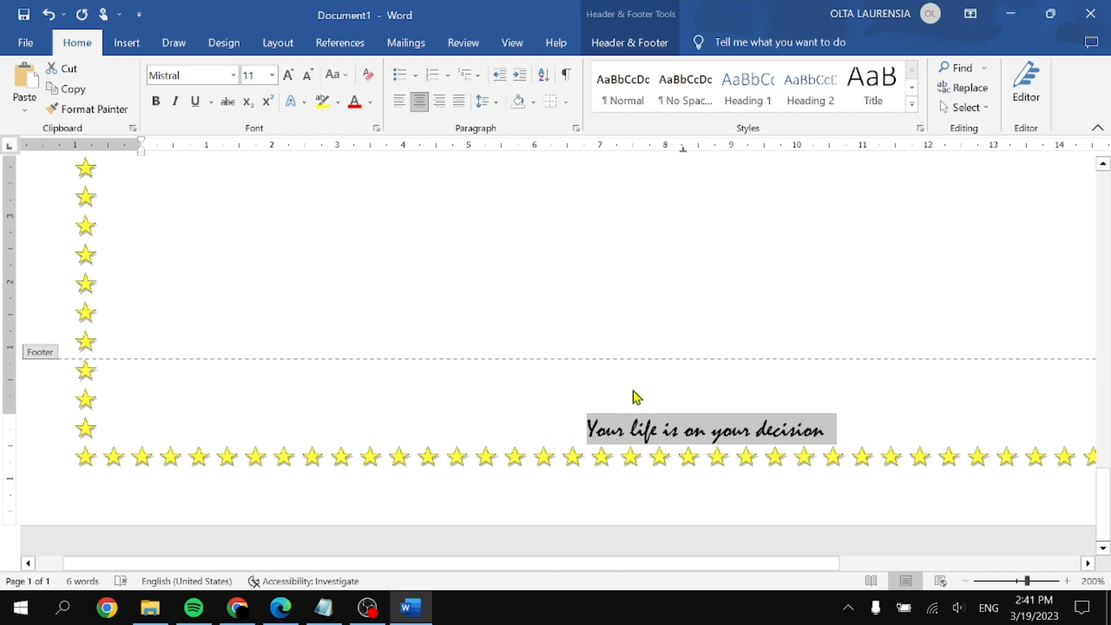
{"action": "left_click", "coordinate": [594, 396]}
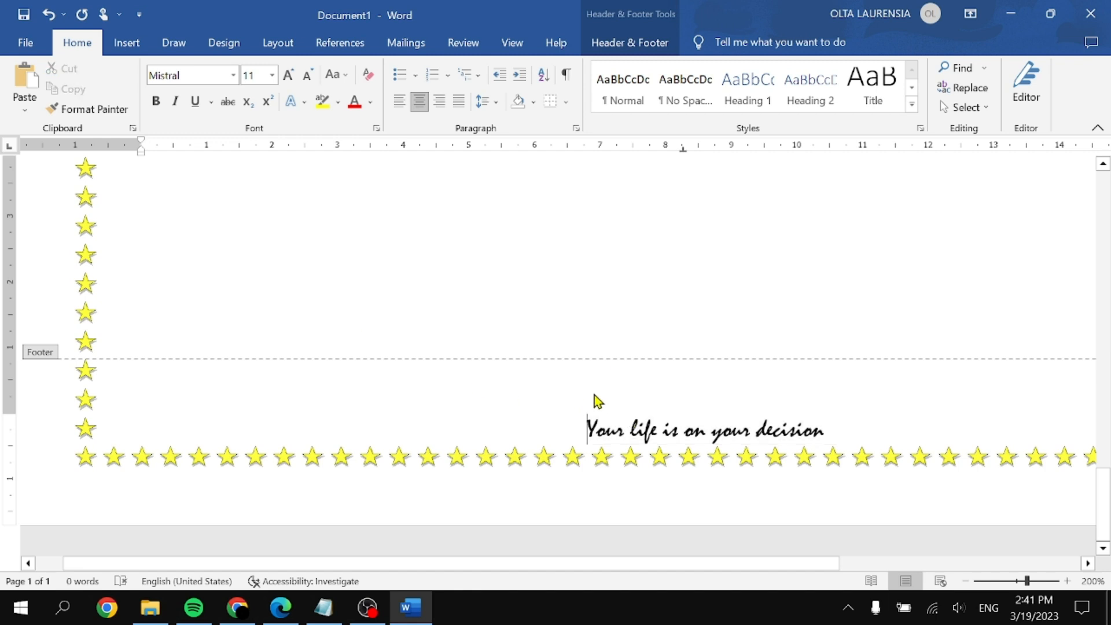
{"action": "left_click", "coordinate": [225, 43]}
Step: Open the paragraph's Borders settings and pick the thick 3 pt line style
{"action": "left_click", "coordinate": [1014, 107]}
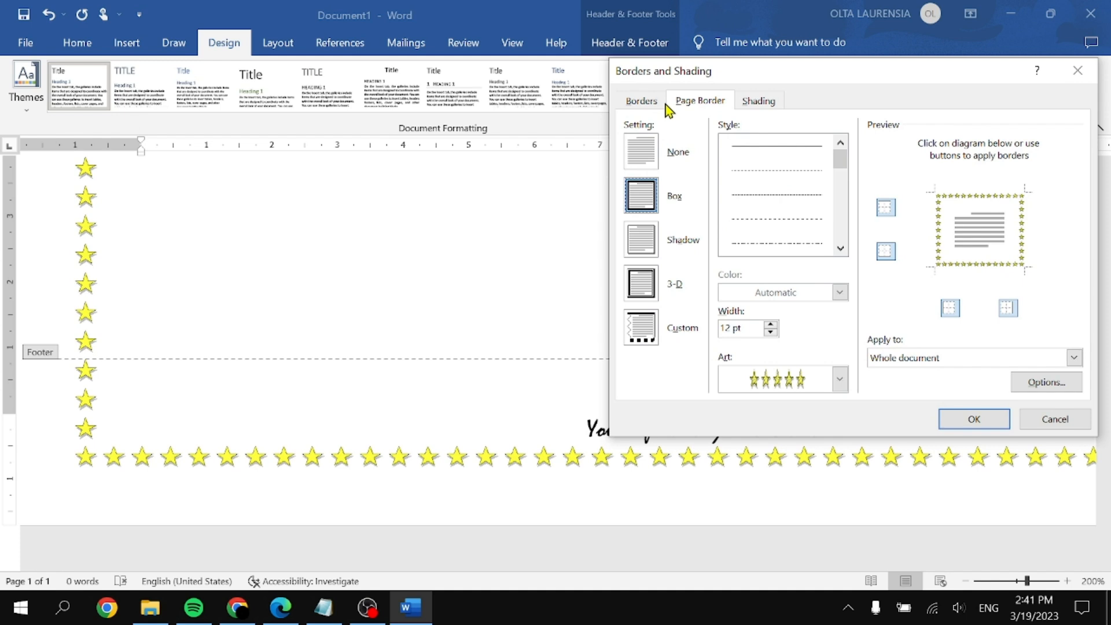
{"action": "left_click", "coordinate": [641, 101]}
{"action": "left_click", "coordinate": [281, 608]}
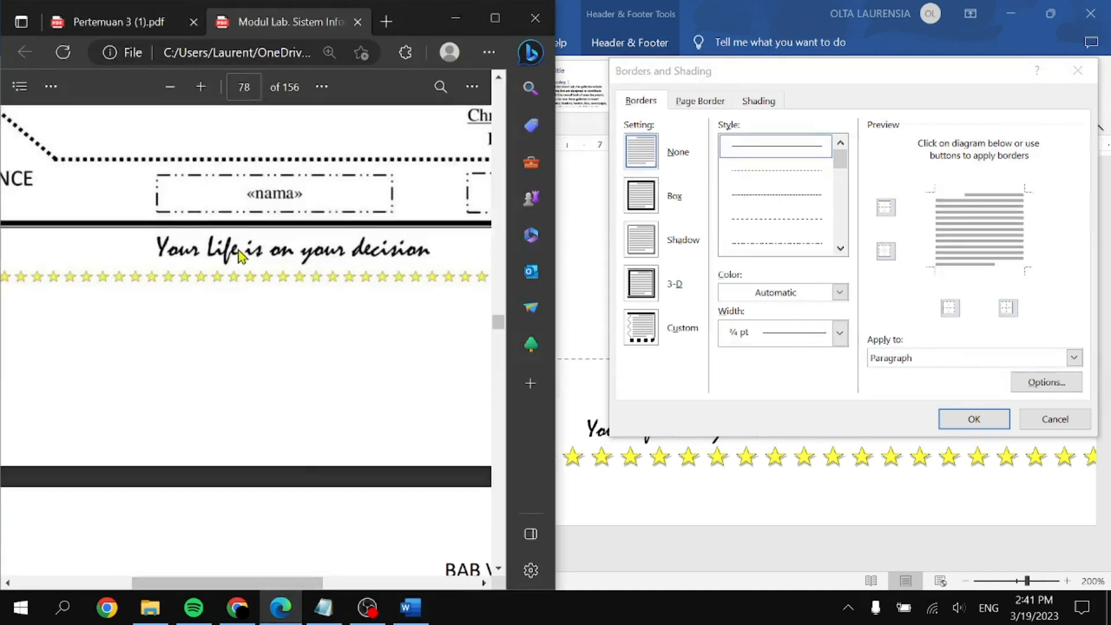
{"action": "left_click", "coordinate": [840, 249]}
{"action": "left_click", "coordinate": [839, 249]}
{"action": "left_click", "coordinate": [840, 249]}
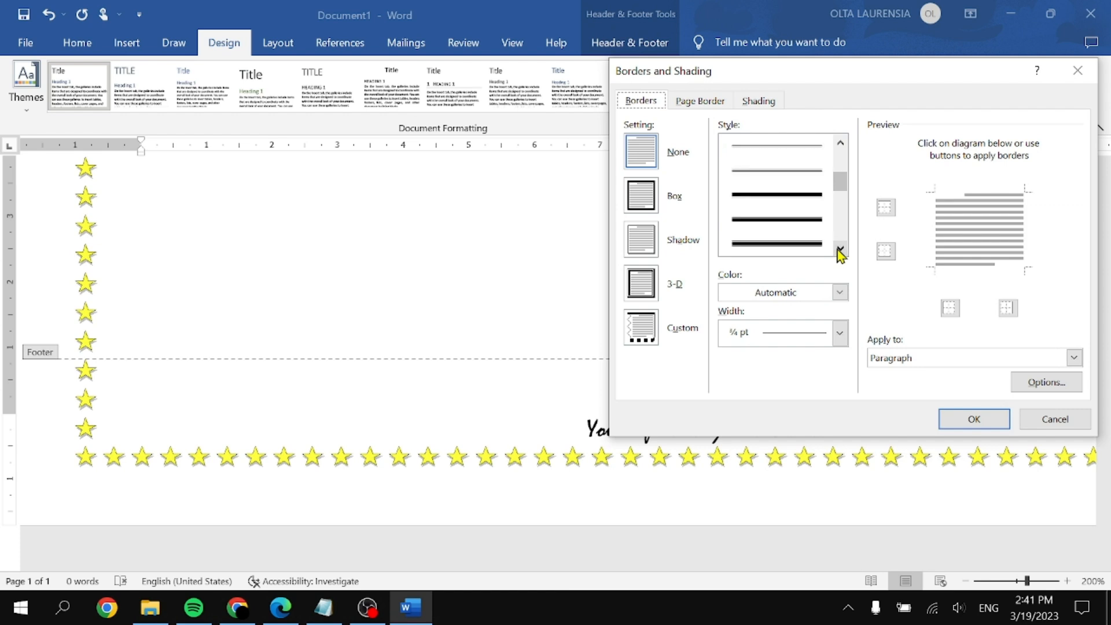
{"action": "left_click", "coordinate": [818, 205]}
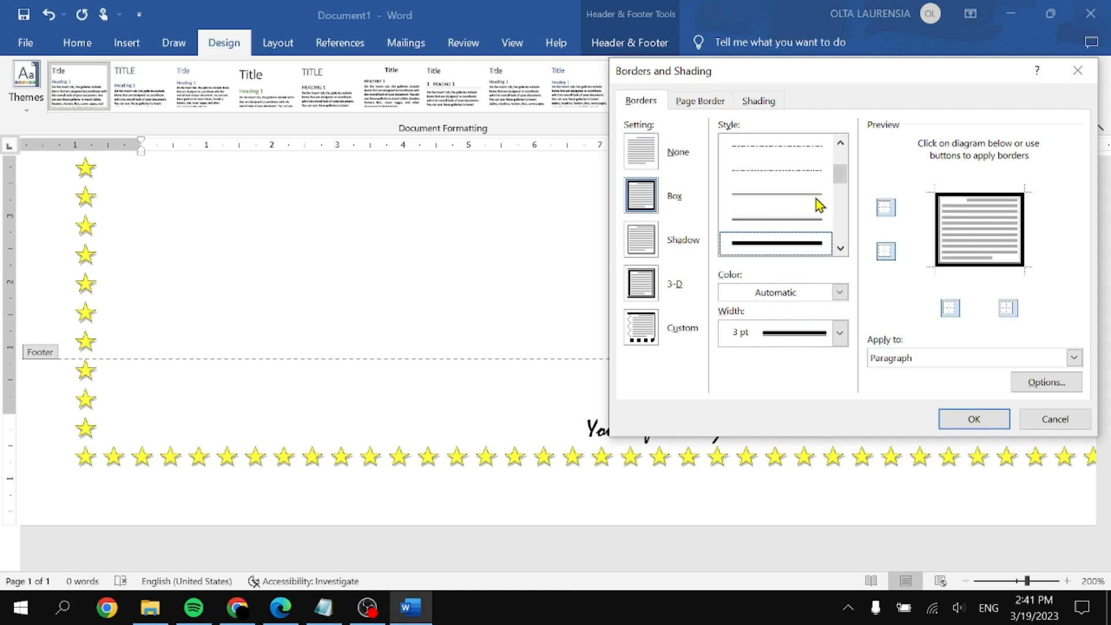
Step: Keep only the top border in the preview and apply it above the footer text
{"action": "left_click", "coordinate": [886, 207]}
{"action": "left_click", "coordinate": [950, 308]}
{"action": "left_click", "coordinate": [1008, 310]}
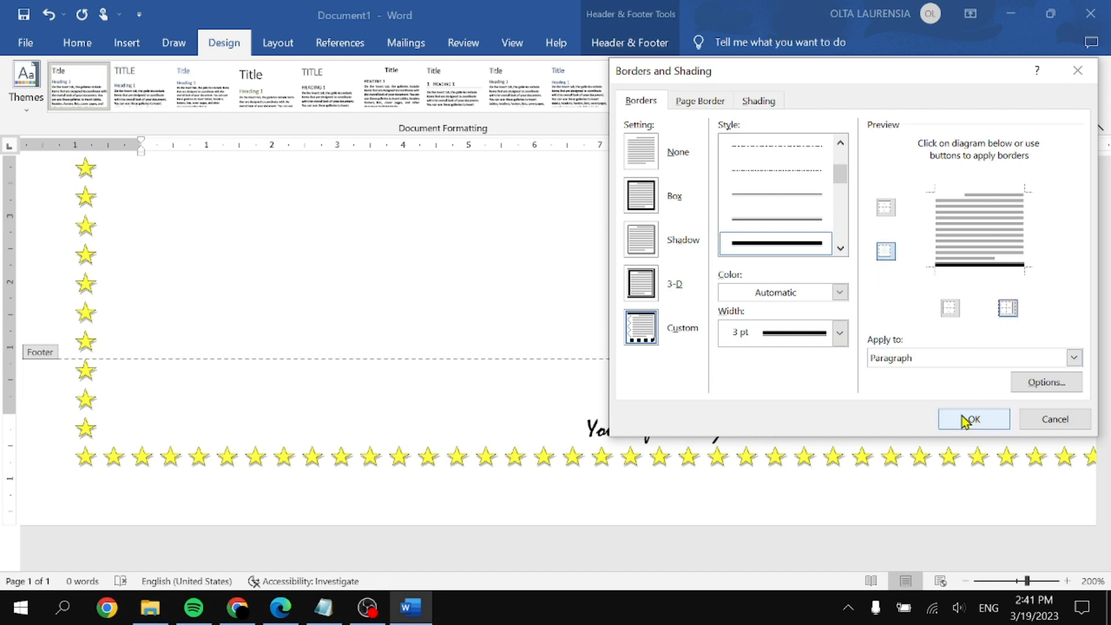
{"action": "left_click", "coordinate": [885, 208]}
{"action": "left_click", "coordinate": [885, 253]}
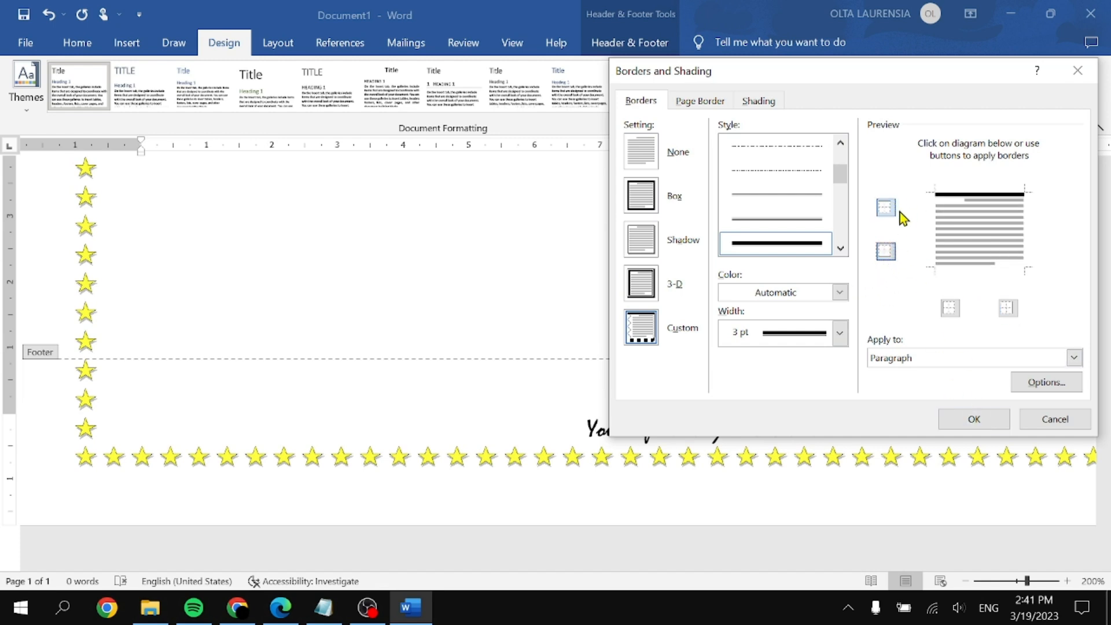
{"action": "left_click", "coordinate": [974, 419]}
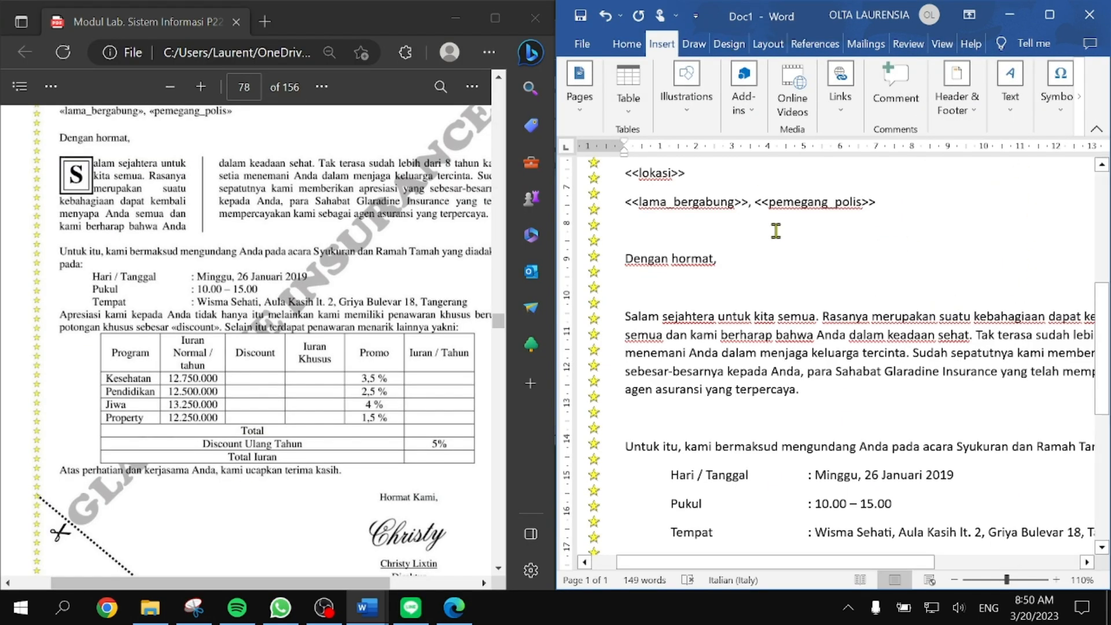
Step: Open the Custom Watermark dialog from the Design tab's Watermark menu
{"action": "double_click", "coordinate": [790, 205]}
{"action": "left_click", "coordinate": [777, 233]}
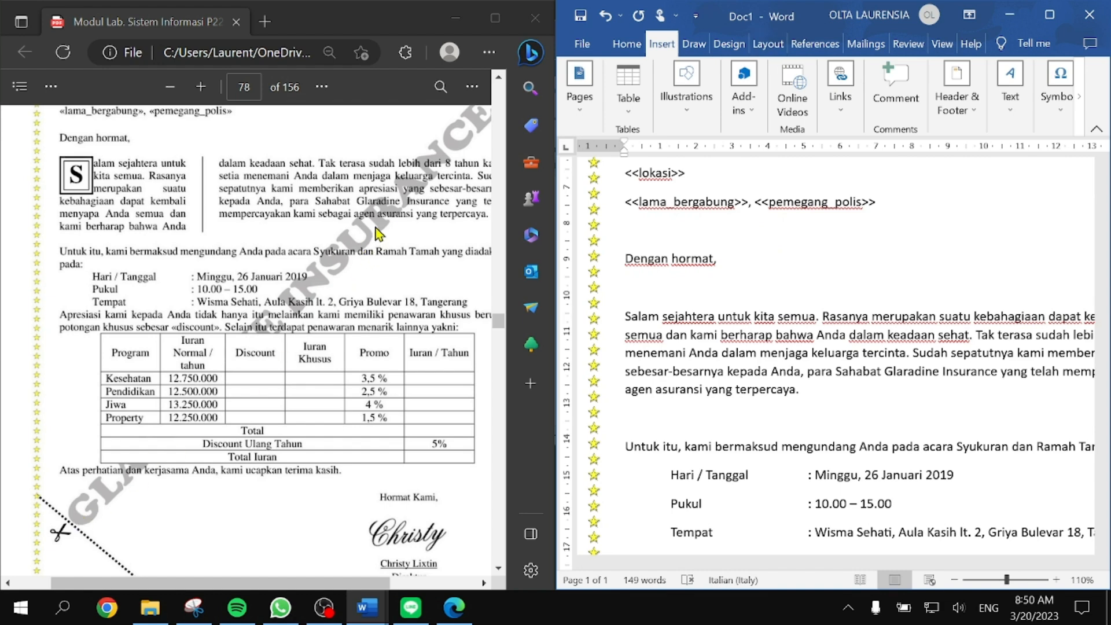
{"action": "left_click", "coordinate": [778, 44]}
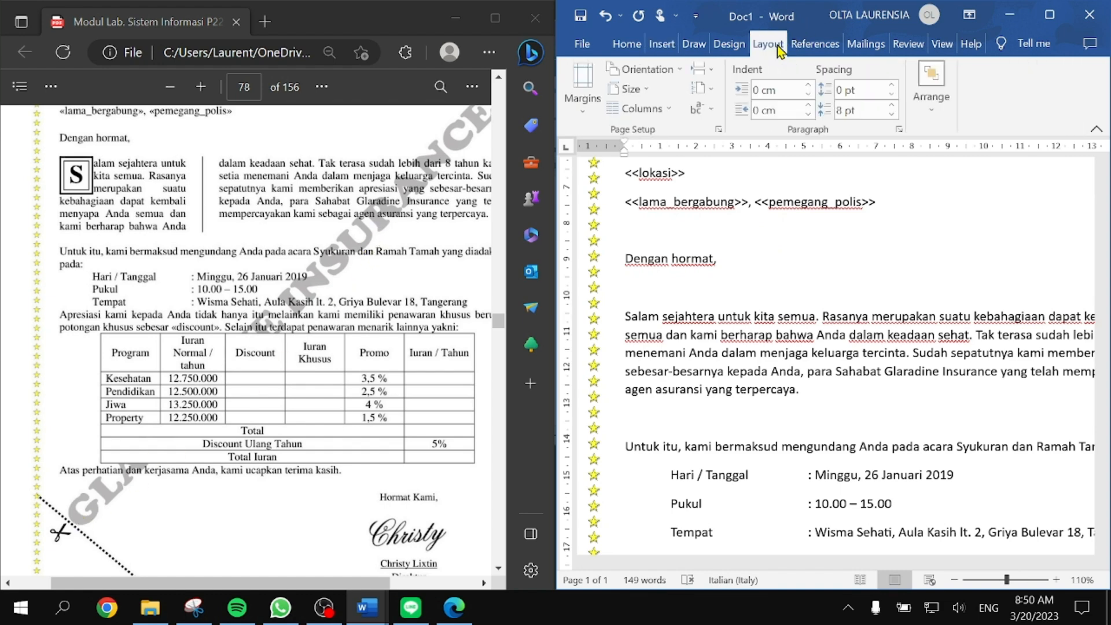
{"action": "left_click", "coordinate": [695, 44]}
{"action": "left_click", "coordinate": [730, 44]}
{"action": "left_click", "coordinate": [874, 115]}
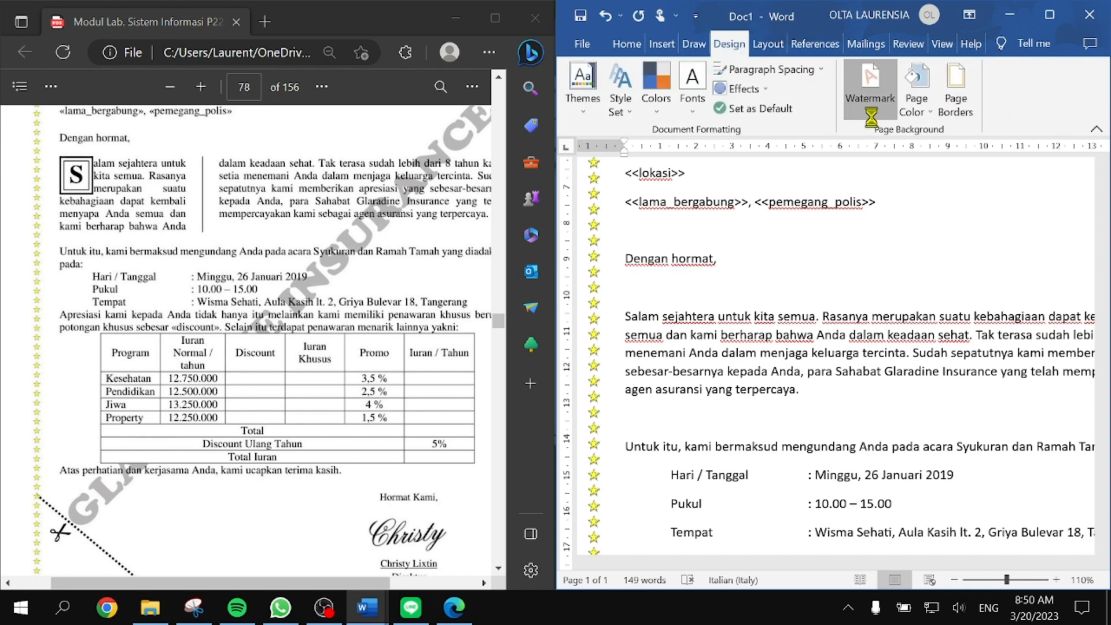
{"action": "left_click", "coordinate": [782, 482]}
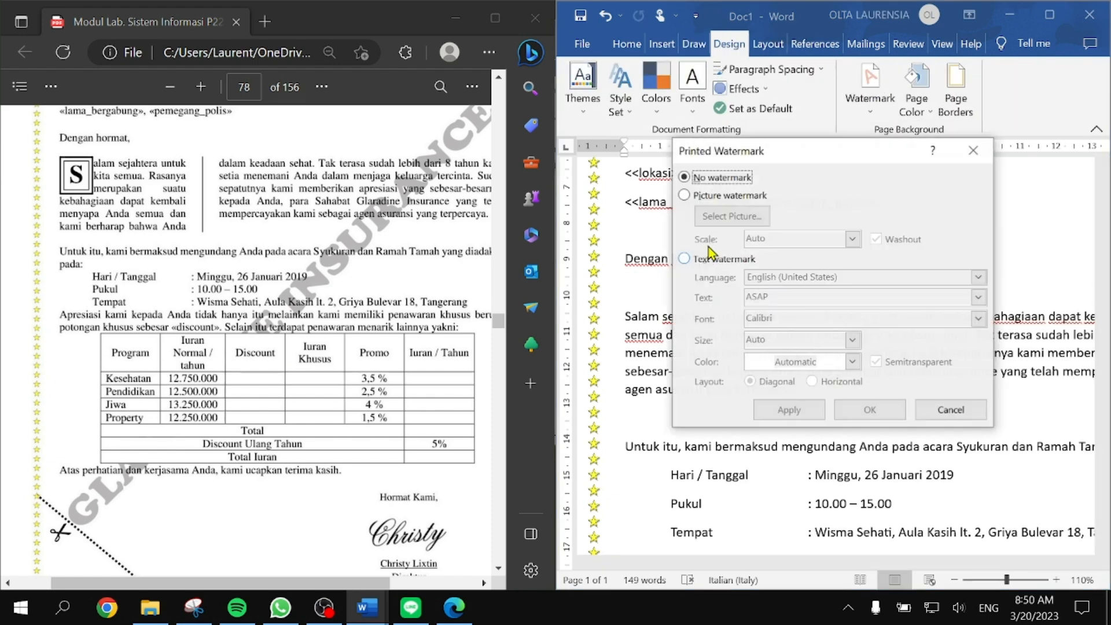
Step: Create a text watermark reading GLARADINE INSURANCE in the COOPER BLACK font
{"action": "left_click", "coordinate": [726, 265]}
{"action": "double_click", "coordinate": [776, 301]}
{"action": "type", "text": "G"}
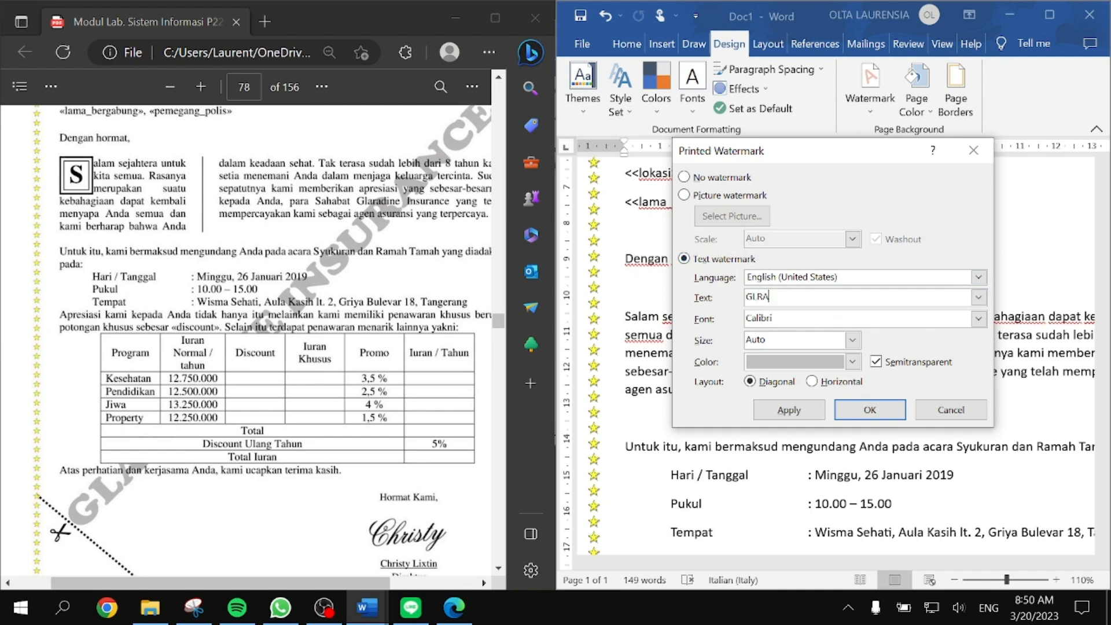
{"action": "type", "text": "LARADINE INSURANCE"}
{"action": "left_click", "coordinate": [957, 323]}
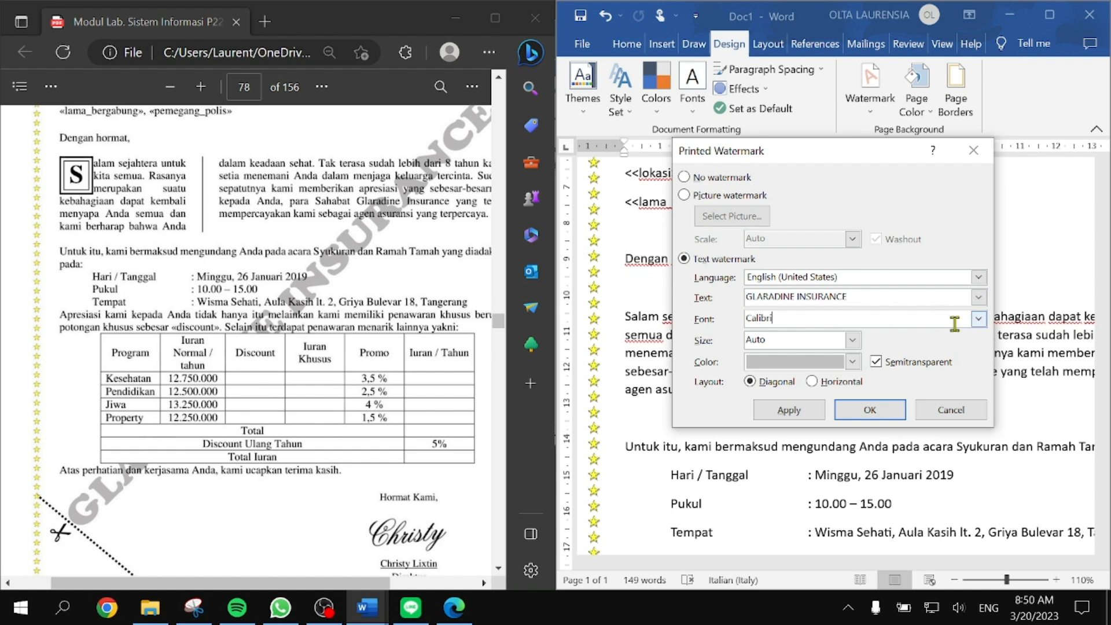
{"action": "double_click", "coordinate": [804, 322]}
{"action": "type", "text": "COOPER BLACK"}
{"action": "key", "text": "Return"}
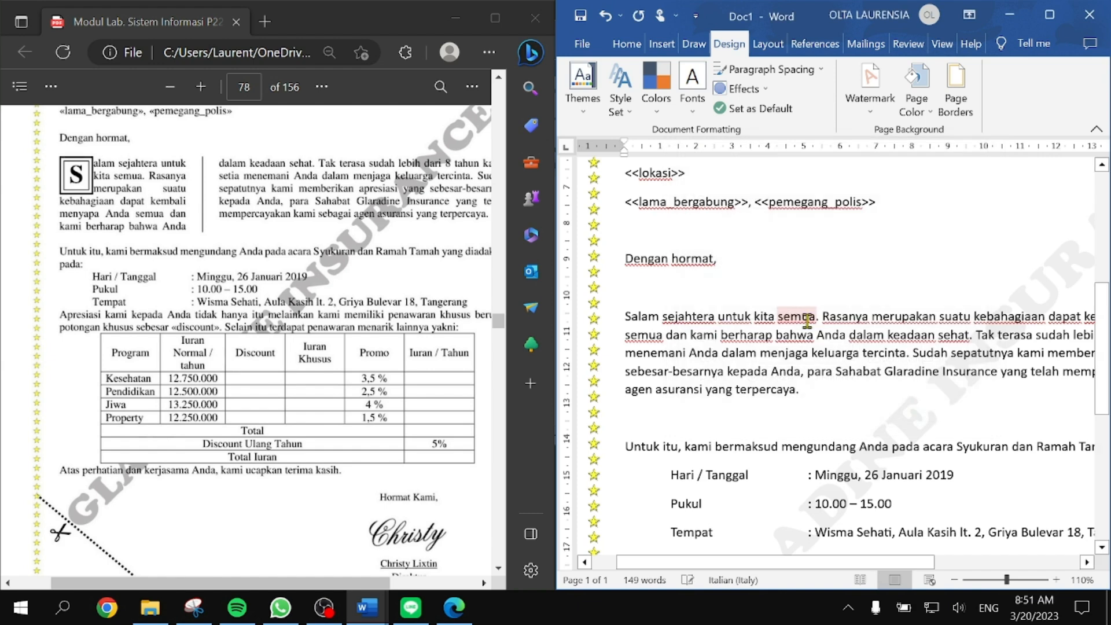
{"action": "scroll", "coordinate": [856, 347], "scroll_direction": "down", "scroll_amount": 1}
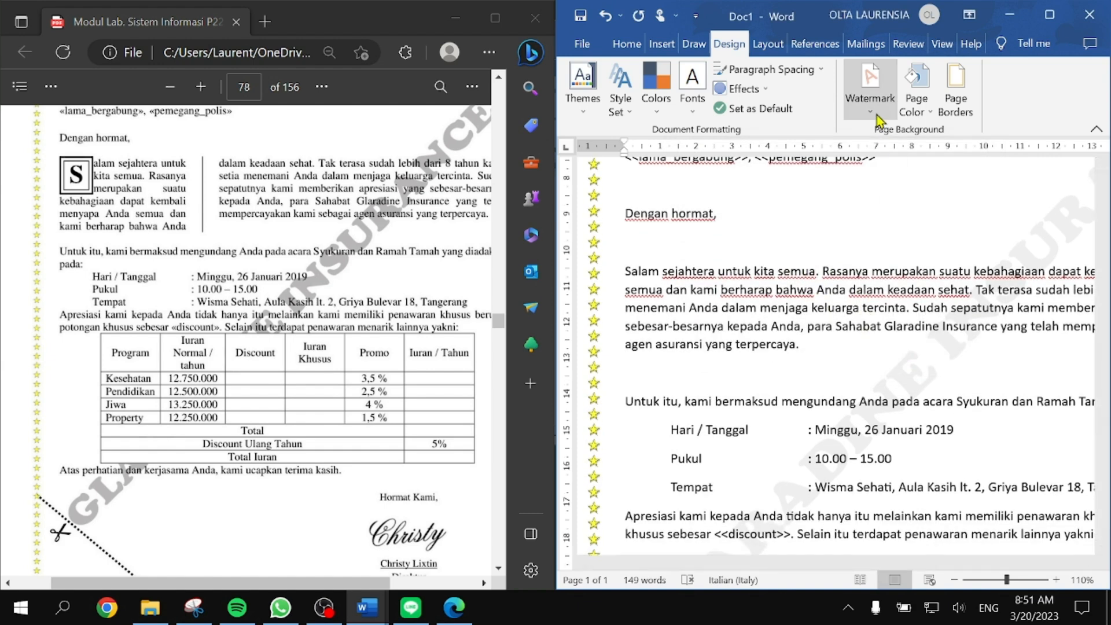
Step: Turn off Semitransparent in Custom Watermark so GLARADINE INSURANCE shows as solid gray
{"action": "left_click", "coordinate": [869, 87]}
{"action": "left_click", "coordinate": [812, 485]}
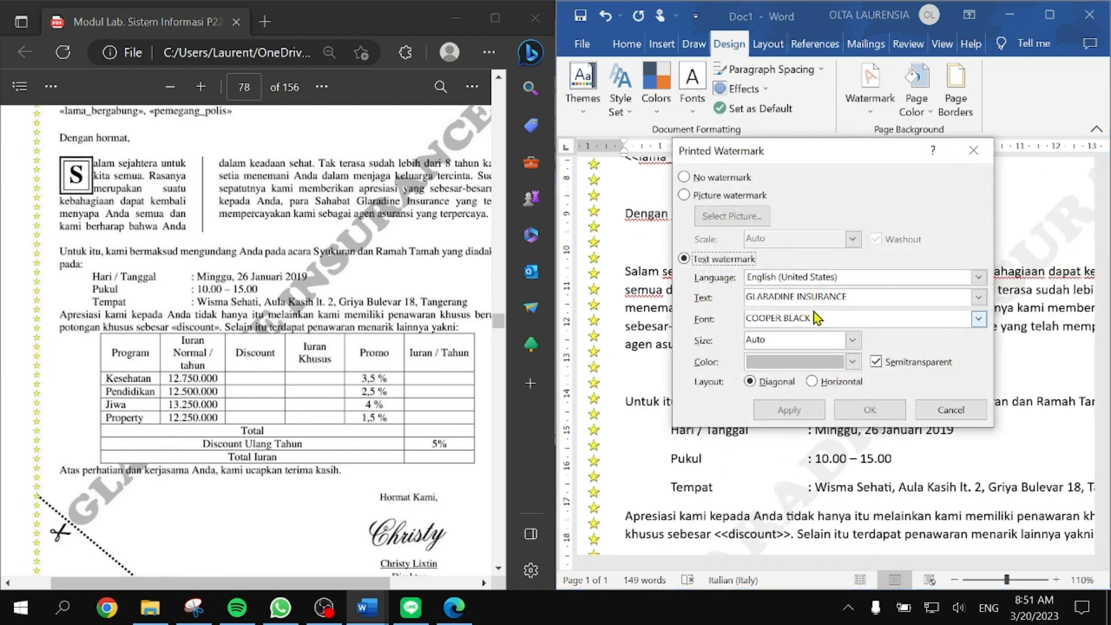
{"action": "left_click", "coordinate": [885, 363]}
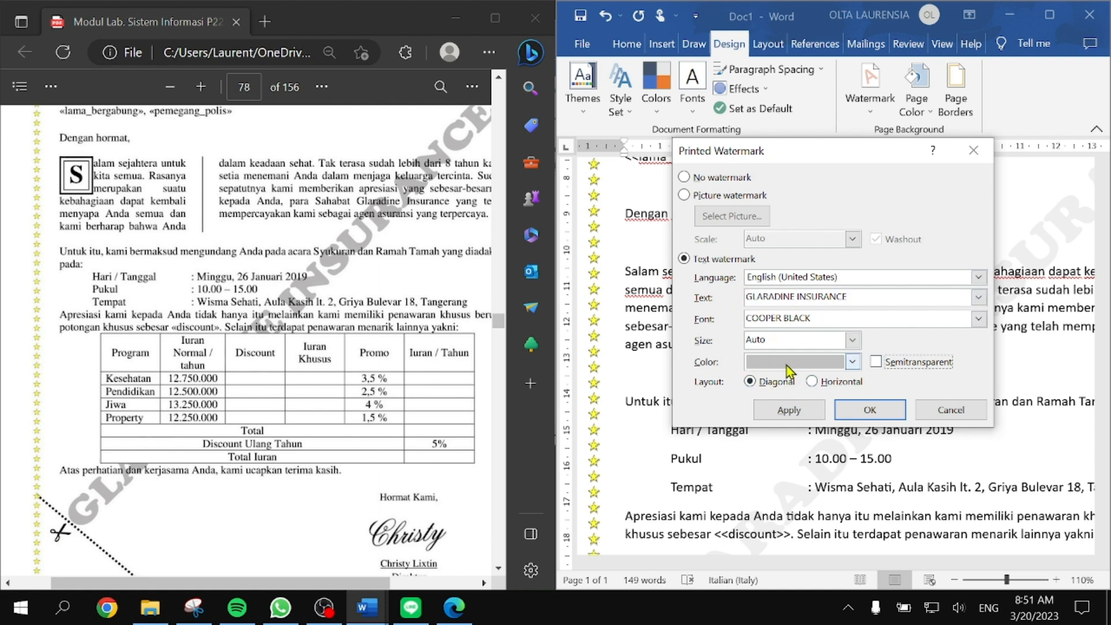
{"action": "left_click", "coordinate": [872, 409]}
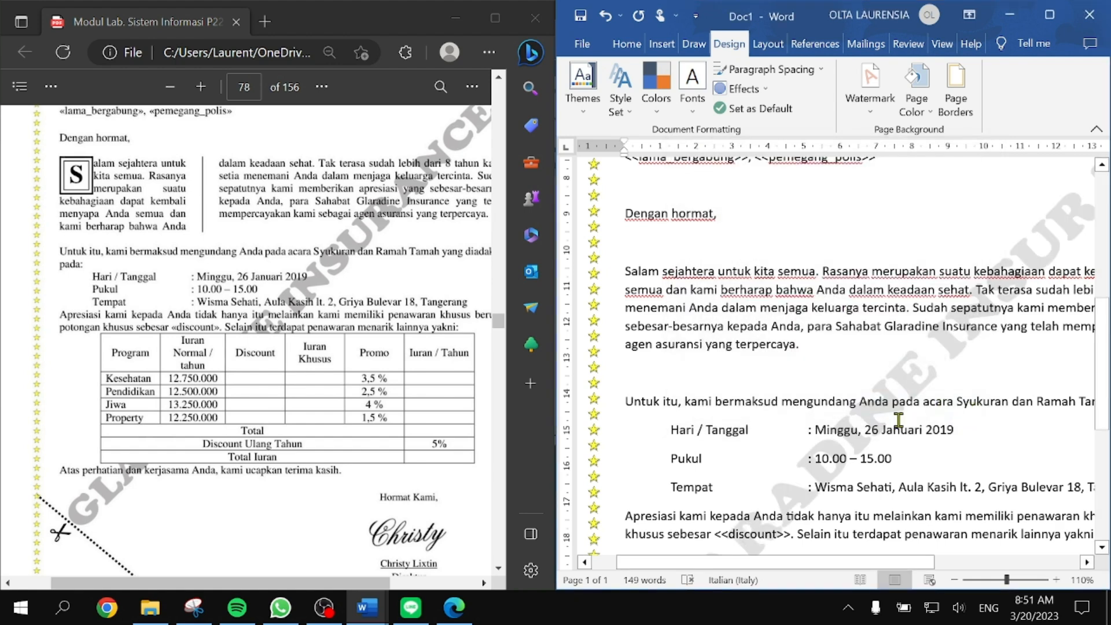
{"action": "scroll", "coordinate": [885, 417], "scroll_direction": "down", "scroll_amount": 2}
{"action": "scroll", "coordinate": [906, 440], "scroll_direction": "up", "scroll_amount": 2}
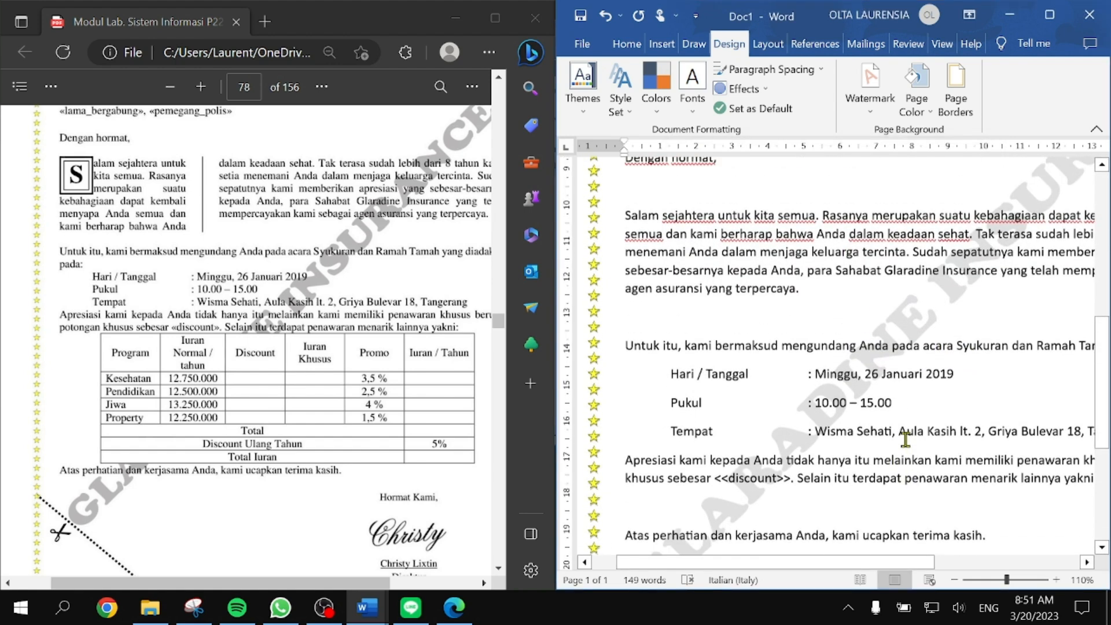
{"action": "scroll", "coordinate": [895, 446], "scroll_direction": "up", "scroll_amount": 1}
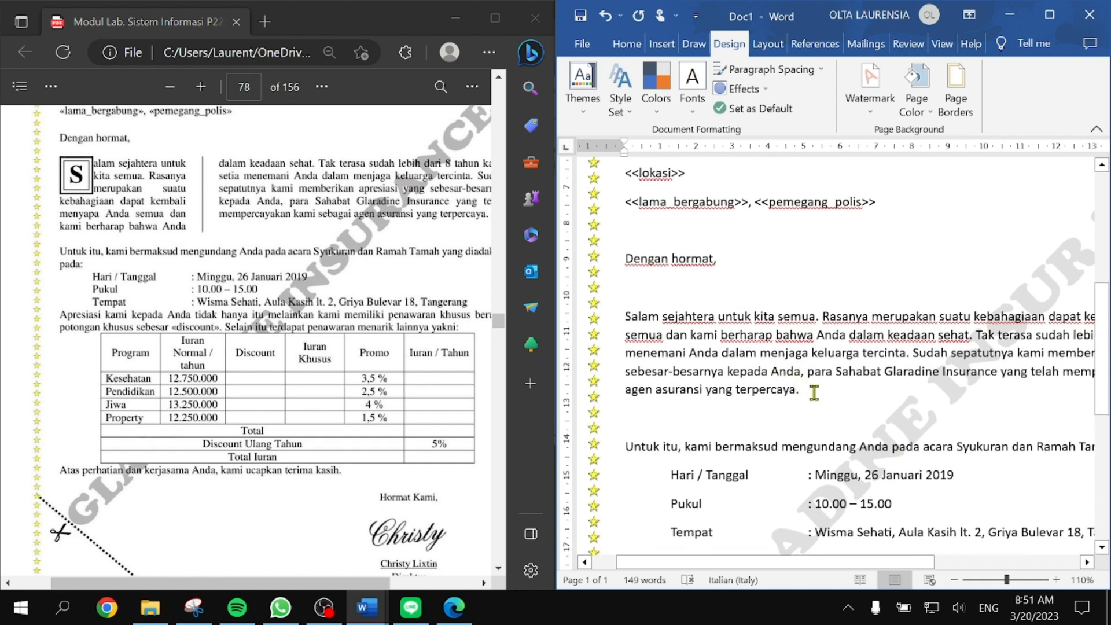
Step: Select the entire letter and set it in Times New Roman
{"action": "left_click_drag", "start_coordinate": [812, 393], "coordinate": [626, 318]}
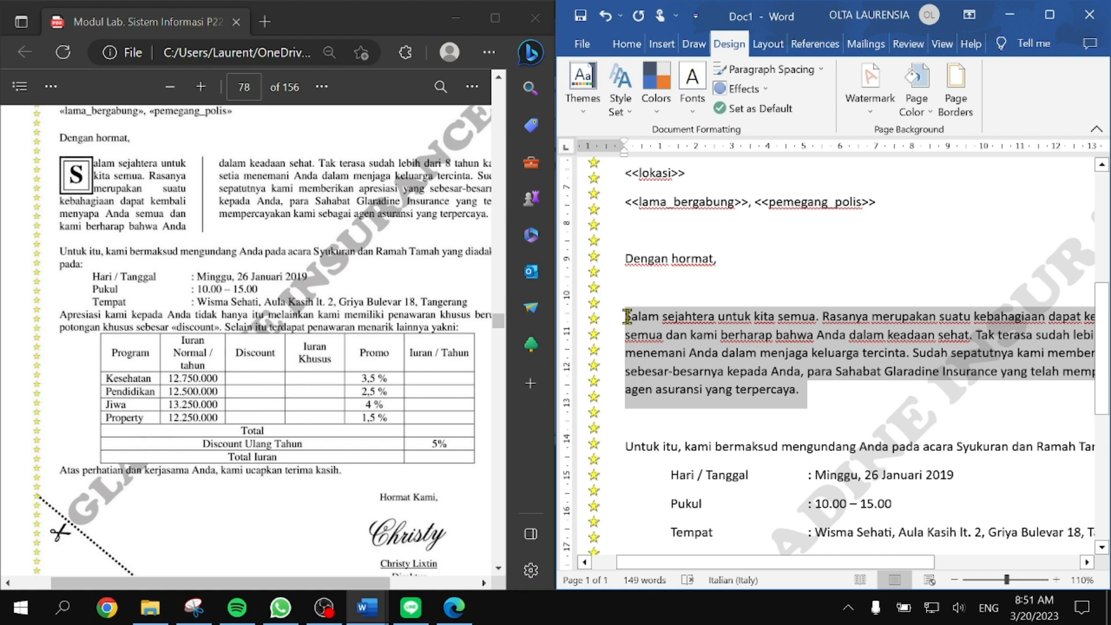
{"action": "left_click", "coordinate": [738, 373]}
{"action": "scroll", "coordinate": [752, 370], "scroll_direction": "up", "scroll_amount": 5}
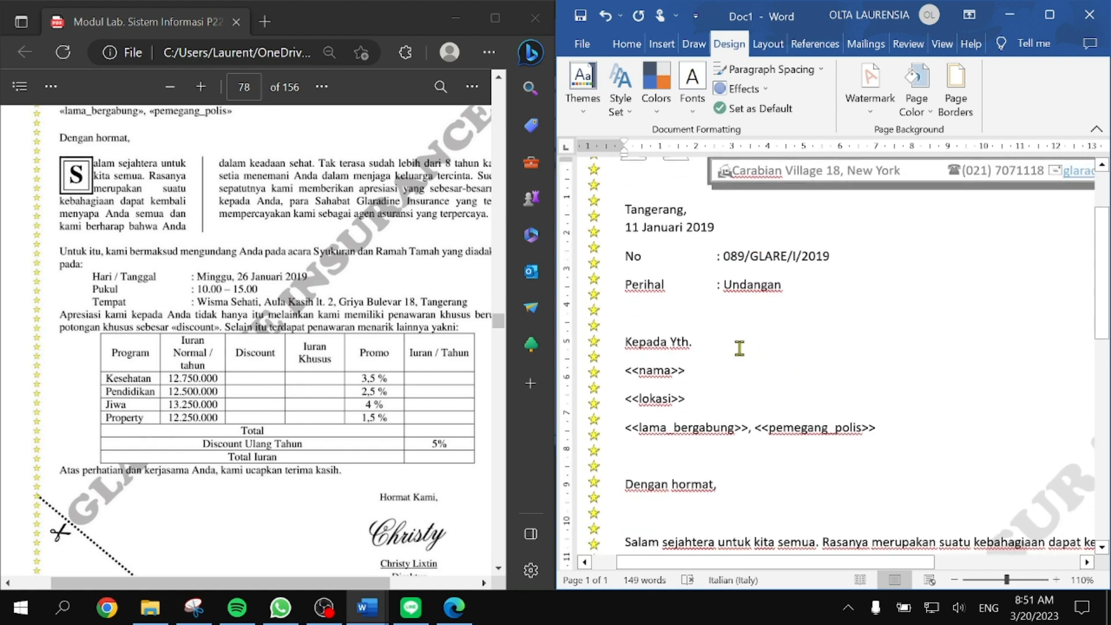
{"action": "left_click", "coordinate": [738, 347]}
{"action": "scroll", "coordinate": [778, 385], "scroll_direction": "down", "scroll_amount": 1}
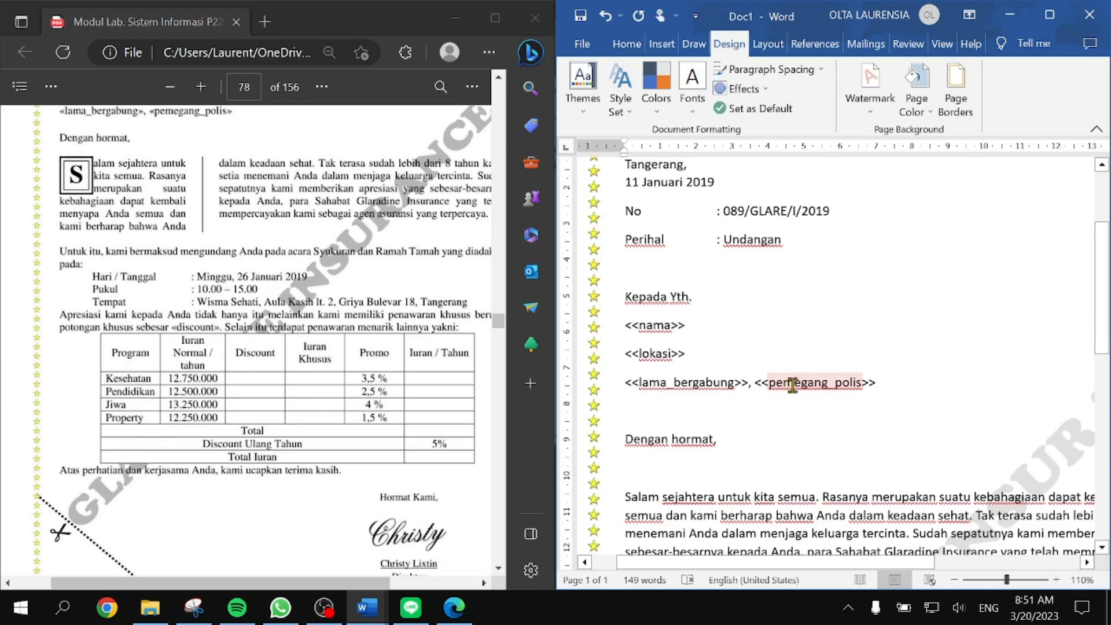
{"action": "key", "text": "ctrl+a"}
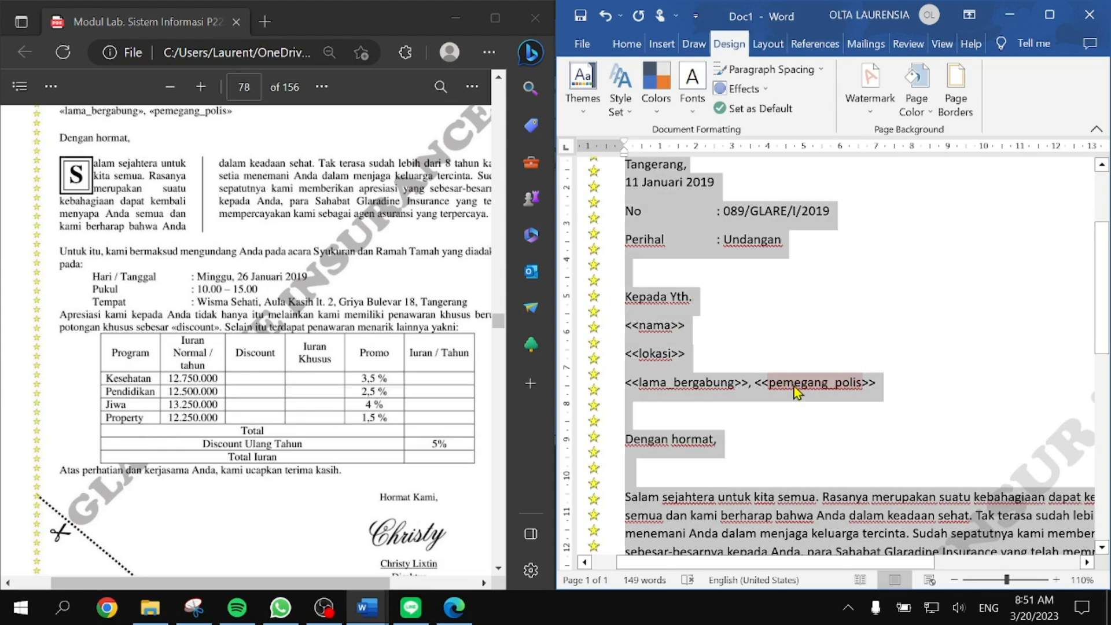
{"action": "left_click", "coordinate": [627, 45]}
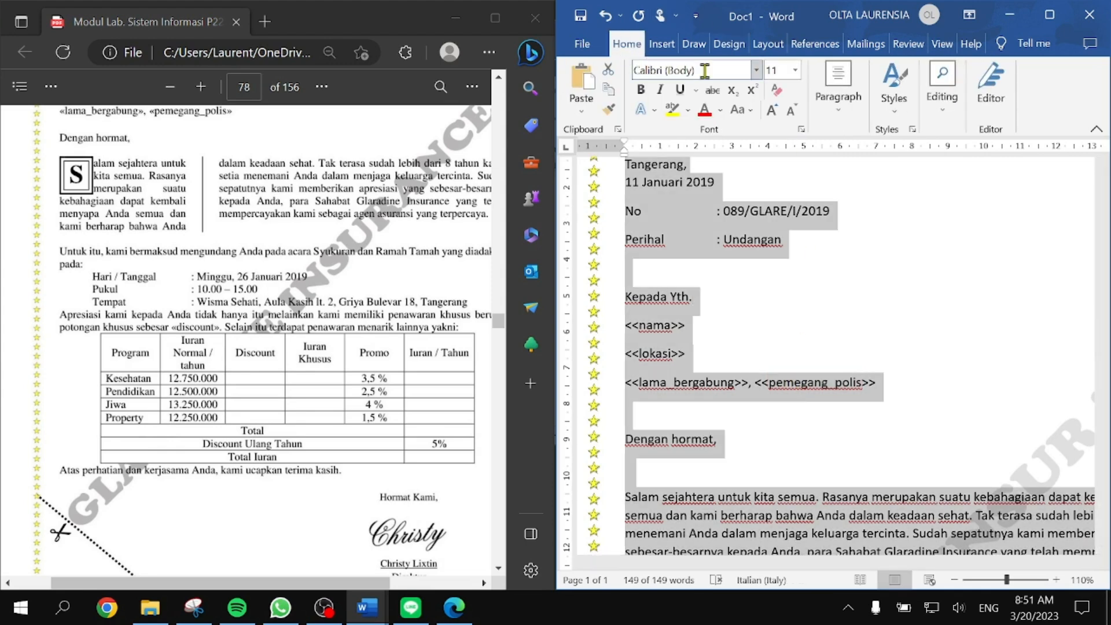
{"action": "left_click", "coordinate": [706, 75]}
{"action": "type", "text": "T"}
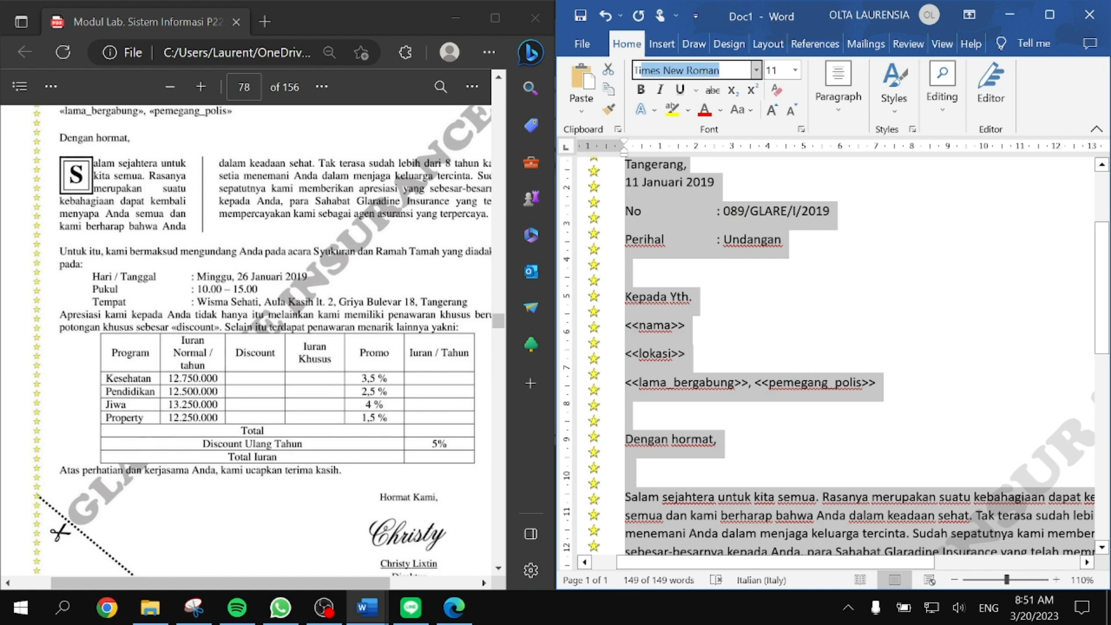
{"action": "type", "text": "ime"}
{"action": "key", "text": "Return"}
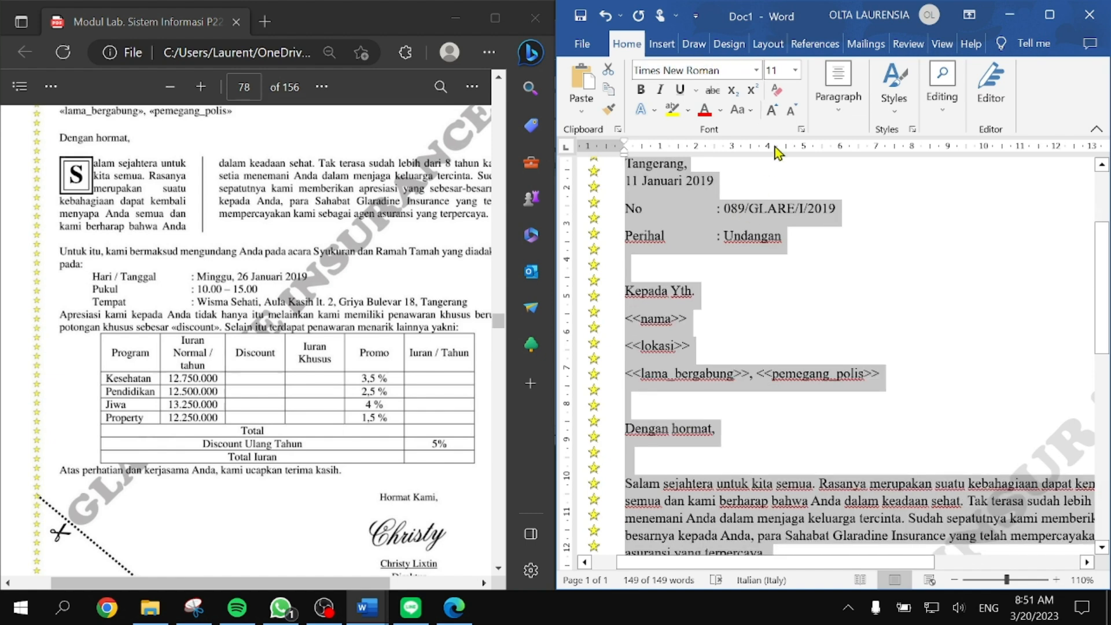
Step: Remove the space after each paragraph through the line spacing options
{"action": "left_click", "coordinate": [838, 87]}
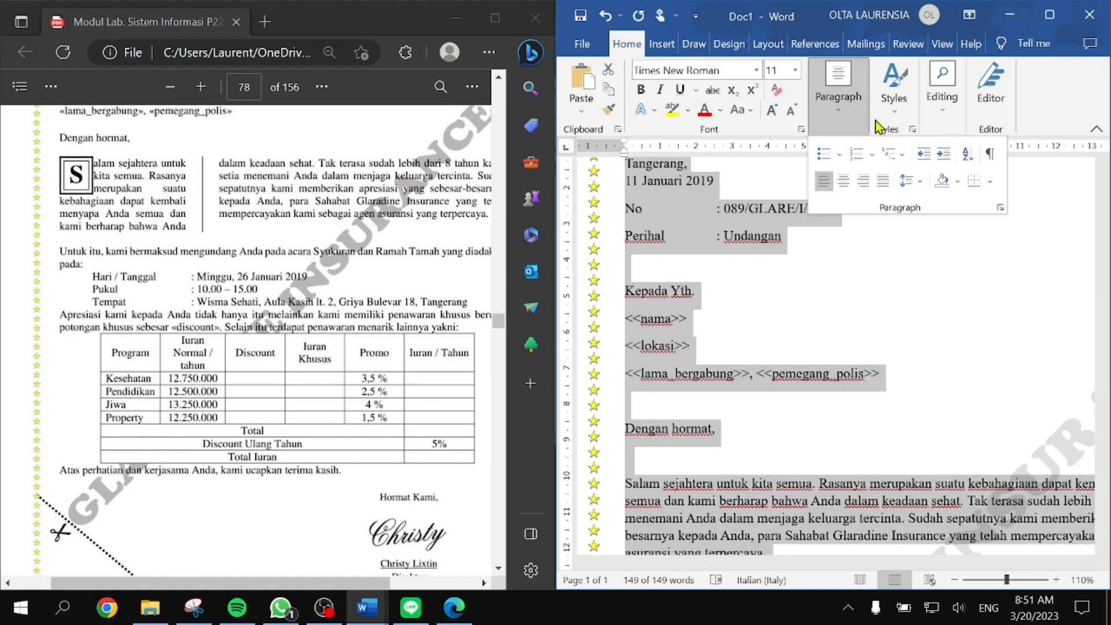
{"action": "left_click", "coordinate": [916, 190]}
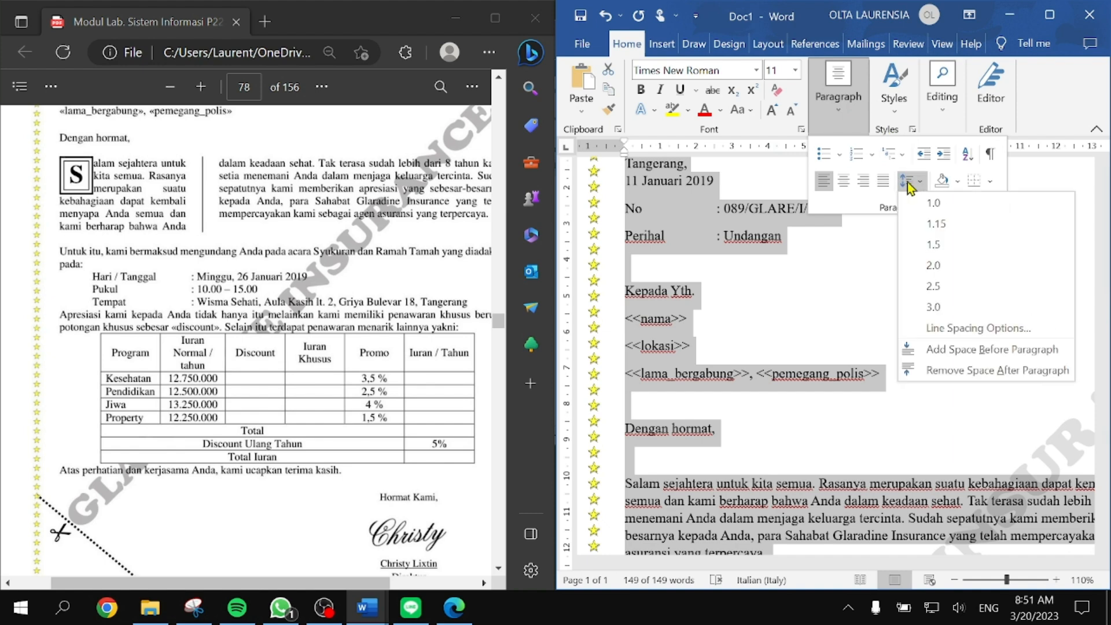
{"action": "left_click", "coordinate": [969, 370]}
{"action": "scroll", "coordinate": [761, 272], "scroll_direction": "up", "scroll_amount": 2}
{"action": "left_click", "coordinate": [677, 255]}
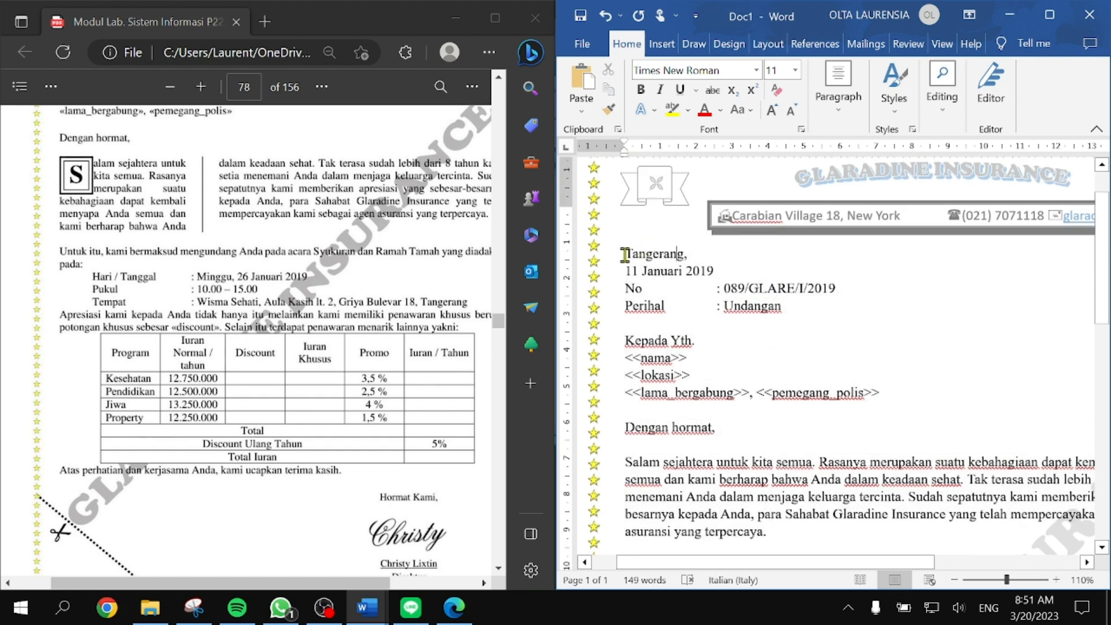
Step: Join the date onto the Tangerang line and right-align it
{"action": "key", "text": "Delete"}
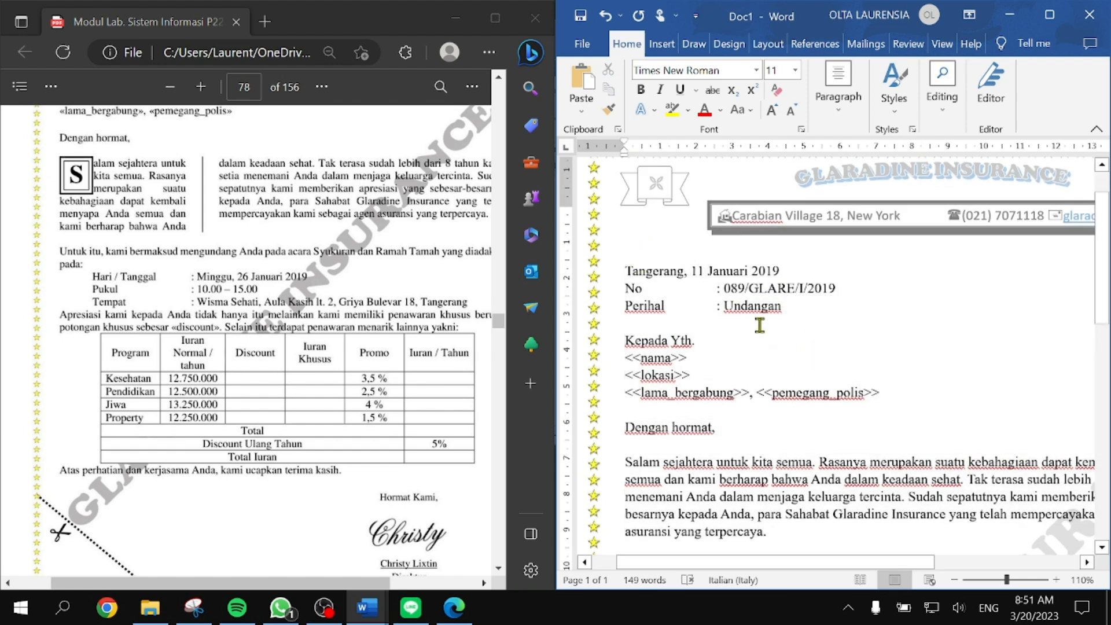
{"action": "left_click_drag", "start_coordinate": [625, 341], "coordinate": [654, 341]}
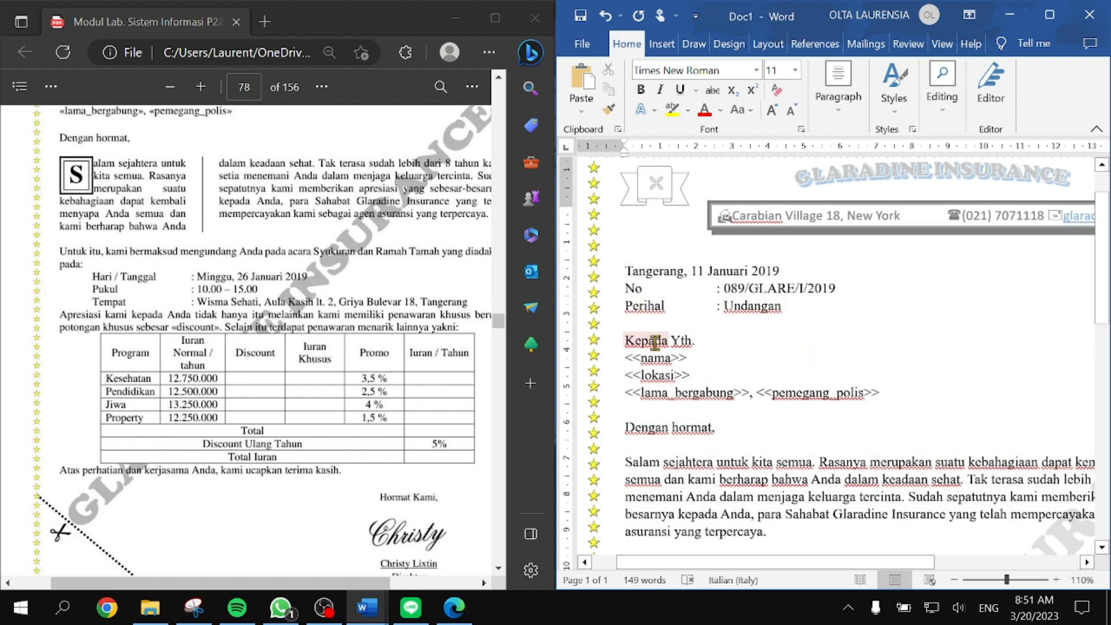
{"action": "key", "text": "ctrl+r"}
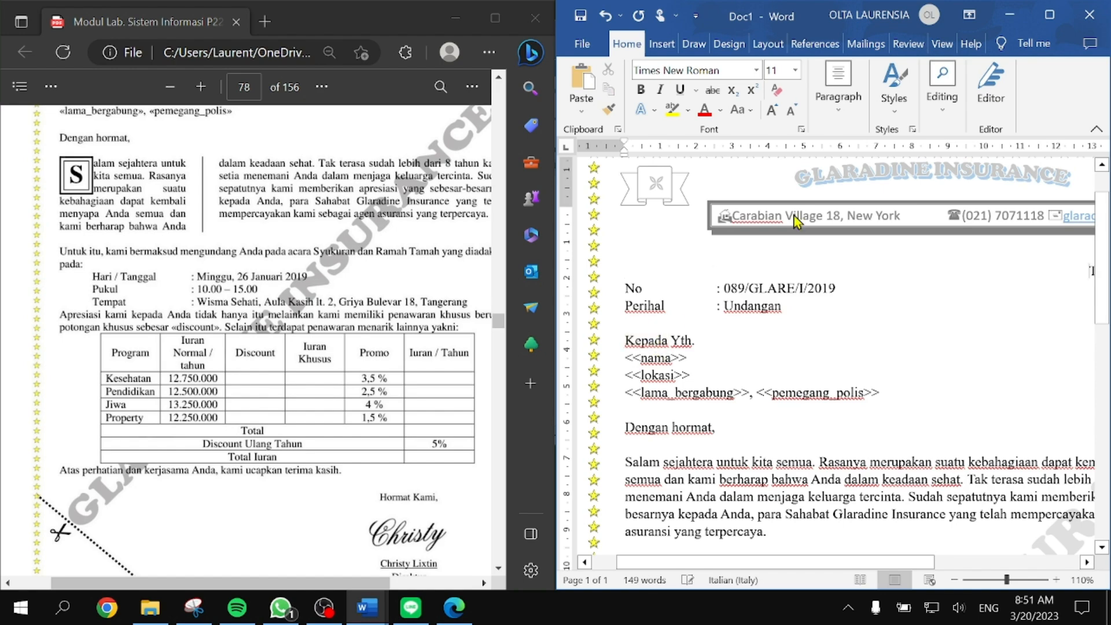
{"action": "left_click", "coordinate": [1049, 15]}
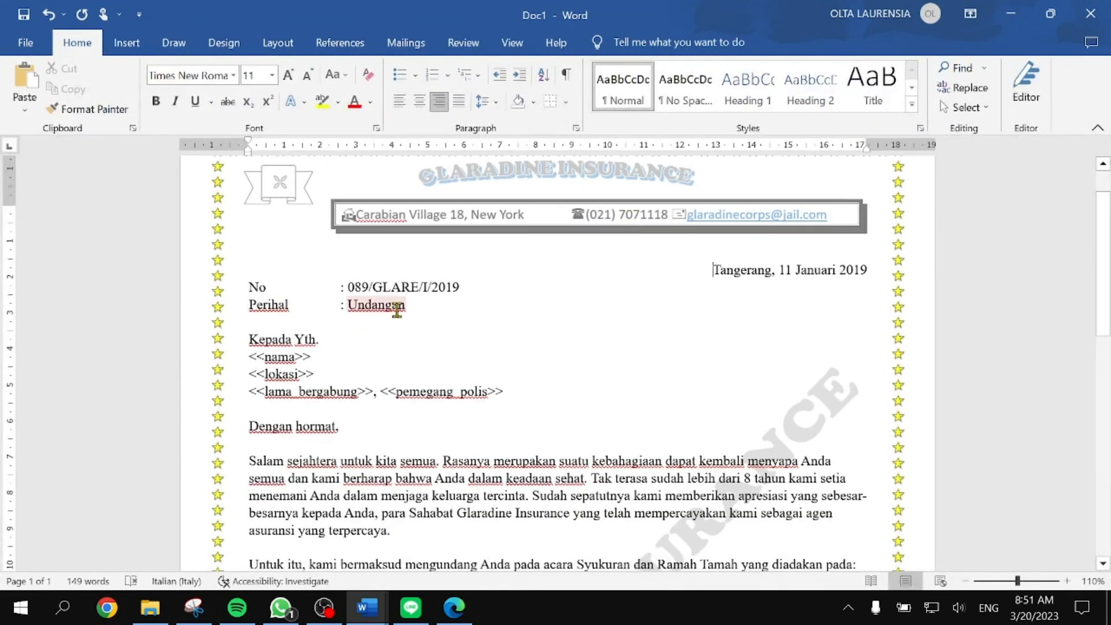
Step: Delete the reference number 089/GLARE/I/2019 and begin typing the <<no>> placeholder in its place
{"action": "left_click_drag", "start_coordinate": [463, 287], "coordinate": [351, 289]}
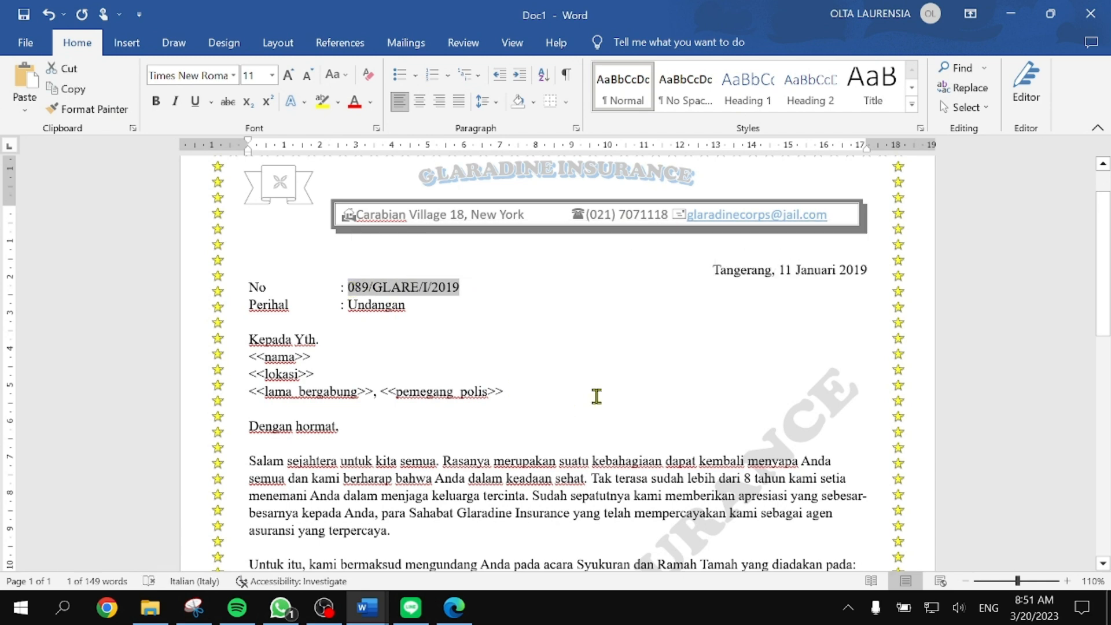
{"action": "key", "text": "Delete"}
{"action": "key", "text": "super+Right"}
{"action": "scroll", "coordinate": [270, 329], "scroll_direction": "up", "scroll_amount": 3}
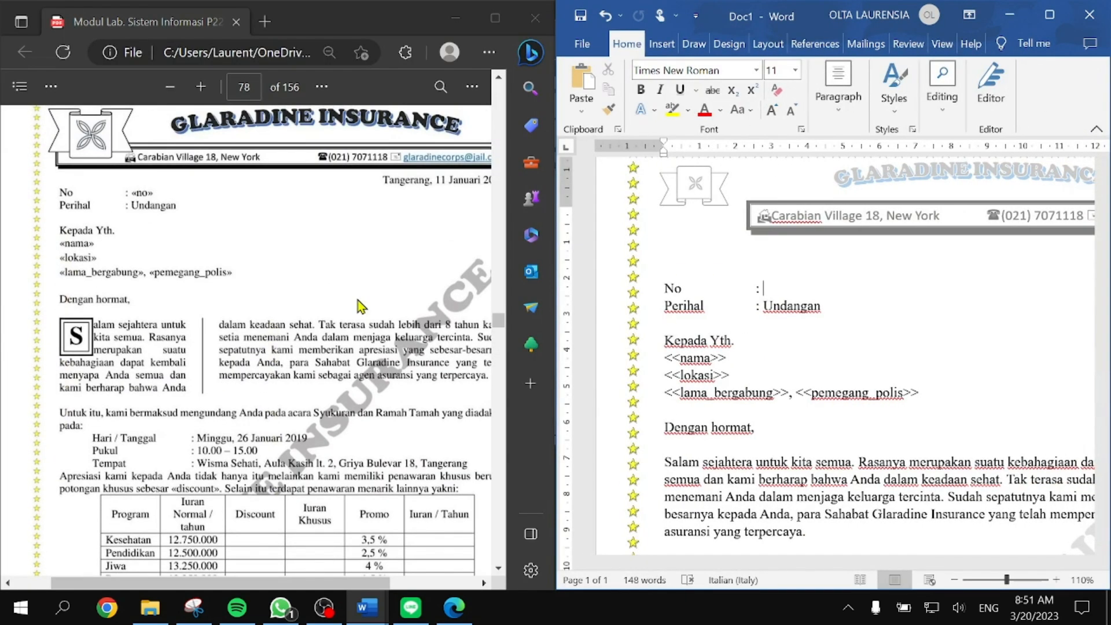
{"action": "type", "text": "<<no>>"}
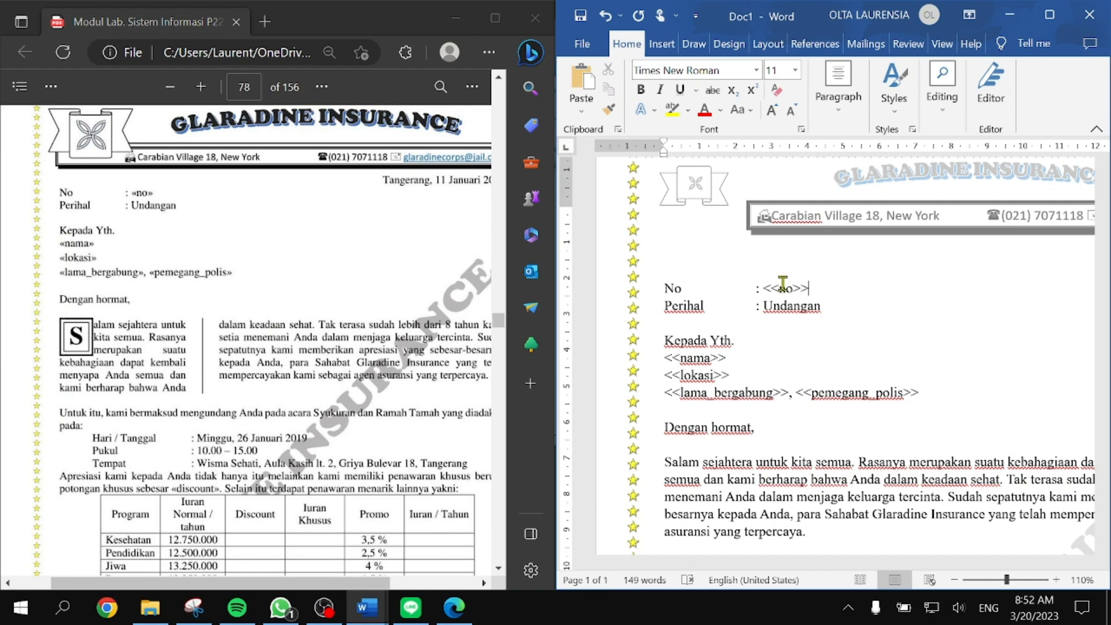
{"action": "scroll", "coordinate": [816, 339], "scroll_direction": "down", "scroll_amount": 7}
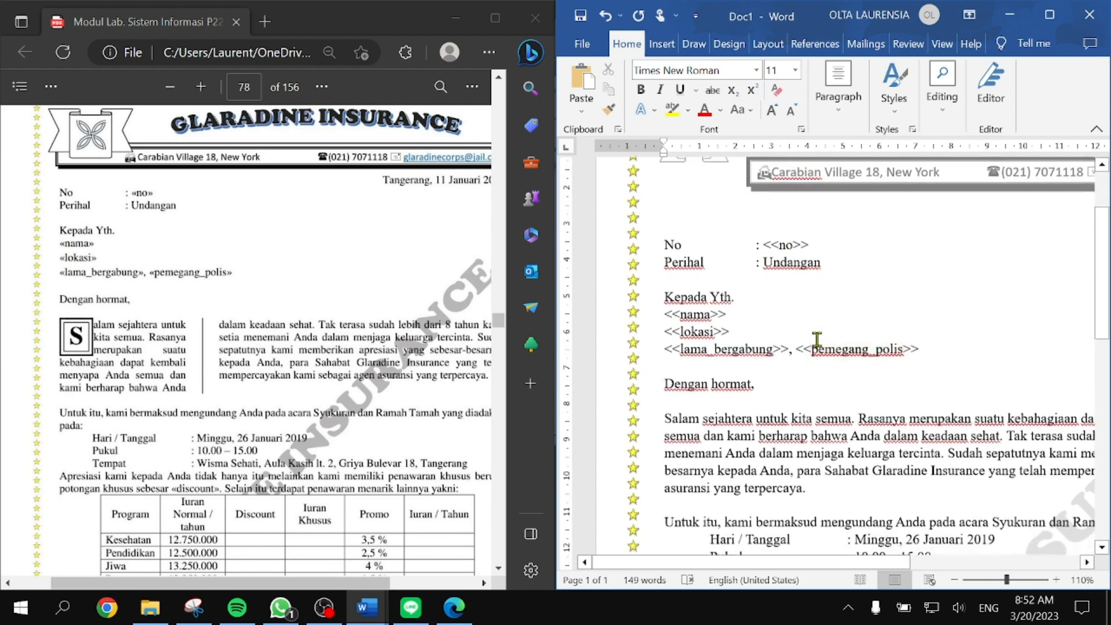
{"action": "scroll", "coordinate": [820, 333], "scroll_direction": "up", "scroll_amount": 2}
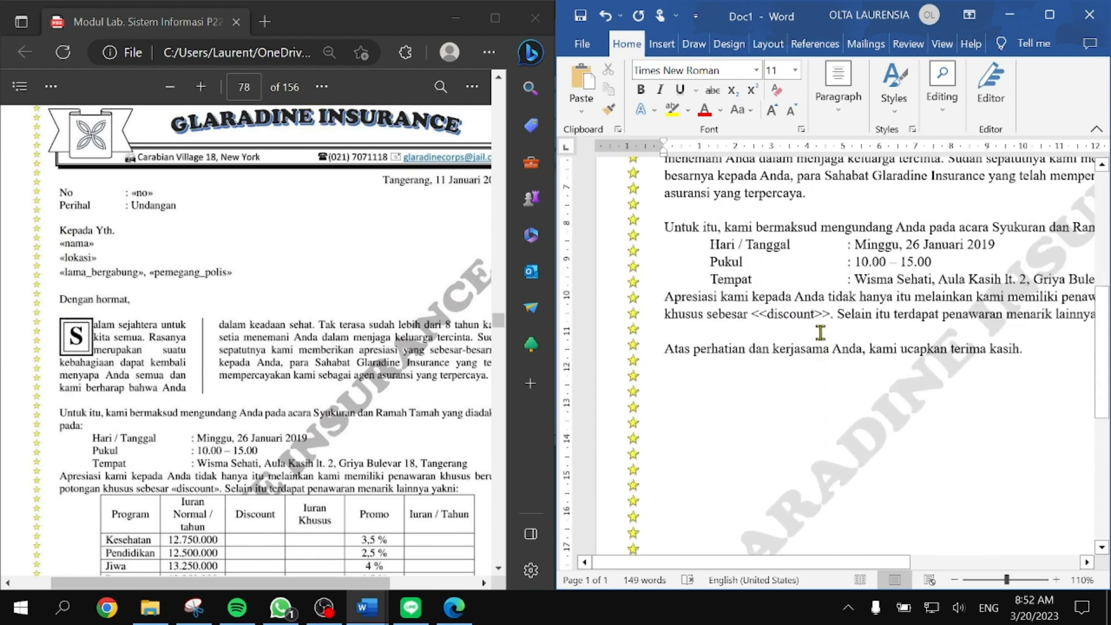
{"action": "left_click_drag", "start_coordinate": [702, 313], "coordinate": [1044, 354]}
Step: Maximise Word and remove the leading indents before the Pukul and Hari / Tanggal lines
{"action": "scroll", "coordinate": [1044, 354], "scroll_direction": "right", "scroll_amount": 5}
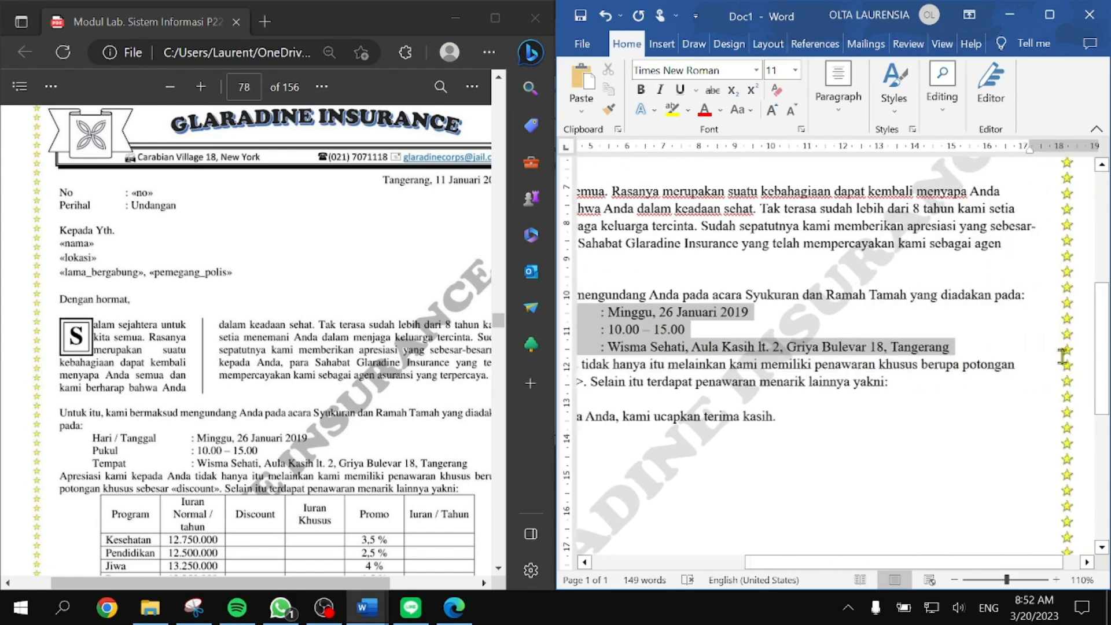
{"action": "left_click", "coordinate": [1056, 4]}
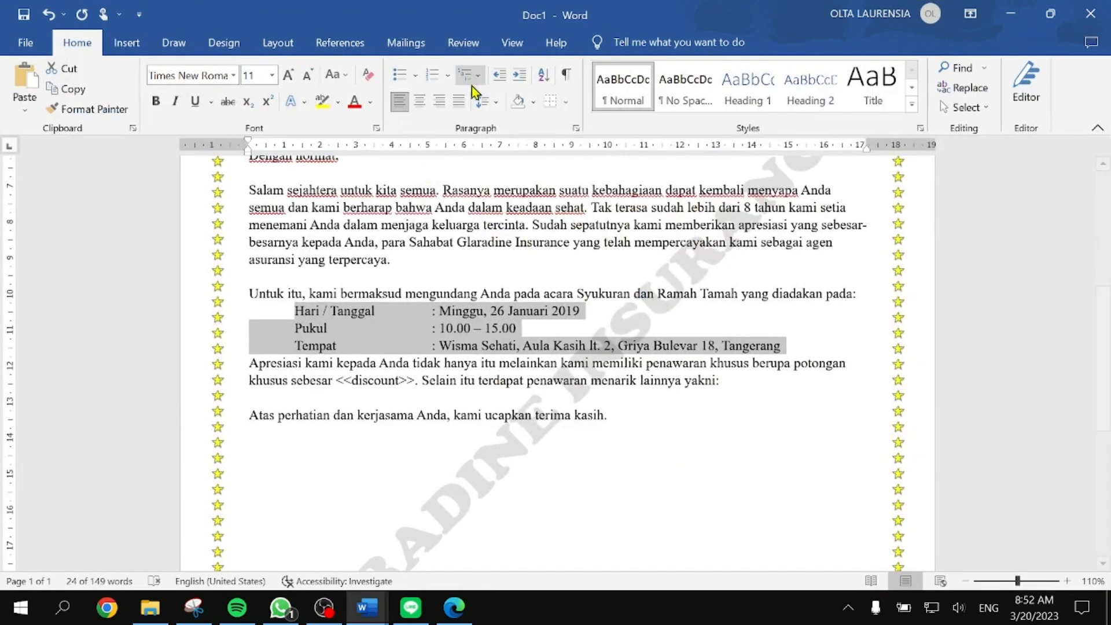
{"action": "left_click", "coordinate": [337, 289]}
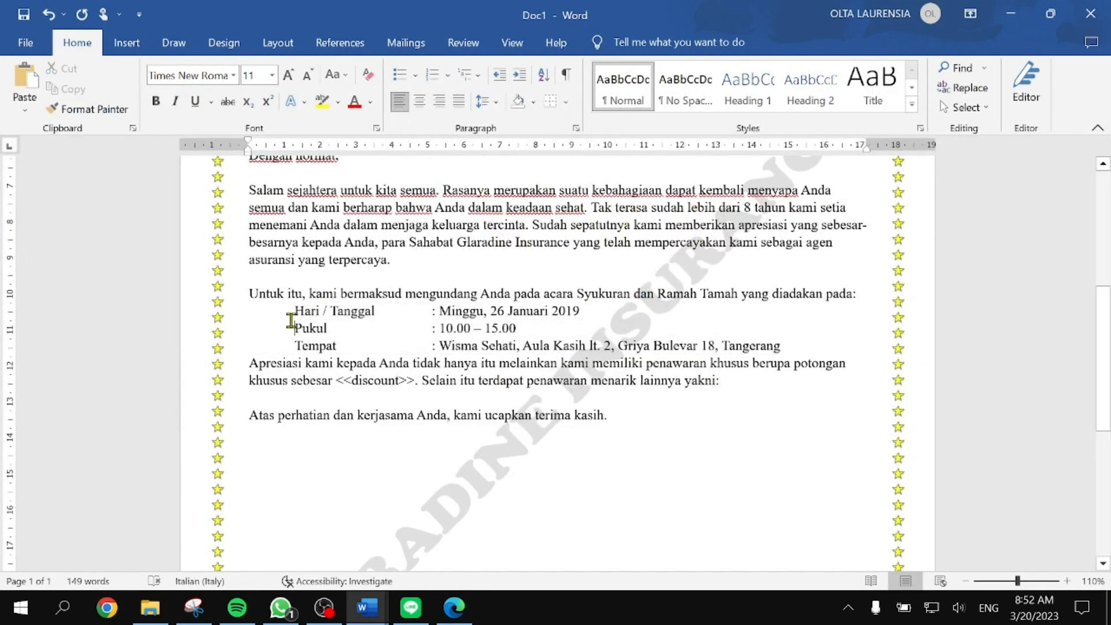
{"action": "left_click", "coordinate": [294, 328]}
{"action": "key", "text": "BackSpace"}
{"action": "left_click", "coordinate": [294, 310]}
{"action": "key", "text": "BackSpace"}
Step: Delete the extra tabs before the colons on the Tempat, Hari / Tanggal and Pukul lines
{"action": "left_click", "coordinate": [294, 345]}
{"action": "key", "text": "BackSpace"}
{"action": "left_click", "coordinate": [384, 311]}
{"action": "key", "text": "BackSpace"}
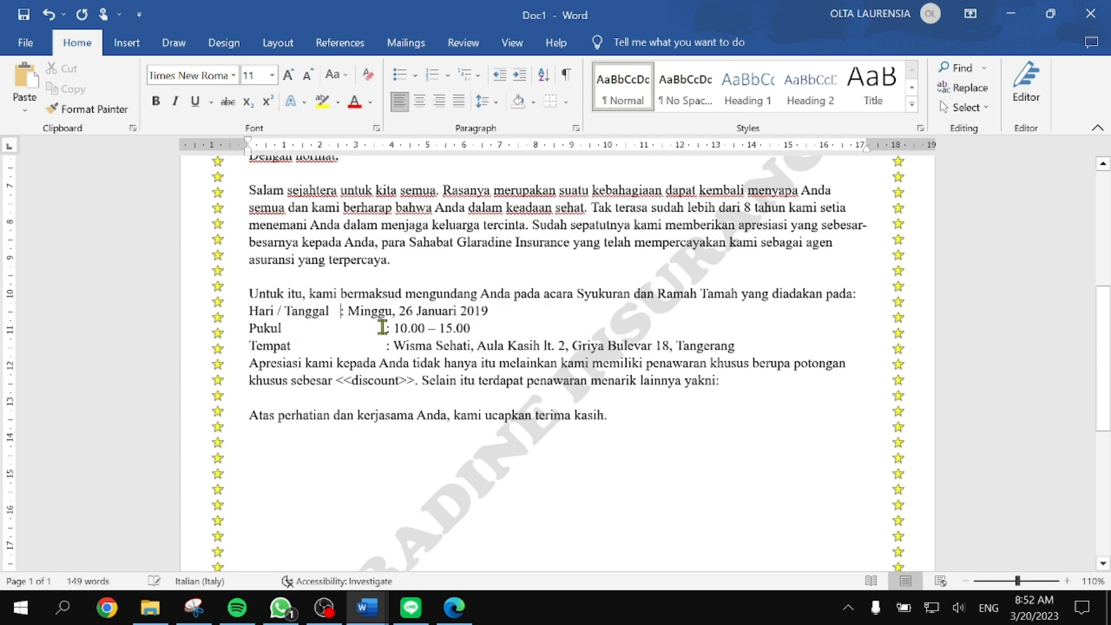
{"action": "left_click", "coordinate": [384, 328]}
{"action": "key", "text": "BackSpace"}
{"action": "left_click", "coordinate": [384, 345]}
{"action": "key", "text": "BackSpace"}
{"action": "left_click", "coordinate": [340, 345]}
{"action": "key", "text": "BackSpace"}
{"action": "left_click", "coordinate": [342, 328]}
{"action": "key", "text": "BackSpace"}
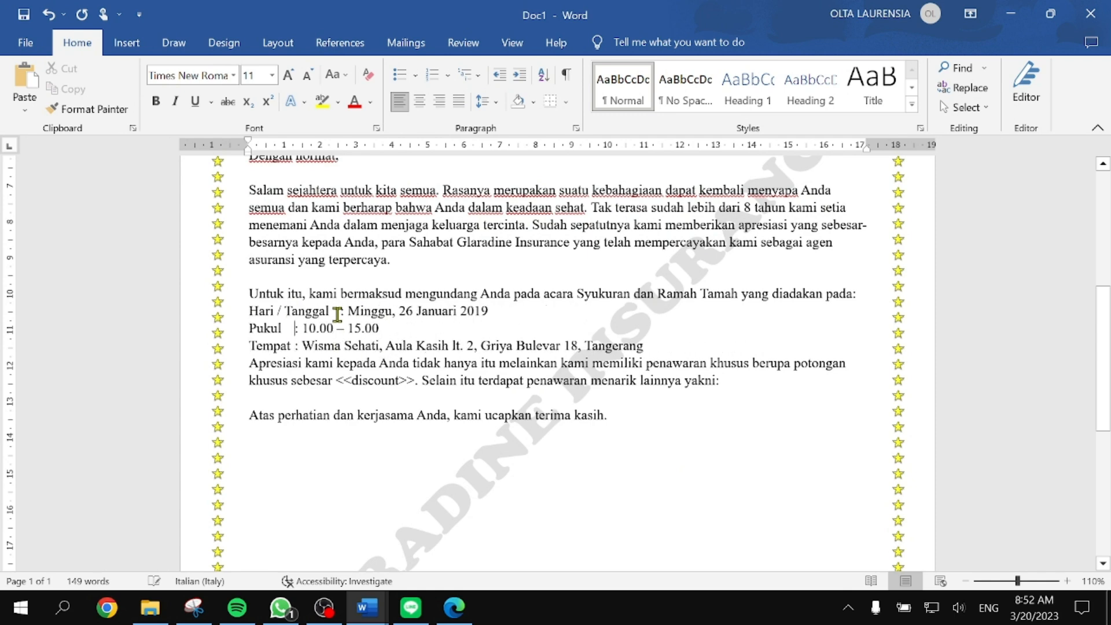
{"action": "left_click", "coordinate": [341, 311]}
{"action": "key", "text": "BackSpace"}
Step: Indent the three event detail lines further to the right
{"action": "scroll", "coordinate": [328, 355], "scroll_direction": "up", "scroll_amount": 4}
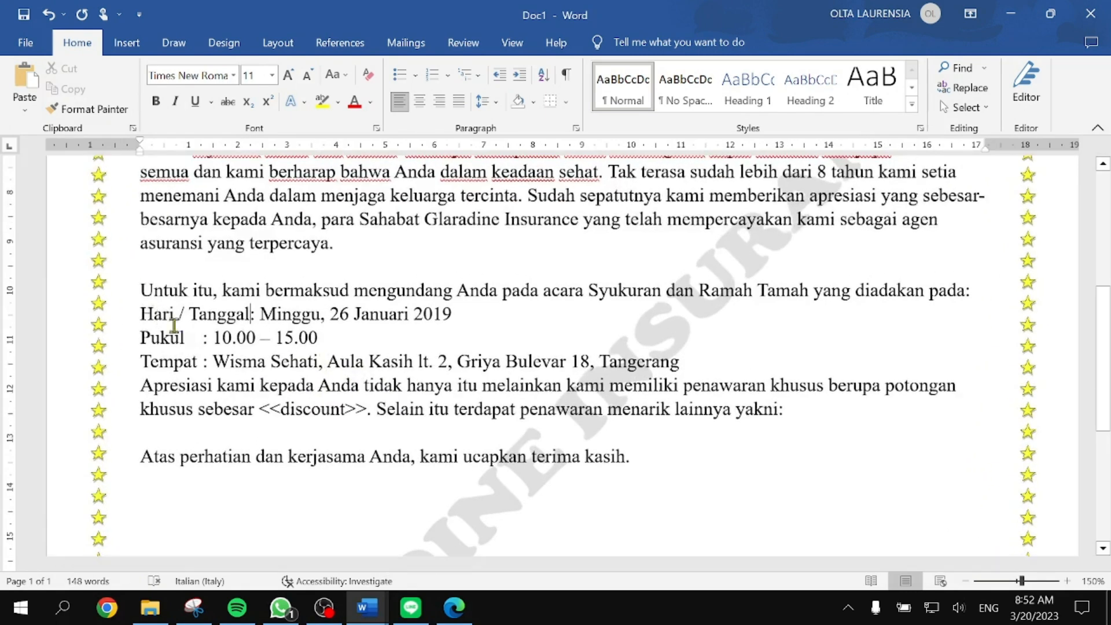
{"action": "left_click_drag", "start_coordinate": [142, 313], "coordinate": [676, 350]}
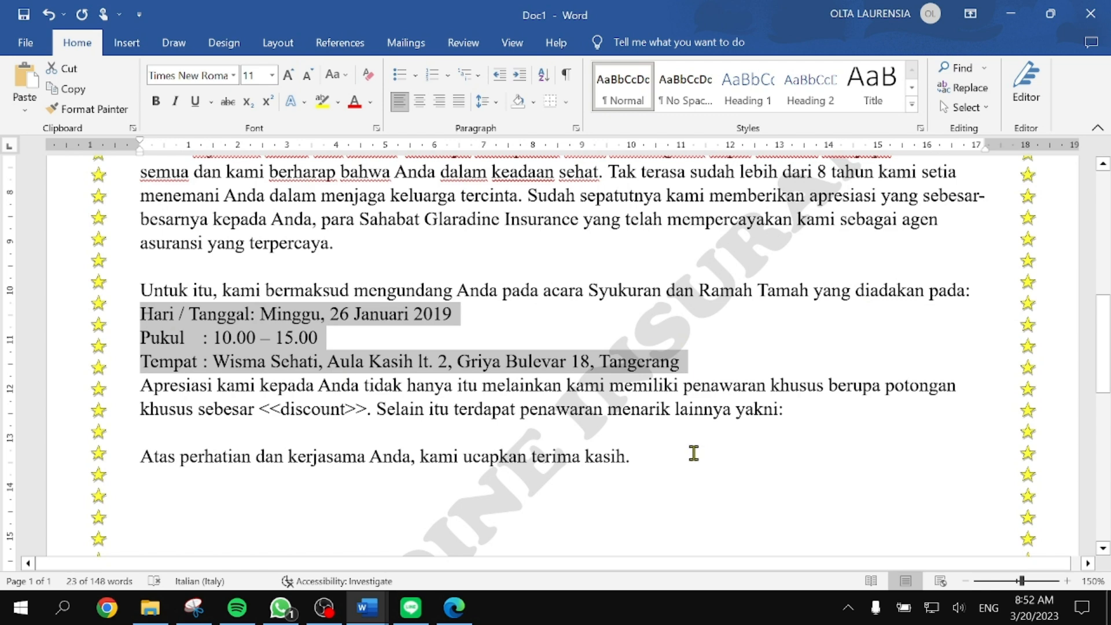
{"action": "key", "text": "Tab"}
{"action": "key", "text": "Tab"}
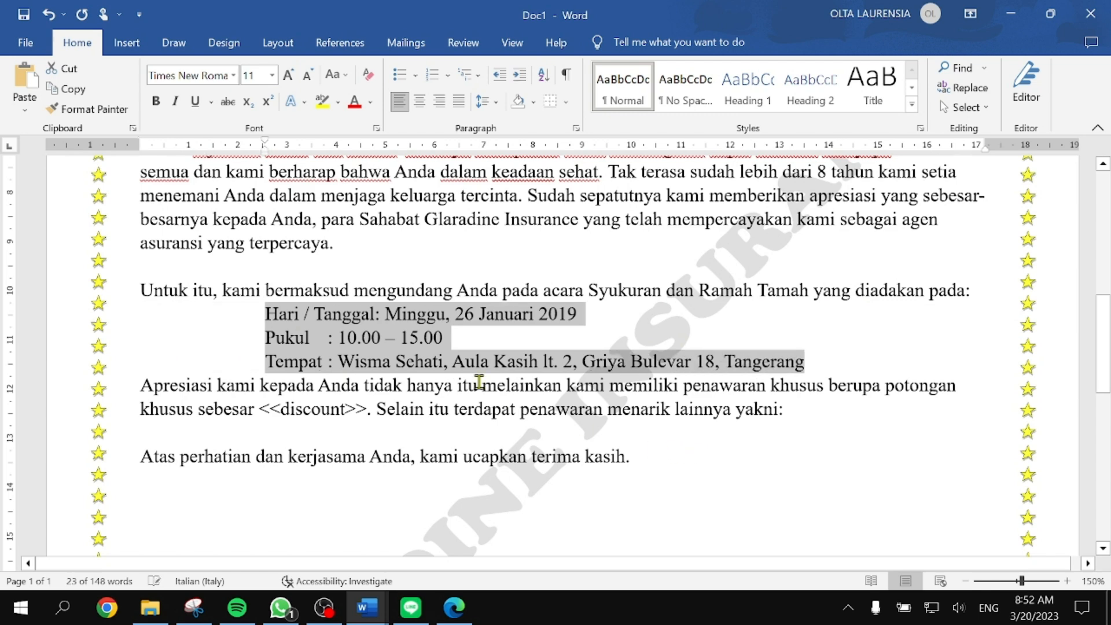
{"action": "left_click", "coordinate": [375, 318]}
Step: Insert a tab before each colon so the Hari / Tanggal, Pukul and Tempat colons align
{"action": "scroll", "coordinate": [428, 372], "scroll_direction": "up", "scroll_amount": 7}
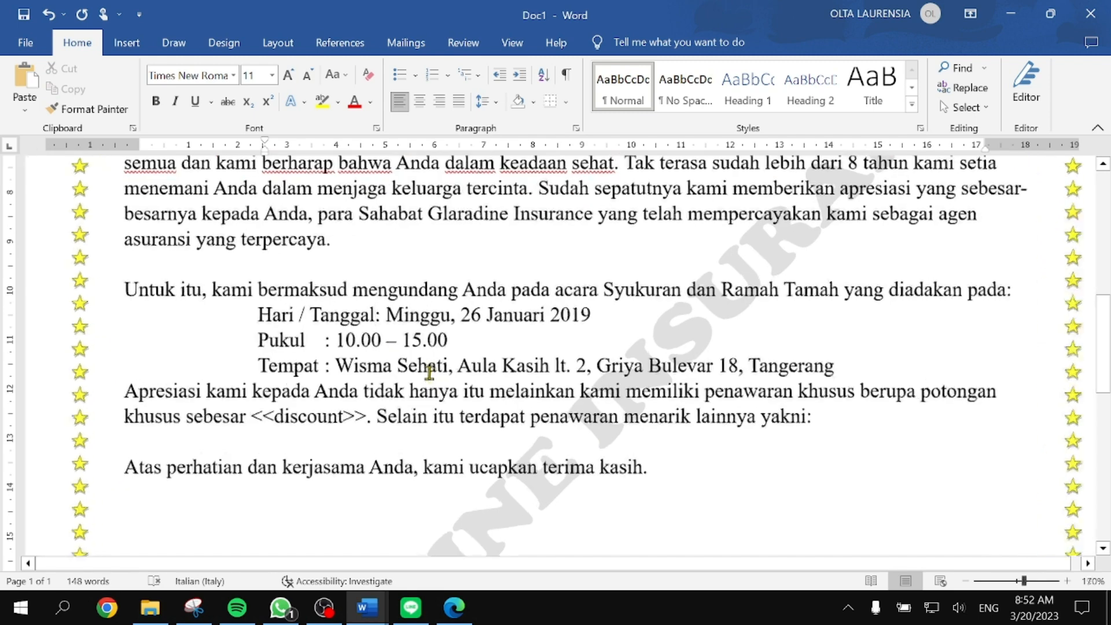
{"action": "key", "text": "Tab"}
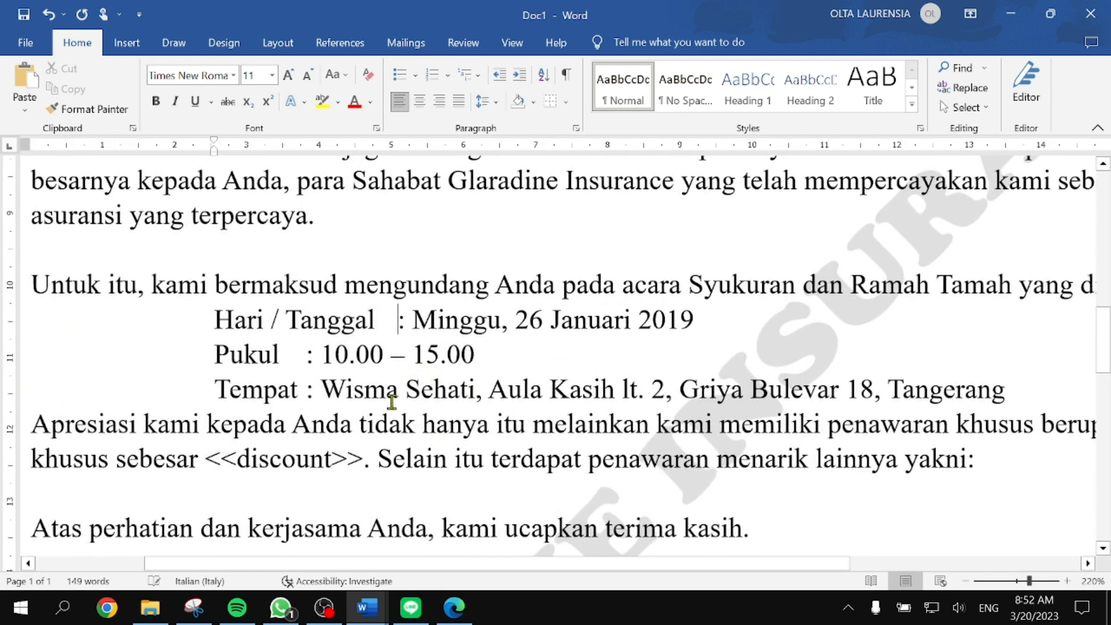
{"action": "left_click", "coordinate": [311, 354]}
{"action": "key", "text": "Tab"}
{"action": "left_click", "coordinate": [303, 389]}
{"action": "key", "text": "Tab"}
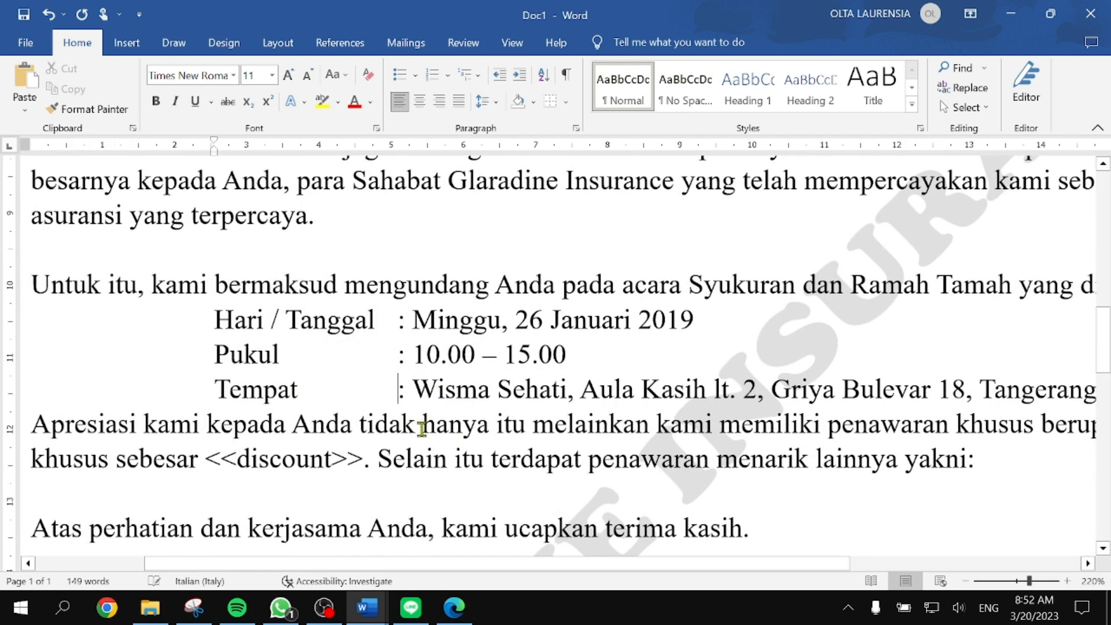
Step: Snap Word beside the PDF with the caret on the empty line below 'yakni:'
{"action": "scroll", "coordinate": [716, 413], "scroll_direction": "down", "scroll_amount": 9, "text": "ctrl"}
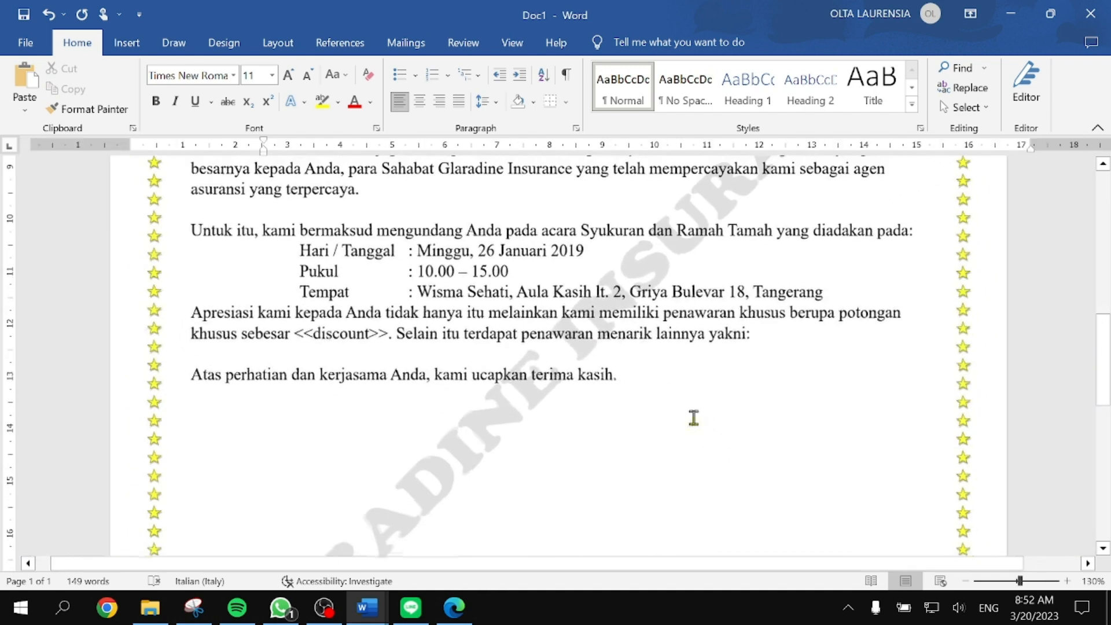
{"action": "left_click", "coordinate": [544, 354]}
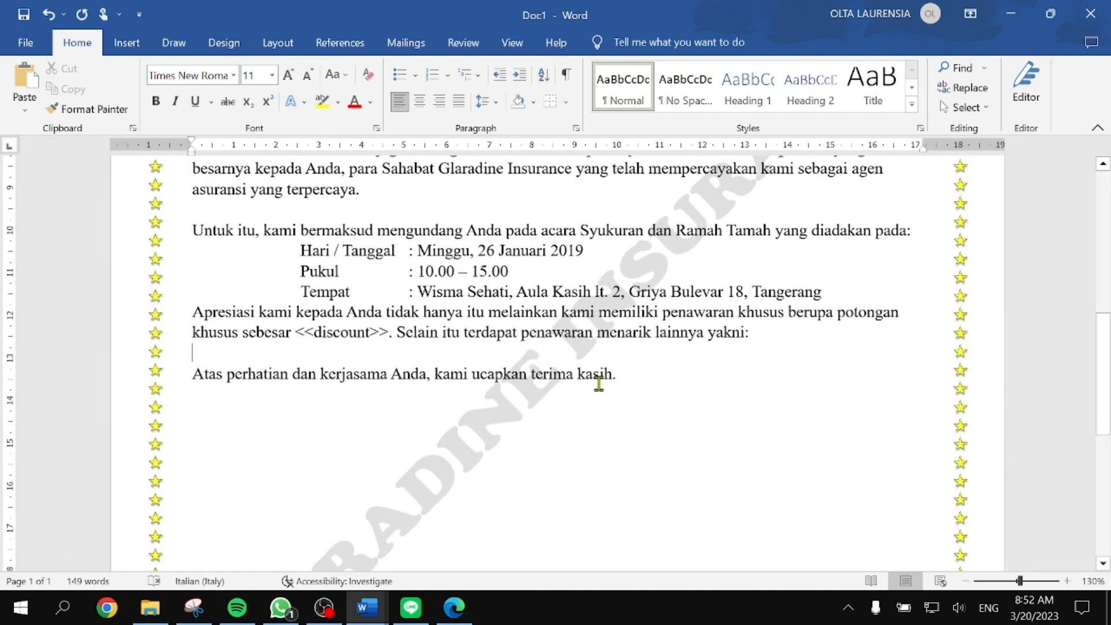
{"action": "key", "text": "super+Right"}
{"action": "scroll", "coordinate": [405, 382], "scroll_direction": "down", "scroll_amount": 5}
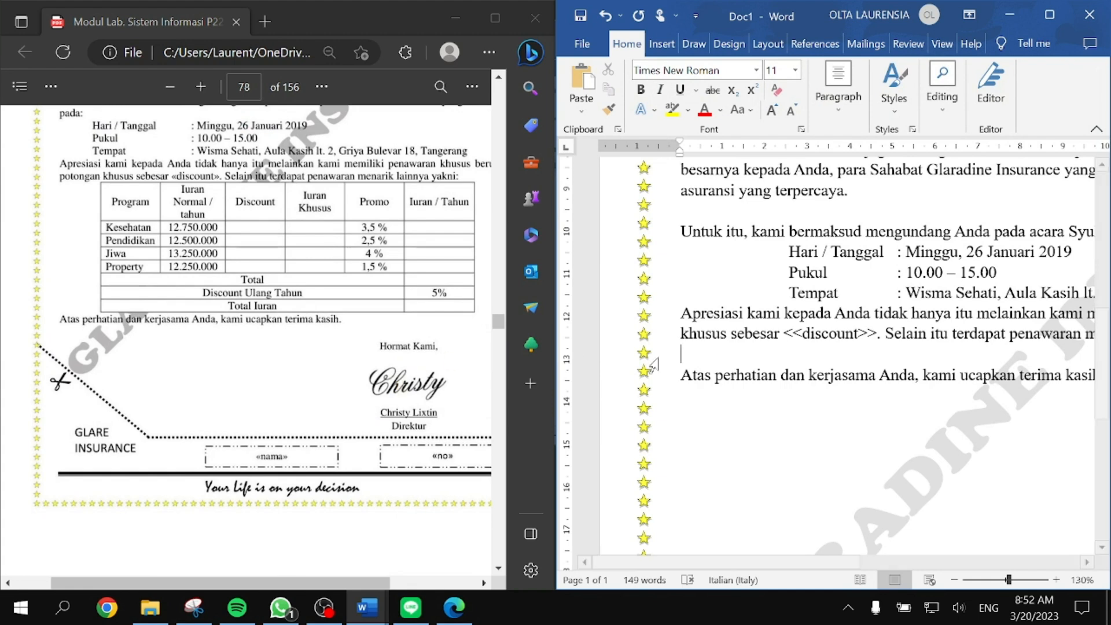
Step: Insert a 6 by 8 table and type Program and the program names in column 1
{"action": "scroll", "coordinate": [904, 360], "scroll_direction": "right", "scroll_amount": 3}
{"action": "scroll", "coordinate": [905, 360], "scroll_direction": "left", "scroll_amount": 2}
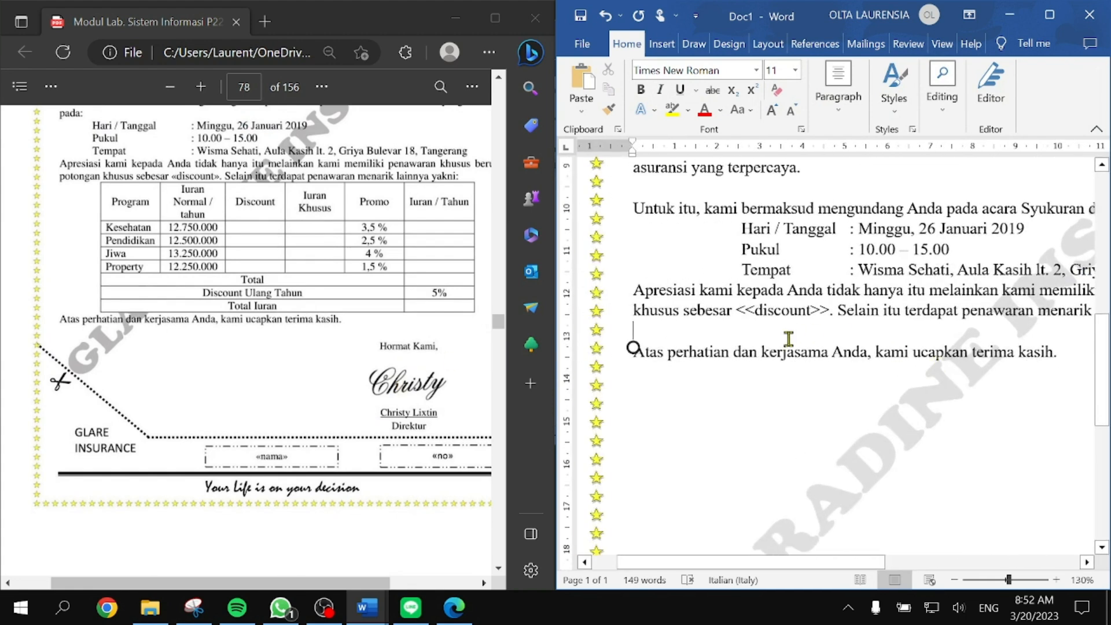
{"action": "left_click", "coordinate": [662, 44]}
{"action": "left_click", "coordinate": [628, 104]}
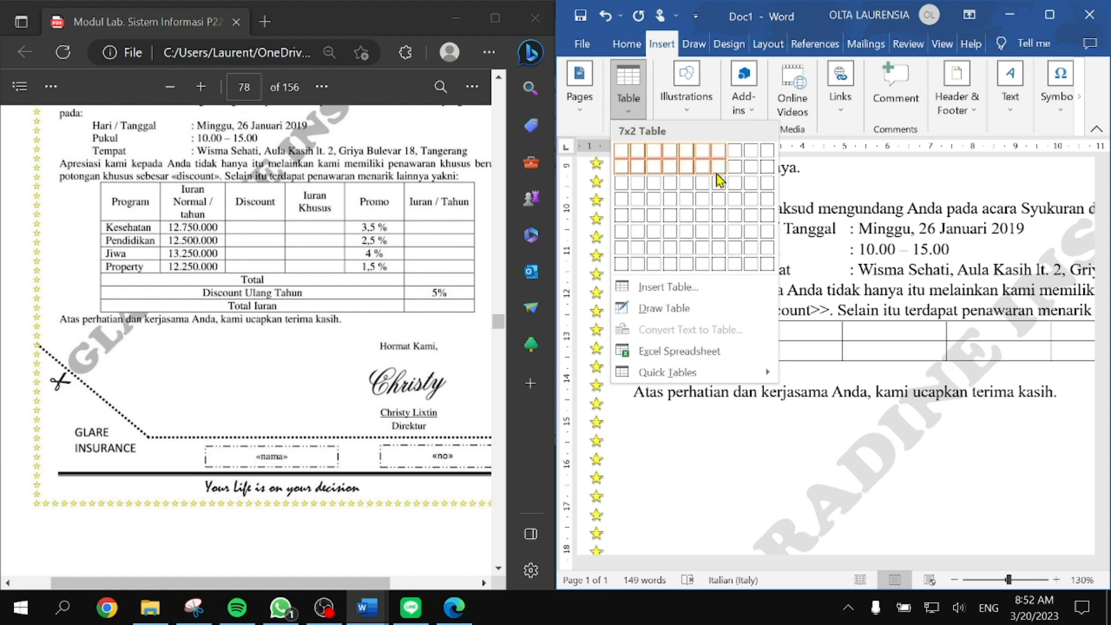
{"action": "left_click", "coordinate": [703, 265]}
{"action": "type", "text": "P"}
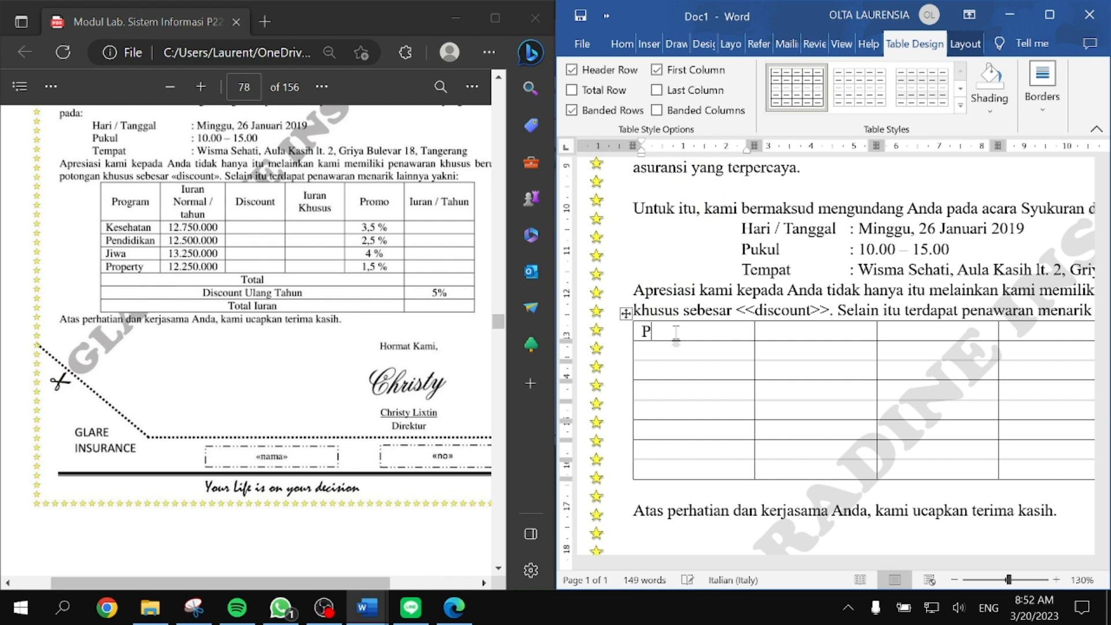
{"action": "type", "text": "rogram"}
{"action": "type", "text": "Pendidi"}
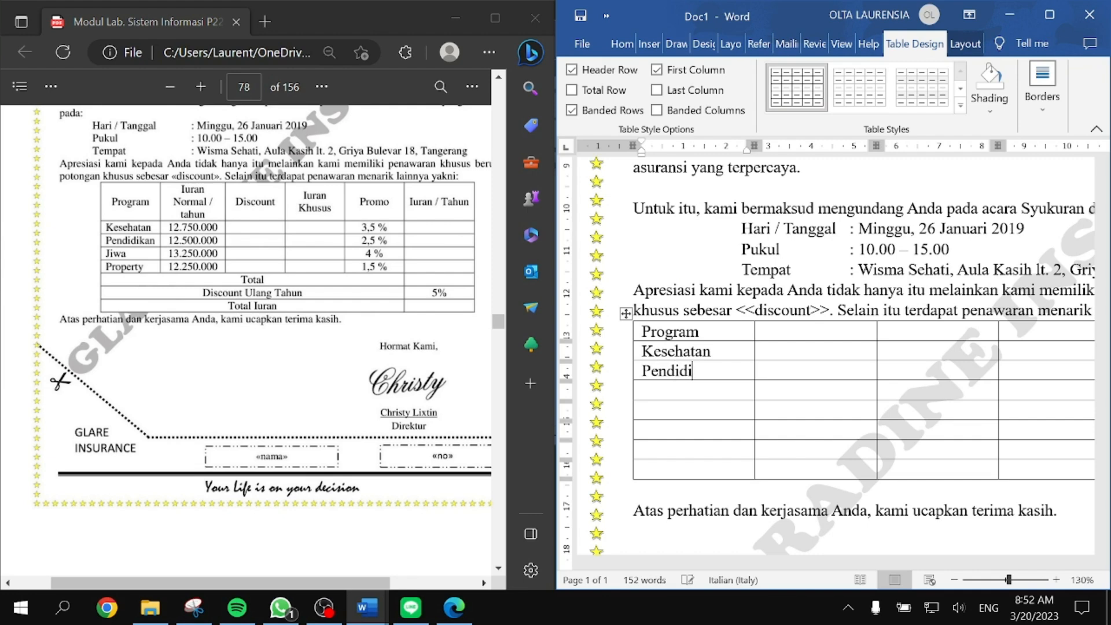
{"action": "type", "text": "Property"}
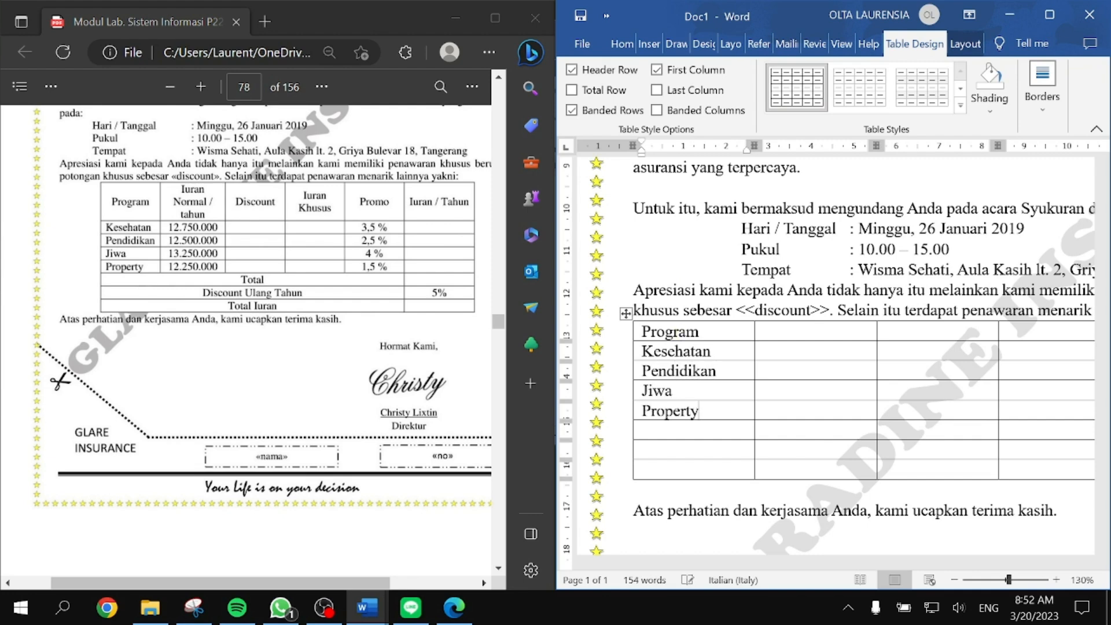
Step: Type the headings Iuran Normal / tahun, Discount, Iuran Khusus, Promo and Iuran / tahun
{"action": "left_click", "coordinate": [784, 330]}
{"action": "type", "text": "Iuran Normal / tahun"}
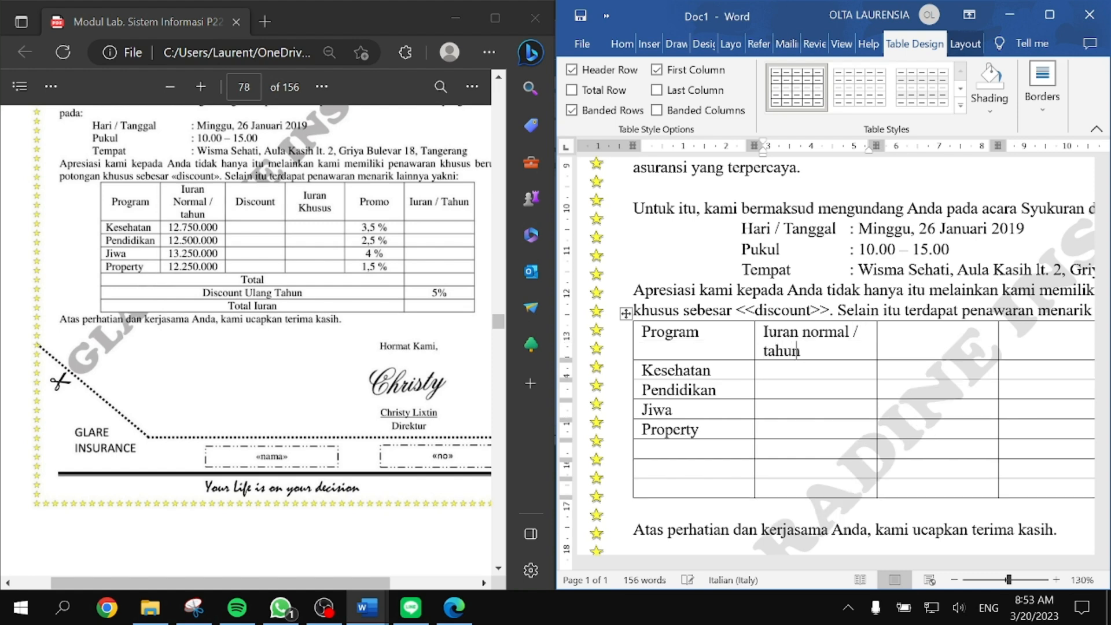
{"action": "key", "text": "Tab"}
{"action": "type", "text": "Disco"}
{"action": "key", "text": "Tab"}
{"action": "type", "text": "Iuran"}
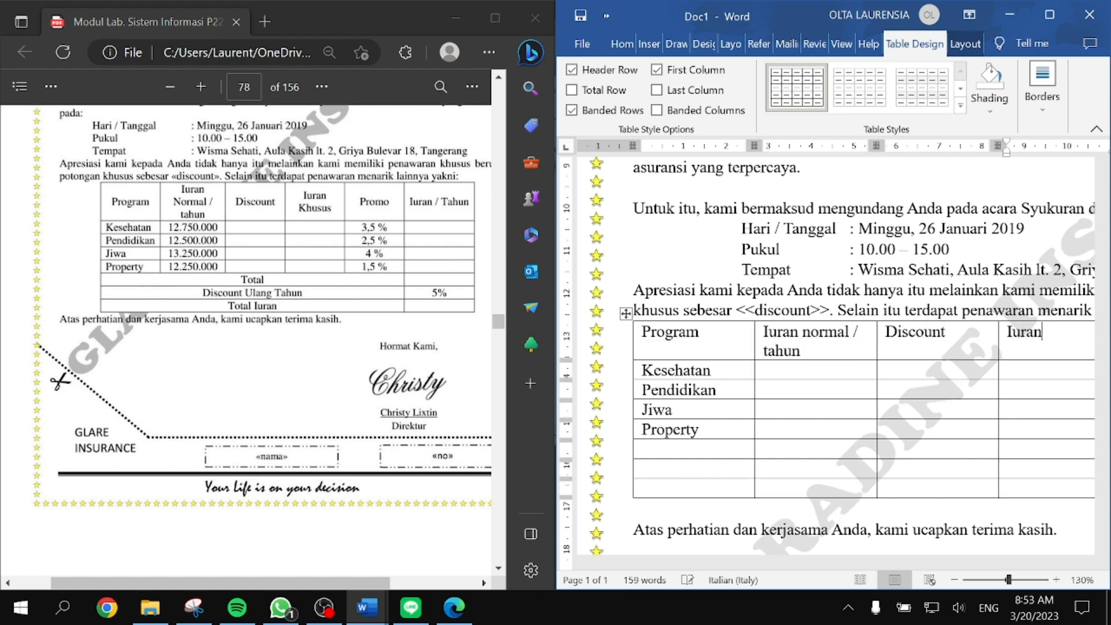
{"action": "type", "text": " Khusus"}
{"action": "key", "text": "Tab"}
{"action": "type", "text": "Promo"}
{"action": "key", "text": "Tab"}
{"action": "type", "text": "Iurang"}
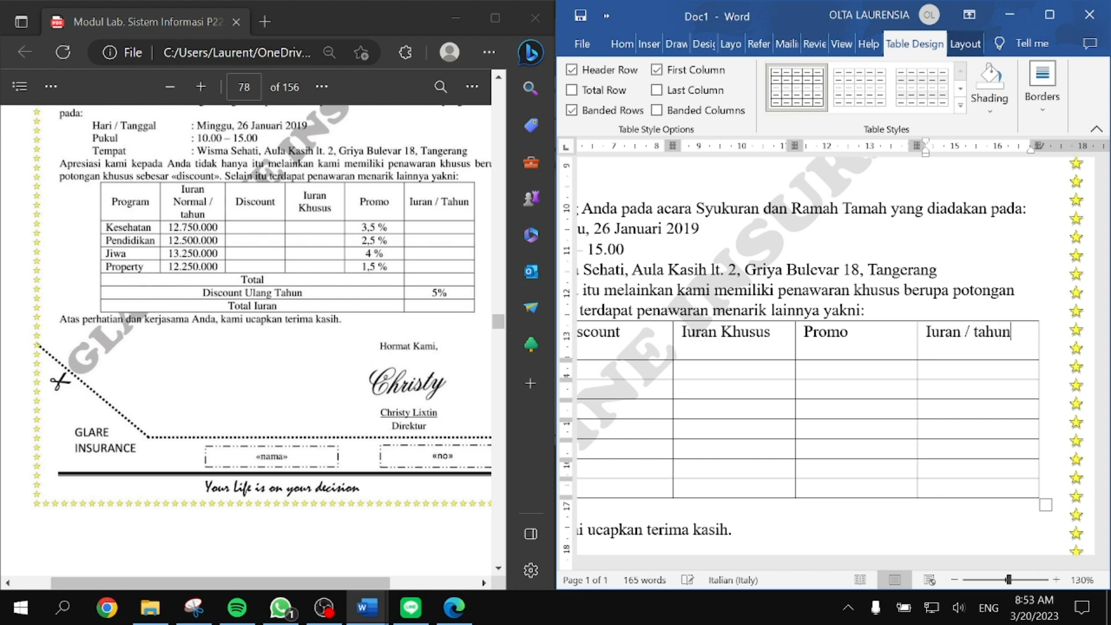
Step: Add the Total and Discount ulang tahun row labels, then maximise Word
{"action": "scroll", "coordinate": [671, 377], "scroll_direction": "left", "scroll_amount": 5}
{"action": "scroll", "coordinate": [671, 376], "scroll_direction": "down", "scroll_amount": 3}
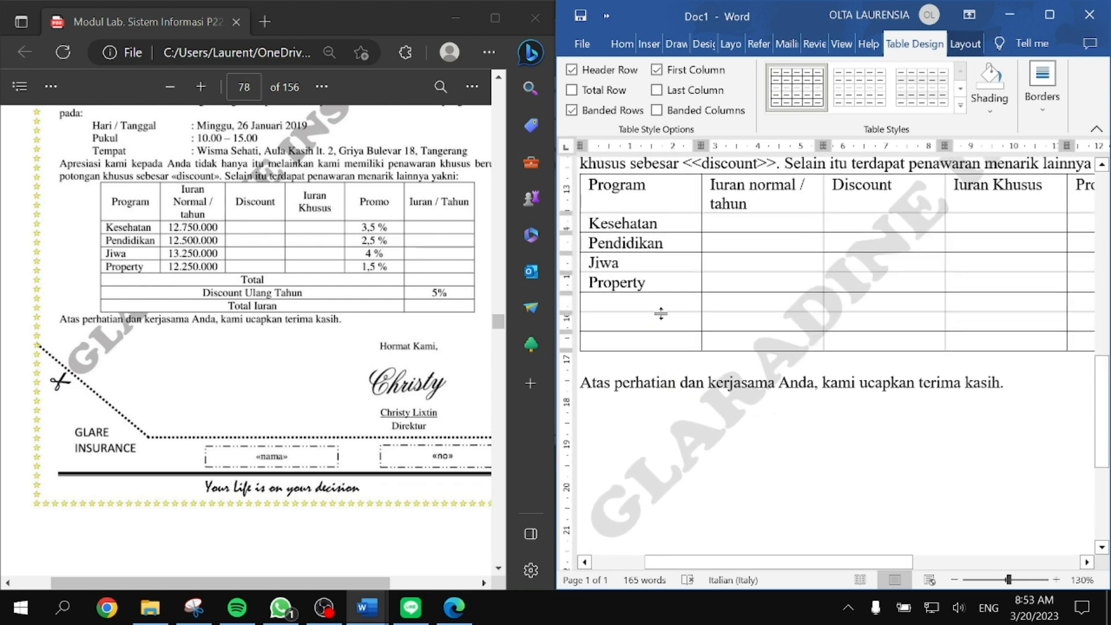
{"action": "type", "text": "Total"}
{"action": "type", "text": "Dis"}
{"action": "type", "text": "count ulang tahun"}
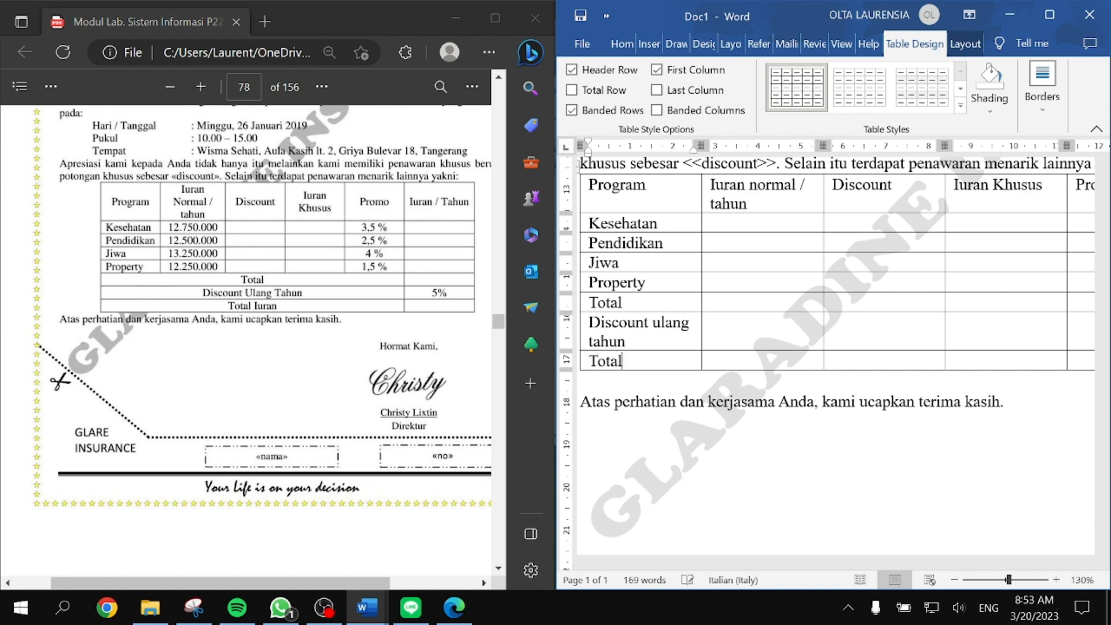
{"action": "left_click", "coordinate": [1049, 15]}
Step: Merge the first five cells of the Total, Discount ulang tahun and Total iuran rows
{"action": "left_click_drag", "start_coordinate": [720, 301], "coordinate": [265, 305]}
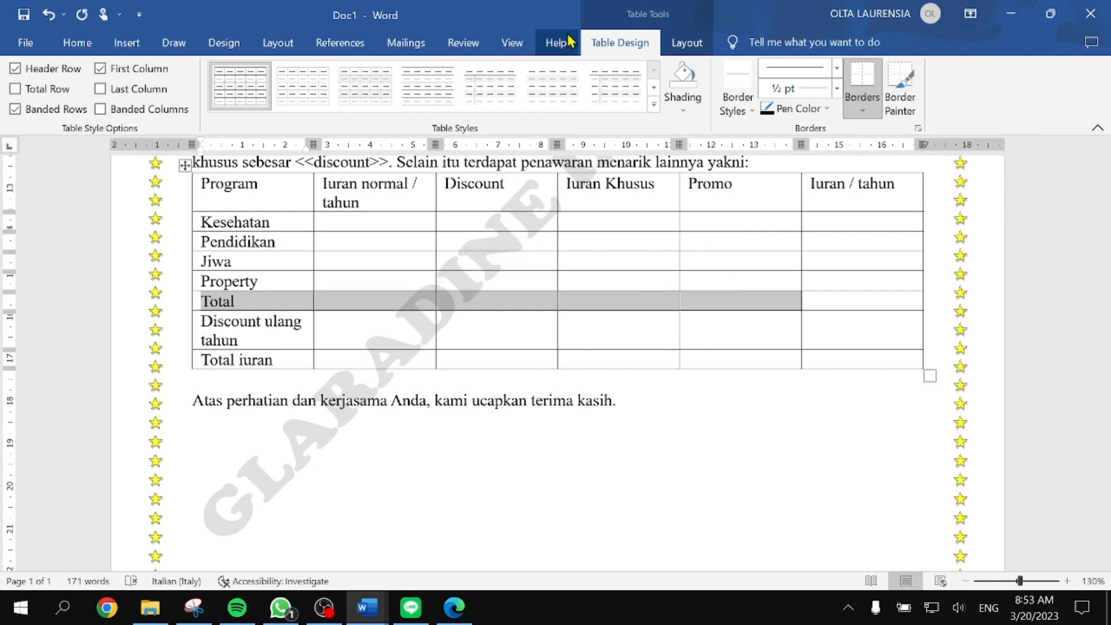
{"action": "left_click", "coordinate": [686, 42]}
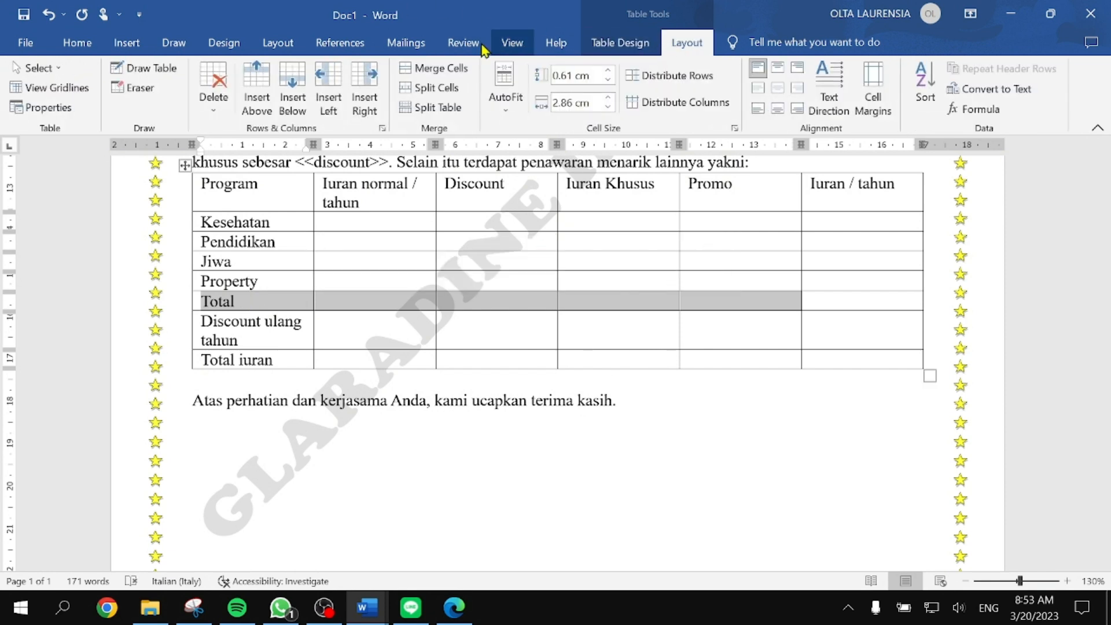
{"action": "left_click", "coordinate": [433, 80]}
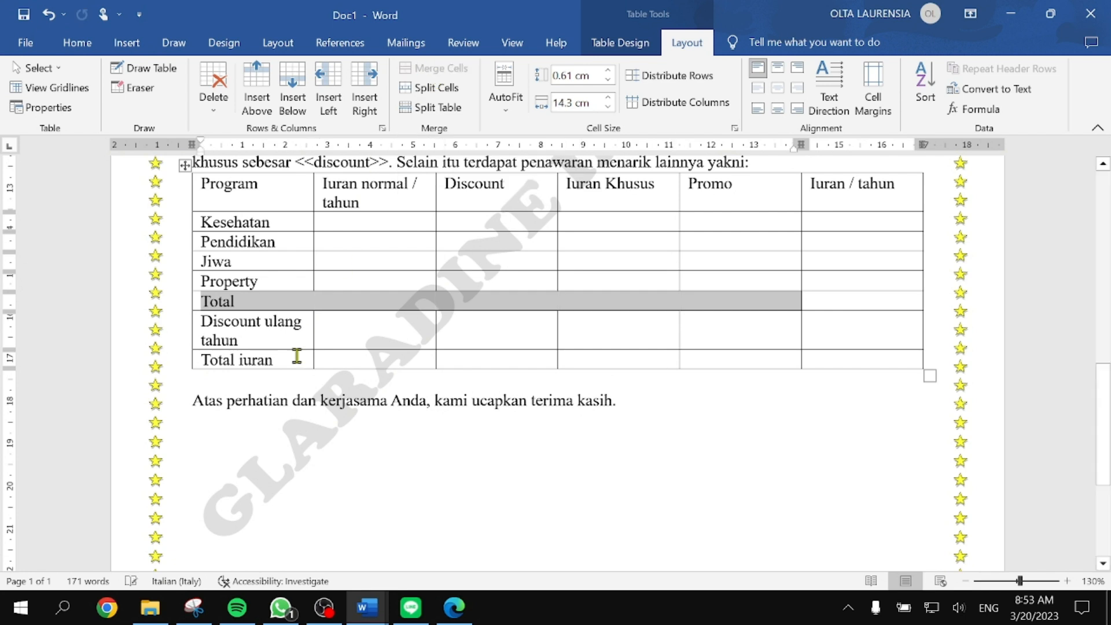
{"action": "left_click", "coordinate": [450, 328]}
{"action": "left_click_drag", "start_coordinate": [694, 331], "coordinate": [233, 335]}
{"action": "left_click", "coordinate": [440, 70]}
{"action": "left_click_drag", "start_coordinate": [734, 347], "coordinate": [278, 340]}
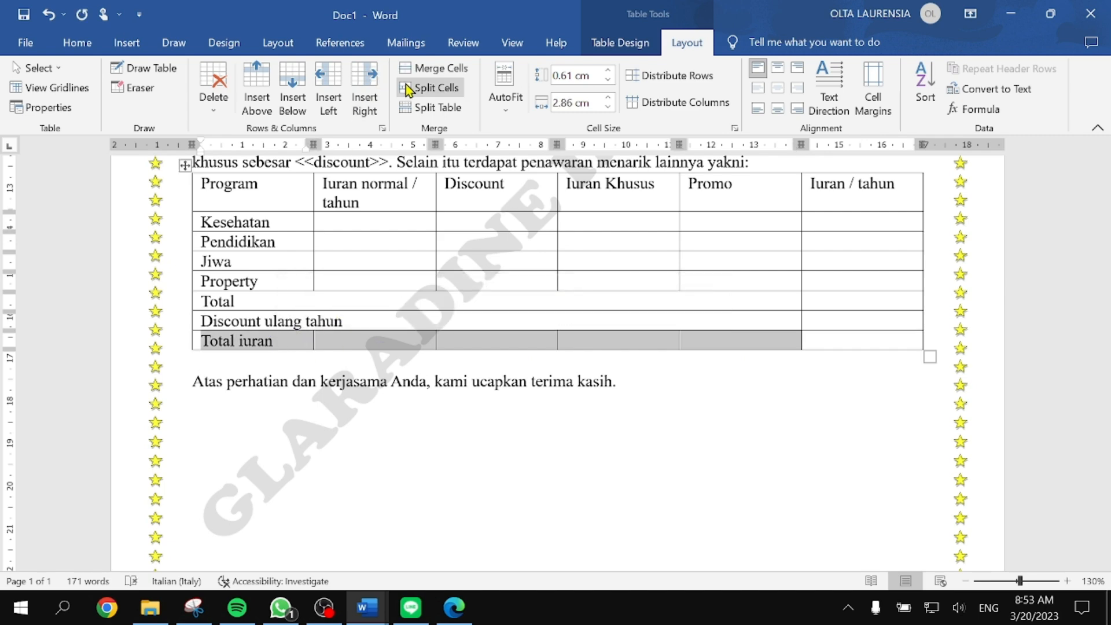
{"action": "left_click", "coordinate": [592, 385]}
Step: Select the whole table and centre all its cell text horizontally and vertically
{"action": "scroll", "coordinate": [570, 393], "scroll_direction": "up", "scroll_amount": 2}
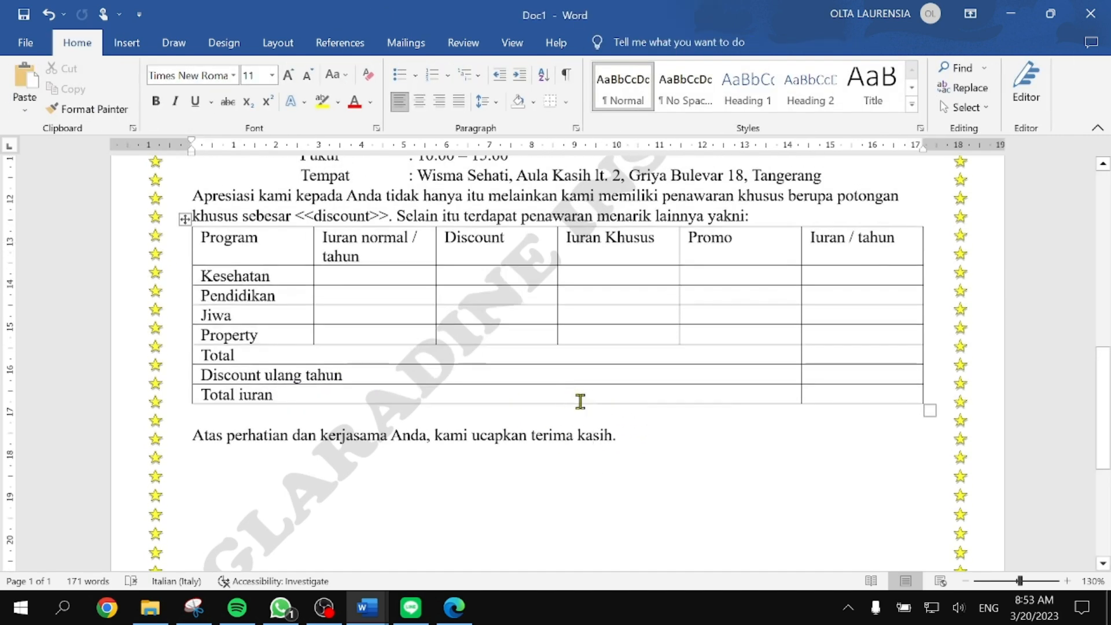
{"action": "left_click_drag", "start_coordinate": [848, 399], "coordinate": [191, 216]}
{"action": "left_click", "coordinate": [200, 242]}
{"action": "scroll", "coordinate": [199, 242], "scroll_direction": "up", "scroll_amount": 4}
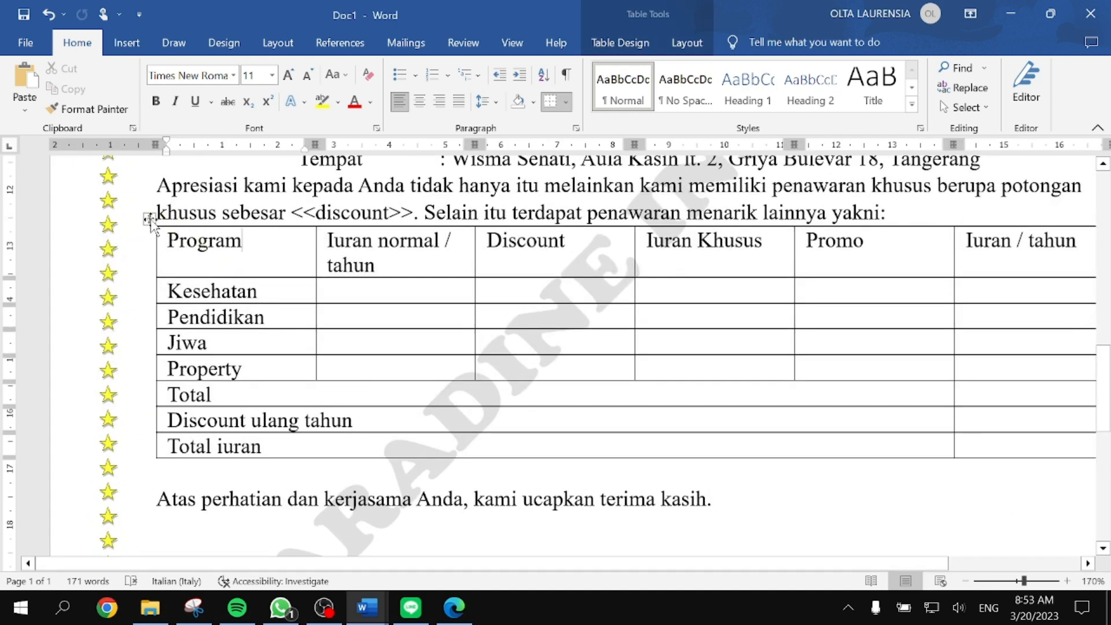
{"action": "left_click", "coordinate": [149, 219]}
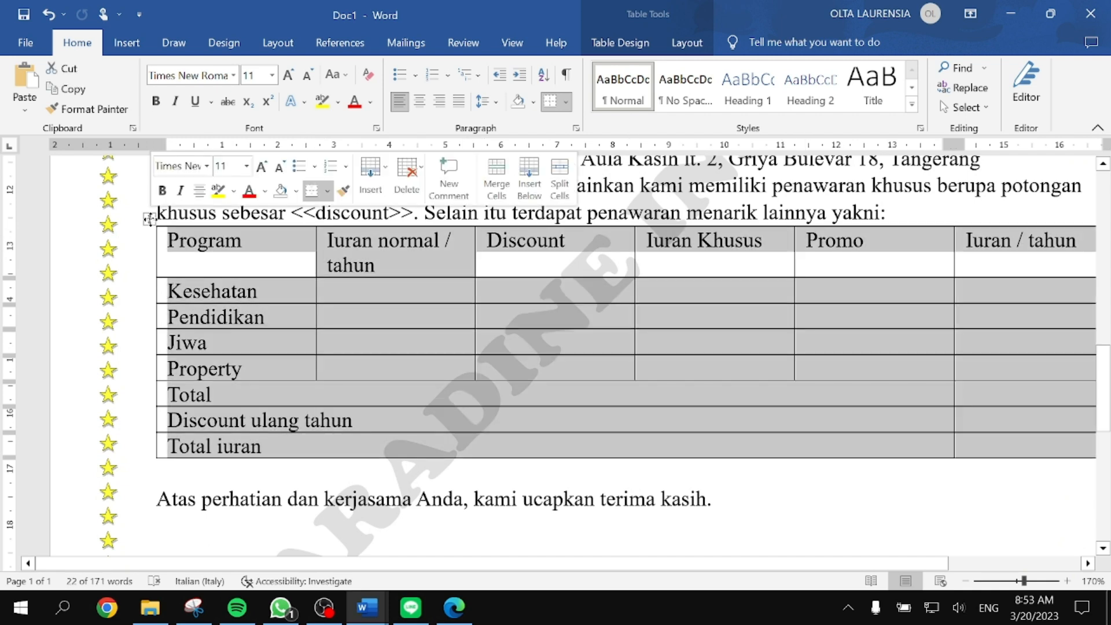
{"action": "left_click", "coordinate": [686, 42]}
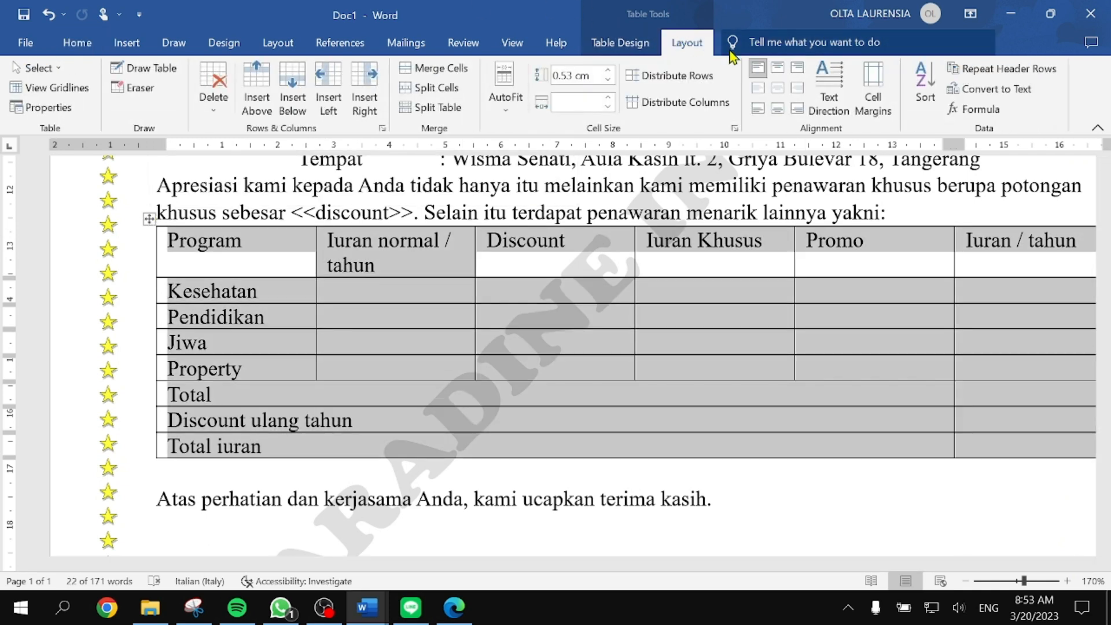
{"action": "left_click", "coordinate": [779, 89]}
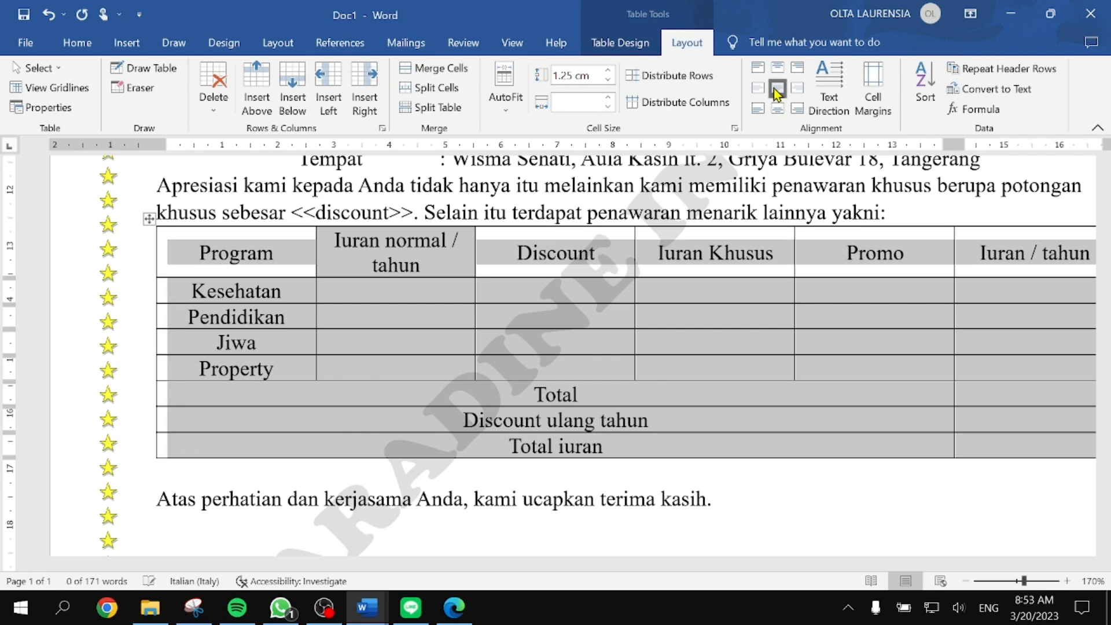
{"action": "scroll", "coordinate": [845, 457], "scroll_direction": "down", "scroll_amount": 6}
{"action": "left_click", "coordinate": [504, 324]}
Step: Snap Word beside the PDF and enter dues 12.750.000, 12.500.000, 13.250.000 and 12.250.000
{"action": "left_click", "coordinate": [415, 276]}
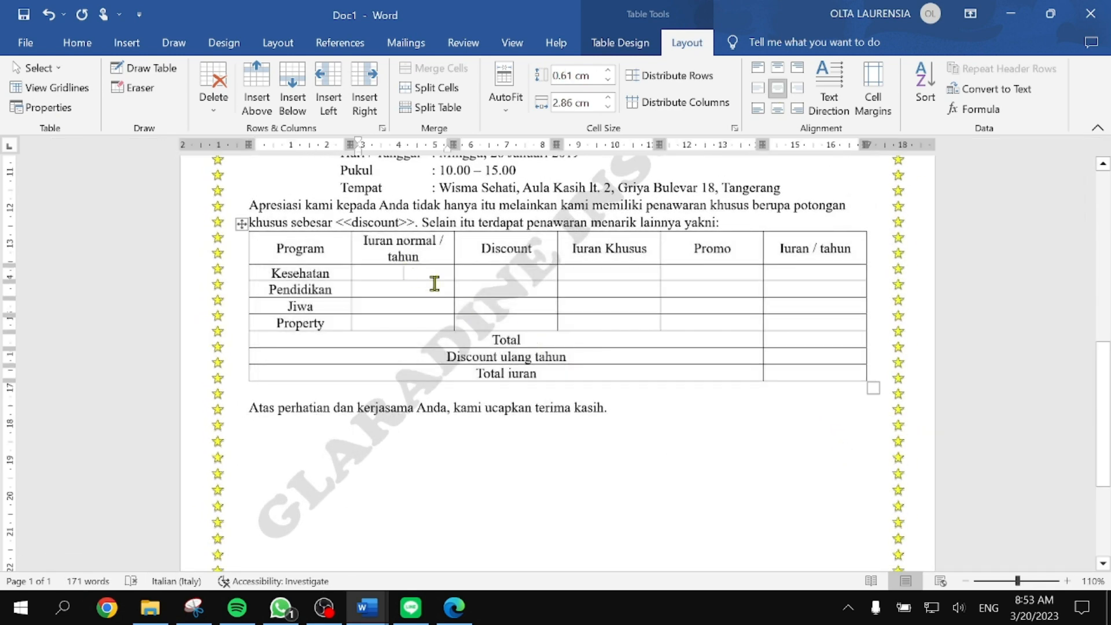
{"action": "key", "text": "super+Right"}
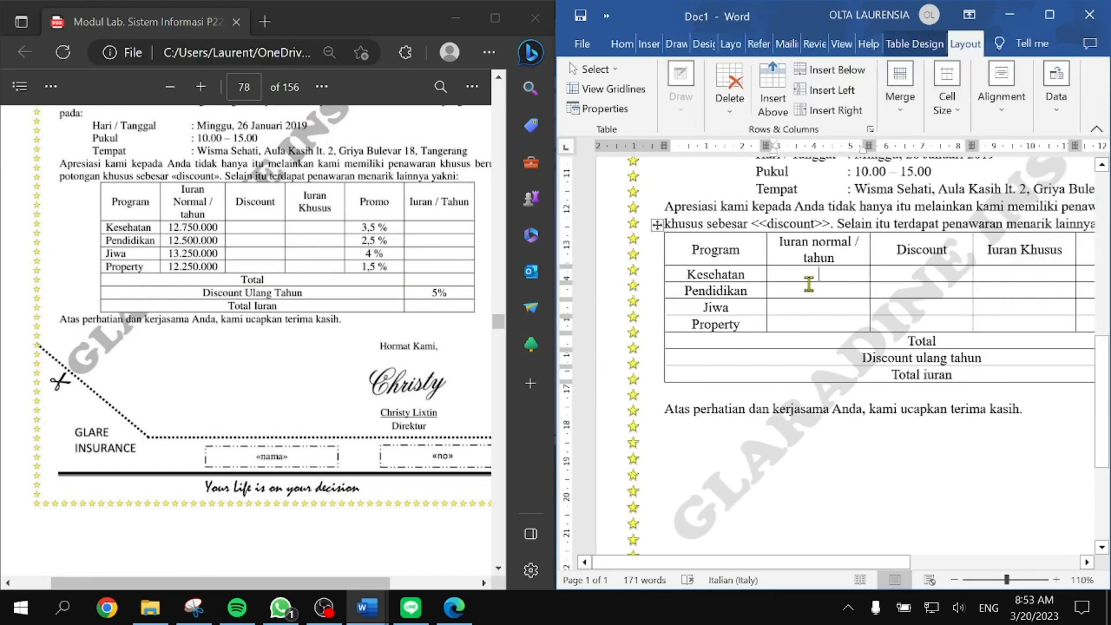
{"action": "type", "text": "12.750"}
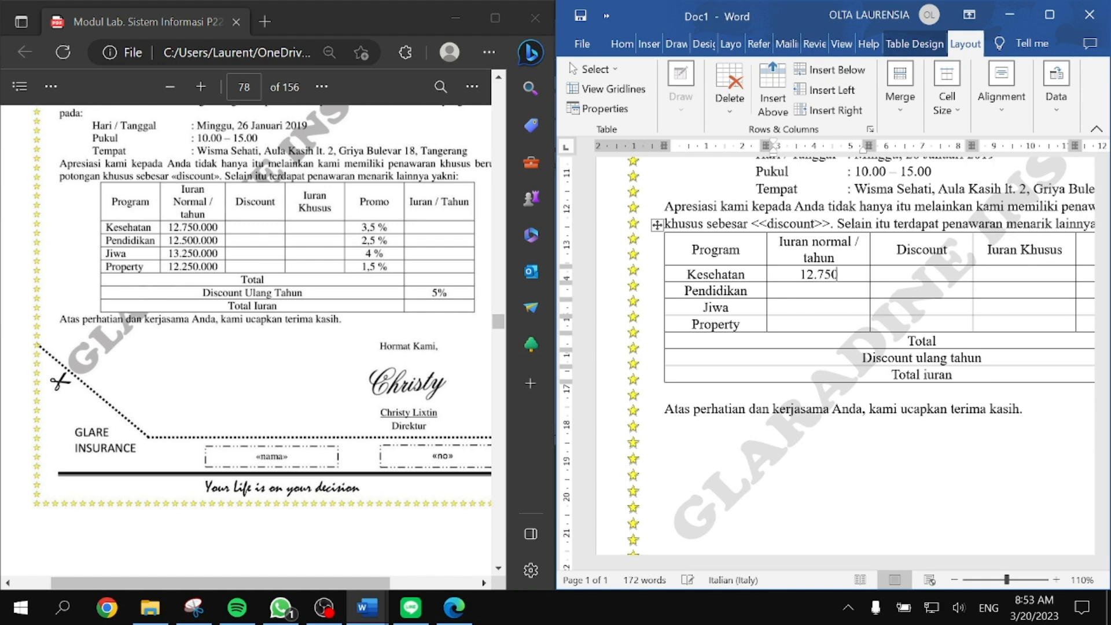
{"action": "type", "text": ".000"}
{"action": "type", "text": "12.500."}
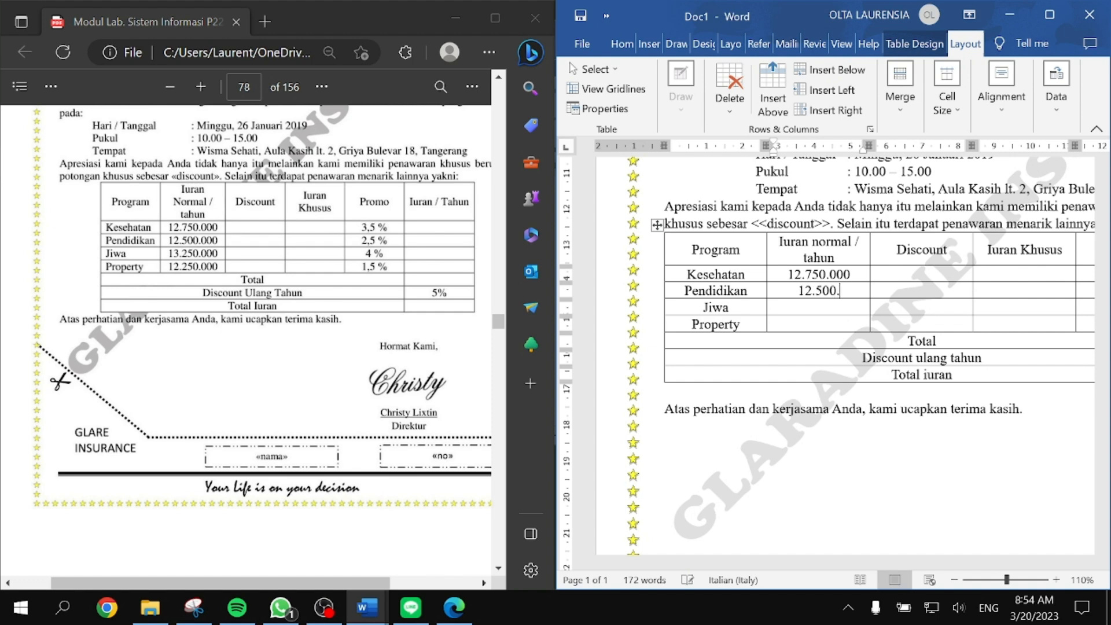
{"action": "type", "text": "00013.250.000"}
{"action": "key", "text": "Tab"}
{"action": "key", "text": "Right"}
{"action": "key", "text": "Down"}
{"action": "key", "text": "Left"}
{"action": "key", "text": "Left"}
{"action": "type", "text": "12.250.000"}
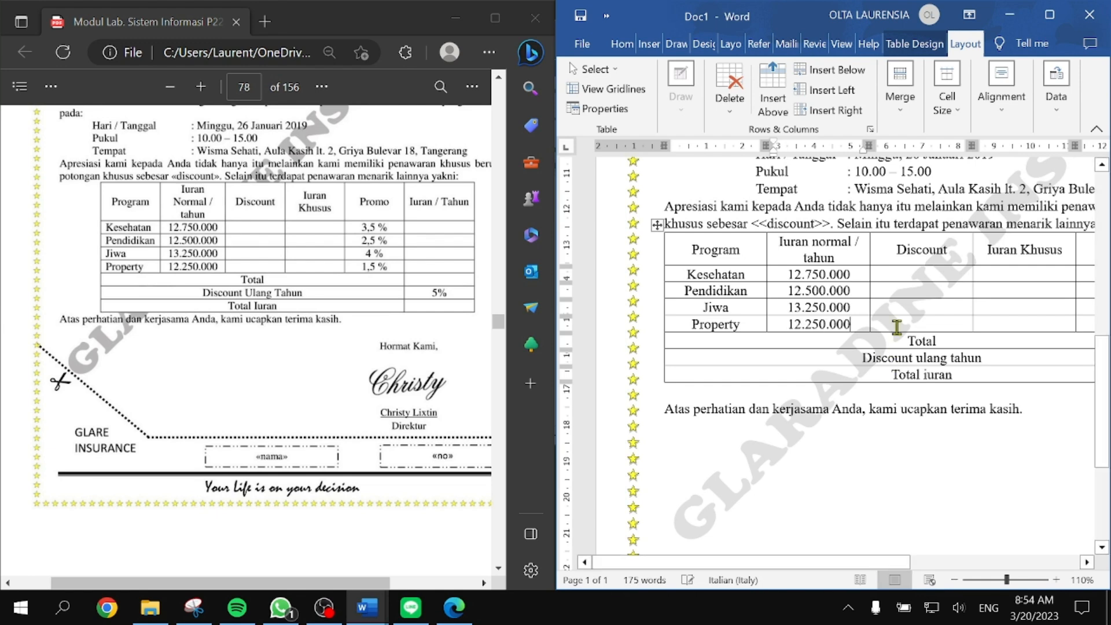
Step: Enter 3.5% in the Kesehatan row's Promo cell
{"action": "left_click", "coordinate": [1025, 277]}
{"action": "key", "text": "Right"}
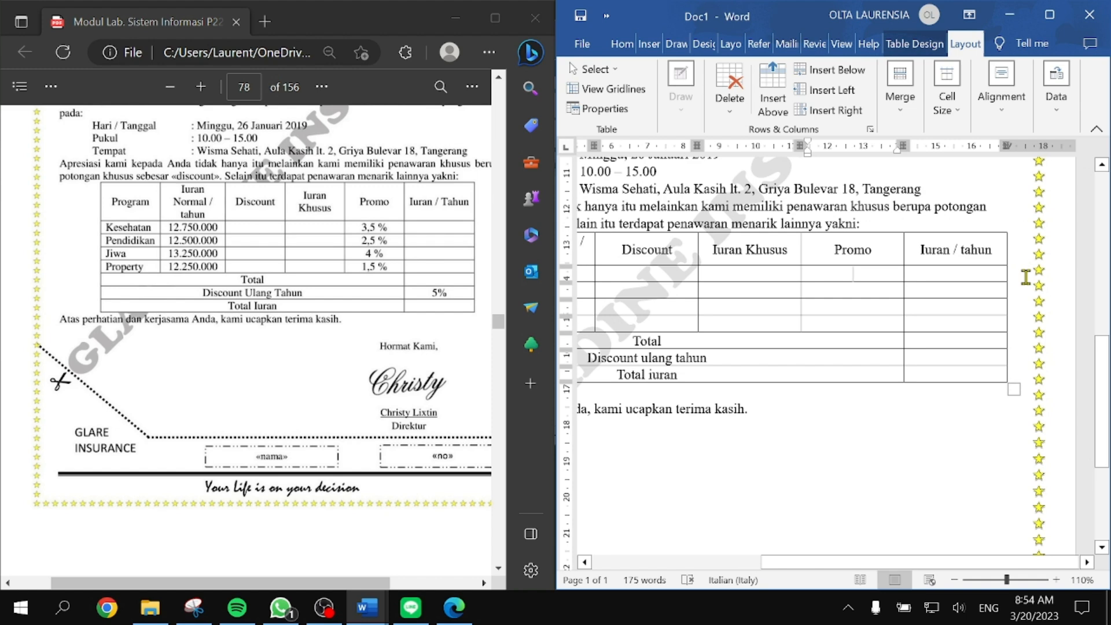
{"action": "type", "text": "3.5"}
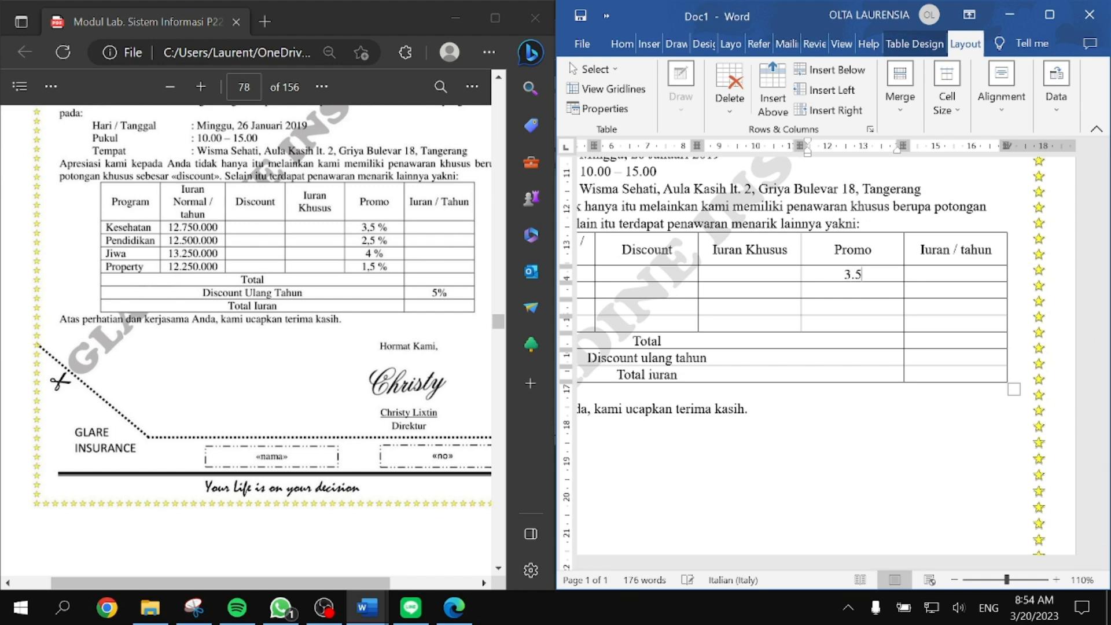
{"action": "type", "text": "%4$\\"}
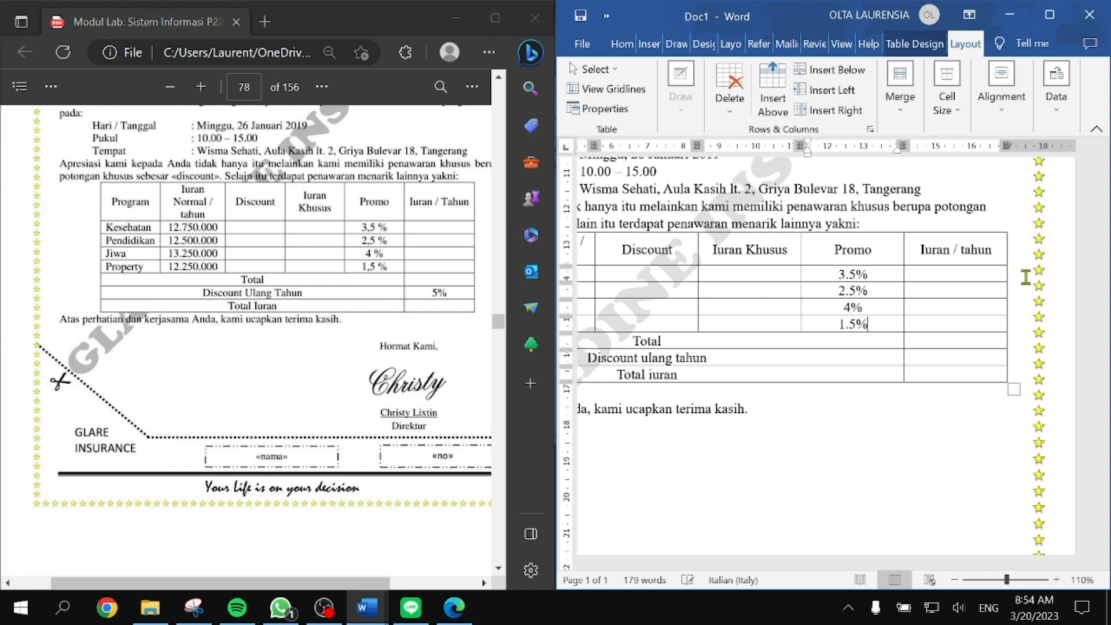
Step: Type 5% into the Discount ulang tahun row's Iuran / tahun cell, then return to the letter's top
{"action": "left_click", "coordinate": [972, 357]}
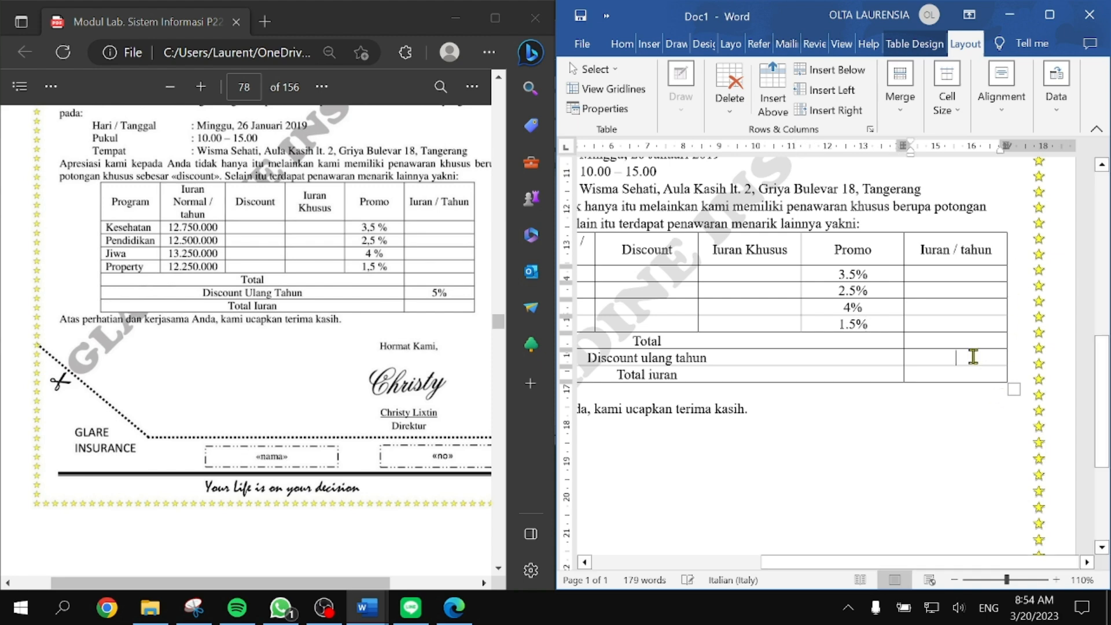
{"action": "type", "text": "5%"}
{"action": "scroll", "coordinate": [960, 350], "scroll_direction": "left", "scroll_amount": 5}
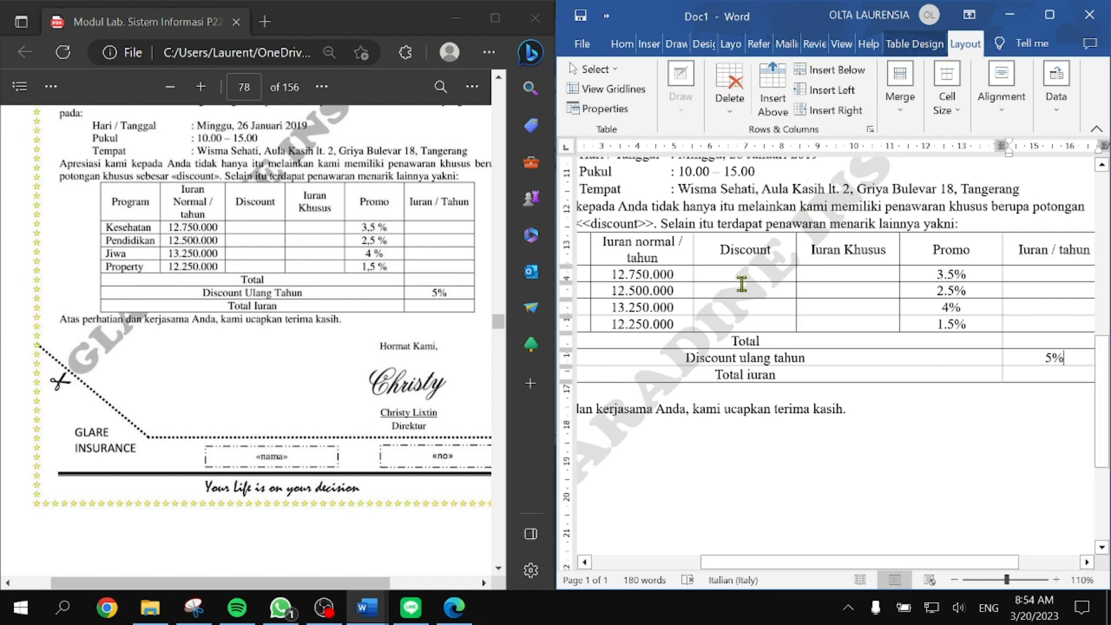
{"action": "left_click", "coordinate": [720, 272]}
{"action": "scroll", "coordinate": [816, 387], "scroll_direction": "up", "scroll_amount": 10}
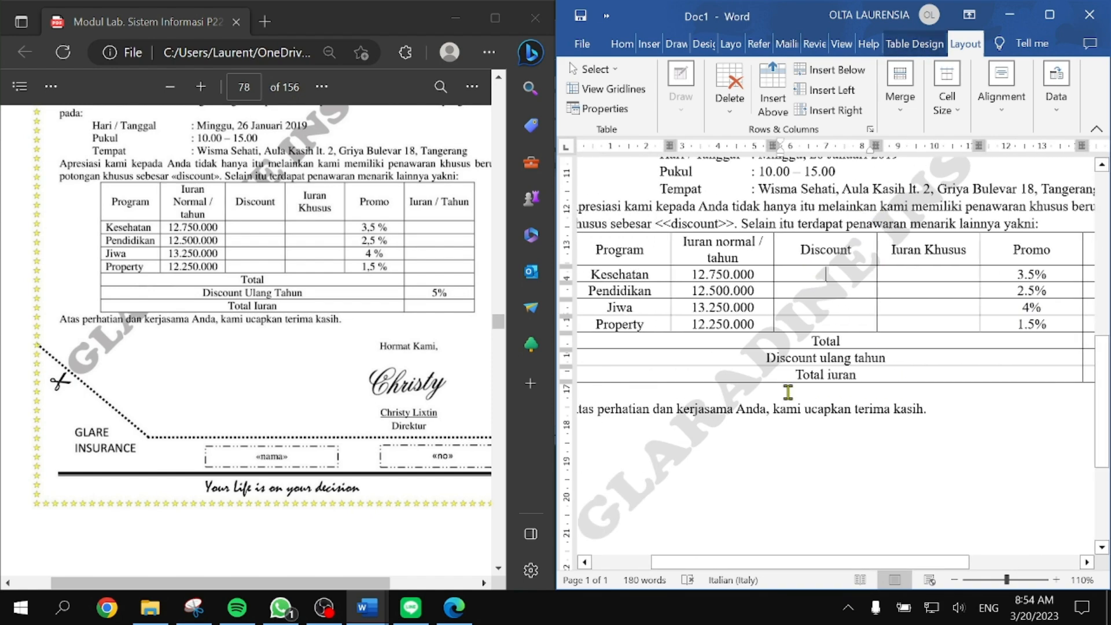
{"action": "scroll", "coordinate": [787, 394], "scroll_direction": "left", "scroll_amount": 2}
{"action": "scroll", "coordinate": [787, 394], "scroll_direction": "left", "scroll_amount": 2}
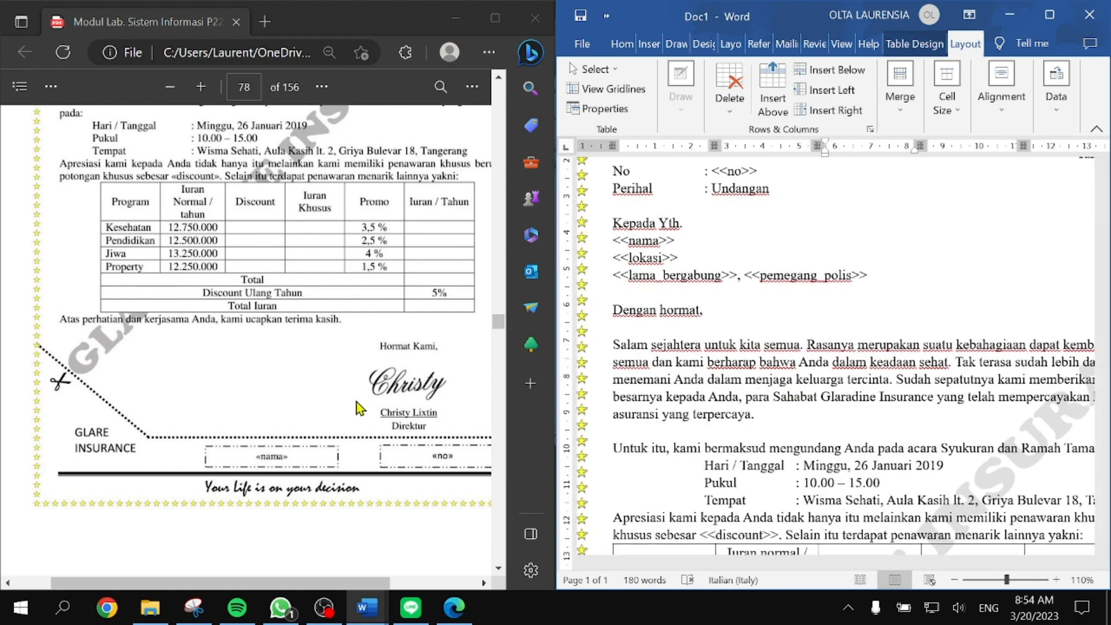
Step: Format the Salam sejahtera paragraph as Two columns with Line between ticked
{"action": "scroll", "coordinate": [356, 405], "scroll_direction": "up", "scroll_amount": 4}
{"action": "scroll", "coordinate": [356, 401], "scroll_direction": "up", "scroll_amount": 2}
{"action": "left_click", "coordinate": [759, 414]}
{"action": "left_click_drag", "start_coordinate": [759, 414], "coordinate": [631, 365]}
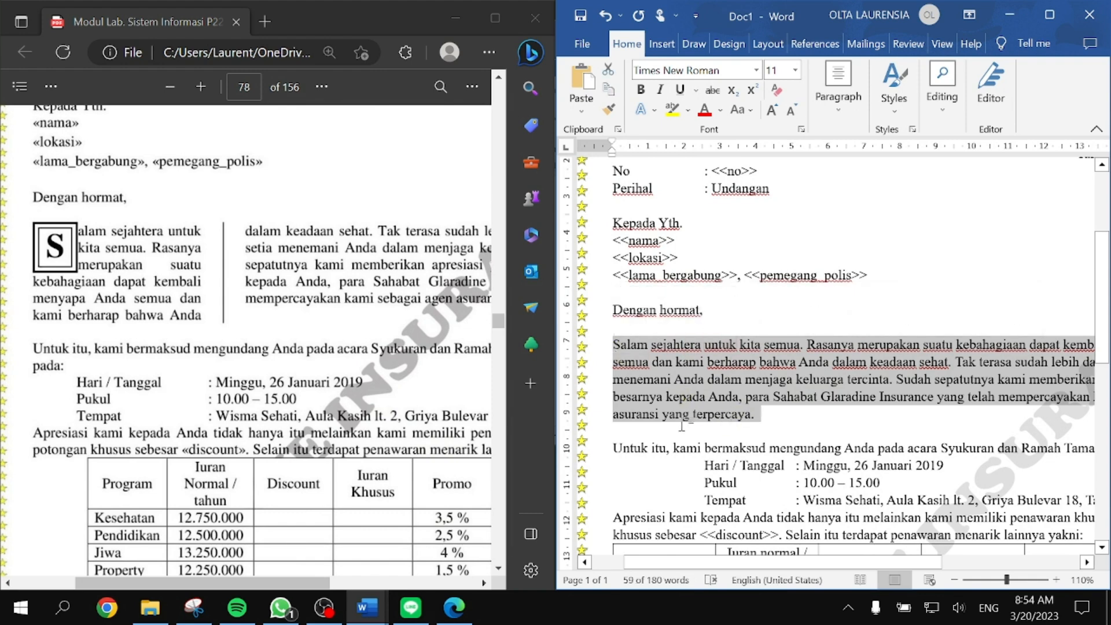
{"action": "left_click", "coordinate": [777, 44]}
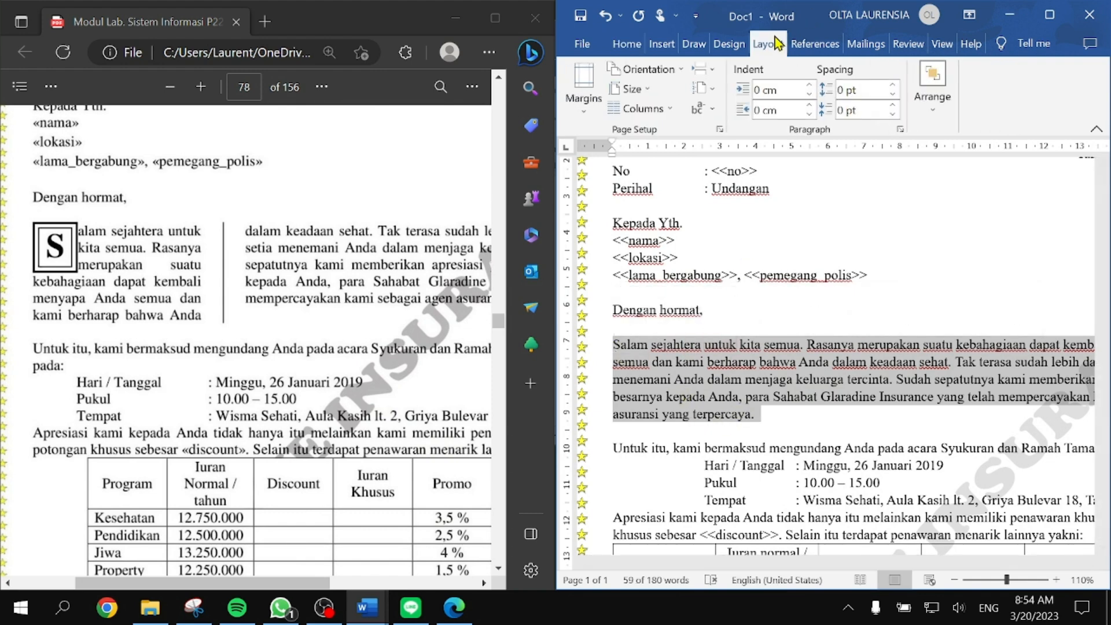
{"action": "left_click", "coordinate": [670, 107]}
{"action": "left_click", "coordinate": [653, 319]}
{"action": "left_click", "coordinate": [768, 201]}
{"action": "left_click", "coordinate": [902, 233]}
{"action": "left_click", "coordinate": [894, 420]}
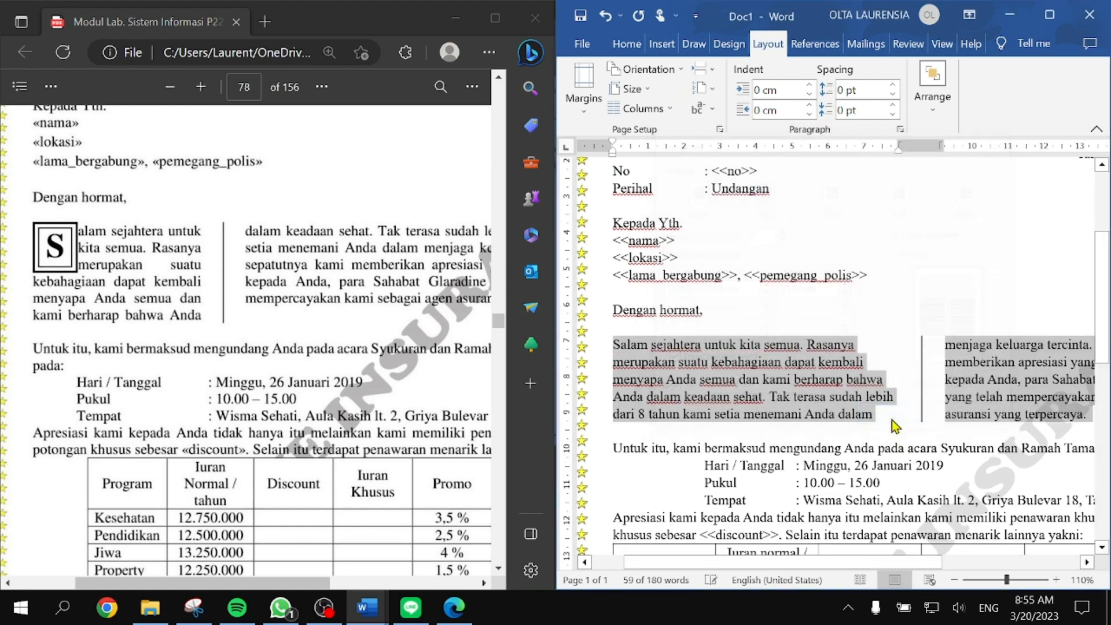
Step: Select the opening letter S of Salam
{"action": "scroll", "coordinate": [700, 409], "scroll_direction": "up", "scroll_amount": 6}
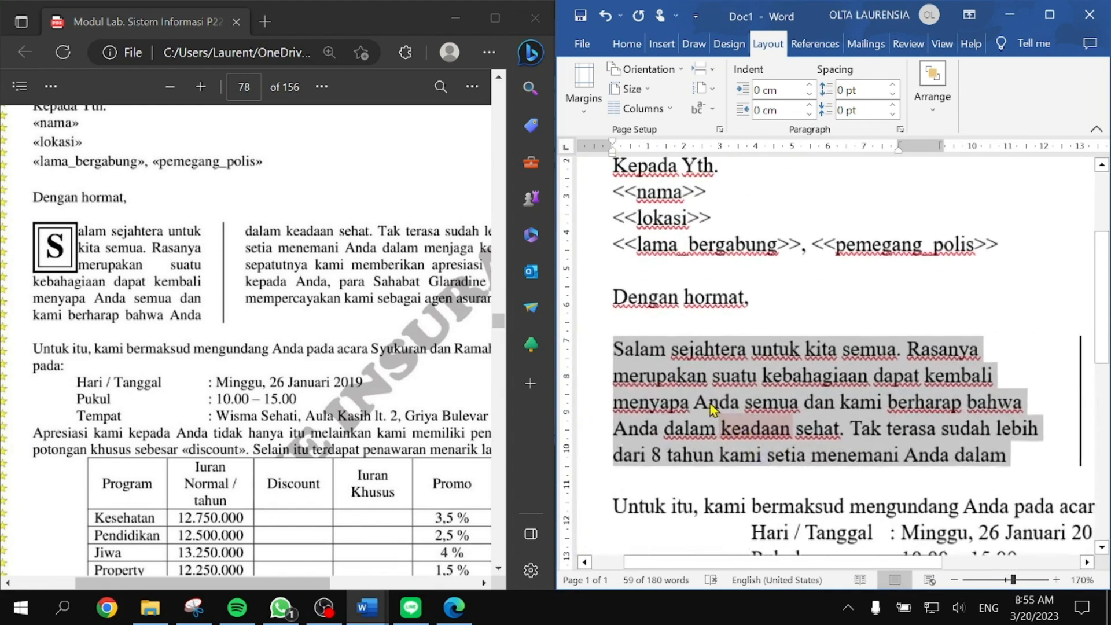
{"action": "left_click", "coordinate": [631, 348]}
{"action": "left_click_drag", "start_coordinate": [627, 350], "coordinate": [614, 351]}
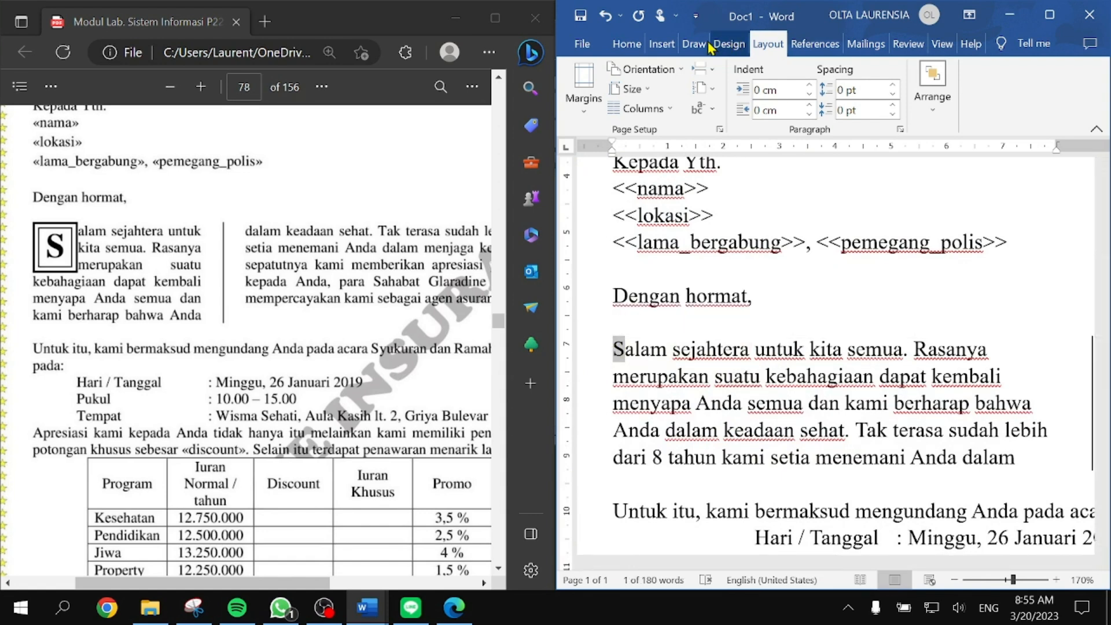
Step: Make the S a Dropped drop cap through Drop Cap Options
{"action": "left_click", "coordinate": [661, 43]}
{"action": "left_click", "coordinate": [1014, 119]}
{"action": "left_click", "coordinate": [980, 185]}
{"action": "left_click", "coordinate": [999, 327]}
{"action": "left_click", "coordinate": [860, 242]}
{"action": "left_click", "coordinate": [818, 400]}
{"action": "scroll", "coordinate": [818, 399], "scroll_direction": "down", "scroll_amount": 1}
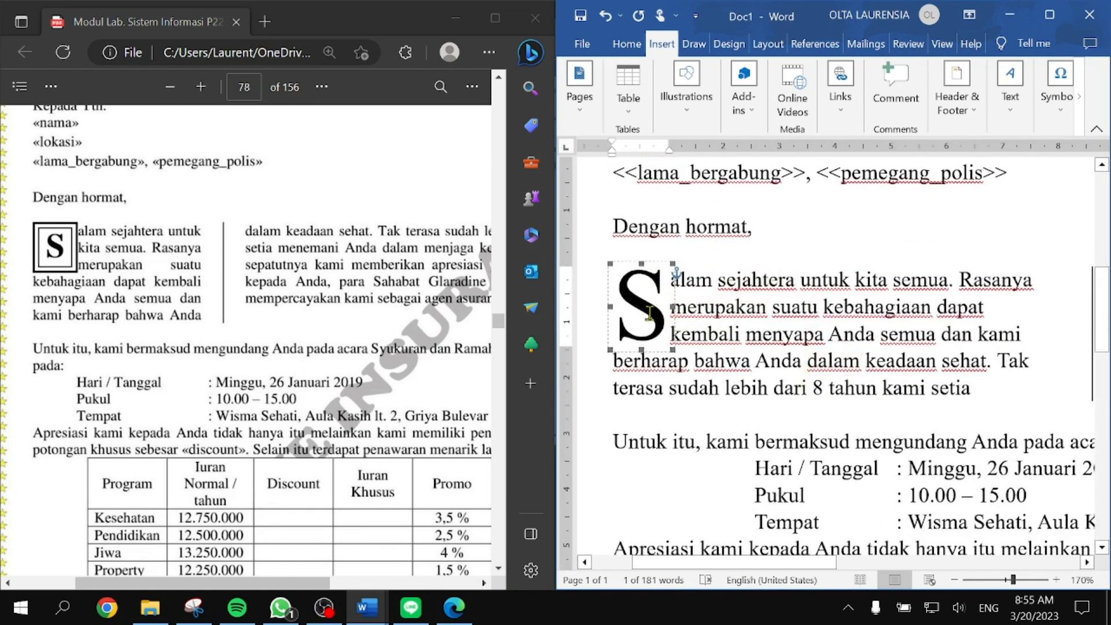
Step: Frame the drop cap with a Box border in the thick-thin double line style
{"action": "left_click", "coordinate": [729, 44]}
{"action": "left_click", "coordinate": [955, 87]}
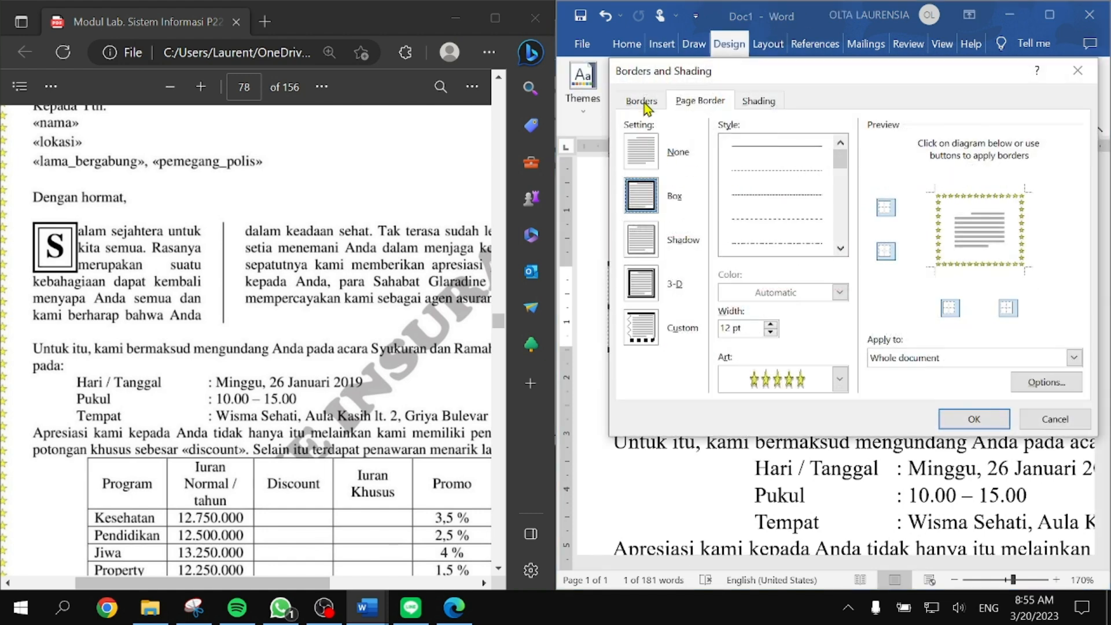
{"action": "left_click", "coordinate": [642, 102]}
{"action": "left_click", "coordinate": [642, 195]}
{"action": "left_click", "coordinate": [840, 248]}
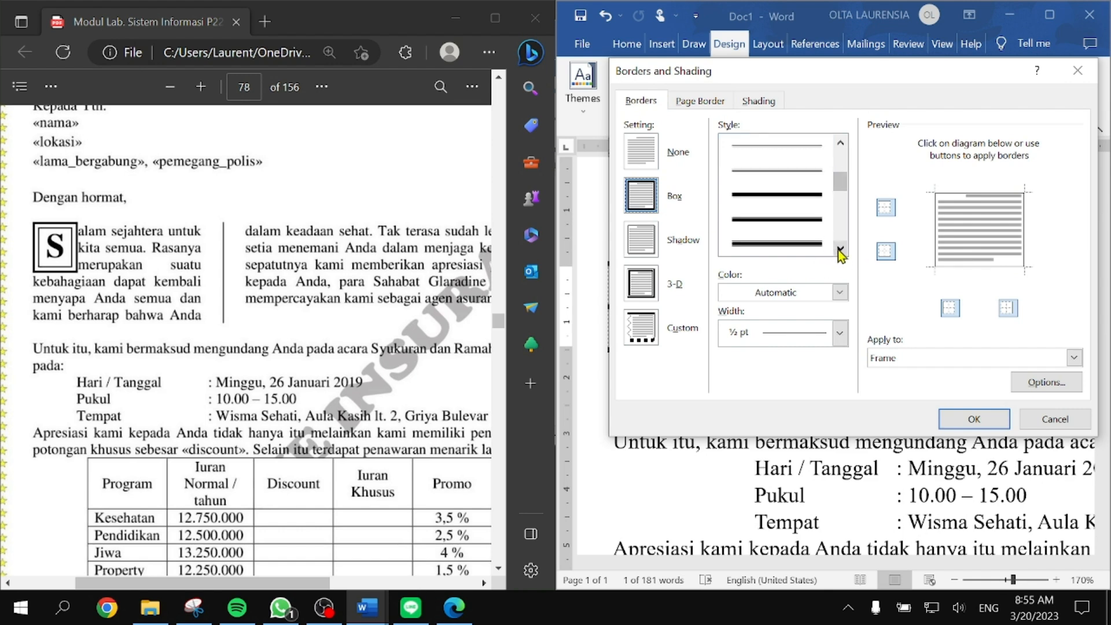
{"action": "left_click", "coordinate": [840, 248]}
{"action": "left_click", "coordinate": [805, 173]}
{"action": "left_click", "coordinate": [840, 248]}
{"action": "left_click", "coordinate": [840, 248]}
{"action": "left_click", "coordinate": [840, 248]}
{"action": "left_click", "coordinate": [840, 248]}
{"action": "left_click", "coordinate": [840, 249]}
{"action": "left_click", "coordinate": [840, 248]}
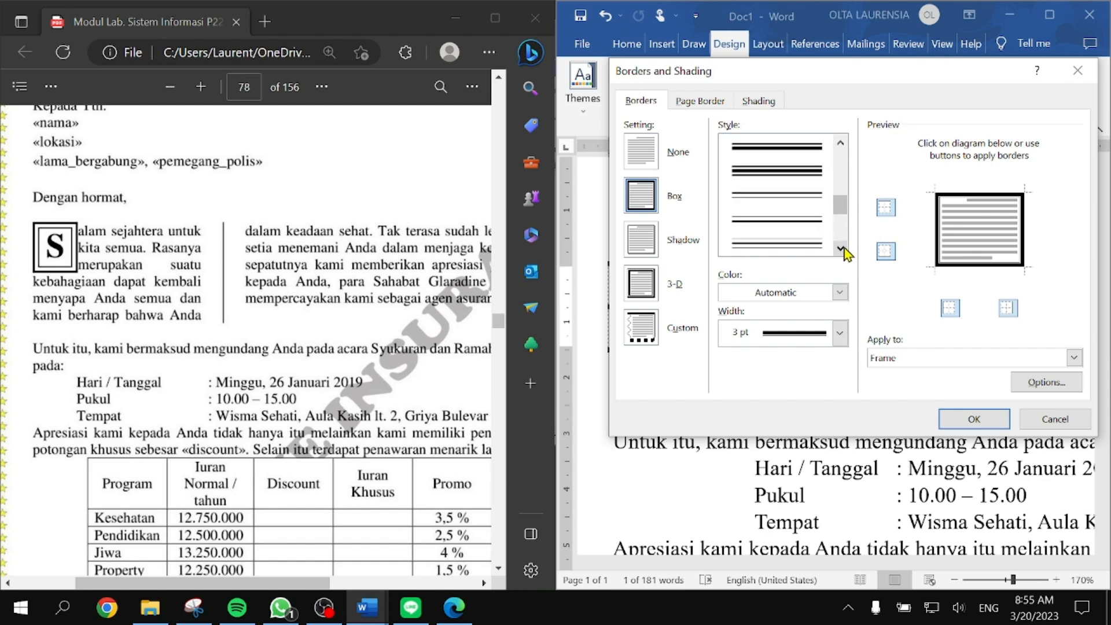
{"action": "left_click", "coordinate": [805, 195]}
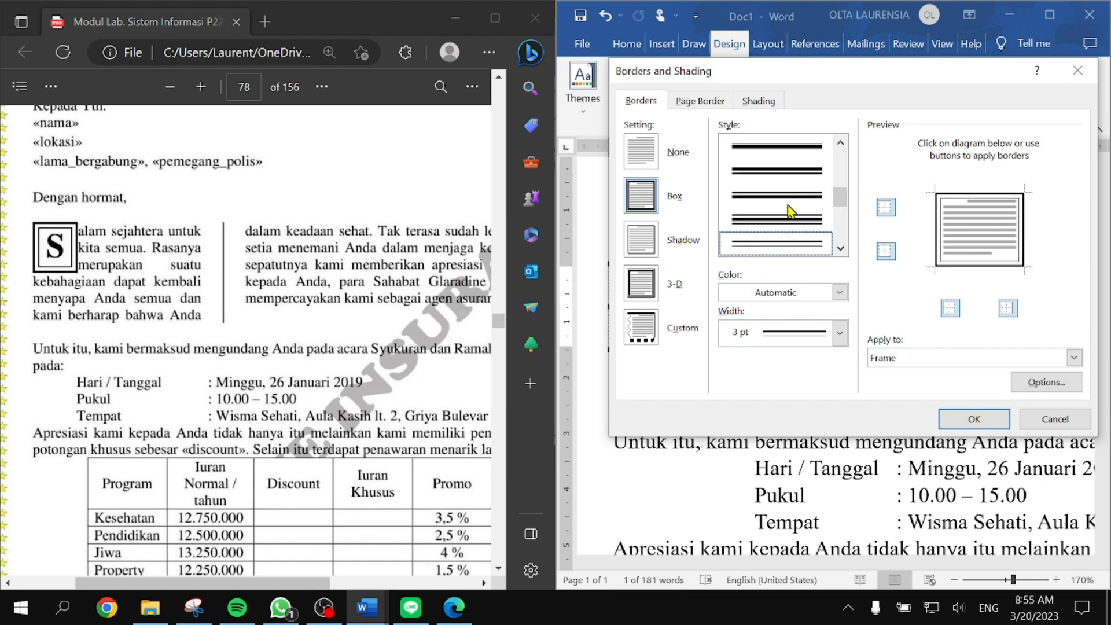
{"action": "left_click", "coordinate": [840, 248]}
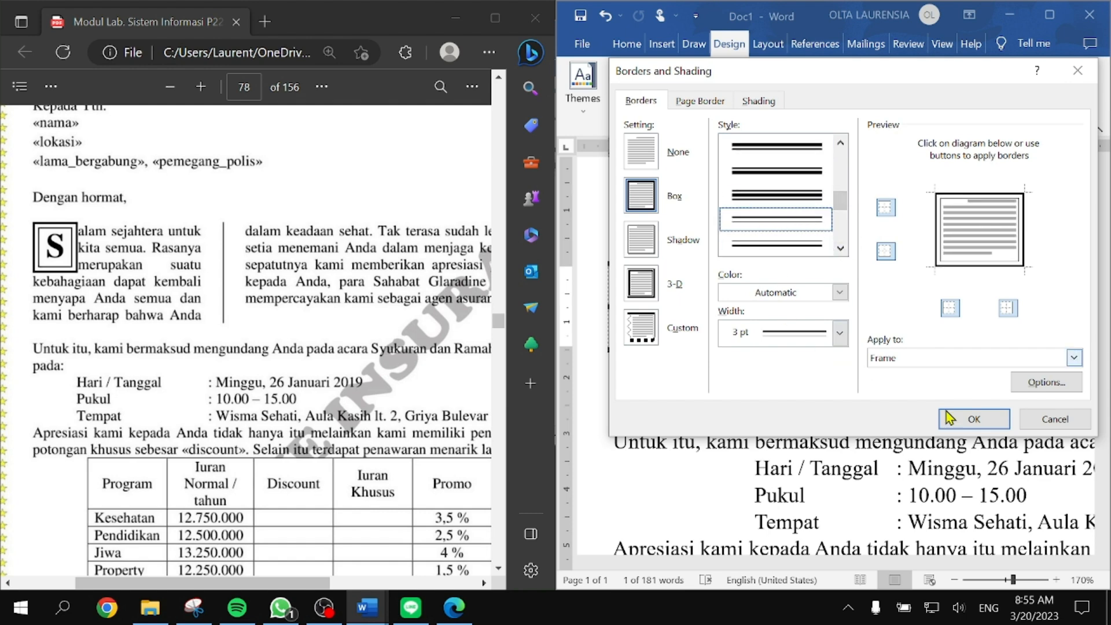
{"action": "left_click", "coordinate": [983, 419]}
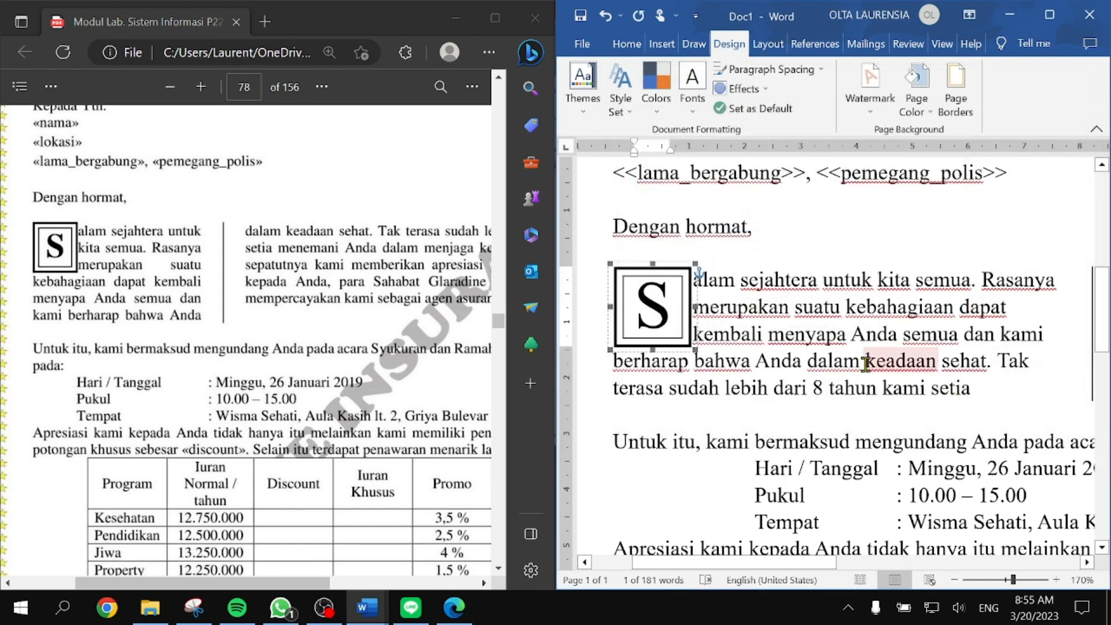
Step: Click back into the paragraph and scroll through the letter to check the result
{"action": "left_click", "coordinate": [867, 363]}
{"action": "scroll", "coordinate": [867, 363], "scroll_direction": "down", "scroll_amount": 4, "text": "ctrl"}
{"action": "scroll", "coordinate": [360, 377], "scroll_direction": "down", "scroll_amount": 1}
{"action": "scroll", "coordinate": [360, 376], "scroll_direction": "down", "scroll_amount": 5}
{"action": "scroll", "coordinate": [318, 426], "scroll_direction": "up", "scroll_amount": 6}
{"action": "scroll", "coordinate": [318, 427], "scroll_direction": "down", "scroll_amount": 1}
{"action": "scroll", "coordinate": [318, 426], "scroll_direction": "up", "scroll_amount": 1}
{"action": "scroll", "coordinate": [898, 284], "scroll_direction": "up", "scroll_amount": 1}
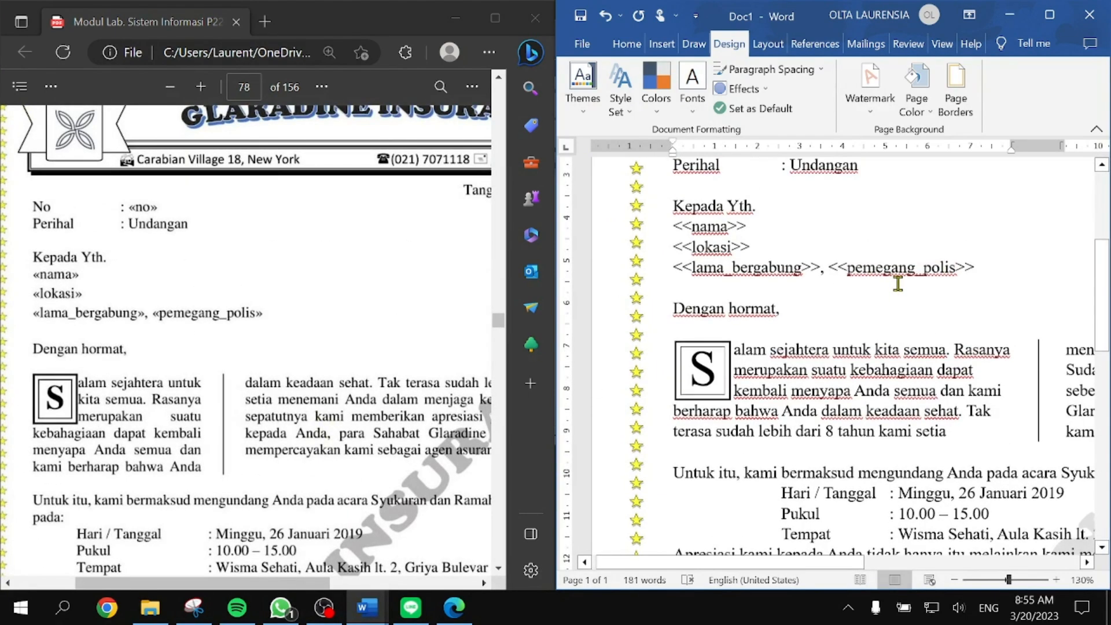
{"action": "scroll", "coordinate": [897, 284], "scroll_direction": "up", "scroll_amount": 2}
{"action": "scroll", "coordinate": [245, 411], "scroll_direction": "down", "scroll_amount": 10}
{"action": "scroll", "coordinate": [249, 411], "scroll_direction": "down", "scroll_amount": 1}
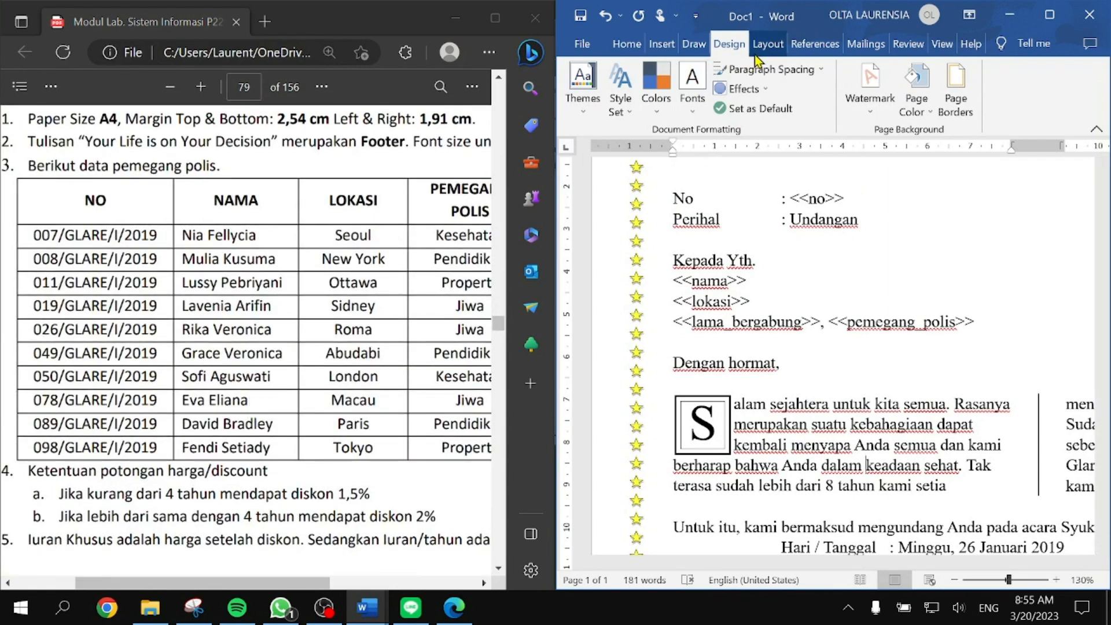
Step: Start a new recipient list via Type a New List and open Customize Columns
{"action": "left_click", "coordinate": [865, 44]}
{"action": "left_click", "coordinate": [665, 88]}
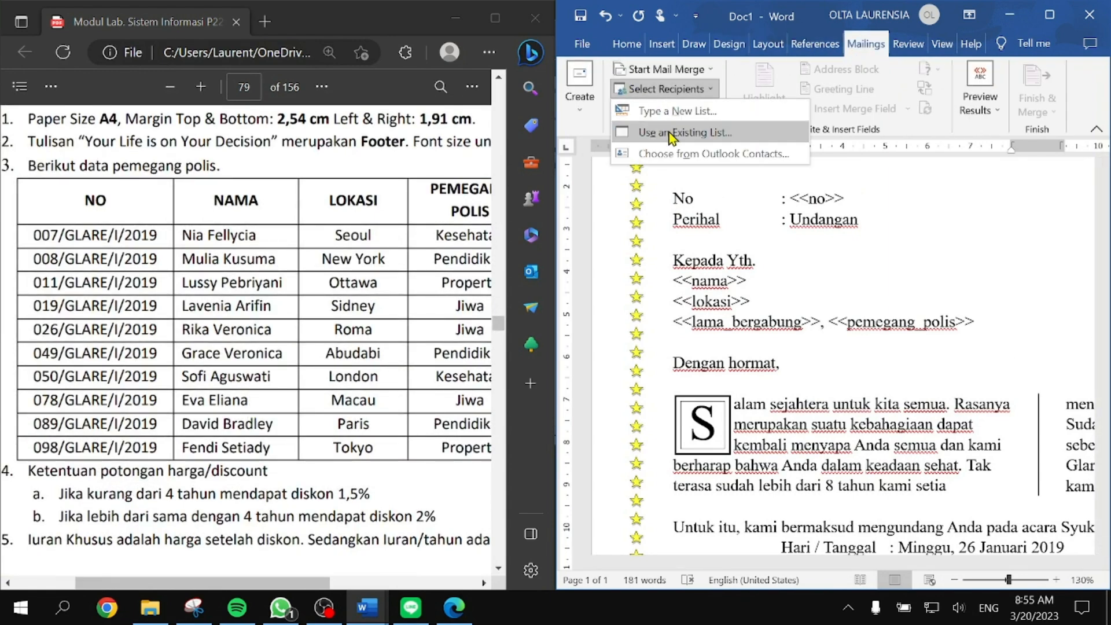
{"action": "left_click", "coordinate": [674, 111]}
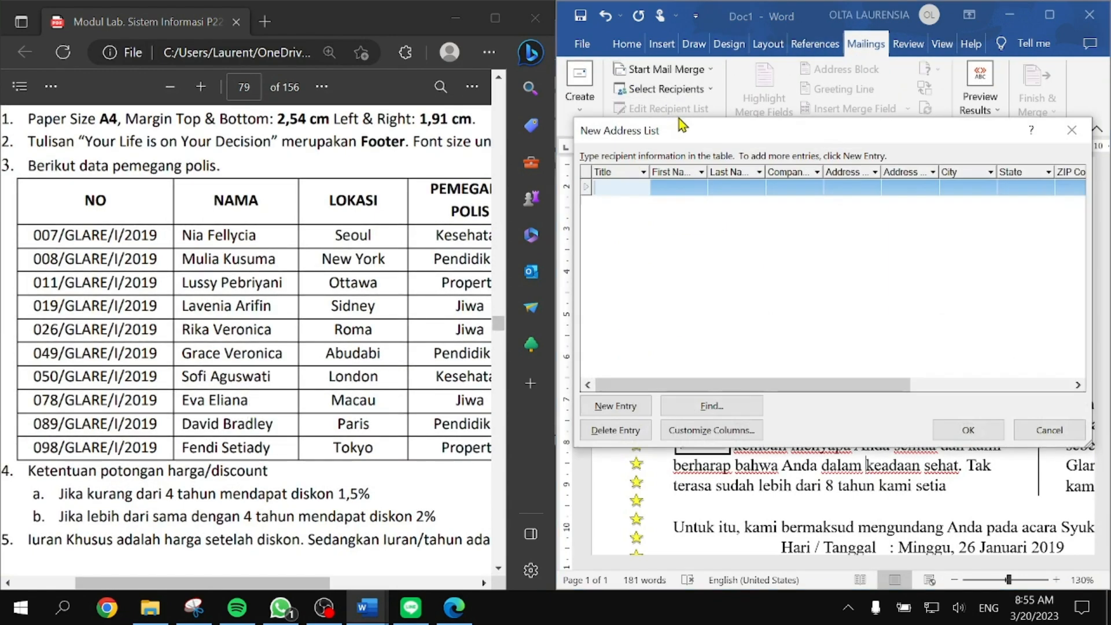
{"action": "left_click", "coordinate": [700, 431]}
{"action": "scroll", "coordinate": [314, 359], "scroll_direction": "down", "scroll_amount": 2}
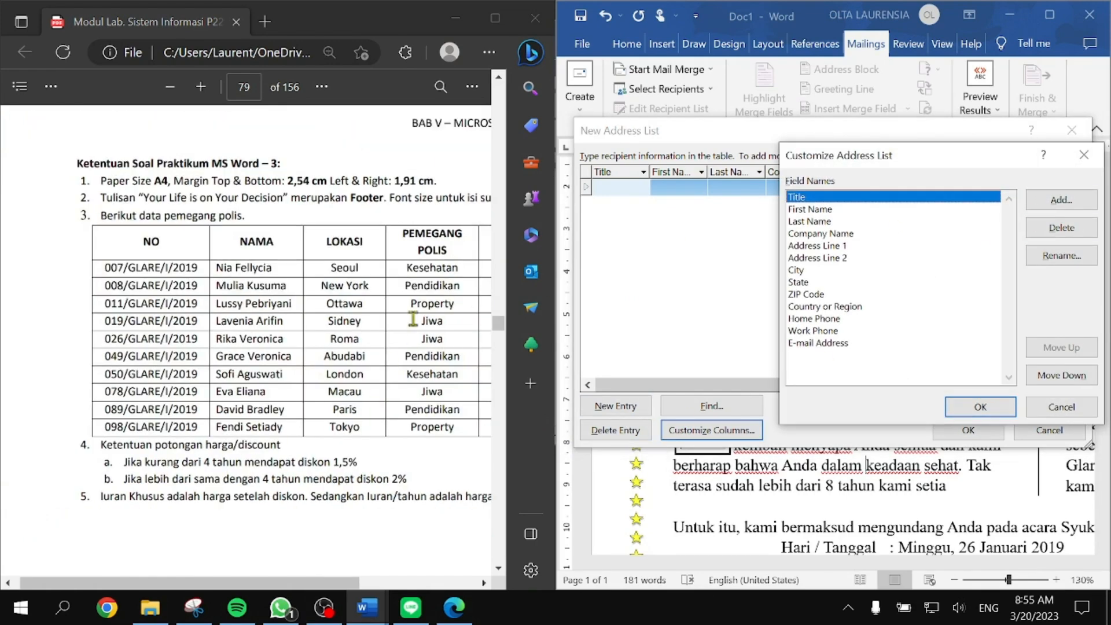
{"action": "scroll", "coordinate": [361, 376], "scroll_direction": "right", "scroll_amount": 3}
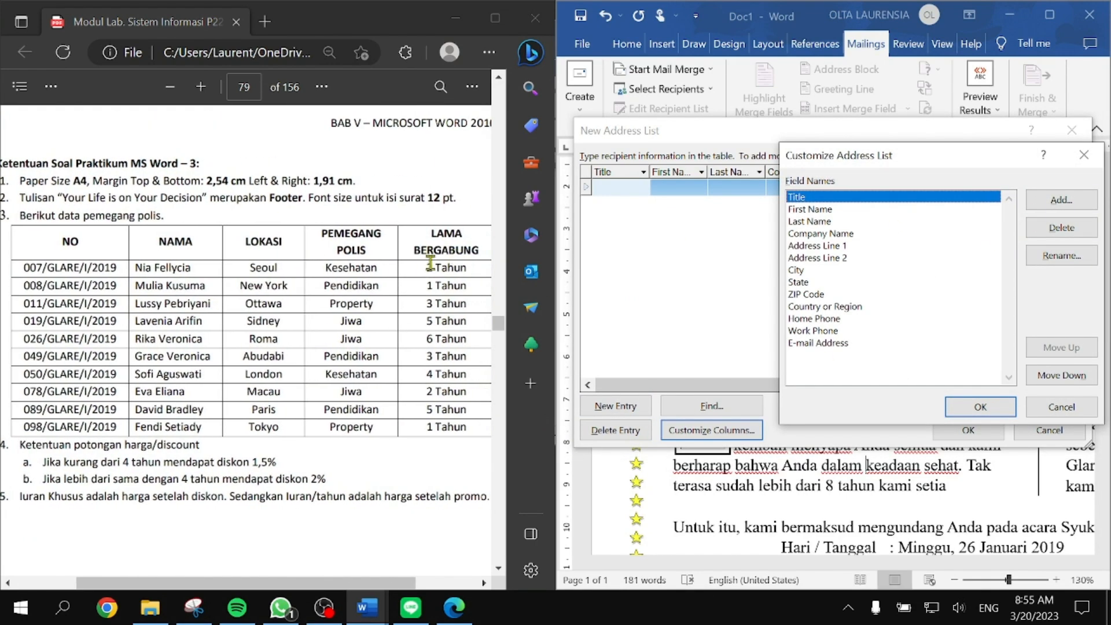
Step: Delete the Title, First Name, Last Name and Company Name fields
{"action": "left_click", "coordinate": [1062, 227]}
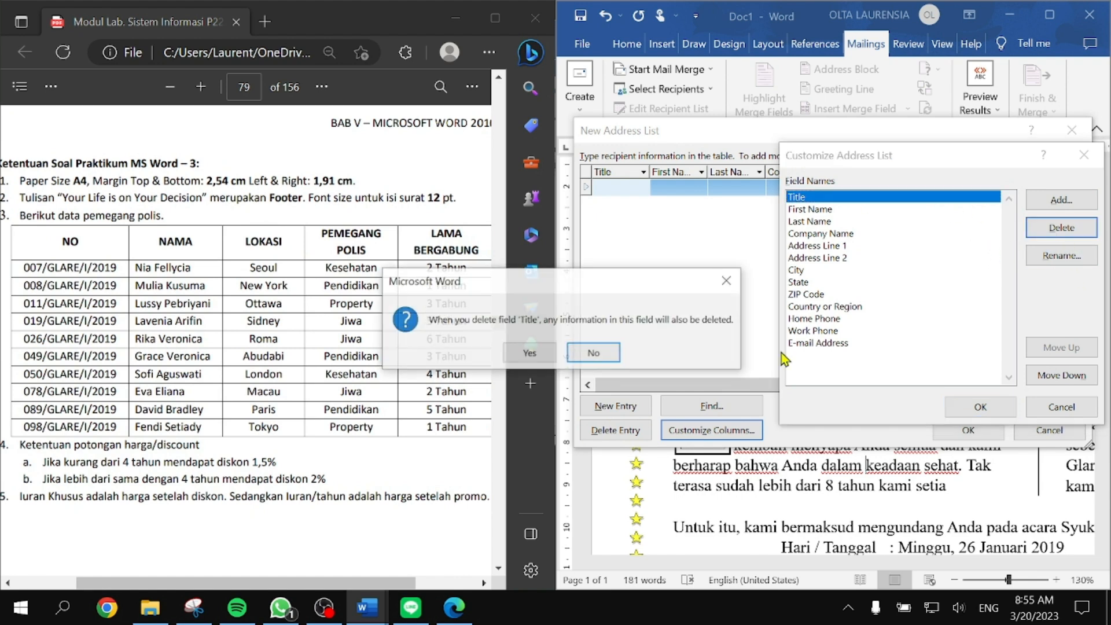
{"action": "left_click", "coordinate": [538, 354]}
{"action": "left_click", "coordinate": [1061, 227]}
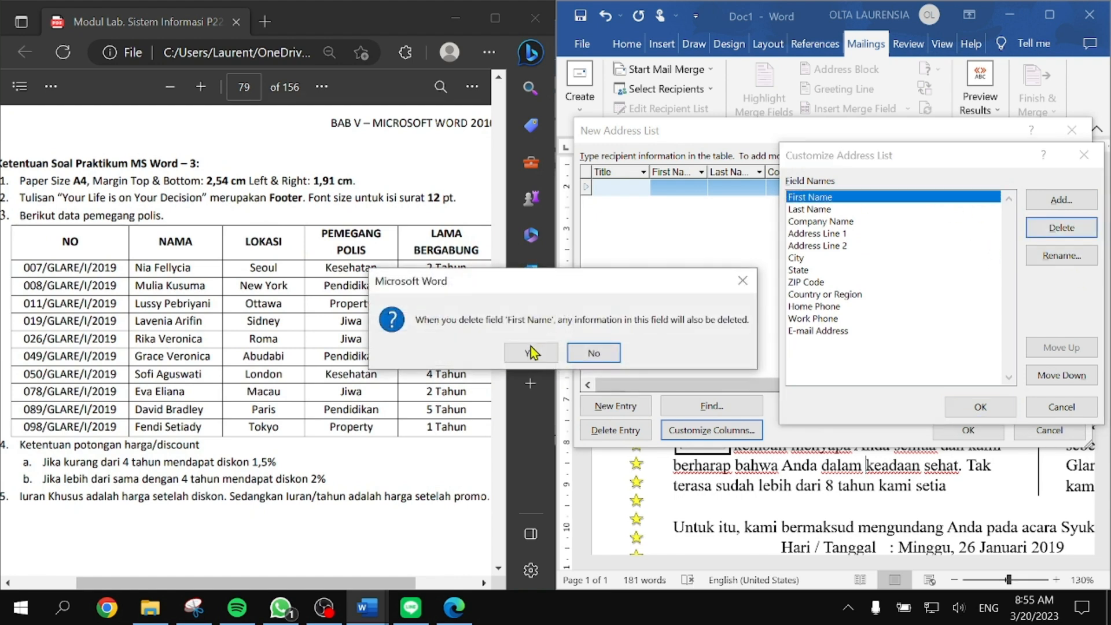
{"action": "left_click", "coordinate": [530, 353]}
{"action": "left_click", "coordinate": [1061, 227]}
{"action": "left_click", "coordinate": [530, 353]}
{"action": "left_click", "coordinate": [1061, 228]}
{"action": "left_click", "coordinate": [530, 353]}
Step: Delete the Address Line 1, Address Line 2, City and State fields
{"action": "left_click", "coordinate": [1061, 227]}
{"action": "left_click", "coordinate": [529, 353]}
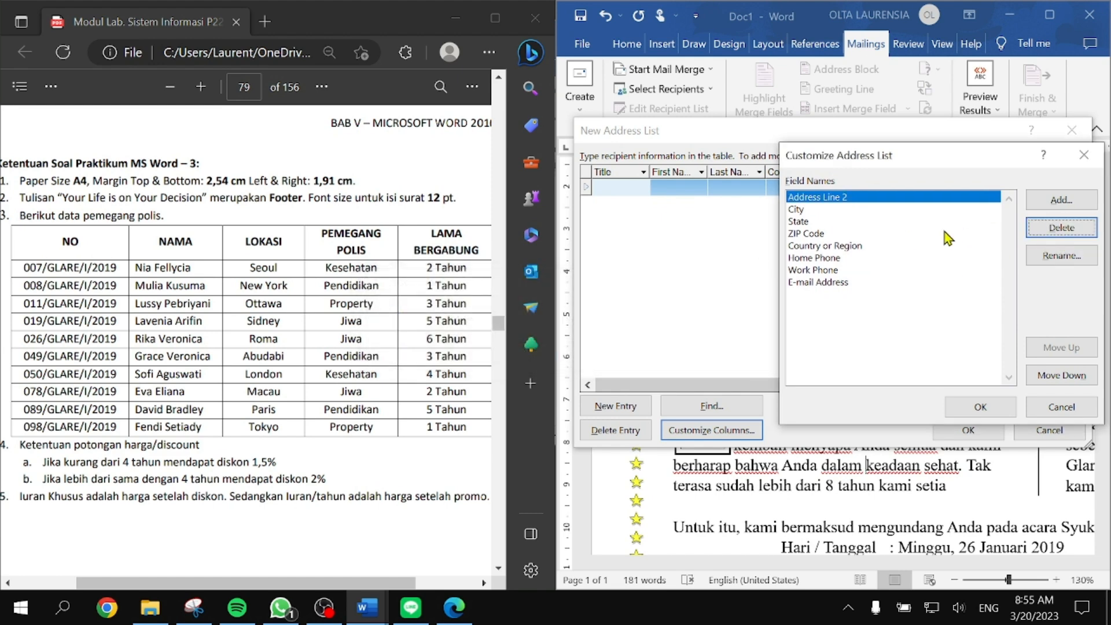
{"action": "left_click", "coordinate": [1062, 228]}
{"action": "left_click", "coordinate": [528, 353]}
{"action": "left_click", "coordinate": [1061, 227]}
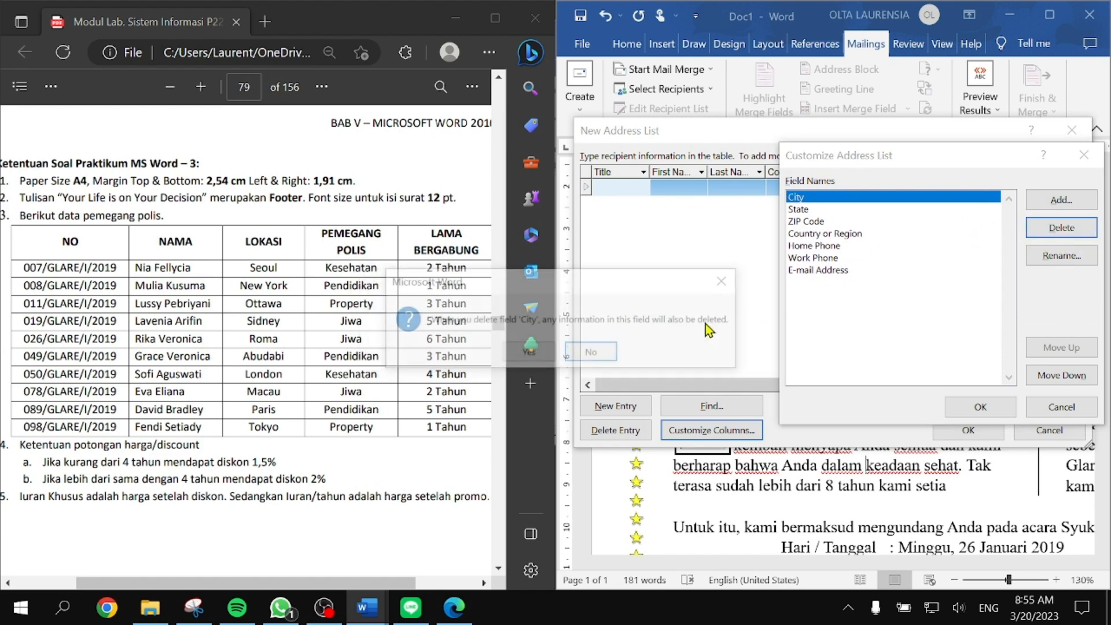
{"action": "left_click", "coordinate": [528, 353]}
{"action": "left_click", "coordinate": [1061, 227]}
{"action": "left_click", "coordinate": [528, 353]}
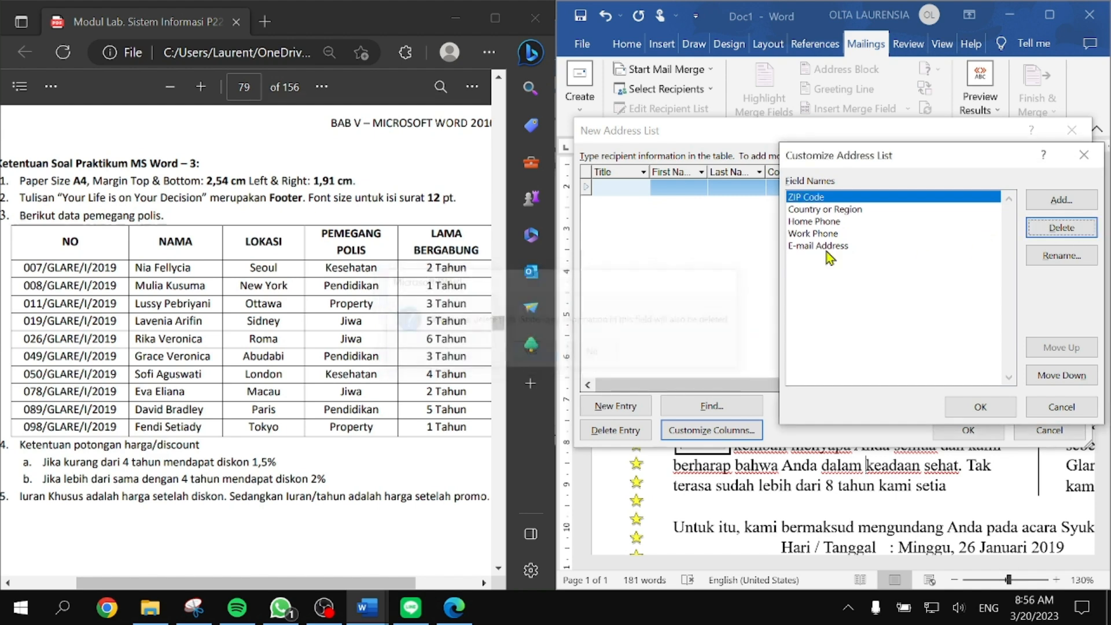
Step: Rename the ZIP Code field to NO and Country or Region to NAMA
{"action": "left_click", "coordinate": [1061, 255]}
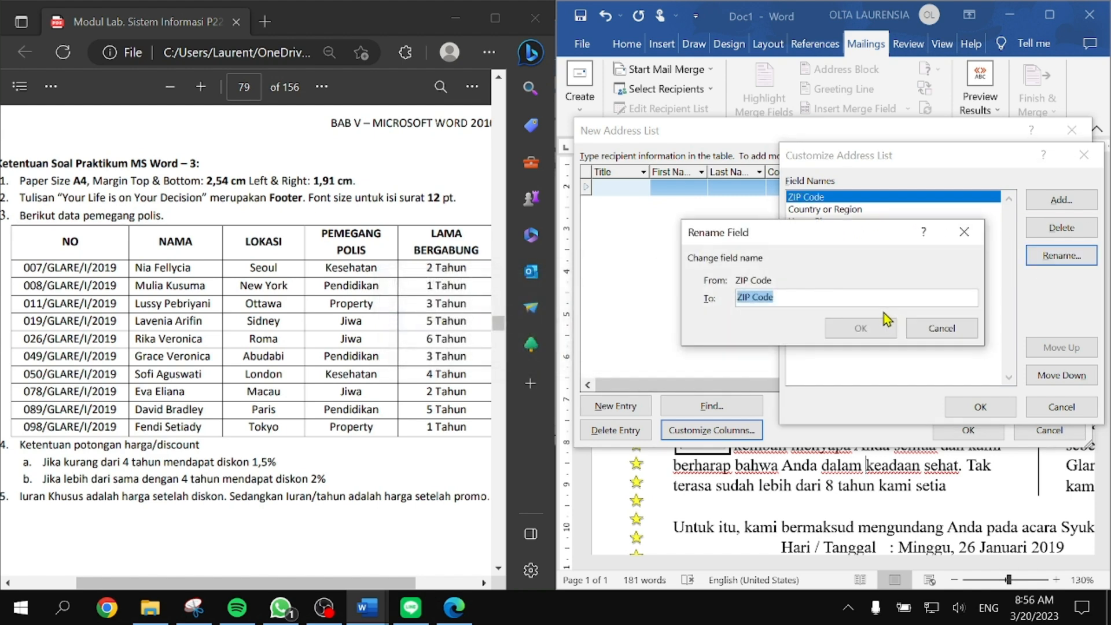
{"action": "type", "text": "NO"}
{"action": "left_click", "coordinate": [861, 327]}
{"action": "left_click", "coordinate": [891, 210]}
{"action": "left_click", "coordinate": [1070, 257]}
{"action": "type", "text": "NAMA"}
{"action": "left_click", "coordinate": [860, 327]}
Step: Rename the Home Phone field to LOKASI
{"action": "left_click", "coordinate": [920, 222]}
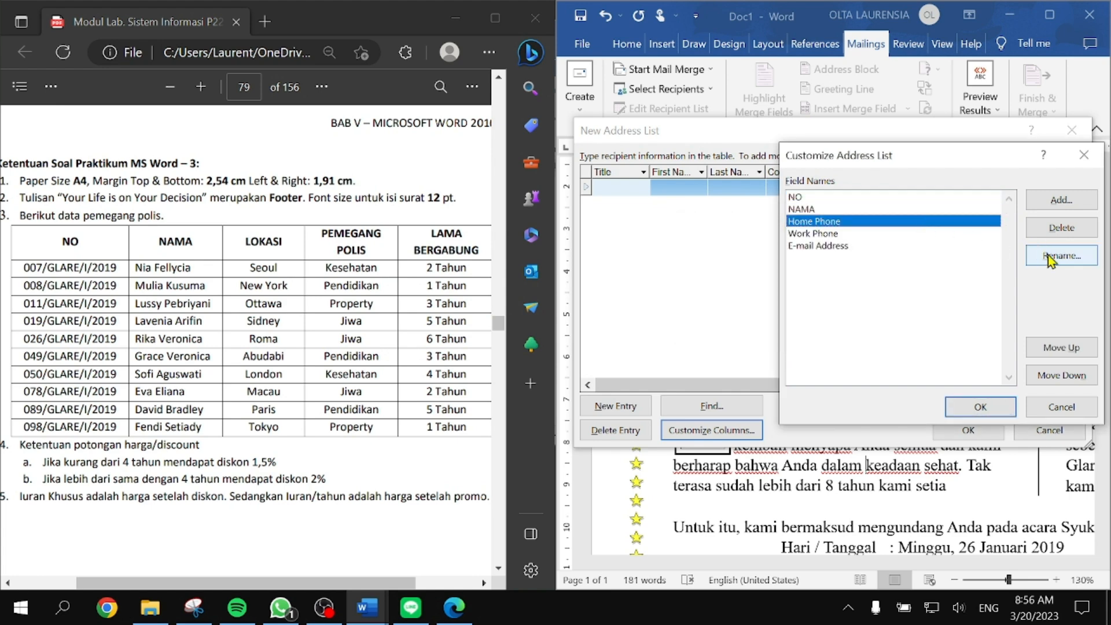
{"action": "left_click", "coordinate": [1061, 255]}
{"action": "type", "text": "L"}
{"action": "key", "text": "BackSpace"}
{"action": "type", "text": "LOKASI"}
{"action": "left_click", "coordinate": [860, 327]}
Step: Rename Work Phone to PEMEGANG POLIS and E-mail Address to LAMA BERGABUNG
{"action": "left_click", "coordinate": [878, 234]}
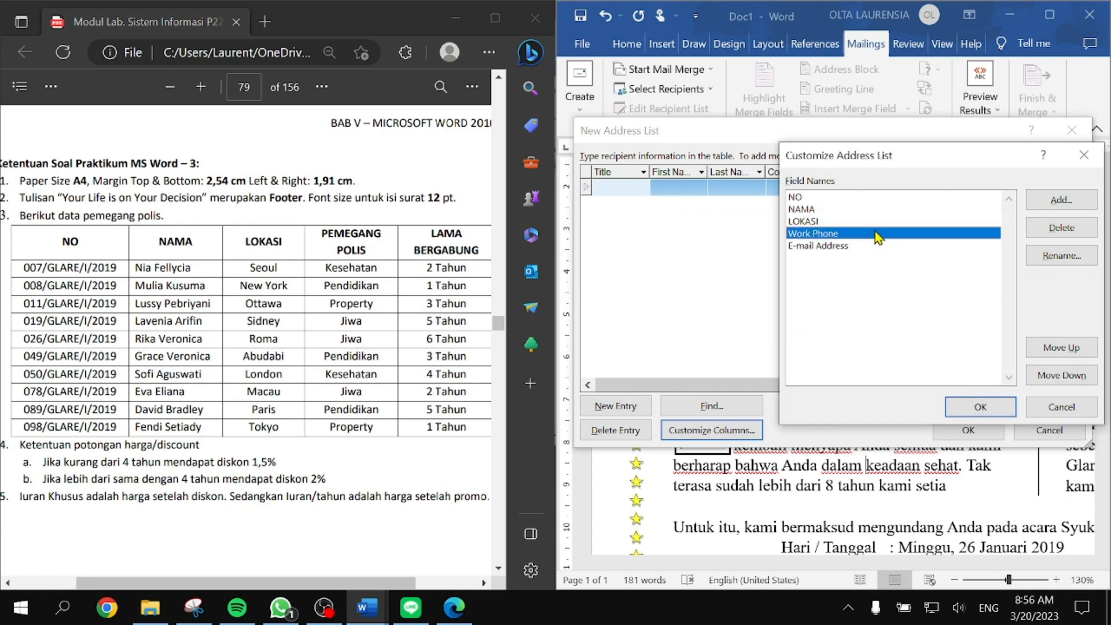
{"action": "left_click", "coordinate": [1063, 256]}
{"action": "type", "text": "PEMEGANG POLIS"}
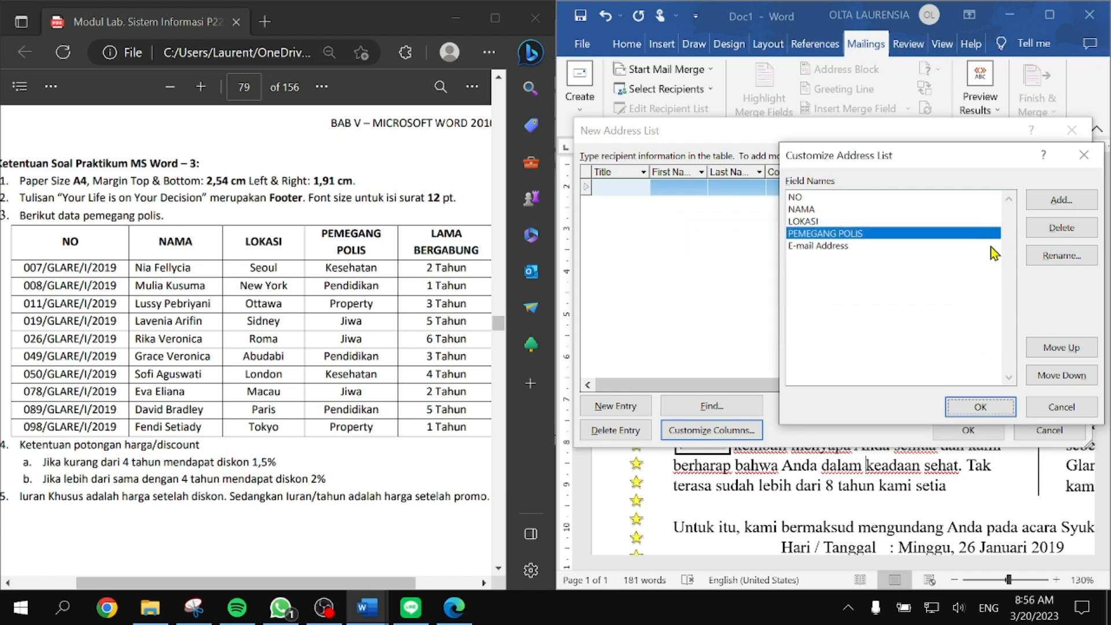
{"action": "left_click", "coordinate": [990, 245]}
{"action": "left_click", "coordinate": [1065, 260]}
{"action": "type", "text": "LAMA BERGABUNG"}
{"action": "key", "text": "Return"}
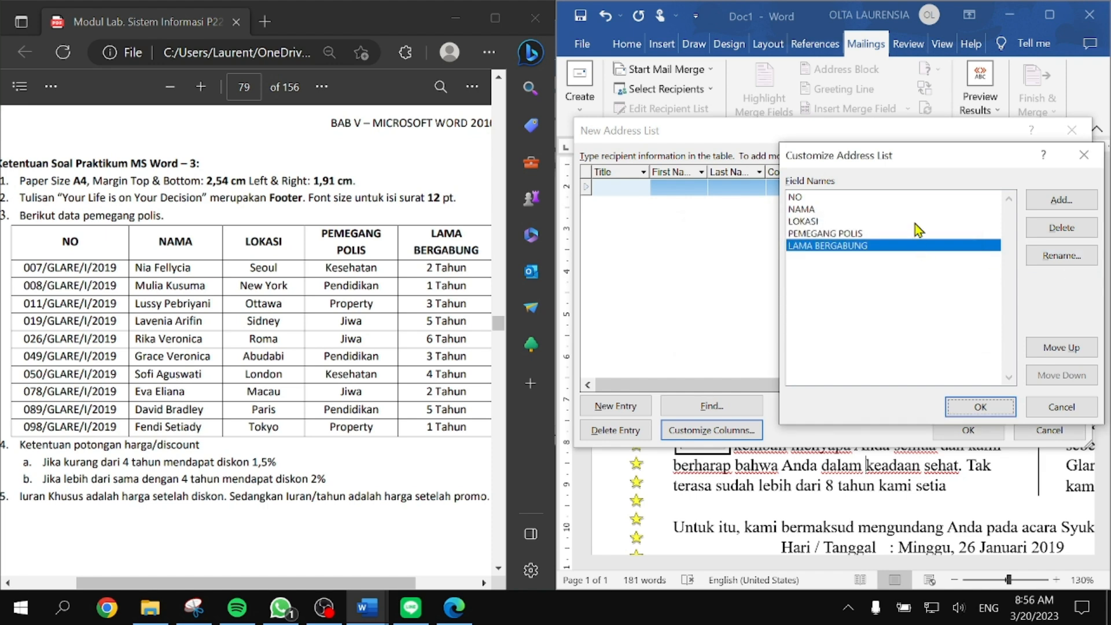
{"action": "left_click", "coordinate": [920, 222]}
Step: Move LOKASI up to sit right after NAMA, matching the PDF table's column order
{"action": "left_click", "coordinate": [1061, 375]}
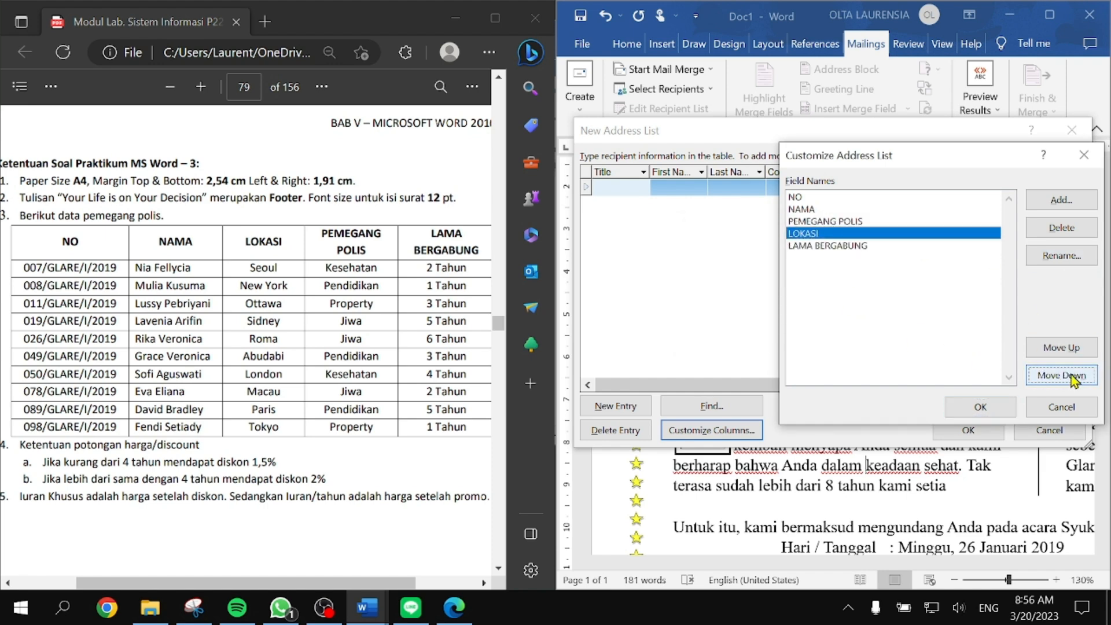
{"action": "left_click", "coordinate": [1061, 374]}
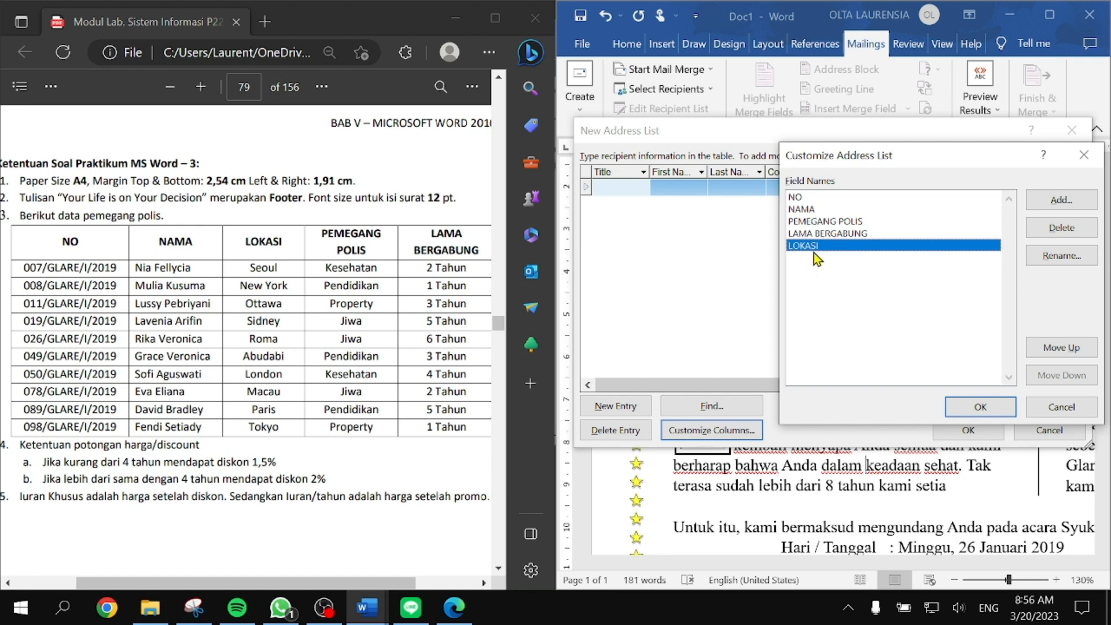
{"action": "left_click_drag", "start_coordinate": [63, 245], "coordinate": [479, 250]}
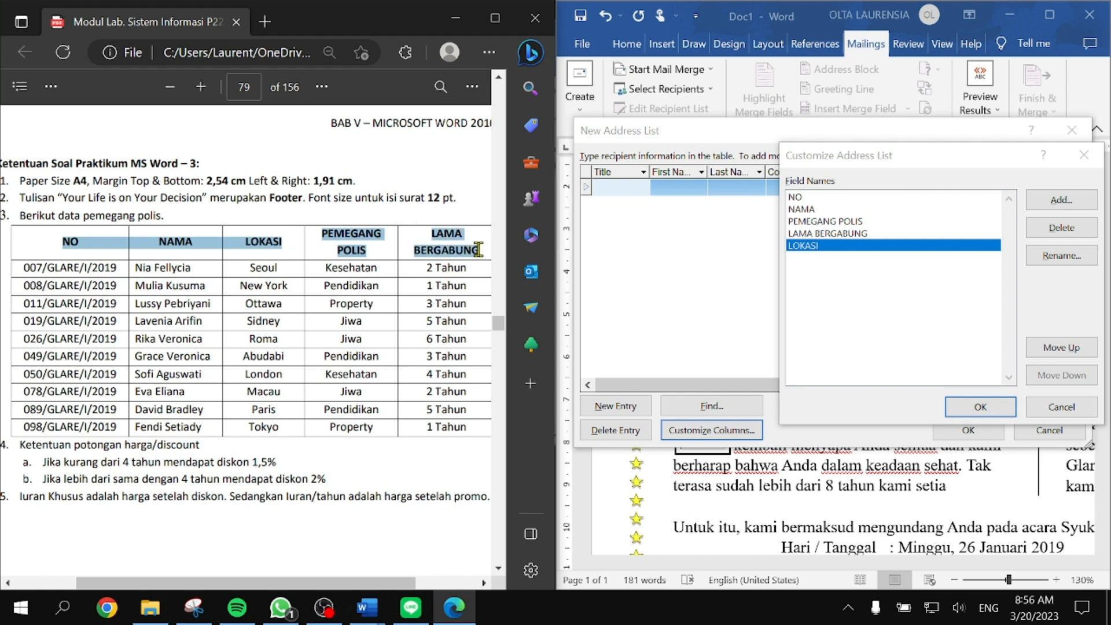
{"action": "left_click", "coordinate": [891, 252]}
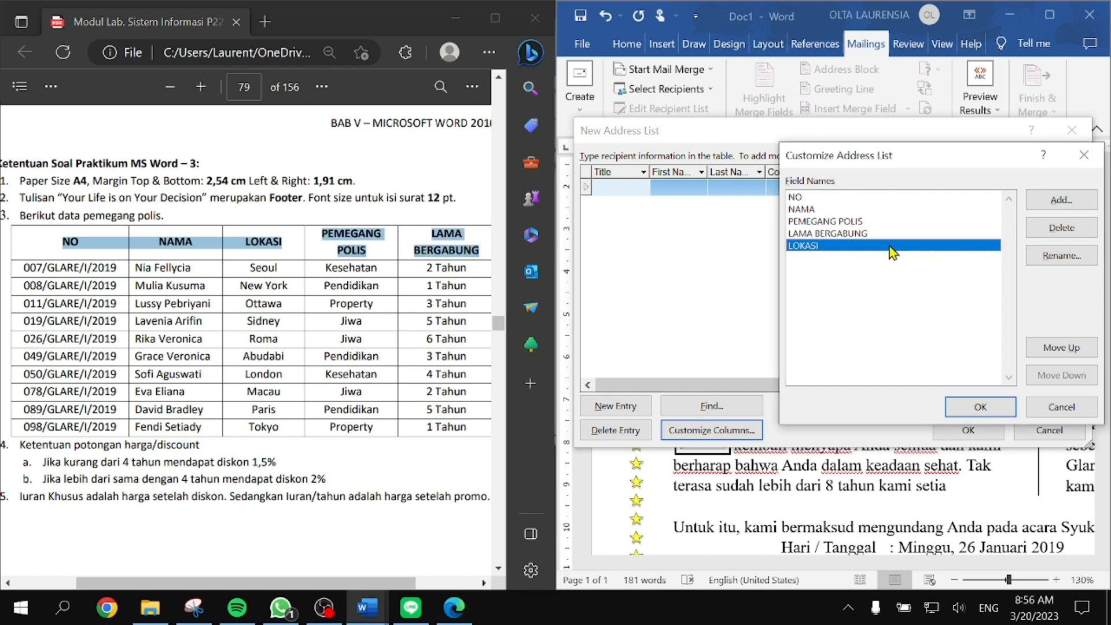
{"action": "left_click", "coordinate": [1066, 349]}
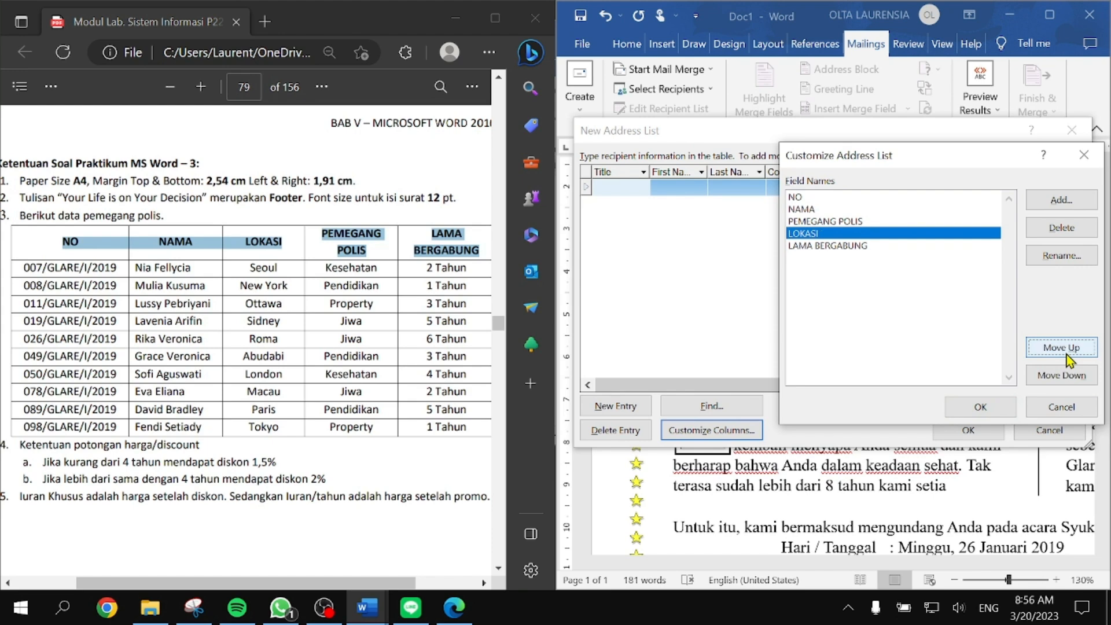
{"action": "left_click", "coordinate": [1067, 375]}
{"action": "left_click", "coordinate": [1067, 349]}
{"action": "left_click", "coordinate": [1069, 349]}
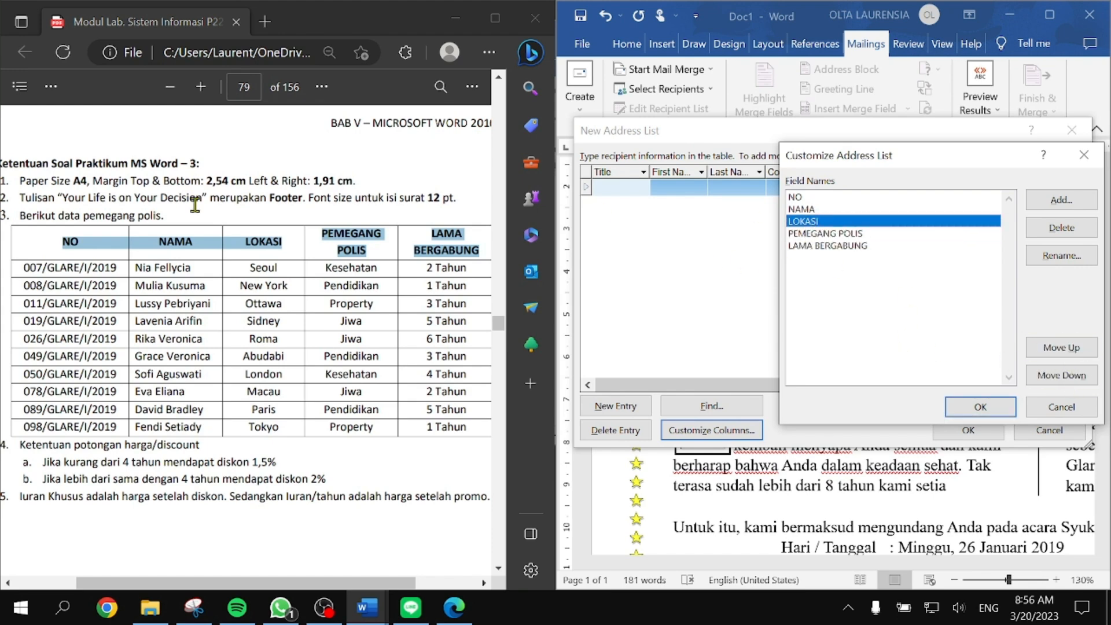
Step: Keep LOKASI above PEMEGANG POLIS and LAMA BERGABUNG, and apply the field order
{"action": "left_click", "coordinate": [823, 208]}
{"action": "left_click", "coordinate": [823, 220]}
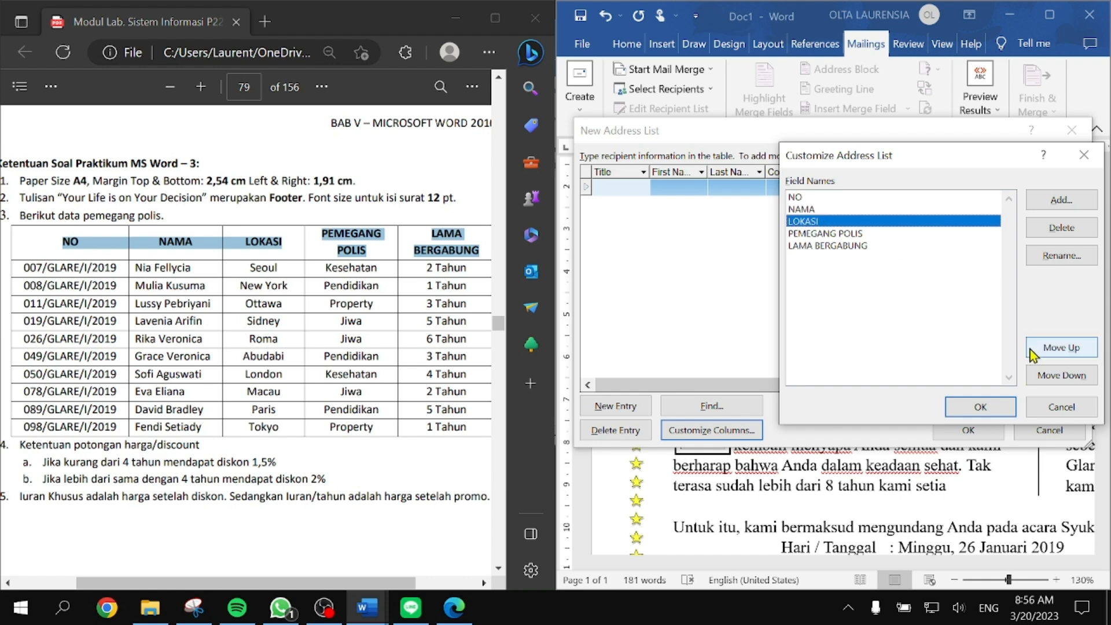
{"action": "left_click", "coordinate": [1062, 375]}
{"action": "left_click", "coordinate": [1069, 354]}
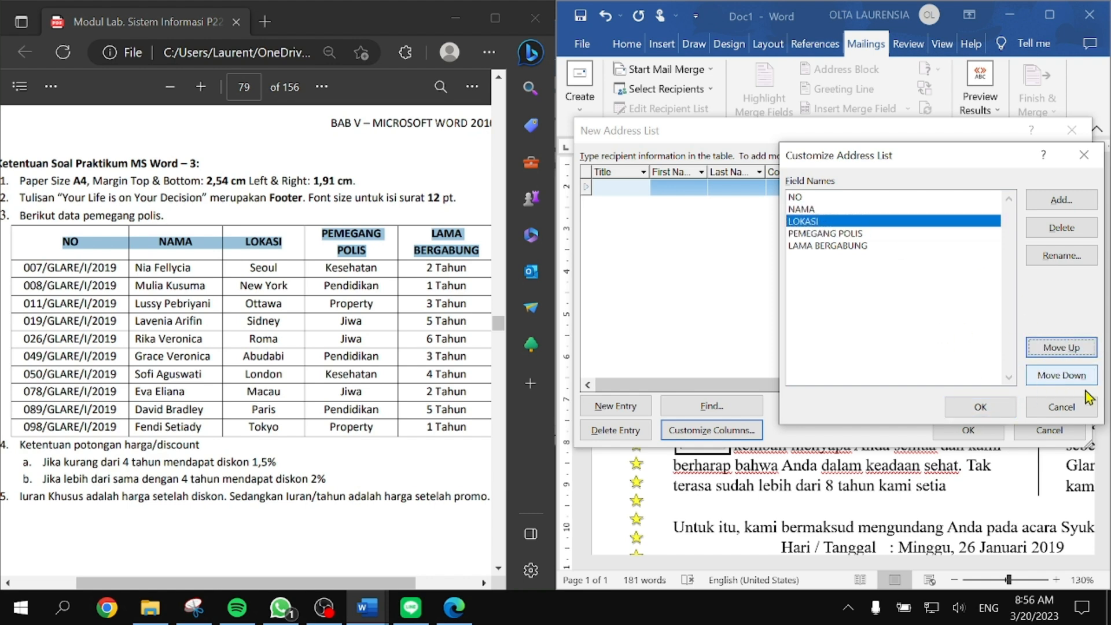
{"action": "left_click", "coordinate": [860, 234]}
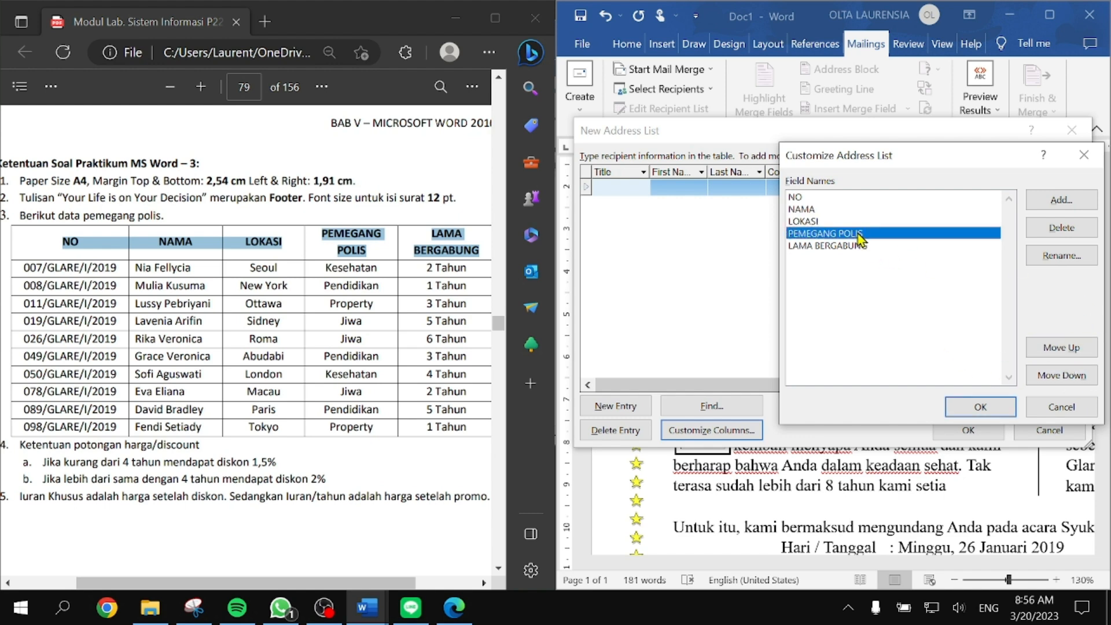
{"action": "left_click", "coordinate": [866, 246]}
{"action": "left_click", "coordinate": [980, 407]}
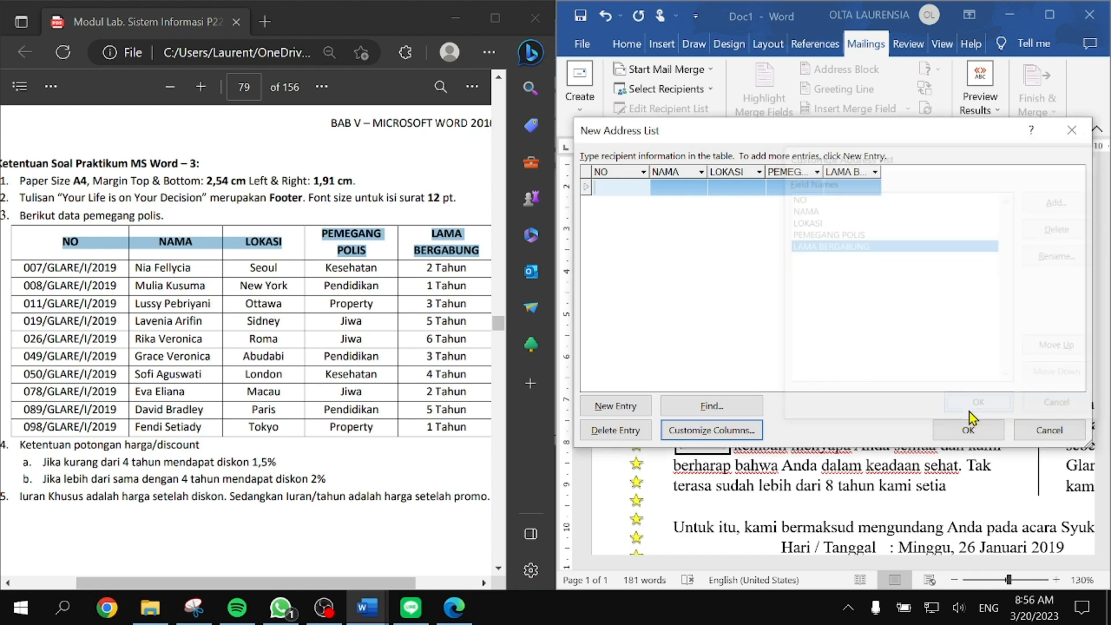
Step: Enter the first policyholder's policy number and name from the PDF into the first record
{"action": "left_click", "coordinate": [602, 182]}
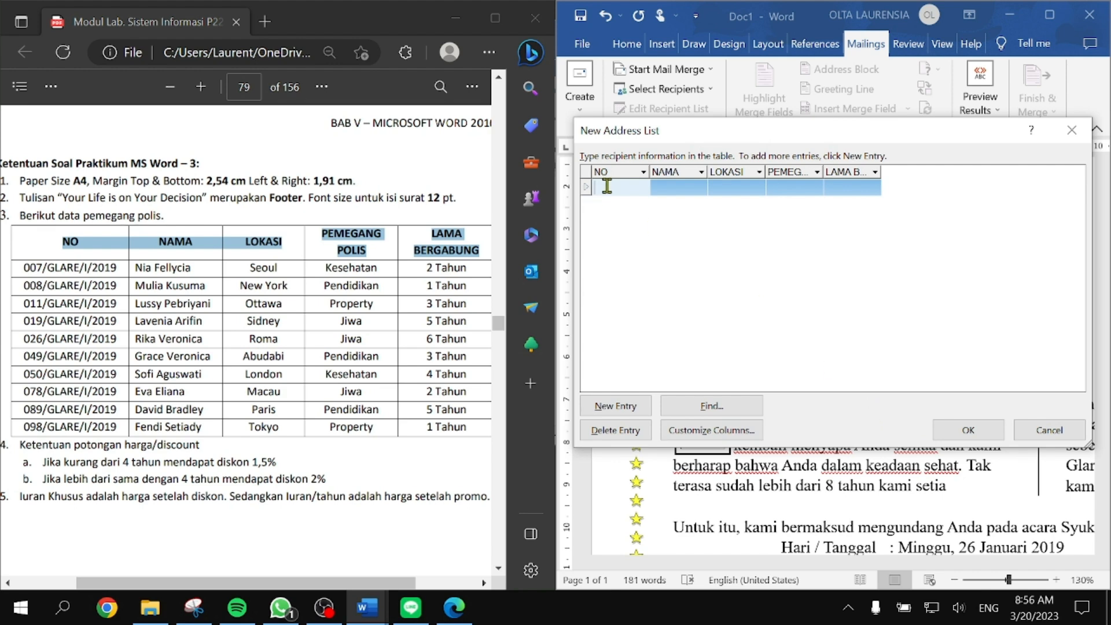
{"action": "left_click_drag", "start_coordinate": [116, 268], "coordinate": [7, 261]}
{"action": "key", "text": "ctrl+c"}
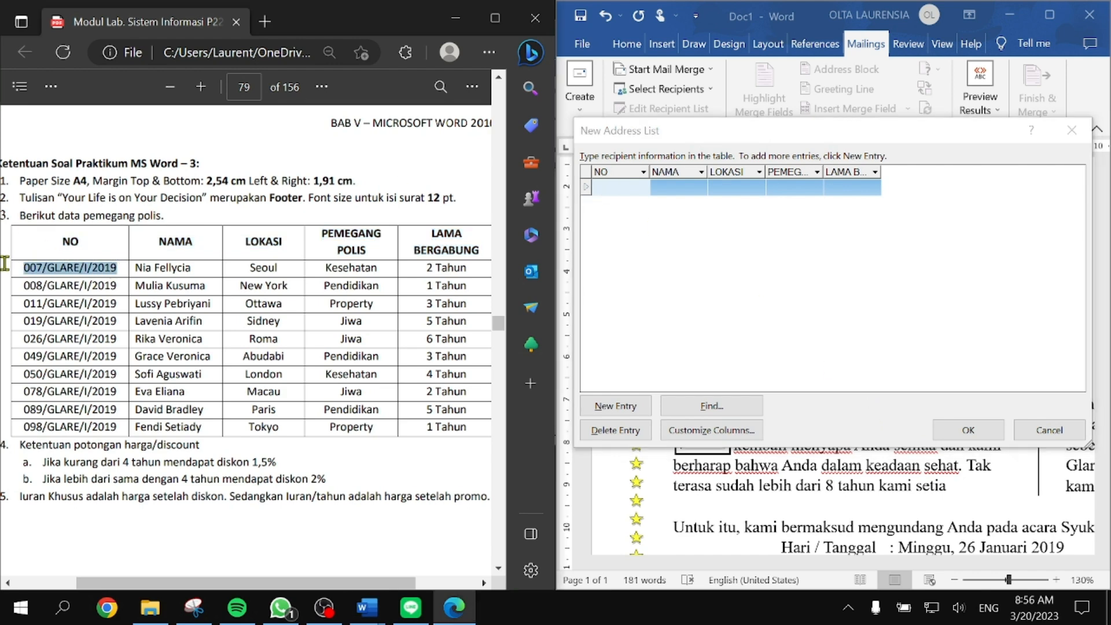
{"action": "left_click", "coordinate": [614, 187]}
{"action": "key", "text": "ctrl+v"}
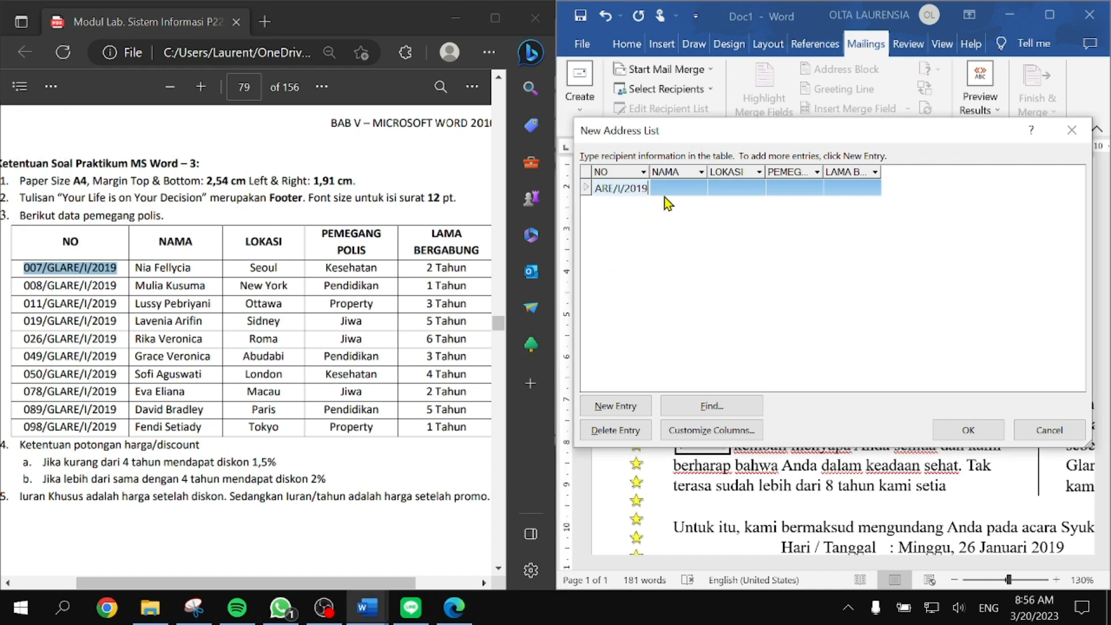
{"action": "left_click", "coordinate": [675, 188]}
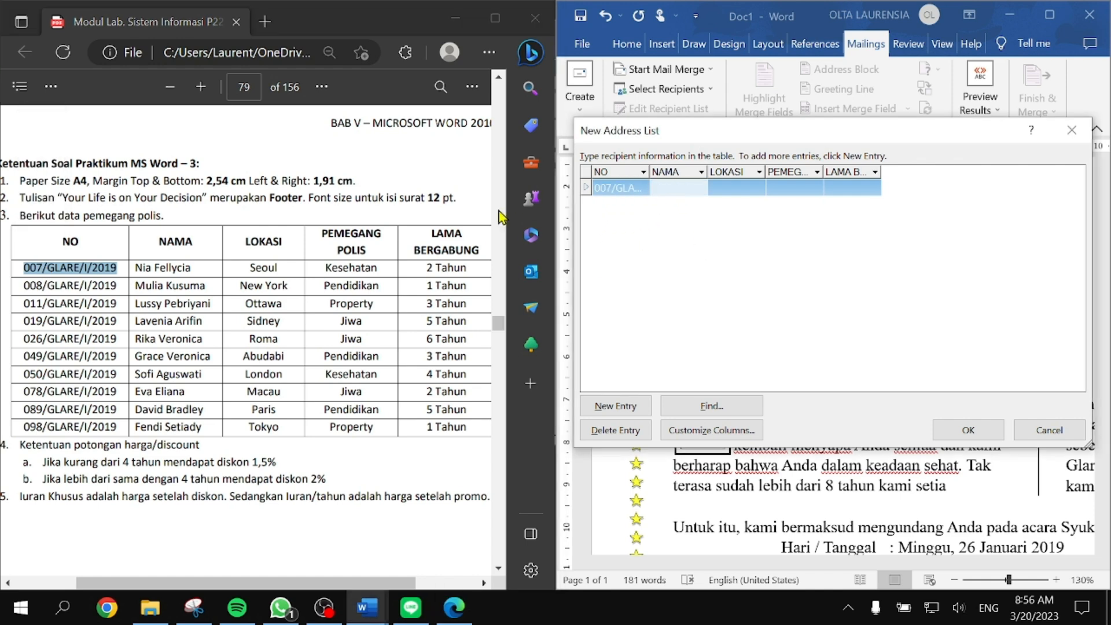
{"action": "mouse_move", "coordinate": [135, 267]}
{"action": "left_mouse_down"}
{"action": "mouse_move", "coordinate": [207, 268]}
{"action": "mouse_move", "coordinate": [117, 266]}
{"action": "left_mouse_up"}
{"action": "key", "text": "ctrl+c"}
{"action": "left_click", "coordinate": [676, 191]}
{"action": "key", "text": "ctrl+v"}
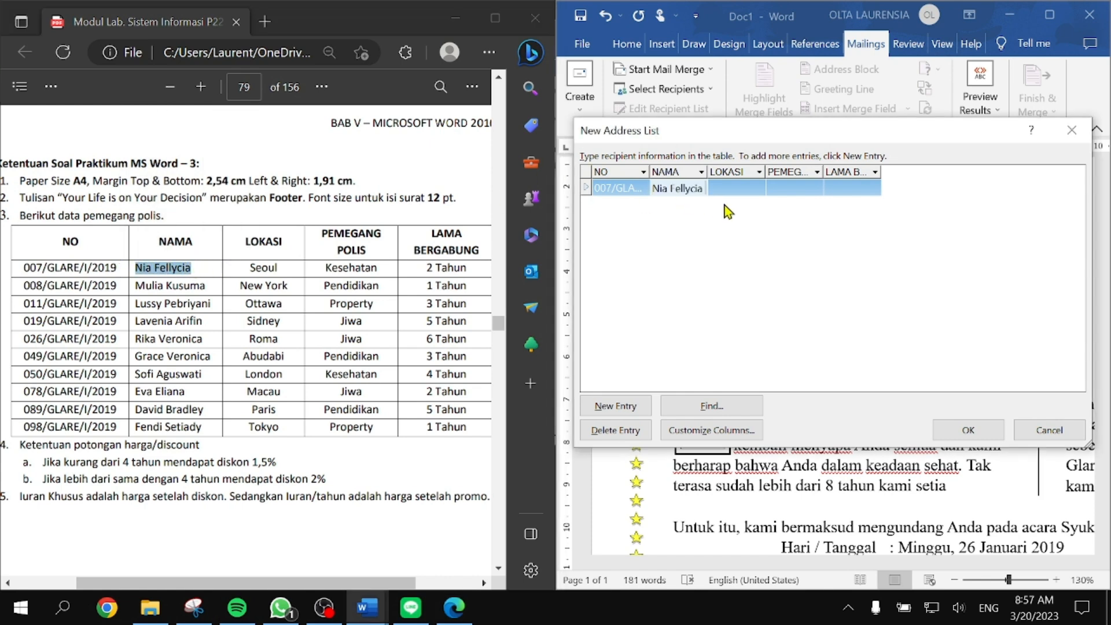
{"action": "key", "text": "BackSpace"}
{"action": "left_click", "coordinate": [735, 191]}
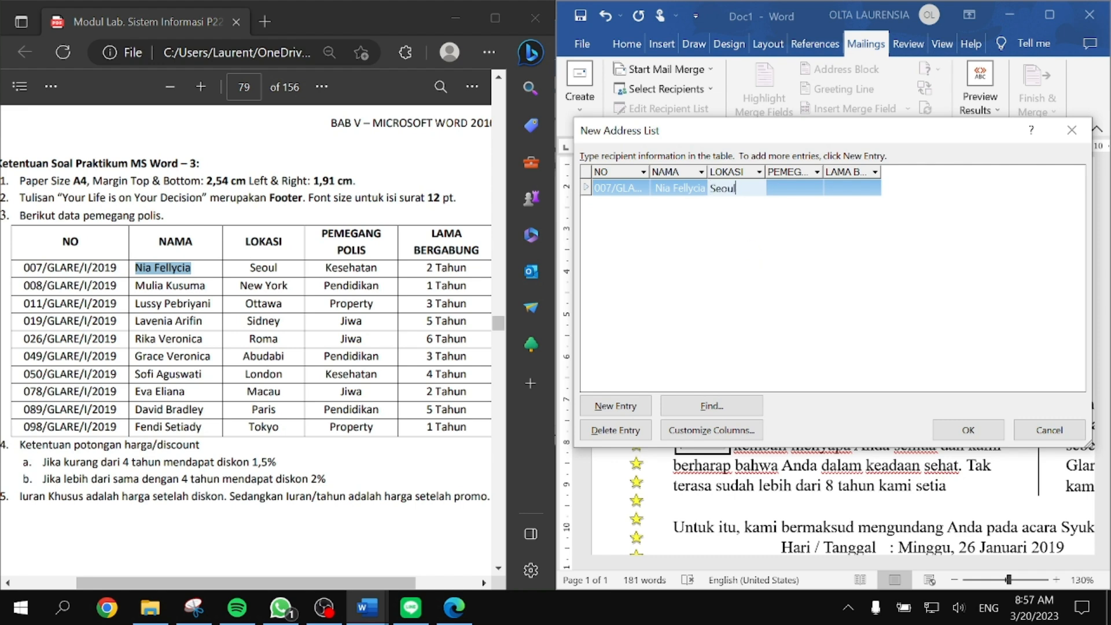
{"action": "left_click", "coordinate": [795, 191]}
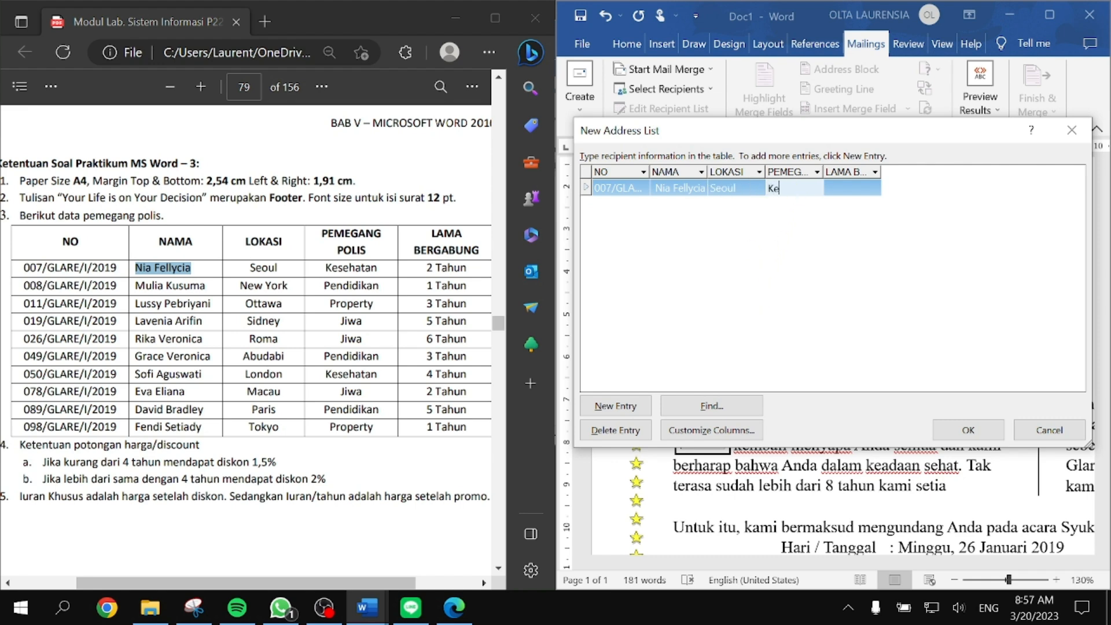
{"action": "left_click", "coordinate": [841, 188]}
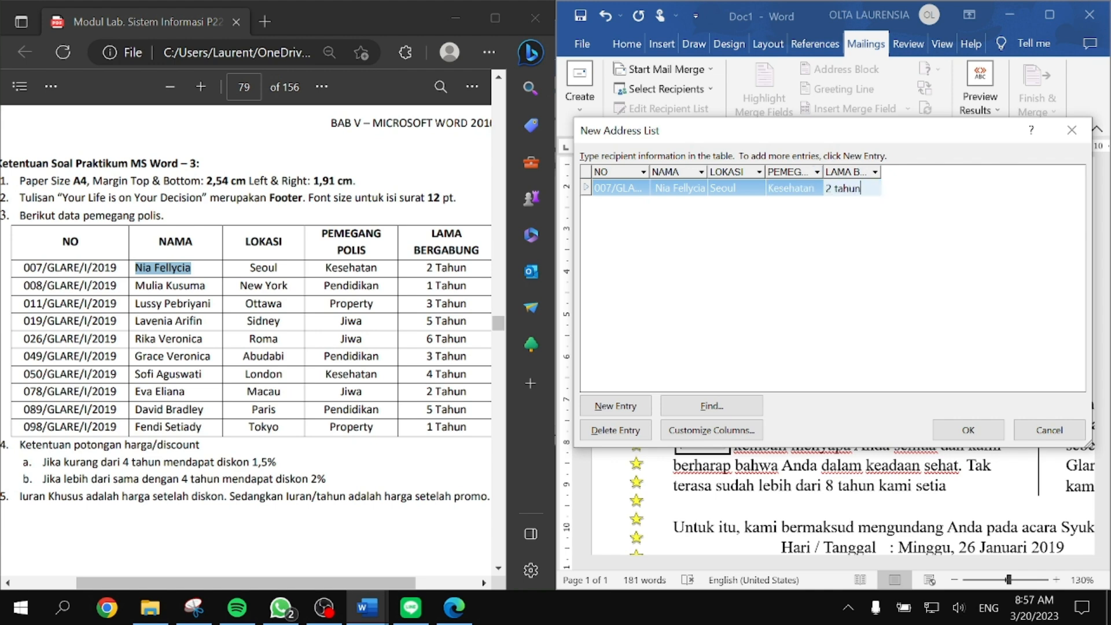
Step: Add a second entry row and delete the five extra empty rows created by mistake
{"action": "left_click", "coordinate": [615, 405]}
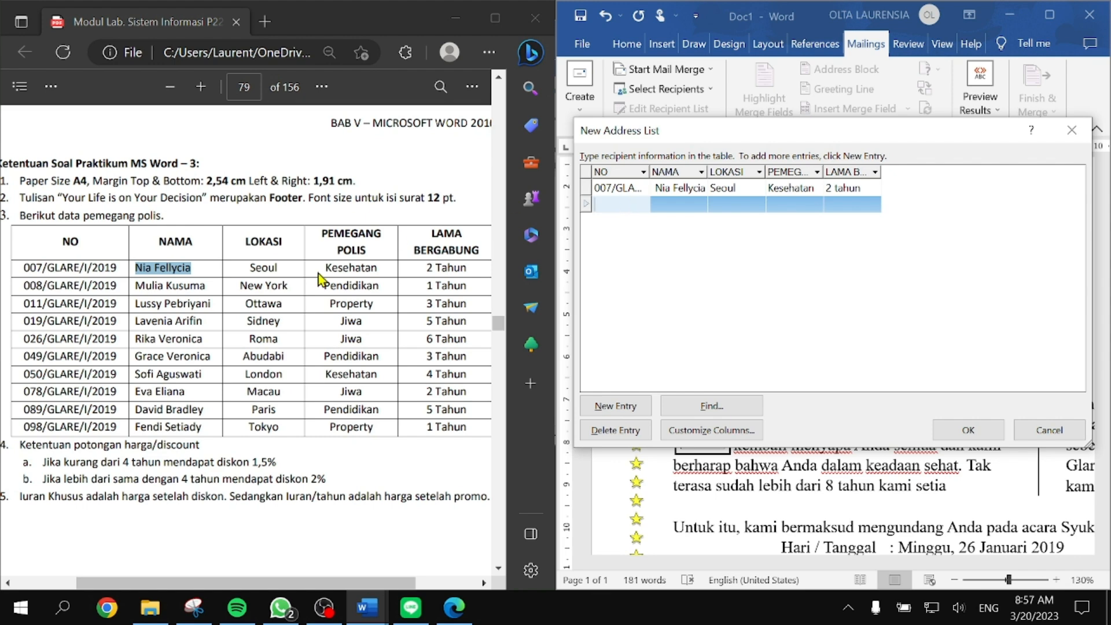
{"action": "left_click_drag", "start_coordinate": [117, 281], "coordinate": [6, 297]}
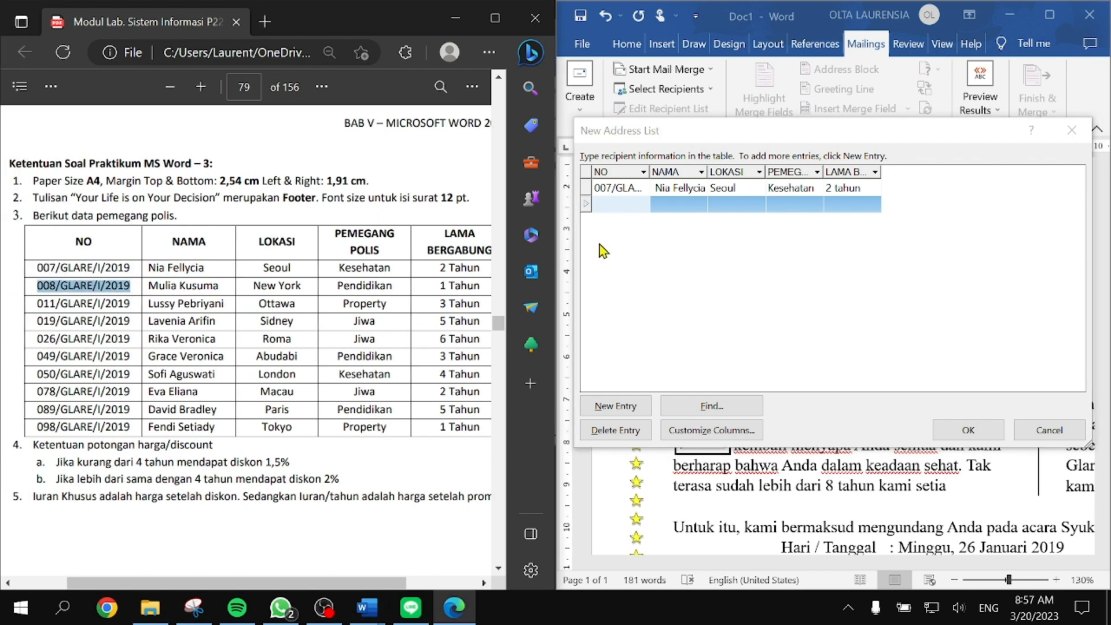
{"action": "left_click", "coordinate": [613, 408]}
{"action": "left_click", "coordinate": [612, 407]}
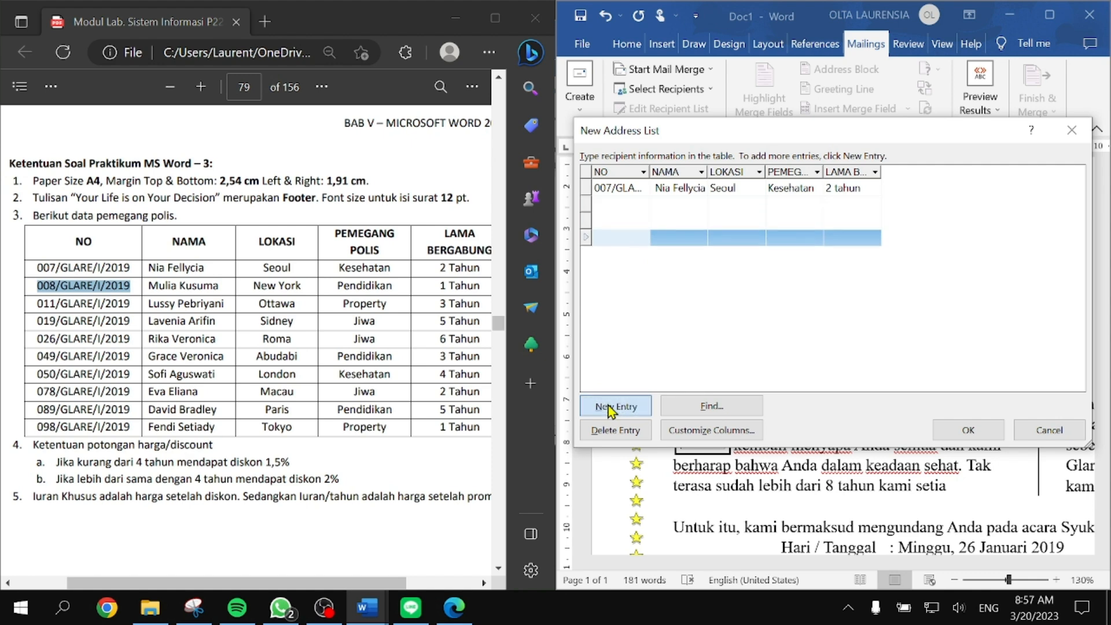
{"action": "left_click", "coordinate": [613, 408]}
{"action": "left_click", "coordinate": [612, 408]}
{"action": "left_click", "coordinate": [612, 408]}
{"action": "left_click", "coordinate": [605, 431]}
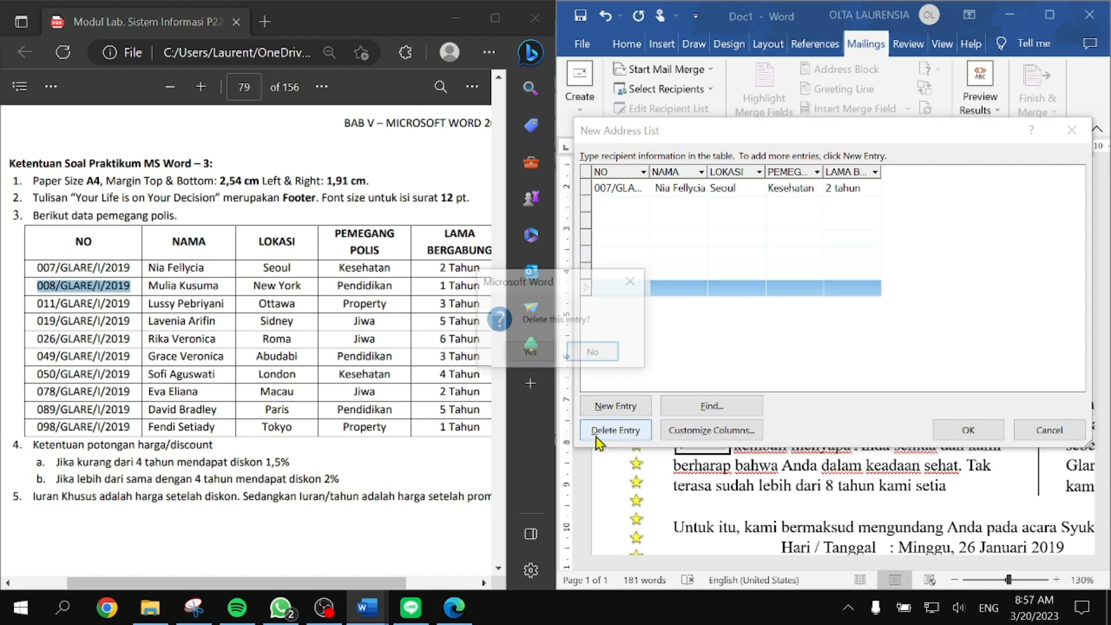
{"action": "left_click", "coordinate": [528, 351]}
{"action": "left_click", "coordinate": [614, 431]}
{"action": "left_click", "coordinate": [527, 353]}
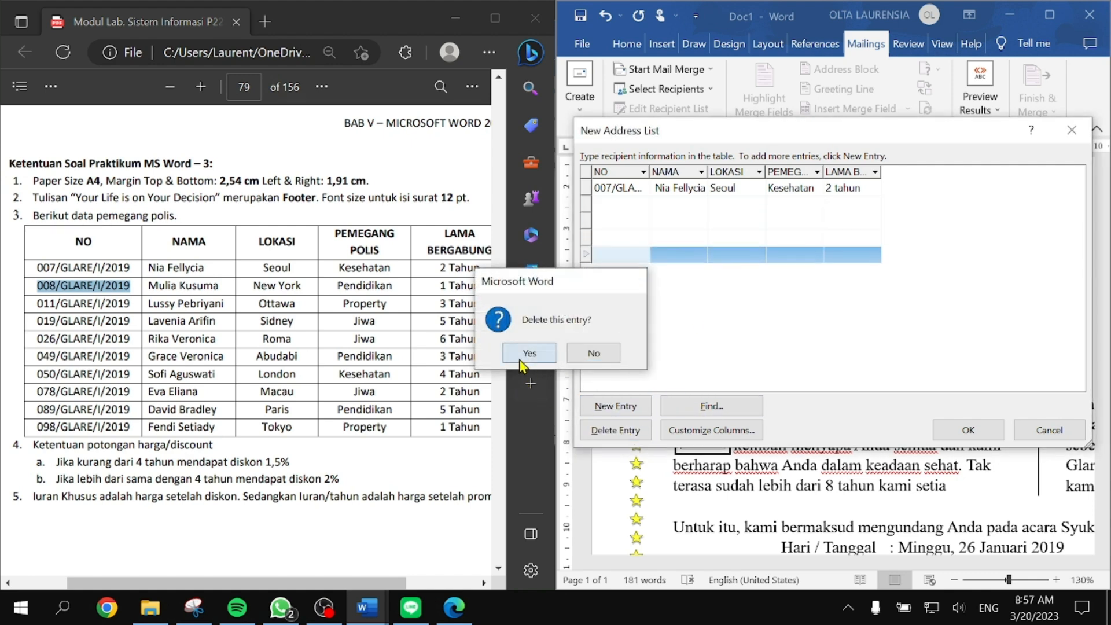
{"action": "left_click", "coordinate": [614, 430]}
{"action": "left_click", "coordinate": [527, 352]}
{"action": "left_click", "coordinate": [610, 430]}
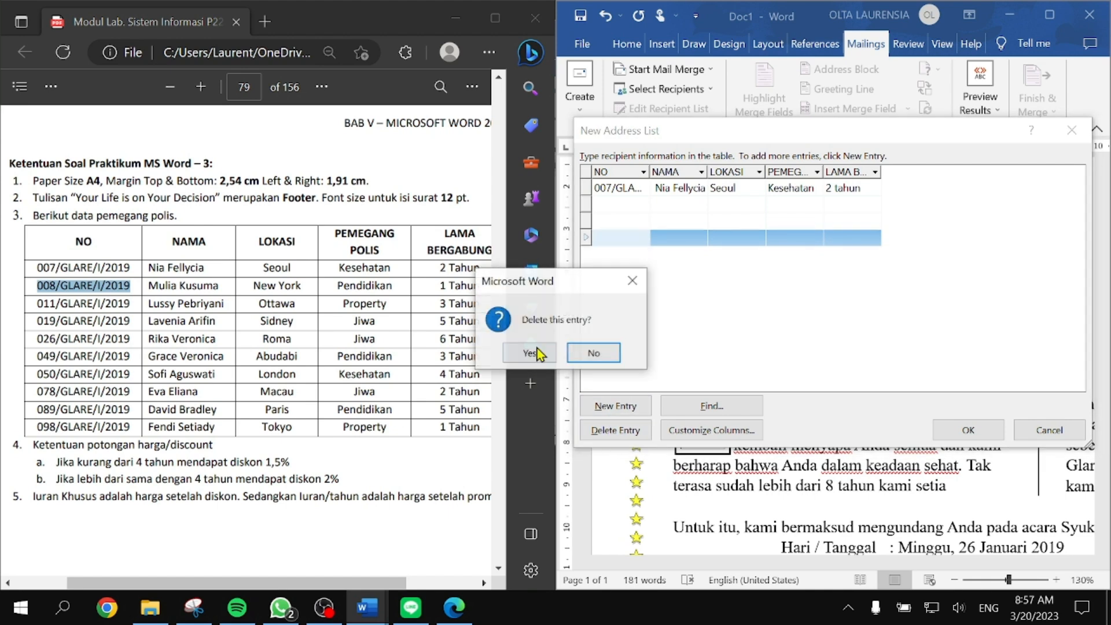
{"action": "left_click", "coordinate": [528, 352]}
{"action": "left_click", "coordinate": [610, 430]}
{"action": "left_click", "coordinate": [524, 347]}
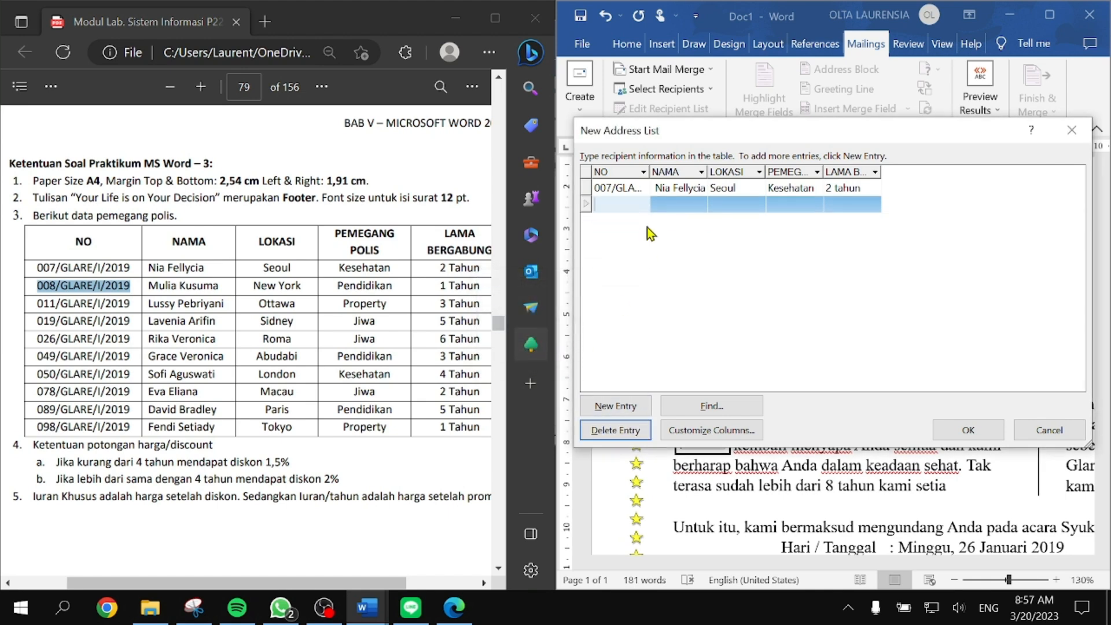
Step: Fill the second record's number, name and location, then begin its 'Pendid' and '1 ta' entries
{"action": "key", "text": "Tab"}
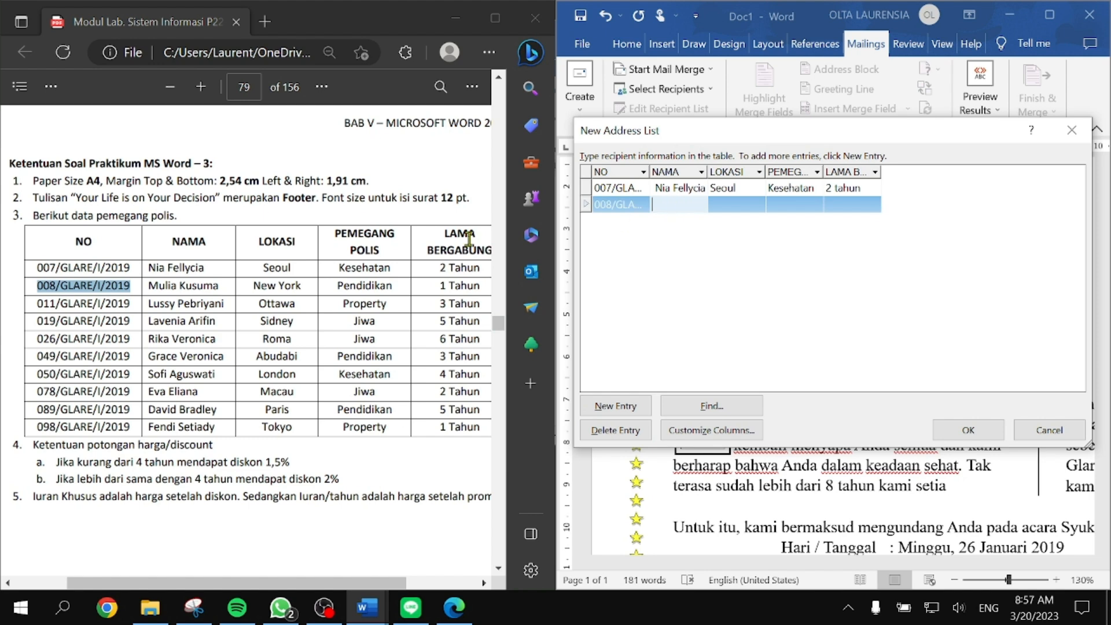
{"action": "mouse_move", "coordinate": [148, 291]}
{"action": "left_mouse_down"}
{"action": "mouse_move", "coordinate": [230, 287]}
{"action": "mouse_move", "coordinate": [144, 289]}
{"action": "left_mouse_up"}
{"action": "left_click", "coordinate": [683, 204]}
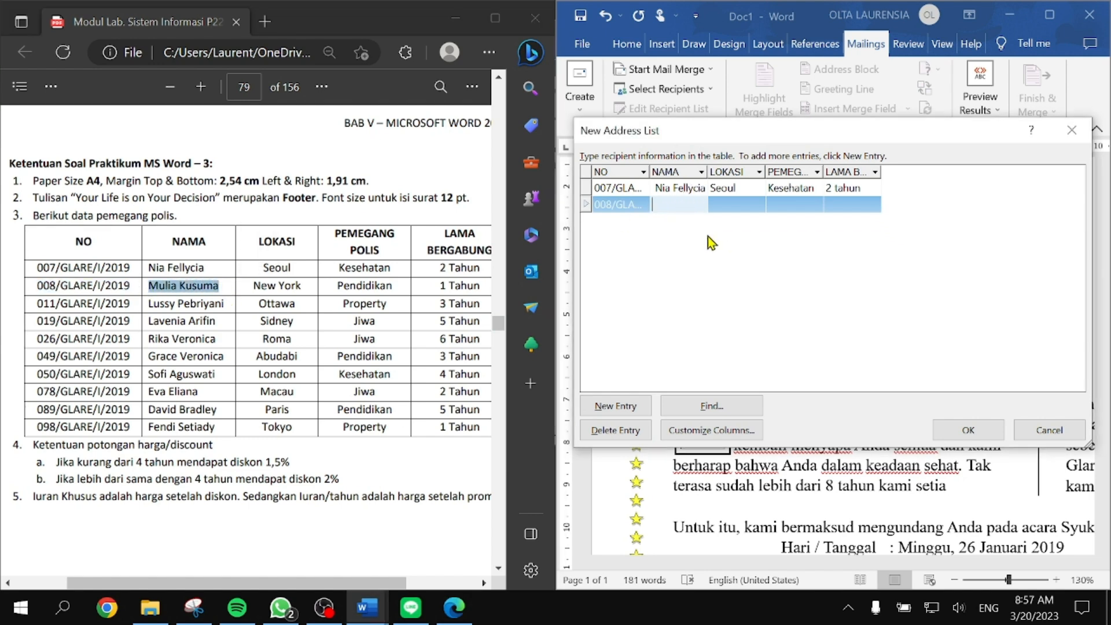
{"action": "key", "text": "ctrl+a"}
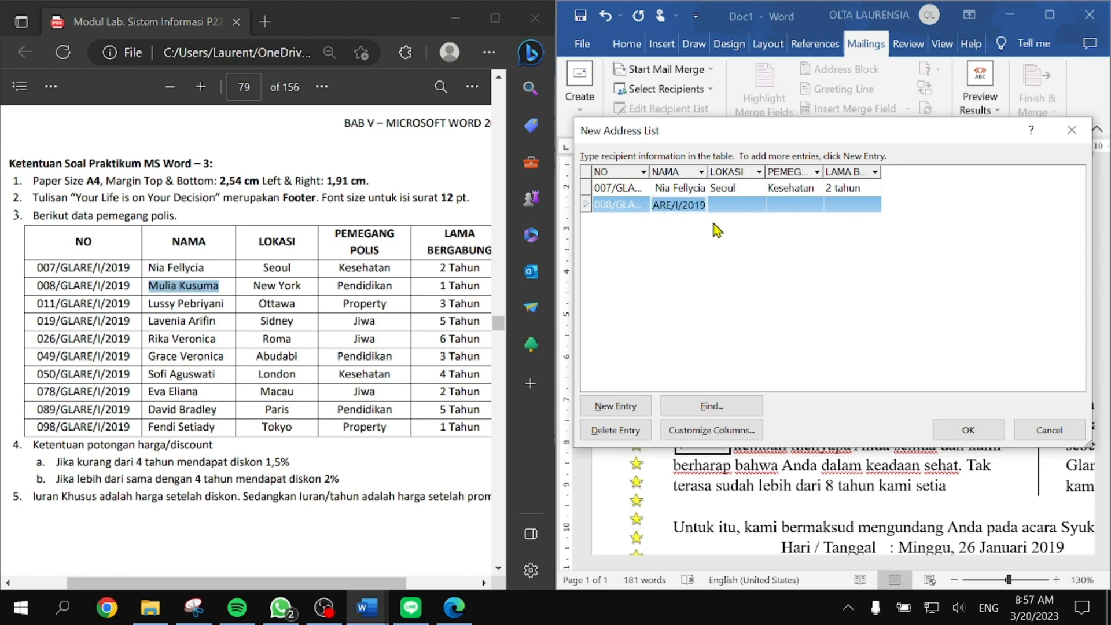
{"action": "left_click", "coordinate": [700, 205]}
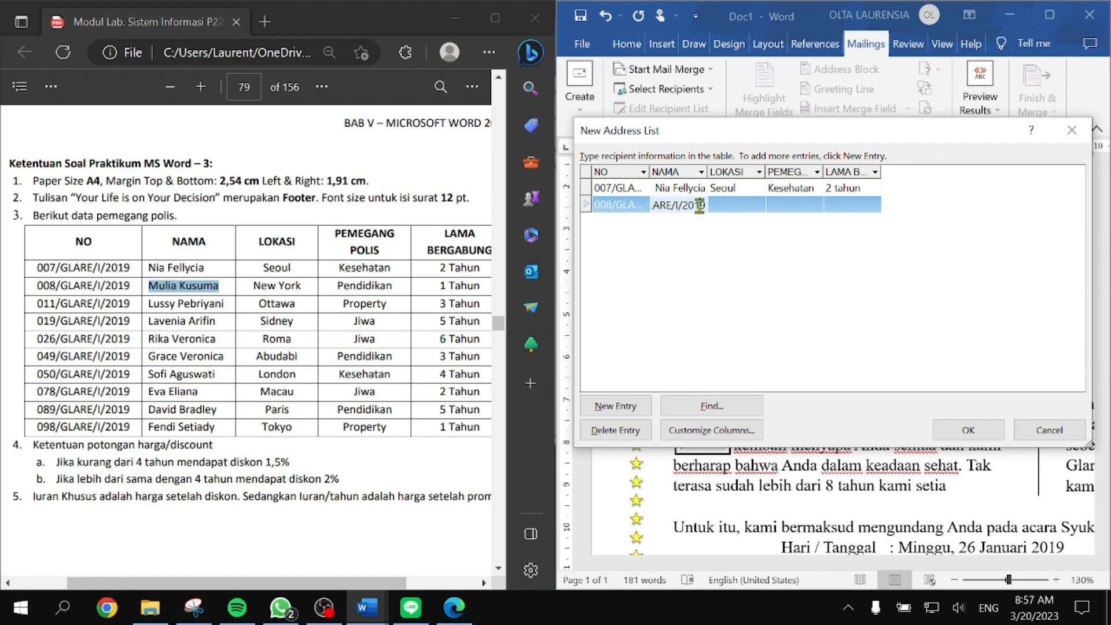
{"action": "double_click", "coordinate": [698, 207]}
{"action": "key", "text": "Tab"}
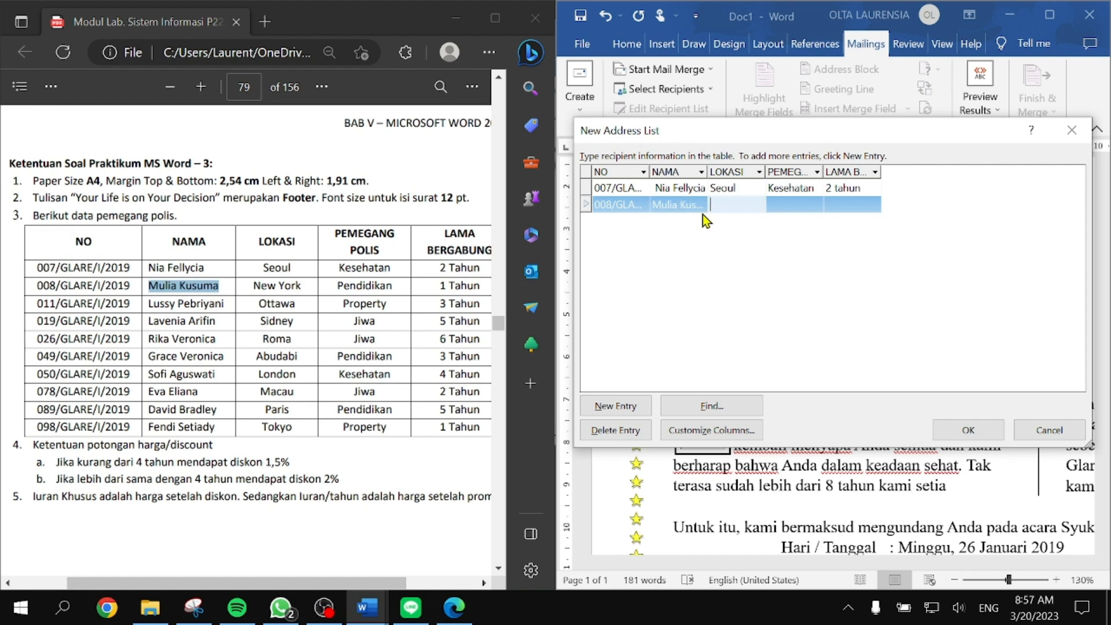
{"action": "type", "text": "New T"}
{"action": "type", "text": "orkq"}
{"action": "key", "text": "BackSpace"}
{"action": "key", "text": "Tab"}
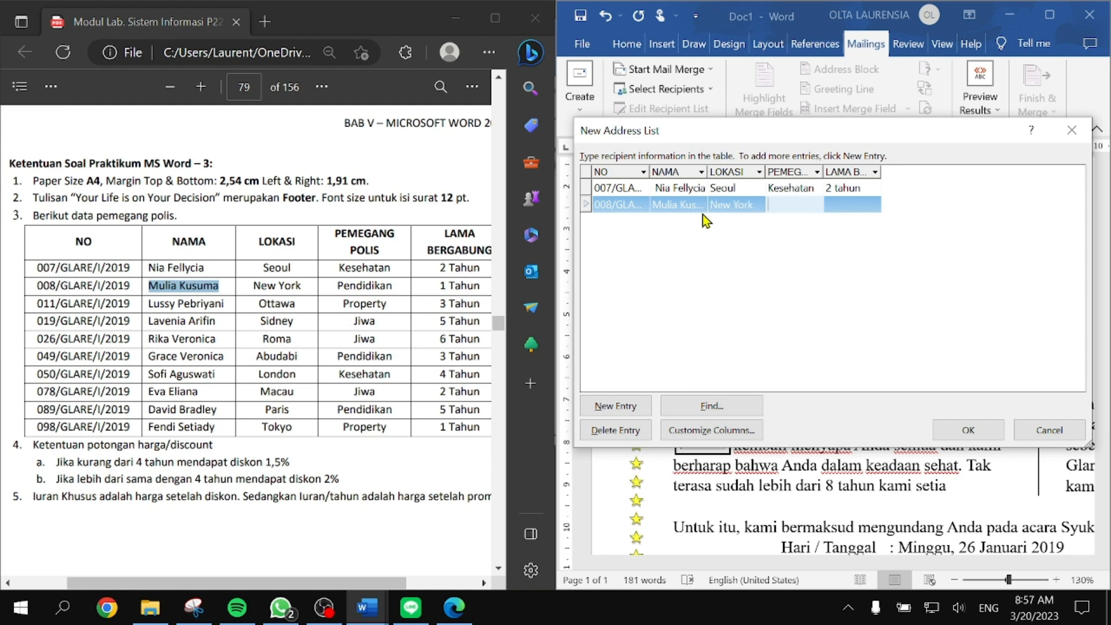
{"action": "type", "text": "Pendid"}
{"action": "key", "text": "Tab"}
{"action": "type", "text": "1 ta"}
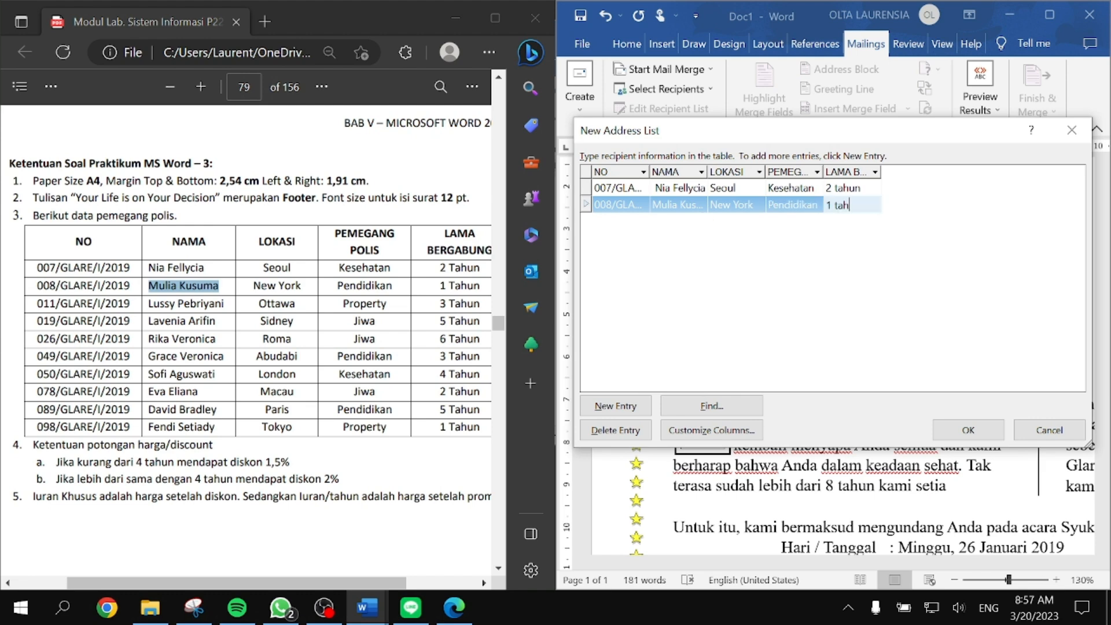
Step: Add the remaining policyholder rows, verify membership years for entries 007 through 078, and confirm
{"action": "left_click", "coordinate": [627, 405]}
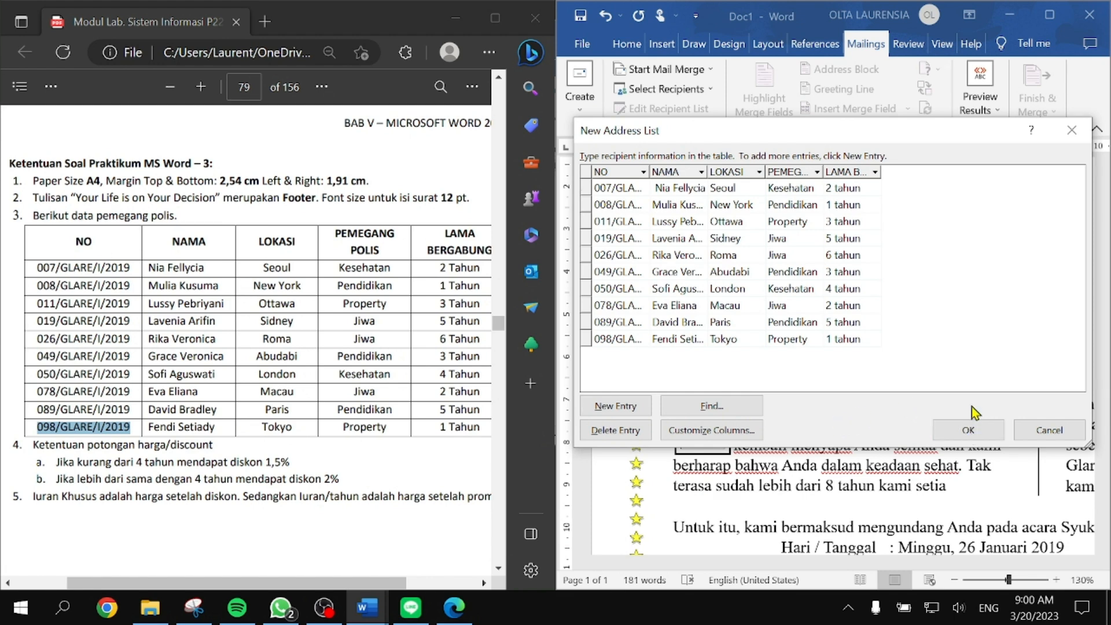
{"action": "left_click", "coordinate": [745, 252]}
{"action": "left_click", "coordinate": [688, 276]}
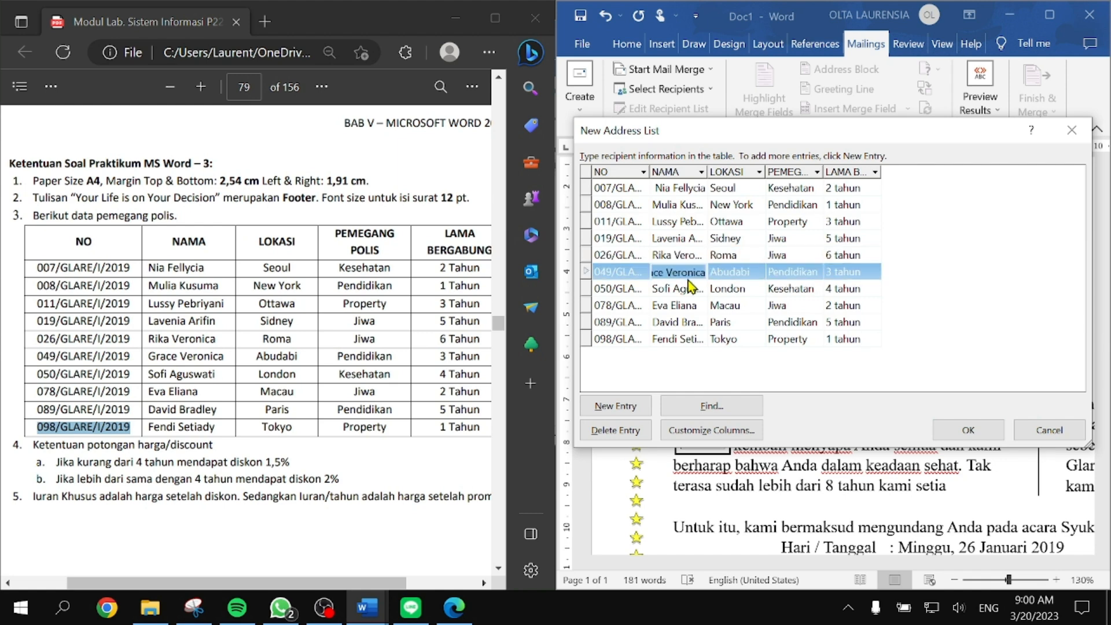
{"action": "left_click", "coordinate": [839, 254]}
{"action": "left_click", "coordinate": [851, 188]}
{"action": "left_click", "coordinate": [856, 206]}
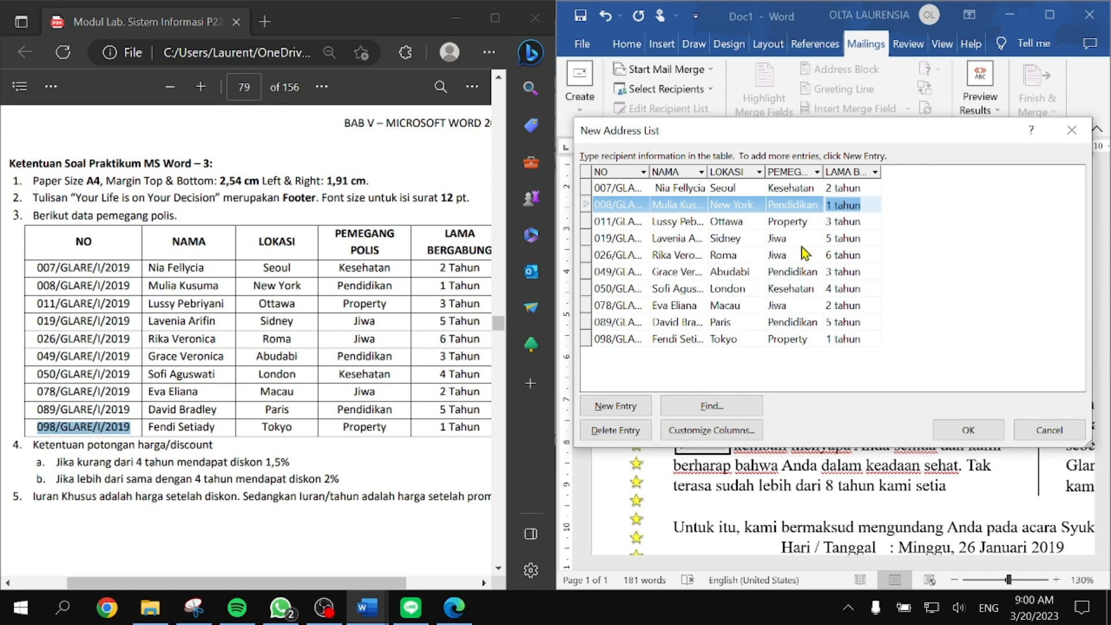
{"action": "left_click", "coordinate": [843, 235]}
{"action": "left_click", "coordinate": [848, 224]}
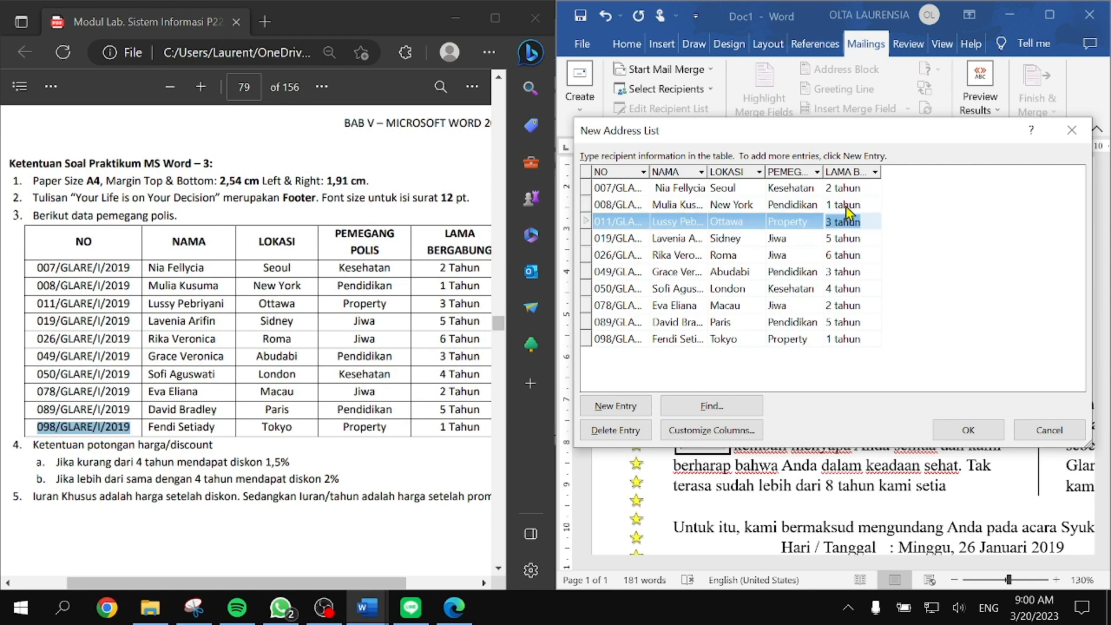
{"action": "left_click", "coordinate": [846, 207]}
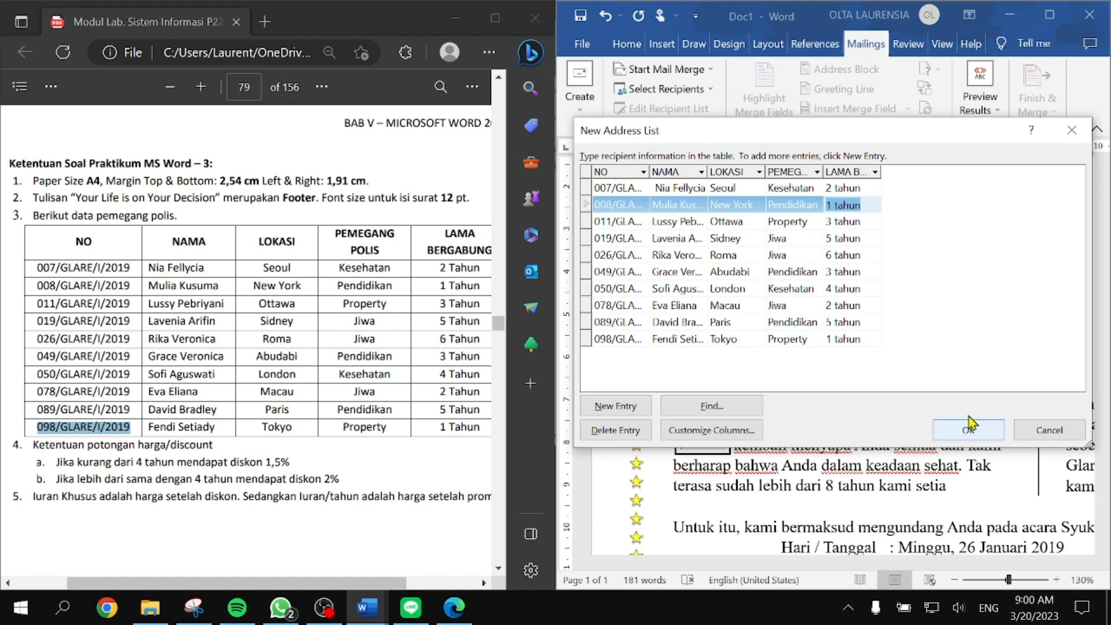
{"action": "left_click", "coordinate": [843, 305]}
{"action": "left_click", "coordinate": [842, 255]}
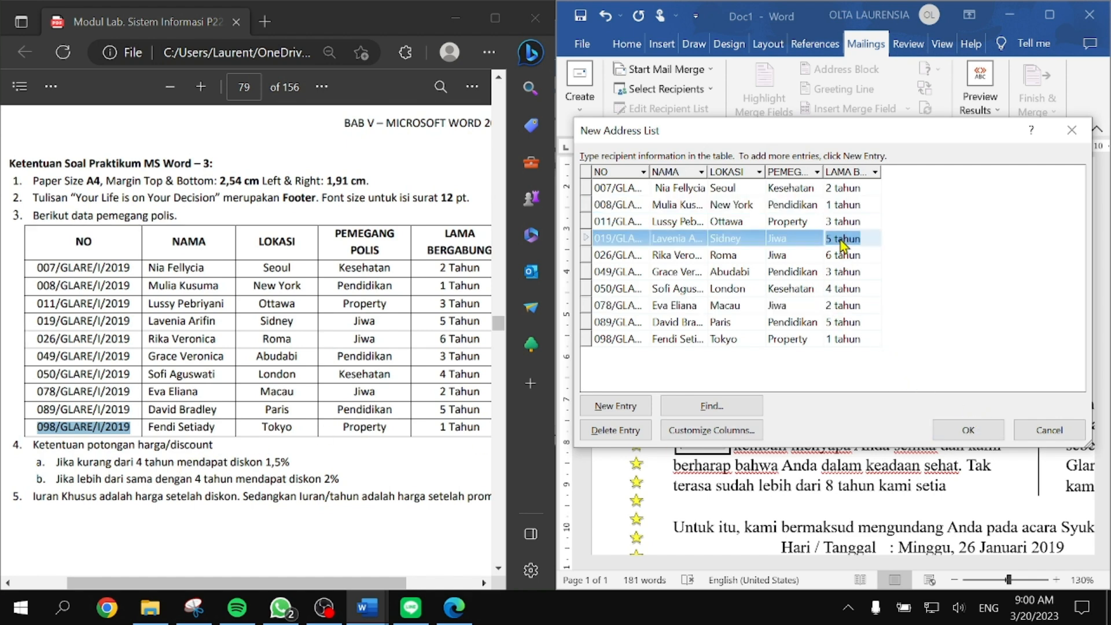
{"action": "left_click", "coordinate": [967, 429]}
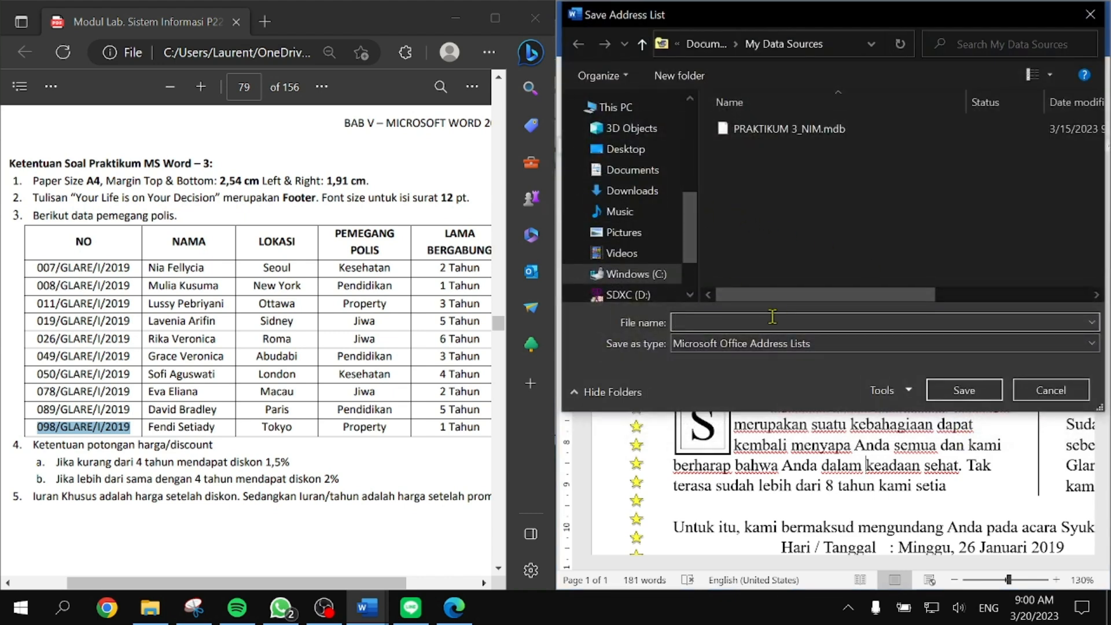
Step: Save the list as PRAKTIKUM 3_NIM.mdb in the Music folder, declining to replace the existing file
{"action": "left_click", "coordinate": [795, 130]}
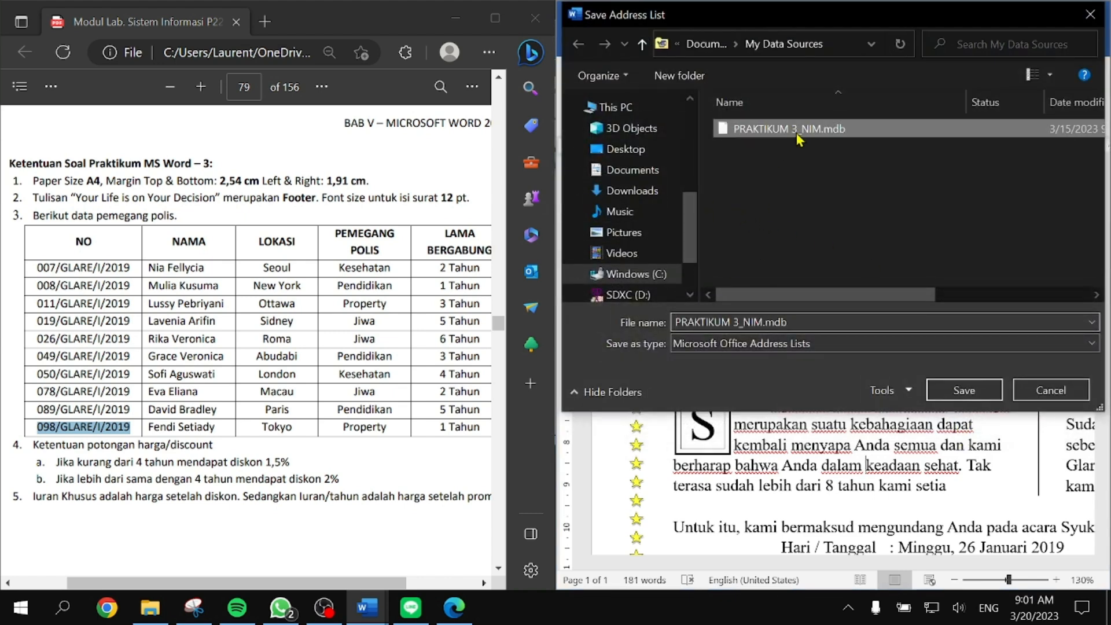
{"action": "left_click", "coordinate": [807, 315]}
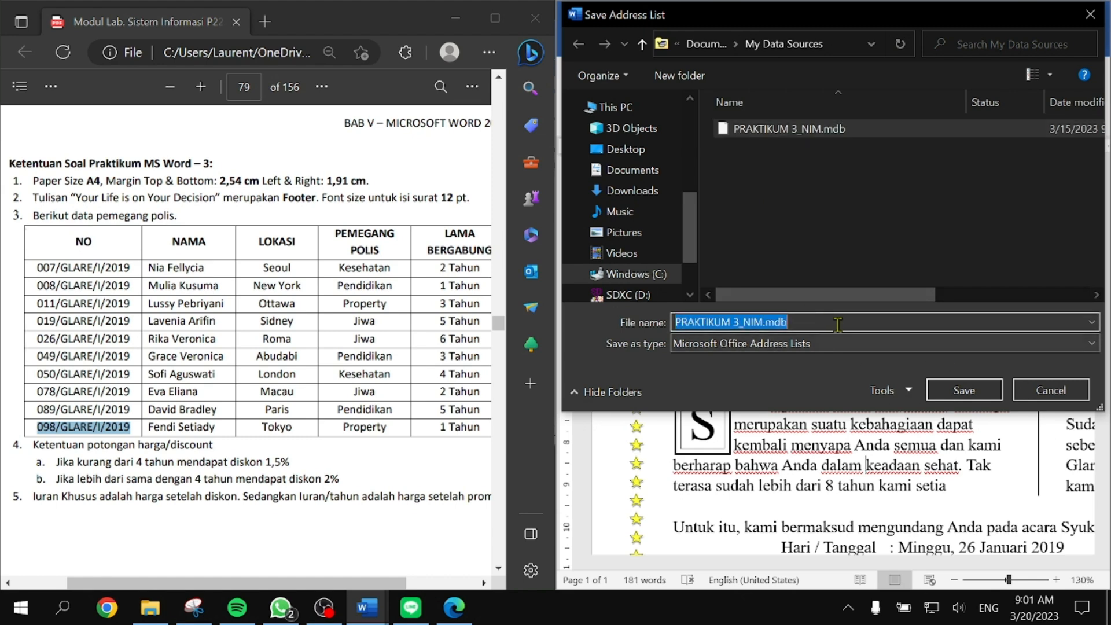
{"action": "left_click", "coordinate": [831, 325]}
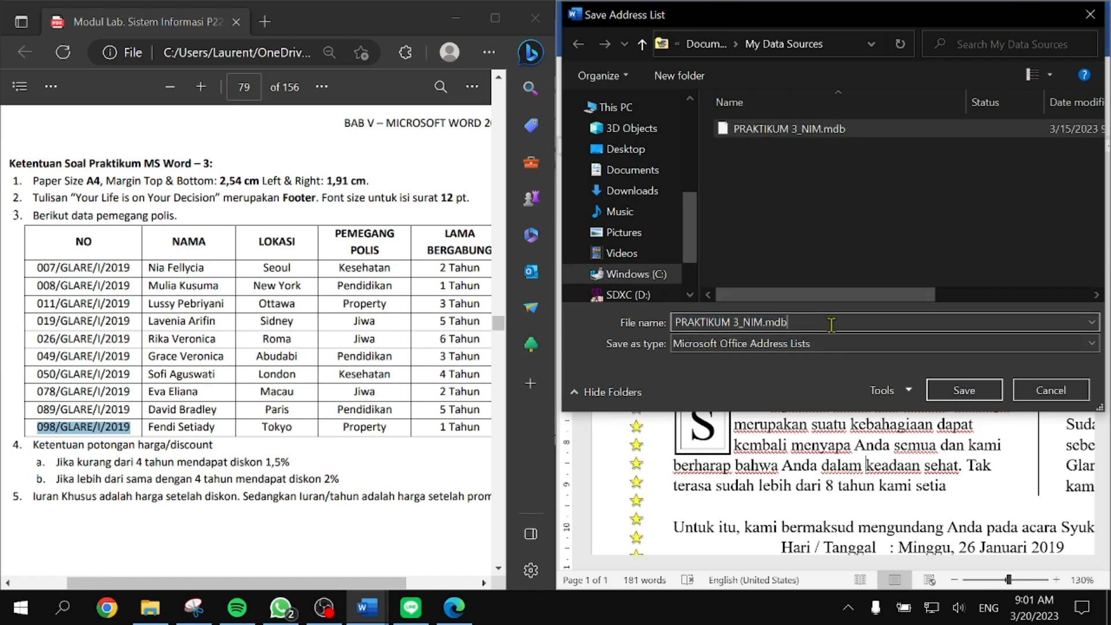
{"action": "left_click", "coordinate": [963, 391]}
{"action": "left_click", "coordinate": [660, 302]}
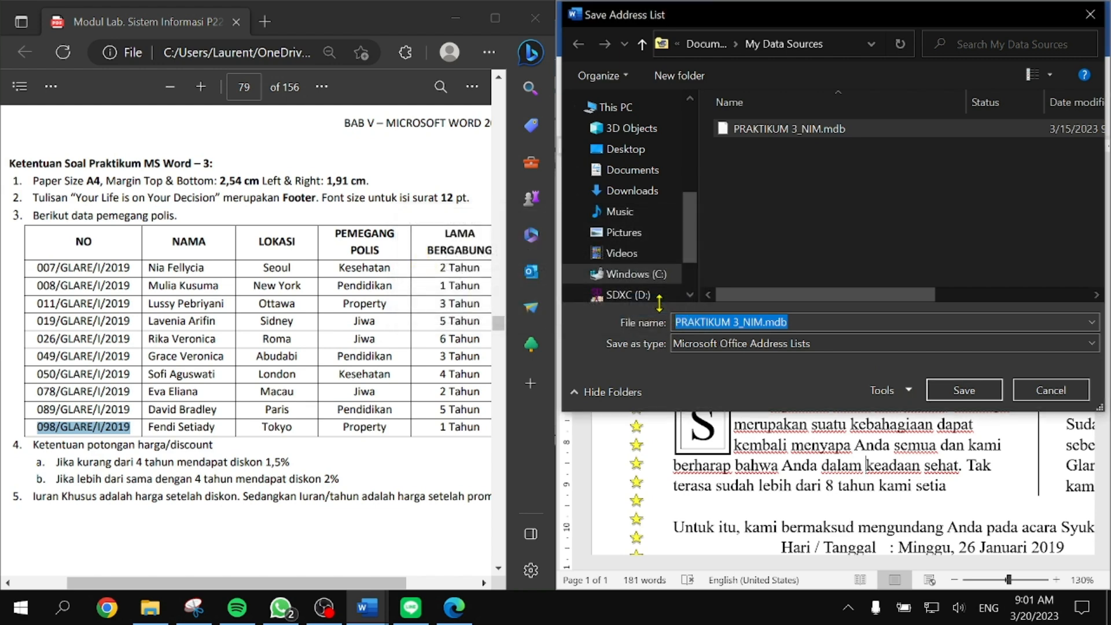
{"action": "left_click", "coordinate": [652, 212]}
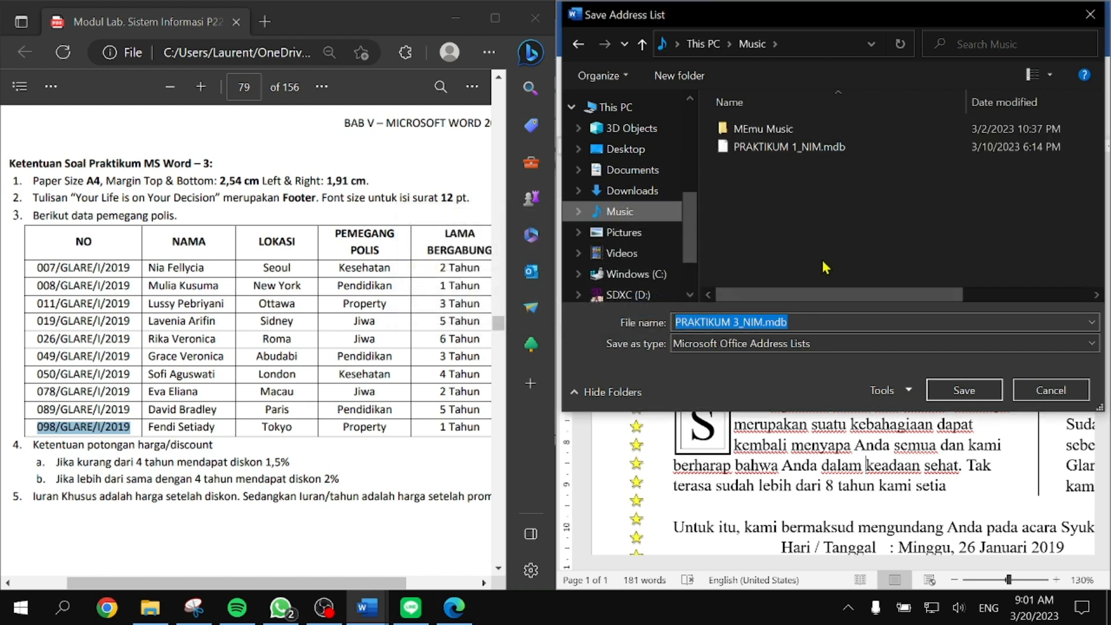
{"action": "left_click", "coordinate": [963, 391]}
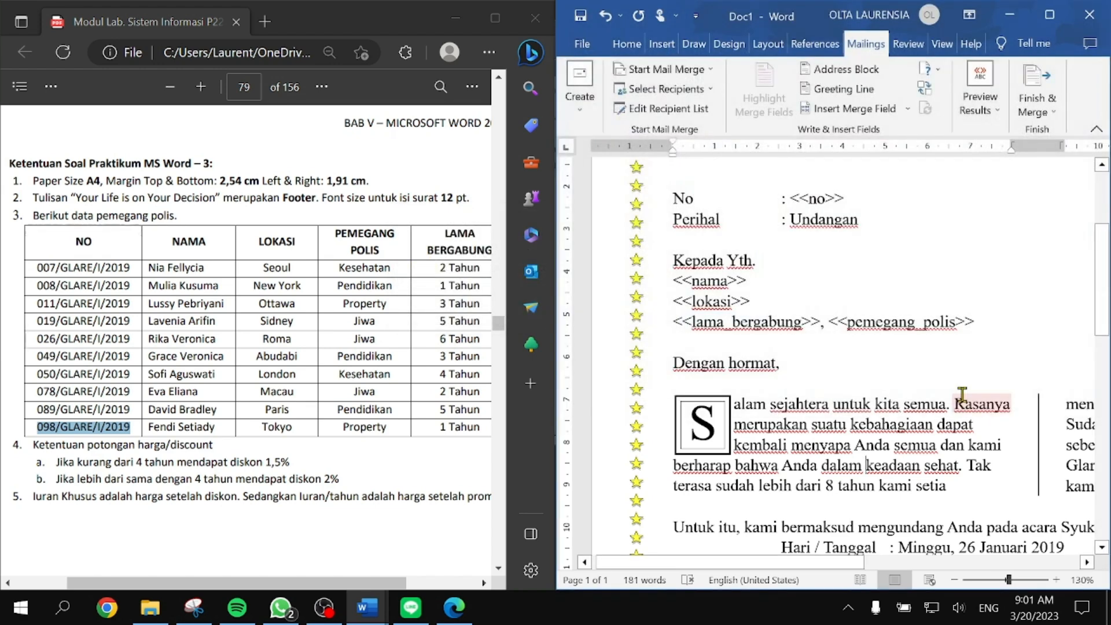
Step: Replace the <<no>> placeholder with the NO merge field
{"action": "scroll", "coordinate": [847, 209], "scroll_direction": "up", "scroll_amount": 1}
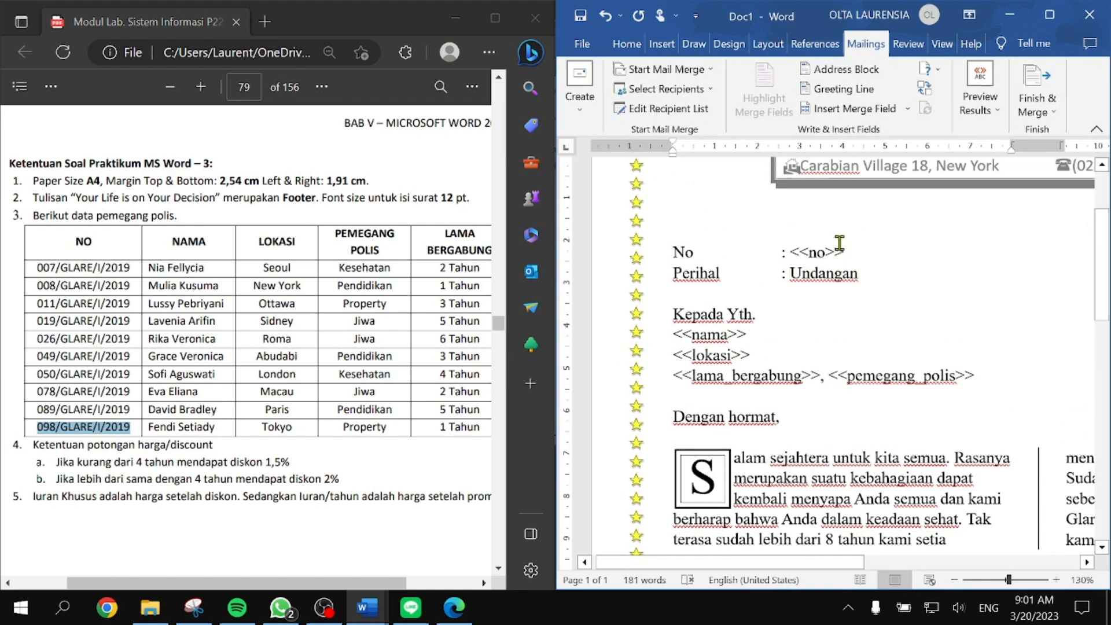
{"action": "double_click", "coordinate": [838, 250]}
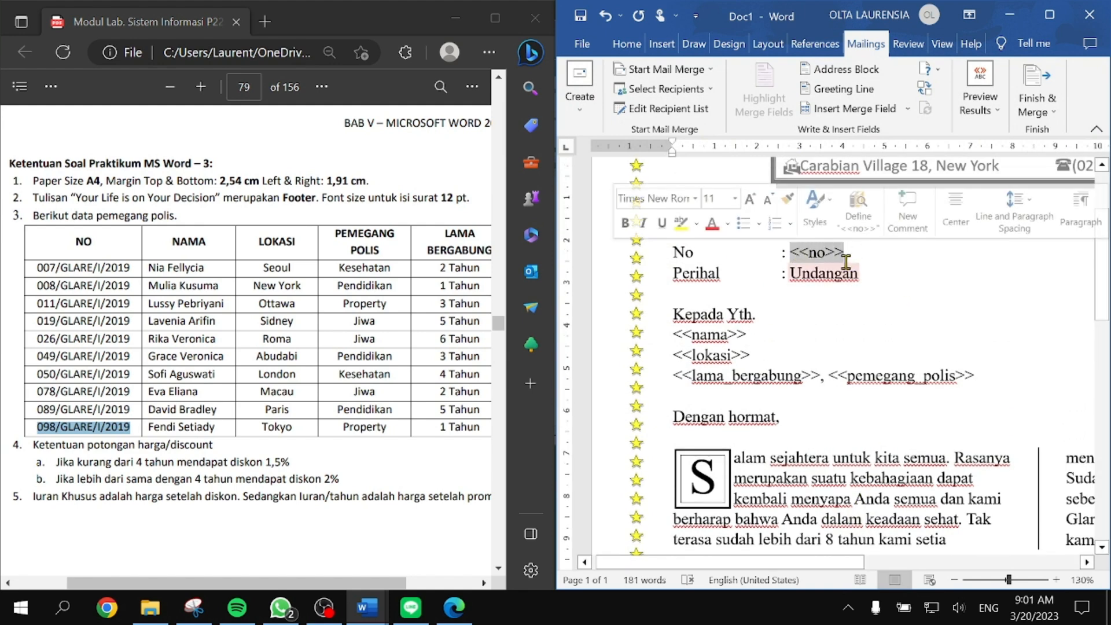
{"action": "left_click", "coordinate": [846, 111]}
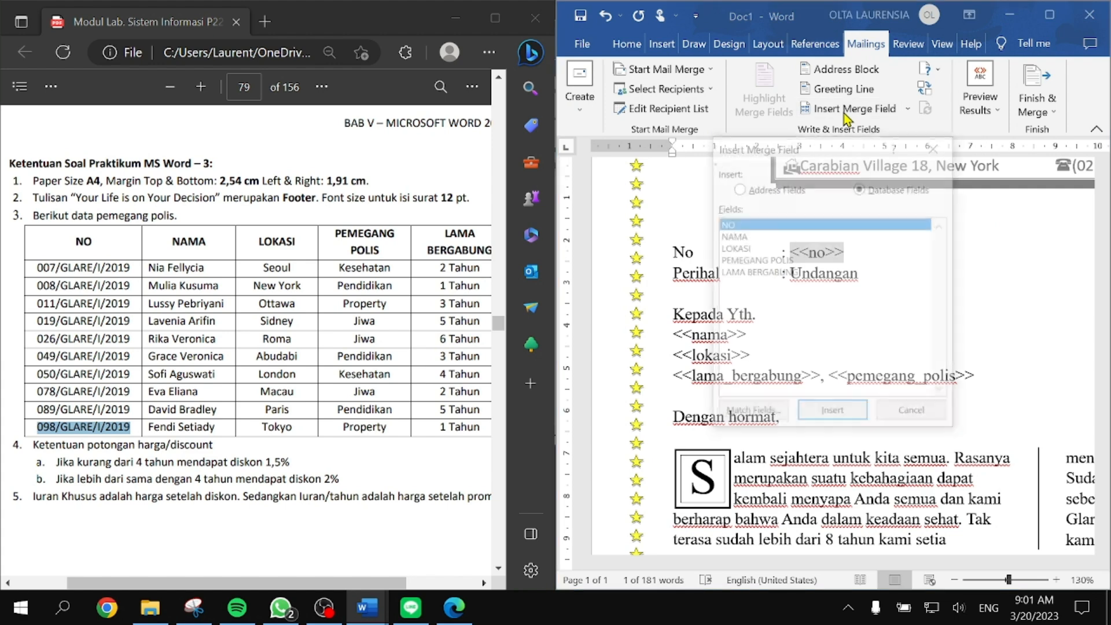
{"action": "left_click", "coordinate": [831, 413]}
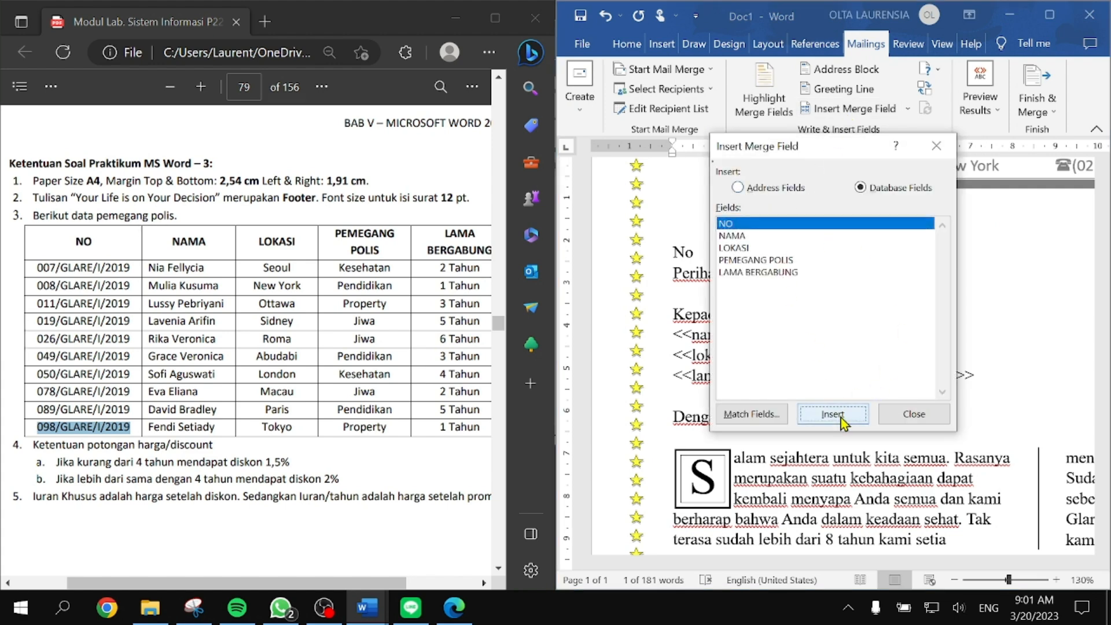
{"action": "left_click", "coordinate": [912, 413]}
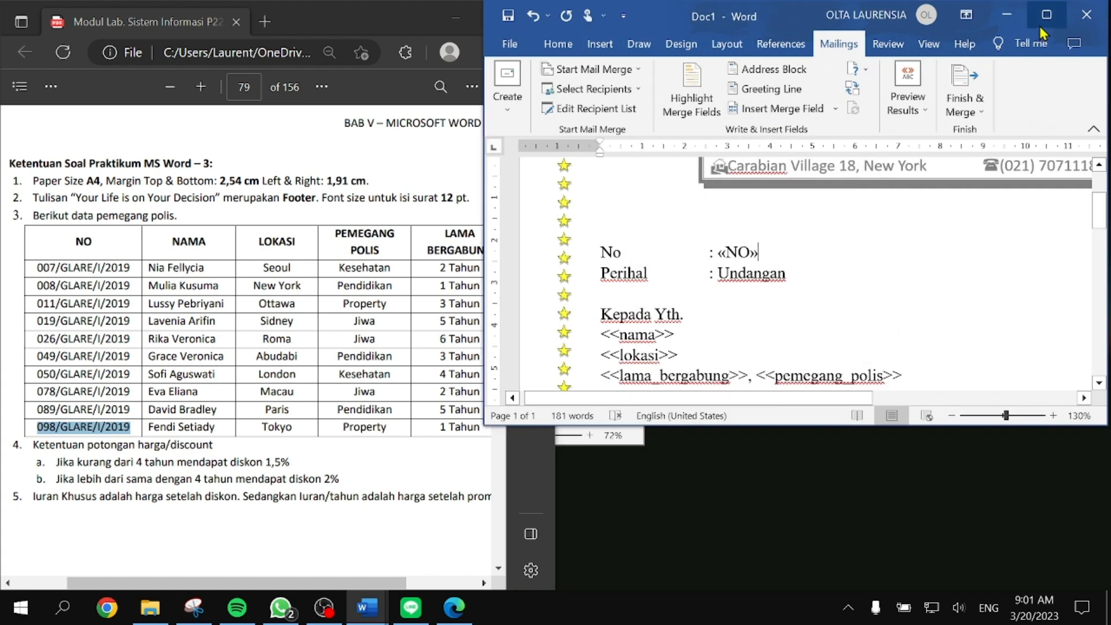
Step: Replace <<nama>> and <<lokasi>> with the NAMA and LOKASI merge fields, each on its own line
{"action": "left_click", "coordinate": [1048, 14]}
{"action": "left_click_drag", "start_coordinate": [270, 332], "coordinate": [193, 333]}
{"action": "left_click", "coordinate": [480, 117]}
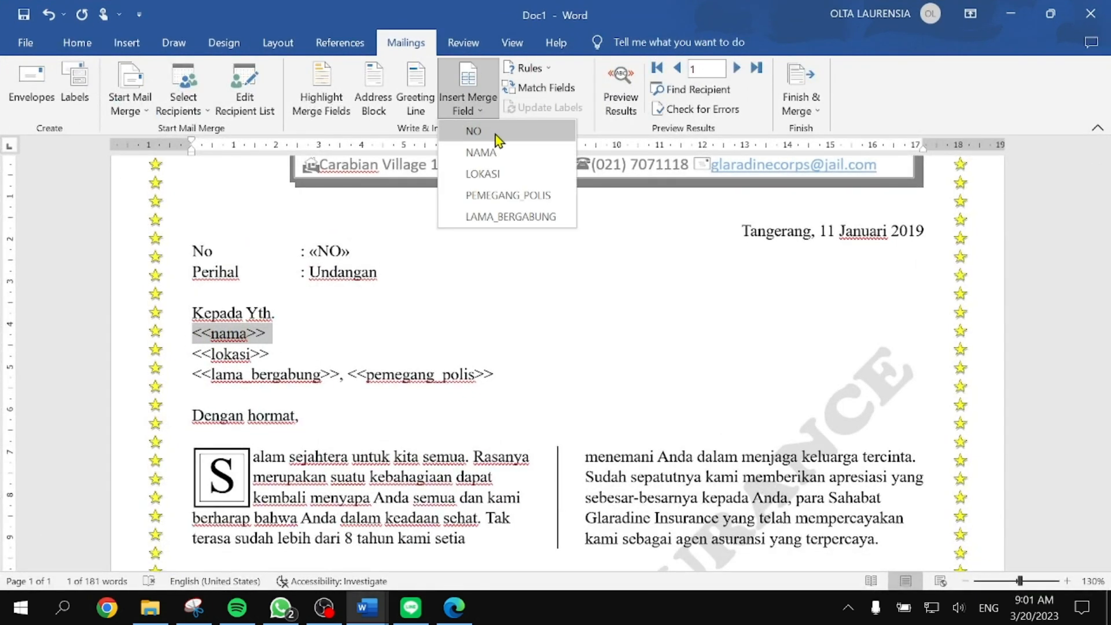
{"action": "left_click", "coordinate": [491, 155]}
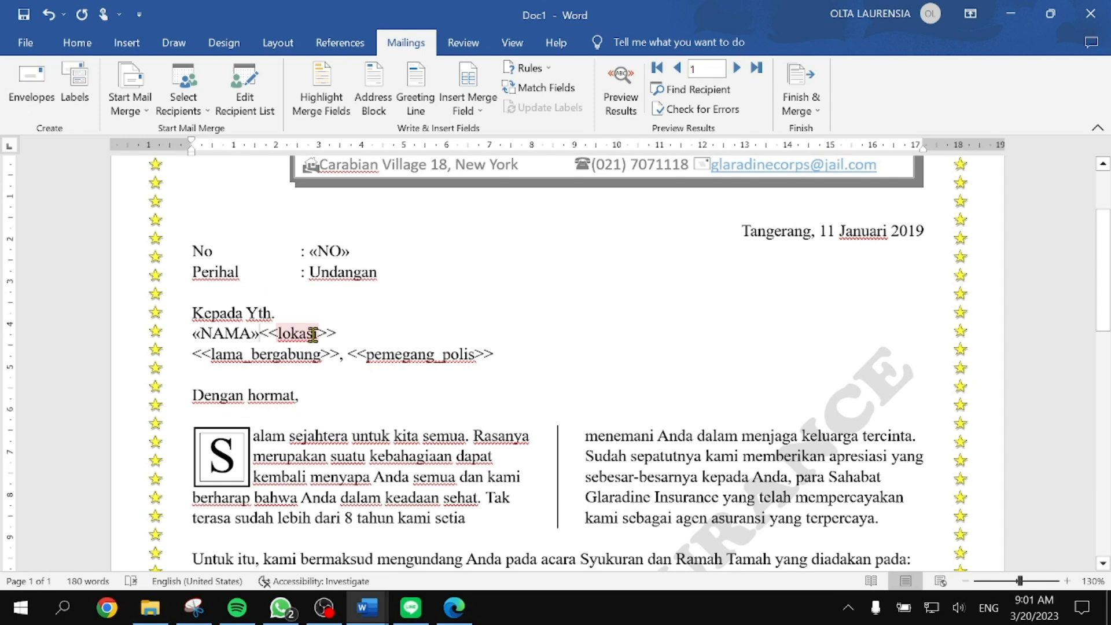
{"action": "key", "text": "Return"}
{"action": "left_click_drag", "start_coordinate": [273, 354], "coordinate": [193, 354]}
{"action": "left_click", "coordinate": [476, 113]}
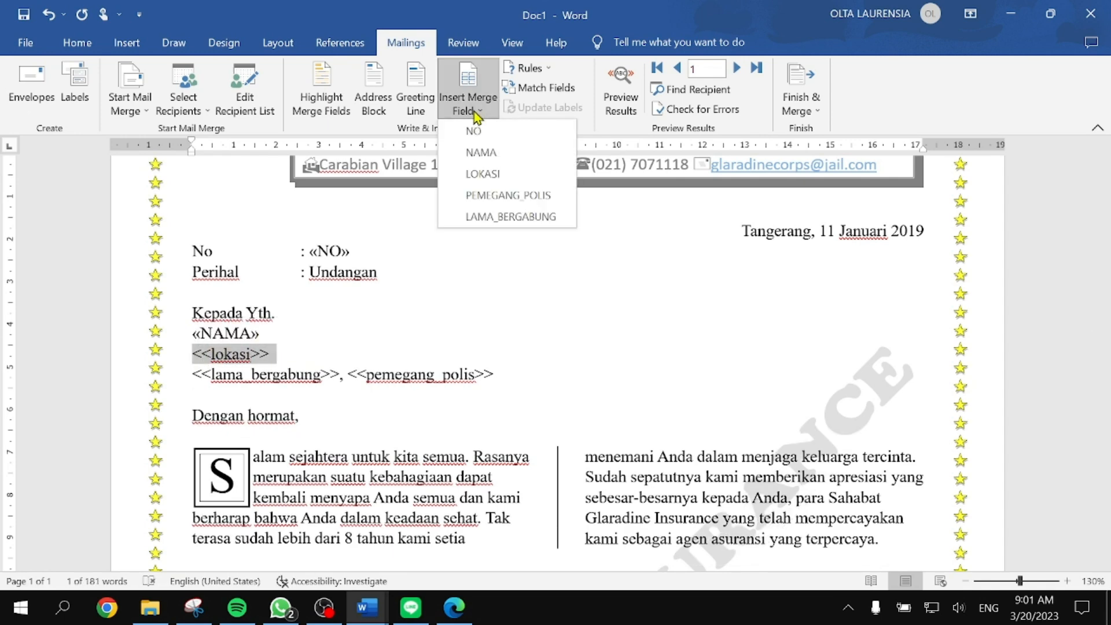
{"action": "left_click", "coordinate": [501, 175]}
{"action": "key", "text": "Return"}
Step: Replace <<lama_bergabung>> and <<pemegang_polis>> with the LAMA_BERGABUNG and PEMEGANG_POLIS merge fields
{"action": "double_click", "coordinate": [334, 374]}
{"action": "left_click_drag", "start_coordinate": [186, 374], "coordinate": [341, 375]}
{"action": "left_click", "coordinate": [472, 121]}
{"action": "left_click", "coordinate": [509, 218]}
{"action": "left_click", "coordinate": [523, 375]}
{"action": "left_click_drag", "start_coordinate": [523, 375], "coordinate": [376, 374]}
{"action": "left_click", "coordinate": [468, 104]}
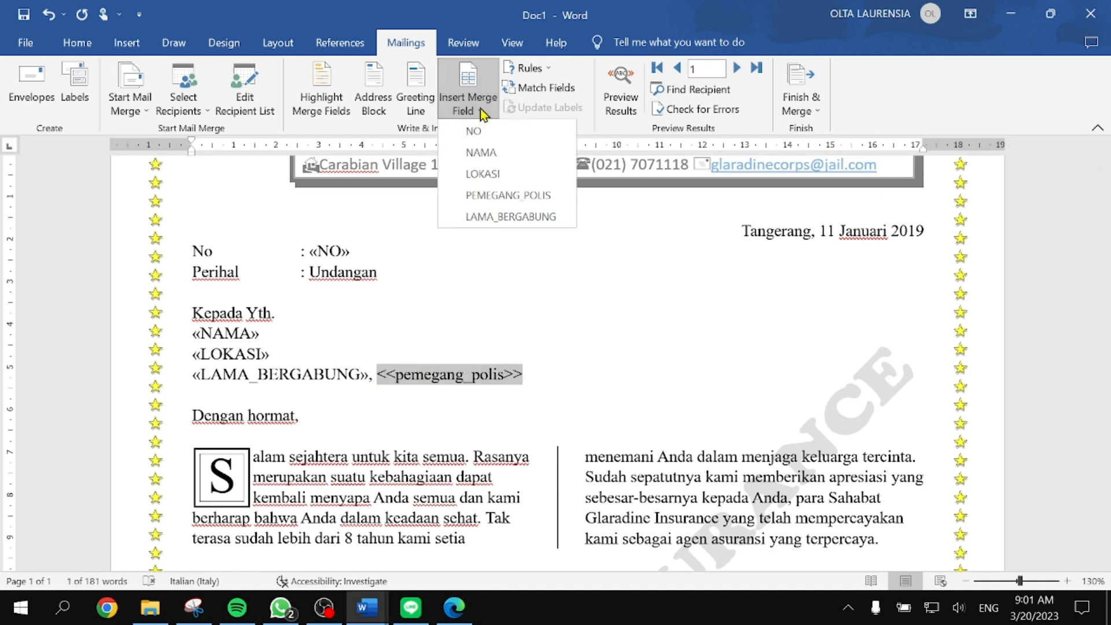
{"action": "left_click", "coordinate": [512, 197]}
Step: Select the <<discount>> placeholder and set Word beside the PDF's discount rules
{"action": "scroll", "coordinate": [366, 365], "scroll_direction": "down", "scroll_amount": 5}
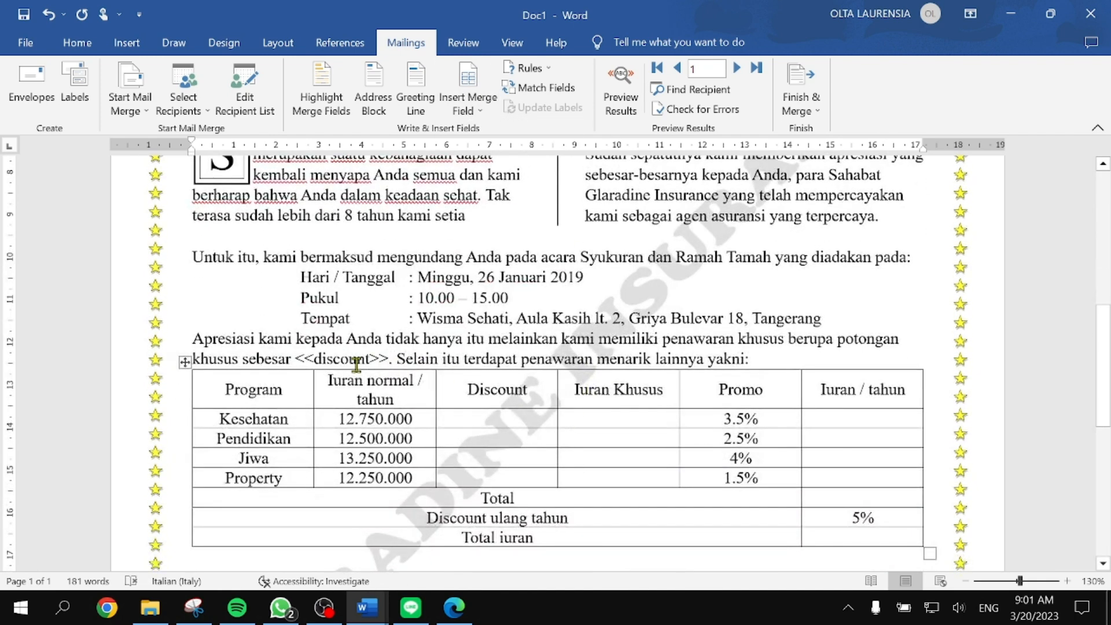
{"action": "scroll", "coordinate": [340, 376], "scroll_direction": "up", "scroll_amount": 6, "text": "ctrl"}
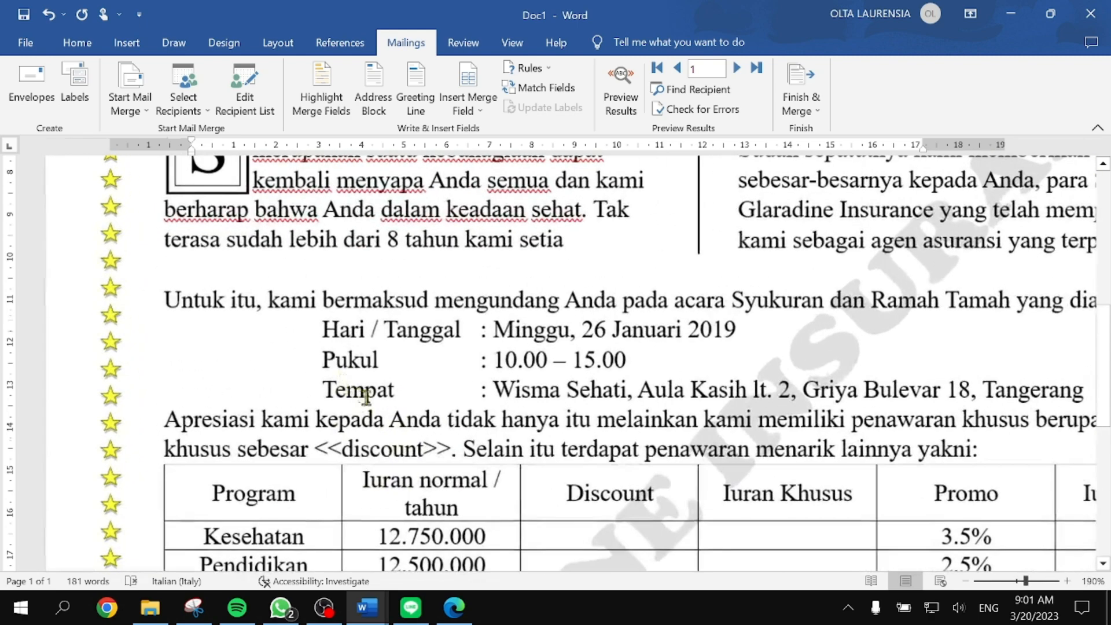
{"action": "left_click_drag", "start_coordinate": [315, 215], "coordinate": [460, 216]}
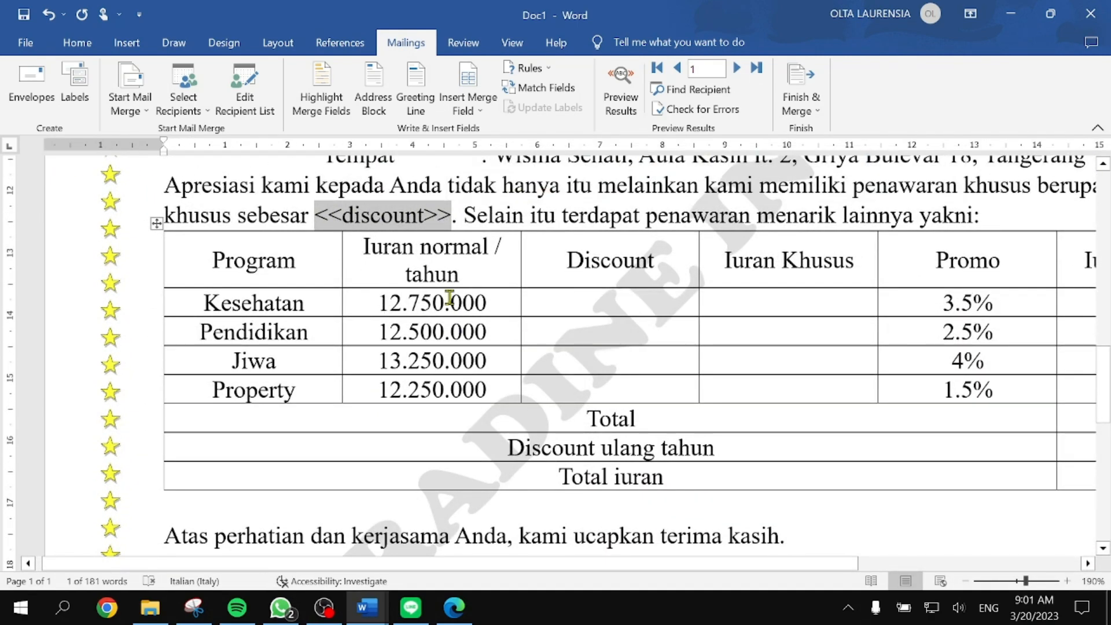
{"action": "scroll", "coordinate": [509, 433], "scroll_direction": "up", "scroll_amount": 10}
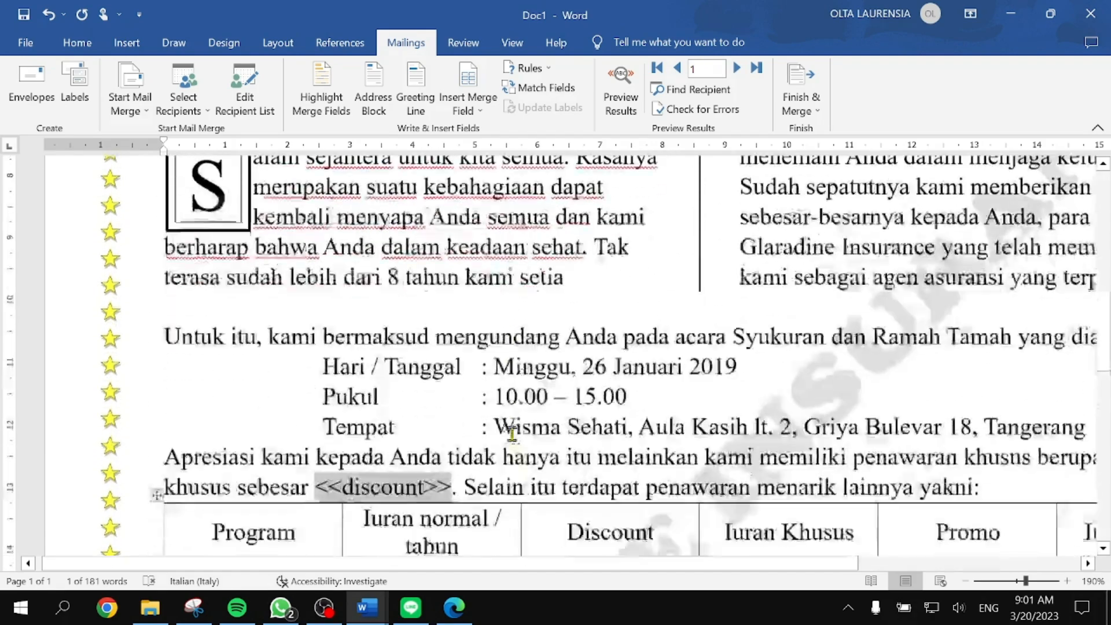
{"action": "scroll", "coordinate": [665, 431], "scroll_direction": "down", "scroll_amount": 4, "text": "ctrl"}
{"action": "scroll", "coordinate": [676, 421], "scroll_direction": "down", "scroll_amount": 5}
{"action": "scroll", "coordinate": [676, 420], "scroll_direction": "down", "scroll_amount": 3}
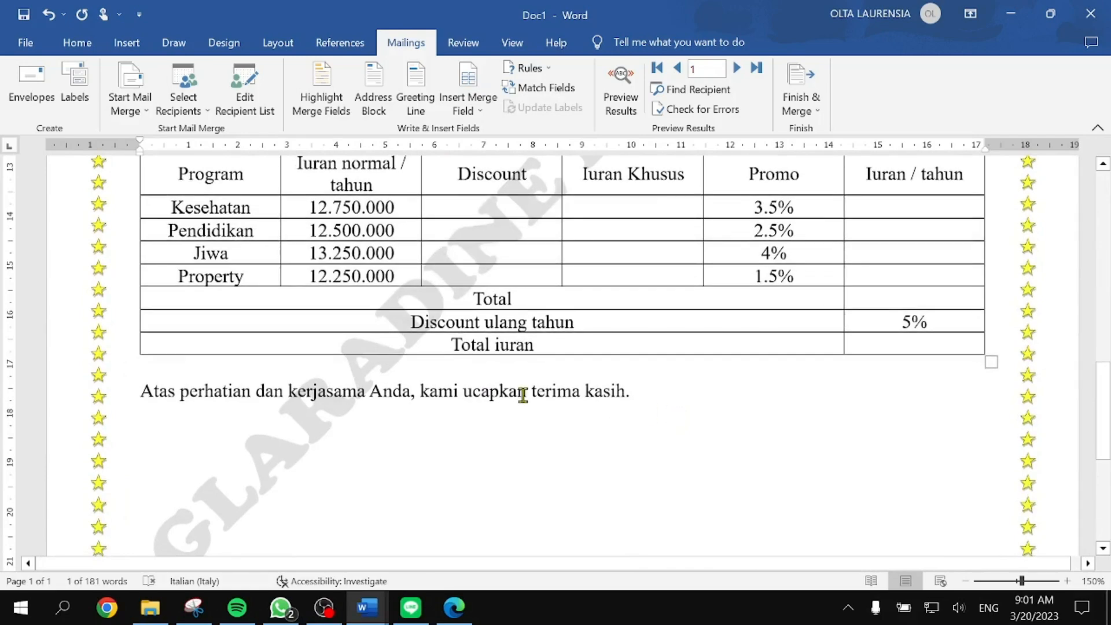
{"action": "scroll", "coordinate": [479, 380], "scroll_direction": "up", "scroll_amount": 3, "text": "ctrl"}
{"action": "scroll", "coordinate": [478, 379], "scroll_direction": "up", "scroll_amount": 3}
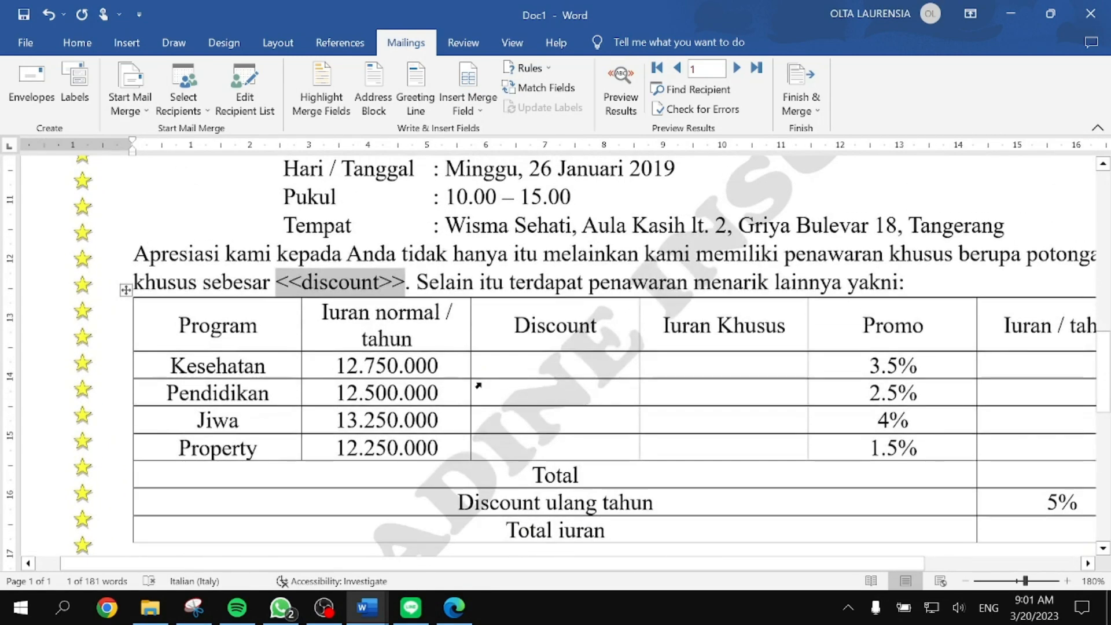
{"action": "key", "text": "super+Right"}
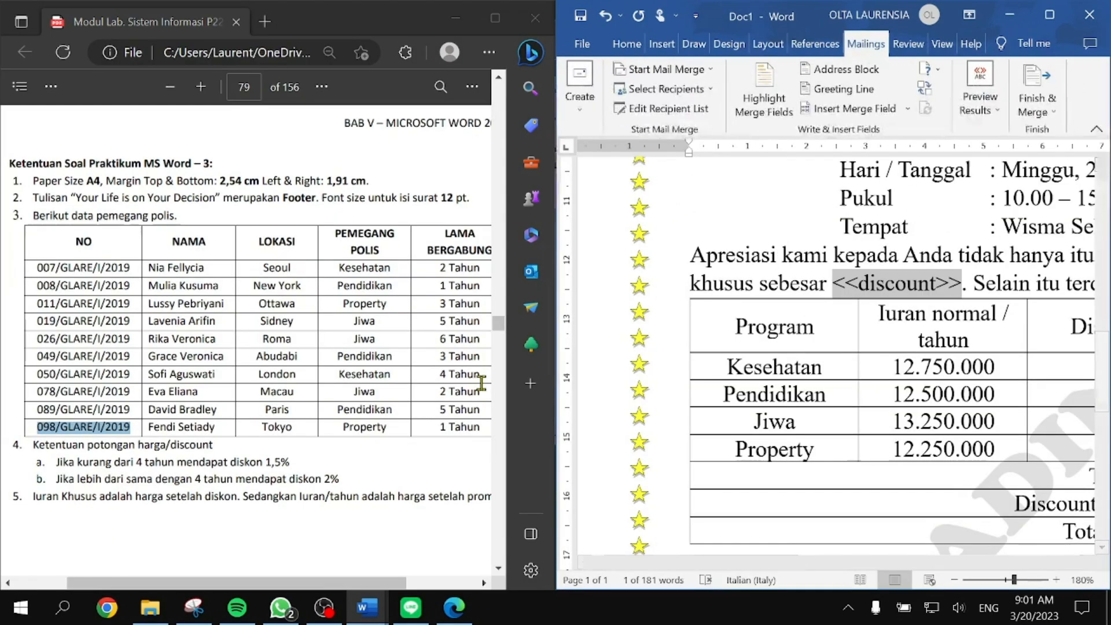
Step: Start an If...Then...Else rule testing whether LAMA_BERGABUNG is less than 4
{"action": "scroll", "coordinate": [884, 380], "scroll_direction": "down", "scroll_amount": 1}
{"action": "scroll", "coordinate": [884, 379], "scroll_direction": "right", "scroll_amount": 2}
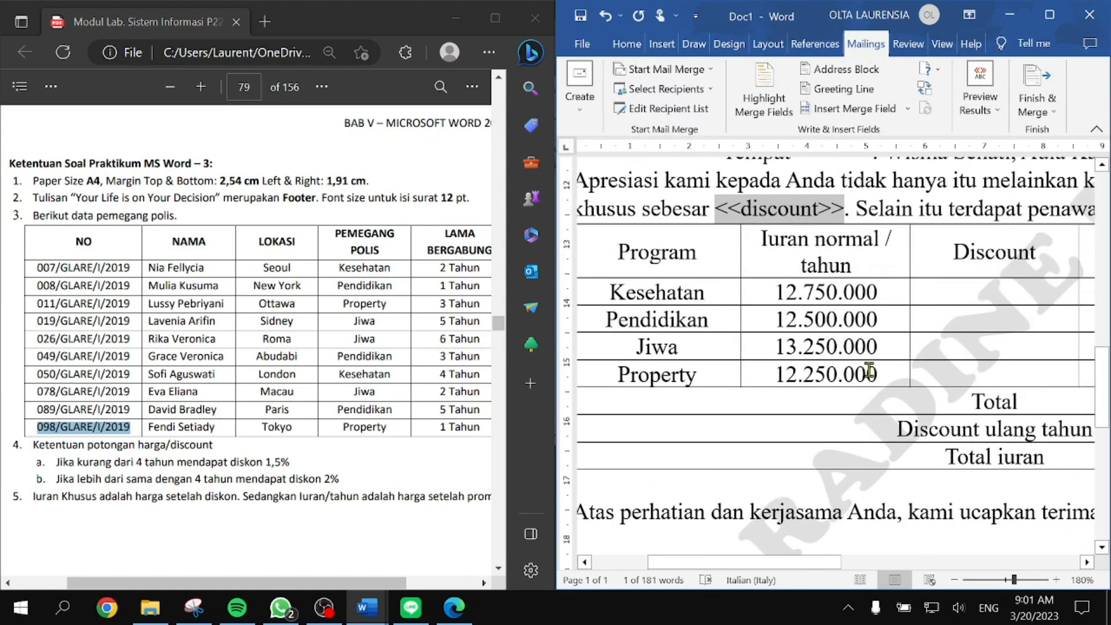
{"action": "left_click", "coordinate": [928, 70]}
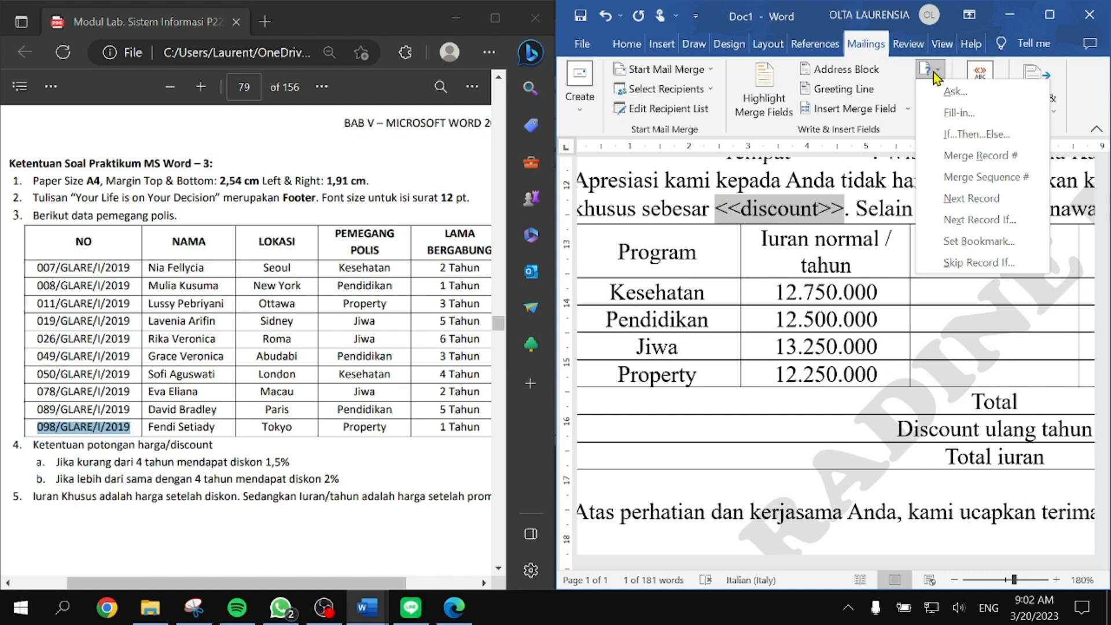
{"action": "left_click", "coordinate": [932, 74]}
{"action": "left_click", "coordinate": [928, 72]}
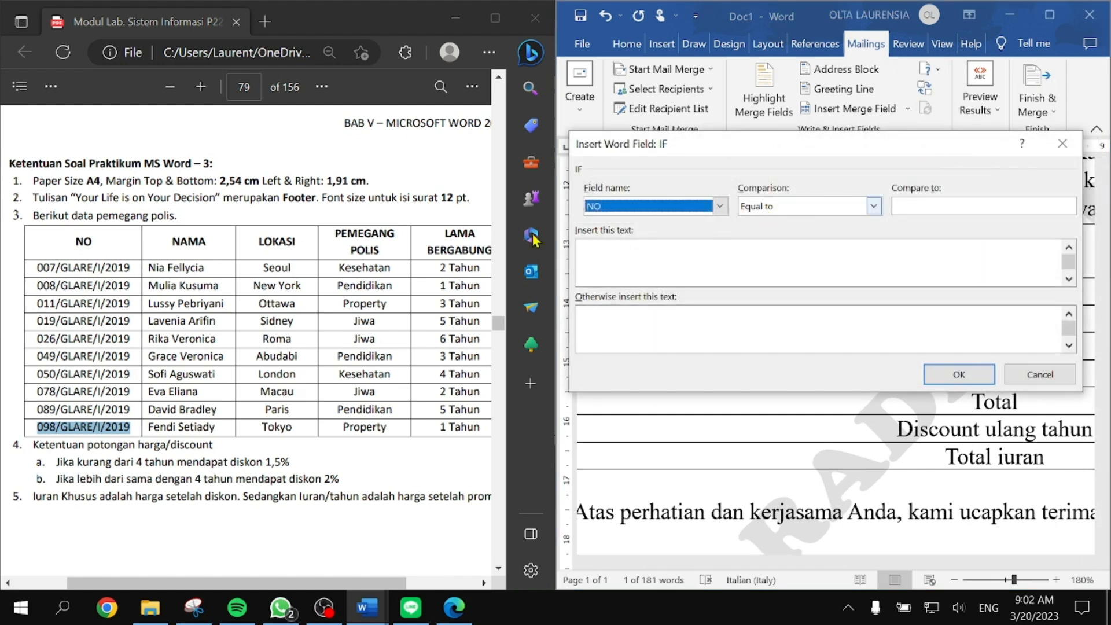
{"action": "scroll", "coordinate": [191, 363], "scroll_direction": "down", "scroll_amount": 3}
{"action": "scroll", "coordinate": [191, 363], "scroll_direction": "up", "scroll_amount": 2}
{"action": "scroll", "coordinate": [195, 370], "scroll_direction": "left", "scroll_amount": 1}
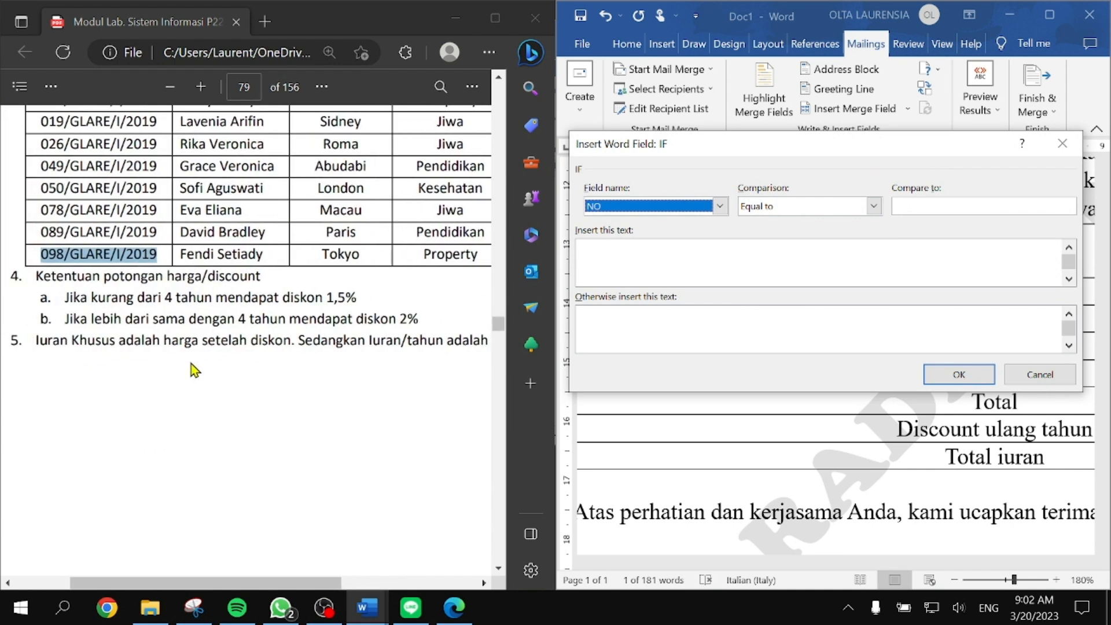
{"action": "left_click", "coordinate": [643, 209]}
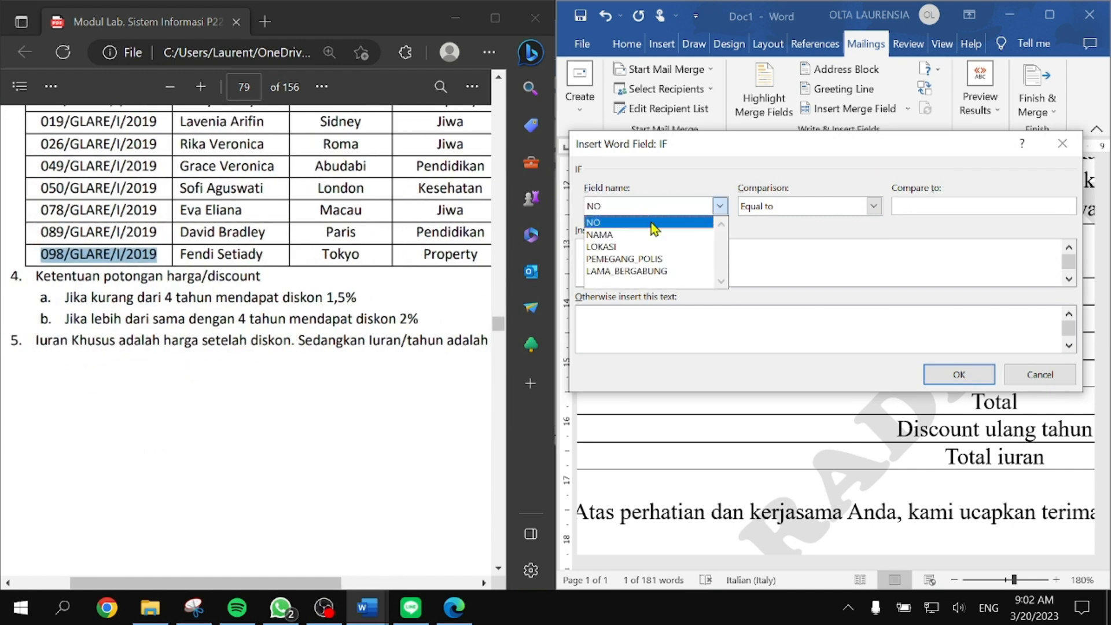
{"action": "left_click", "coordinate": [648, 270]}
{"action": "left_click", "coordinate": [797, 209]}
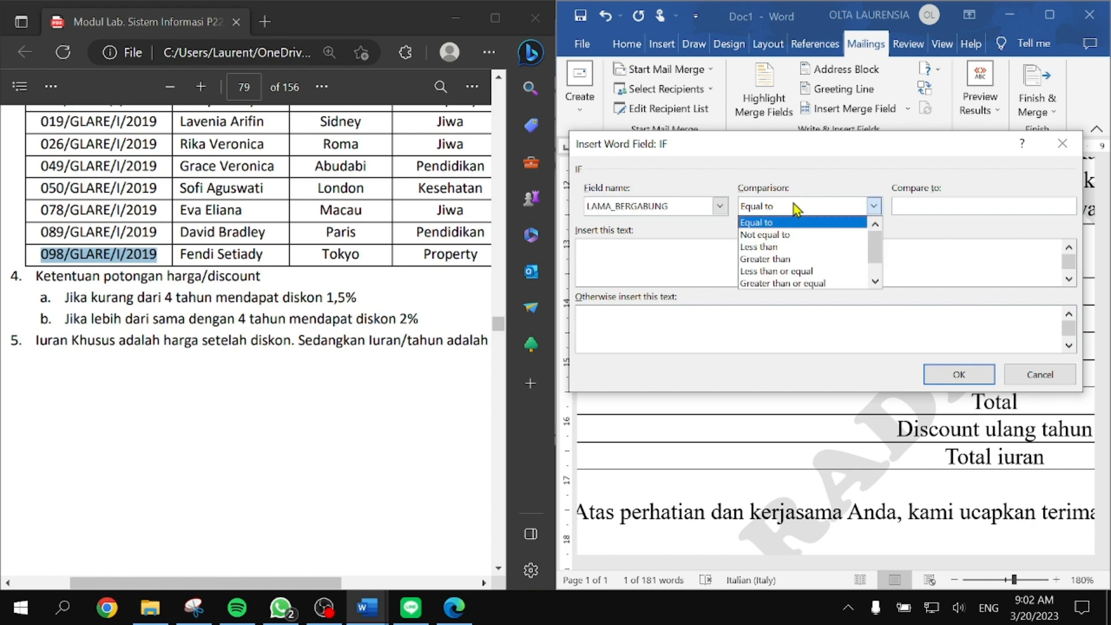
{"action": "left_click", "coordinate": [778, 248]}
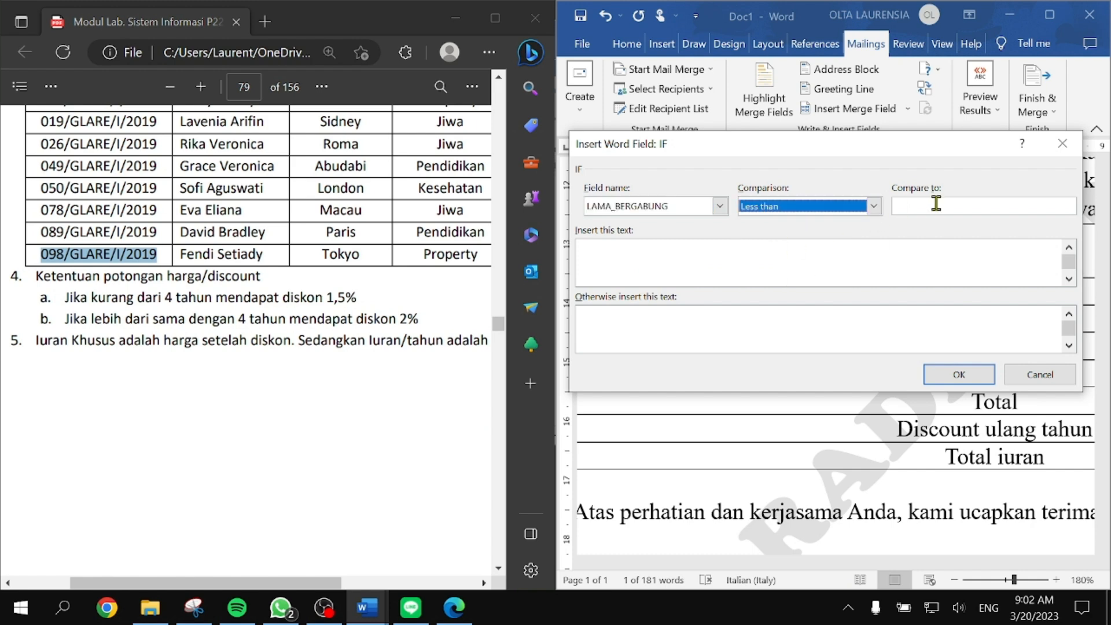
{"action": "left_click", "coordinate": [935, 204]}
{"action": "left_click", "coordinate": [811, 259]}
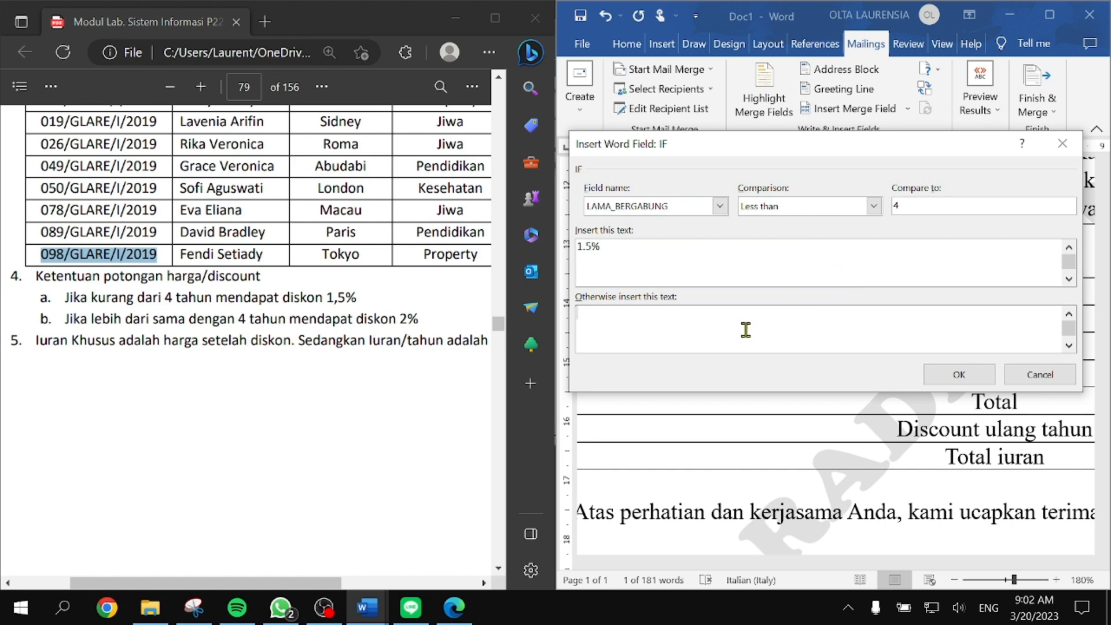
Step: Have the rule insert 1.5% when true and X otherwise, and confirm it
{"action": "left_click_drag", "start_coordinate": [697, 248], "coordinate": [538, 218]}
{"action": "left_click", "coordinate": [619, 249]}
{"action": "left_click_drag", "start_coordinate": [650, 258], "coordinate": [558, 246]}
{"action": "left_click", "coordinate": [638, 248]}
{"action": "left_click_drag", "start_coordinate": [629, 240], "coordinate": [573, 253]}
{"action": "left_click", "coordinate": [630, 257]}
{"action": "left_click", "coordinate": [931, 376]}
Step: Preview the merged recipients forward to record 4, where the discount shows X
{"action": "scroll", "coordinate": [839, 347], "scroll_direction": "down", "scroll_amount": 2}
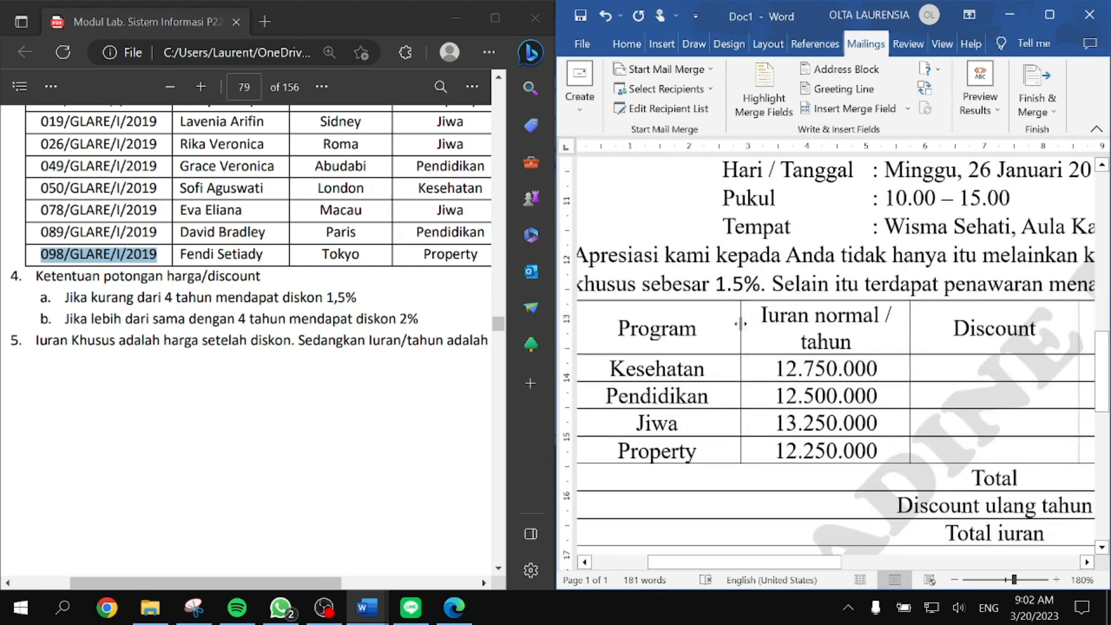
{"action": "left_click", "coordinate": [746, 284]}
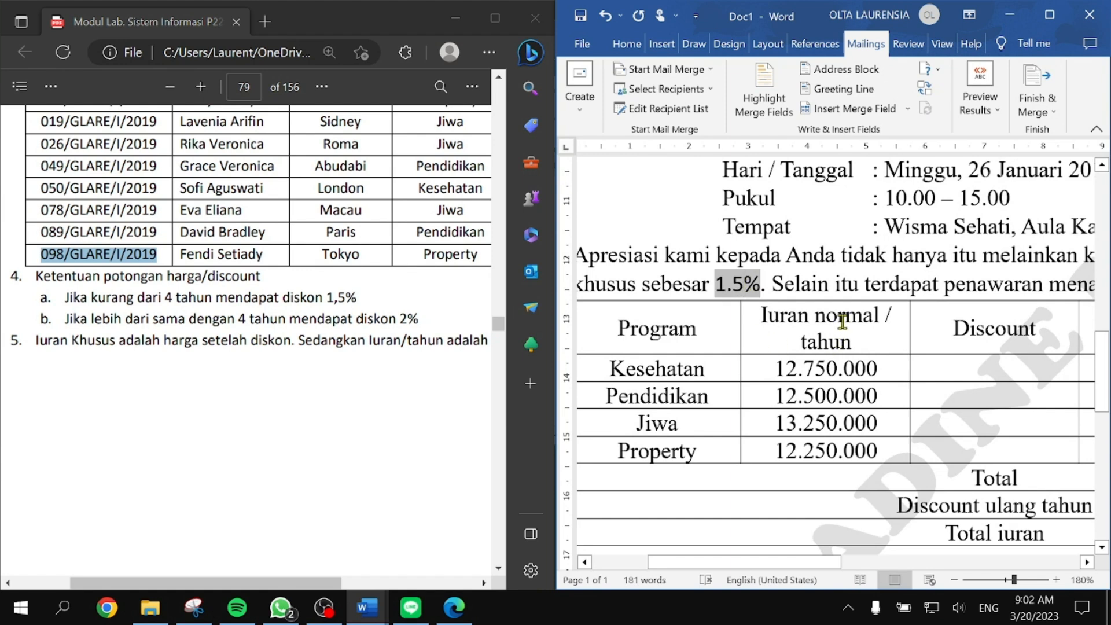
{"action": "left_click", "coordinate": [979, 107]}
{"action": "left_click", "coordinate": [1071, 147]}
{"action": "left_click", "coordinate": [1071, 147]}
{"action": "left_click", "coordinate": [1071, 147]}
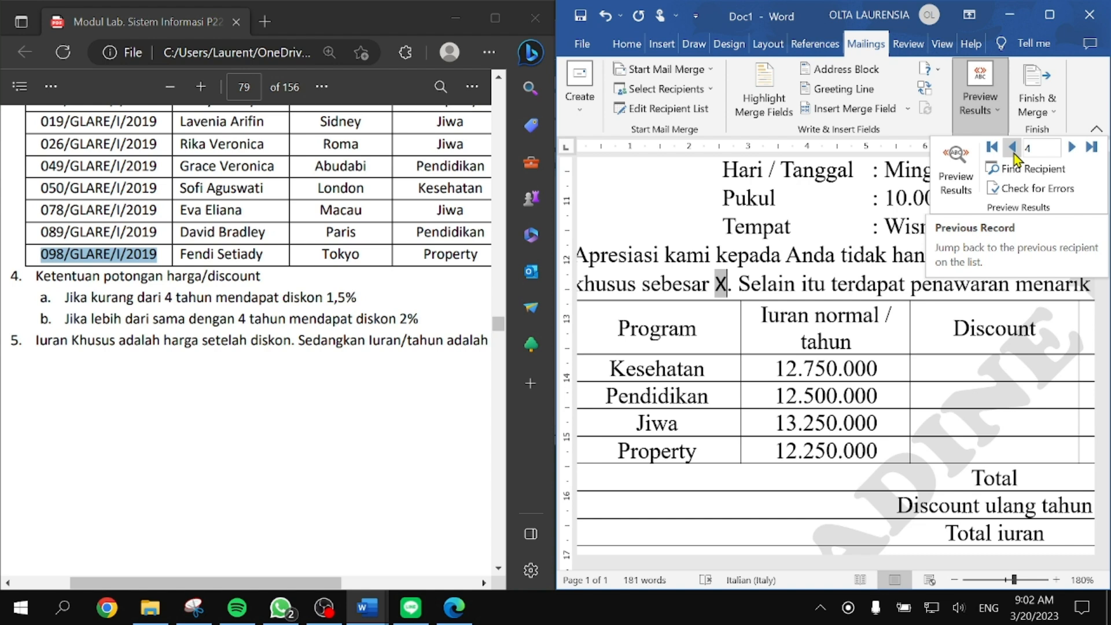
Step: Step through the recipients to record 8, then back to record 7
{"action": "left_click", "coordinate": [1012, 148]}
{"action": "left_click", "coordinate": [1071, 149]}
{"action": "left_click", "coordinate": [1071, 148]}
{"action": "left_click", "coordinate": [1071, 148]}
{"action": "left_click", "coordinate": [1071, 148]}
{"action": "left_click", "coordinate": [1072, 148]}
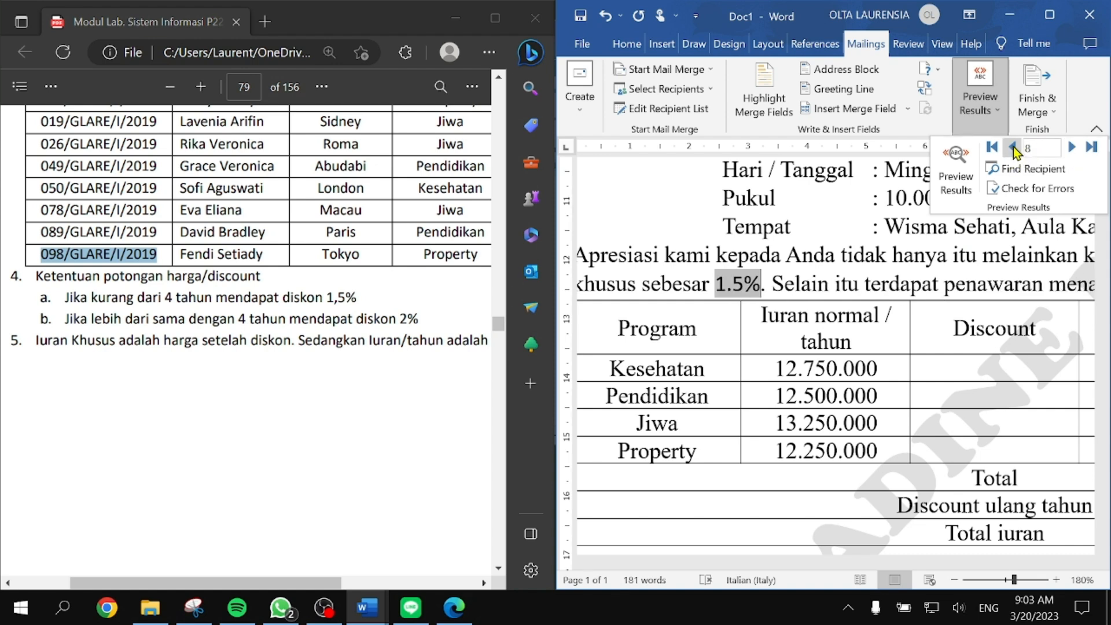
{"action": "left_click", "coordinate": [1014, 151]}
{"action": "left_click", "coordinate": [1015, 151]}
{"action": "left_click", "coordinate": [1073, 148]}
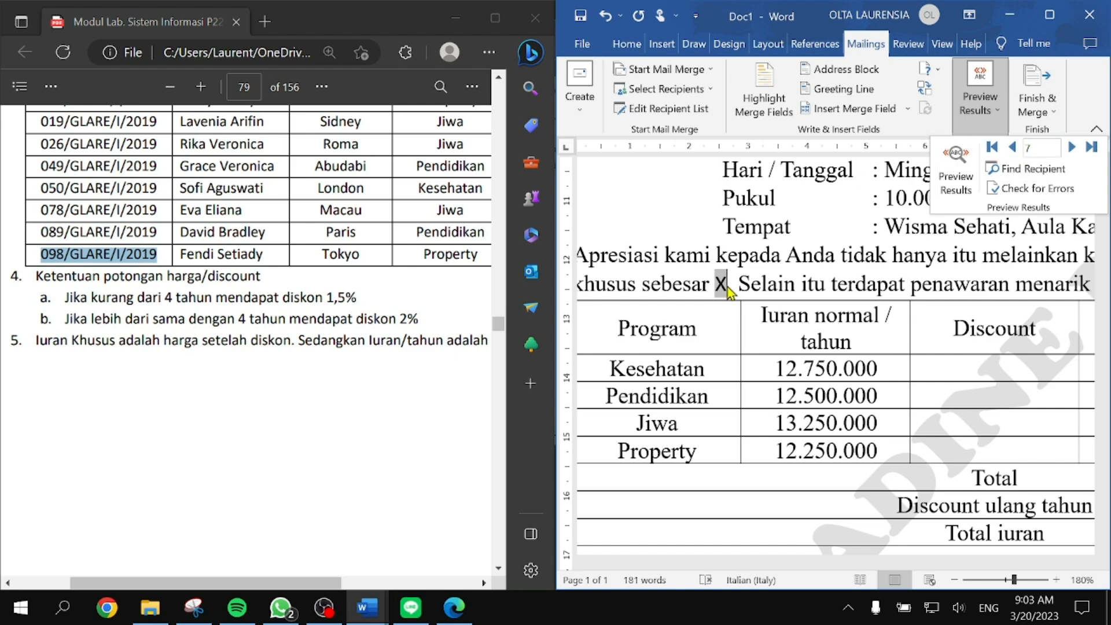
{"action": "left_click", "coordinate": [723, 281]}
{"action": "scroll", "coordinate": [741, 295], "scroll_direction": "up", "scroll_amount": 4, "text": "ctrl"}
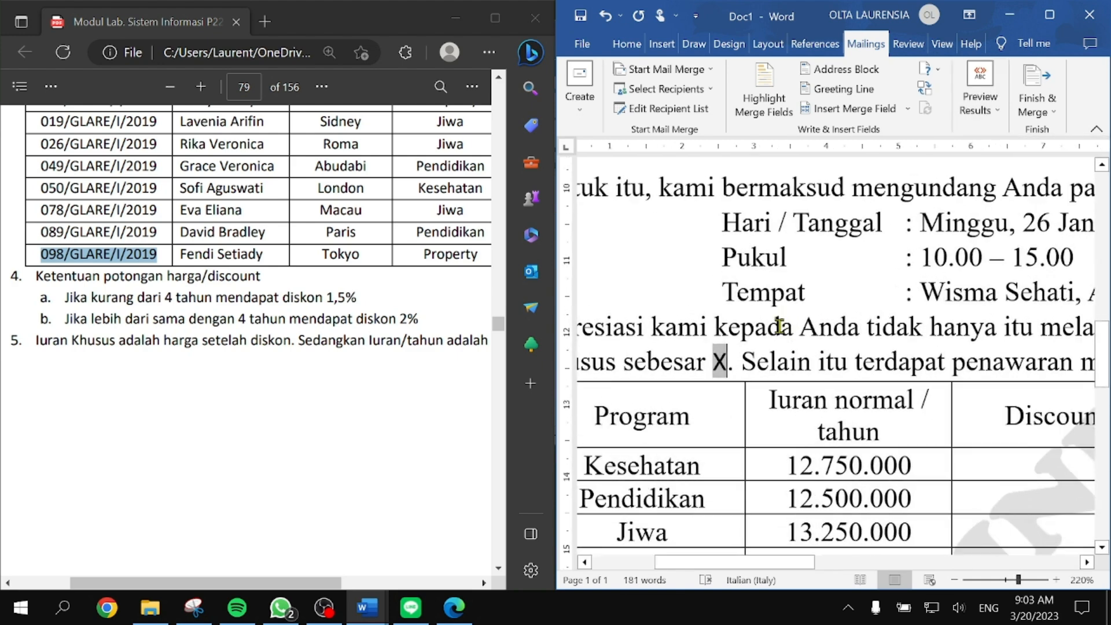
Step: Select the X discount field and toggle it to show its IF field code
{"action": "scroll", "coordinate": [718, 182], "scroll_direction": "down", "scroll_amount": 2}
{"action": "scroll", "coordinate": [787, 277], "scroll_direction": "up", "scroll_amount": 2}
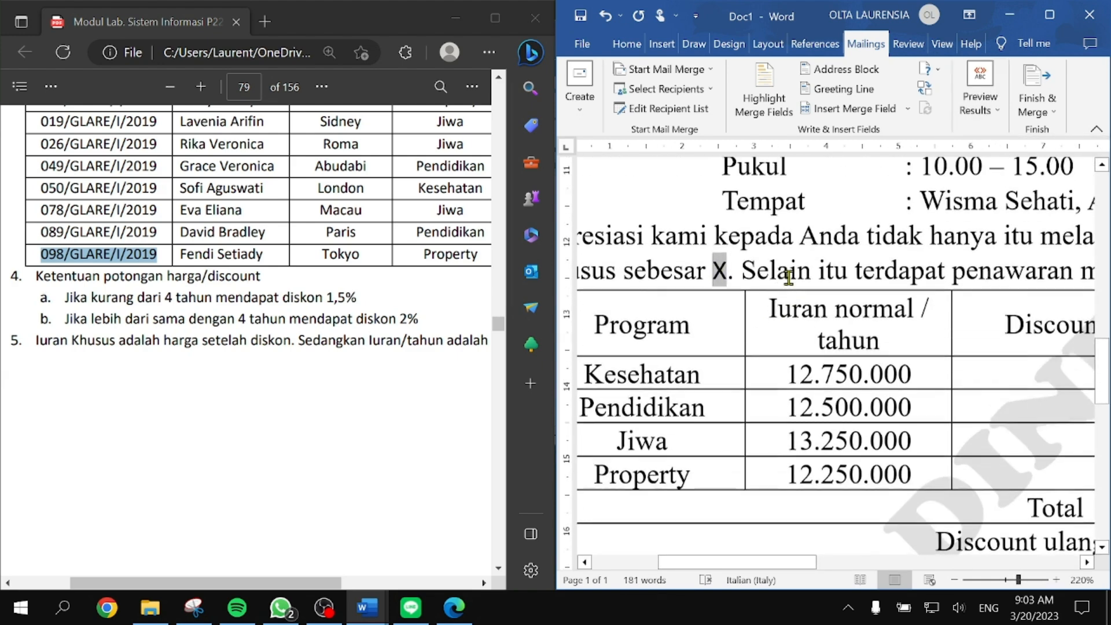
{"action": "left_click", "coordinate": [719, 272]}
{"action": "left_click", "coordinate": [725, 268]}
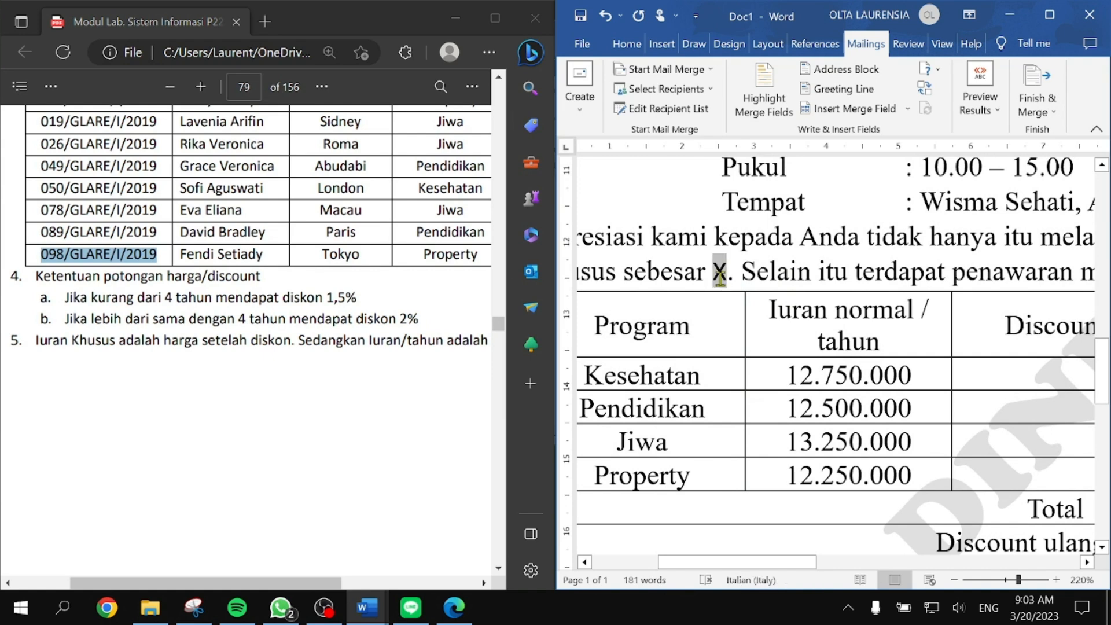
{"action": "double_click", "coordinate": [726, 270]}
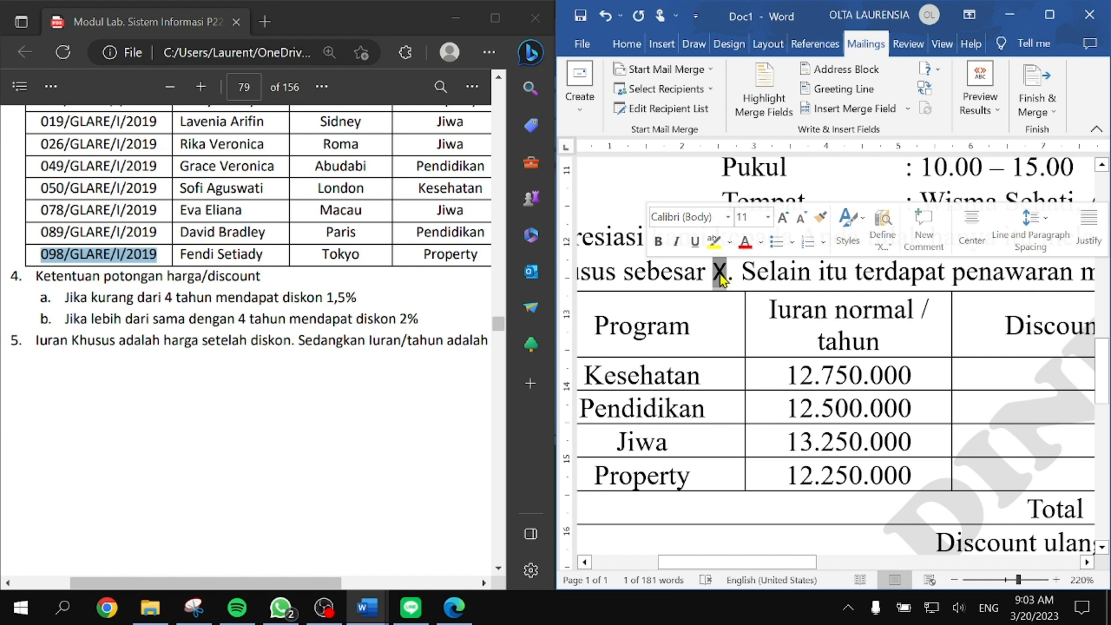
{"action": "right_click", "coordinate": [721, 278]}
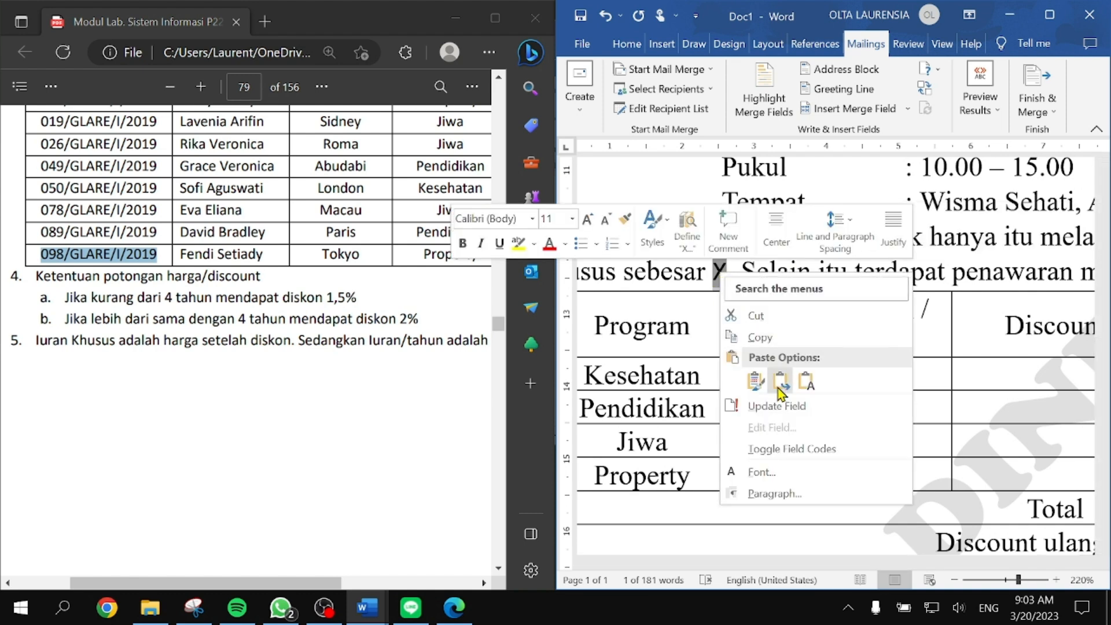
{"action": "left_click", "coordinate": [792, 449]}
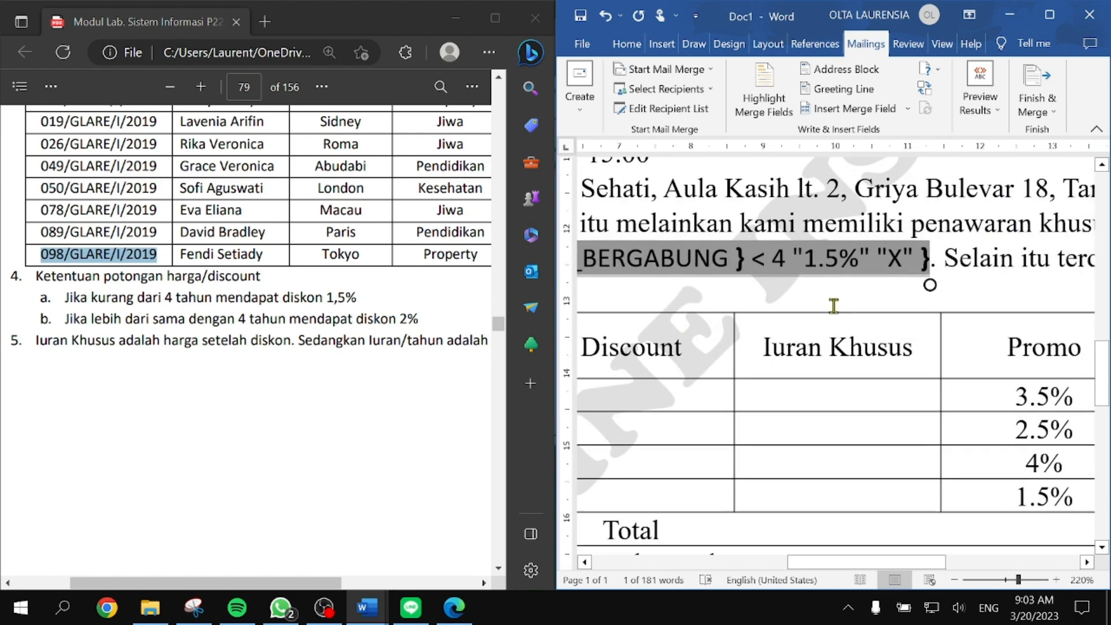
Step: Select the X fallback inside the field code and bring up the merge rules list
{"action": "left_click", "coordinate": [857, 284]}
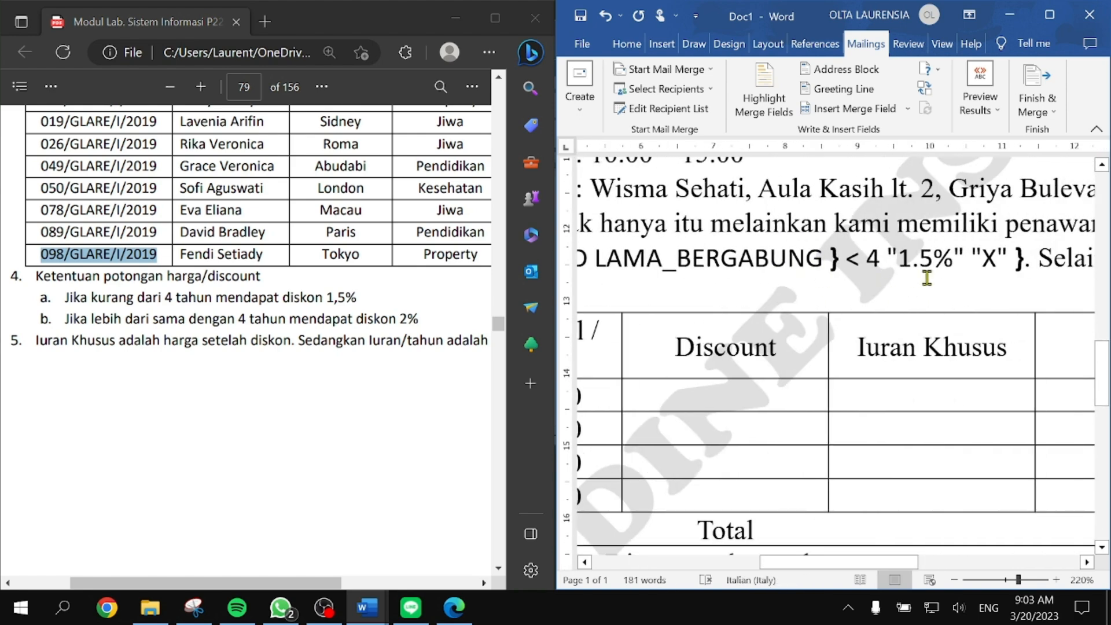
{"action": "left_click", "coordinate": [926, 280]}
{"action": "double_click", "coordinate": [878, 257]}
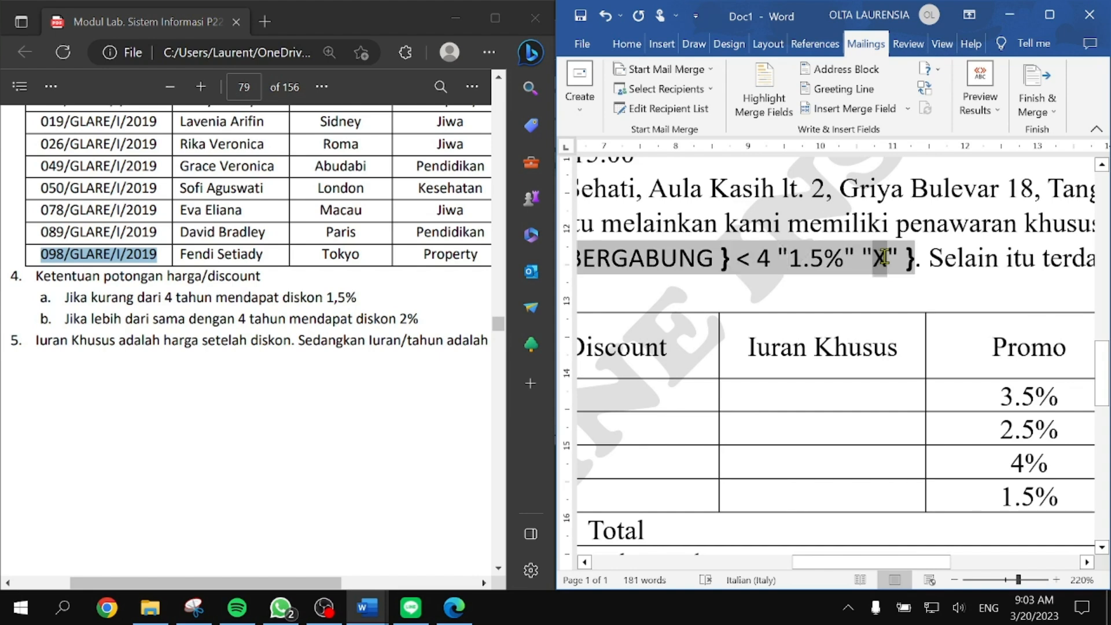
{"action": "scroll", "coordinate": [883, 257], "scroll_direction": "up", "scroll_amount": 2}
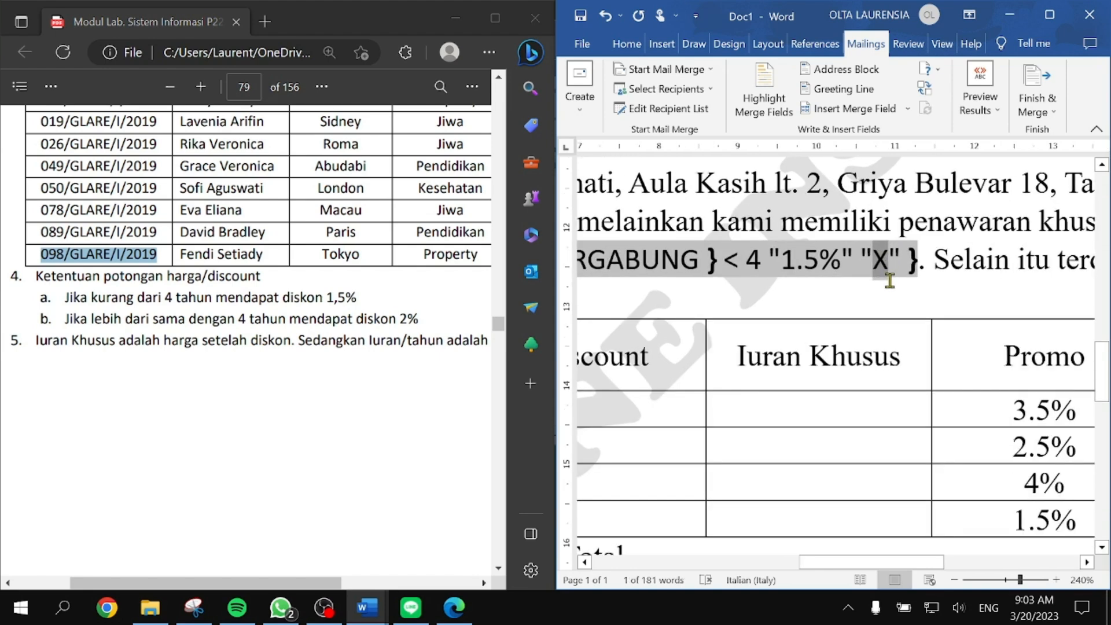
{"action": "left_click", "coordinate": [926, 70]}
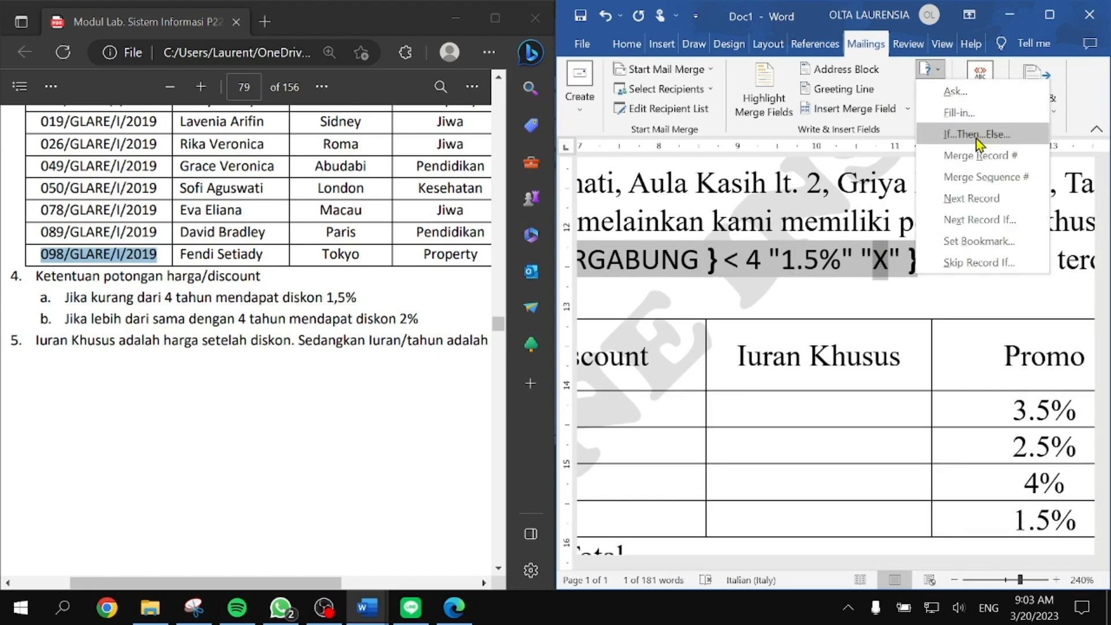
Step: Replace X with a nested rule giving 2% when LAMA_BERGABUNG is at least 4, then maximise Word
{"action": "left_click", "coordinate": [977, 137]}
{"action": "left_click", "coordinate": [719, 206]}
{"action": "left_click", "coordinate": [636, 255]}
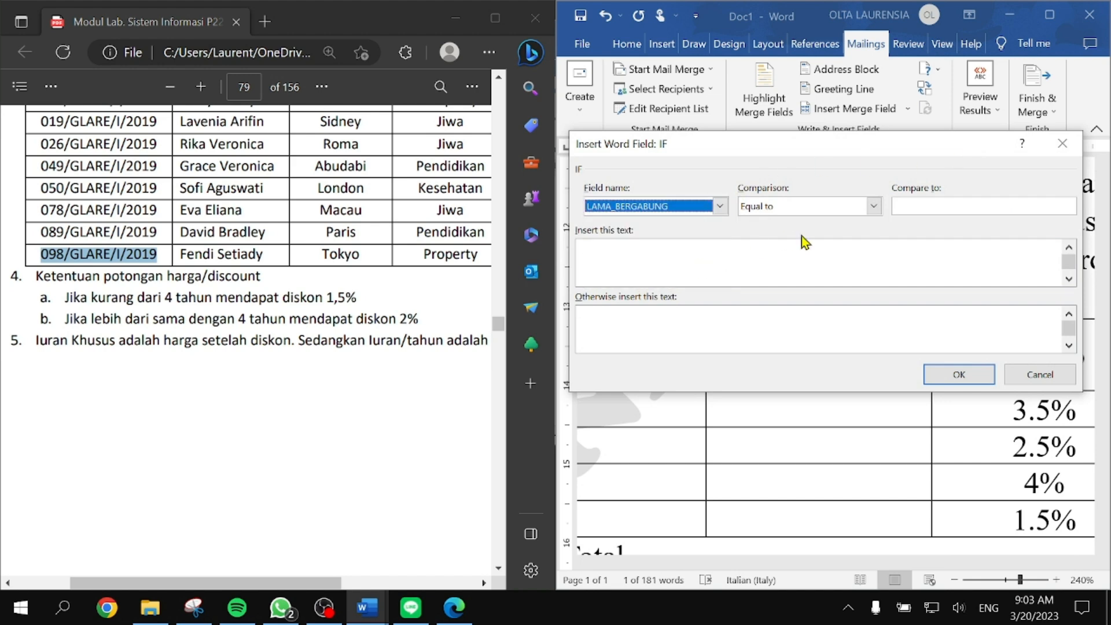
{"action": "left_click", "coordinate": [861, 208]}
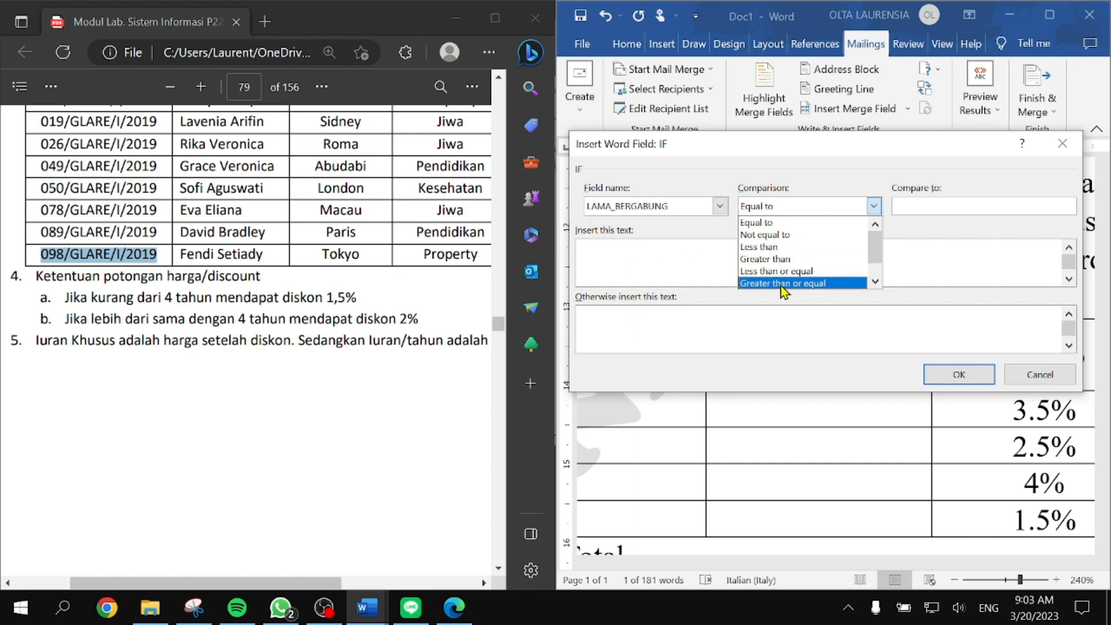
{"action": "left_click", "coordinate": [784, 283]}
{"action": "left_click", "coordinate": [926, 207]}
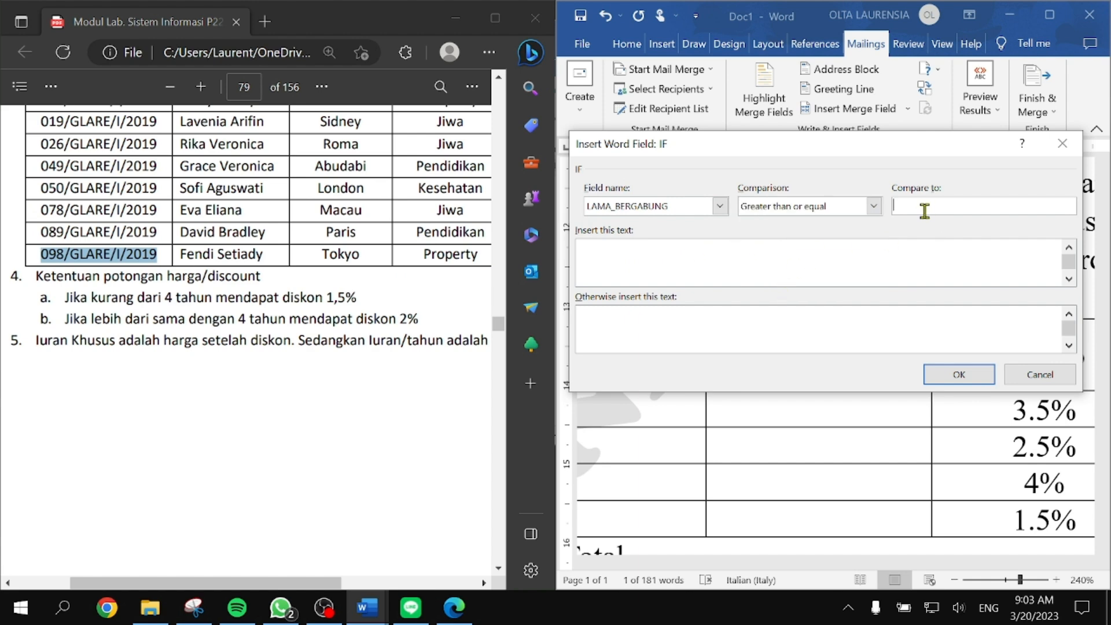
{"action": "type", "text": "4"}
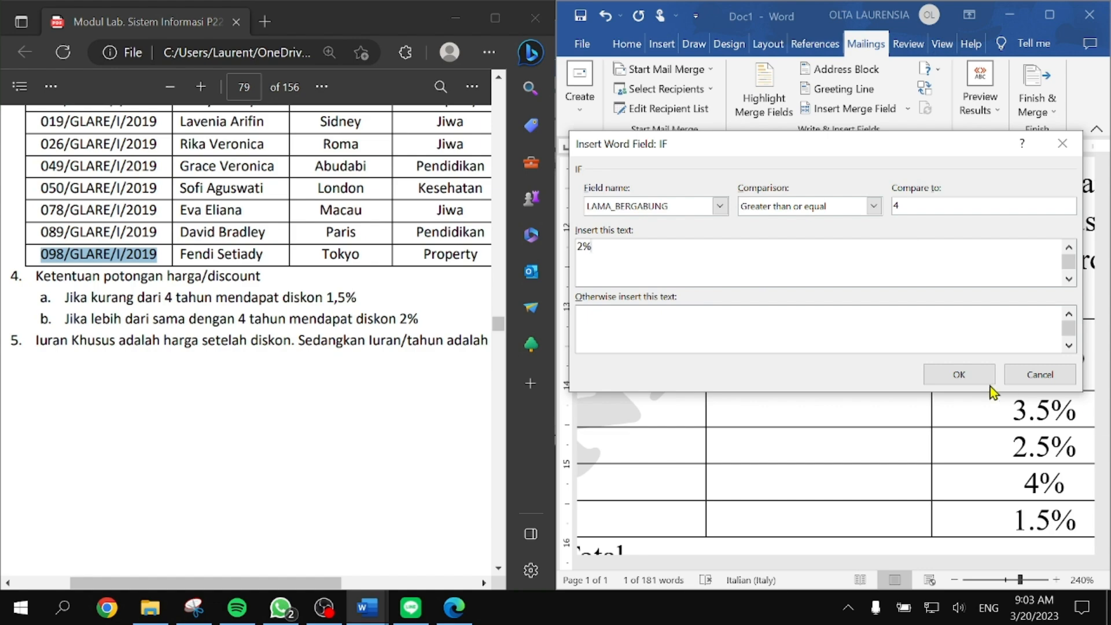
{"action": "left_click", "coordinate": [965, 379]}
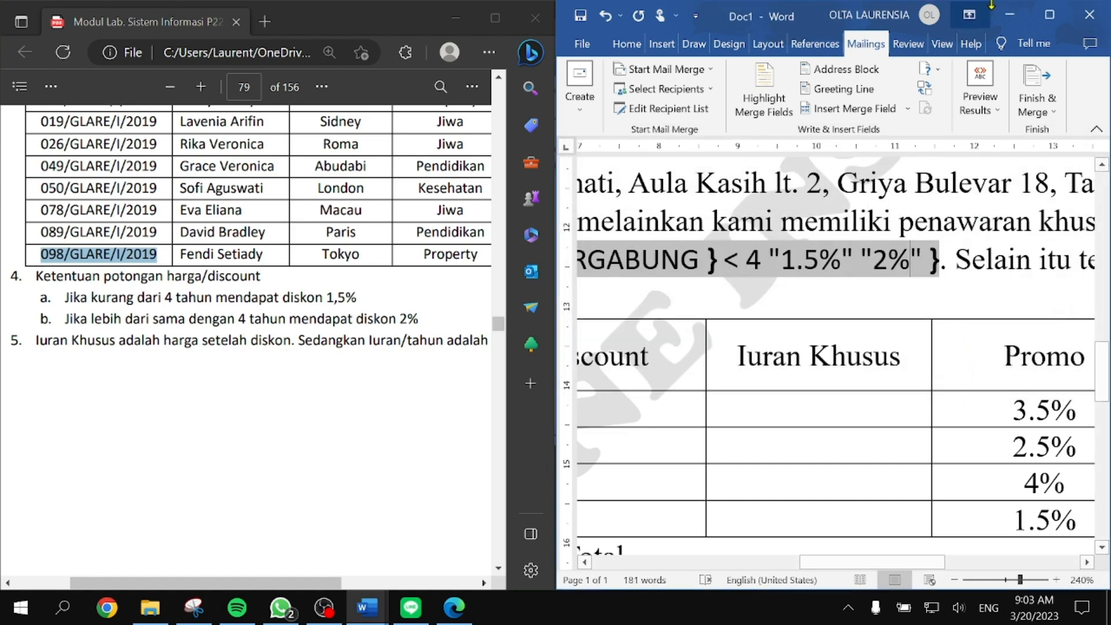
{"action": "double_click", "coordinate": [992, 12]}
{"action": "scroll", "coordinate": [618, 312], "scroll_direction": "down", "scroll_amount": 8}
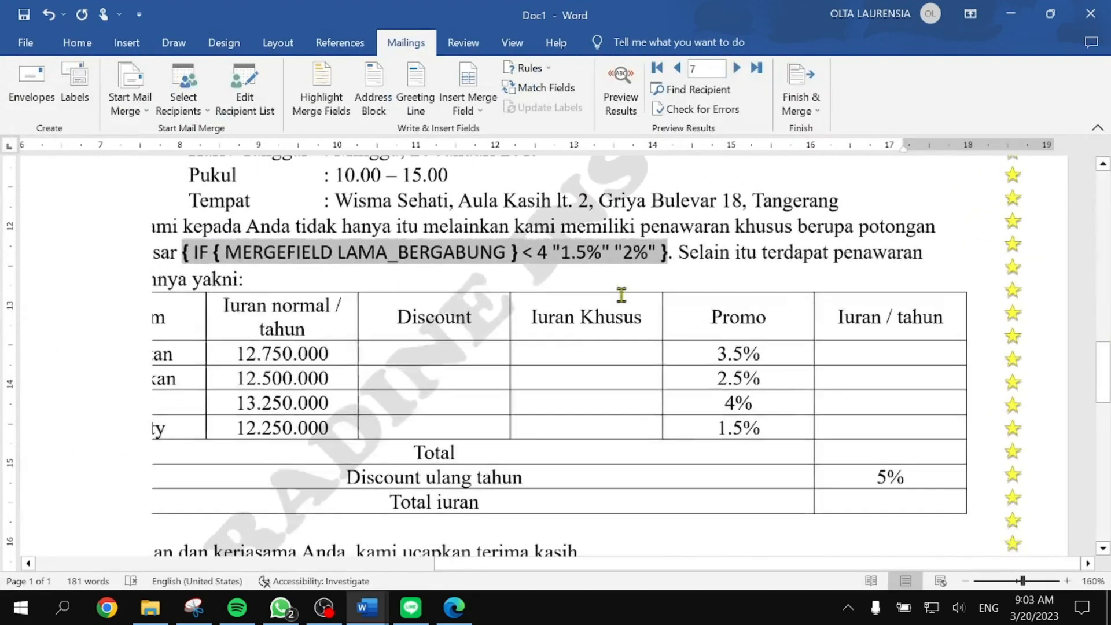
Step: Switch to merged results and return the preview to the first recipient record
{"action": "left_click", "coordinate": [621, 104]}
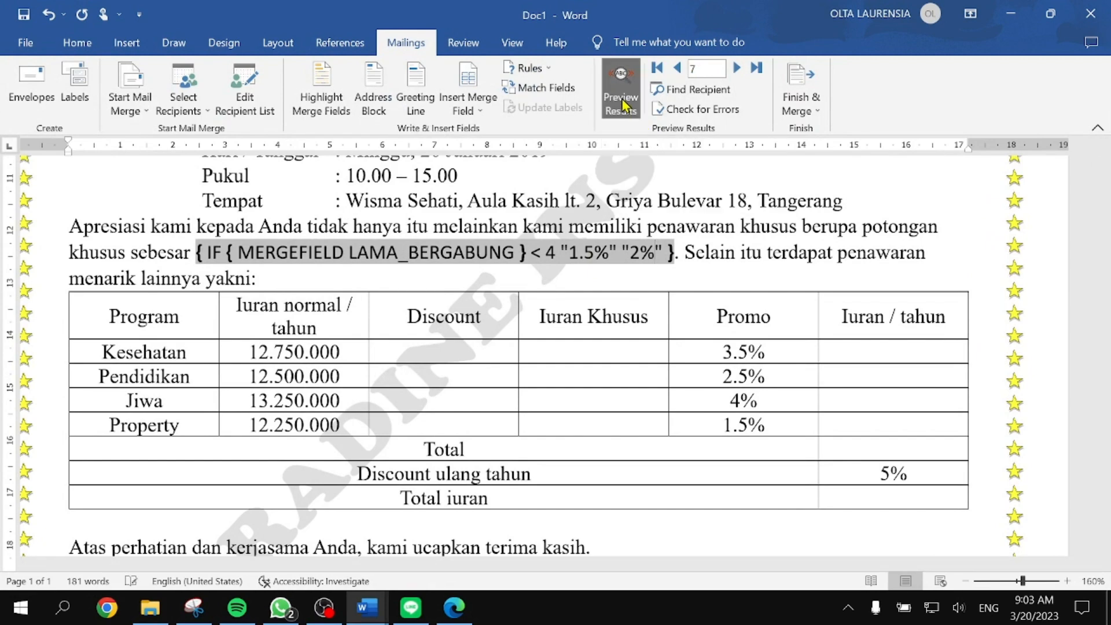
{"action": "scroll", "coordinate": [715, 266], "scroll_direction": "up", "scroll_amount": 10}
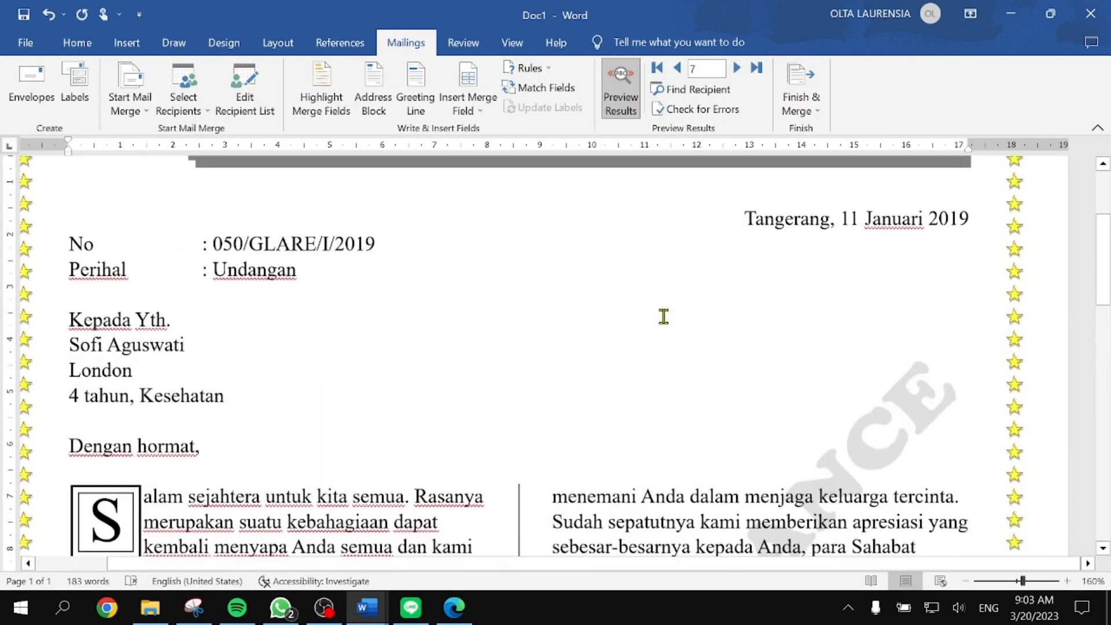
{"action": "scroll", "coordinate": [663, 316], "scroll_direction": "down", "scroll_amount": 3}
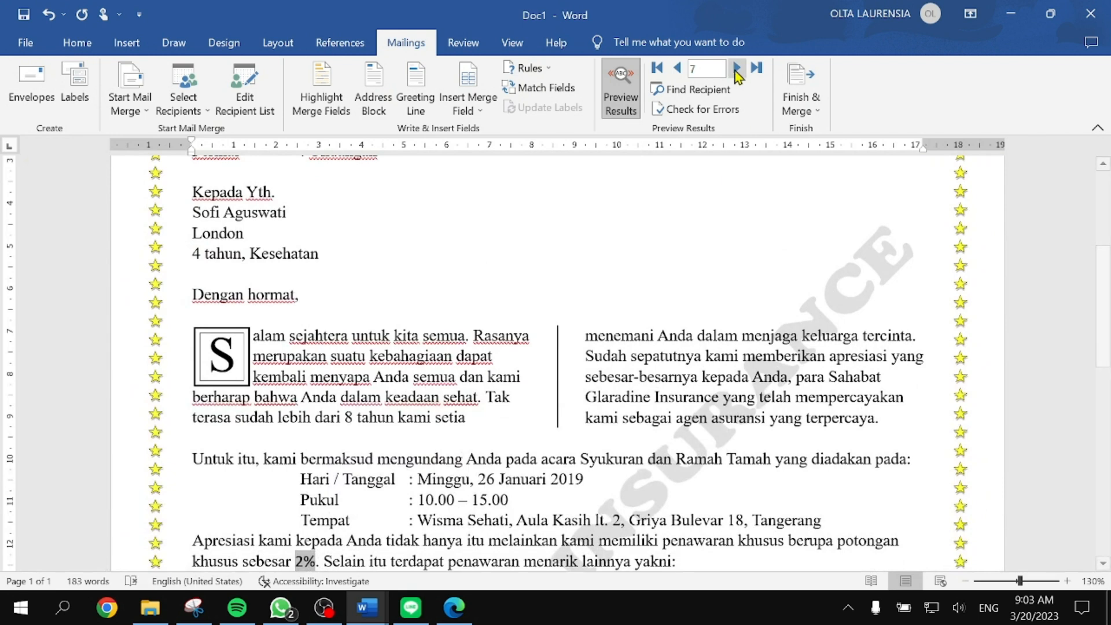
{"action": "left_click", "coordinate": [676, 67]}
{"action": "left_click", "coordinate": [676, 68]}
{"action": "left_click", "coordinate": [676, 68]}
{"action": "left_click", "coordinate": [676, 69]}
{"action": "left_click", "coordinate": [676, 69]}
{"action": "left_click", "coordinate": [676, 69]}
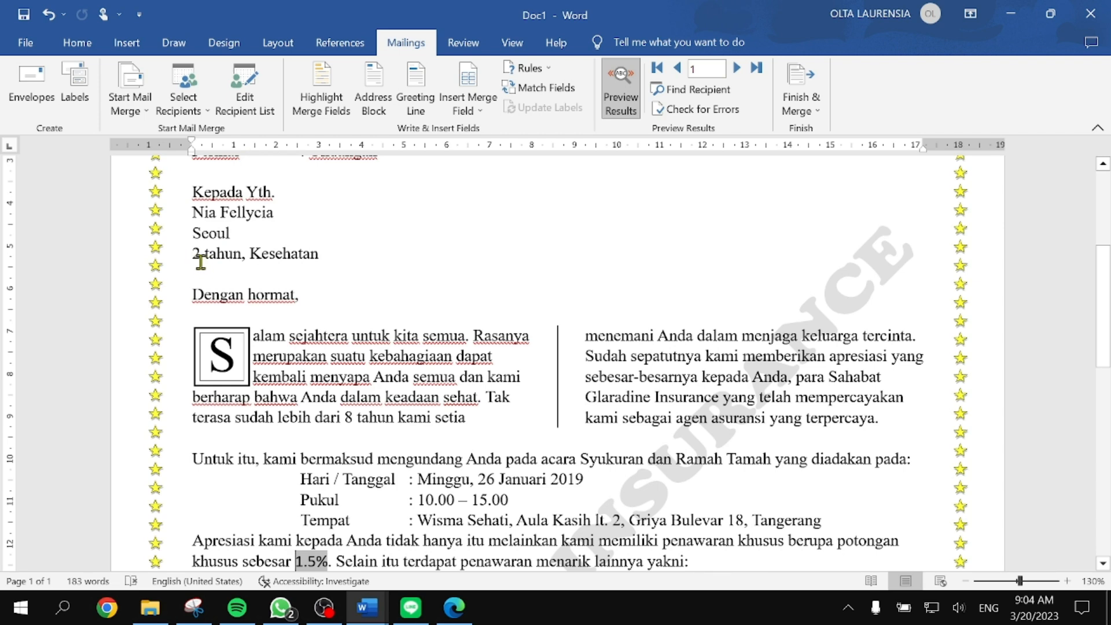
Step: Advance the preview record by record to record 8 and scroll down to the fee table
{"action": "scroll", "coordinate": [302, 321], "scroll_direction": "down", "scroll_amount": 1}
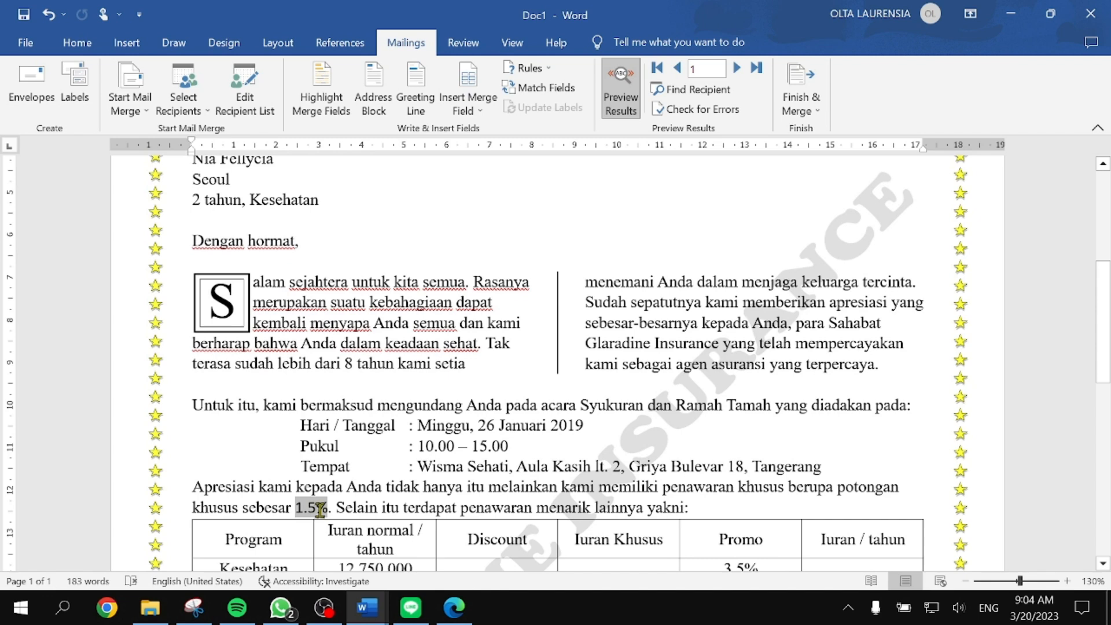
{"action": "left_click", "coordinate": [736, 68]}
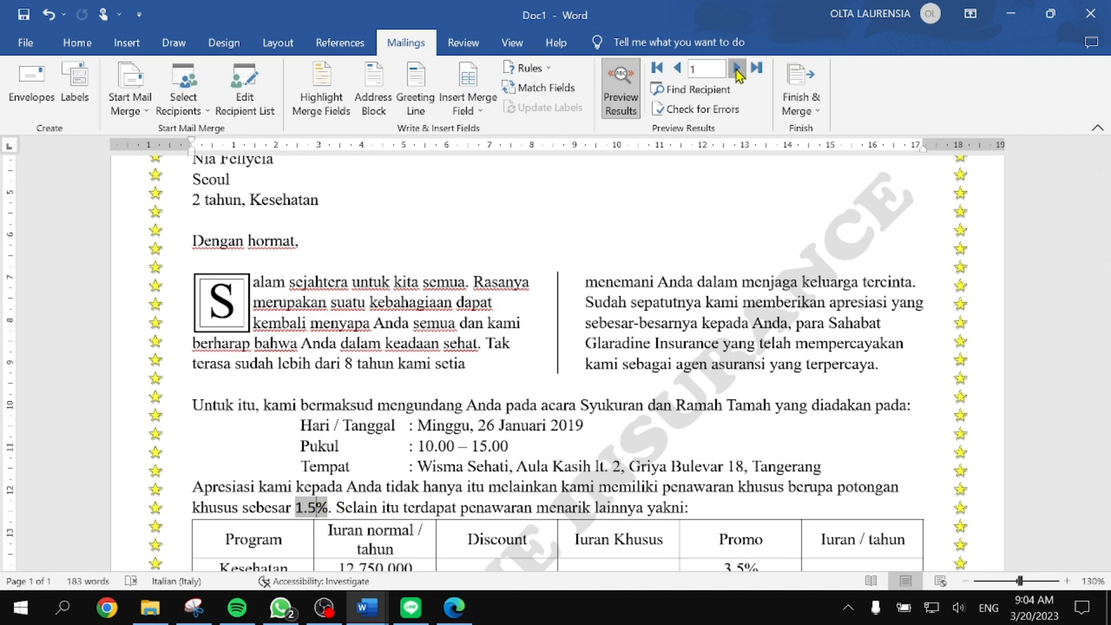
{"action": "left_click", "coordinate": [736, 68]}
{"action": "left_click", "coordinate": [737, 68]}
{"action": "left_click", "coordinate": [737, 68]}
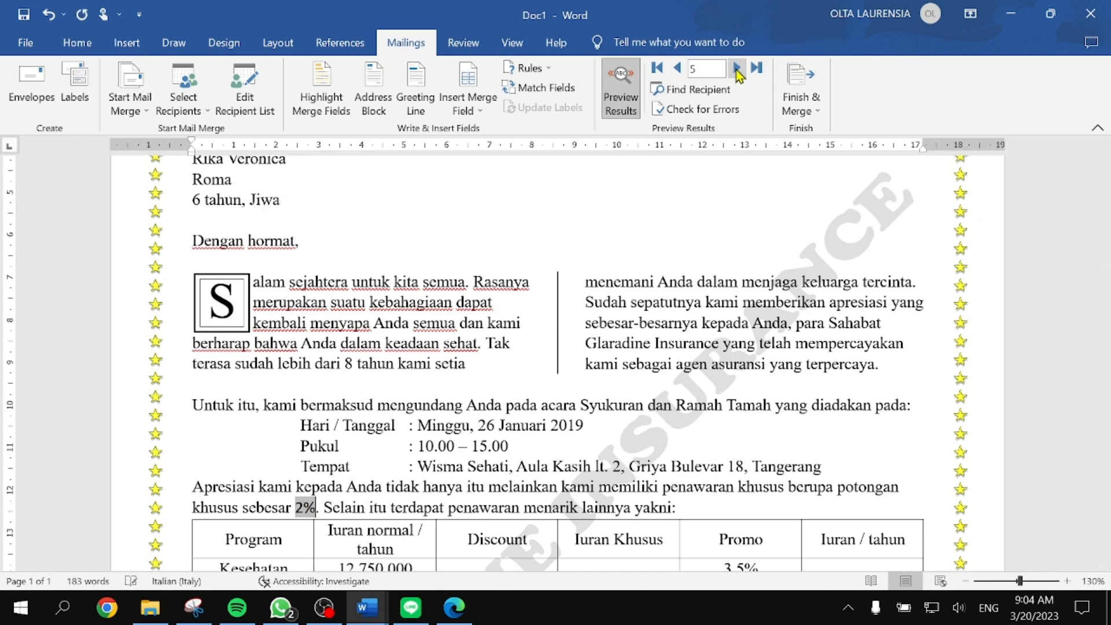
{"action": "left_click", "coordinate": [736, 69]}
{"action": "left_click", "coordinate": [737, 69]}
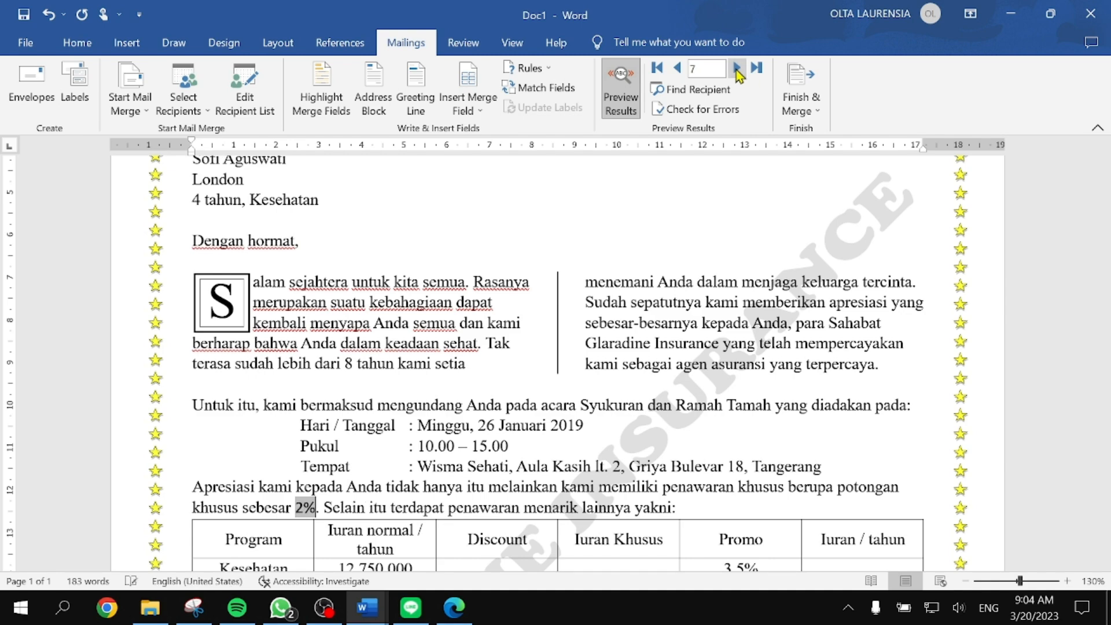
{"action": "left_click", "coordinate": [737, 68]}
{"action": "scroll", "coordinate": [640, 265], "scroll_direction": "down", "scroll_amount": 6}
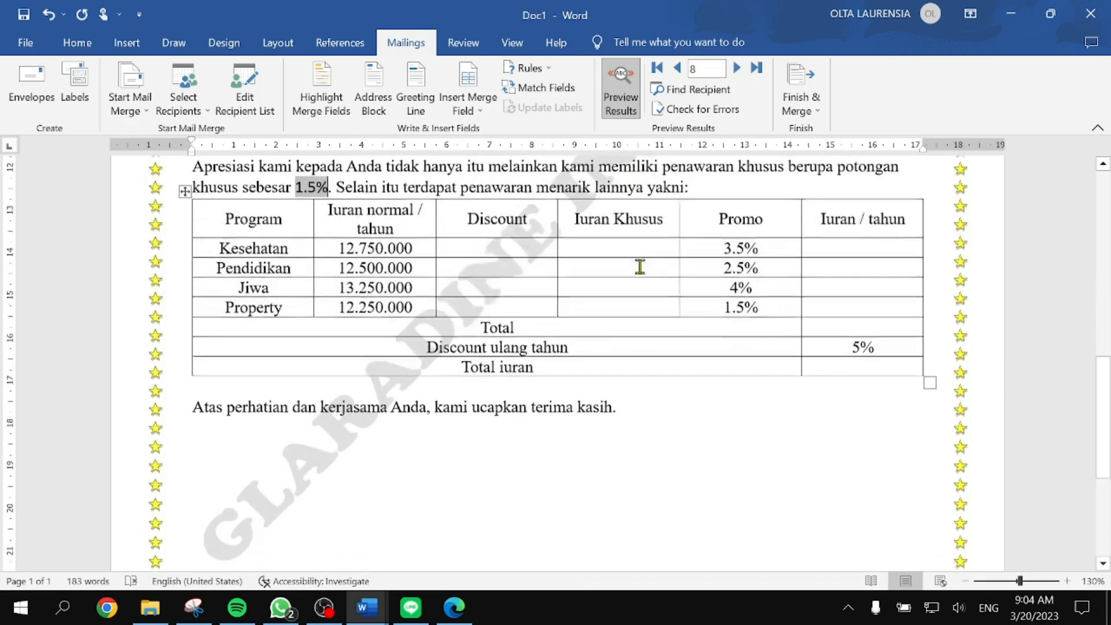
Step: Select and copy the merged 1.5% discount value in the sentence above the fee table
{"action": "scroll", "coordinate": [381, 292], "scroll_direction": "up", "scroll_amount": 7, "text": "ctrl"}
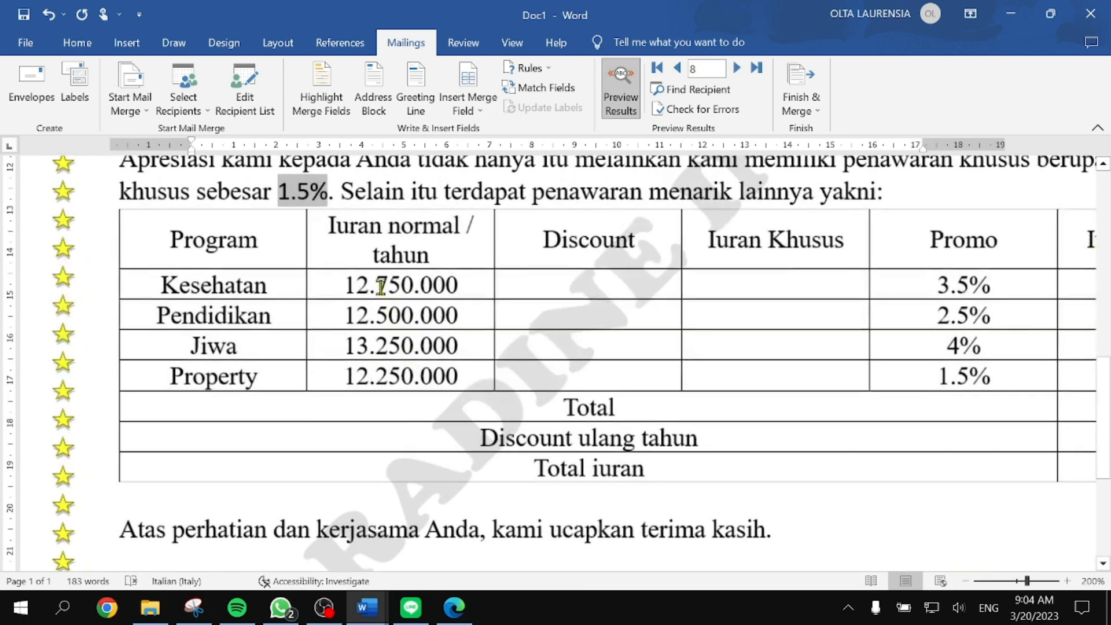
{"action": "scroll", "coordinate": [381, 292], "scroll_direction": "up", "scroll_amount": 1}
{"action": "left_click", "coordinate": [294, 271]}
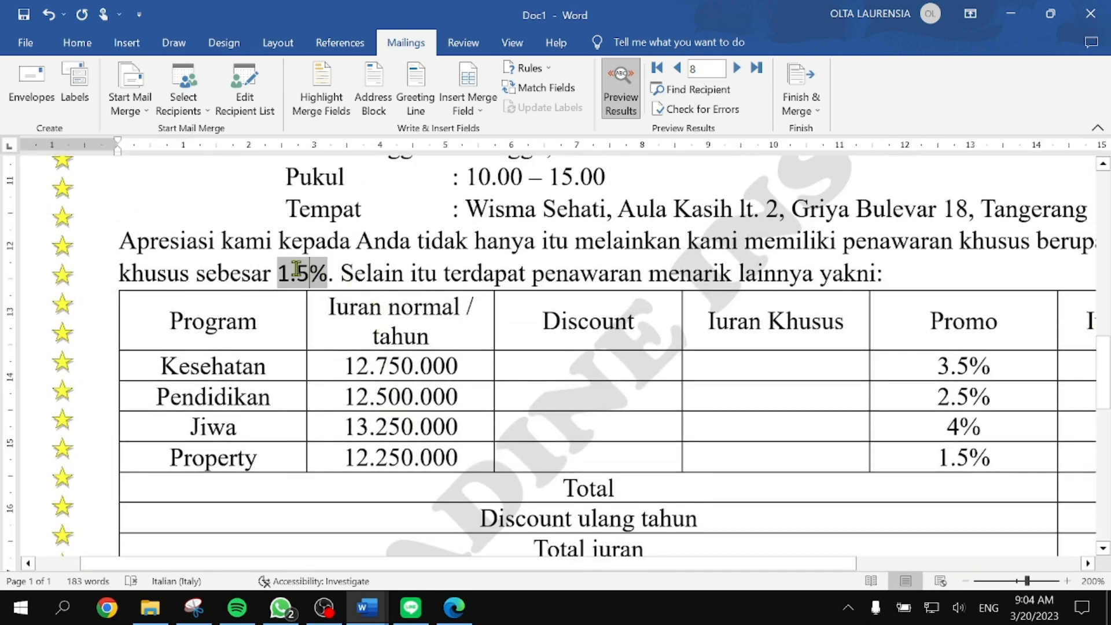
{"action": "scroll", "coordinate": [303, 273], "scroll_direction": "up", "scroll_amount": 1, "text": "ctrl"}
{"action": "left_click_drag", "start_coordinate": [276, 273], "coordinate": [324, 273]}
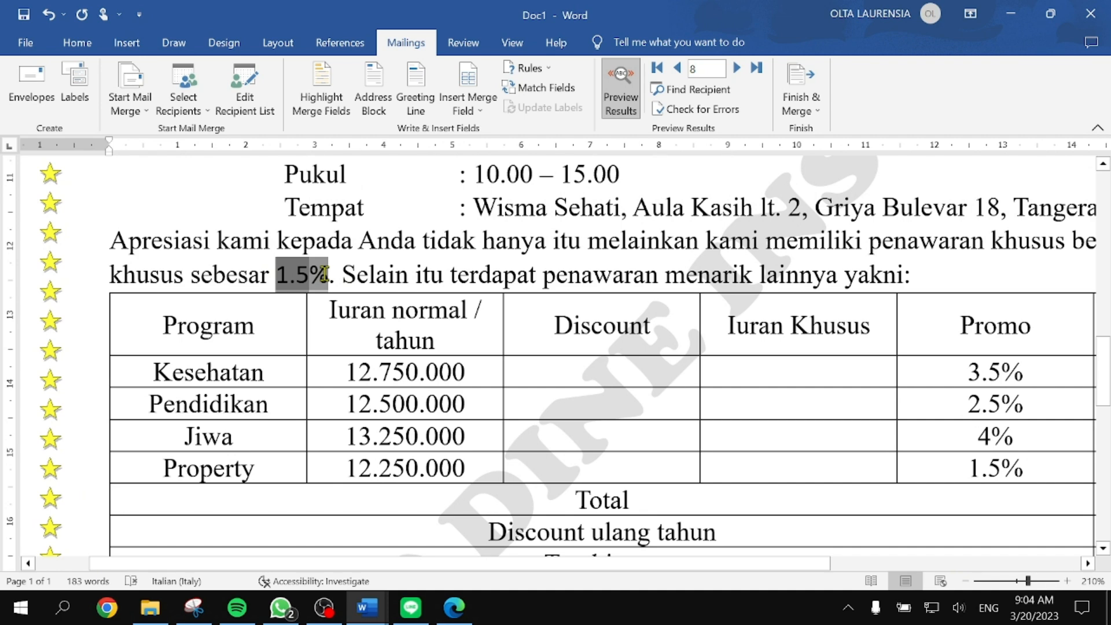
{"action": "left_click", "coordinate": [293, 276]}
{"action": "left_click", "coordinate": [310, 283]}
{"action": "scroll", "coordinate": [317, 274], "scroll_direction": "up", "scroll_amount": 4, "text": "ctrl"}
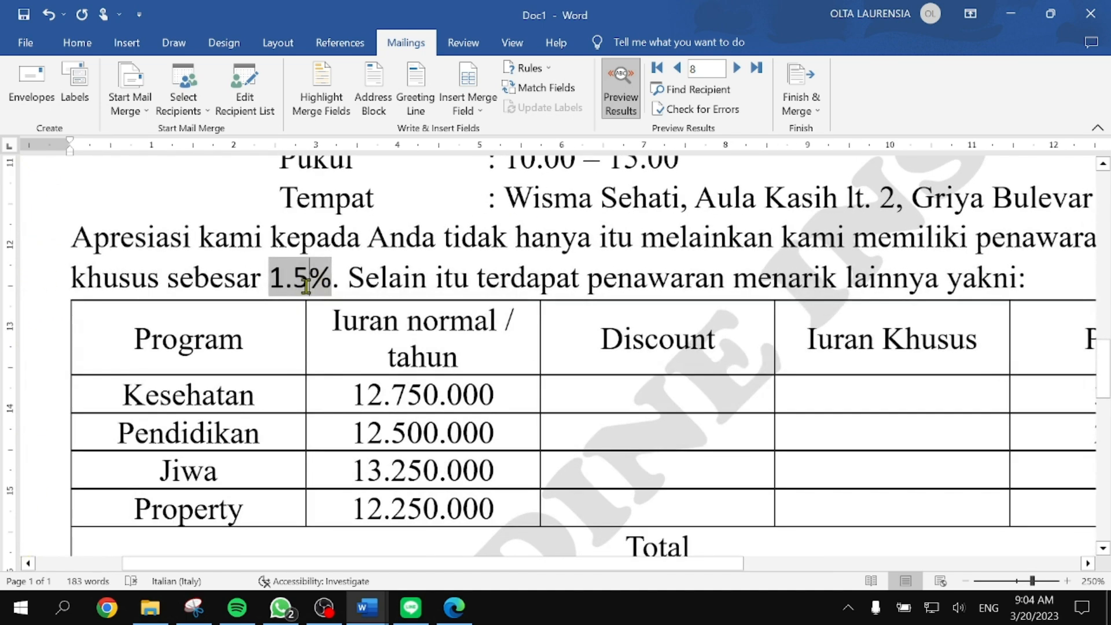
{"action": "left_click_drag", "start_coordinate": [272, 278], "coordinate": [331, 276]}
{"action": "key", "text": "ctrl+c"}
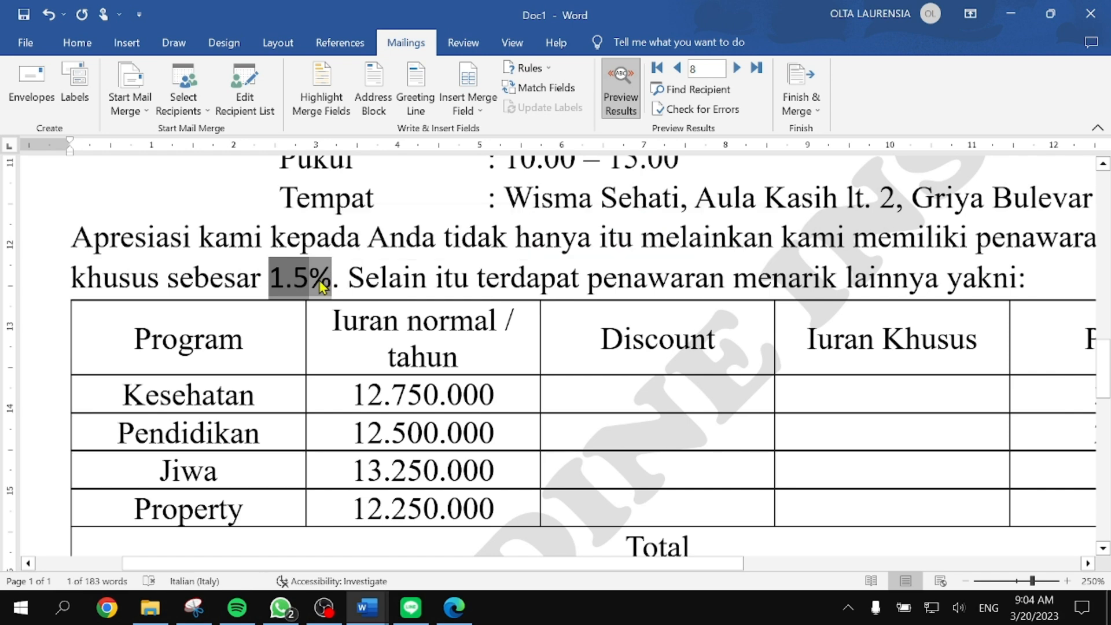
Step: Paste 1.5% into the Discount cells for Kesehatan, Pendidikan, Jiwa and Property
{"action": "left_click", "coordinate": [590, 391]}
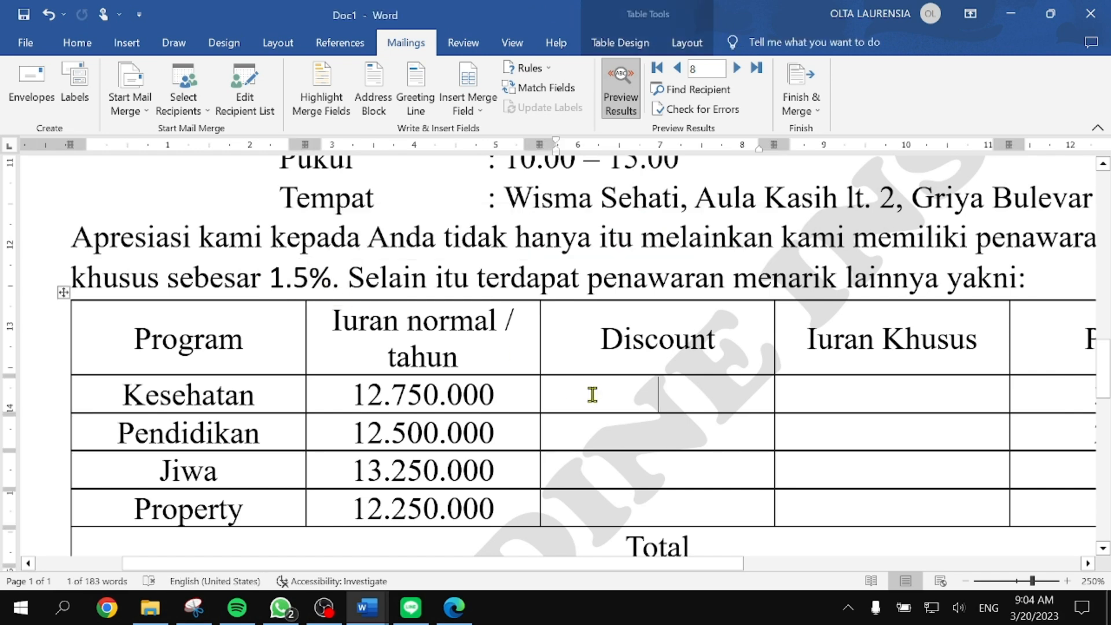
{"action": "key", "text": "ctrl+v"}
{"action": "left_click", "coordinate": [669, 436]}
{"action": "key", "text": "ctrl+v"}
{"action": "left_click", "coordinate": [657, 468]}
{"action": "key", "text": "ctrl+v"}
{"action": "left_click", "coordinate": [661, 509]}
{"action": "key", "text": "ctrl+v"}
{"action": "scroll", "coordinate": [798, 498], "scroll_direction": "down", "scroll_amount": 3}
{"action": "scroll", "coordinate": [799, 497], "scroll_direction": "right", "scroll_amount": 3}
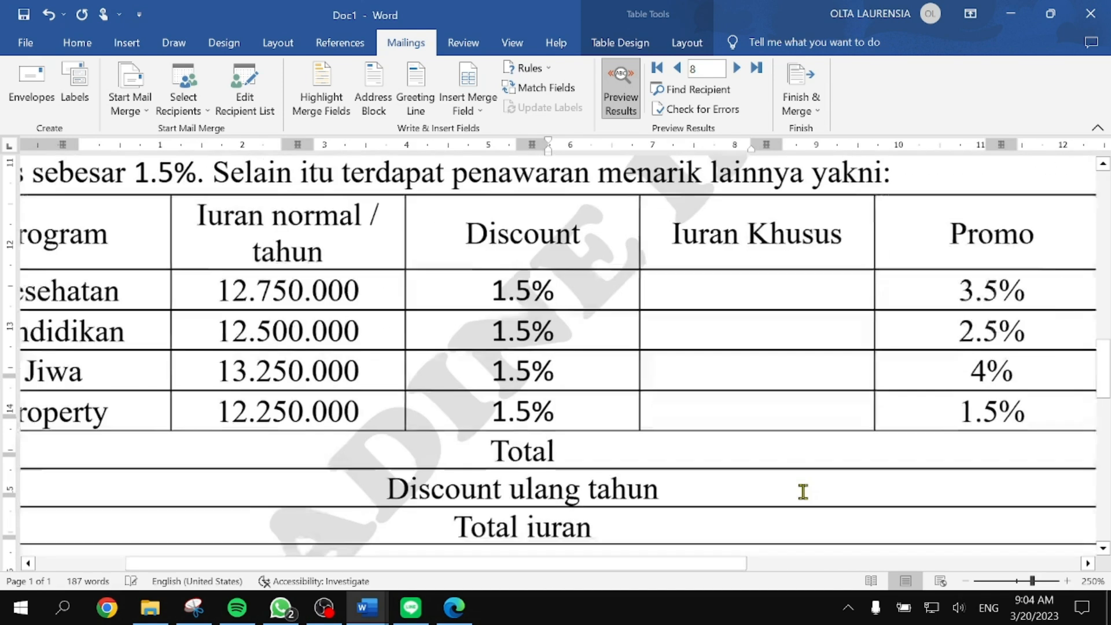
Step: Place the caret in Kesehatan's Iuran Khusus cell and dismiss the paste options
{"action": "left_click", "coordinate": [687, 268]}
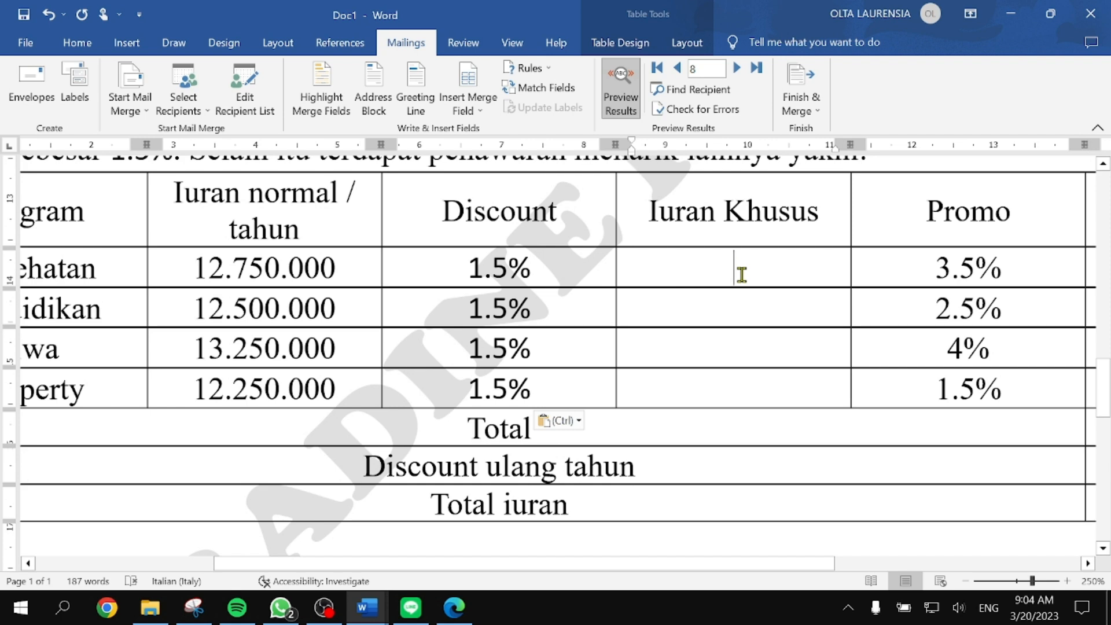
{"action": "key", "text": "ctrl"}
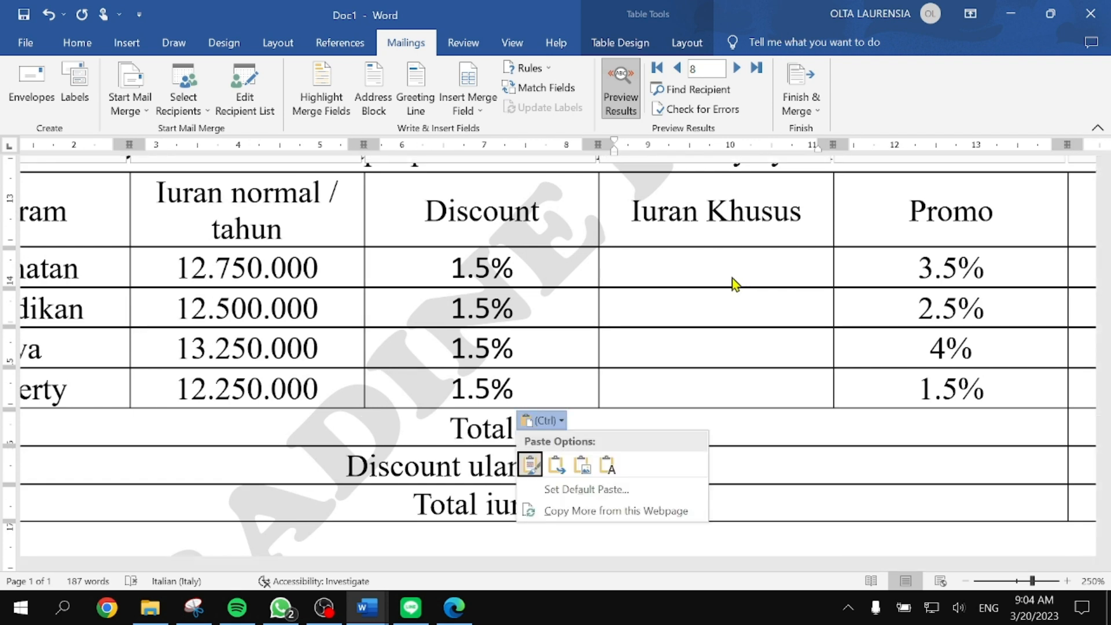
{"action": "left_click", "coordinate": [727, 278]}
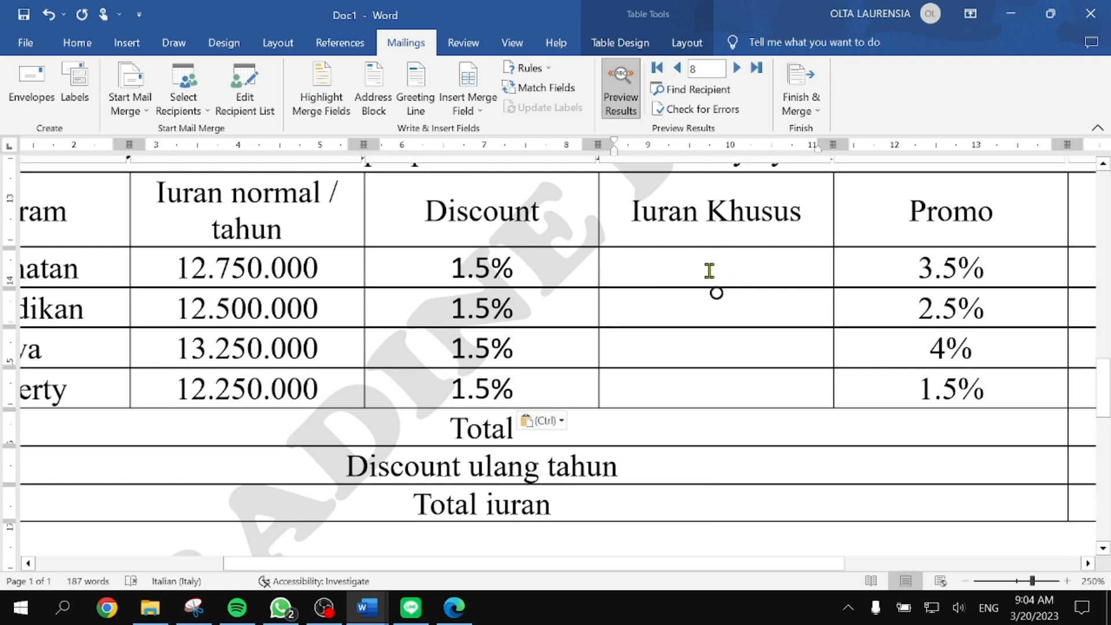
Step: Replace the default SUM(LEFT) table formula with =B2-(B2*C2) for Kesehatan's Iuran Khusus
{"action": "left_click", "coordinate": [687, 44]}
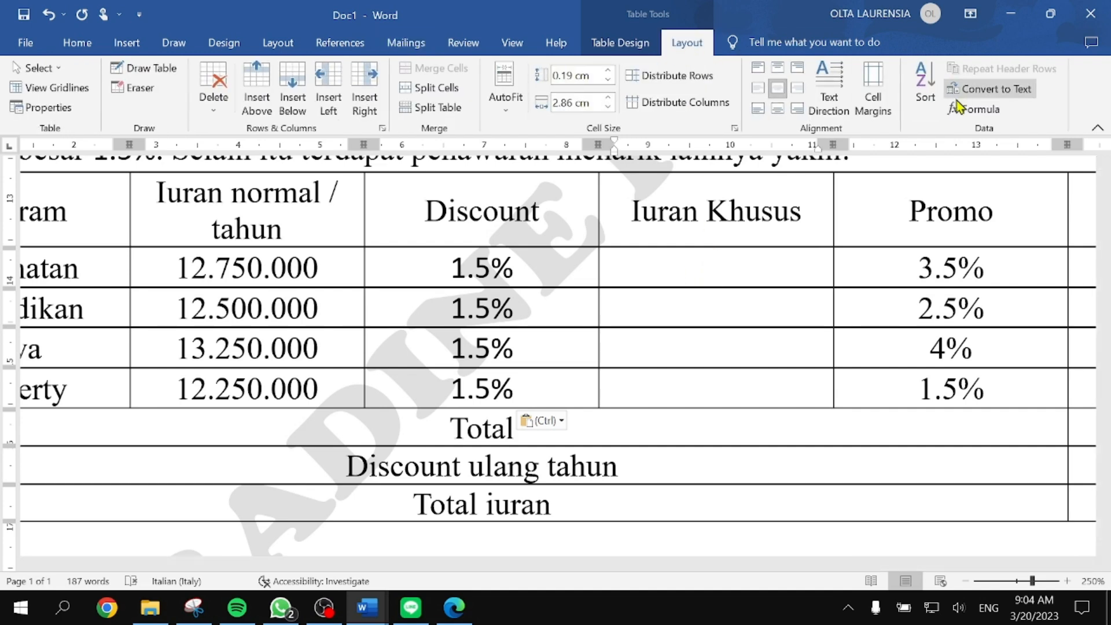
{"action": "left_click", "coordinate": [976, 109]}
{"action": "left_click_drag", "start_coordinate": [708, 128], "coordinate": [868, 392]}
{"action": "left_click_drag", "start_coordinate": [809, 428], "coordinate": [724, 428]}
{"action": "type", "text": "="}
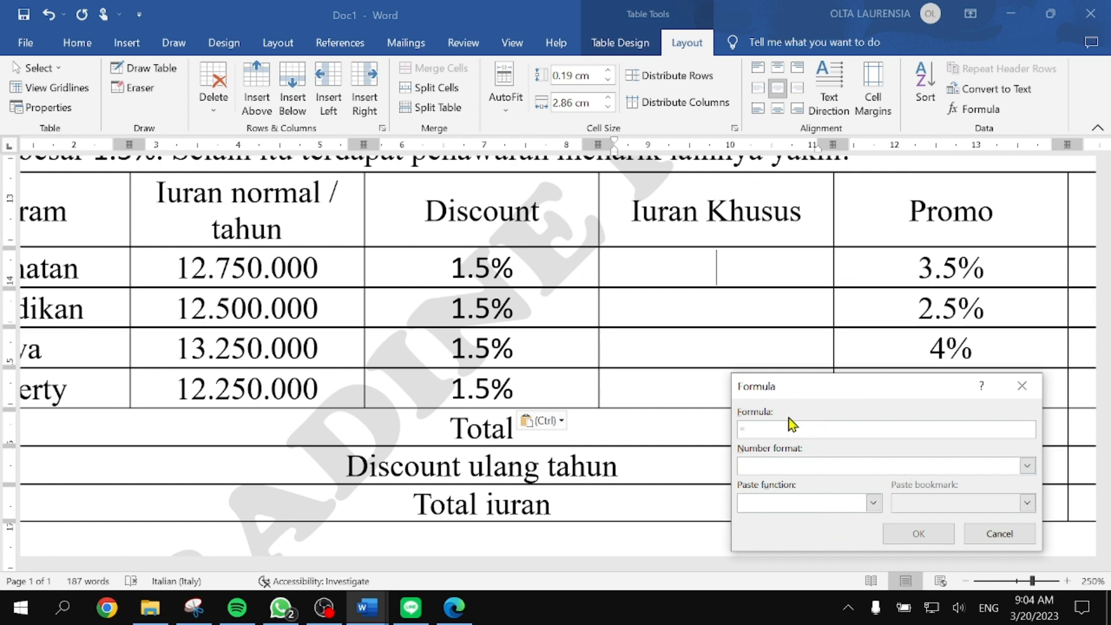
{"action": "left_click", "coordinate": [454, 607]}
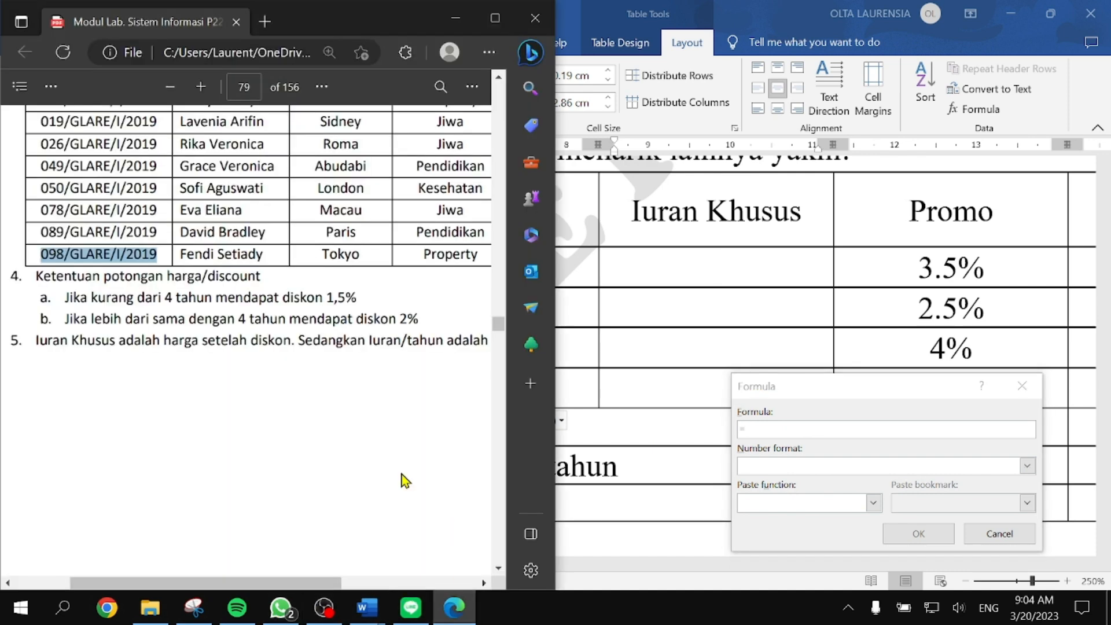
{"action": "left_click", "coordinate": [455, 18]}
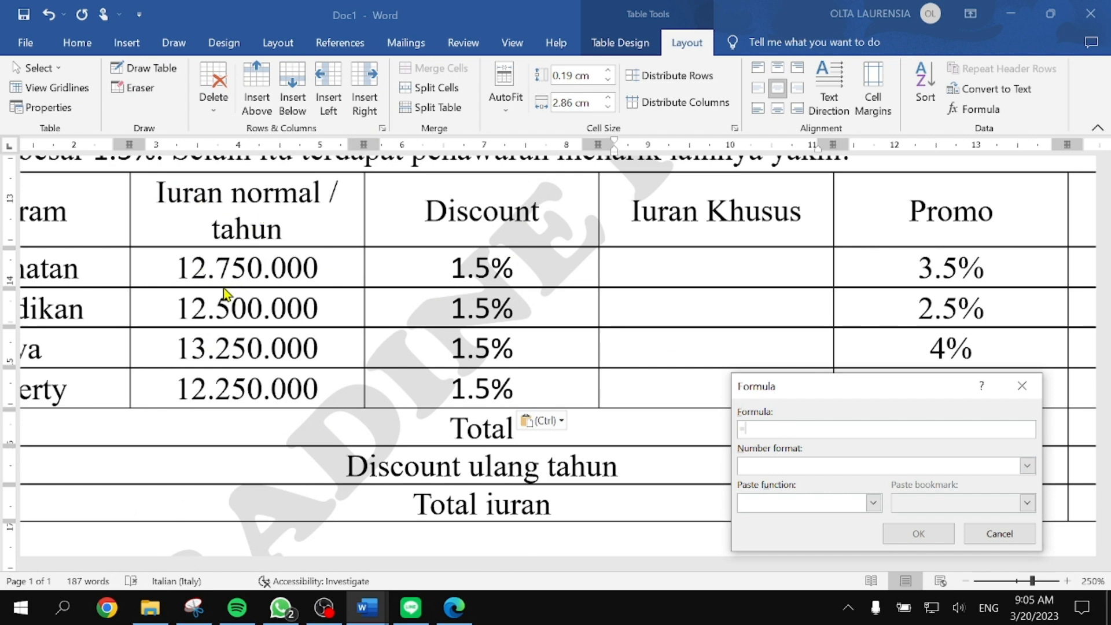
{"action": "type", "text": "B2-(B2*C2"}
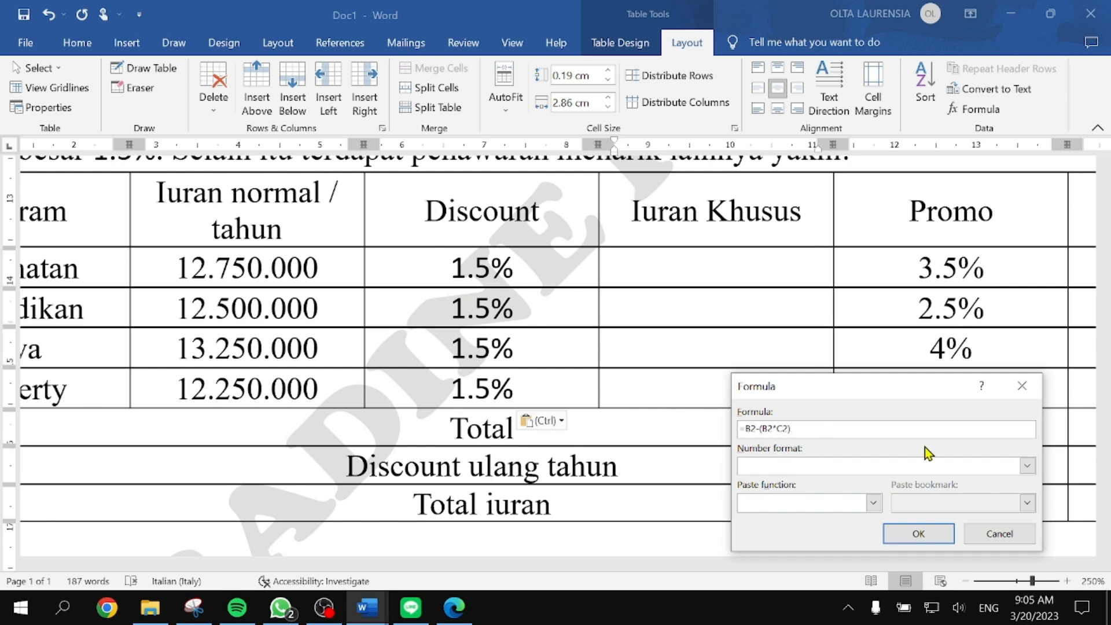
Step: Apply the #,##0 number format and confirm the formula, which shows 13
{"action": "left_click", "coordinate": [1027, 465]}
{"action": "left_click", "coordinate": [849, 482]}
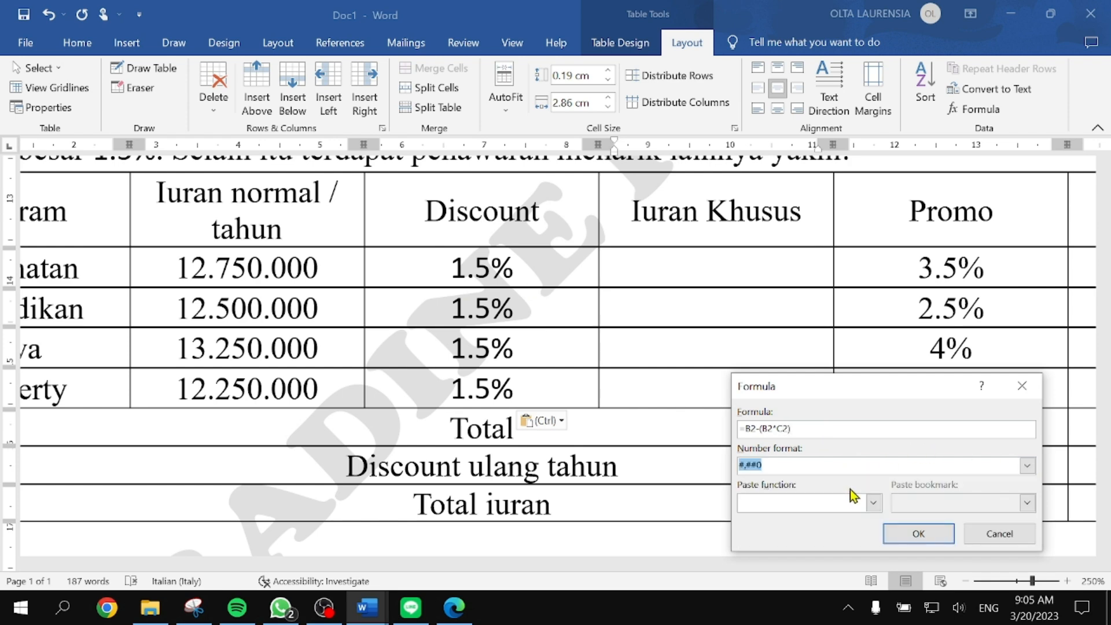
{"action": "left_click", "coordinate": [918, 534]}
{"action": "scroll", "coordinate": [778, 380], "scroll_direction": "down", "scroll_amount": 4}
{"action": "scroll", "coordinate": [777, 369], "scroll_direction": "down", "scroll_amount": 1}
{"action": "scroll", "coordinate": [746, 376], "scroll_direction": "down", "scroll_amount": 1}
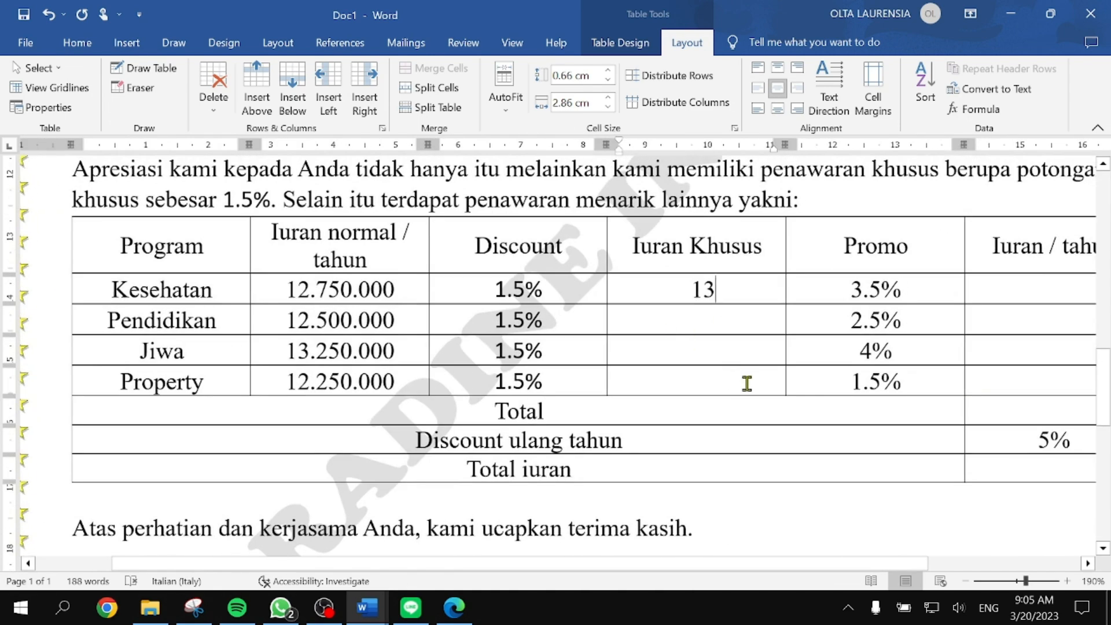
Step: Change the dots to commas in the Iuran normal amounts for Kesehatan, Pendidikan, Jiwa and Property
{"action": "scroll", "coordinate": [744, 382], "scroll_direction": "up", "scroll_amount": 1}
{"action": "left_click", "coordinate": [316, 367]}
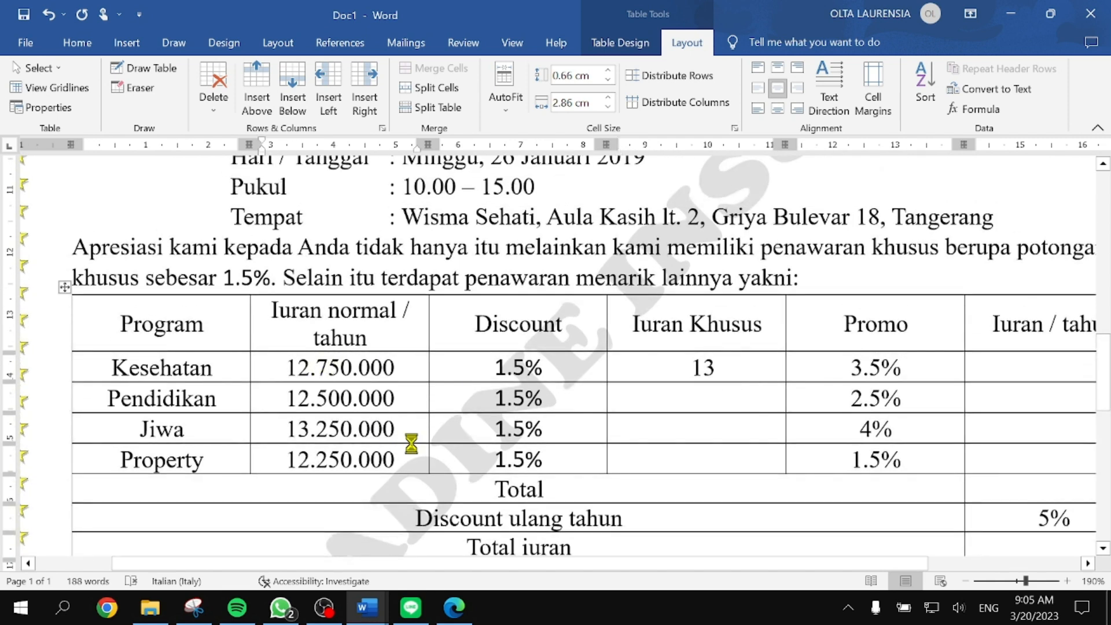
{"action": "key", "text": "BackSpace"}
{"action": "type", "text": ","}
{"action": "key", "text": "Right"}
{"action": "key", "text": "Right"}
{"action": "key", "text": "Right"}
{"action": "key", "text": "BackSpace"}
{"action": "type", "text": ","}
{"action": "key", "text": "BackSpace"}
{"action": "type", "text": ","}
{"action": "key", "text": "BackSpace"}
{"action": "type", "text": ","}
{"action": "key", "text": "BackSpace"}
{"action": "type", "text": ","}
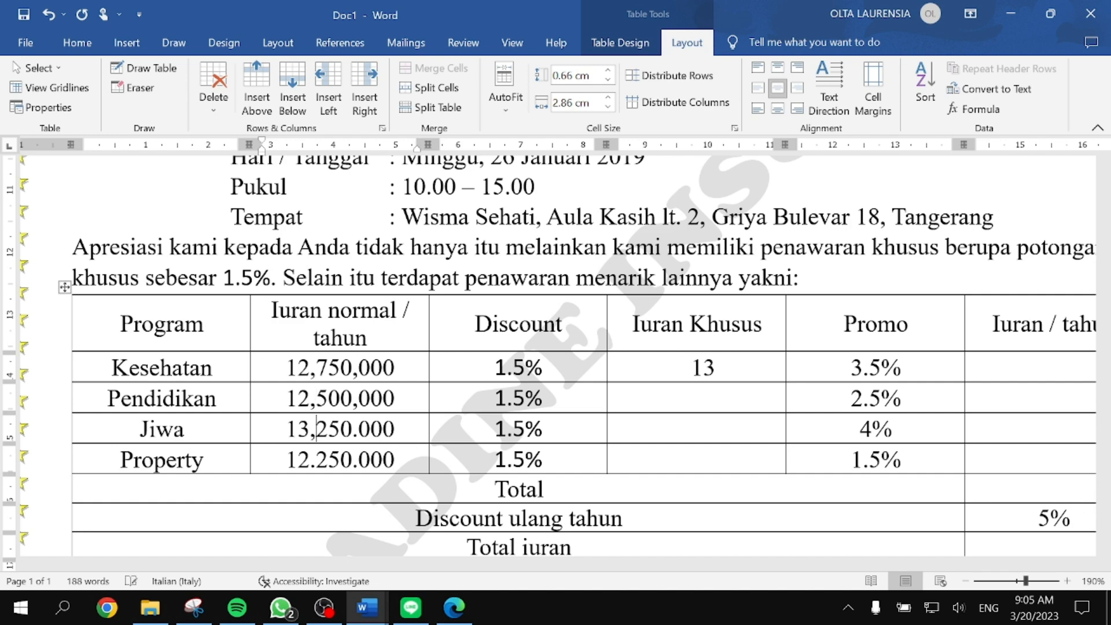
{"action": "key", "text": "BackSpace"}
{"action": "type", "text": ","}
{"action": "key", "text": "Delete"}
{"action": "type", "text": ","}
Step: Update the Kesehatan Iuran Khusus field so it recalculates to 12,558,750
{"action": "left_click", "coordinate": [709, 368]}
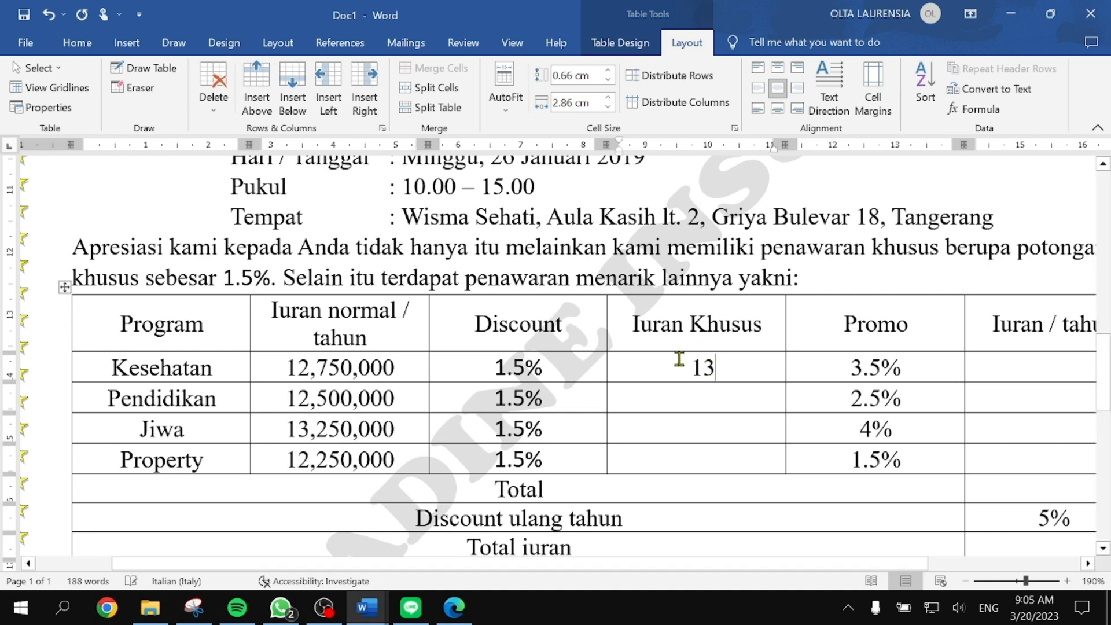
{"action": "double_click", "coordinate": [703, 366]}
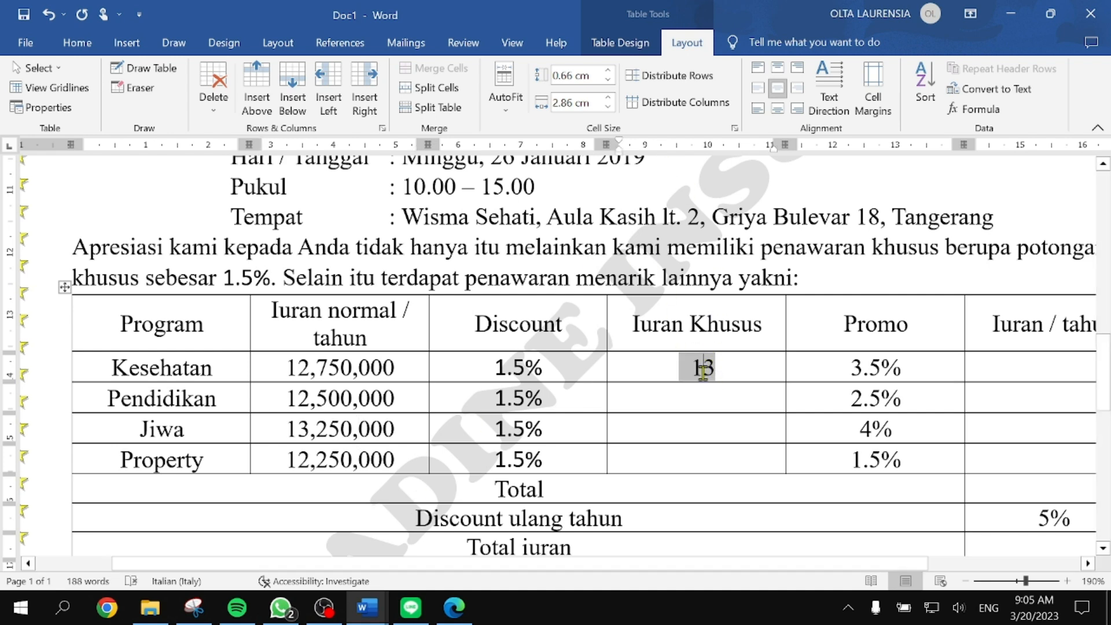
{"action": "scroll", "coordinate": [717, 377], "scroll_direction": "up", "scroll_amount": 4}
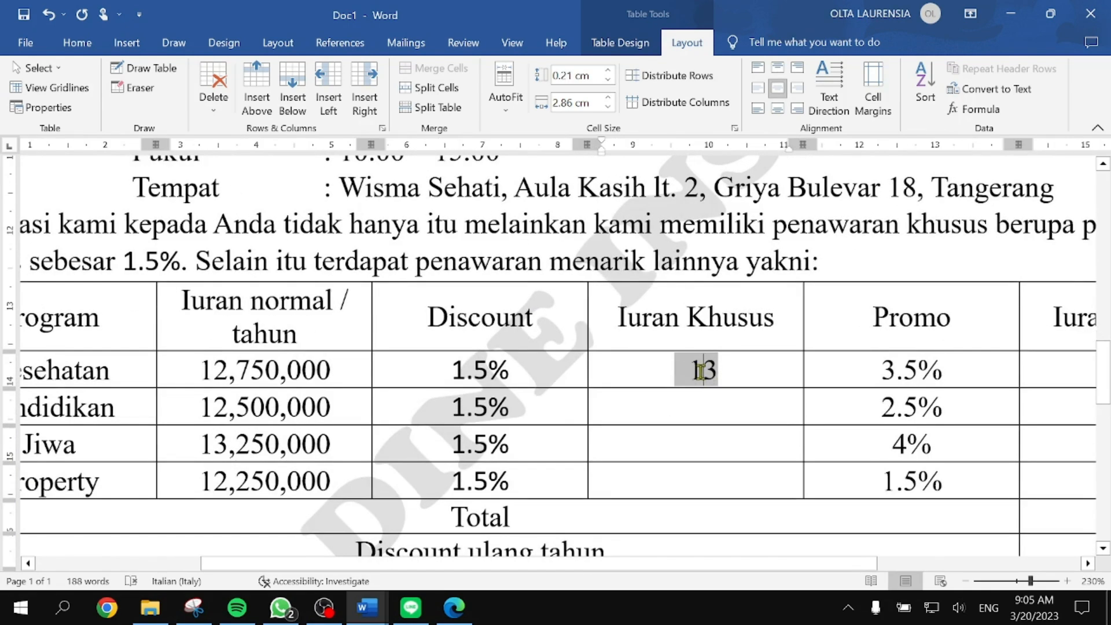
{"action": "right_click", "coordinate": [699, 370]}
{"action": "left_click", "coordinate": [754, 267]}
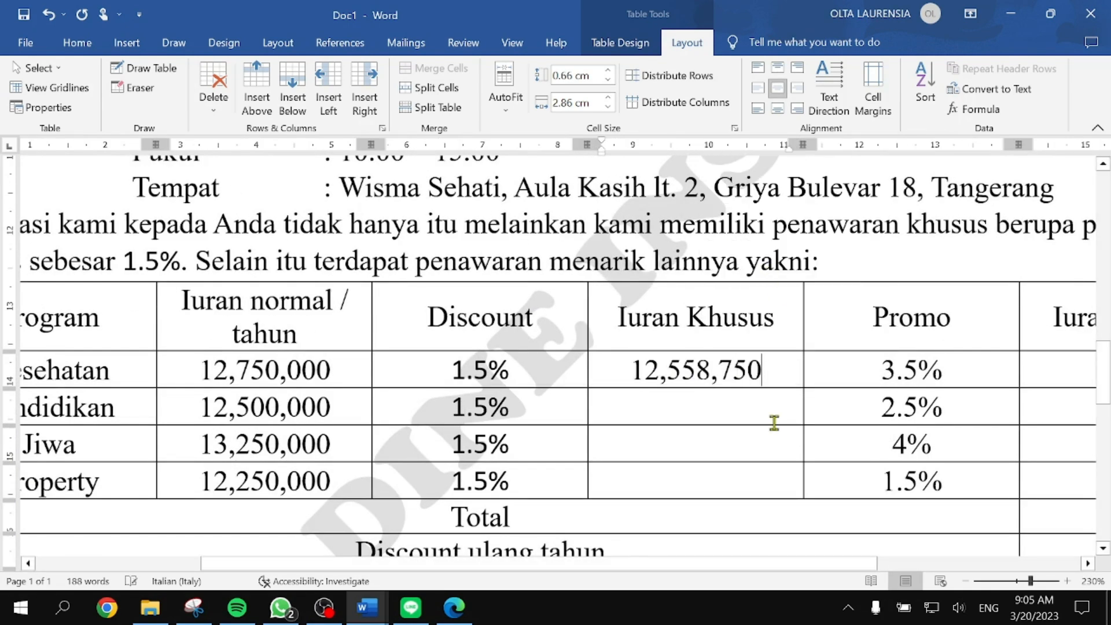
{"action": "left_click", "coordinate": [726, 413]}
{"action": "scroll", "coordinate": [726, 413], "scroll_direction": "down", "scroll_amount": 3}
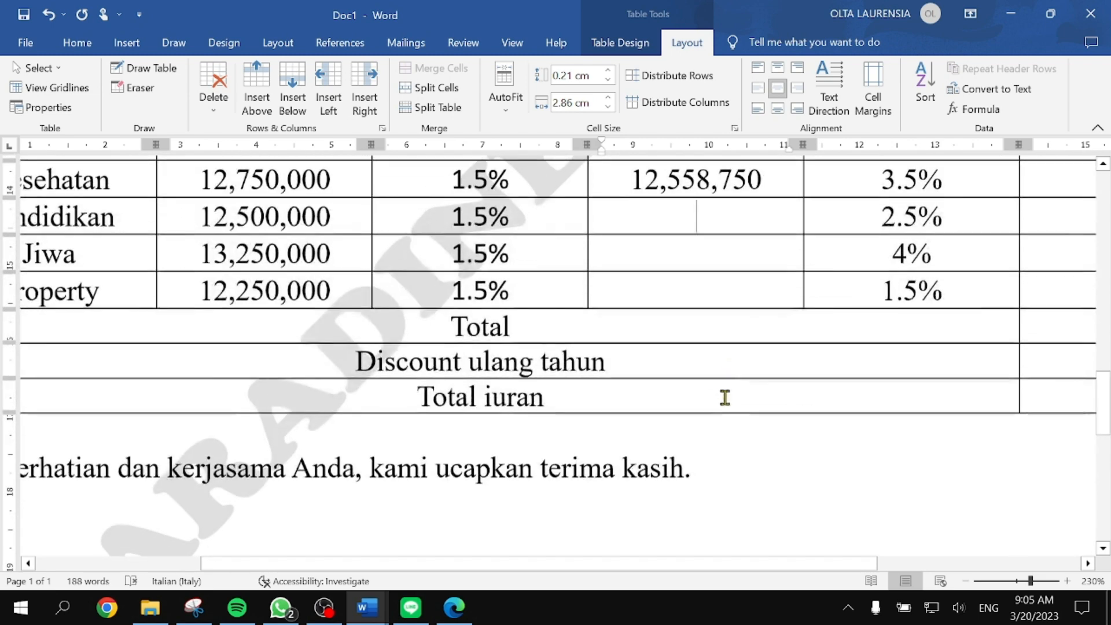
{"action": "scroll", "coordinate": [720, 398], "scroll_direction": "up", "scroll_amount": 1}
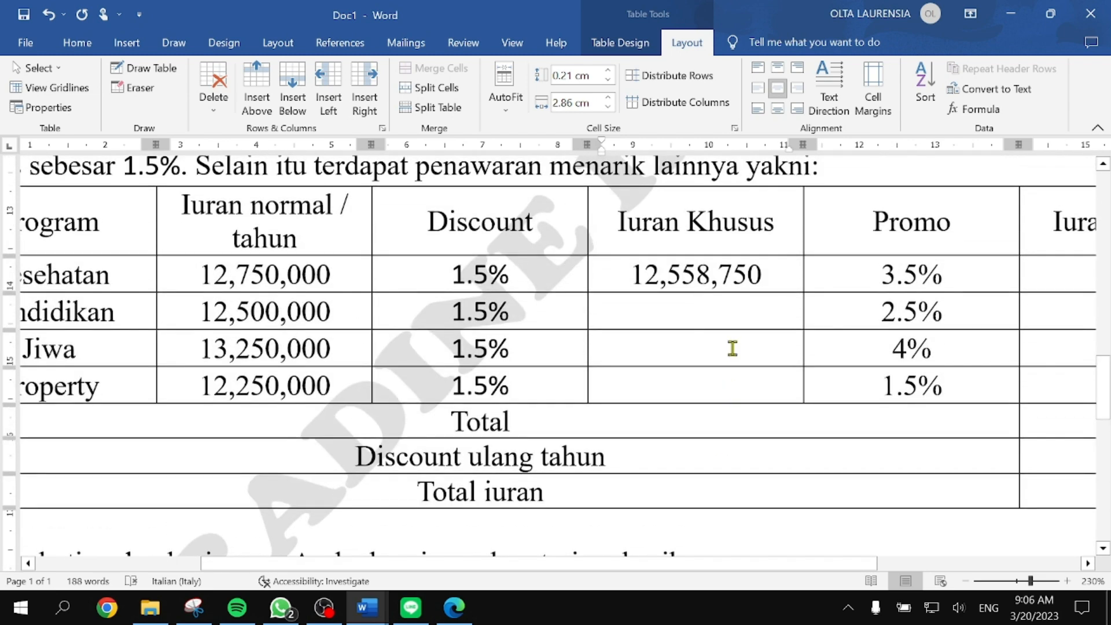
{"action": "scroll", "coordinate": [730, 347], "scroll_direction": "down", "scroll_amount": 10}
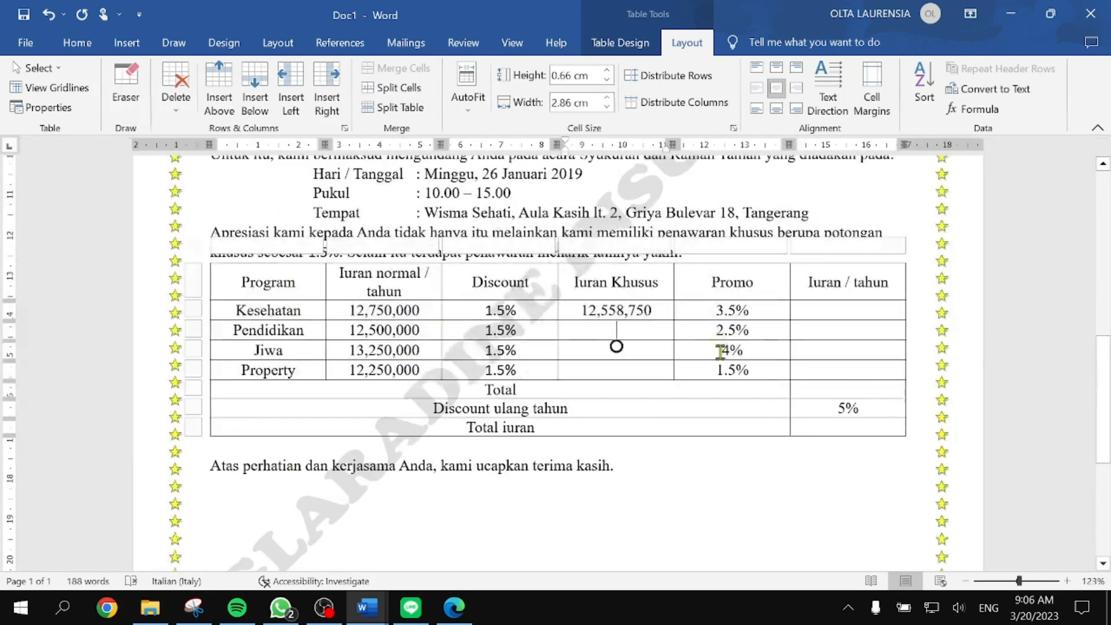
Step: Set Pendidikan's Iuran Khusus cell to =B3-(B3*C3) formatted #,##0, giving 12,312,500
{"action": "scroll", "coordinate": [654, 345], "scroll_direction": "up", "scroll_amount": 2}
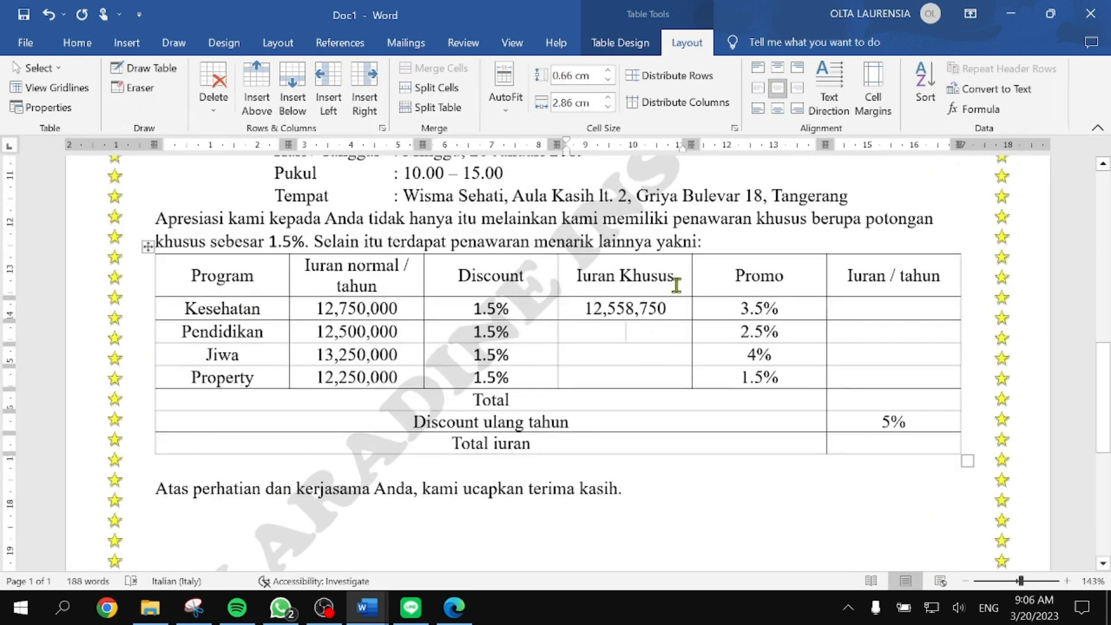
{"action": "left_click", "coordinate": [972, 109]}
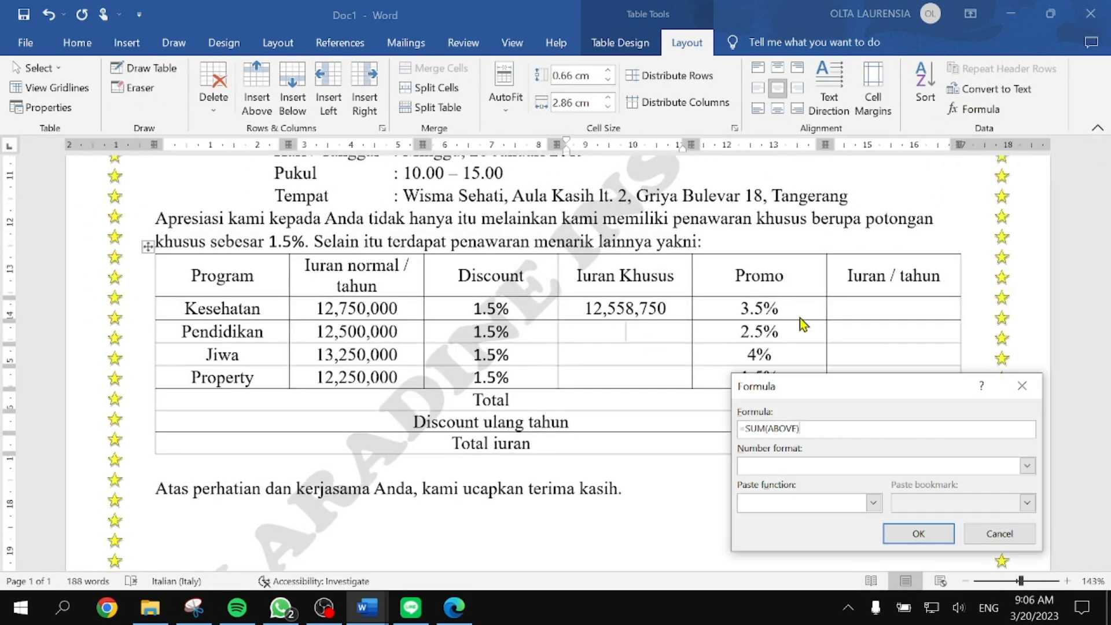
{"action": "left_click_drag", "start_coordinate": [804, 428], "coordinate": [722, 428]}
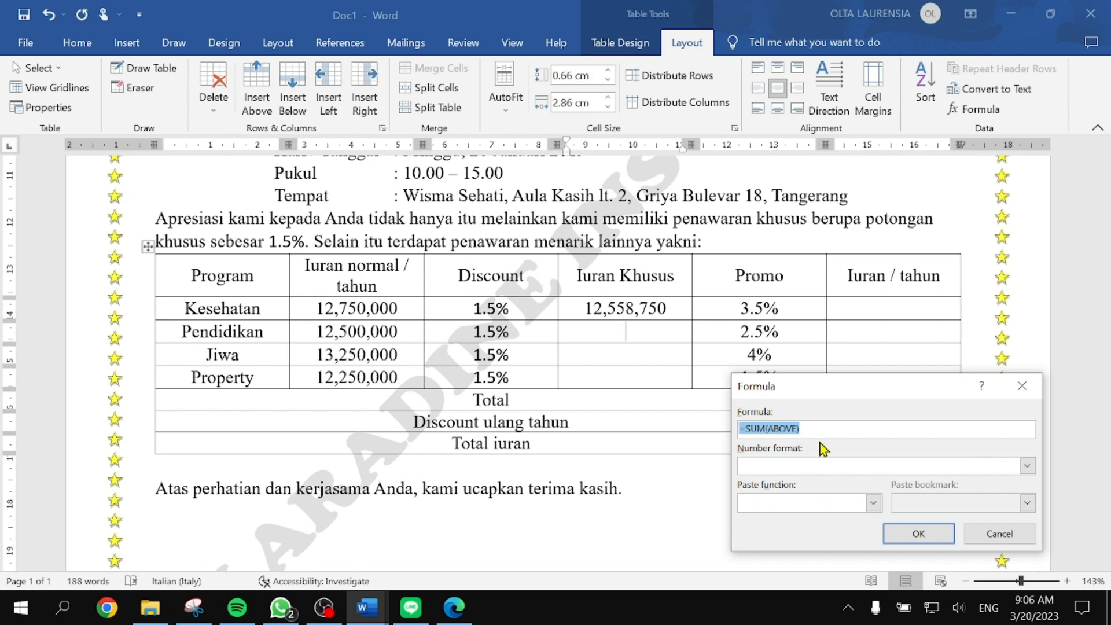
{"action": "key", "text": "BackSpace"}
{"action": "type", "text": "B3-(B3*C3"}
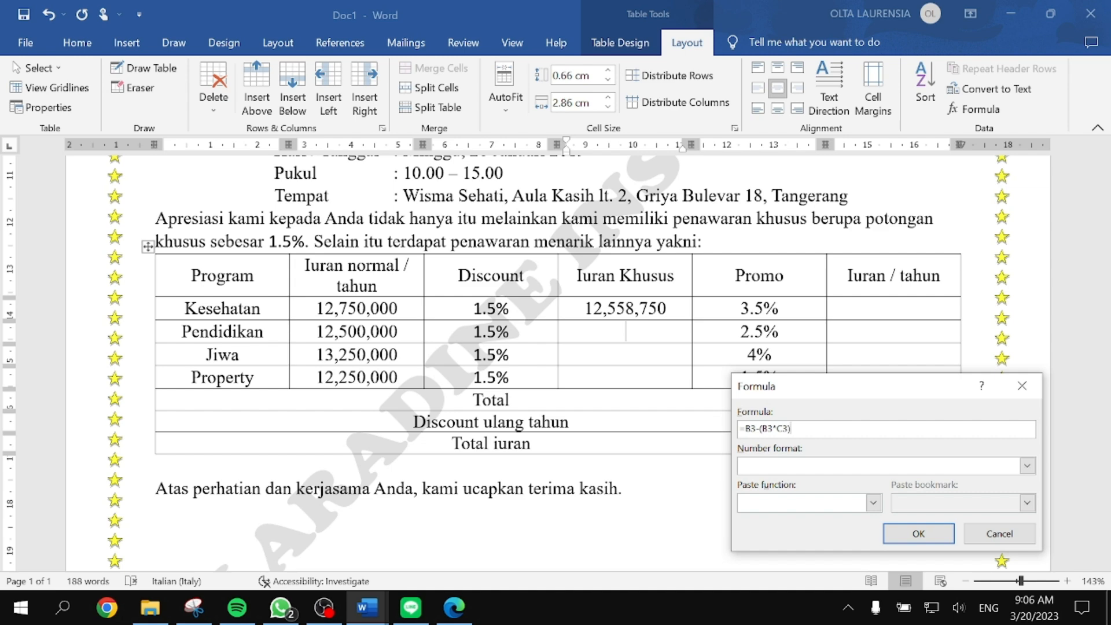
{"action": "left_click", "coordinate": [1026, 465]}
{"action": "left_click", "coordinate": [855, 479]}
{"action": "left_click", "coordinate": [918, 534]}
Step: Set Jiwa's Iuran Khusus cell to =B4-(B4*C4) formatted #,##0, giving 13,051,250
{"action": "left_click", "coordinate": [649, 361]}
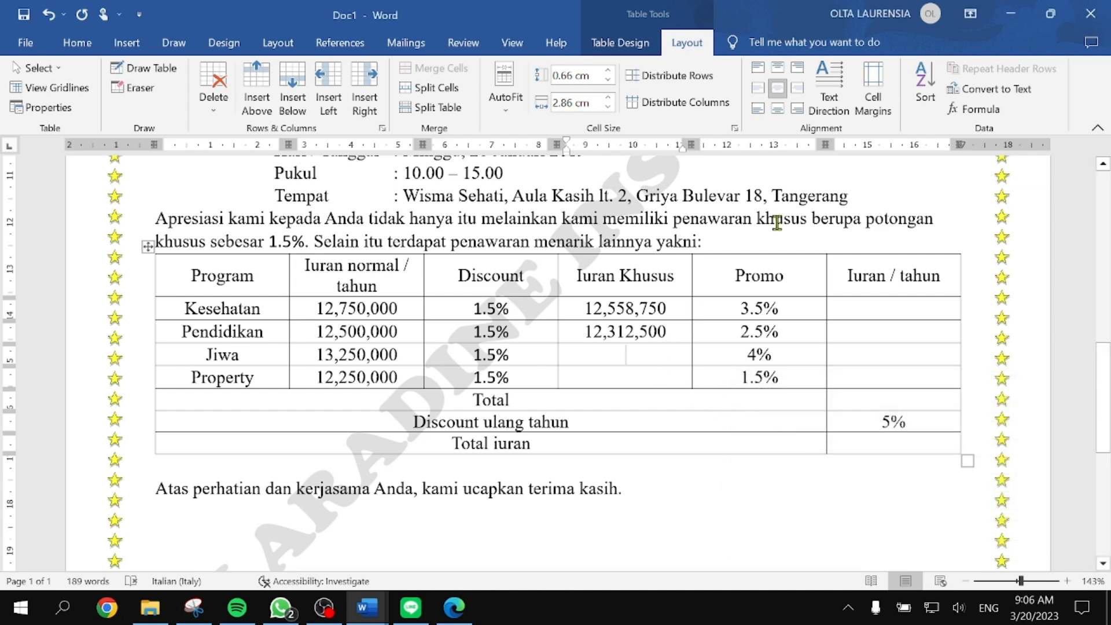
{"action": "left_click", "coordinate": [973, 108]}
{"action": "left_click_drag", "start_coordinate": [812, 428], "coordinate": [739, 428]}
{"action": "type", "text": "=B4-(B4*C4"}
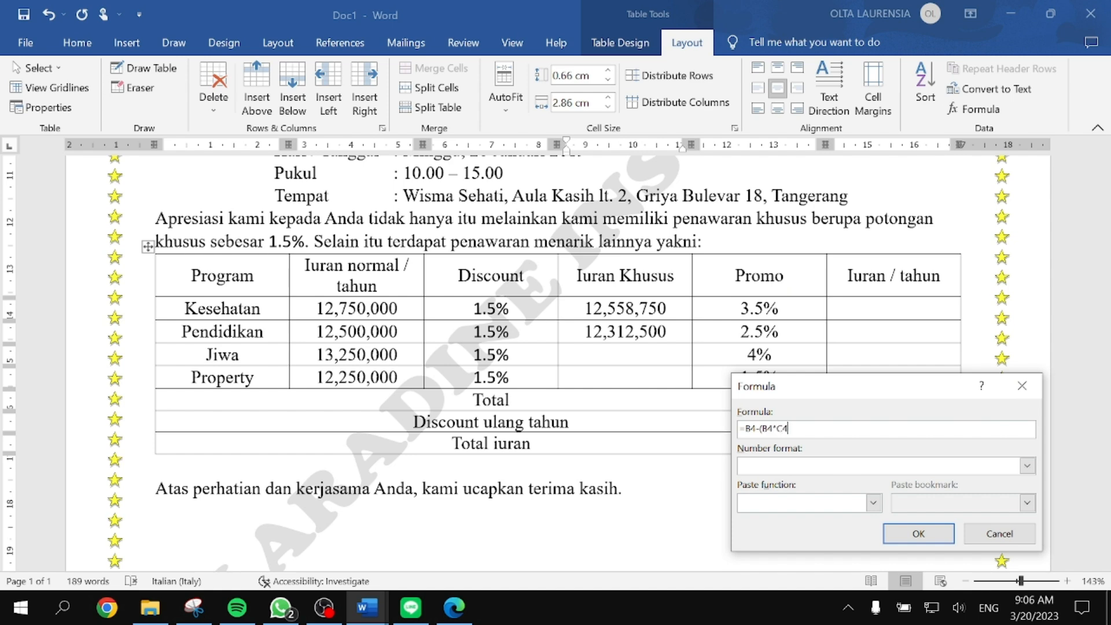
{"action": "left_click", "coordinate": [1027, 466]}
{"action": "left_click", "coordinate": [811, 484]}
{"action": "left_click", "coordinate": [918, 533]}
Step: Set Property's Iuran Khusus to =B5-(B5*C5) formatted #,##0 (12,066,250), then check the PDF fee data
{"action": "left_click", "coordinate": [621, 371]}
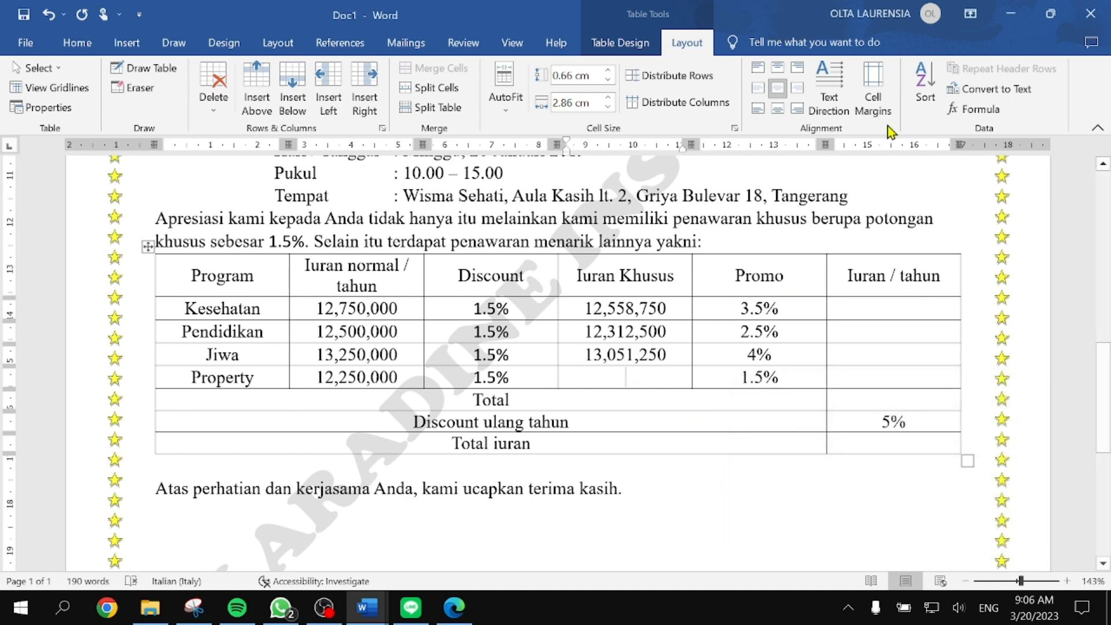
{"action": "left_click", "coordinate": [977, 108]}
{"action": "type", "text": "=B5-(B5*C5"}
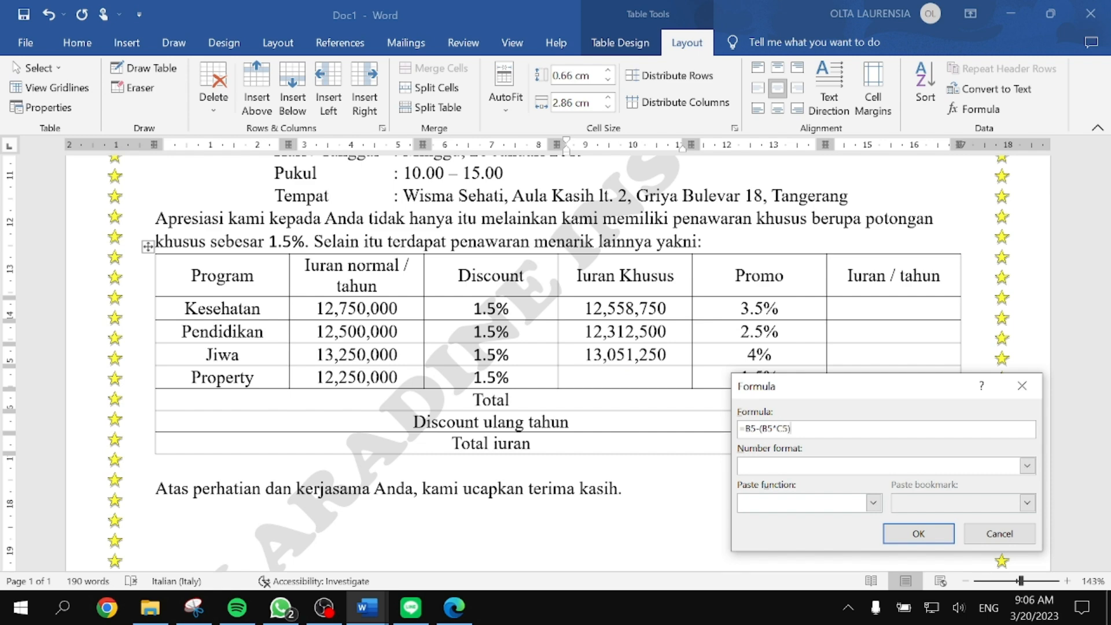
{"action": "left_click", "coordinate": [1027, 465]}
{"action": "left_click", "coordinate": [810, 482]}
{"action": "left_click", "coordinate": [919, 533]}
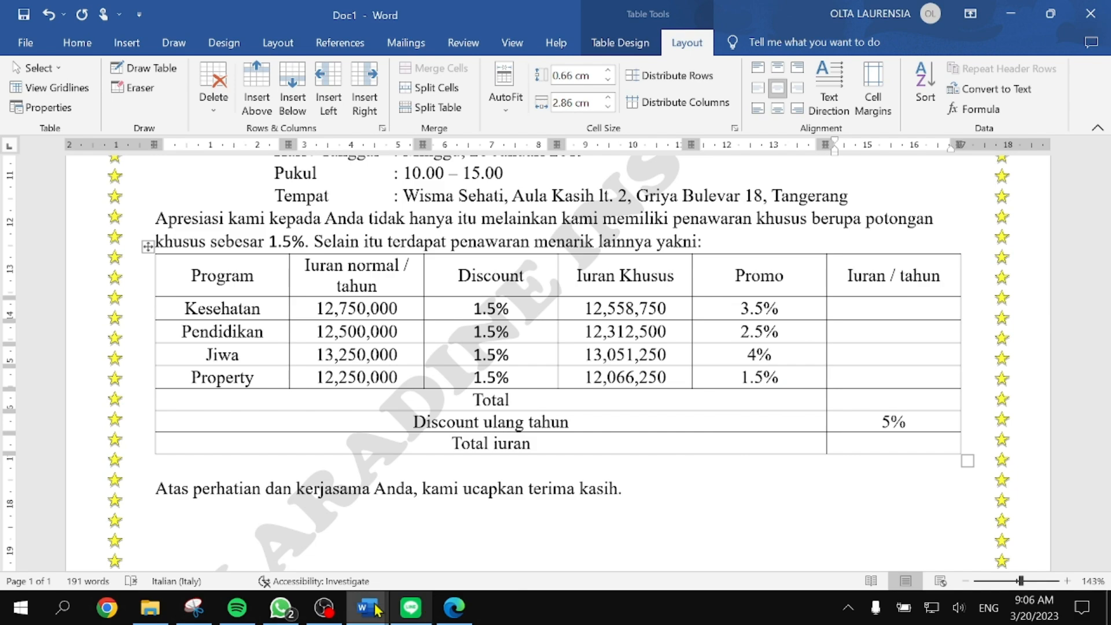
{"action": "left_click", "coordinate": [454, 608]}
{"action": "scroll", "coordinate": [360, 362], "scroll_direction": "right", "scroll_amount": 3}
Step: Set Kesehatan's Iuran / tahun cell to =D2-(D2*E2) formatted #,##0, giving 12,119,194
{"action": "left_click", "coordinate": [455, 18]}
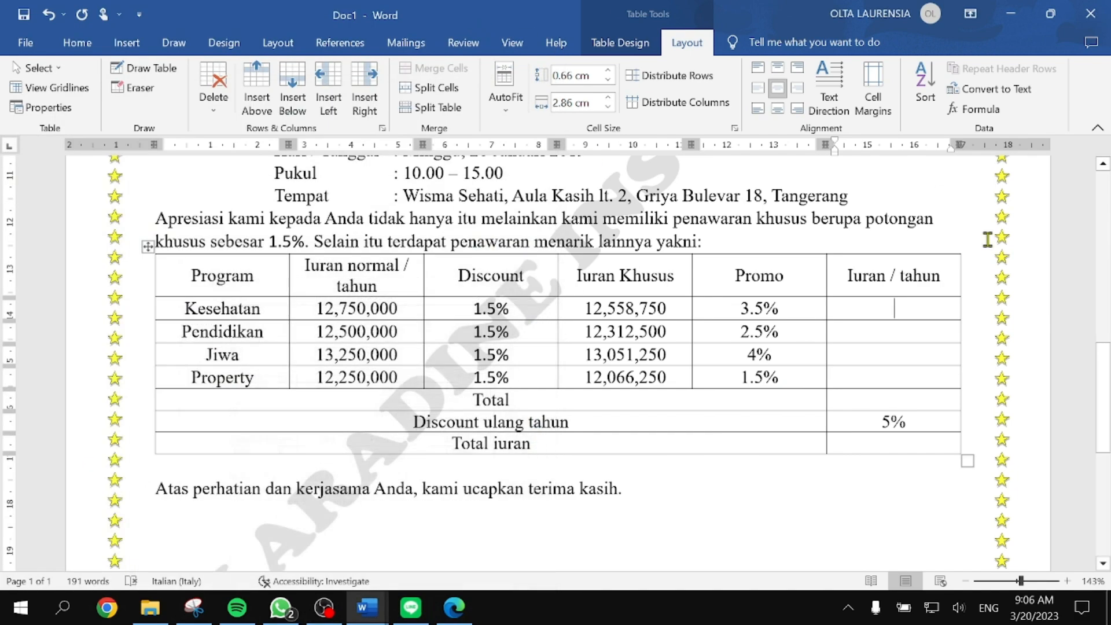
{"action": "left_click", "coordinate": [975, 109]}
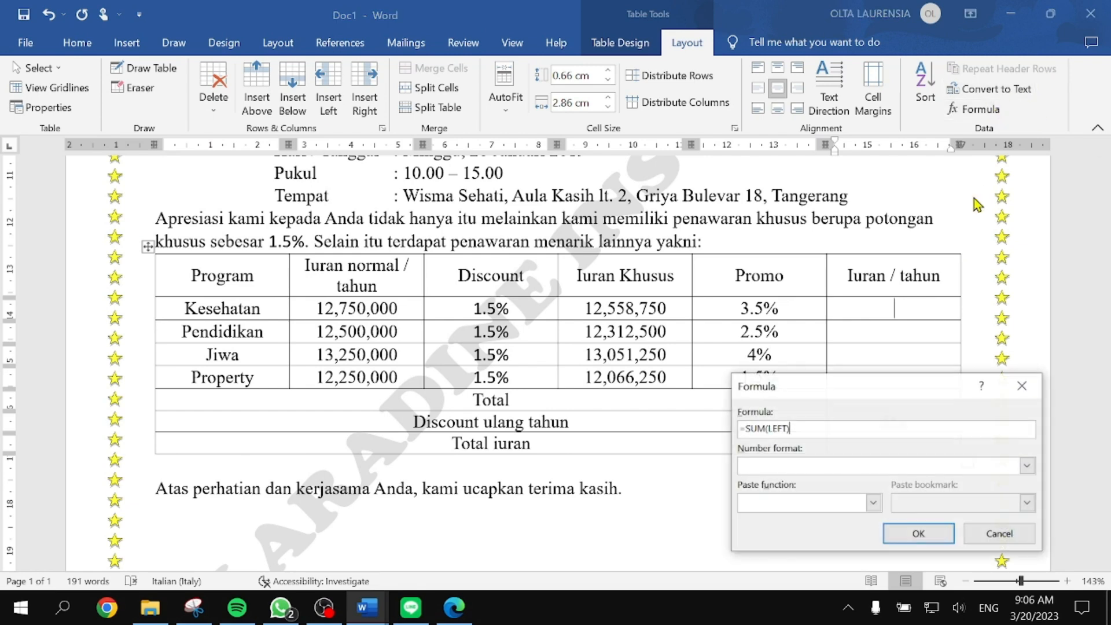
{"action": "left_click_drag", "start_coordinate": [838, 389], "coordinate": [801, 397]}
{"action": "left_click_drag", "start_coordinate": [753, 436], "coordinate": [705, 436]}
{"action": "key", "text": "BackSpace"}
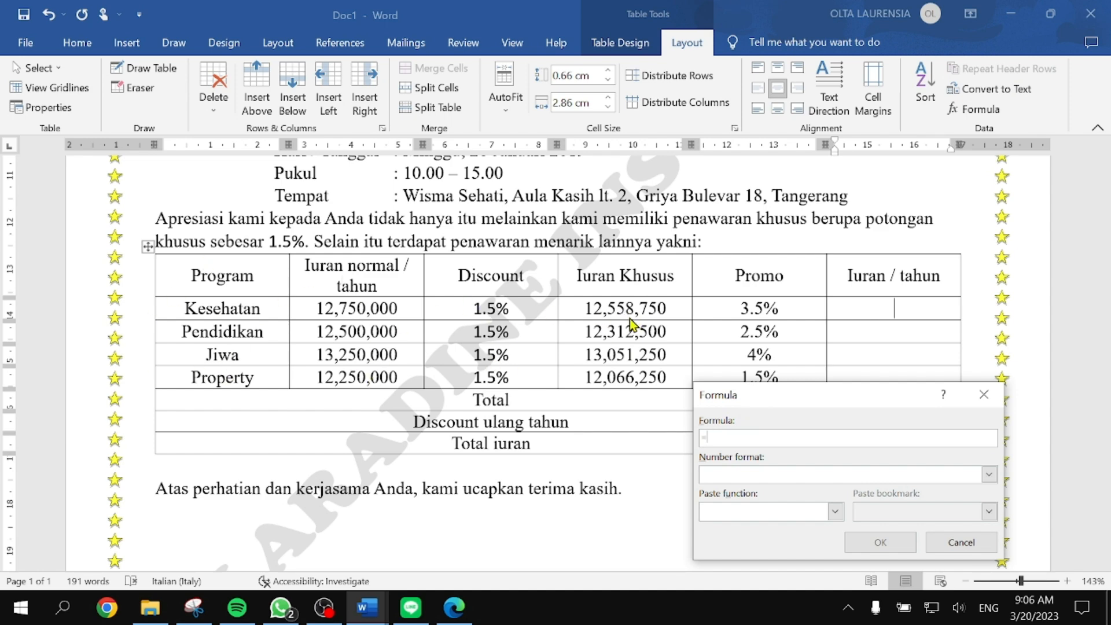
{"action": "type", "text": "D2-(D2*E2"}
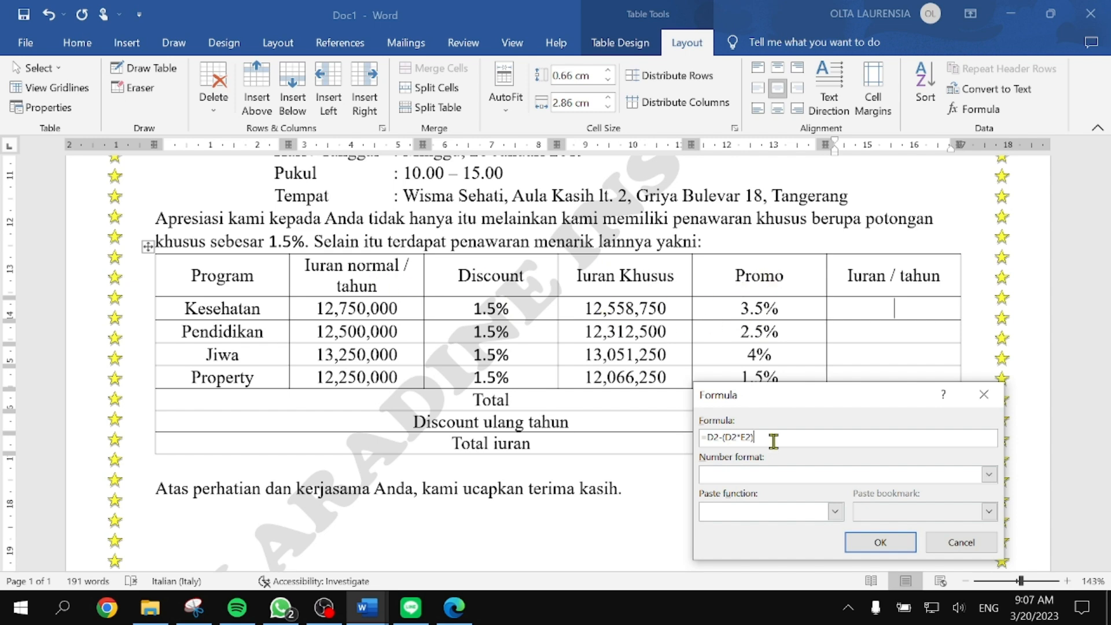
{"action": "left_click", "coordinate": [988, 474]}
{"action": "left_click", "coordinate": [752, 487]}
{"action": "left_click", "coordinate": [867, 542]}
Step: Set Pendidikan's Iuran / tahun cell to =D3-(D3*E3) formatted #,##0, giving 12,004,688
{"action": "left_click", "coordinate": [885, 332]}
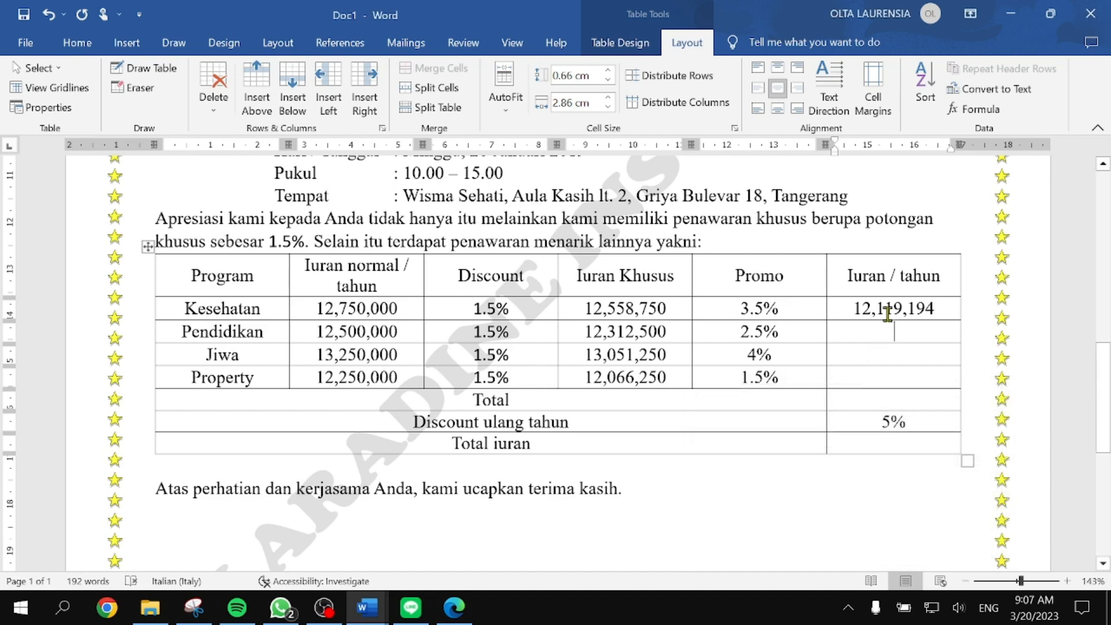
{"action": "left_click", "coordinate": [978, 110]}
{"action": "left_click_drag", "start_coordinate": [775, 437], "coordinate": [707, 438]}
{"action": "key", "text": "BackSpace"}
{"action": "type", "text": "D3"}
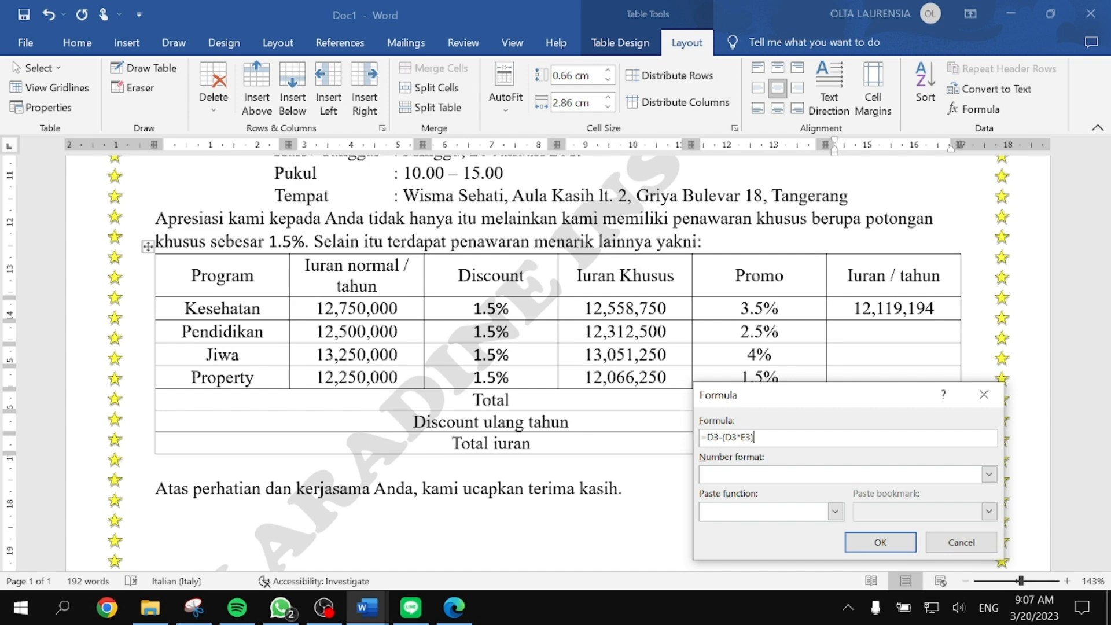
{"action": "left_click", "coordinate": [990, 475]}
{"action": "left_click", "coordinate": [842, 490]}
{"action": "left_click", "coordinate": [897, 542]}
Step: Set Jiwa's Iuran / tahun cell to =D4-(D4*E4) formatted #,##0, giving 12,529,200
{"action": "left_click", "coordinate": [895, 355]}
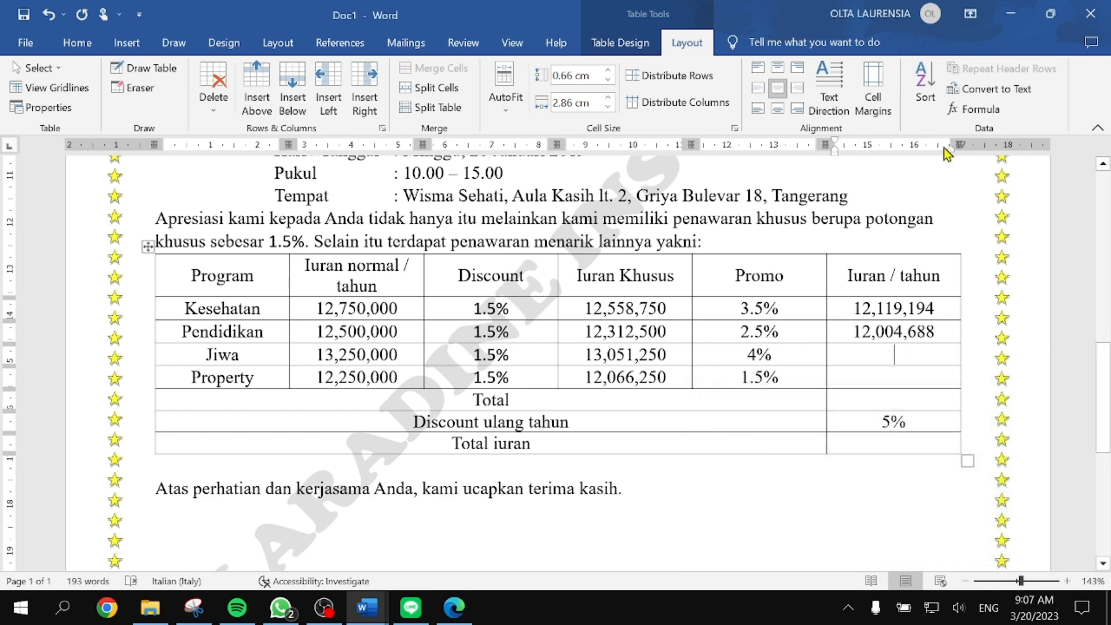
{"action": "left_click", "coordinate": [974, 110]}
{"action": "left_click_drag", "start_coordinate": [777, 437], "coordinate": [683, 435]}
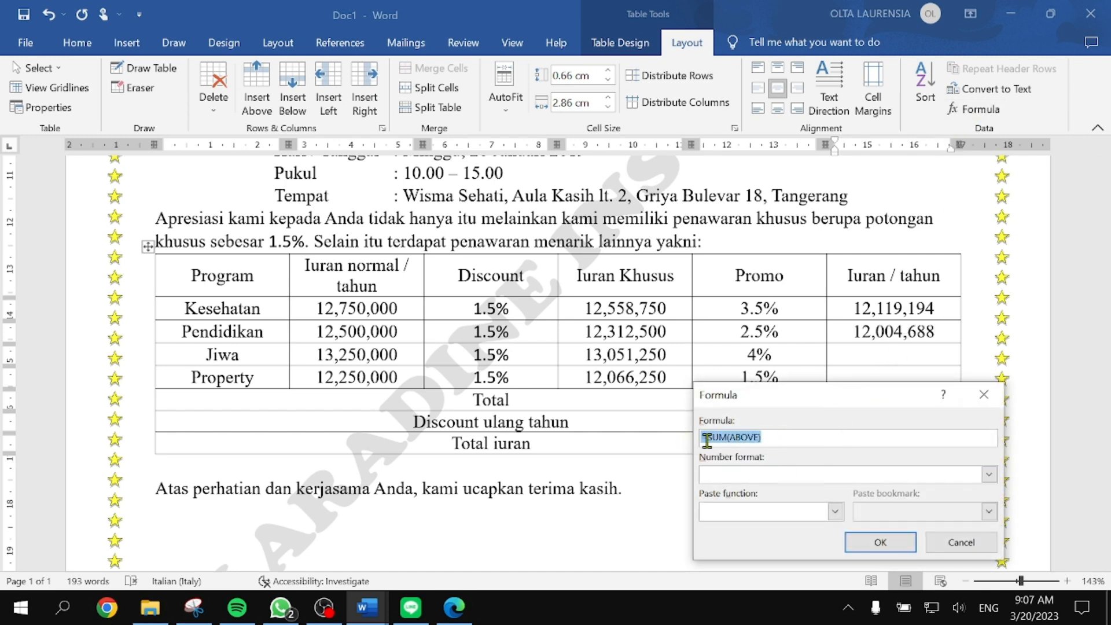
{"action": "type", "text": "=D3-(D4*E4"}
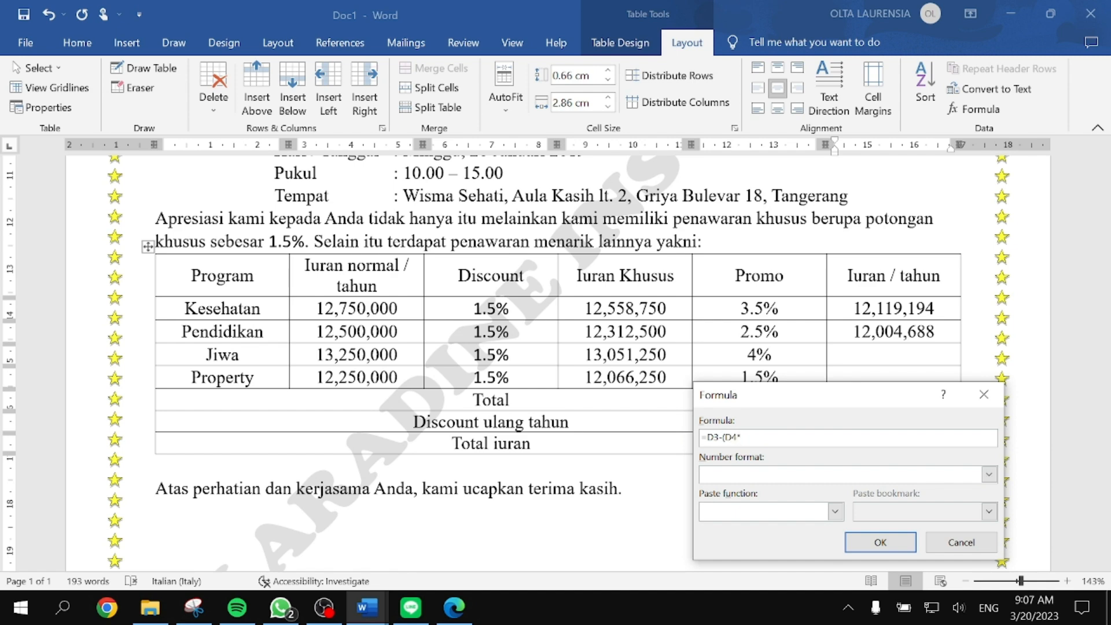
{"action": "left_click", "coordinate": [719, 437]}
{"action": "left_click", "coordinate": [989, 474]}
{"action": "left_click", "coordinate": [764, 488]}
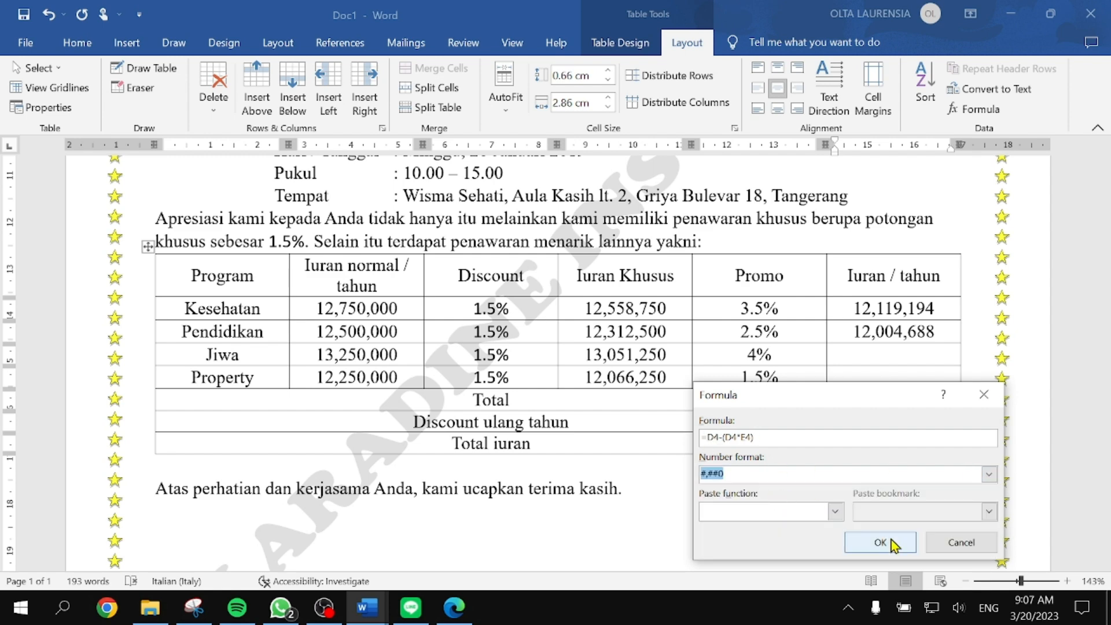
{"action": "left_click", "coordinate": [879, 542]}
Step: Set Property's Iuran / tahun cell to =D5-(D5*E5) formatted #,##0, giving 11,885,256
{"action": "left_click", "coordinate": [897, 376]}
{"action": "left_click", "coordinate": [972, 109]}
{"action": "left_click_drag", "start_coordinate": [763, 437], "coordinate": [643, 425]}
{"action": "type", "text": "=D5"}
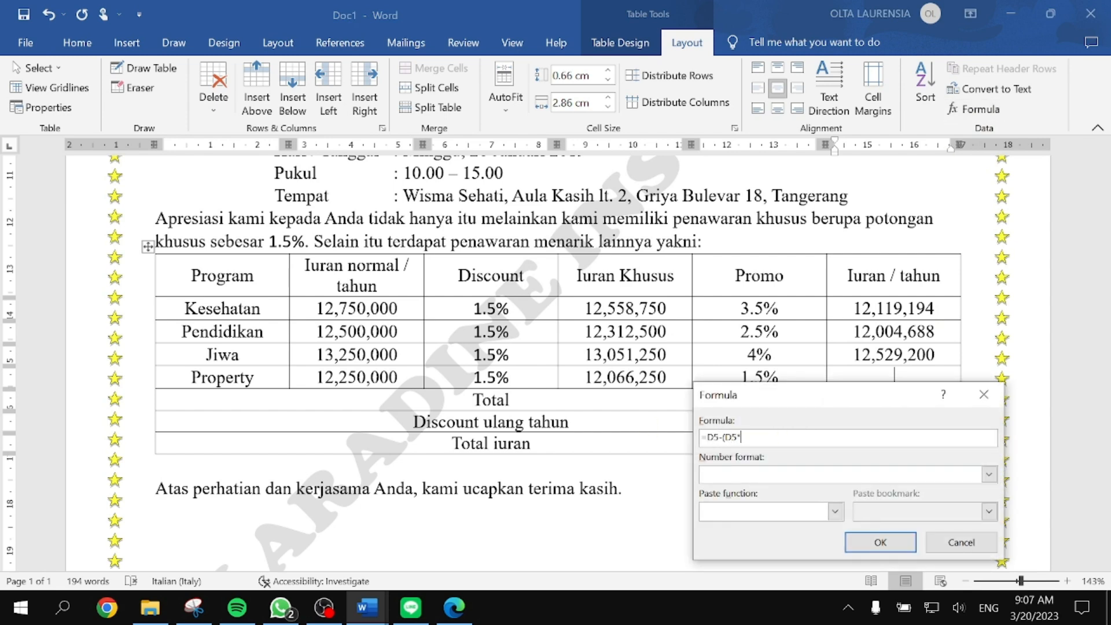
{"action": "type", "text": "-(D5*E5)"}
{"action": "left_click", "coordinate": [989, 474]}
{"action": "left_click", "coordinate": [867, 489]}
{"action": "left_click", "coordinate": [893, 542]}
{"action": "left_click", "coordinate": [906, 400]}
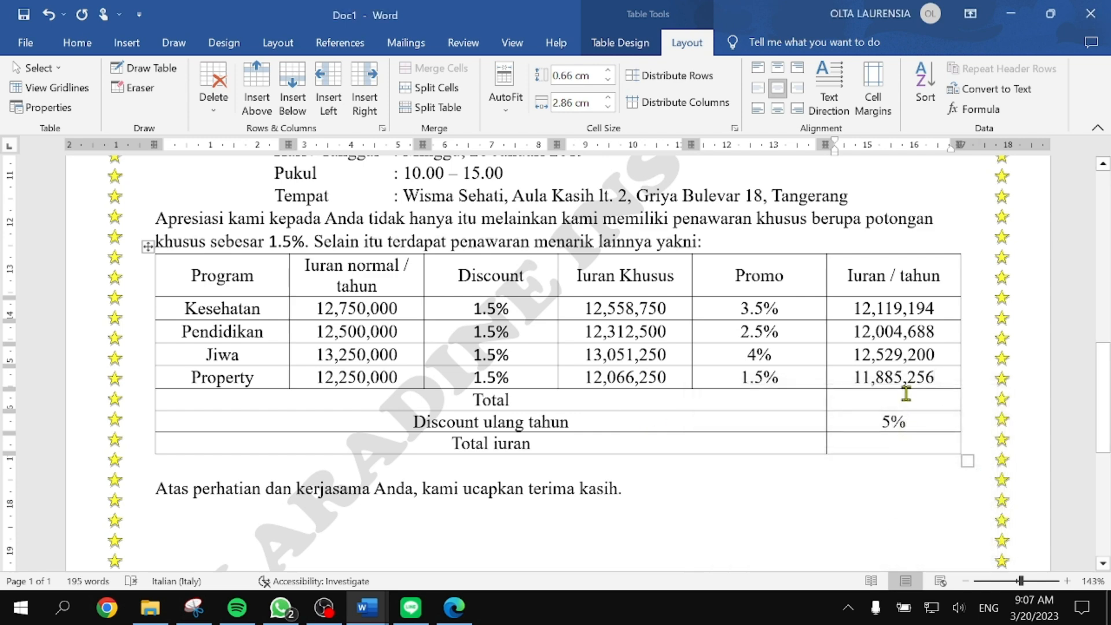
Step: Fill the Total cell with =SUM(ABOVE) formatted #,##0, giving 48,538,338
{"action": "left_click", "coordinate": [986, 110]}
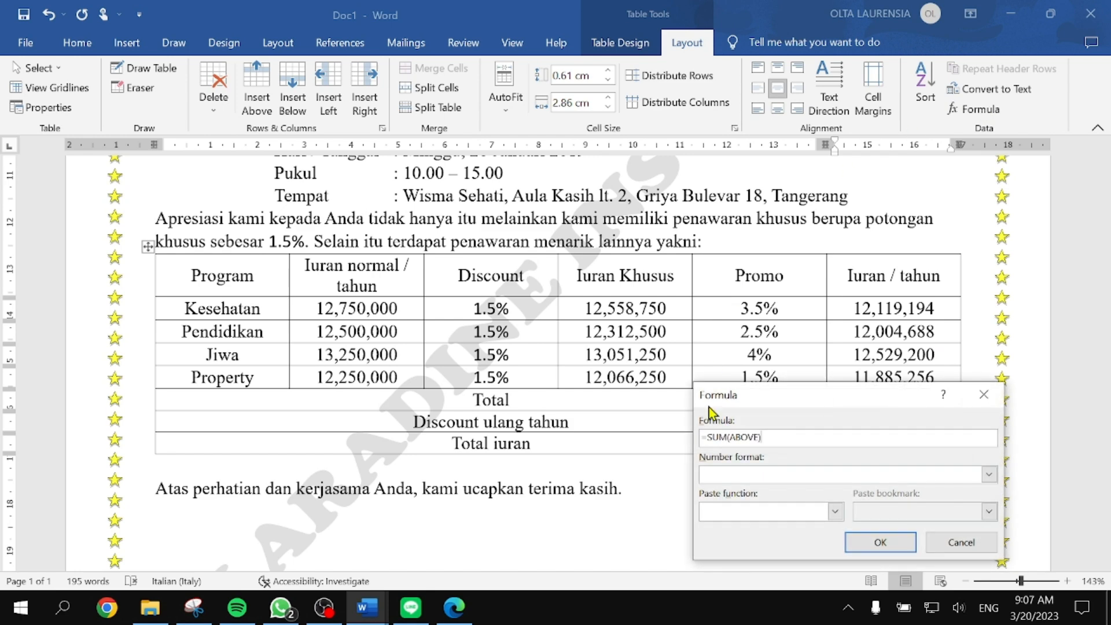
{"action": "left_click", "coordinate": [988, 474]}
{"action": "left_click", "coordinate": [794, 492]}
{"action": "left_click", "coordinate": [874, 541]}
Step: Fill the Total iuran cell with =B6-(B6*B7) formatted #,##0, giving 46,111,421
{"action": "left_click", "coordinate": [895, 446]}
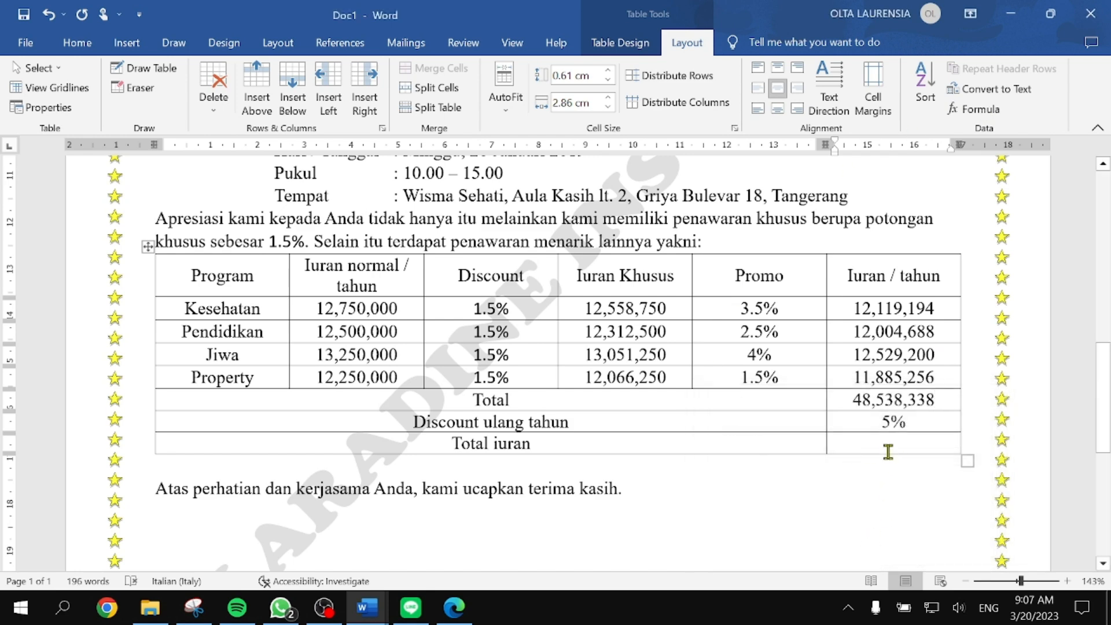
{"action": "left_click", "coordinate": [983, 114]}
{"action": "left_click_drag", "start_coordinate": [833, 399], "coordinate": [871, 143]}
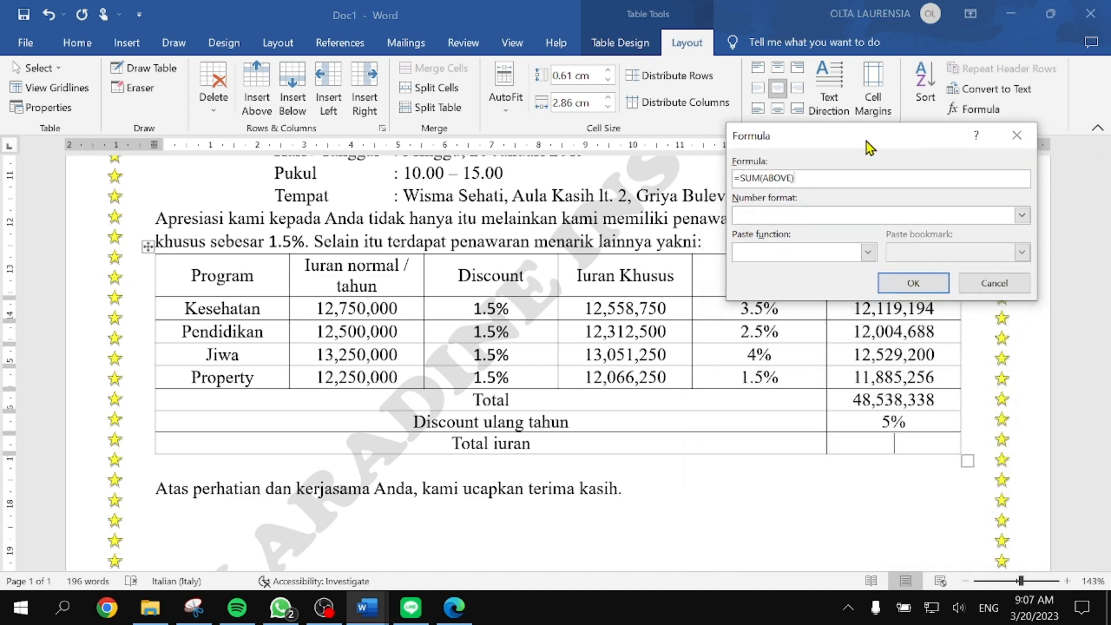
{"action": "double_click", "coordinate": [808, 180]}
{"action": "type", "text": "="}
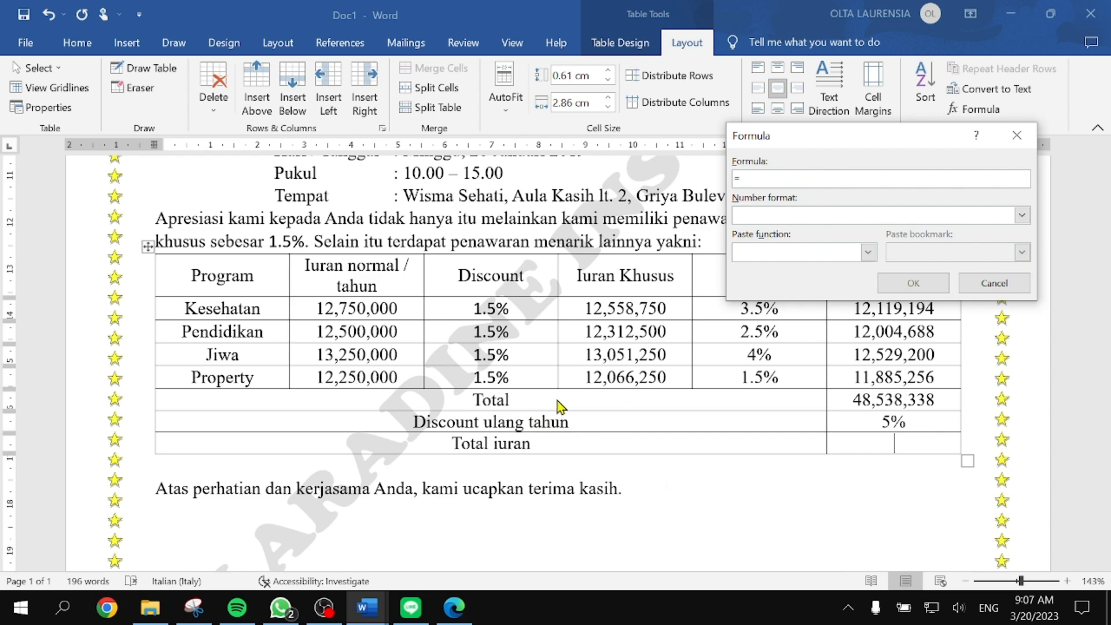
{"action": "left_click_drag", "start_coordinate": [813, 137], "coordinate": [782, 61]}
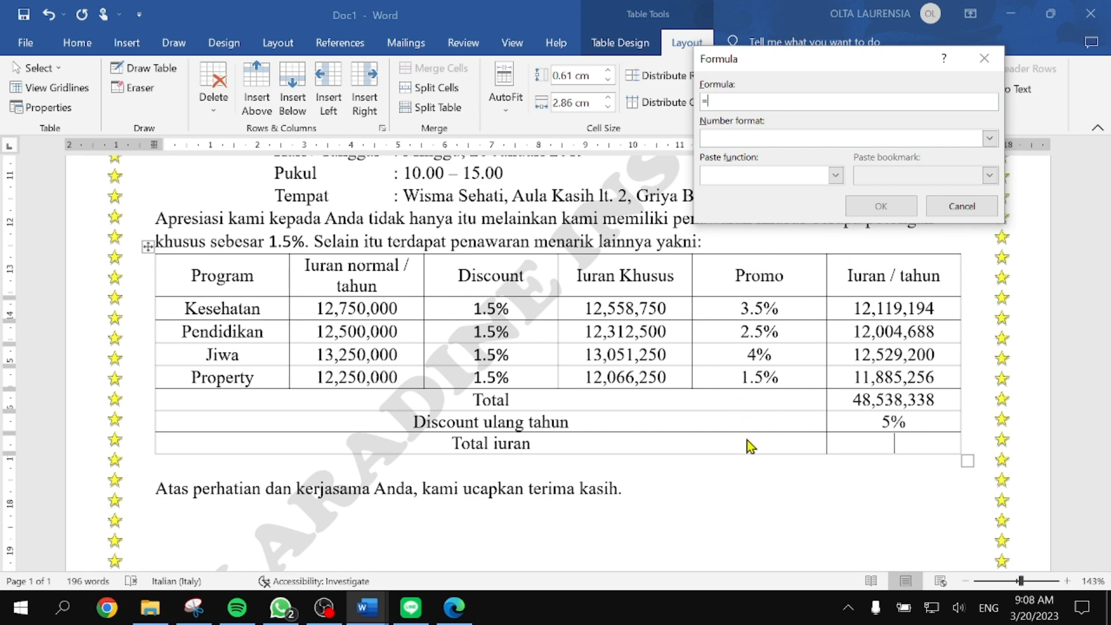
{"action": "type", "text": "B6-(B6*B7"}
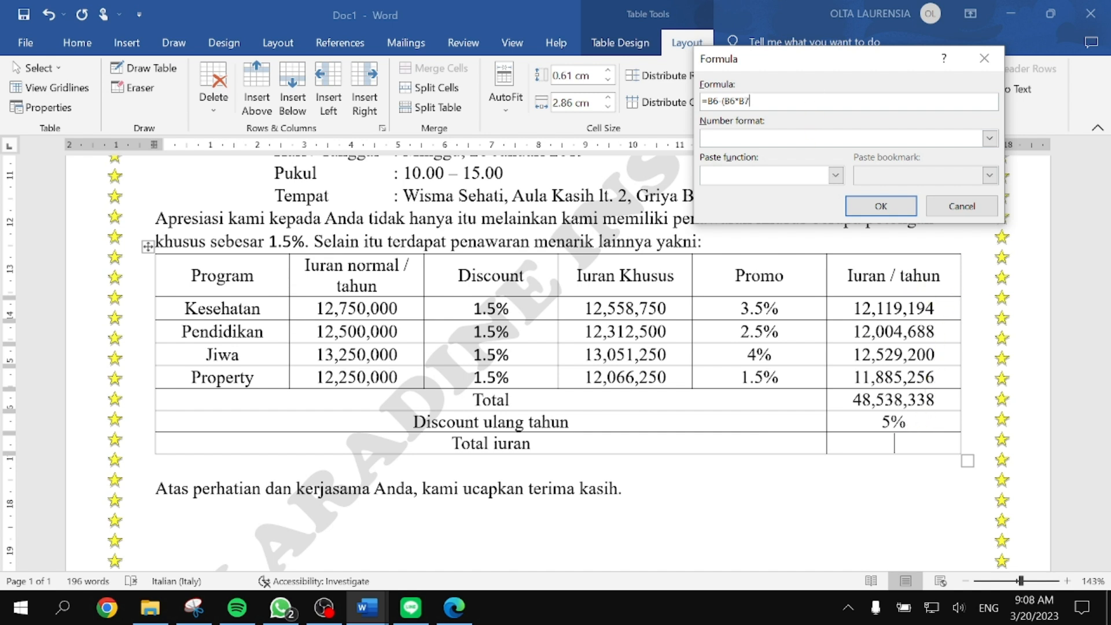
{"action": "left_click", "coordinate": [988, 138]}
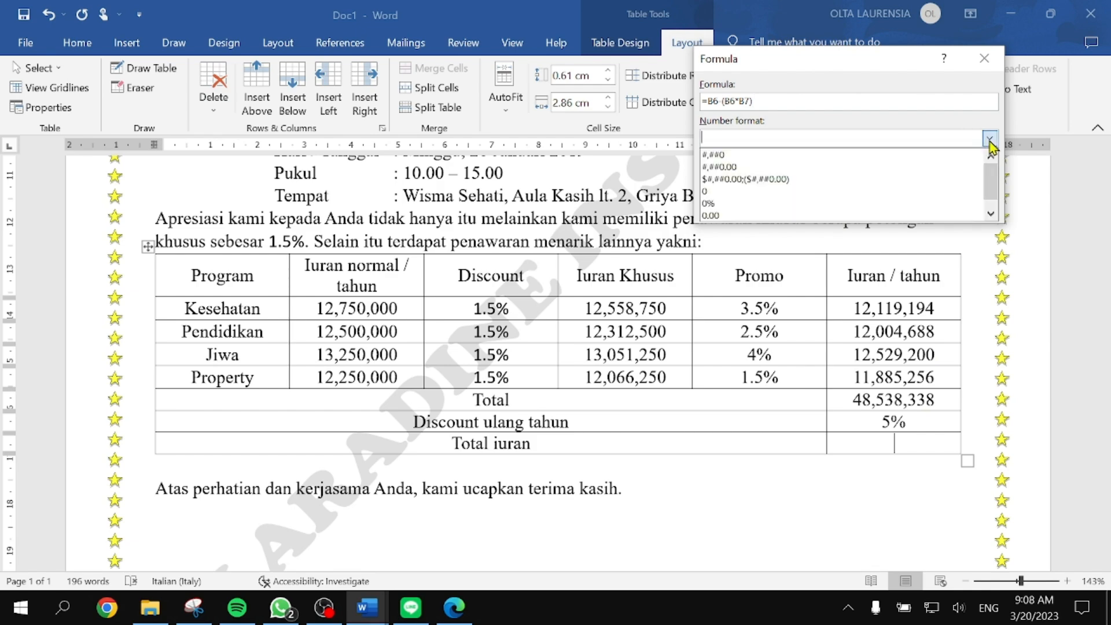
{"action": "left_click", "coordinate": [832, 151]}
{"action": "left_click", "coordinate": [880, 206]}
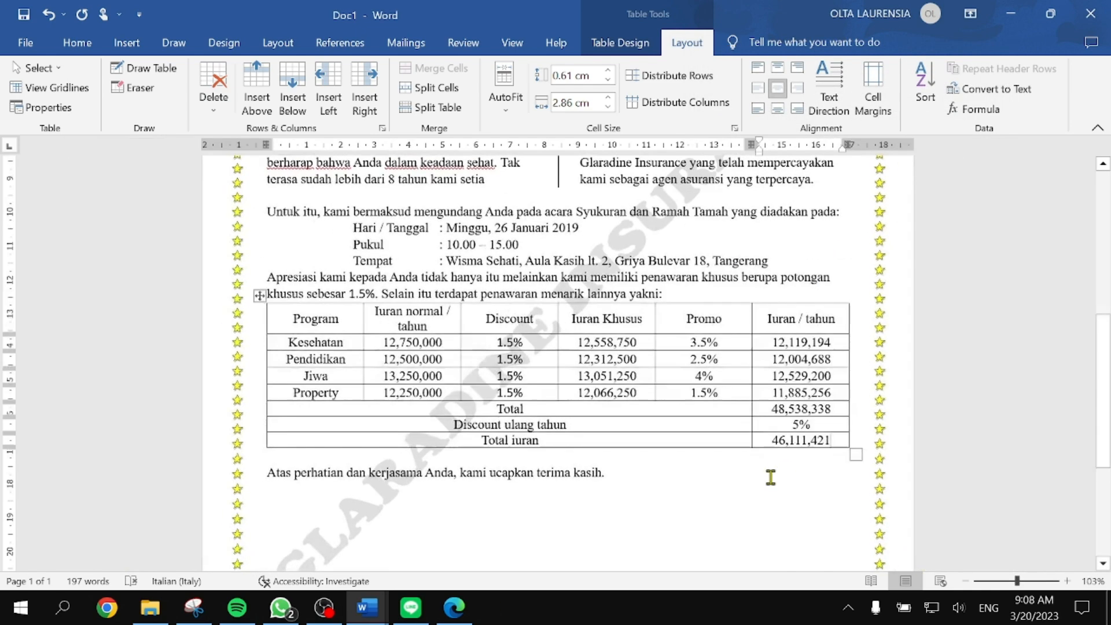
{"action": "scroll", "coordinate": [769, 477], "scroll_direction": "up", "scroll_amount": 5}
Step: Snap the Word letter to half the screen and glance at the reference practicum document
{"action": "scroll", "coordinate": [772, 462], "scroll_direction": "up", "scroll_amount": 4}
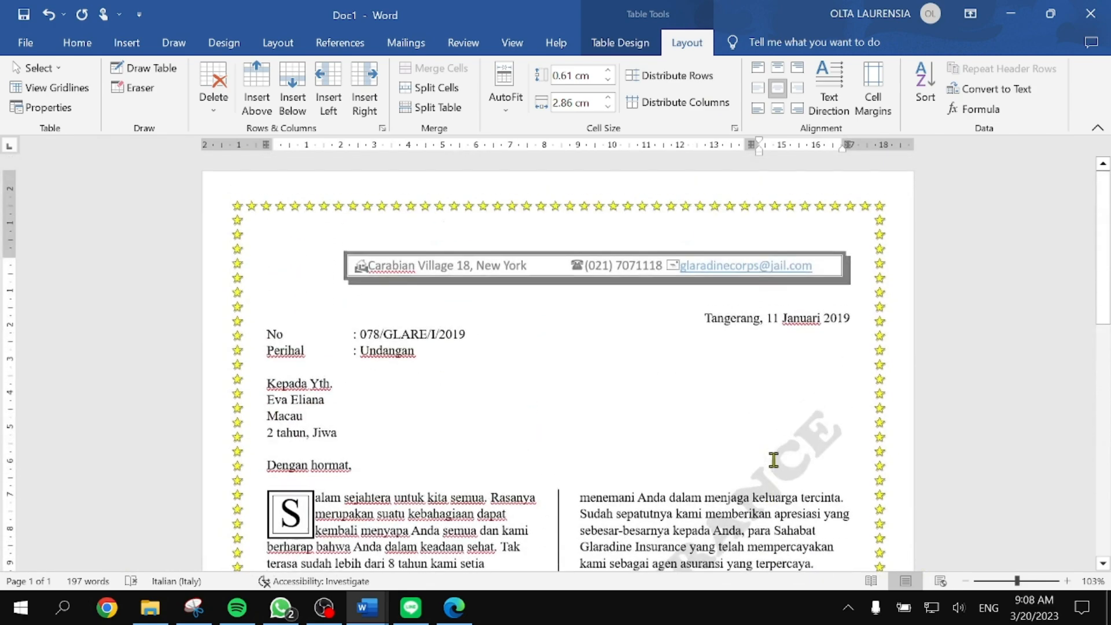
{"action": "scroll", "coordinate": [775, 454], "scroll_direction": "down", "scroll_amount": 13}
{"action": "scroll", "coordinate": [778, 441], "scroll_direction": "down", "scroll_amount": 2}
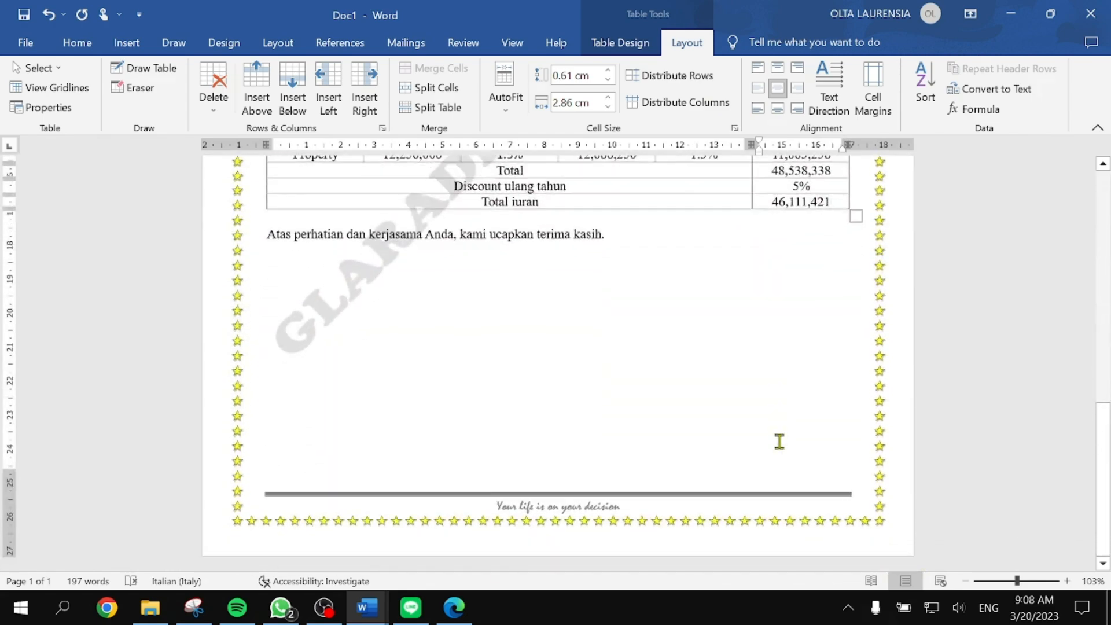
{"action": "scroll", "coordinate": [775, 429], "scroll_direction": "up", "scroll_amount": 5}
{"action": "scroll", "coordinate": [766, 422], "scroll_direction": "down", "scroll_amount": 5}
{"action": "key", "text": "super+Right"}
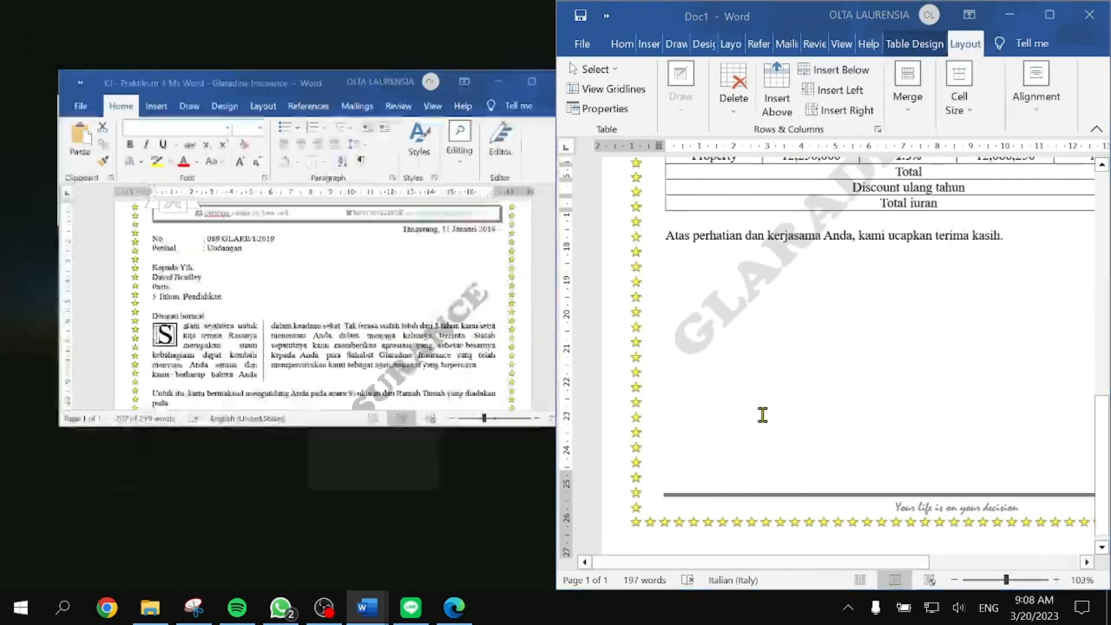
{"action": "left_click", "coordinate": [287, 249]}
{"action": "scroll", "coordinate": [336, 380], "scroll_direction": "down", "scroll_amount": 4}
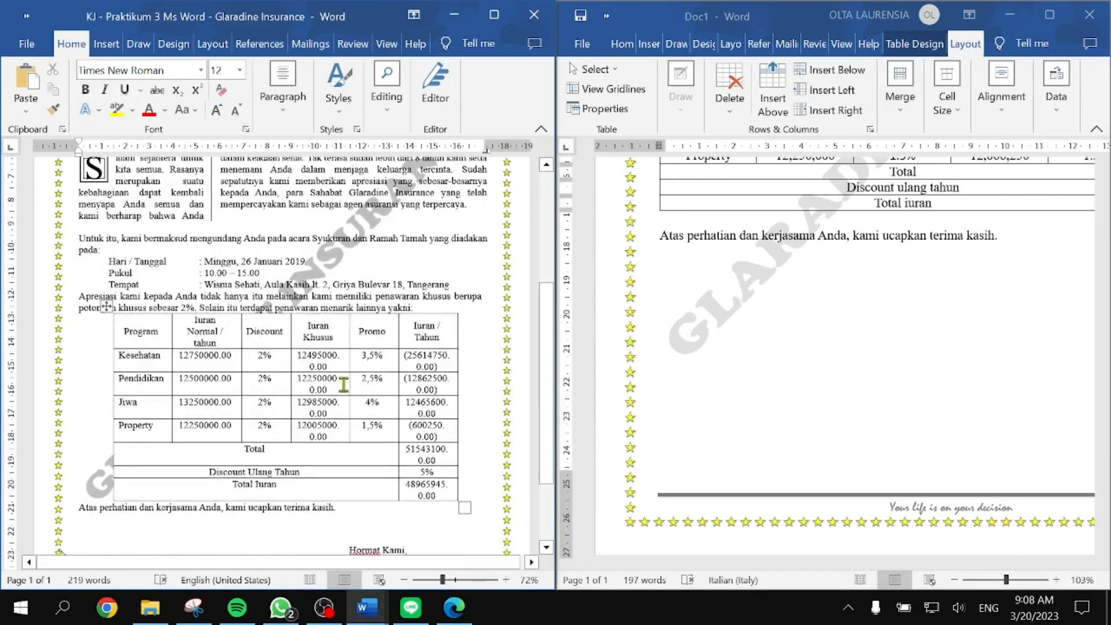
{"action": "left_click", "coordinate": [454, 15]}
Step: Show the module PDF beside the letter, scrolled to page 78's signature and cut line
{"action": "left_click", "coordinate": [442, 608]}
{"action": "scroll", "coordinate": [332, 421], "scroll_direction": "left", "scroll_amount": 3}
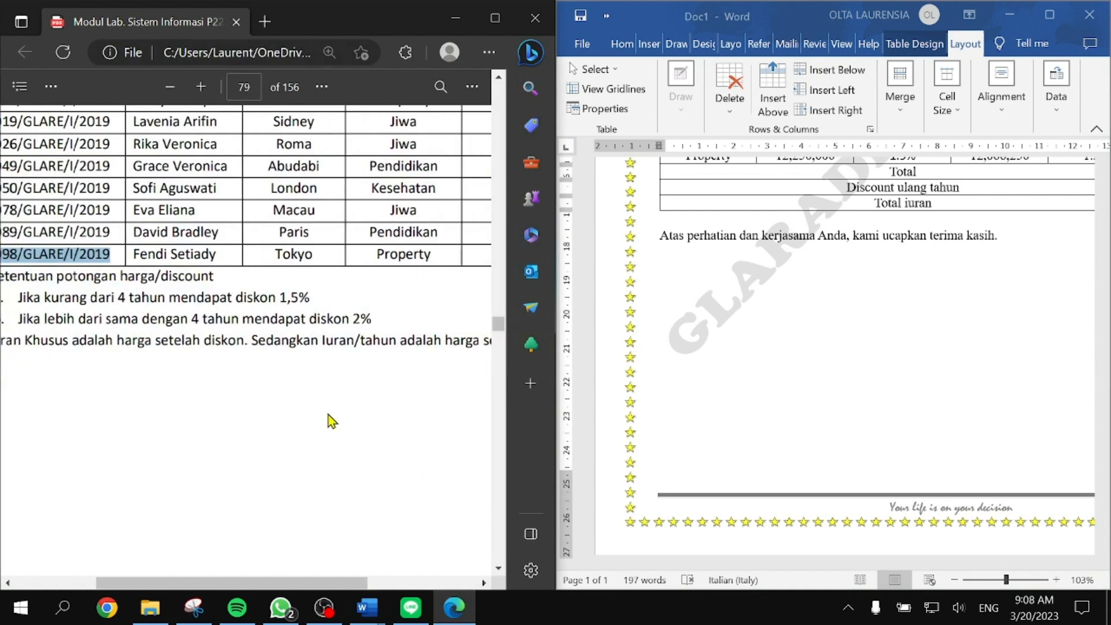
{"action": "scroll", "coordinate": [332, 420], "scroll_direction": "right", "scroll_amount": 1}
{"action": "scroll", "coordinate": [331, 420], "scroll_direction": "left", "scroll_amount": 1}
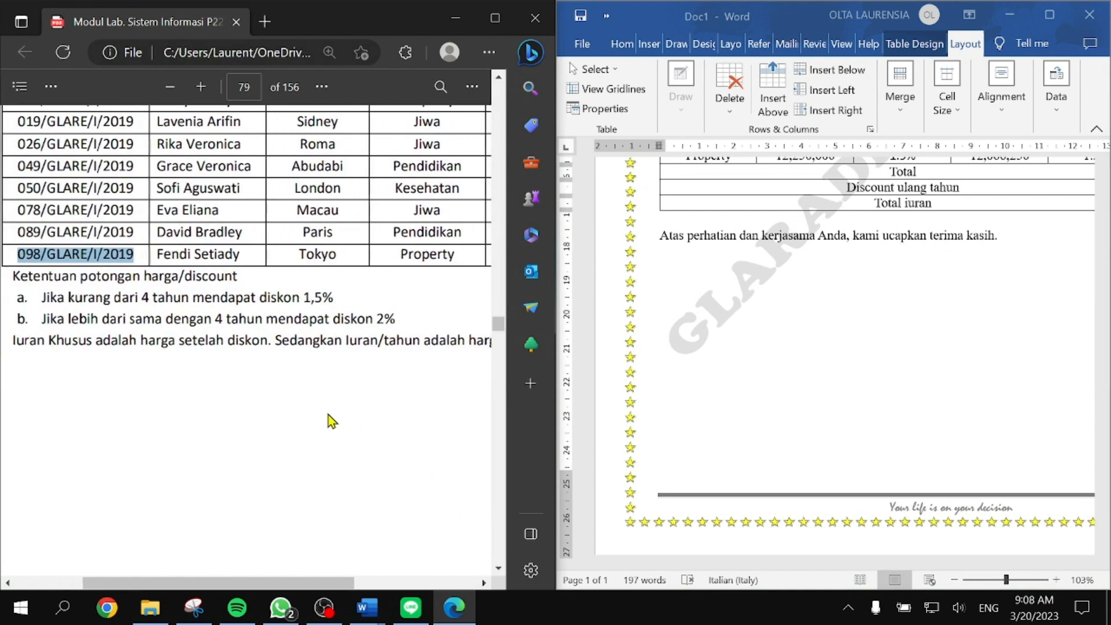
{"action": "scroll", "coordinate": [331, 421], "scroll_direction": "right", "scroll_amount": 1}
{"action": "scroll", "coordinate": [331, 421], "scroll_direction": "up", "scroll_amount": 10}
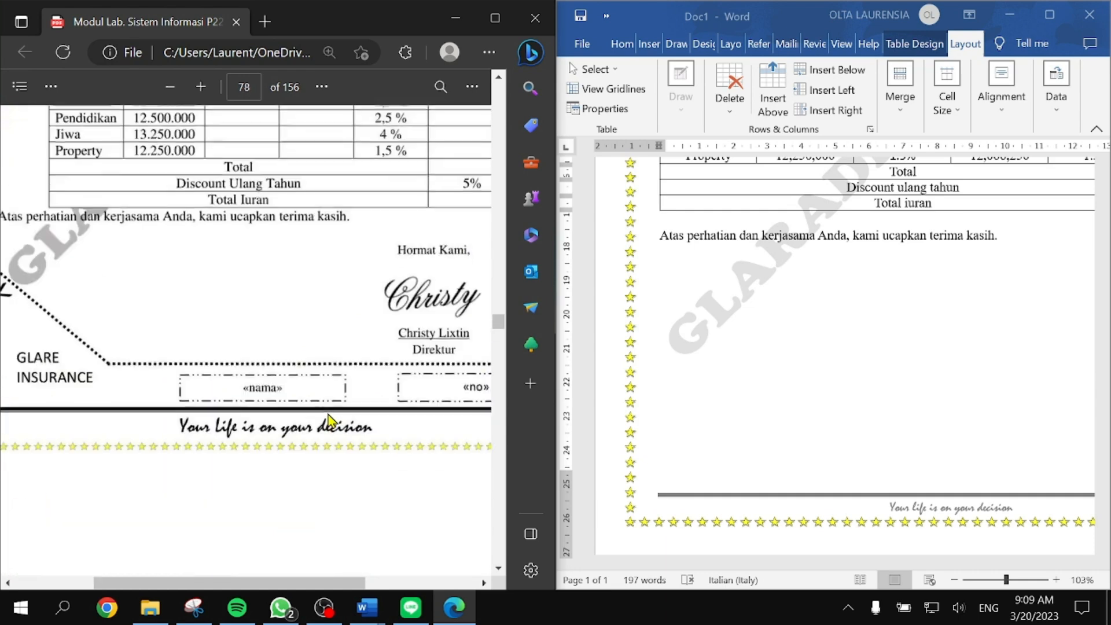
{"action": "scroll", "coordinate": [328, 414], "scroll_direction": "left", "scroll_amount": 3}
{"action": "scroll", "coordinate": [327, 414], "scroll_direction": "up", "scroll_amount": 1}
{"action": "scroll", "coordinate": [327, 414], "scroll_direction": "right", "scroll_amount": 1}
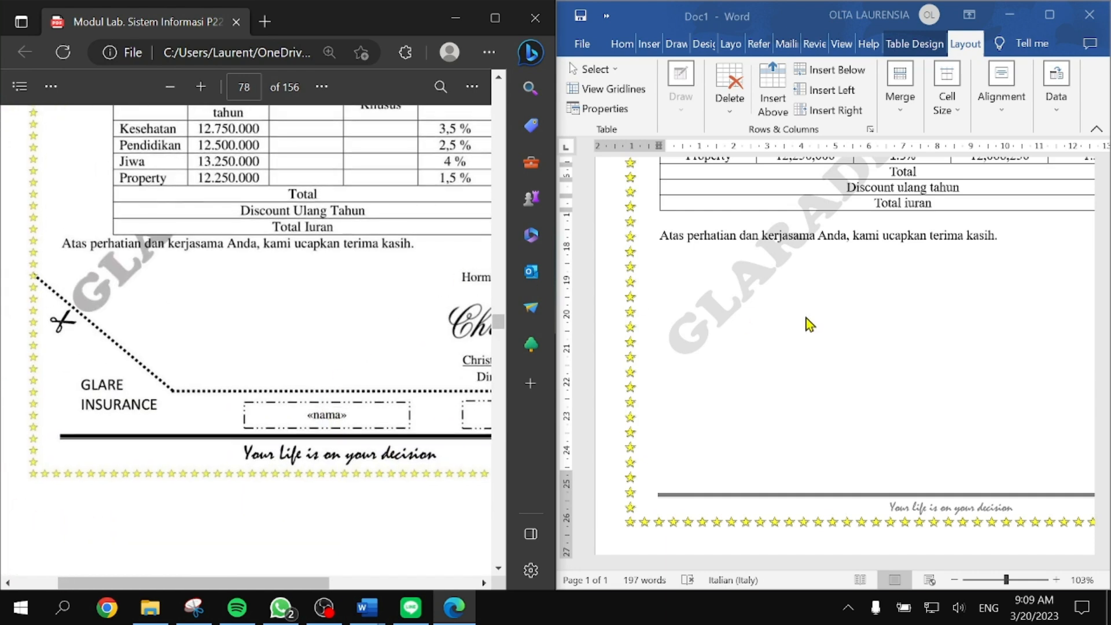
{"action": "left_click", "coordinate": [723, 290]}
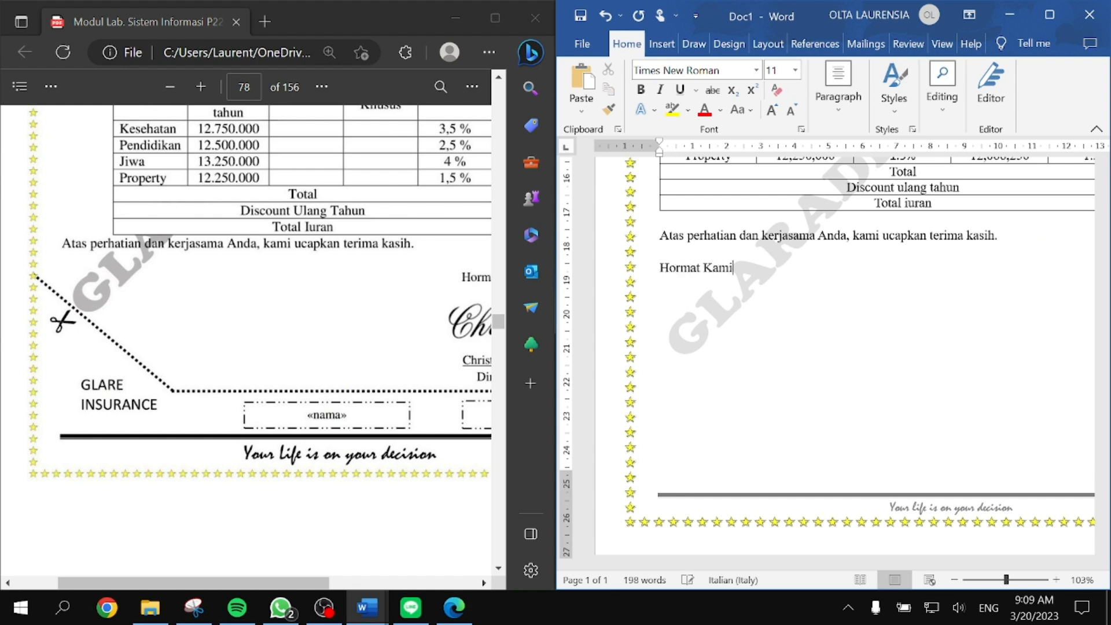
{"action": "scroll", "coordinate": [218, 397], "scroll_direction": "right", "scroll_amount": 3}
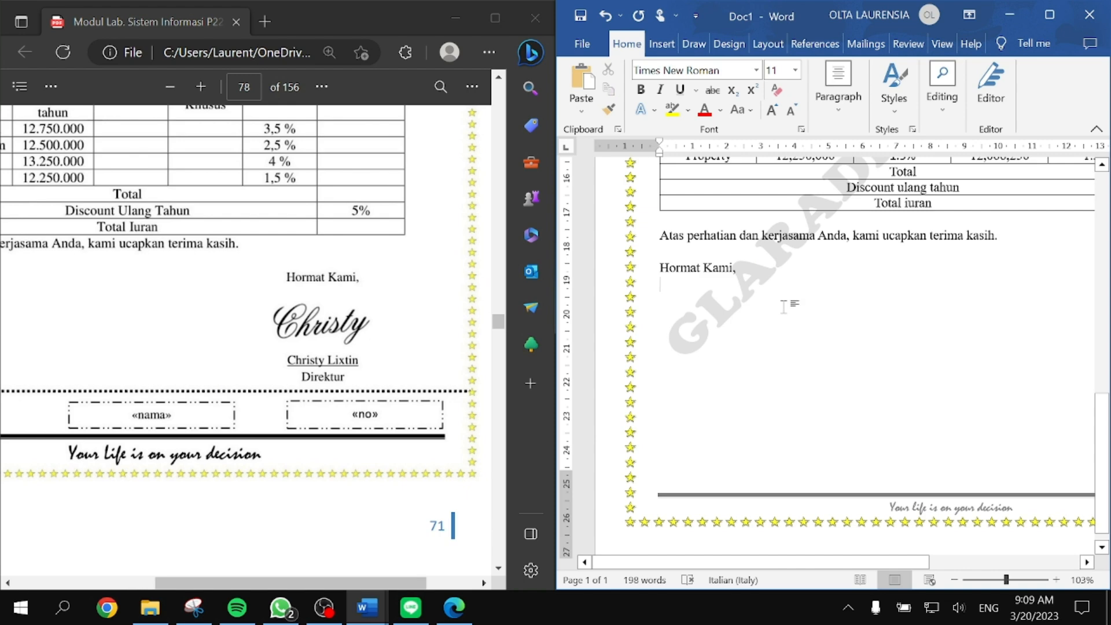
{"action": "type", "text": "Christy"}
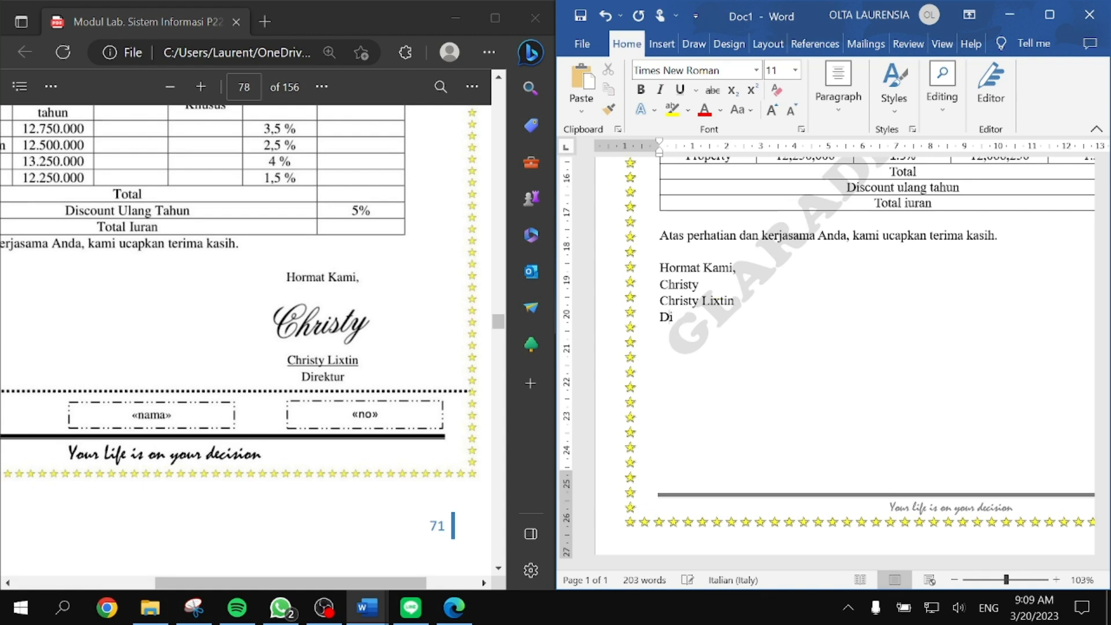
{"action": "scroll", "coordinate": [186, 376], "scroll_direction": "left", "scroll_amount": 3}
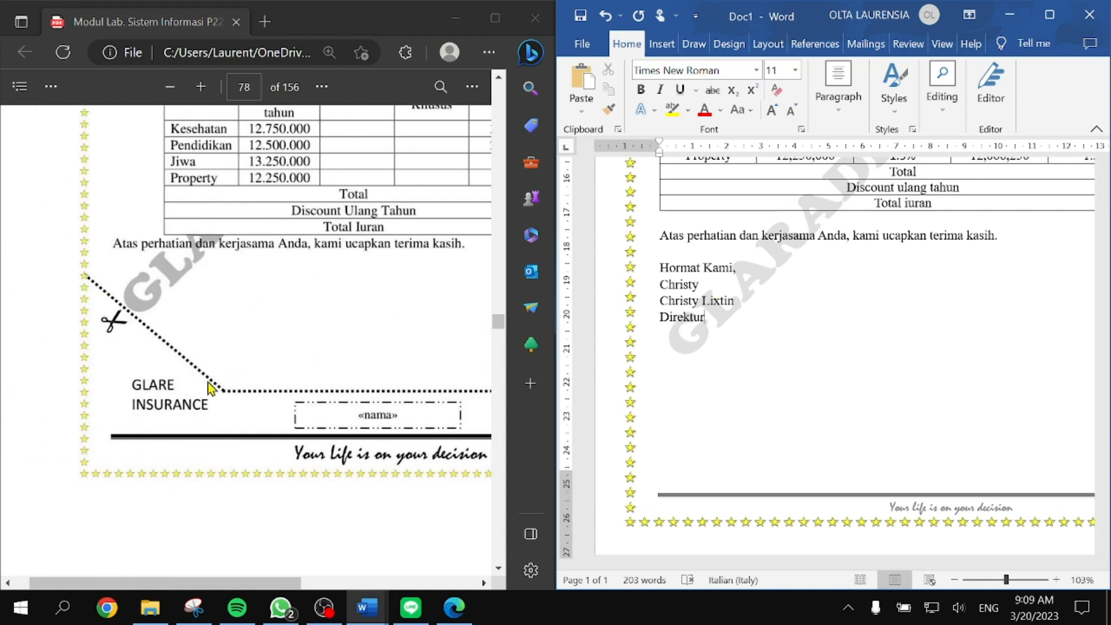
{"action": "left_click_drag", "start_coordinate": [720, 320], "coordinate": [660, 267]}
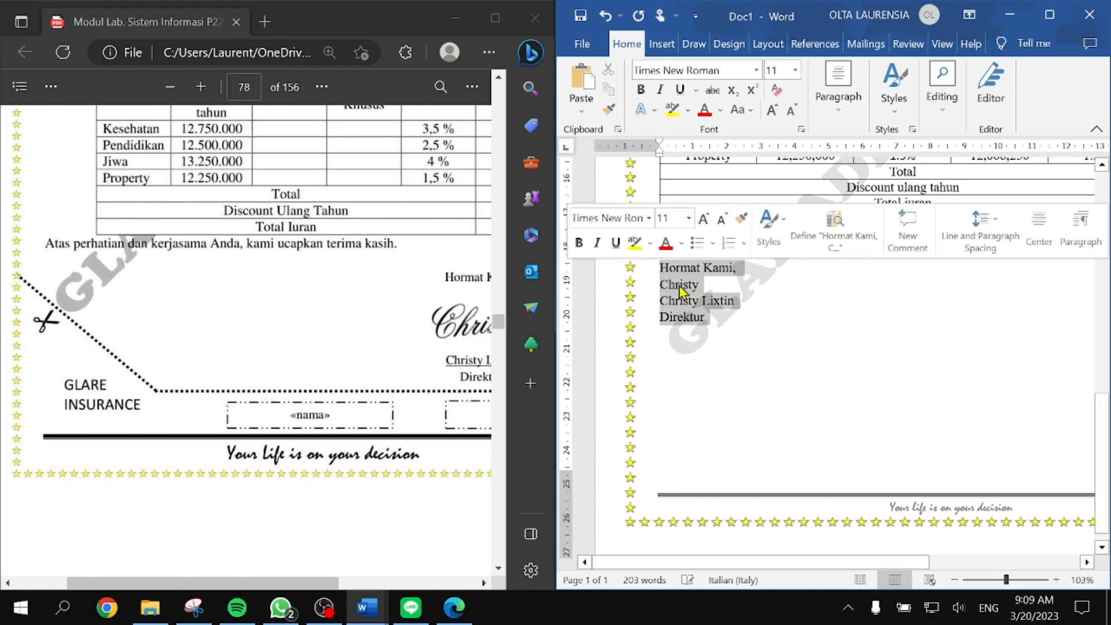
{"action": "key", "text": "ctrl+r"}
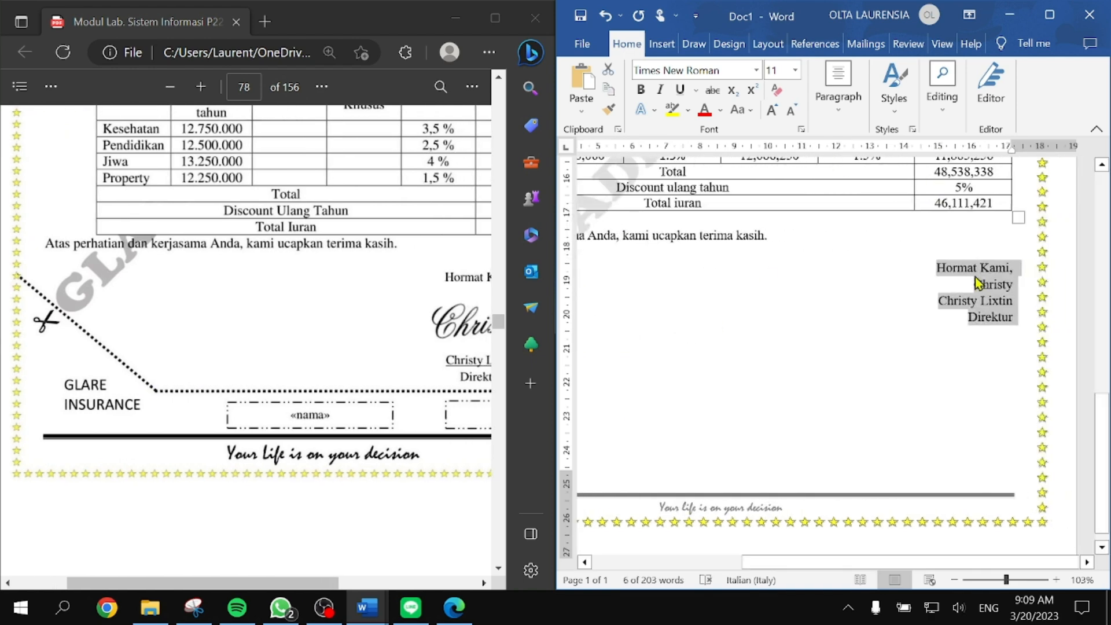
Step: Format the word Christy in Edwardian Script ITC at 20 pt
{"action": "scroll", "coordinate": [962, 247], "scroll_direction": "up", "scroll_amount": 4}
{"action": "left_click", "coordinate": [1030, 293]}
{"action": "double_click", "coordinate": [1029, 293]}
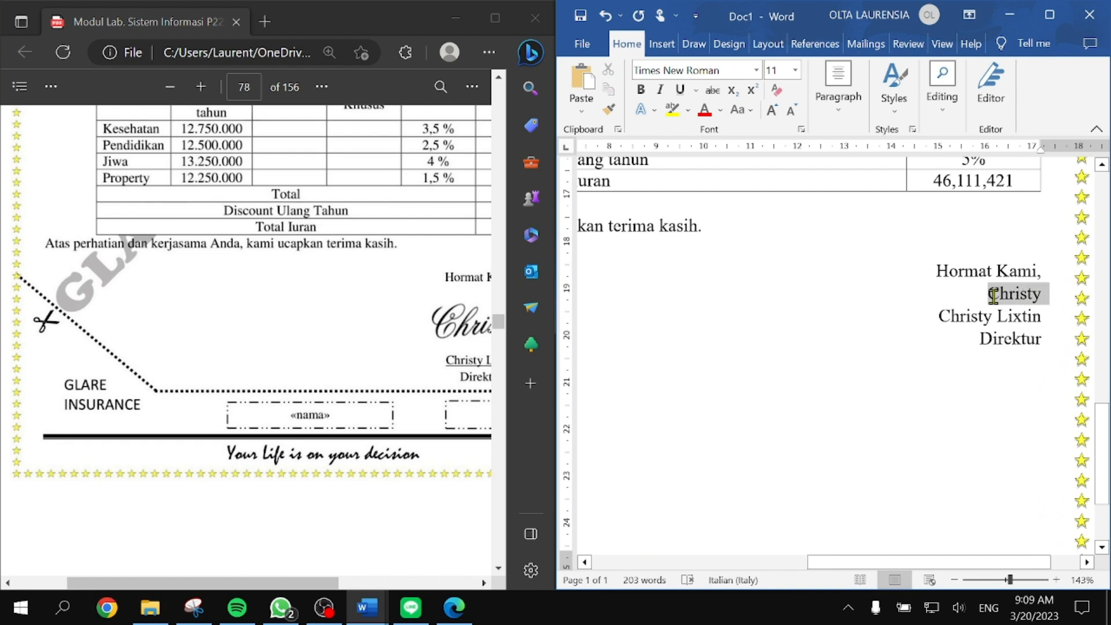
{"action": "left_click", "coordinate": [757, 70]}
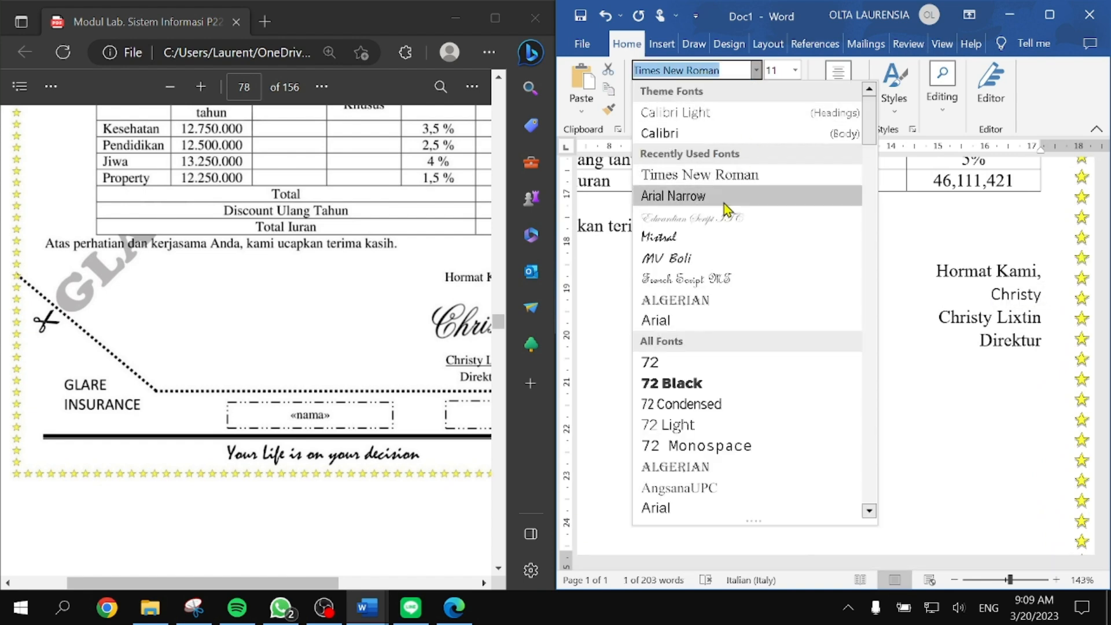
{"action": "left_click", "coordinate": [720, 218]}
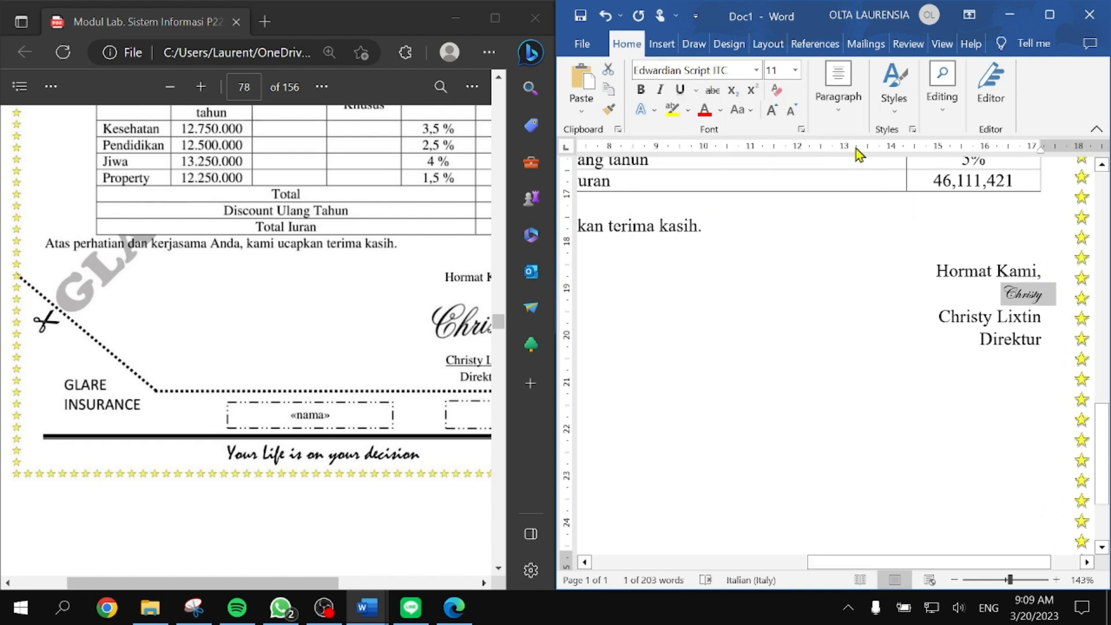
{"action": "left_click", "coordinate": [773, 119]}
{"action": "left_click", "coordinate": [772, 119]}
{"action": "left_click", "coordinate": [773, 119]}
{"action": "left_click", "coordinate": [772, 119]}
{"action": "left_click", "coordinate": [772, 119]}
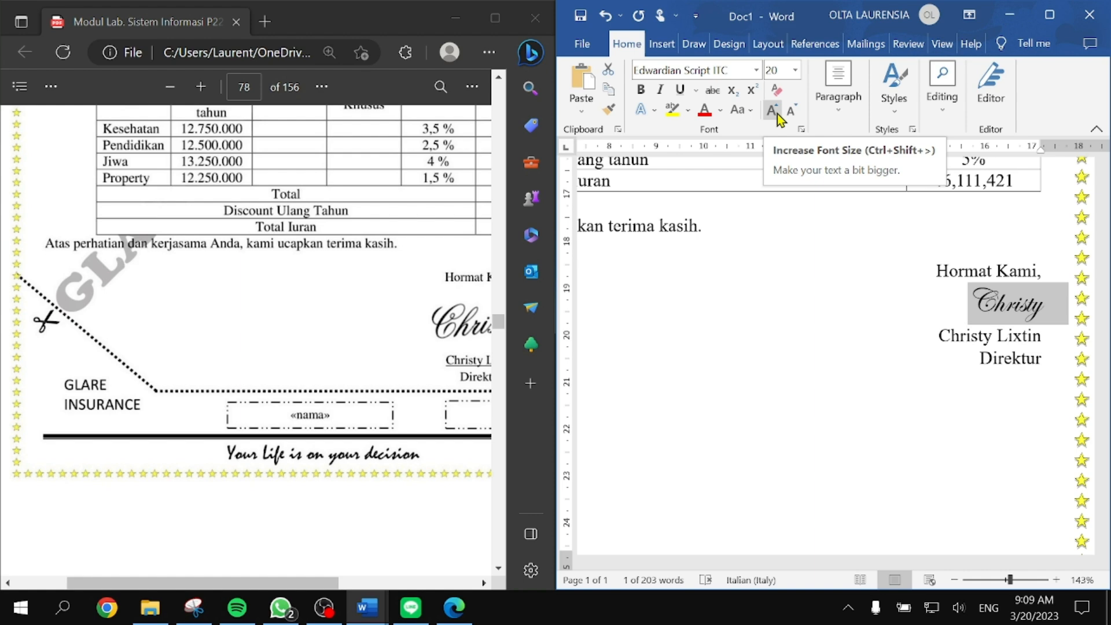
{"action": "left_click_drag", "start_coordinate": [1041, 337], "coordinate": [929, 334]}
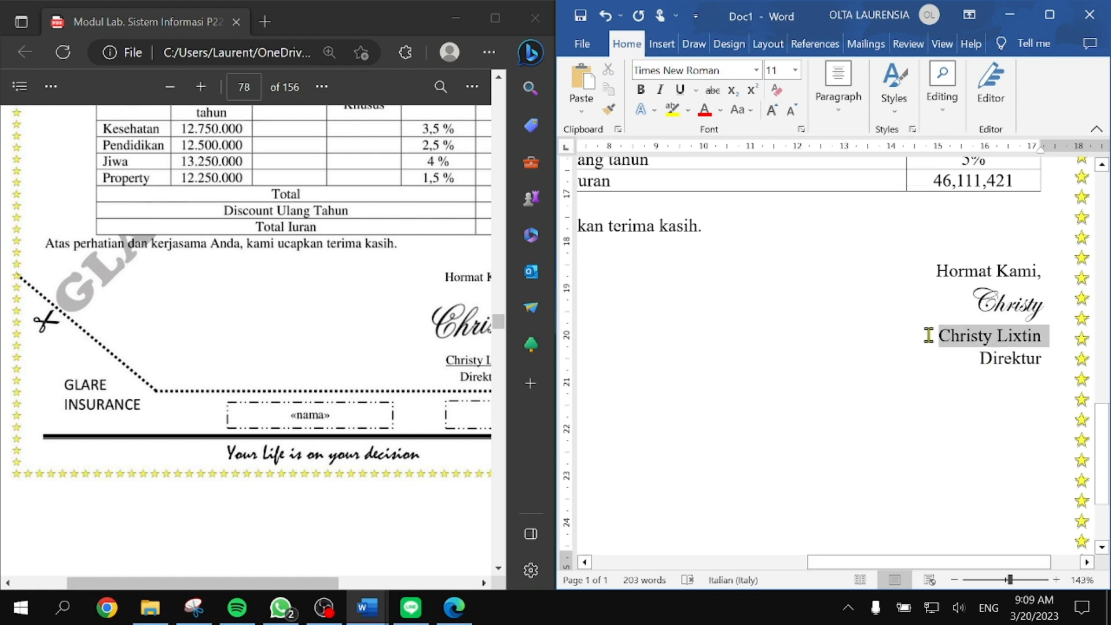
{"action": "key", "text": "ctrl+u"}
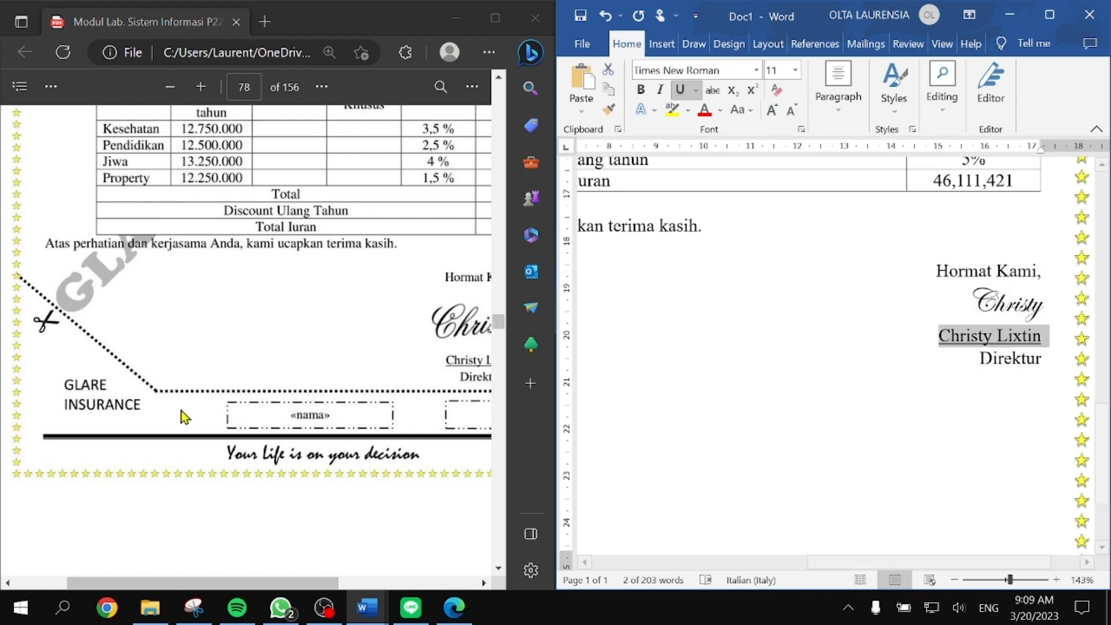
{"action": "scroll", "coordinate": [191, 415], "scroll_direction": "right", "scroll_amount": 2}
{"action": "left_click", "coordinate": [969, 351]}
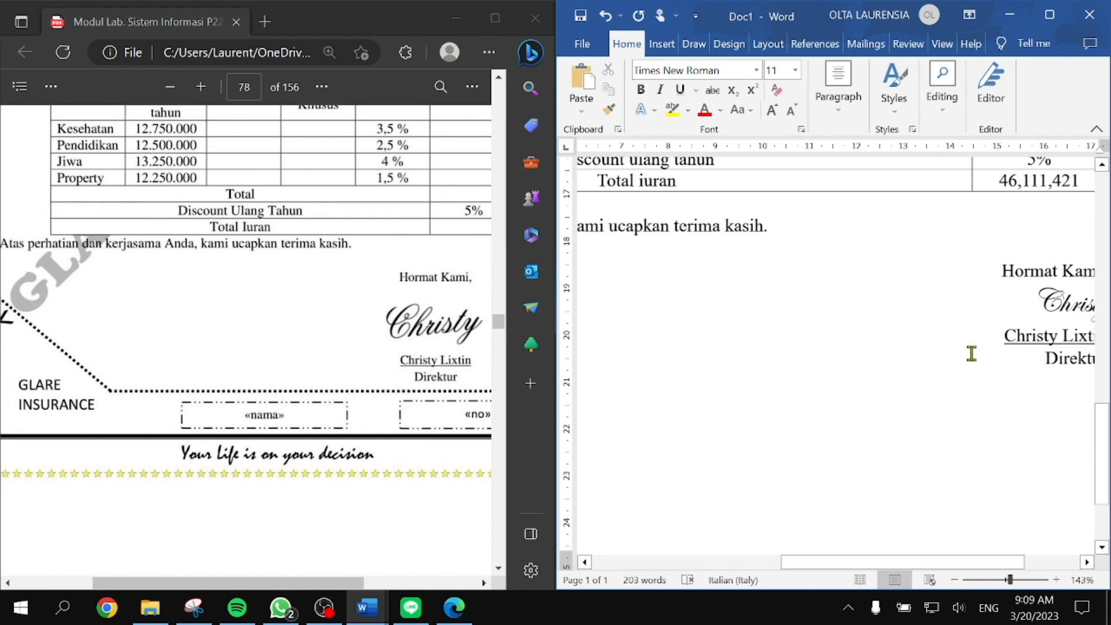
Step: Make the script signature Christy bold
{"action": "double_click", "coordinate": [1011, 302]}
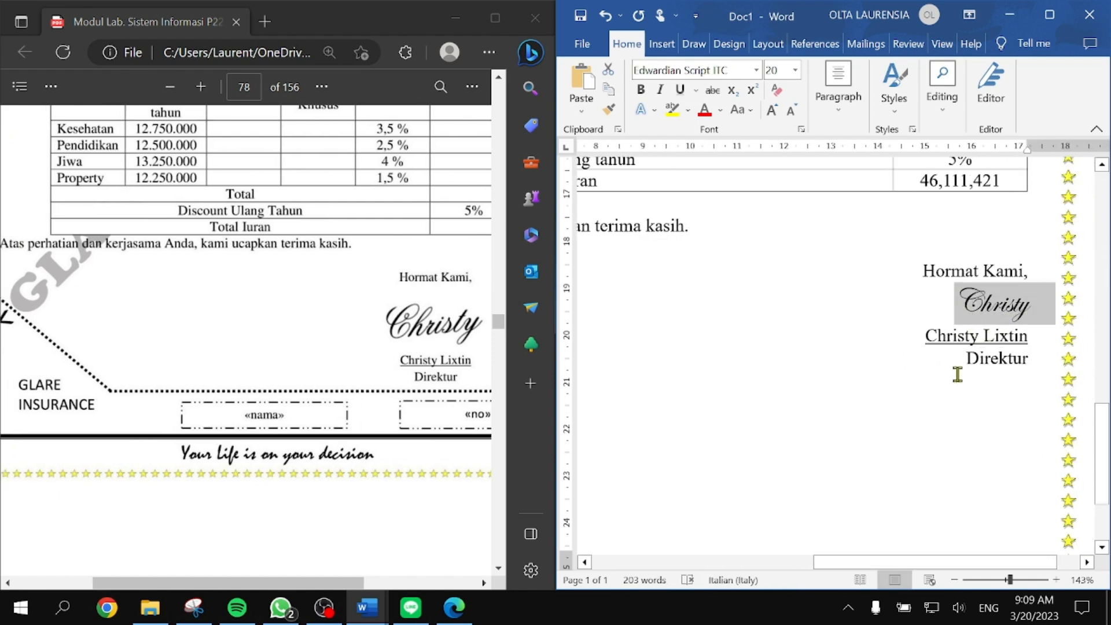
{"action": "key", "text": "ctrl+b"}
{"action": "left_click", "coordinate": [958, 374]}
{"action": "left_click", "coordinate": [990, 310]}
{"action": "scroll", "coordinate": [921, 348], "scroll_direction": "left", "scroll_amount": 5}
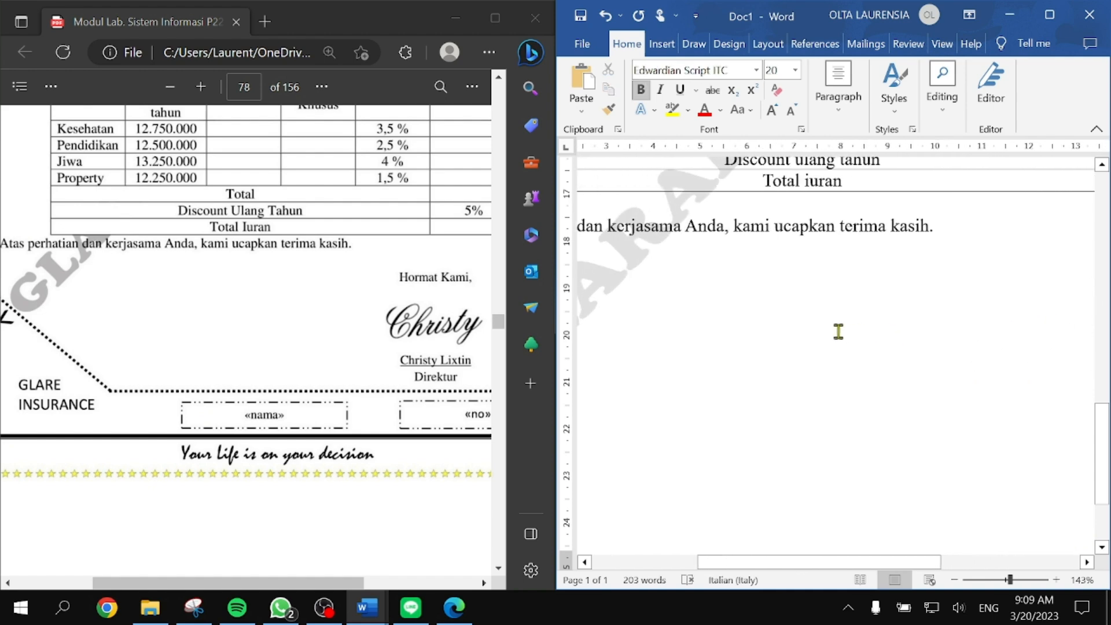
{"action": "scroll", "coordinate": [867, 373], "scroll_direction": "down", "scroll_amount": 5}
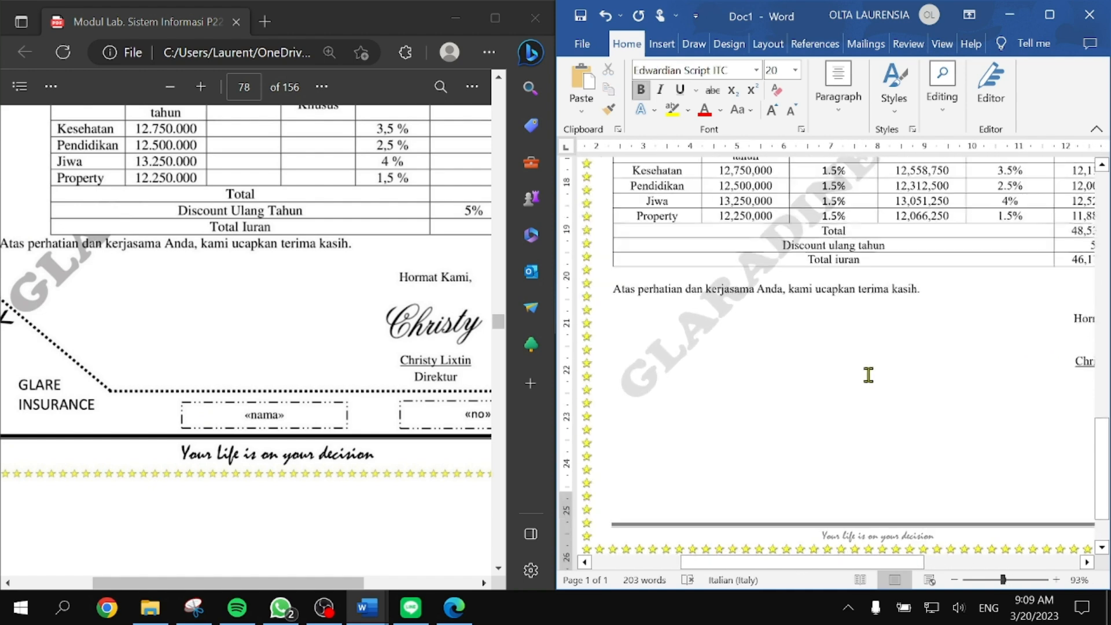
{"action": "scroll", "coordinate": [65, 343], "scroll_direction": "left", "scroll_amount": 1}
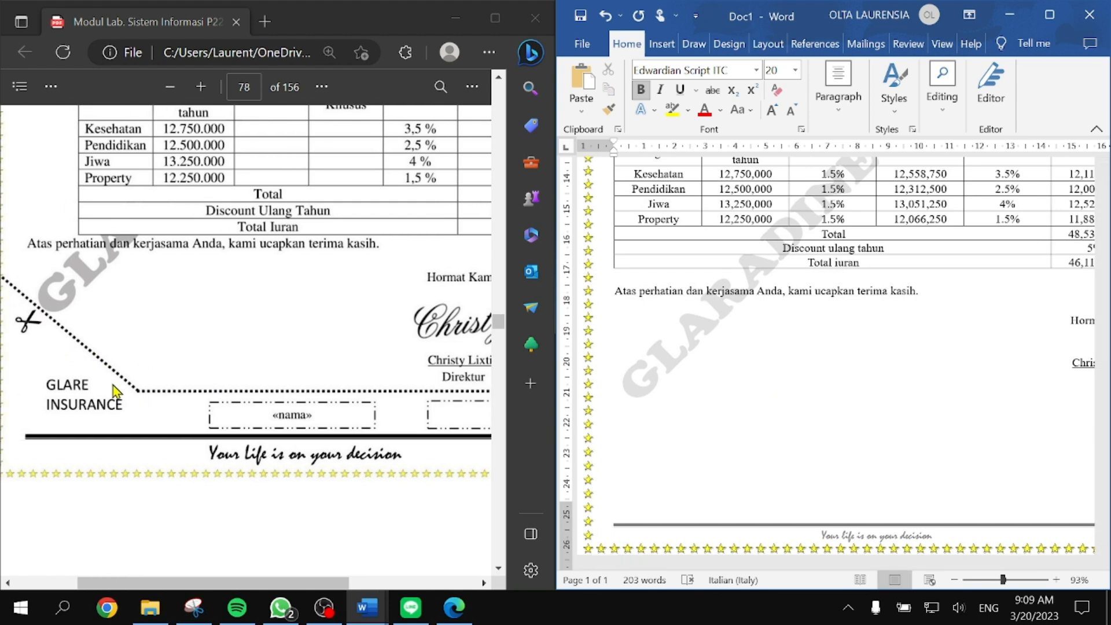
{"action": "left_click", "coordinate": [803, 487]}
{"action": "scroll", "coordinate": [803, 489], "scroll_direction": "down", "scroll_amount": 1}
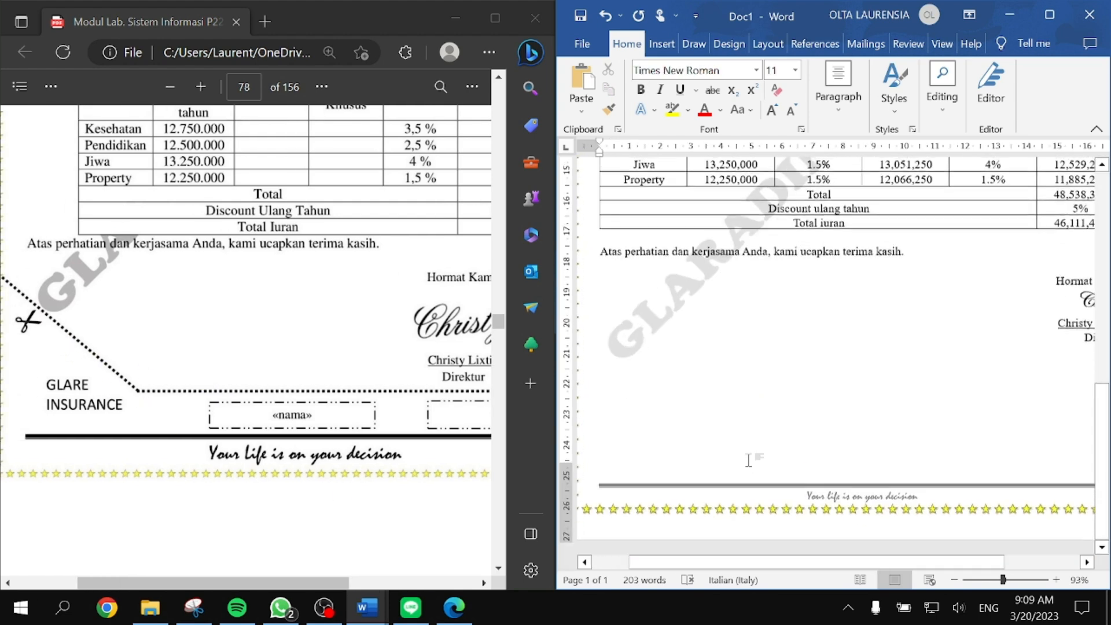
Step: Draw a horizontal straight line beneath the signature block
{"action": "left_click", "coordinate": [660, 44]}
{"action": "left_click", "coordinate": [686, 87]}
{"action": "left_click", "coordinate": [717, 167]}
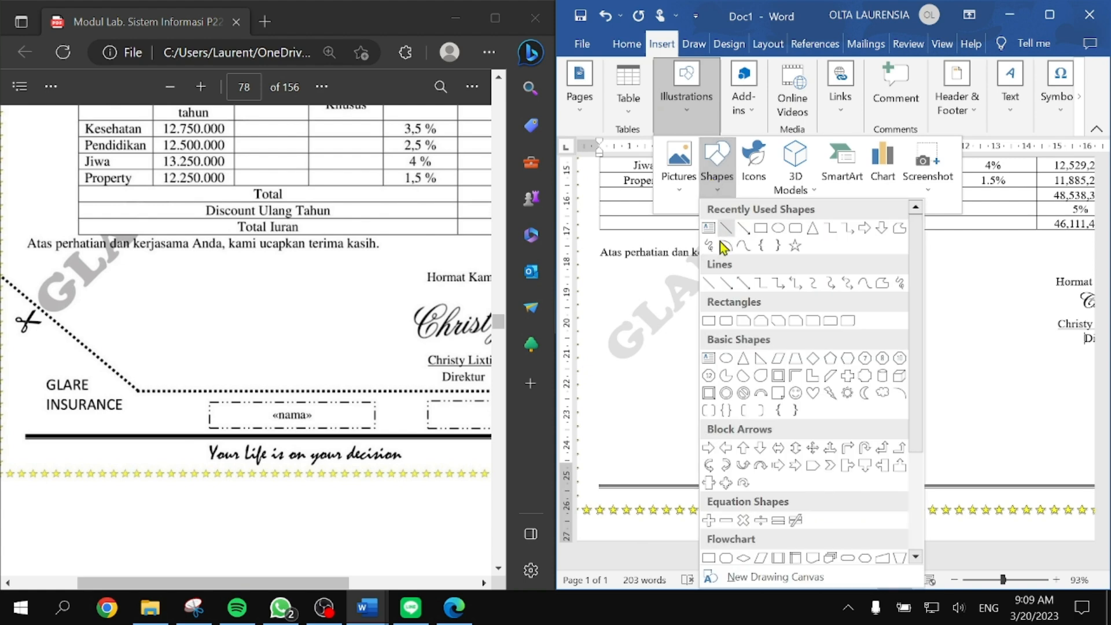
{"action": "left_click", "coordinate": [712, 283]}
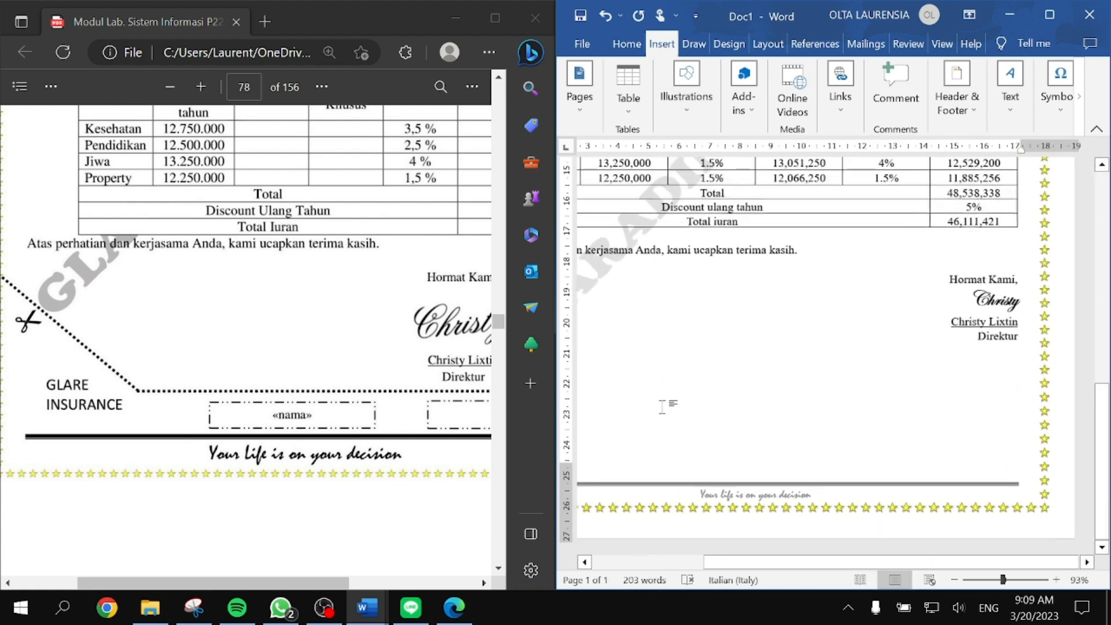
{"action": "left_click", "coordinate": [686, 86]}
{"action": "left_click", "coordinate": [716, 168]}
{"action": "left_click", "coordinate": [728, 235]}
{"action": "left_click_drag", "start_coordinate": [674, 409], "coordinate": [1017, 408]}
Step: Make the line black with a Long Dash Dot Dot outline
{"action": "left_click", "coordinate": [1049, 14]}
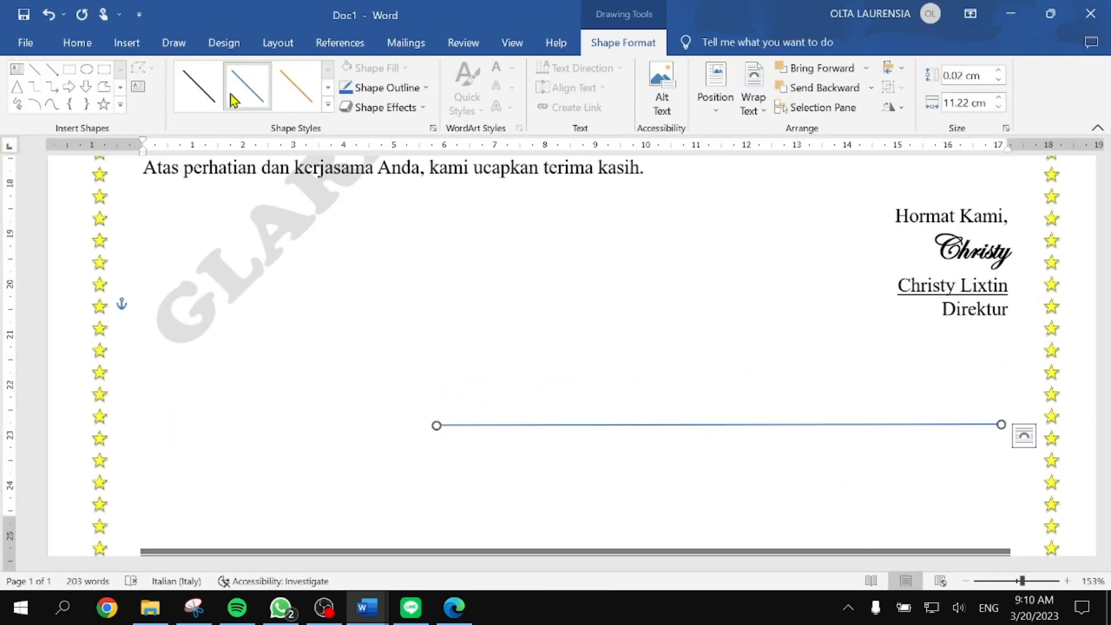
{"action": "left_click", "coordinate": [212, 98]}
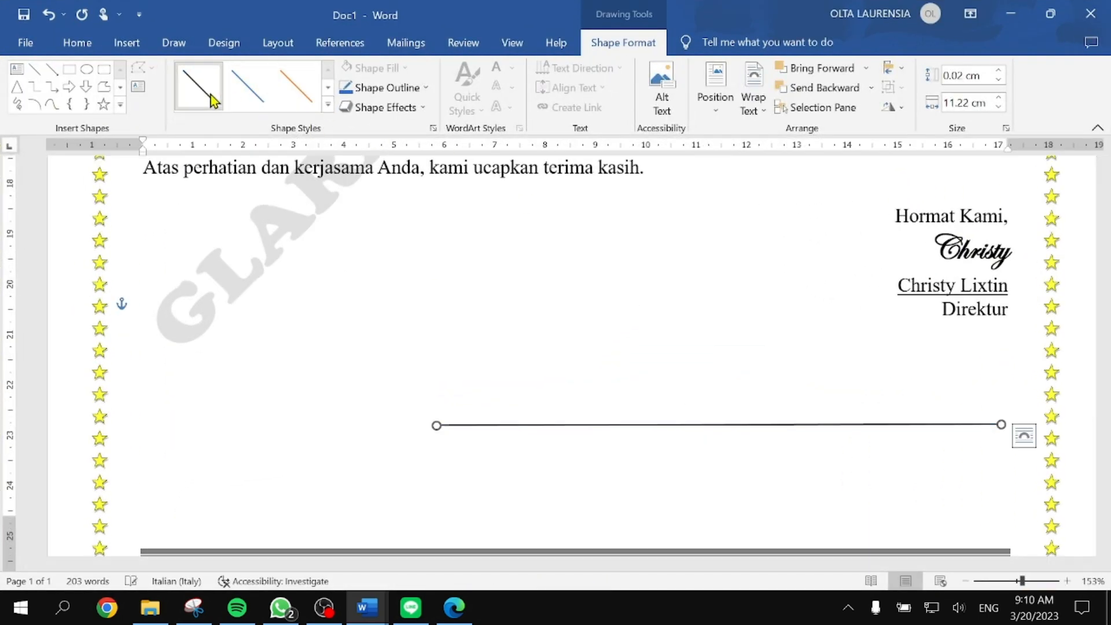
{"action": "left_click", "coordinate": [412, 95]}
{"action": "mouse_move", "coordinate": [472, 310]}
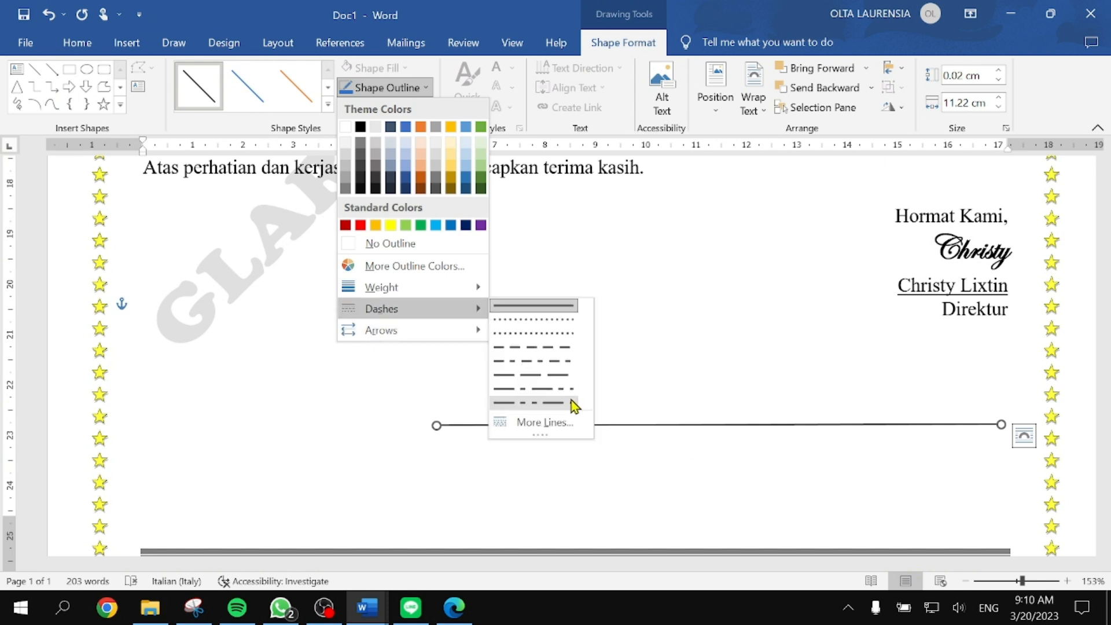
{"action": "left_click", "coordinate": [549, 404]}
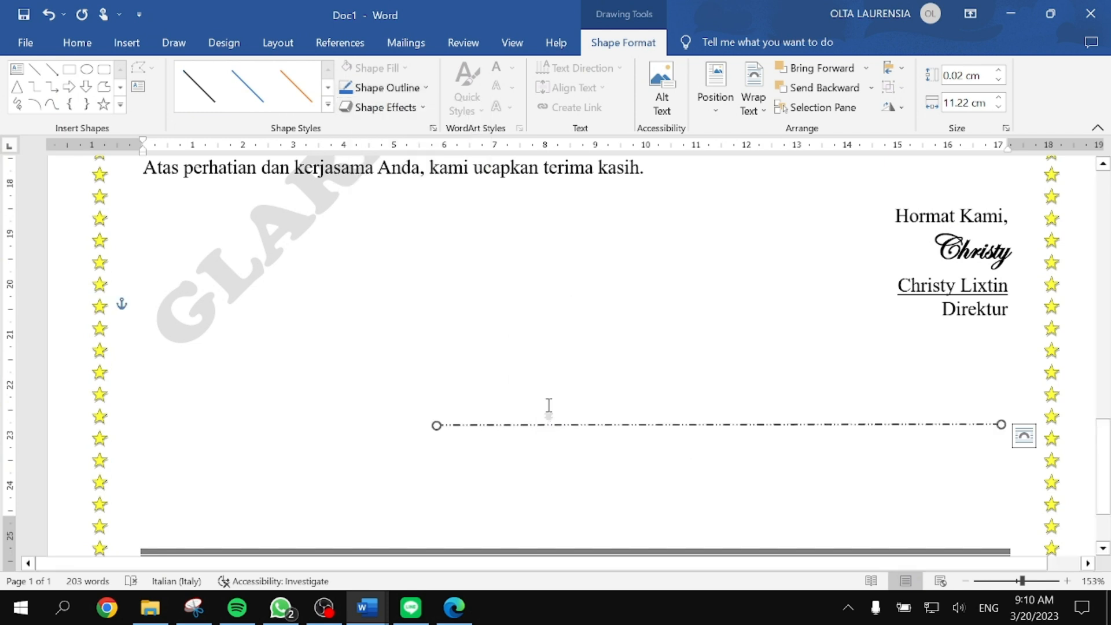
{"action": "scroll", "coordinate": [581, 454], "scroll_direction": "up", "scroll_amount": 11, "text": "ctrl"}
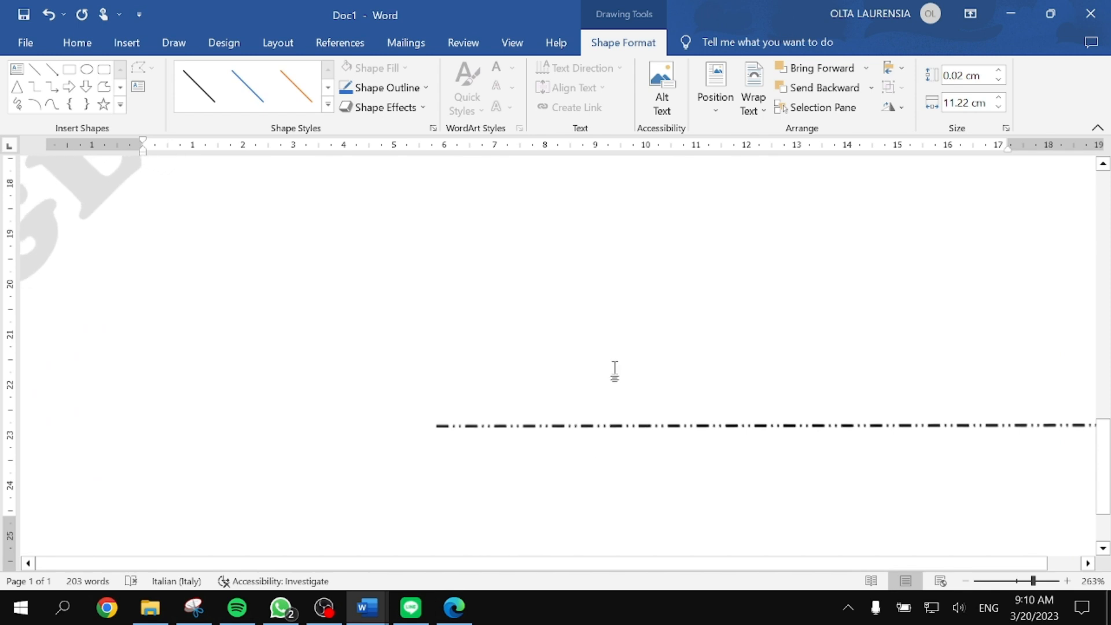
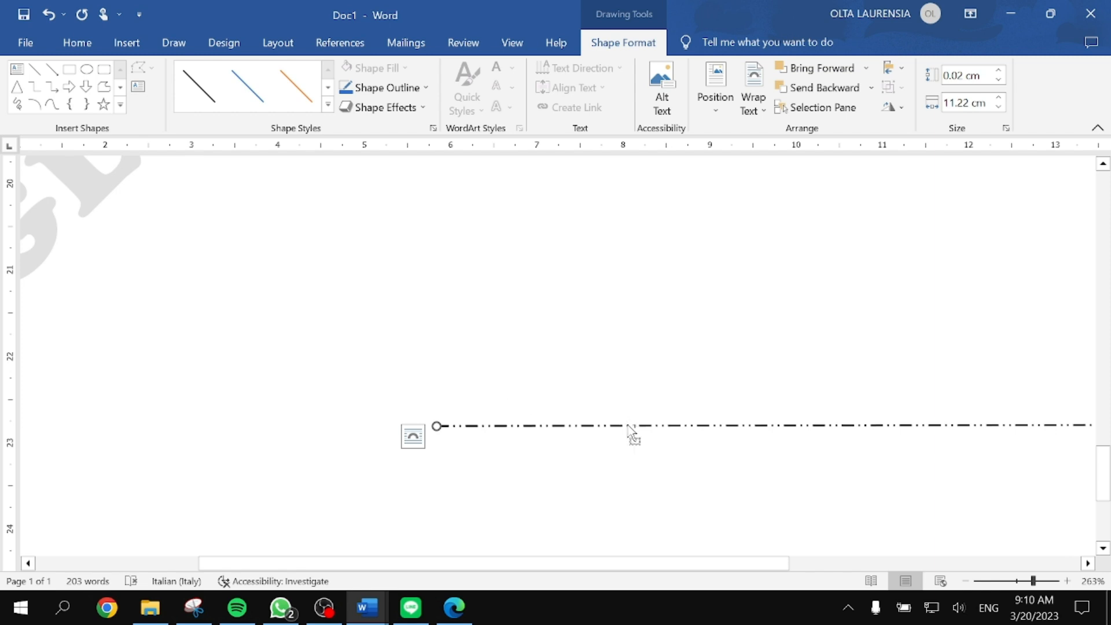
Step: Copy the dash-dot line and angle it from the left star border down to the horizontal line
{"action": "key", "text": "ctrl+d"}
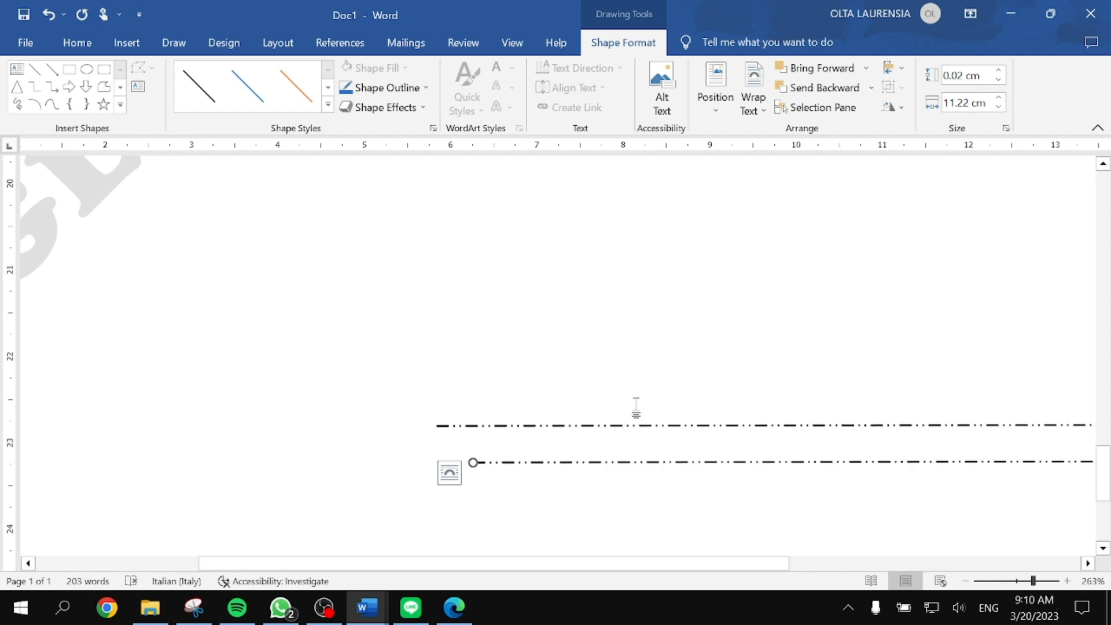
{"action": "scroll", "coordinate": [636, 408], "scroll_direction": "down", "scroll_amount": 6, "text": "ctrl"}
{"action": "left_click_drag", "start_coordinate": [654, 464], "coordinate": [343, 296]}
{"action": "scroll", "coordinate": [503, 359], "scroll_direction": "down", "scroll_amount": 6, "text": "ctrl"}
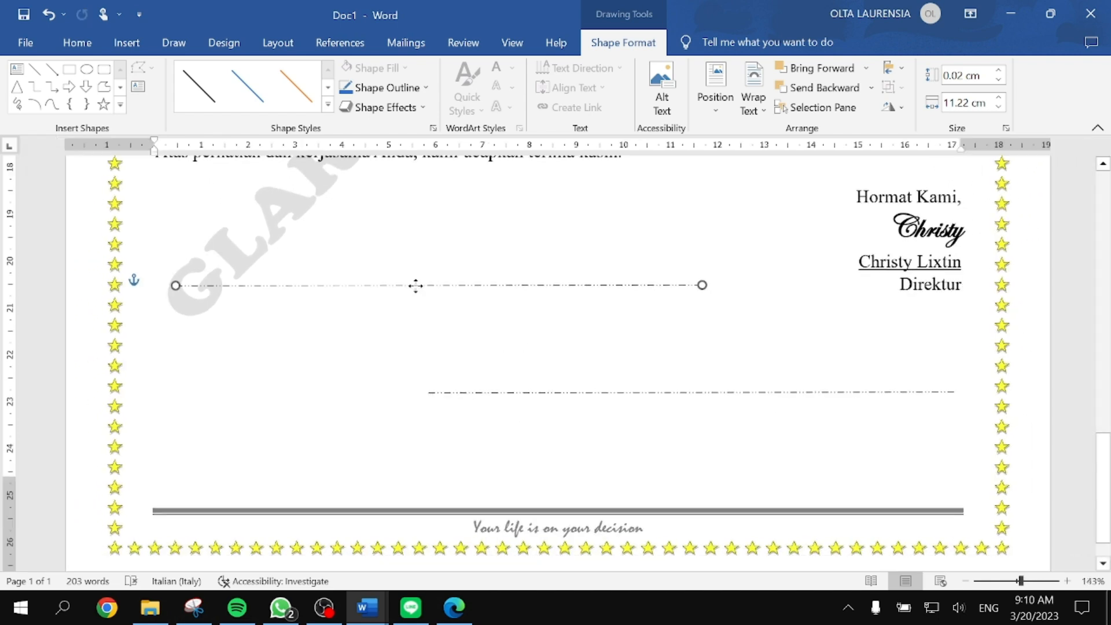
{"action": "left_click_drag", "start_coordinate": [697, 286], "coordinate": [424, 390]}
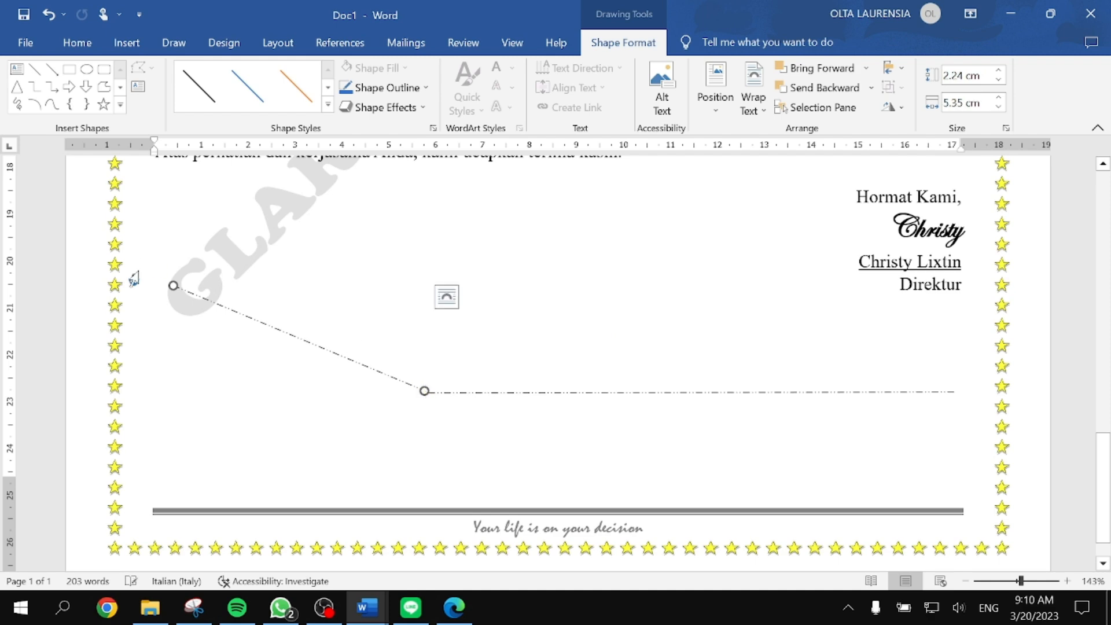
{"action": "left_click_drag", "start_coordinate": [173, 285], "coordinate": [120, 251]}
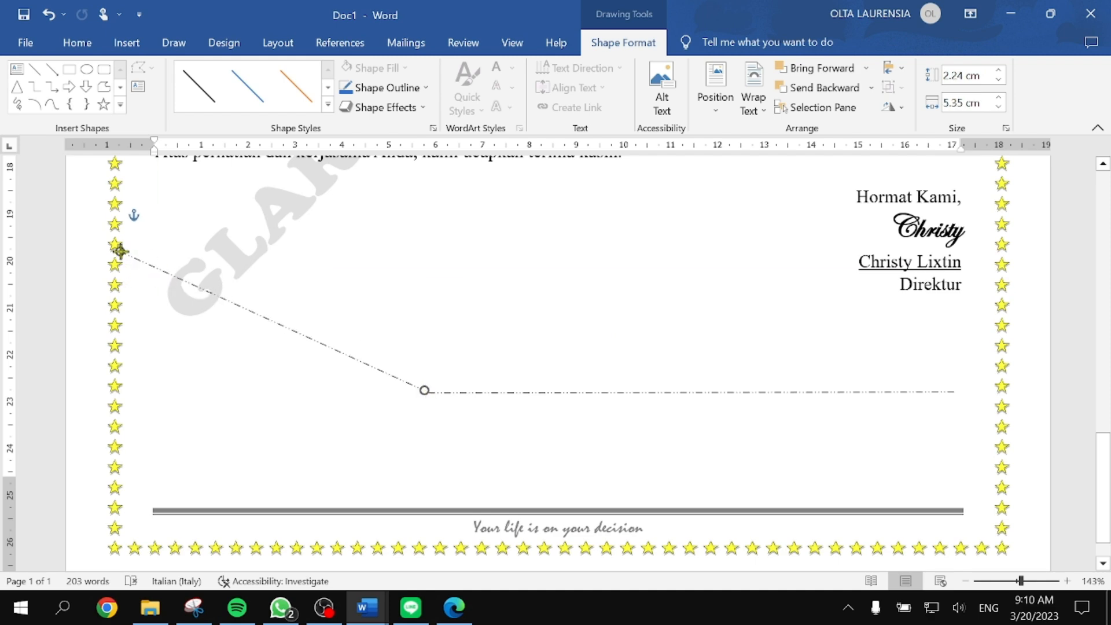
{"action": "left_click", "coordinate": [388, 415]}
Step: Increase the horizontal dash-dot line's outline weight
{"action": "scroll", "coordinate": [654, 451], "scroll_direction": "up", "scroll_amount": 3}
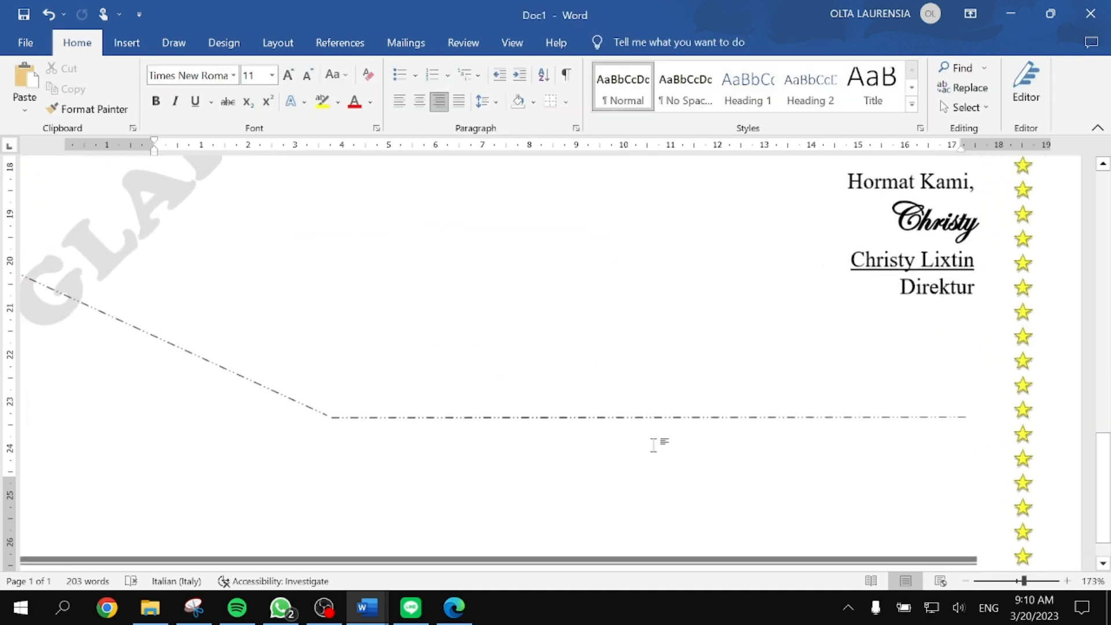
{"action": "scroll", "coordinate": [478, 454], "scroll_direction": "up", "scroll_amount": 4}
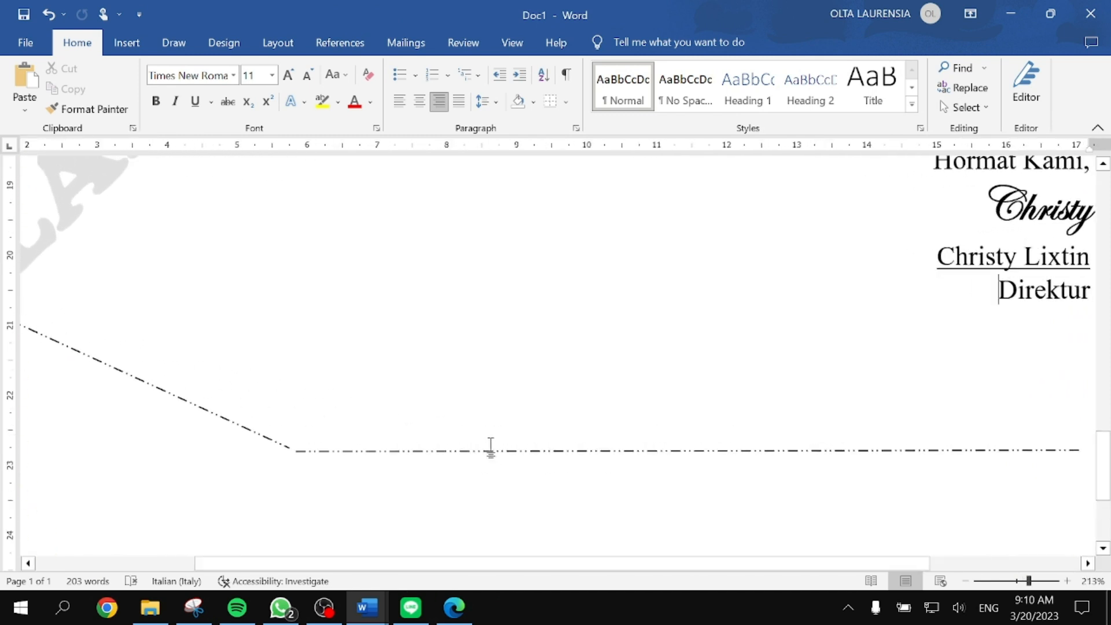
{"action": "left_click", "coordinate": [492, 452]}
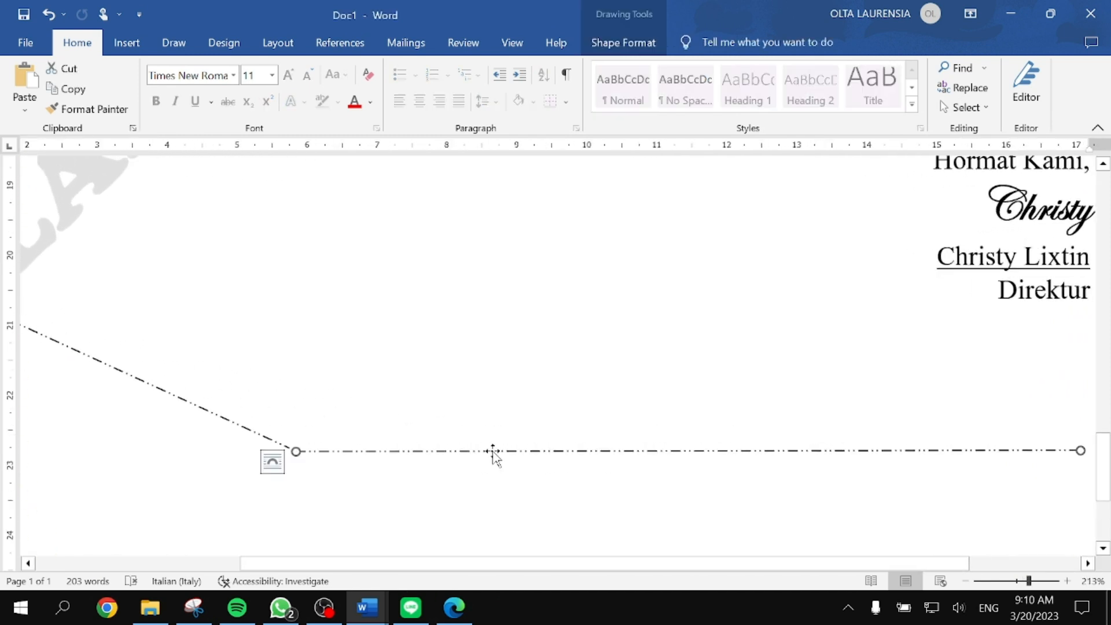
{"action": "left_click", "coordinate": [631, 43]}
{"action": "left_click", "coordinate": [425, 88]}
{"action": "mouse_move", "coordinate": [434, 288]}
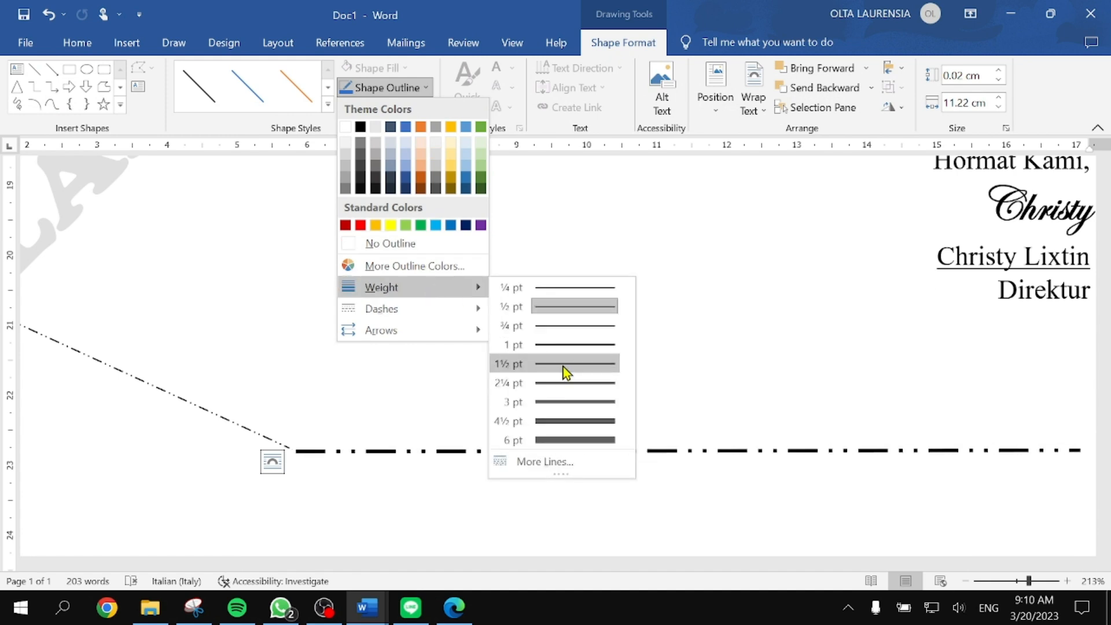
{"action": "left_click", "coordinate": [561, 351]}
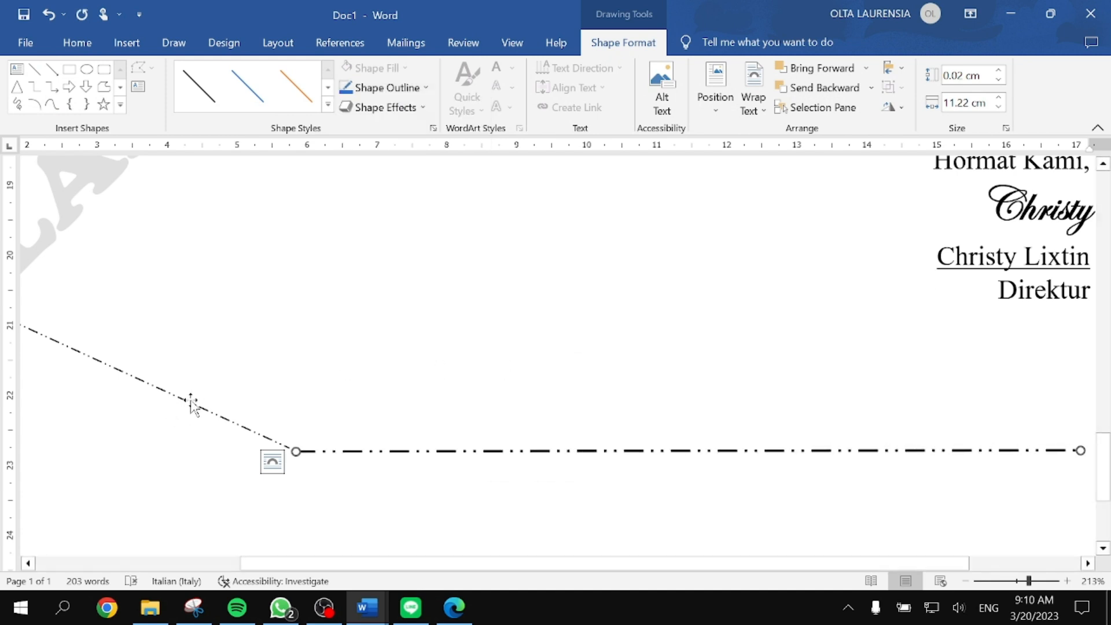
Step: Increase the diagonal dash-dot line's outline weight to match
{"action": "left_click", "coordinate": [193, 405]}
{"action": "left_click", "coordinate": [417, 88]}
{"action": "mouse_move", "coordinate": [420, 313]}
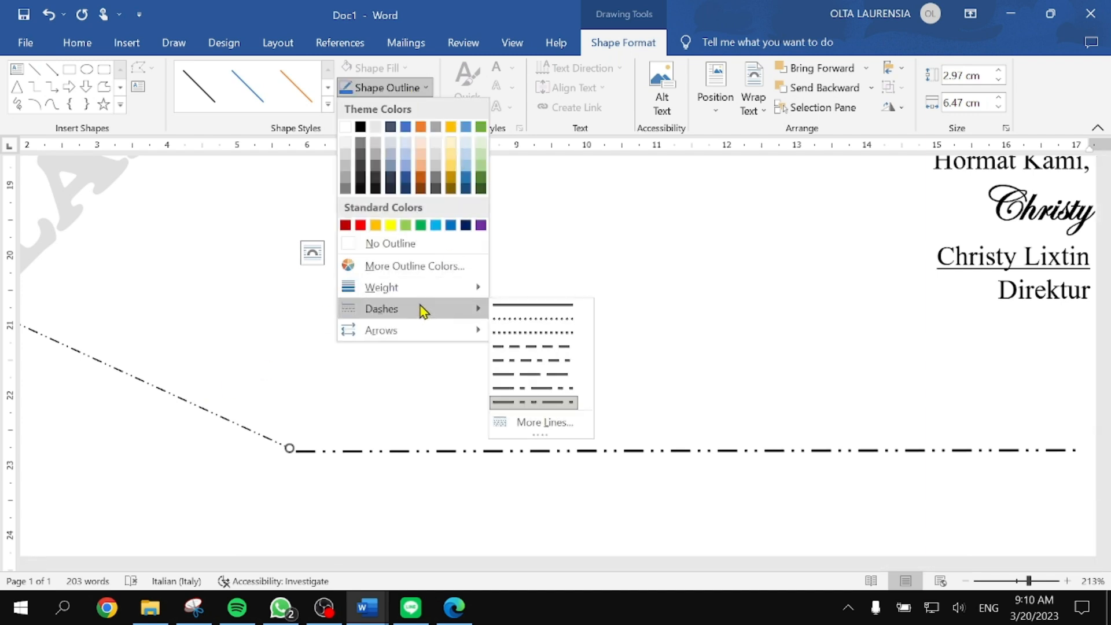
{"action": "mouse_move", "coordinate": [424, 292]}
{"action": "left_click", "coordinate": [578, 353]}
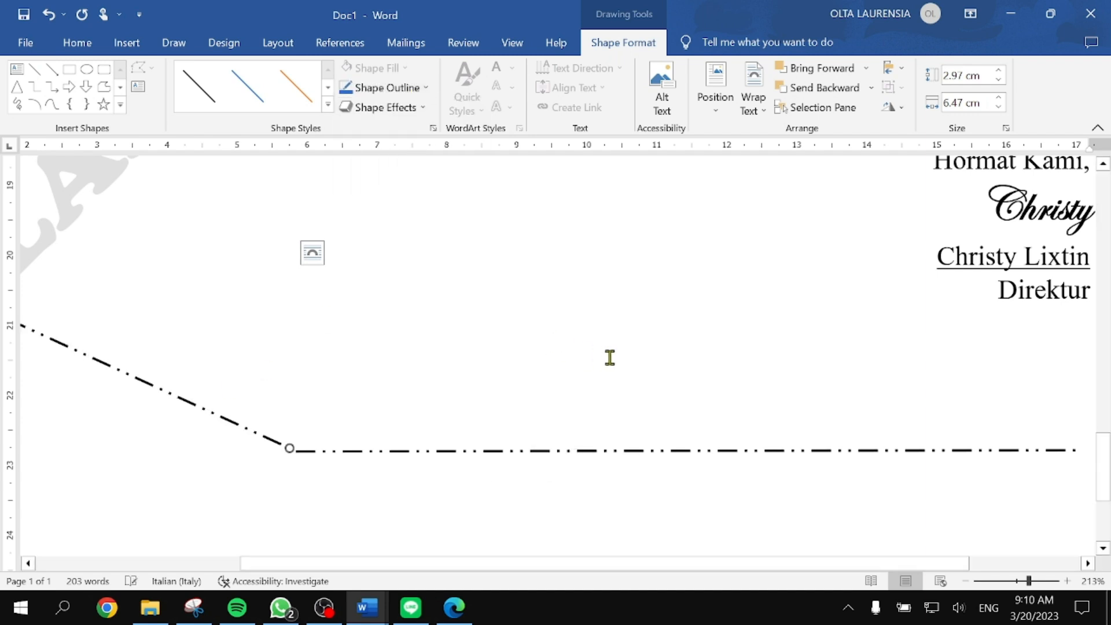
{"action": "scroll", "coordinate": [607, 357], "scroll_direction": "down", "scroll_amount": 9}
{"action": "left_click", "coordinate": [543, 446]}
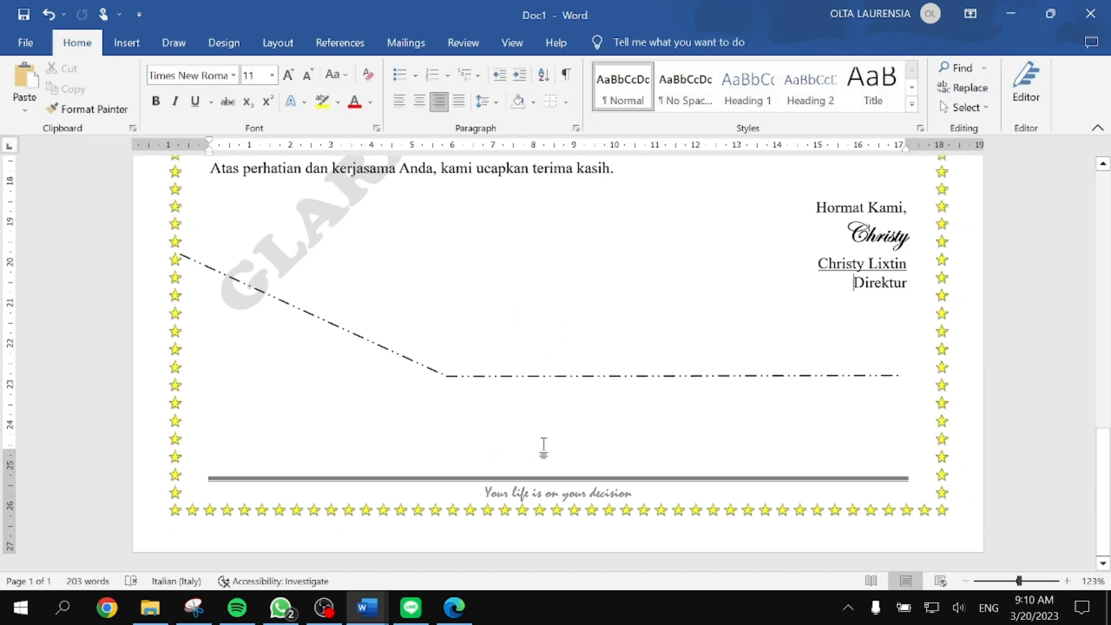
Step: Snap Word beside the reference PDF and bring the cut lines into view
{"action": "key", "text": "super+Right"}
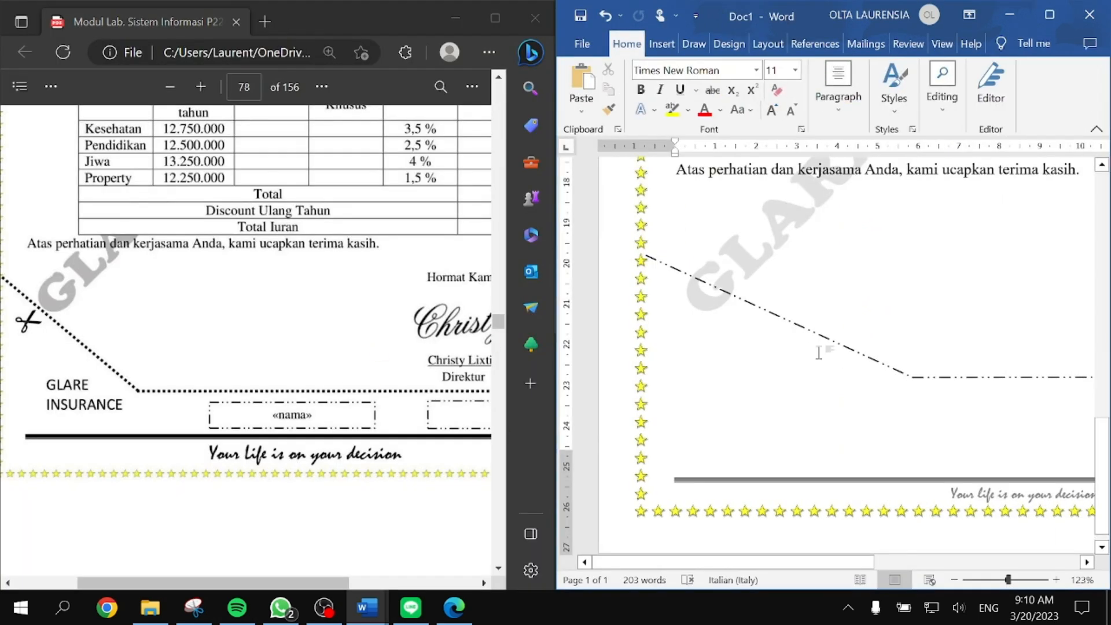
{"action": "scroll", "coordinate": [818, 352], "scroll_direction": "right", "scroll_amount": 5}
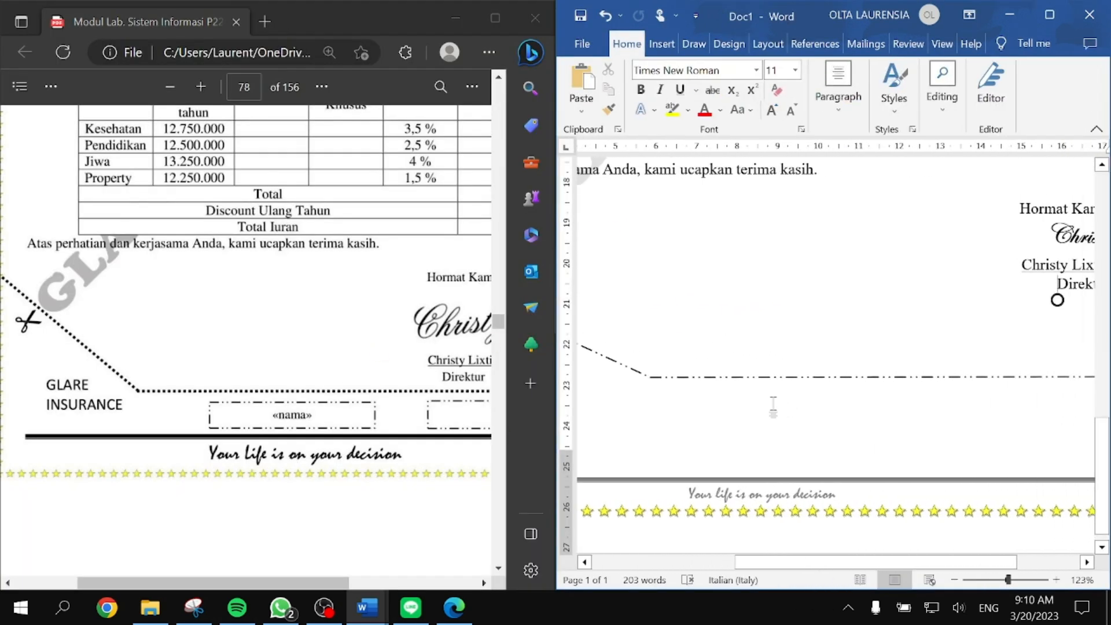
{"action": "scroll", "coordinate": [774, 405], "scroll_direction": "up", "scroll_amount": 3, "text": "ctrl"}
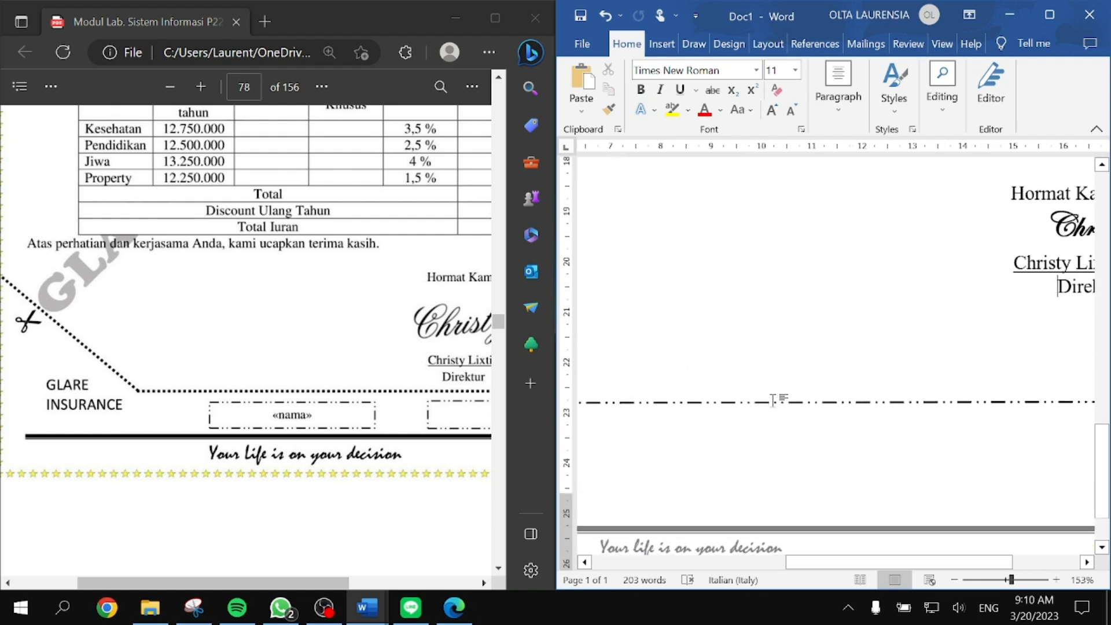
{"action": "scroll", "coordinate": [773, 401], "scroll_direction": "down", "scroll_amount": 1}
{"action": "scroll", "coordinate": [793, 426], "scroll_direction": "up", "scroll_amount": 5, "text": "ctrl"}
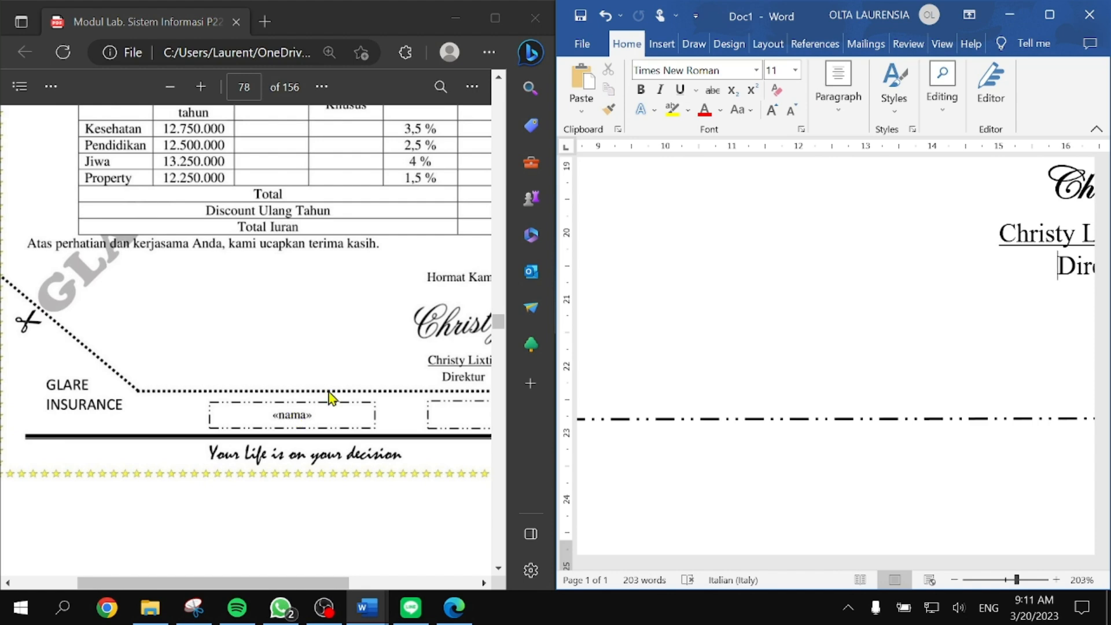
Step: Change the horizontal cut line's dash style to Square Dot
{"action": "left_click", "coordinate": [716, 419]}
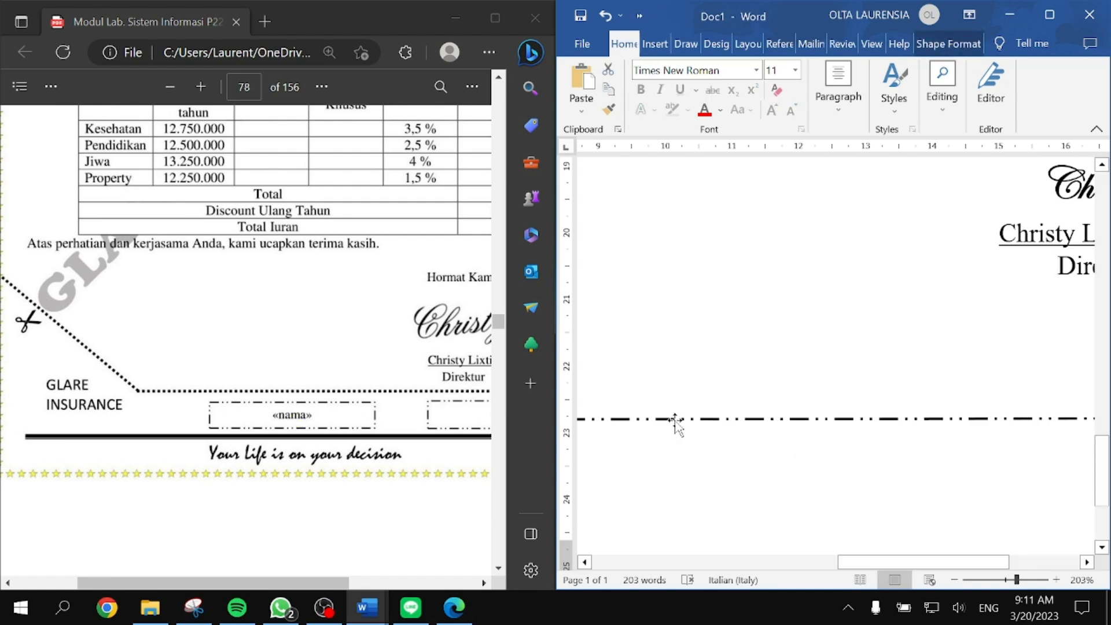
{"action": "left_click", "coordinate": [948, 43]}
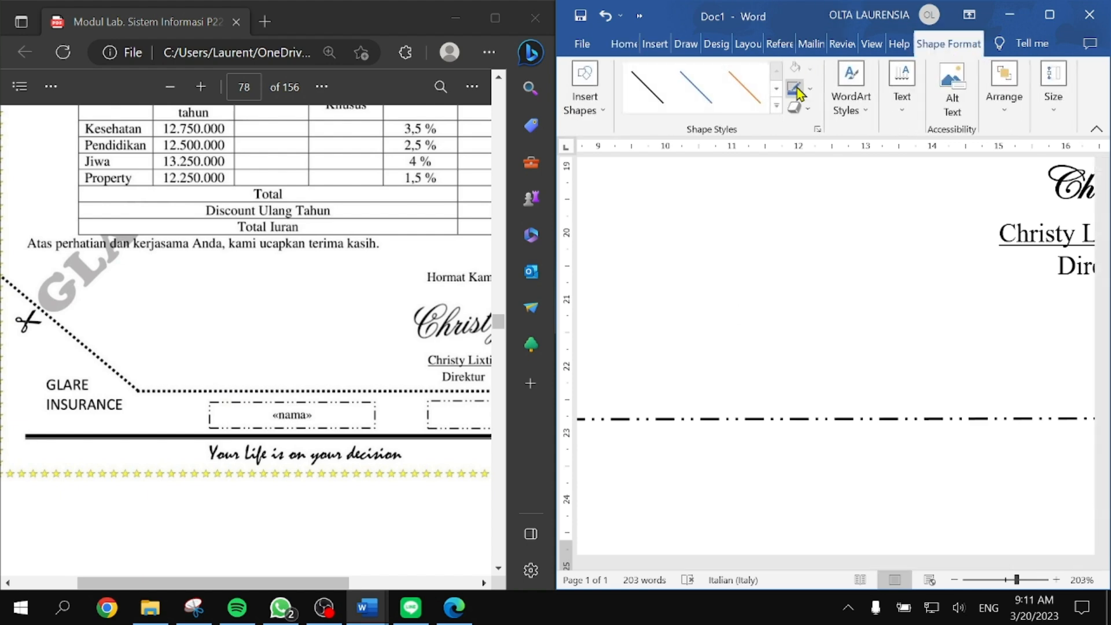
{"action": "left_click", "coordinate": [809, 88]}
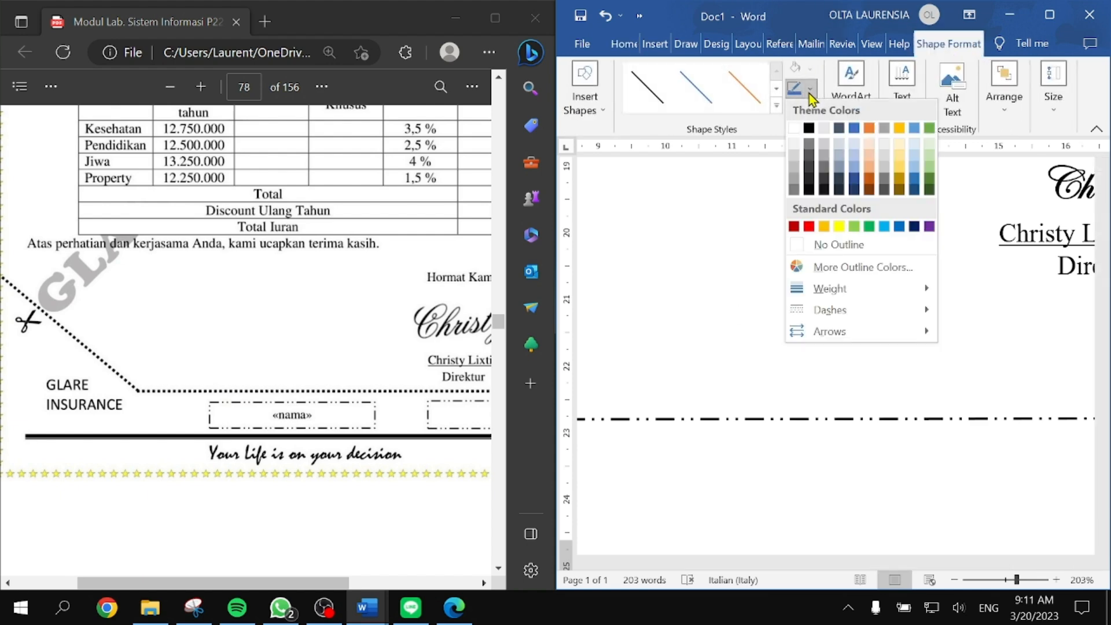
{"action": "left_click", "coordinate": [811, 89]}
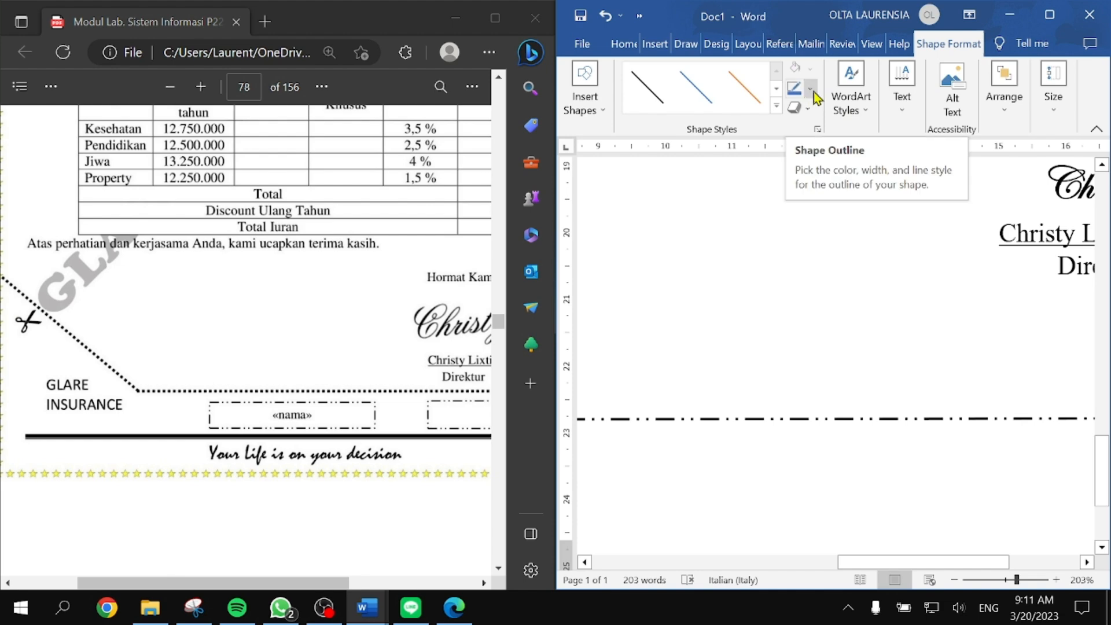
{"action": "left_click", "coordinate": [809, 89]}
{"action": "mouse_move", "coordinate": [904, 312]}
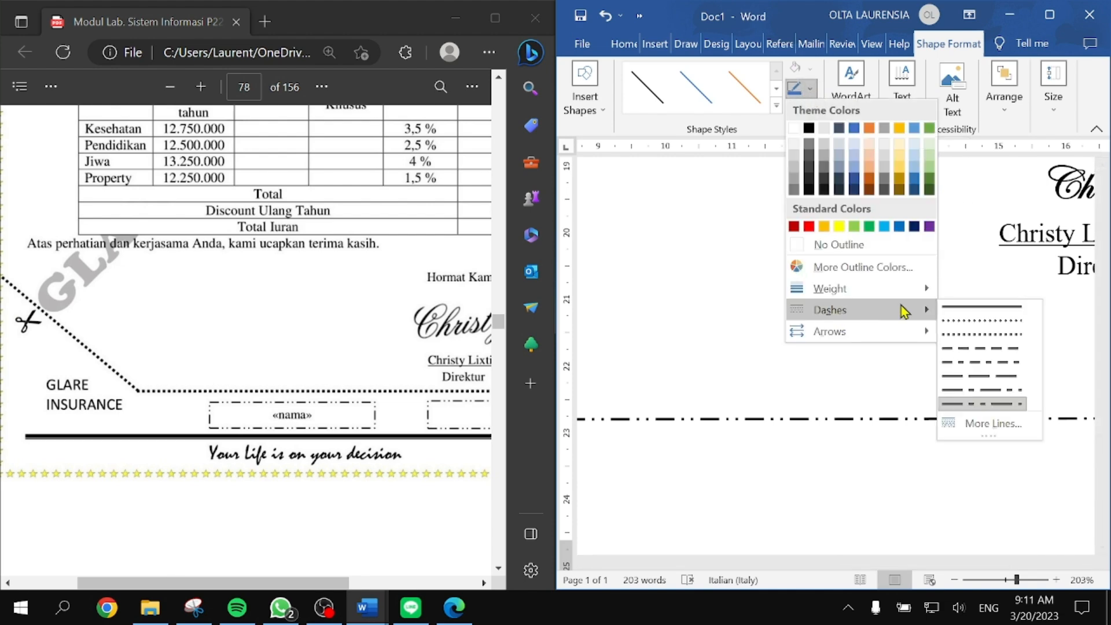
{"action": "left_click", "coordinate": [983, 344]}
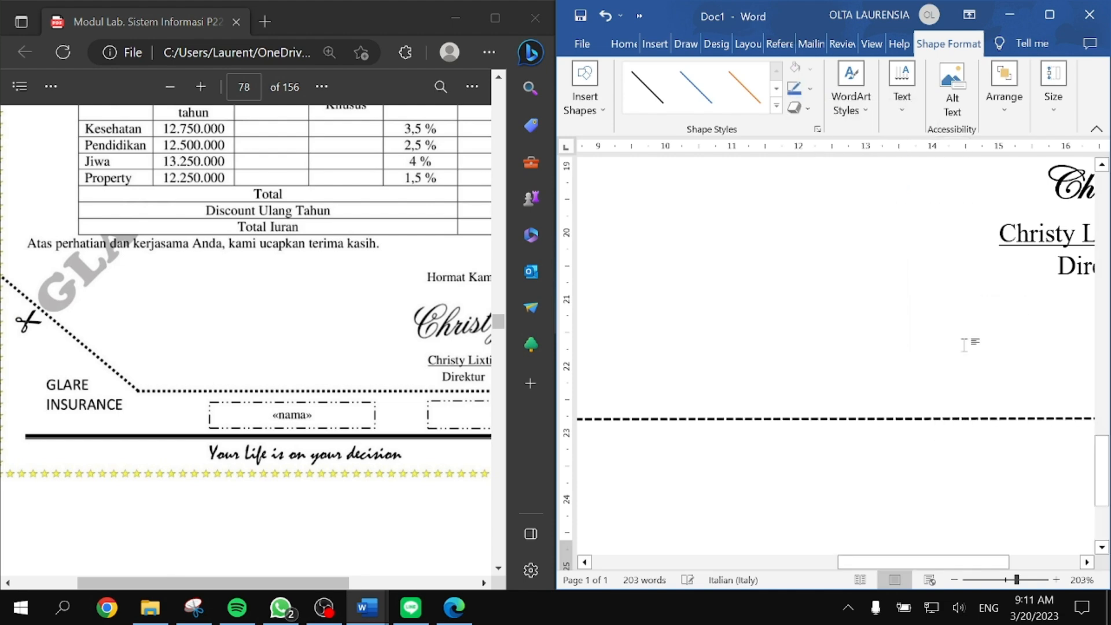
{"action": "scroll", "coordinate": [763, 457], "scroll_direction": "left", "scroll_amount": 5}
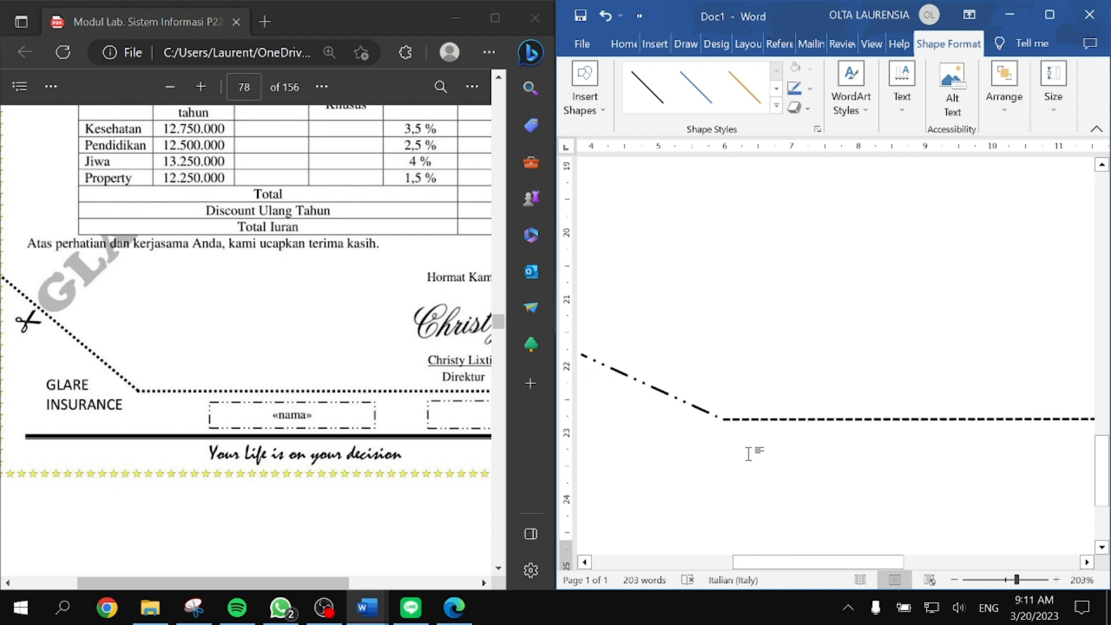
Step: Make the diagonal line square-dotted and give it the black line style
{"action": "left_click", "coordinate": [711, 404]}
{"action": "left_click", "coordinate": [794, 88]}
{"action": "left_click", "coordinate": [809, 88]}
{"action": "mouse_move", "coordinate": [853, 311]}
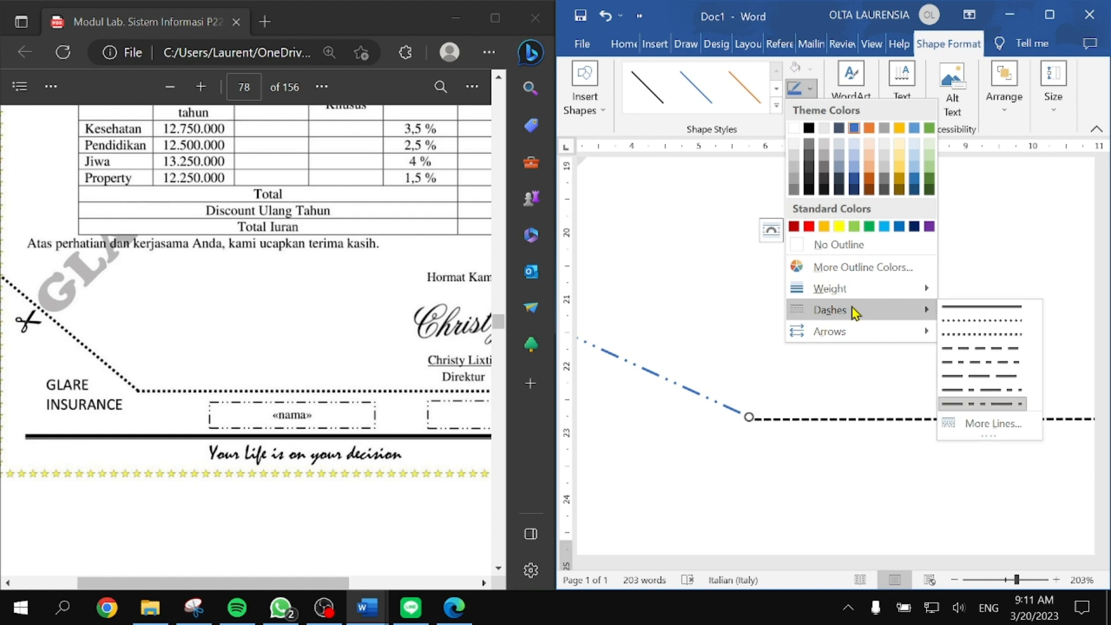
{"action": "left_click", "coordinate": [987, 337]}
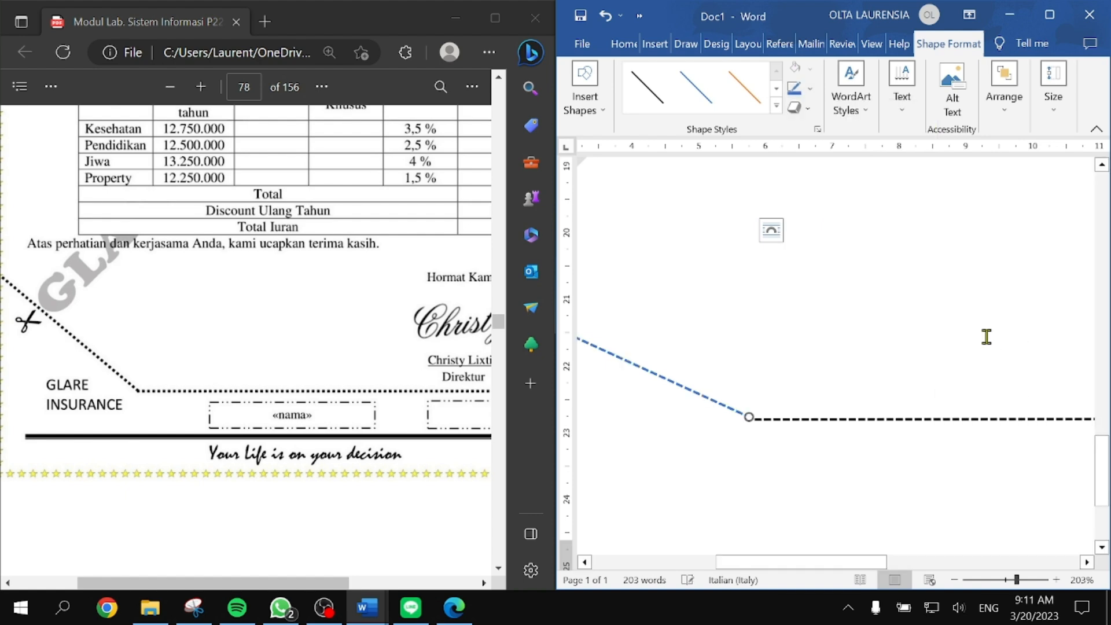
{"action": "left_click", "coordinate": [640, 101]}
{"action": "left_click", "coordinate": [774, 442]}
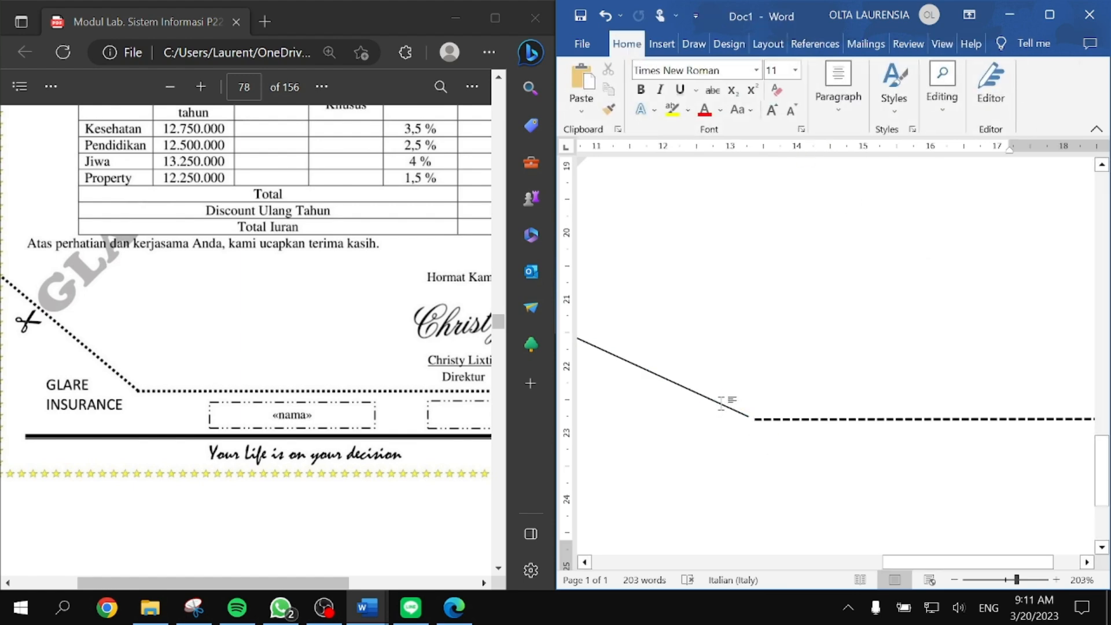
{"action": "scroll", "coordinate": [717, 403], "scroll_direction": "left", "scroll_amount": 5}
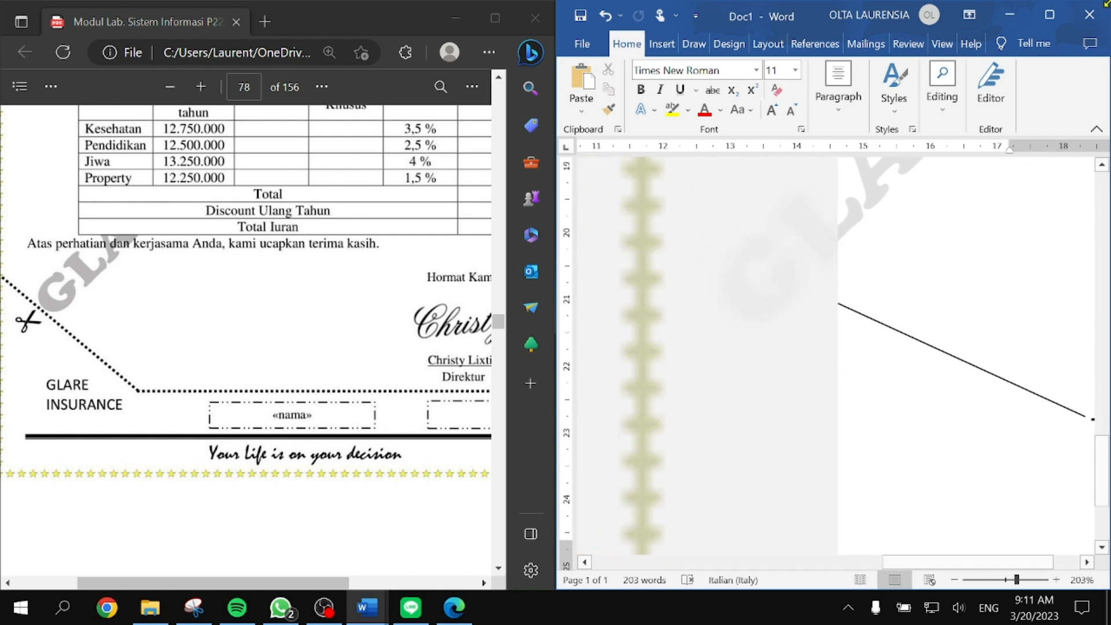
Step: Give the diagonal line a dashed outline at 1 pt weight
{"action": "left_click", "coordinate": [1049, 15]}
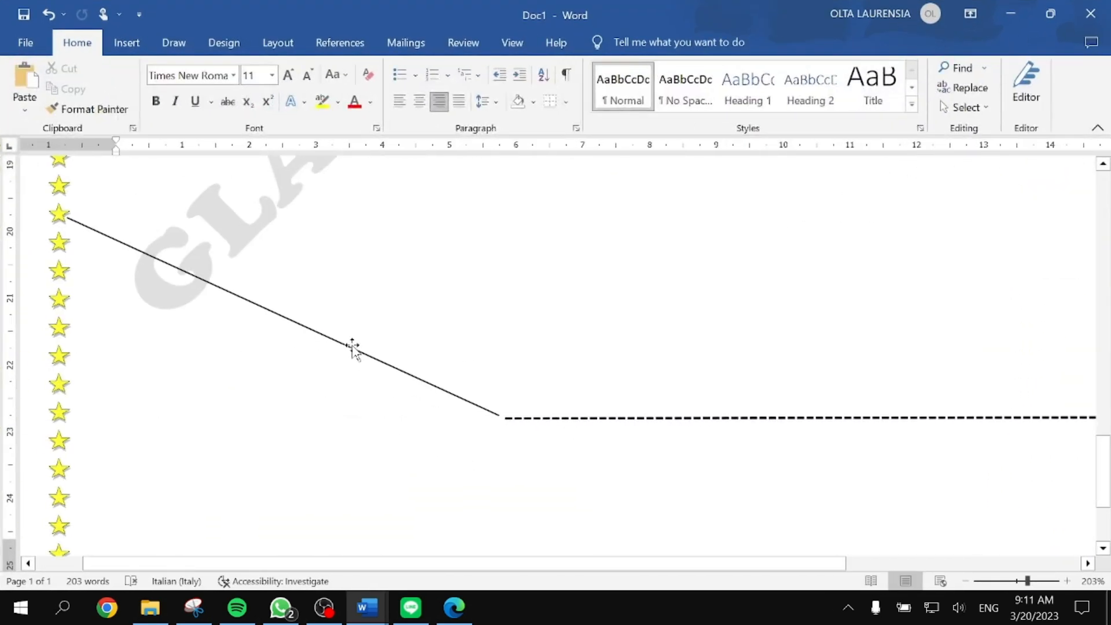
{"action": "left_click", "coordinate": [352, 346]}
{"action": "left_click", "coordinate": [623, 42]}
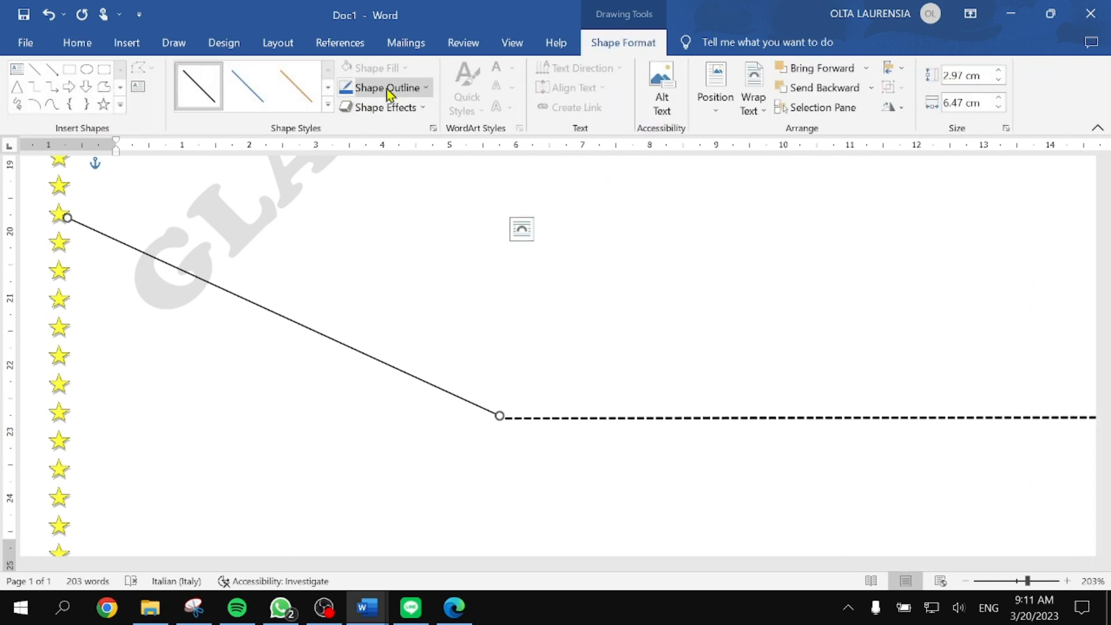
{"action": "left_click", "coordinate": [382, 94]}
{"action": "mouse_move", "coordinate": [422, 312]}
{"action": "left_click", "coordinate": [555, 347]}
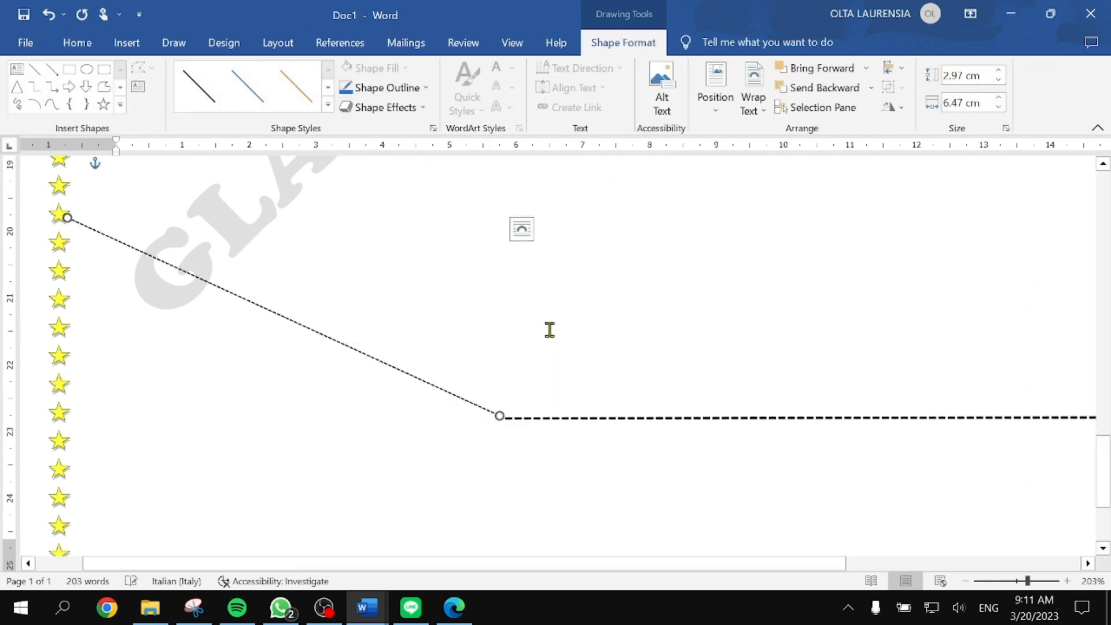
{"action": "left_click", "coordinate": [390, 89]}
{"action": "mouse_move", "coordinate": [436, 290]}
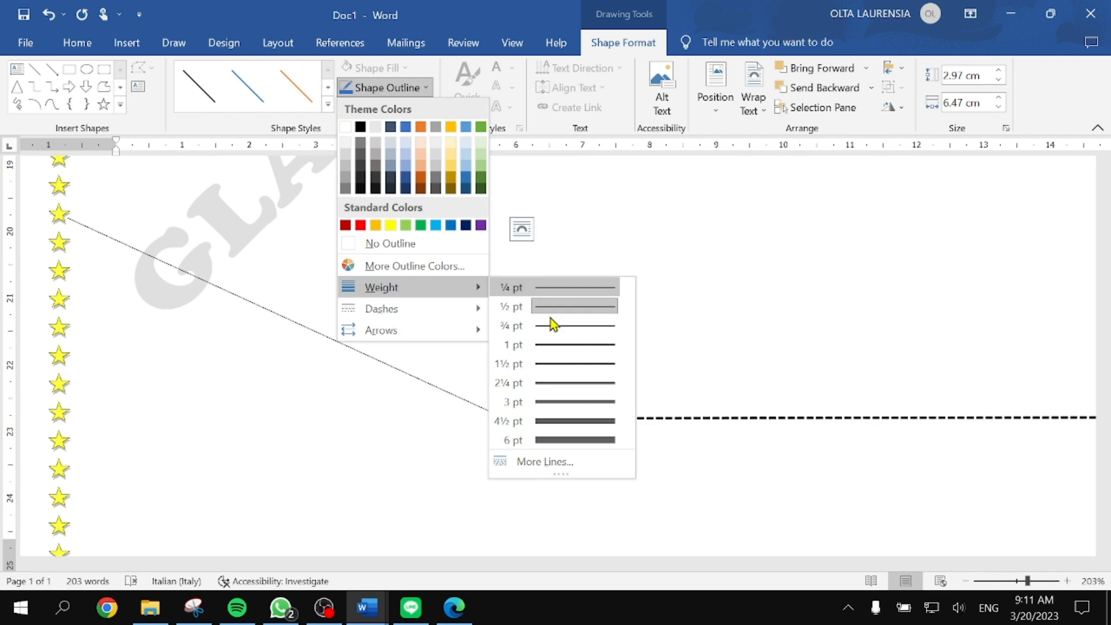
{"action": "left_click", "coordinate": [553, 343]}
Step: Inspect the dashed diagonal line and compare it against the reference PDF
{"action": "scroll", "coordinate": [670, 367], "scroll_direction": "down", "scroll_amount": 3}
{"action": "left_click", "coordinate": [691, 356]}
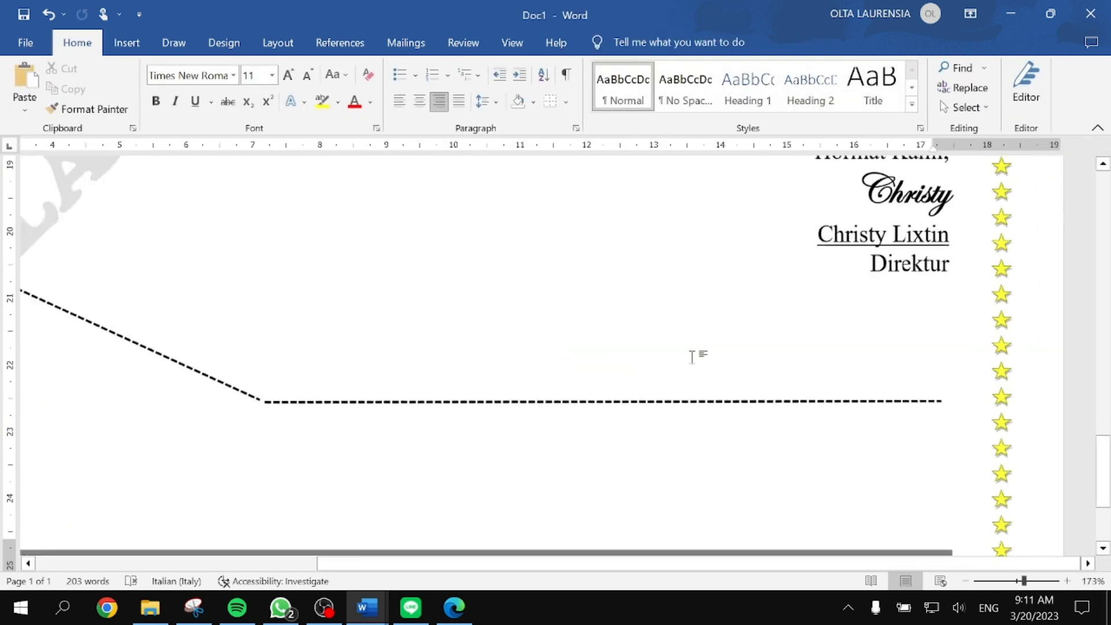
{"action": "scroll", "coordinate": [692, 357], "scroll_direction": "down", "scroll_amount": 2}
{"action": "left_click", "coordinate": [339, 351]}
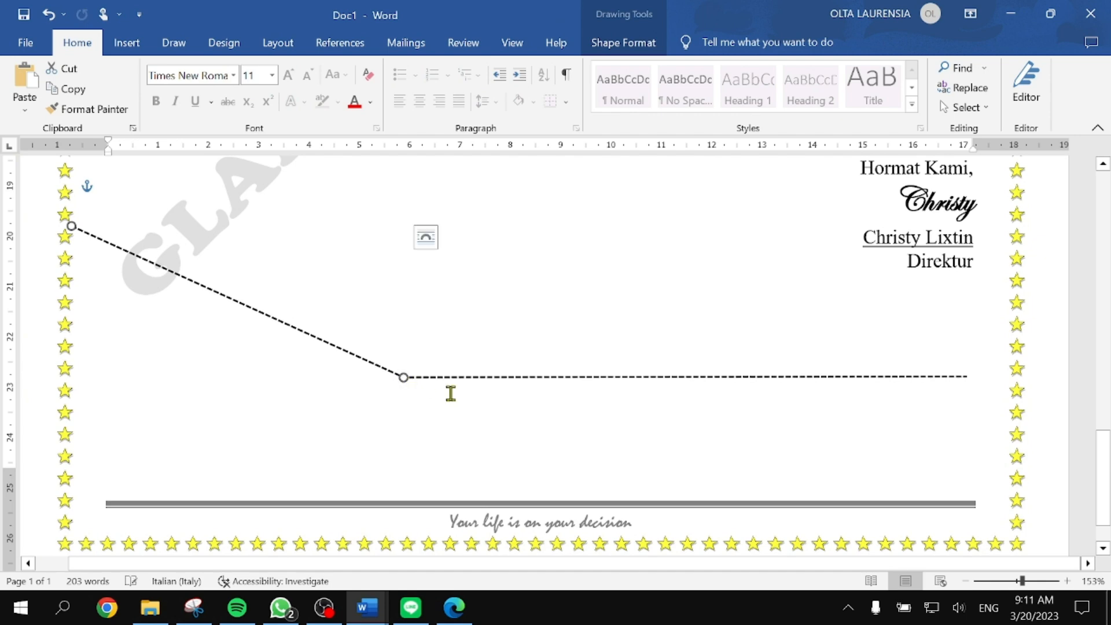
{"action": "left_click", "coordinate": [593, 415]}
{"action": "scroll", "coordinate": [593, 415], "scroll_direction": "down", "scroll_amount": 3}
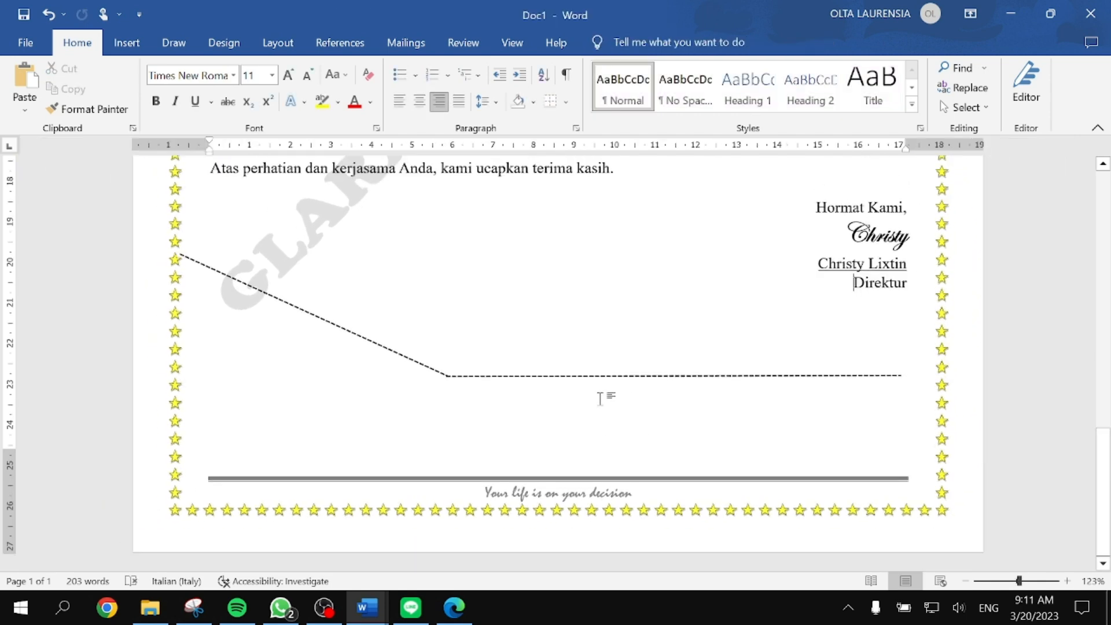
{"action": "key", "text": "super+Right"}
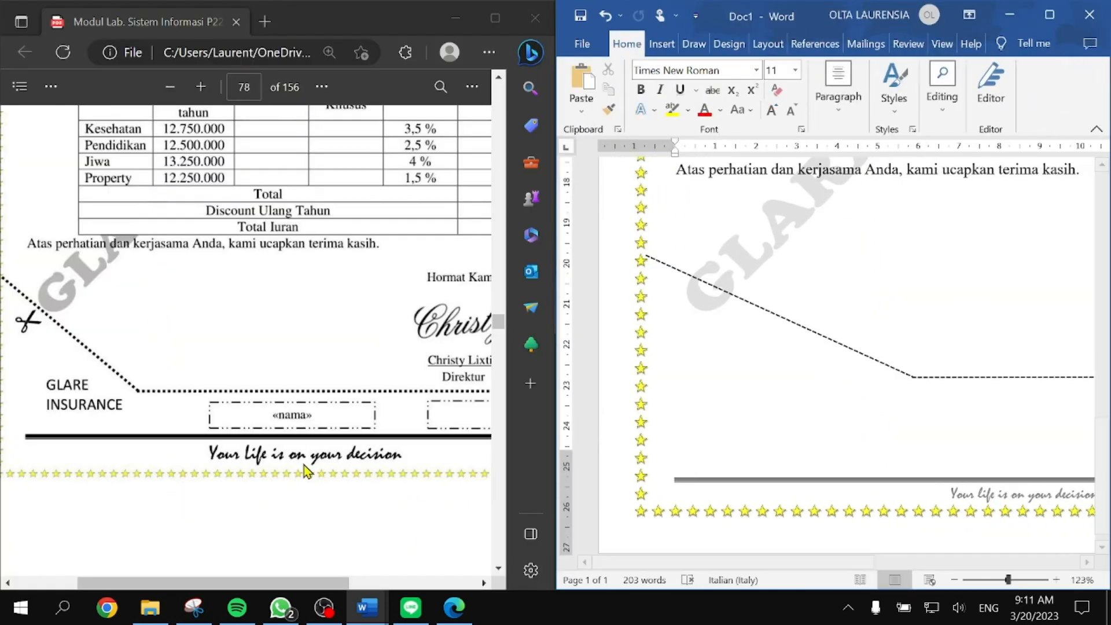
{"action": "left_click_drag", "start_coordinate": [297, 581], "coordinate": [252, 582]}
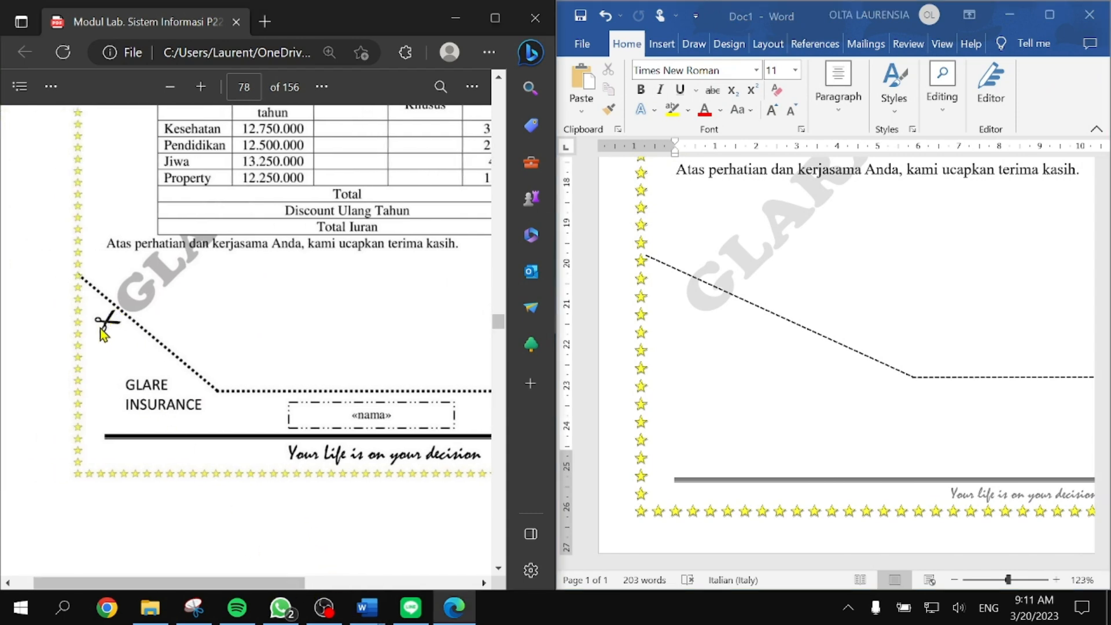
{"action": "left_click", "coordinate": [1049, 15]}
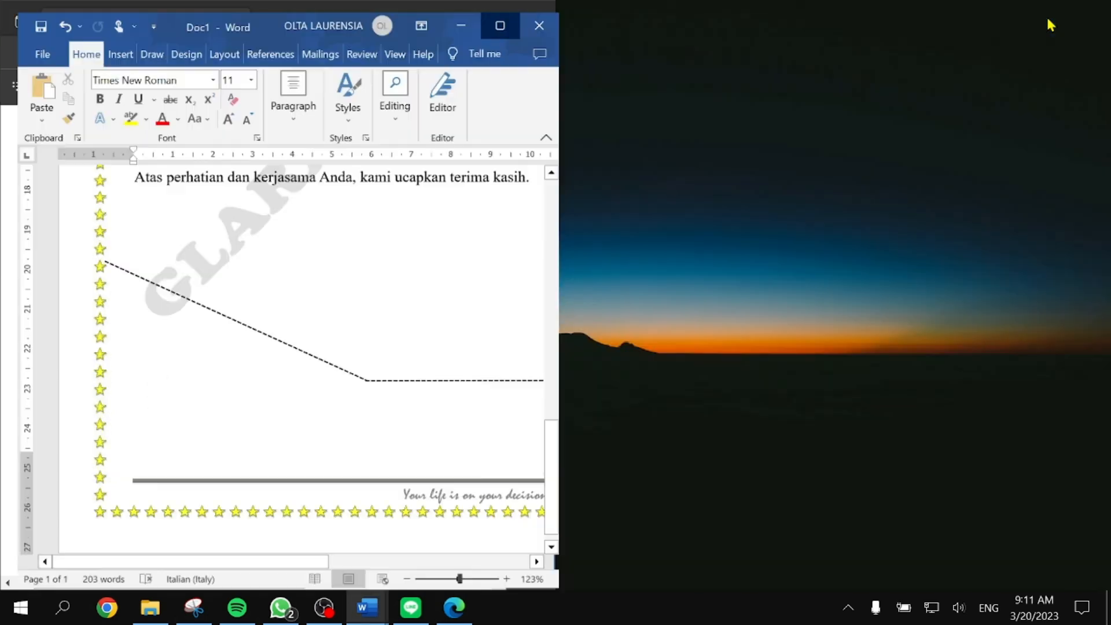
Step: Insert an empty simple text box containing the Wingdings scissors symbol
{"action": "left_click", "coordinate": [126, 42]}
{"action": "left_click", "coordinate": [884, 98]}
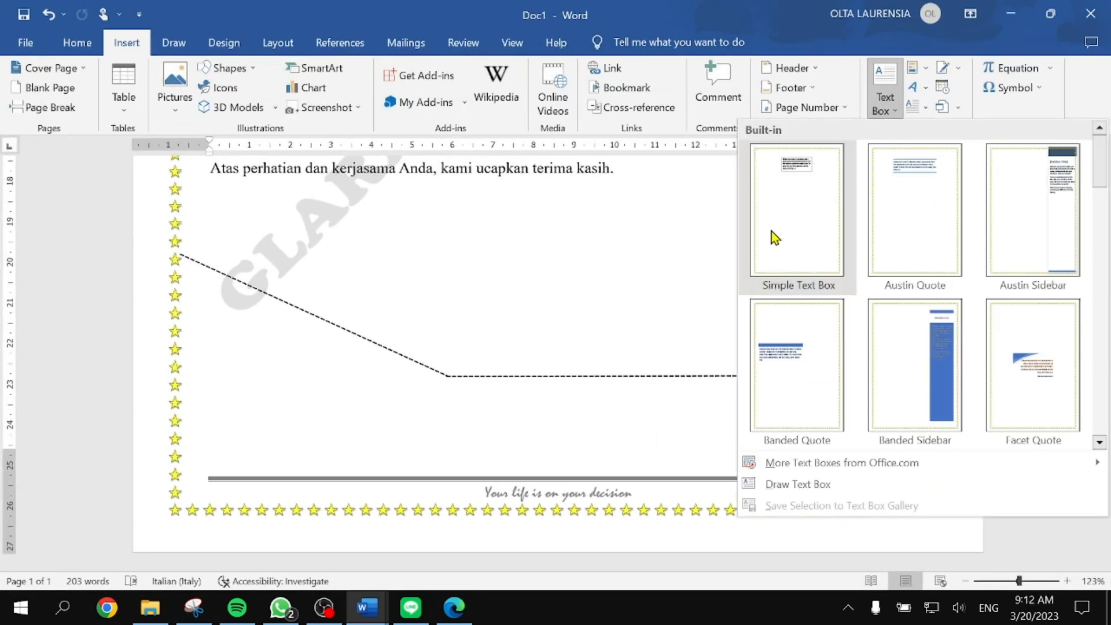
{"action": "left_click", "coordinate": [771, 236]}
{"action": "key", "text": "Delete"}
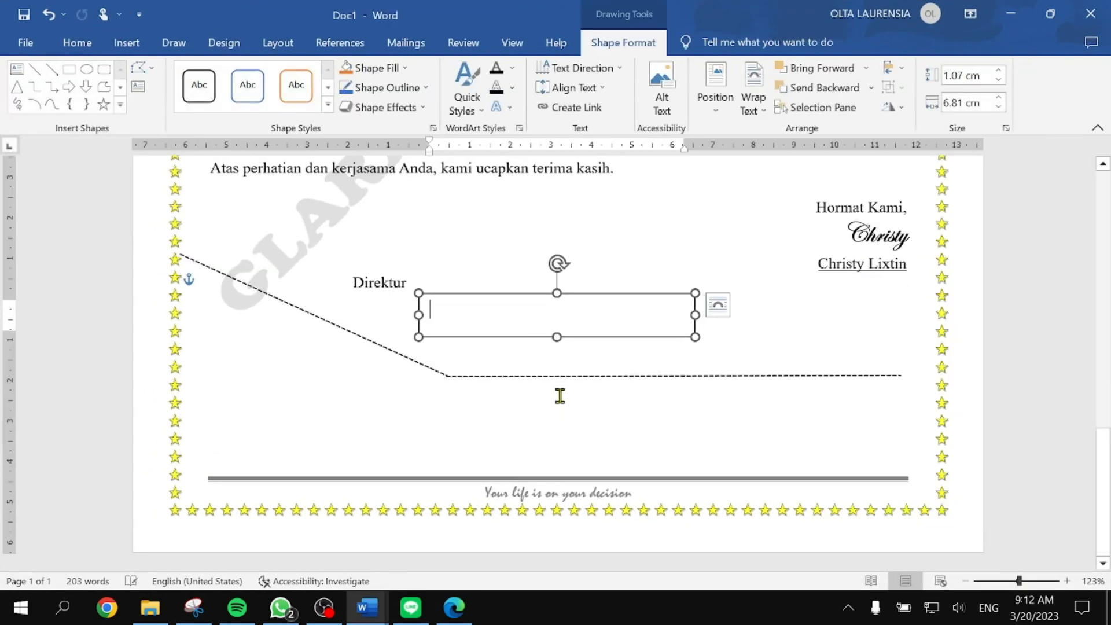
{"action": "left_click", "coordinate": [126, 49]}
{"action": "left_click", "coordinate": [1012, 87]}
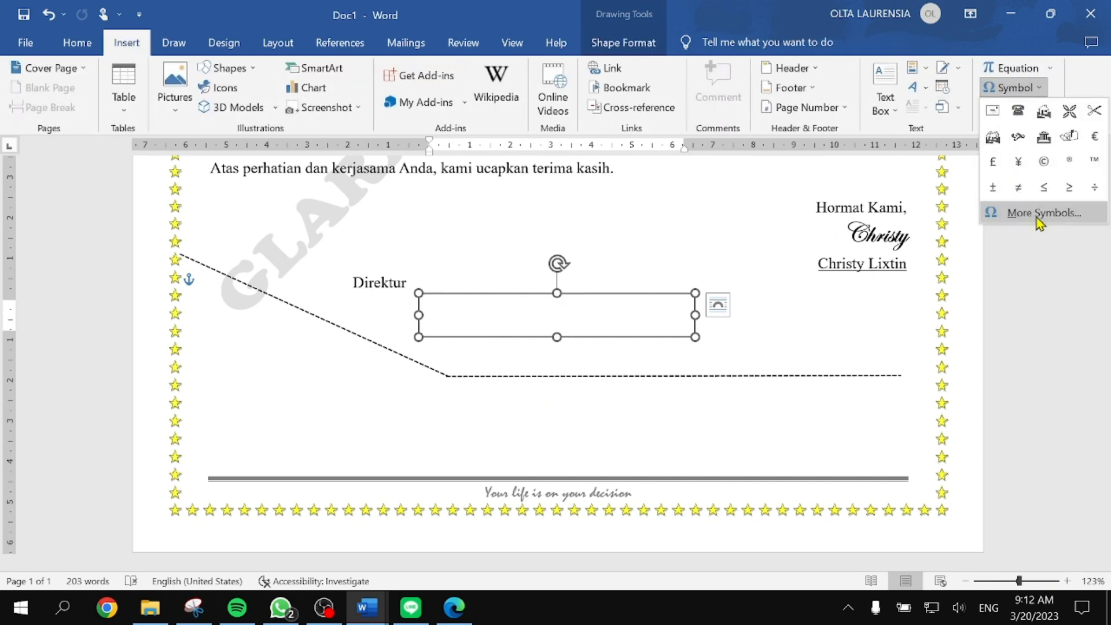
{"action": "left_click", "coordinate": [1082, 215]}
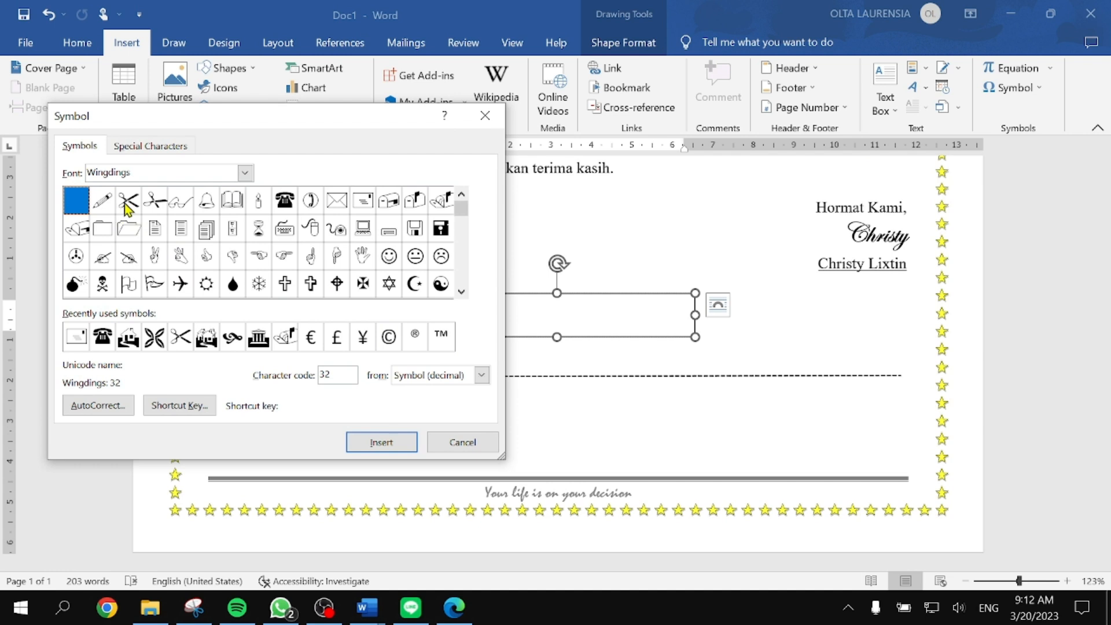
{"action": "left_click", "coordinate": [156, 208]}
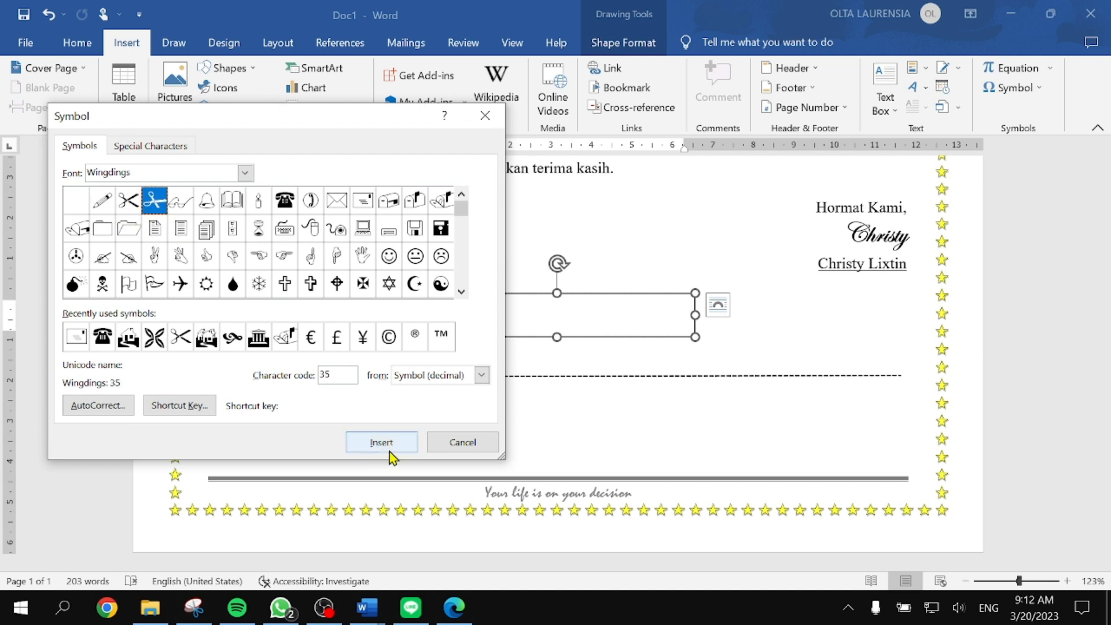
{"action": "left_click", "coordinate": [375, 442]}
{"action": "left_click", "coordinate": [475, 450]}
Step: Shrink the scissors box, remove its outline, and place it beside the diagonal line near the border
{"action": "left_click_drag", "start_coordinate": [692, 334], "coordinate": [449, 322]}
{"action": "left_click", "coordinate": [493, 342]}
{"action": "scroll", "coordinate": [494, 342], "scroll_direction": "up", "scroll_amount": 12}
{"action": "scroll", "coordinate": [508, 348], "scroll_direction": "up", "scroll_amount": 4}
{"action": "left_click", "coordinate": [425, 320]}
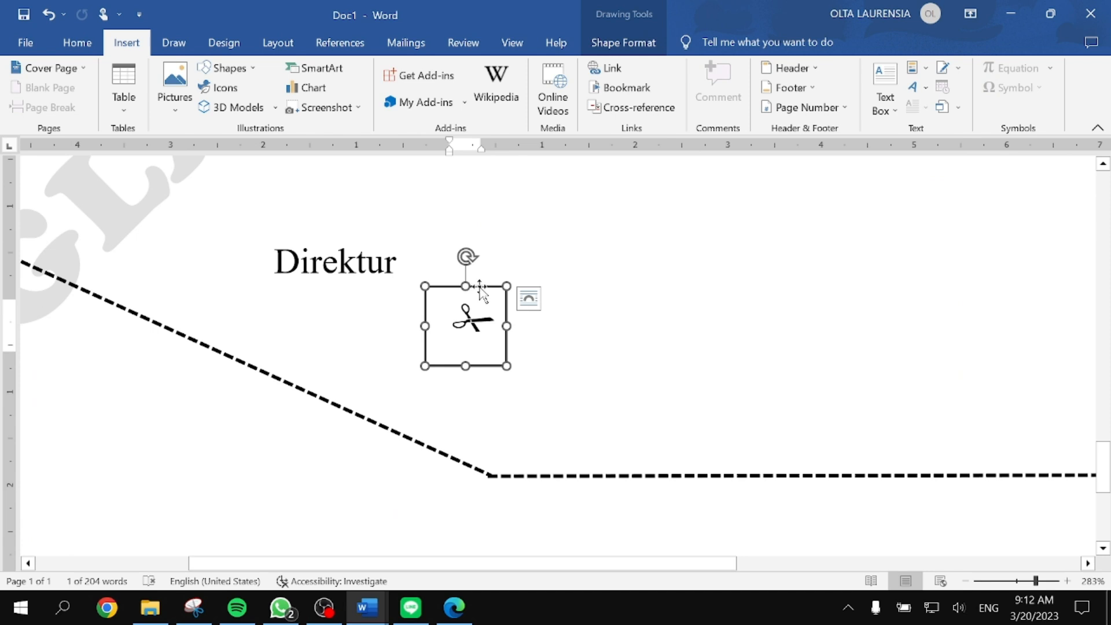
{"action": "left_click", "coordinate": [623, 42]}
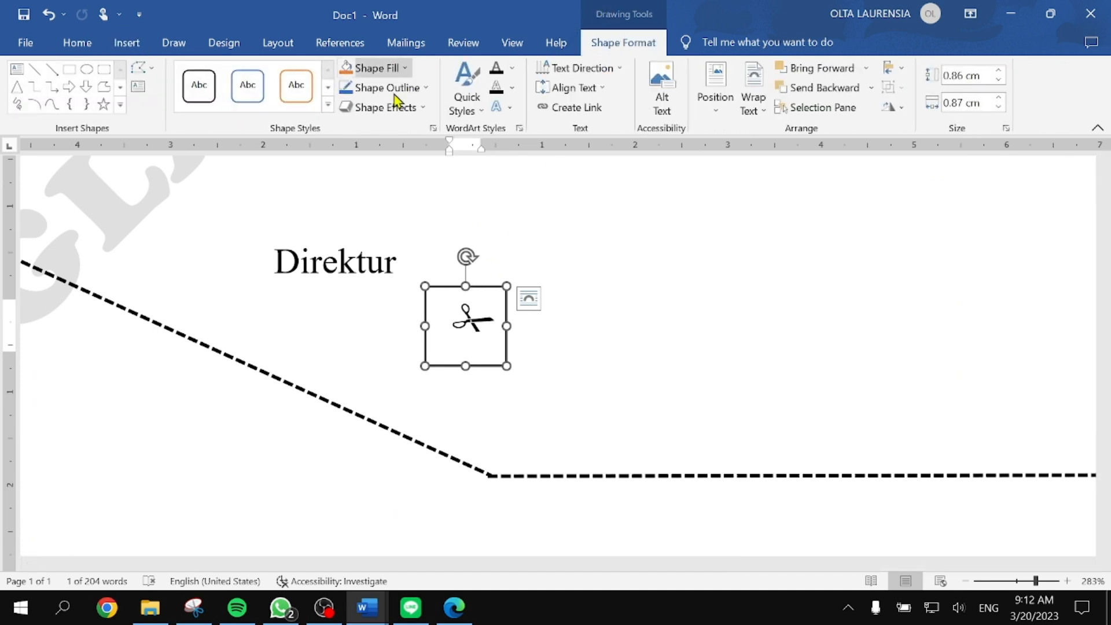
{"action": "left_click", "coordinate": [423, 87]}
{"action": "left_click", "coordinate": [399, 243]}
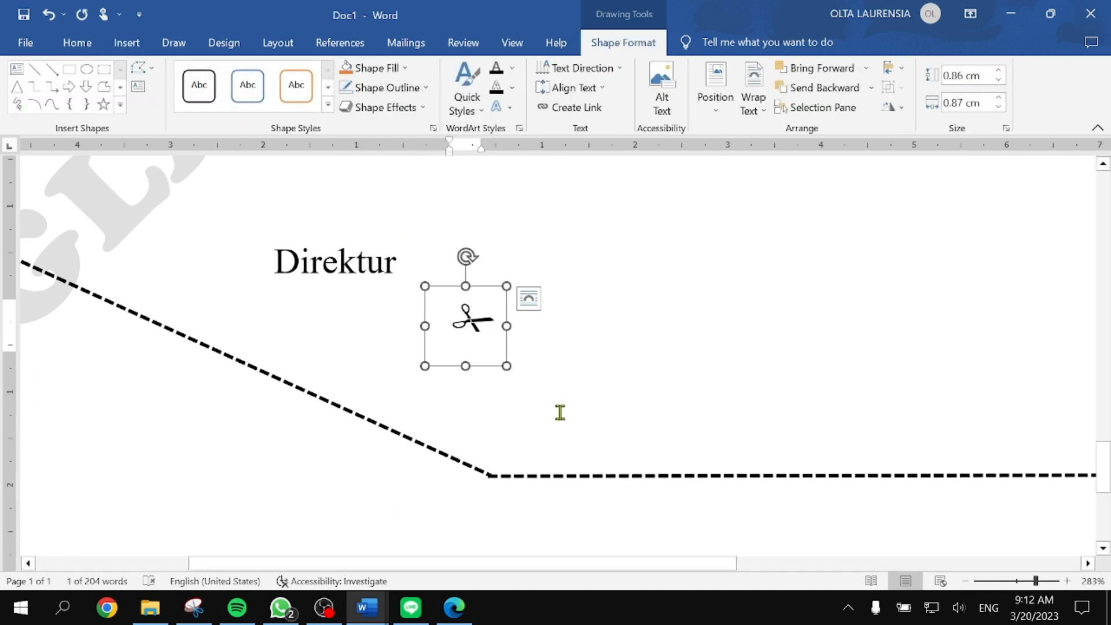
{"action": "scroll", "coordinate": [560, 412], "scroll_direction": "left", "scroll_amount": 5}
{"action": "left_click_drag", "start_coordinate": [693, 285], "coordinate": [148, 345]}
{"action": "left_click", "coordinate": [167, 392]}
{"action": "scroll", "coordinate": [315, 441], "scroll_direction": "left", "scroll_amount": 10}
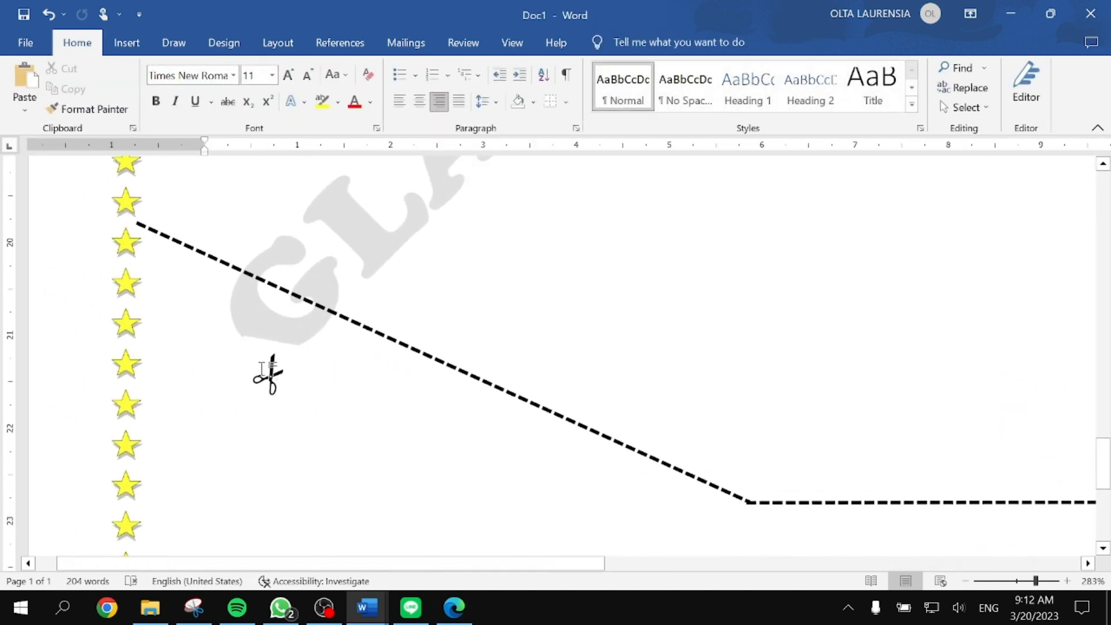
Step: Select the scissors box, undoing an accidental resize
{"action": "left_click", "coordinate": [269, 373]}
{"action": "left_click", "coordinate": [295, 387]}
{"action": "left_click", "coordinate": [374, 417]}
{"action": "left_click", "coordinate": [280, 377]}
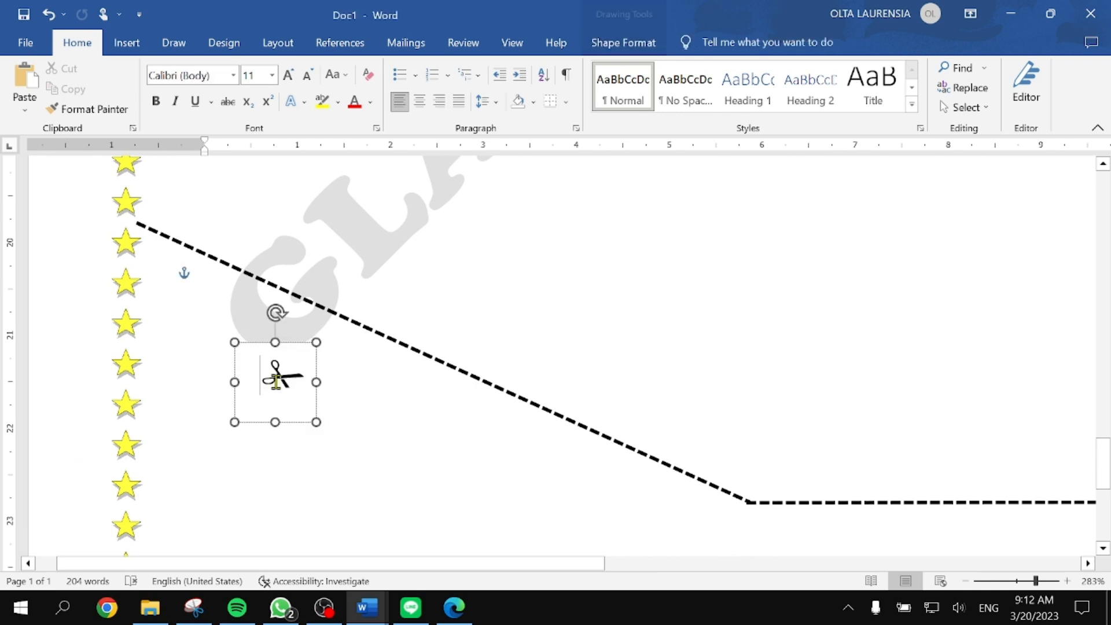
{"action": "left_click_drag", "start_coordinate": [237, 344], "coordinate": [199, 318]}
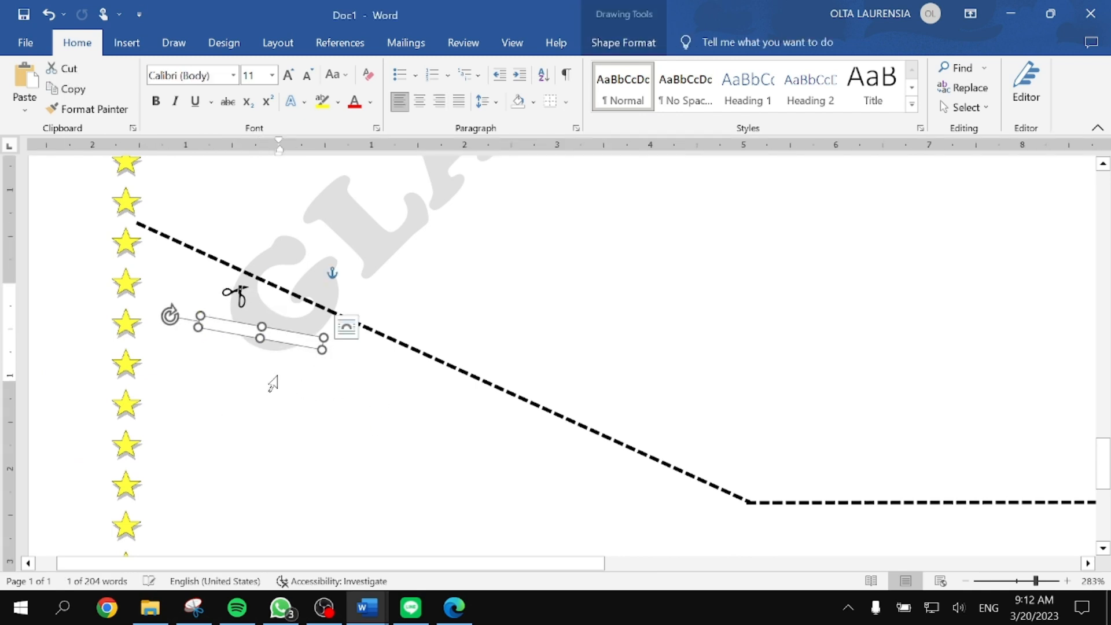
{"action": "key", "text": "ctrl+z"}
{"action": "left_click", "coordinate": [292, 386]}
{"action": "left_click", "coordinate": [396, 434]}
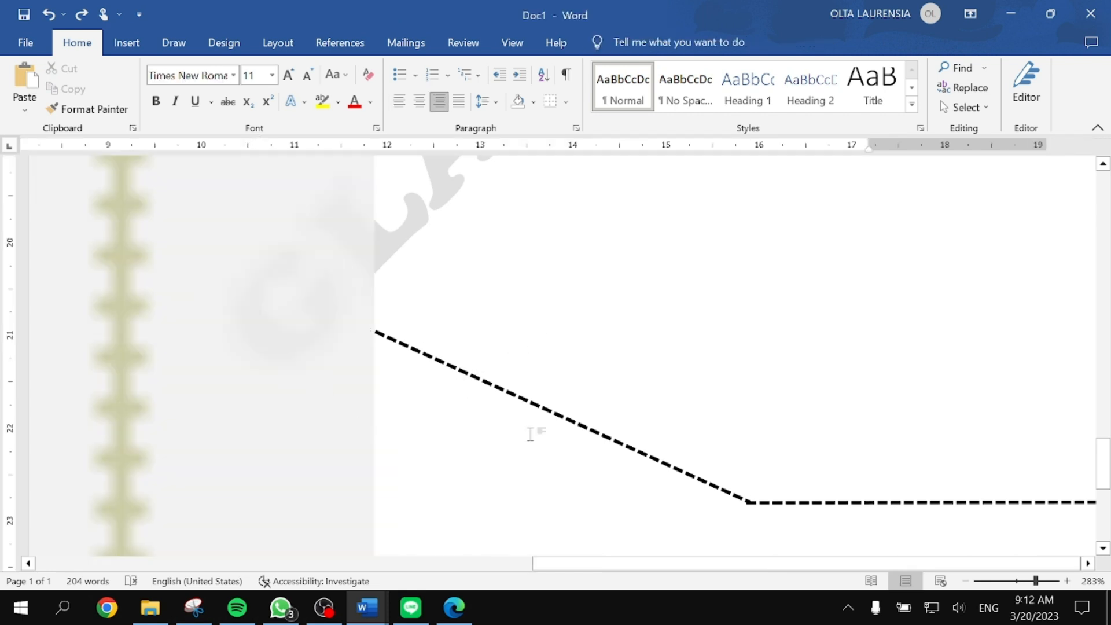
{"action": "scroll", "coordinate": [521, 427], "scroll_direction": "left", "scroll_amount": 3}
{"action": "scroll", "coordinate": [557, 398], "scroll_direction": "left", "scroll_amount": 5}
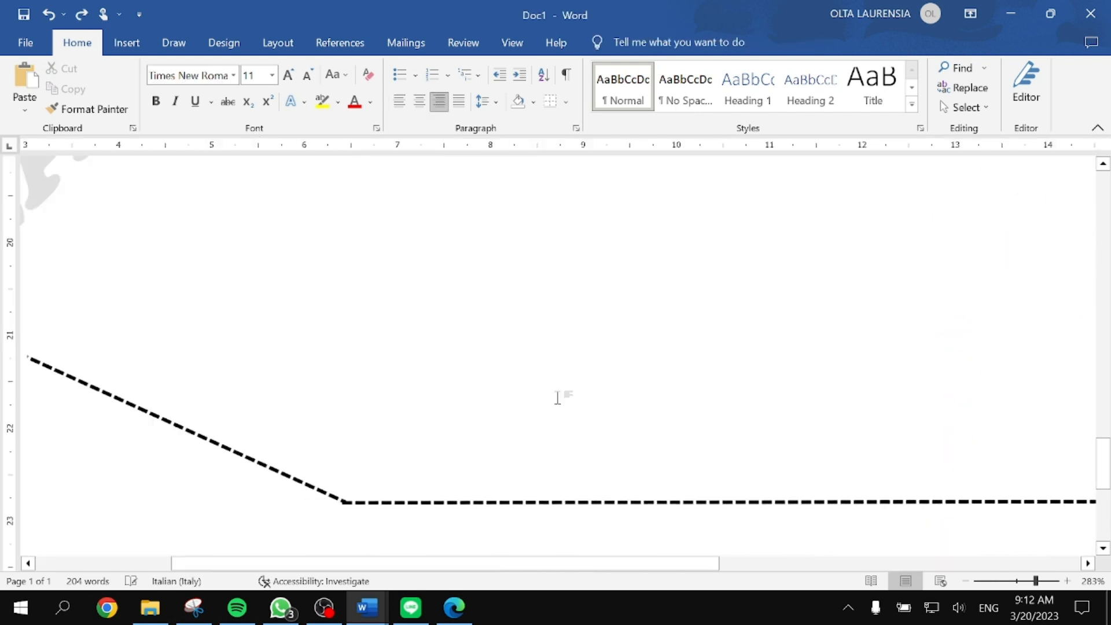
{"action": "scroll", "coordinate": [557, 398], "scroll_direction": "left", "scroll_amount": 5}
Step: Nudge the scissors box up and to the left
{"action": "left_click", "coordinate": [323, 355]}
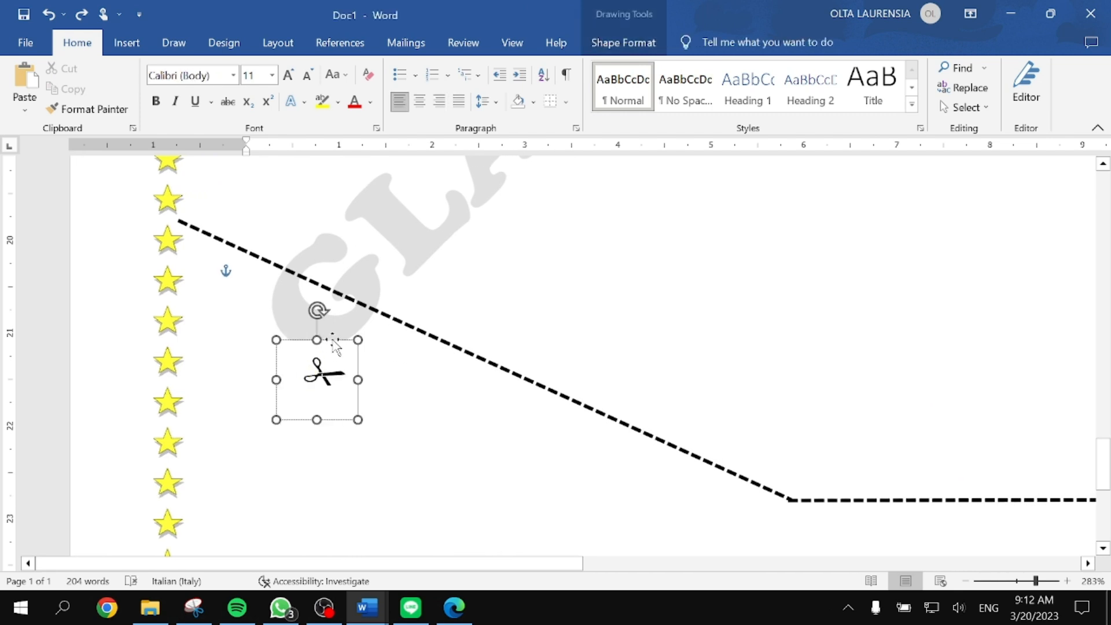
{"action": "left_click_drag", "start_coordinate": [334, 345], "coordinate": [313, 292]}
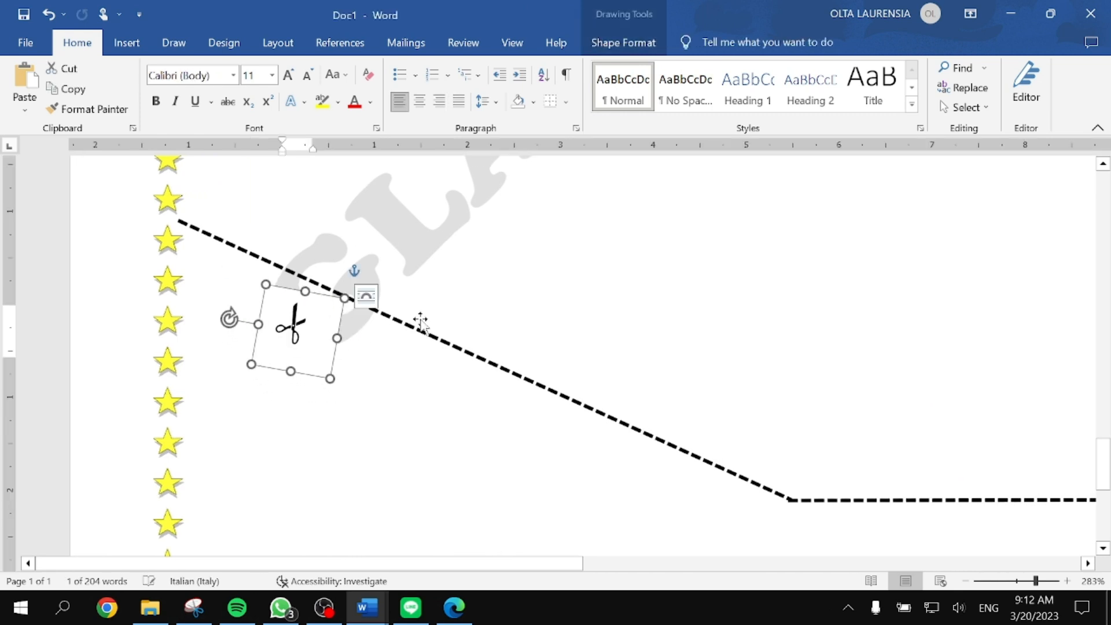
{"action": "left_click", "coordinate": [634, 413]}
{"action": "scroll", "coordinate": [630, 418], "scroll_direction": "down", "scroll_amount": 7}
{"action": "scroll", "coordinate": [615, 408], "scroll_direction": "left", "scroll_amount": 5}
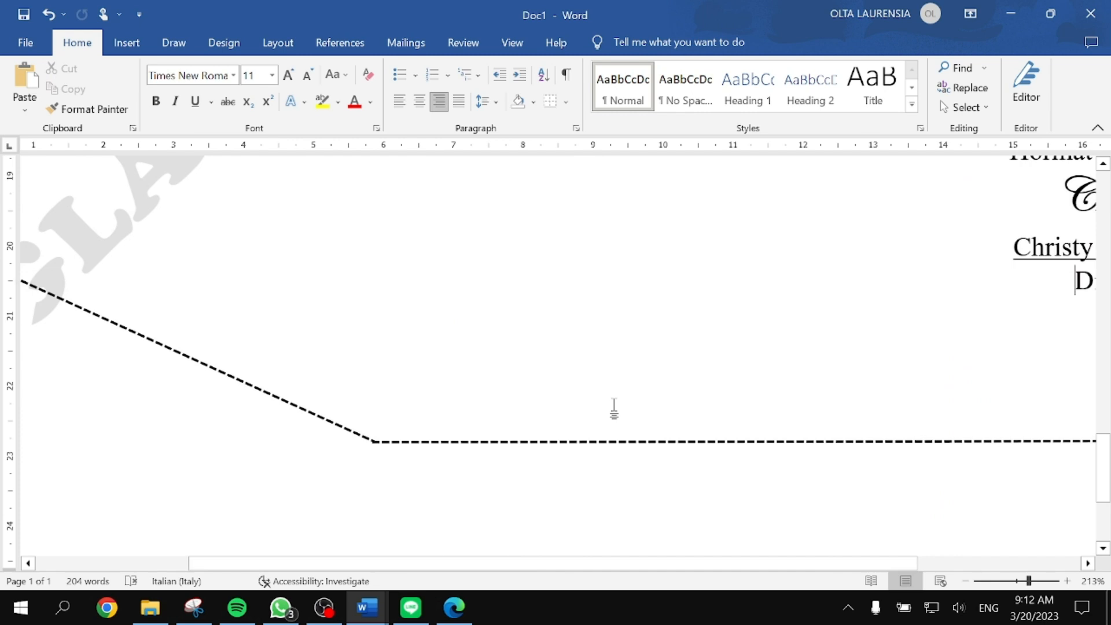
{"action": "scroll", "coordinate": [608, 399], "scroll_direction": "down", "scroll_amount": 6}
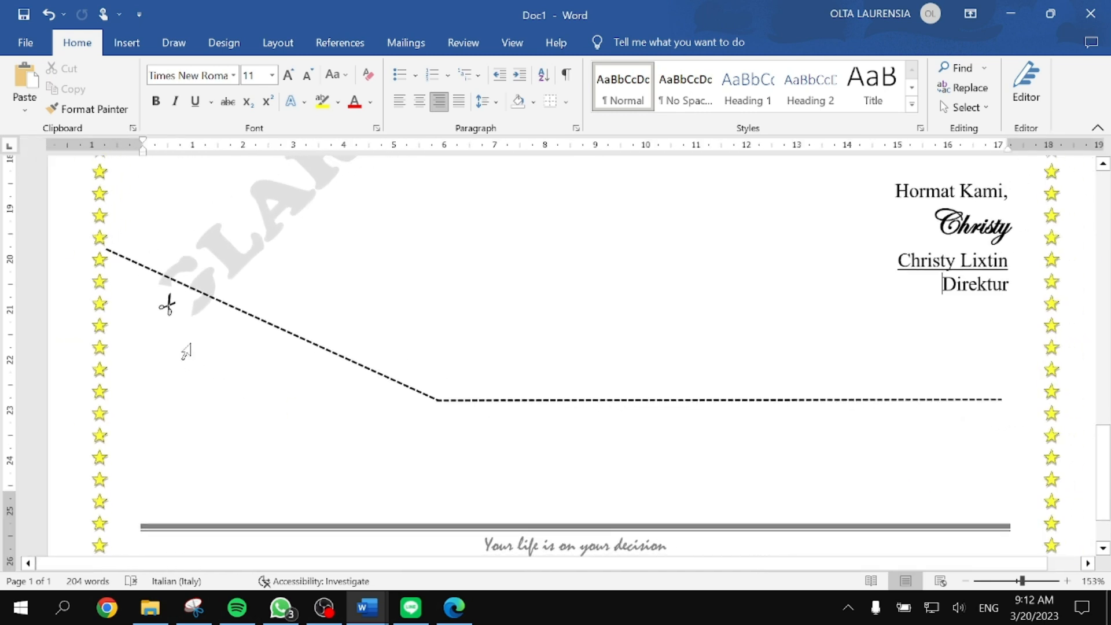
Step: Set the scissors box's shape fill to No Fill
{"action": "left_click", "coordinate": [177, 301]}
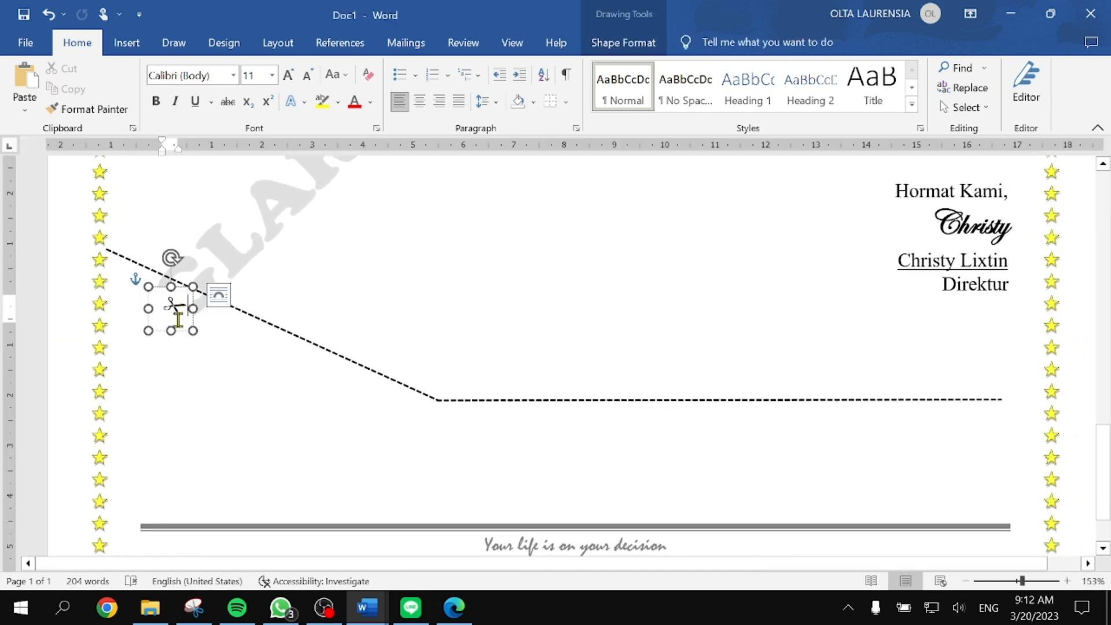
{"action": "scroll", "coordinate": [178, 318], "scroll_direction": "up", "scroll_amount": 8}
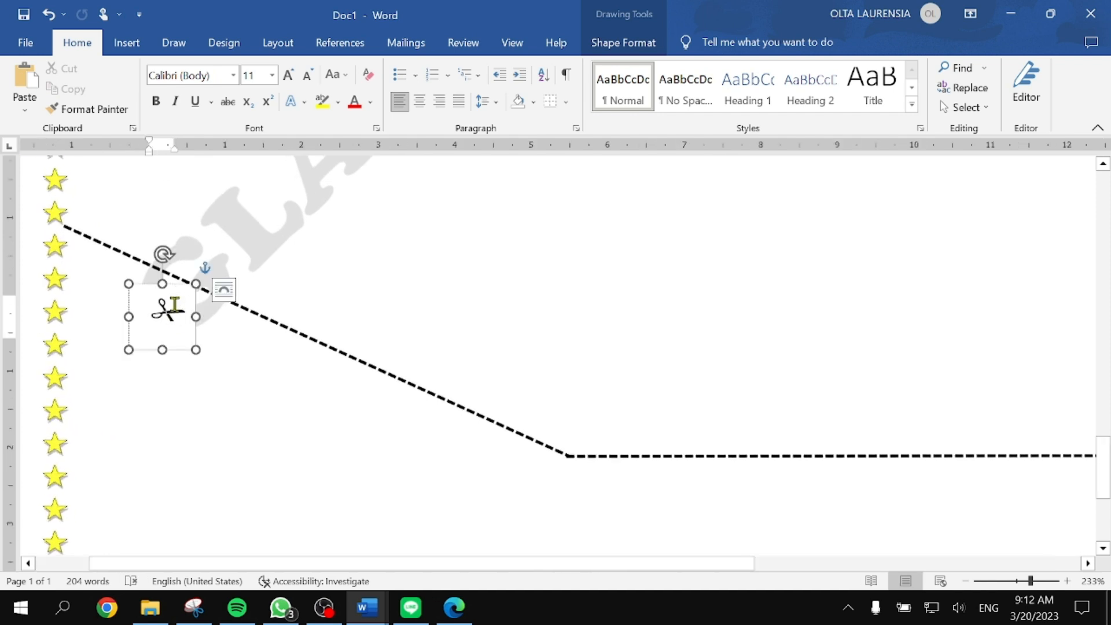
{"action": "left_click", "coordinate": [623, 42]}
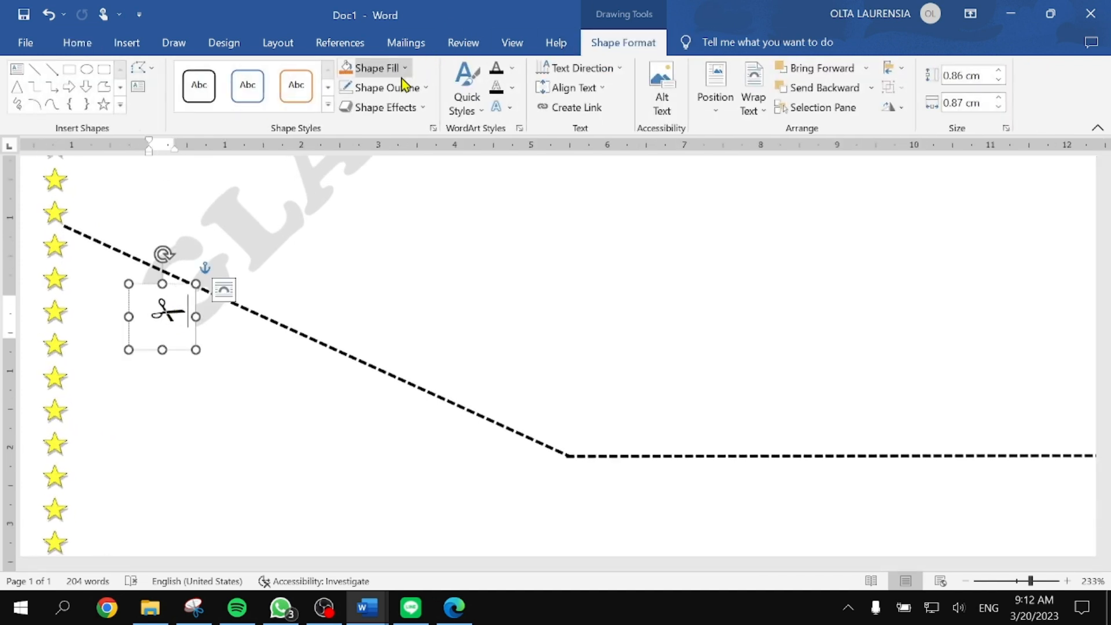
{"action": "left_click", "coordinate": [404, 68]}
{"action": "left_click", "coordinate": [377, 228]}
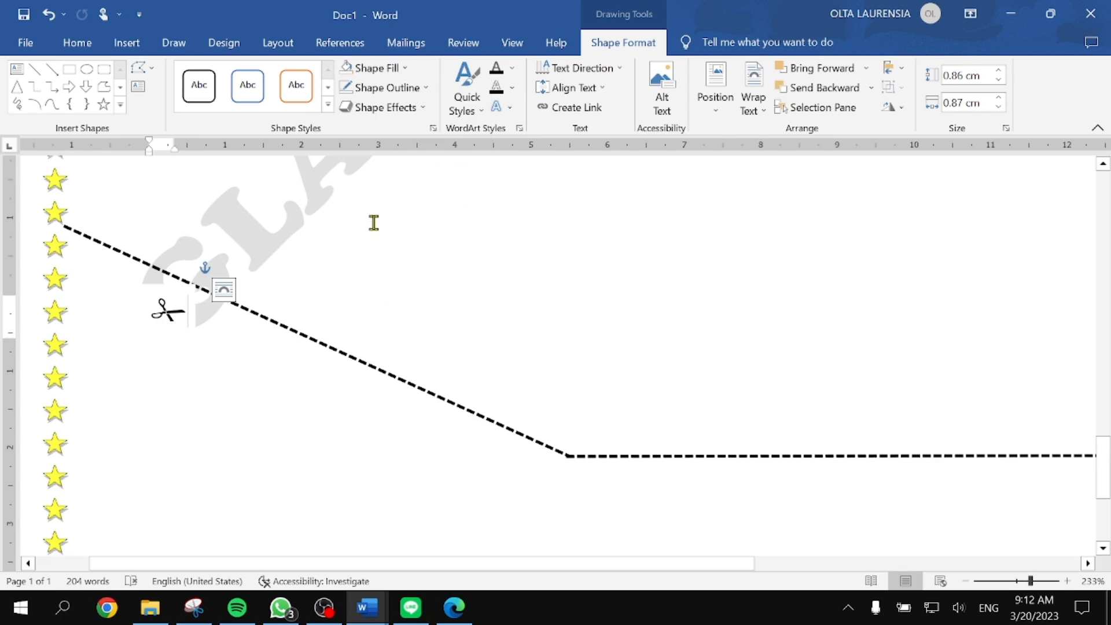
{"action": "left_click", "coordinate": [216, 363]}
{"action": "scroll", "coordinate": [453, 393], "scroll_direction": "left", "scroll_amount": 10}
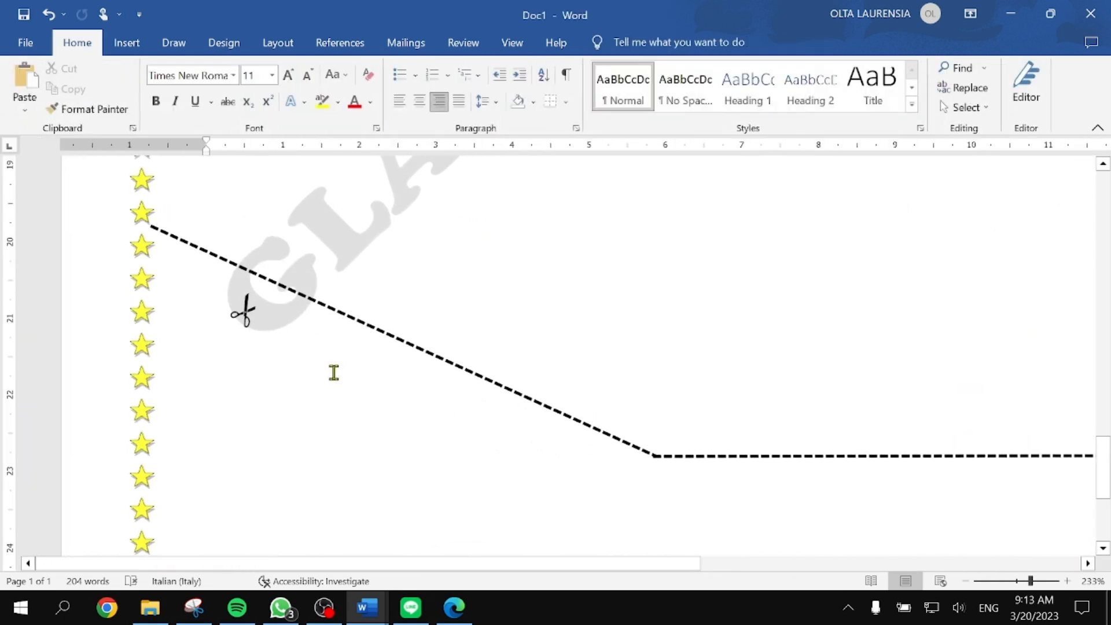
Step: Add a simple text box reading 'GLARE INSURANCE', narrowed so it wraps onto two lines
{"action": "left_click", "coordinate": [125, 42]}
{"action": "left_click", "coordinate": [884, 98]}
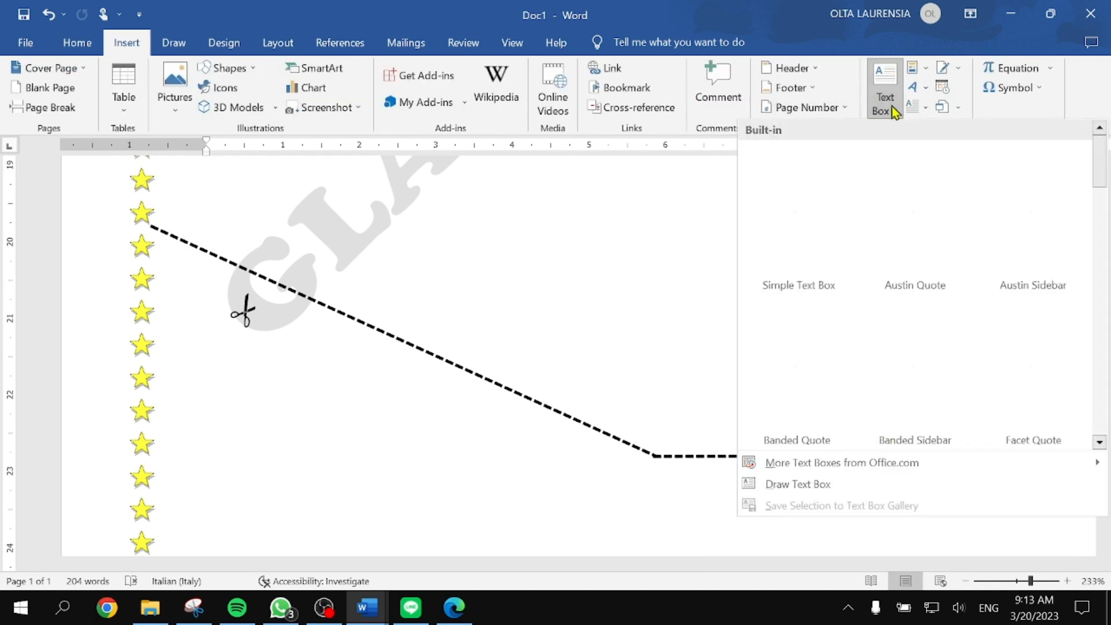
{"action": "left_click", "coordinate": [816, 222]}
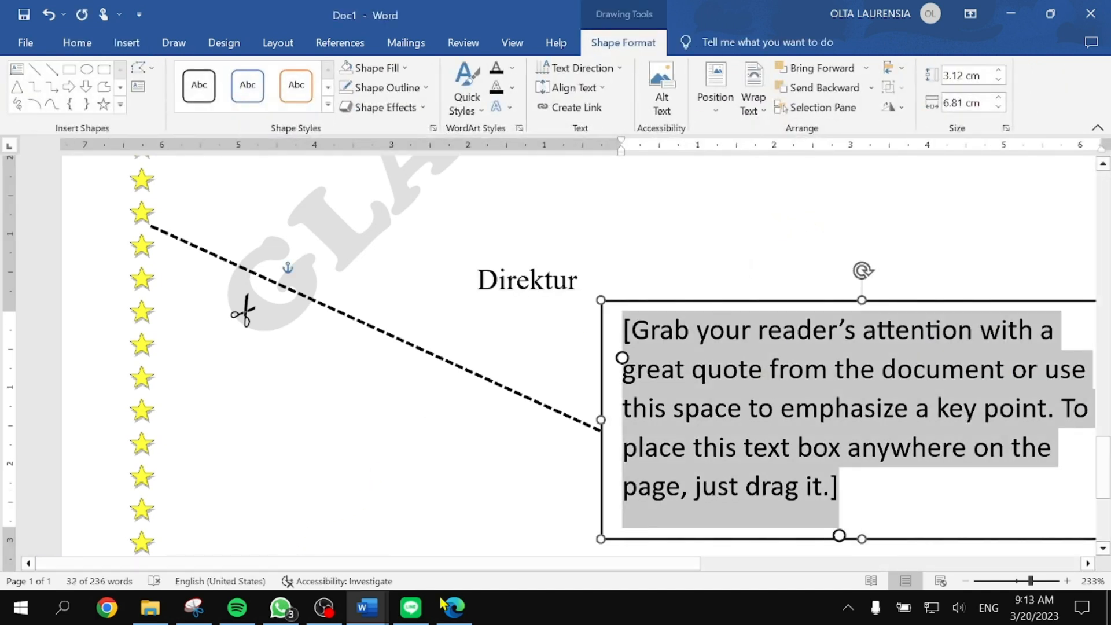
{"action": "left_click", "coordinate": [454, 610]}
{"action": "key", "text": "alt+Tab"}
{"action": "type", "text": "GL"}
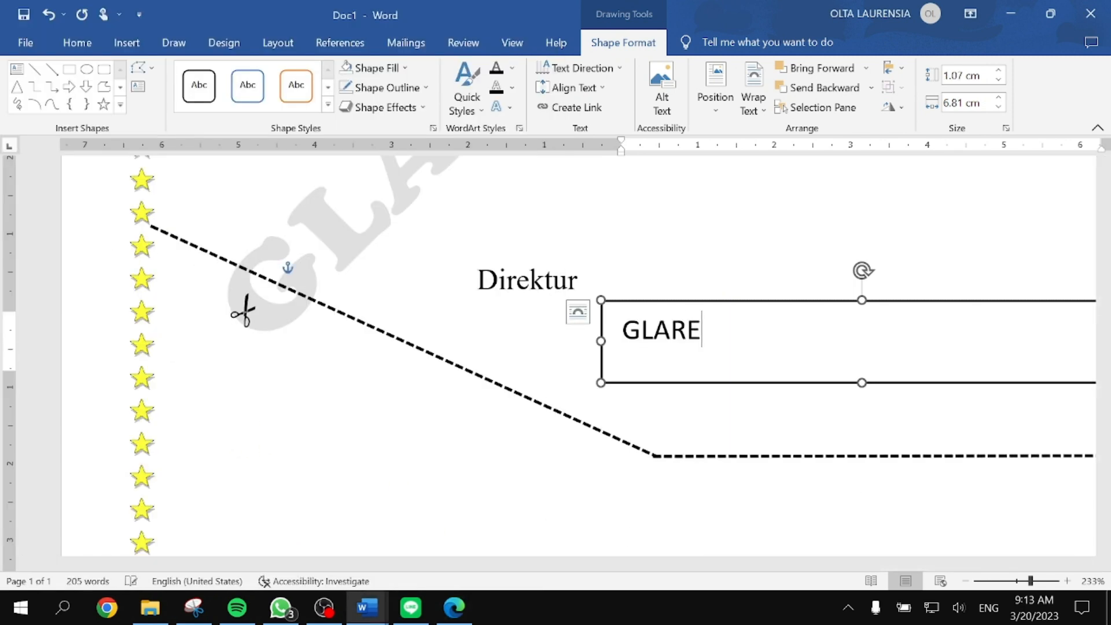
{"action": "type", "text": "ARE INSURANCE"}
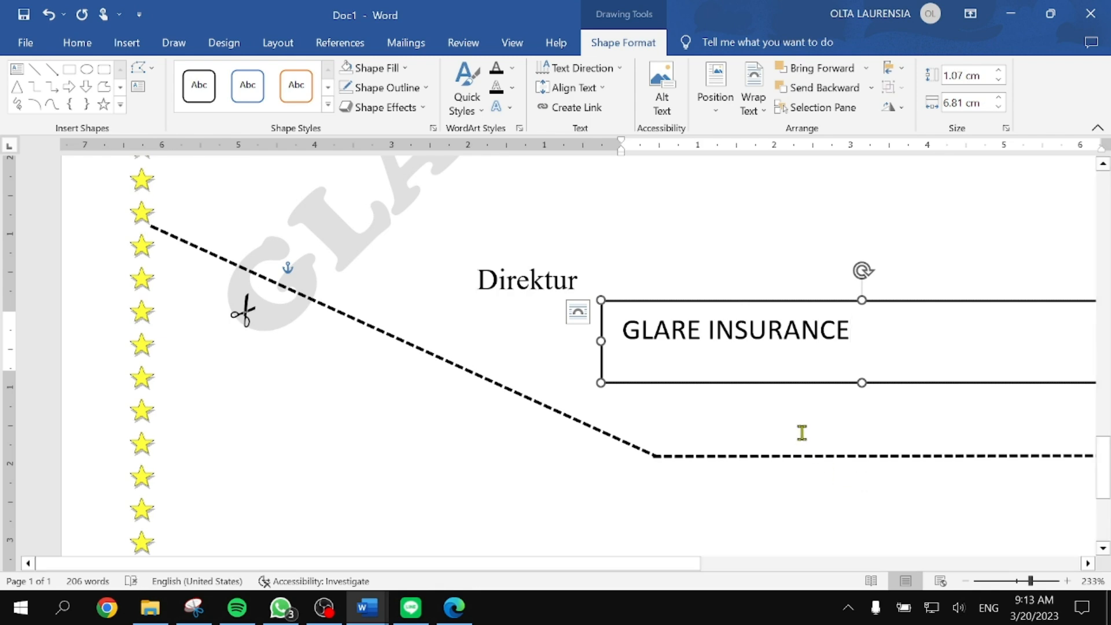
{"action": "scroll", "coordinate": [802, 435], "scroll_direction": "down", "scroll_amount": 6}
{"action": "left_click_drag", "start_coordinate": [835, 332], "coordinate": [648, 331]}
Step: Remove the GLARE INSURANCE box's border and move it left near the star border
{"action": "key", "text": "alt+Tab"}
{"action": "key", "text": "alt+Tab"}
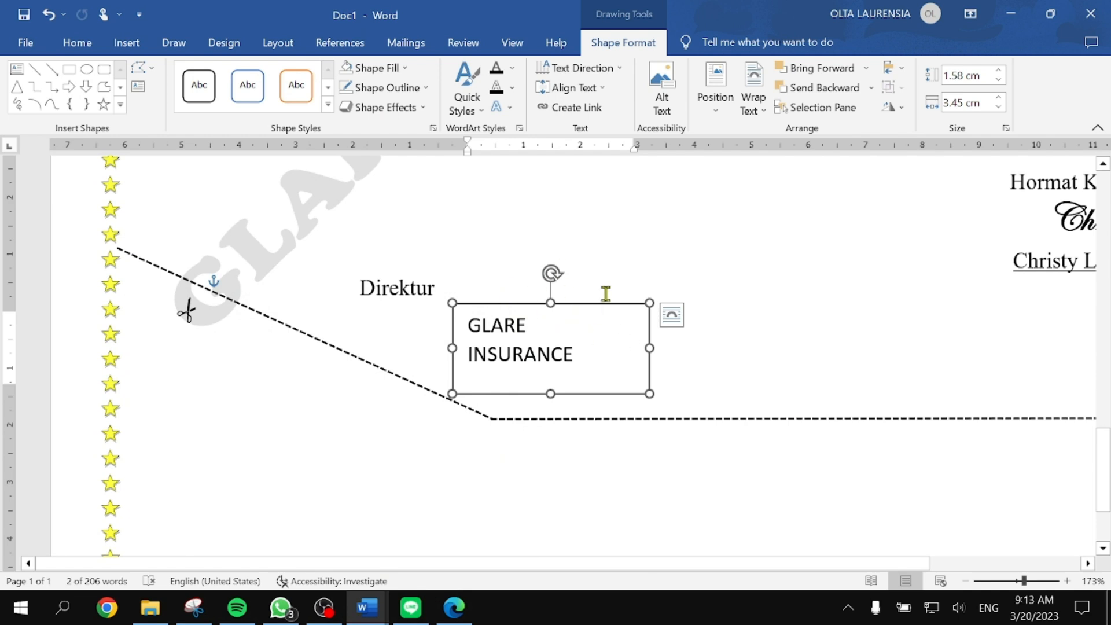
{"action": "left_click", "coordinate": [418, 92]}
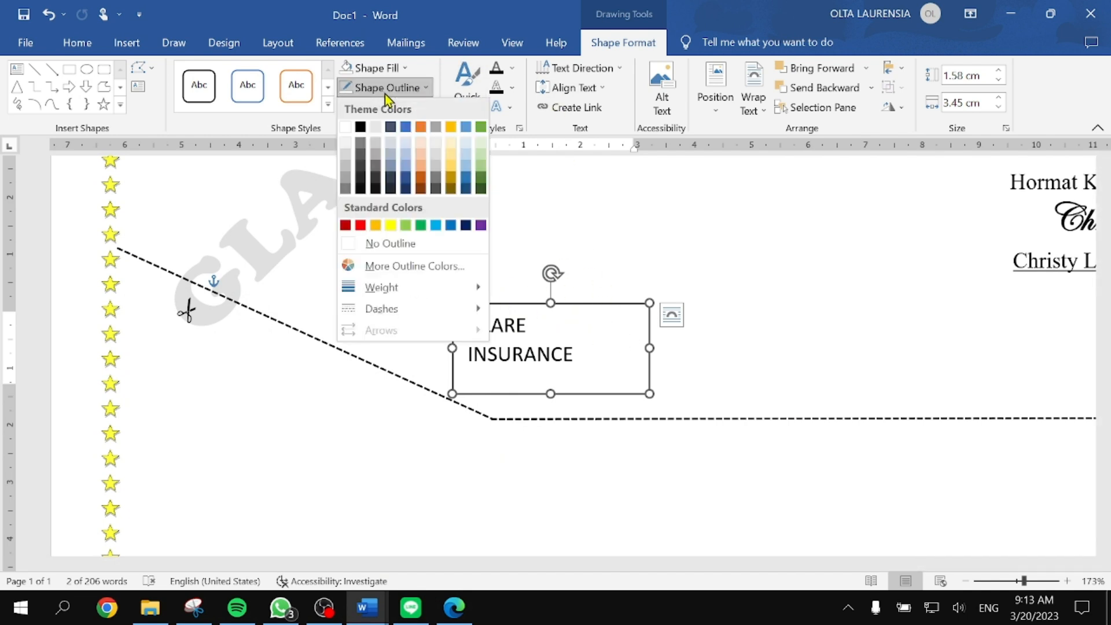
{"action": "left_click", "coordinate": [390, 243]}
{"action": "scroll", "coordinate": [532, 322], "scroll_direction": "down", "scroll_amount": 1}
{"action": "scroll", "coordinate": [532, 323], "scroll_direction": "down", "scroll_amount": 2}
{"action": "left_click_drag", "start_coordinate": [602, 170], "coordinate": [305, 243]}
{"action": "left_click", "coordinate": [568, 356]}
{"action": "scroll", "coordinate": [672, 397], "scroll_direction": "right", "scroll_amount": 4}
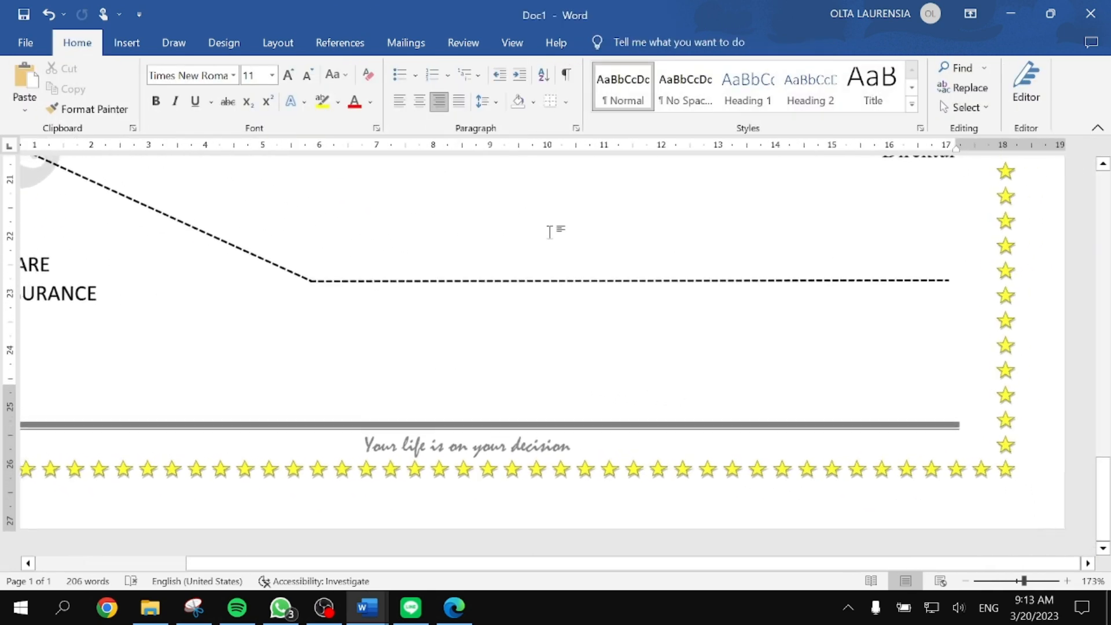
Step: Insert a simple text box reading <<NAMA>> and shrink it to fit its text
{"action": "left_click", "coordinate": [126, 42]}
{"action": "left_click", "coordinate": [885, 92]}
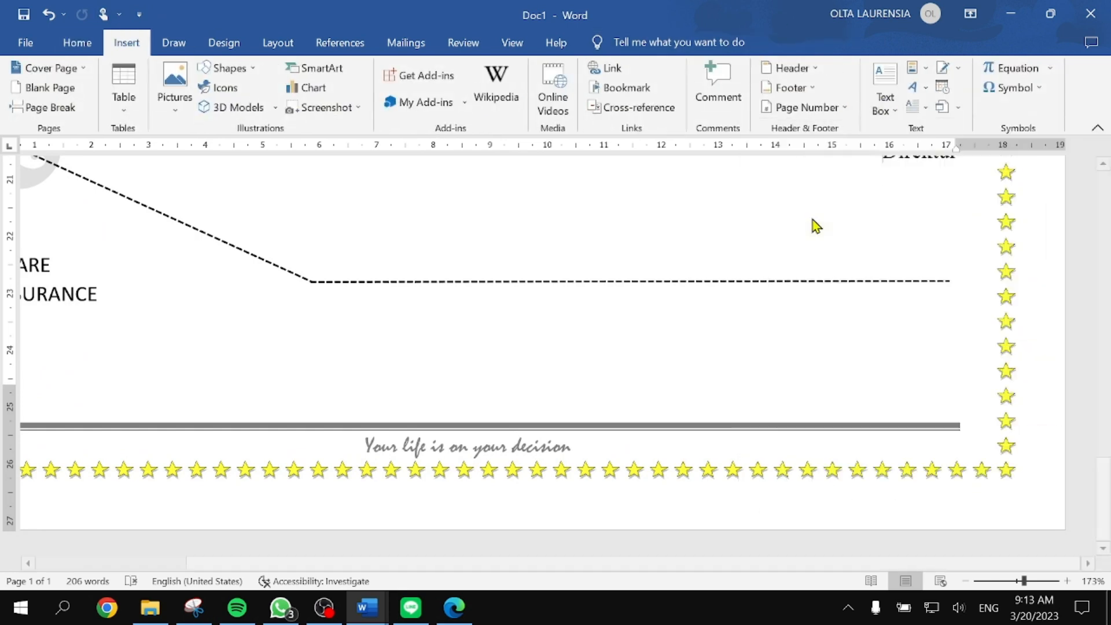
{"action": "left_click", "coordinate": [798, 219]}
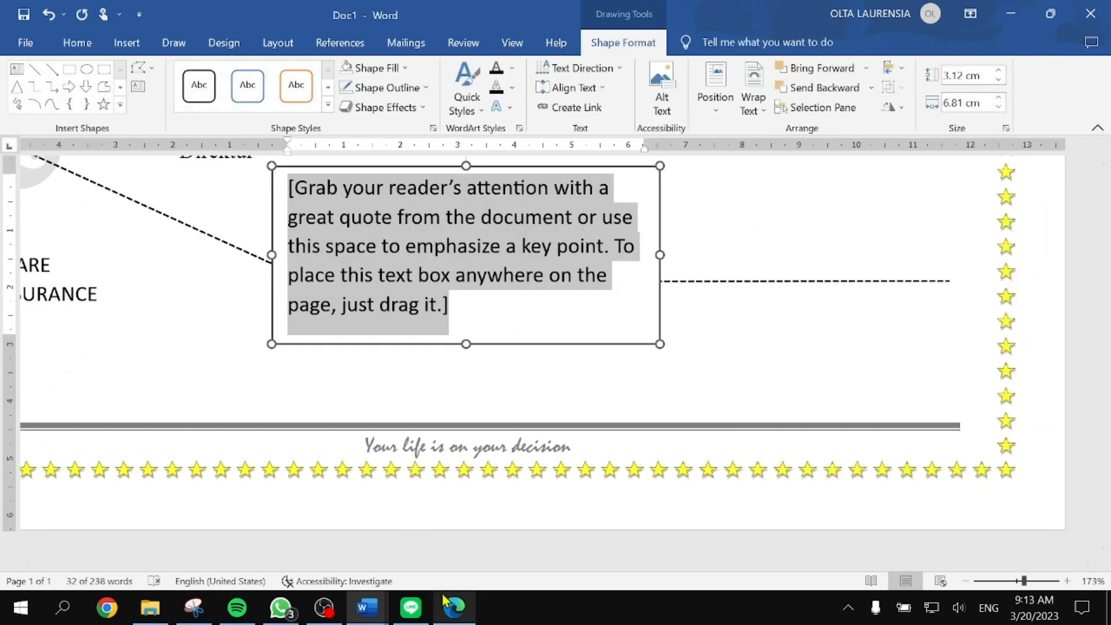
{"action": "left_click", "coordinate": [454, 608]}
{"action": "scroll", "coordinate": [175, 414], "scroll_direction": "right", "scroll_amount": 5}
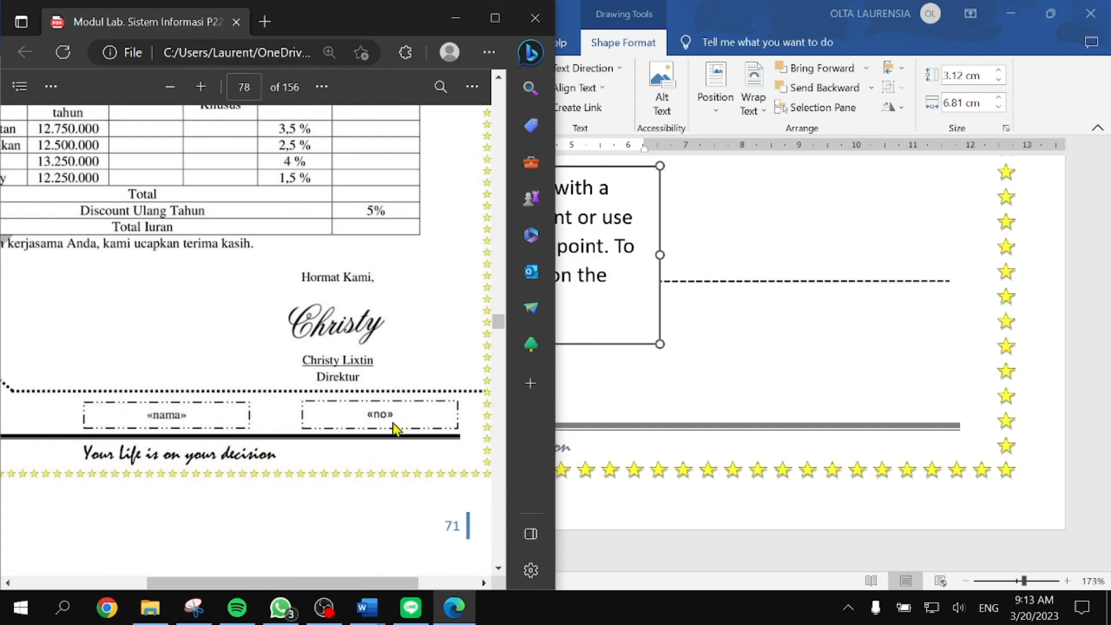
{"action": "left_click", "coordinate": [455, 18]}
{"action": "key", "text": "BackSpace"}
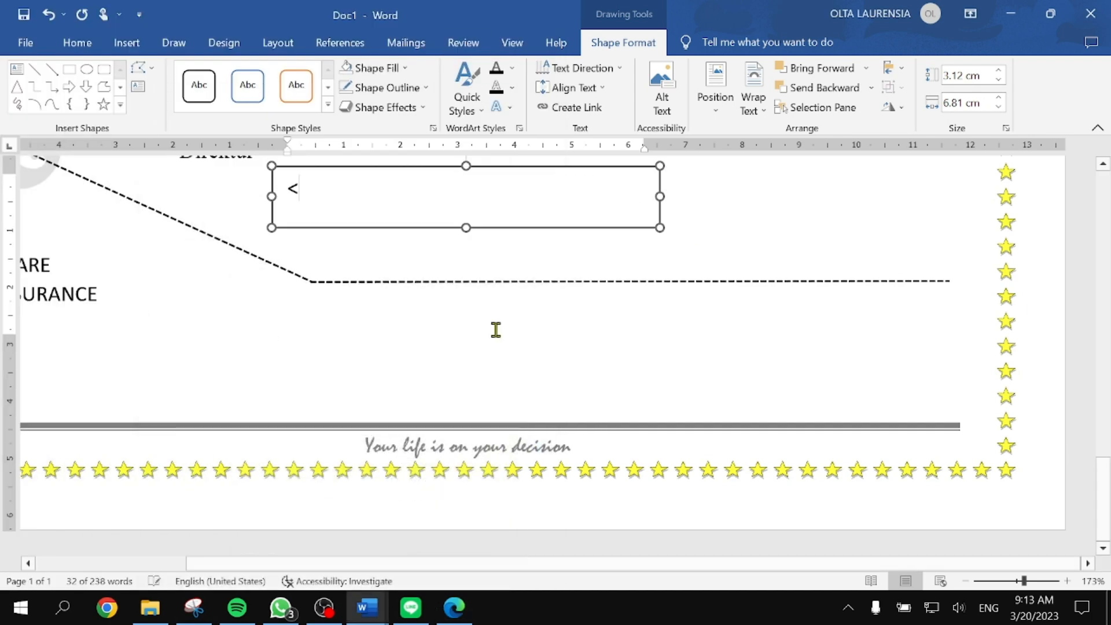
{"action": "type", "text": "<<NAMA"}
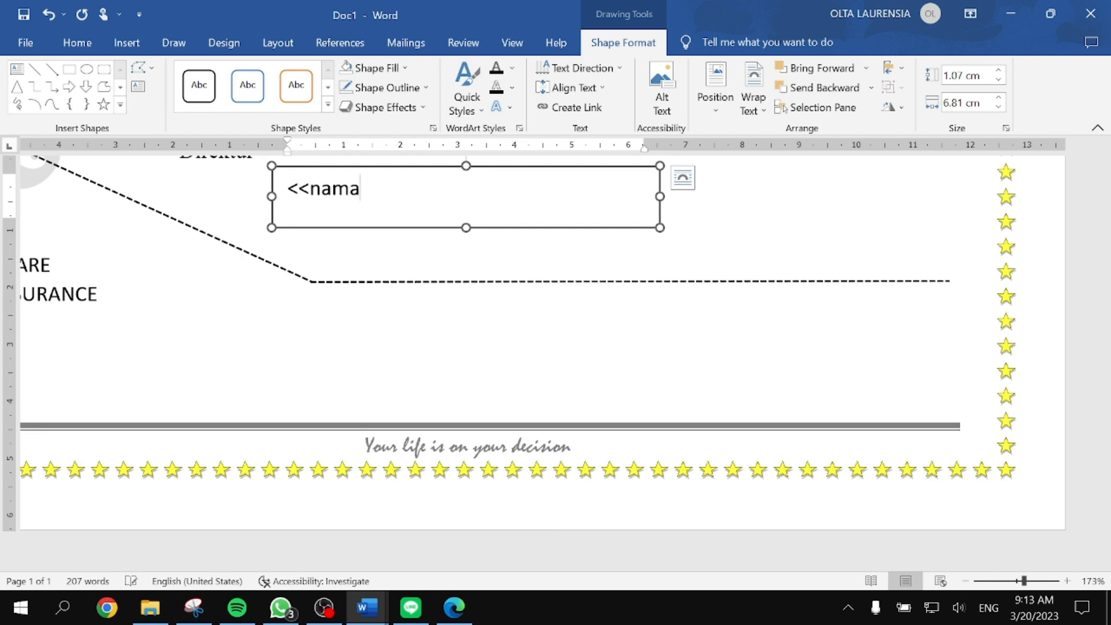
{"action": "type", "text": ">>"}
{"action": "left_click_drag", "start_coordinate": [659, 225], "coordinate": [507, 209]}
Step: Duplicate the box with Ctrl+D, change the copy to <<no>>, and undo a stray extra duplicate
{"action": "key", "text": "ctrl+d"}
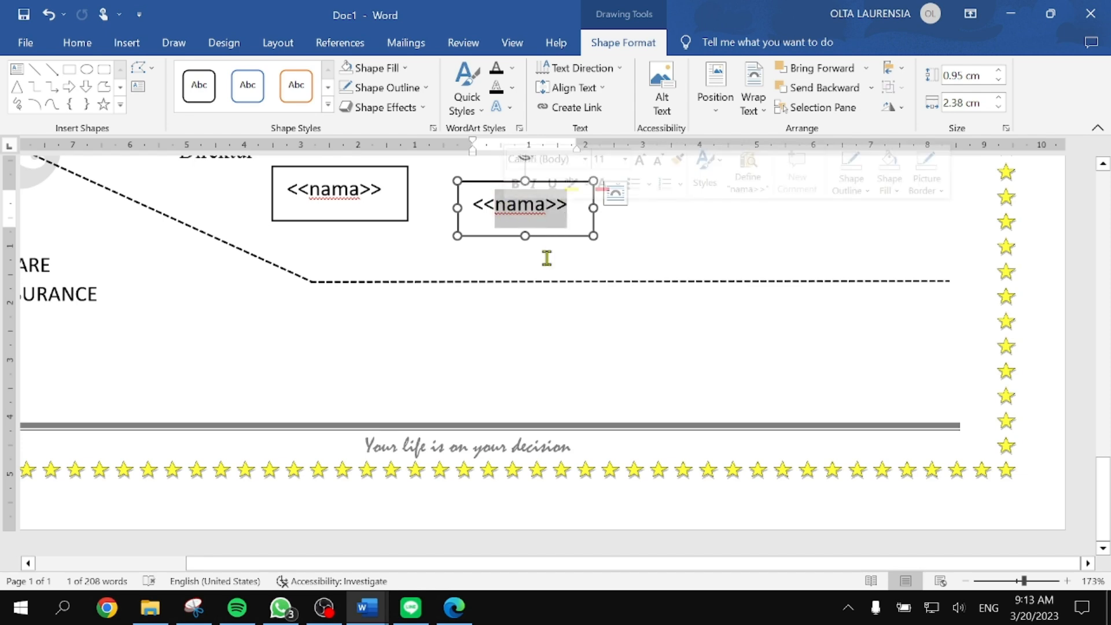
{"action": "type", "text": "no"}
{"action": "left_click", "coordinate": [547, 258]}
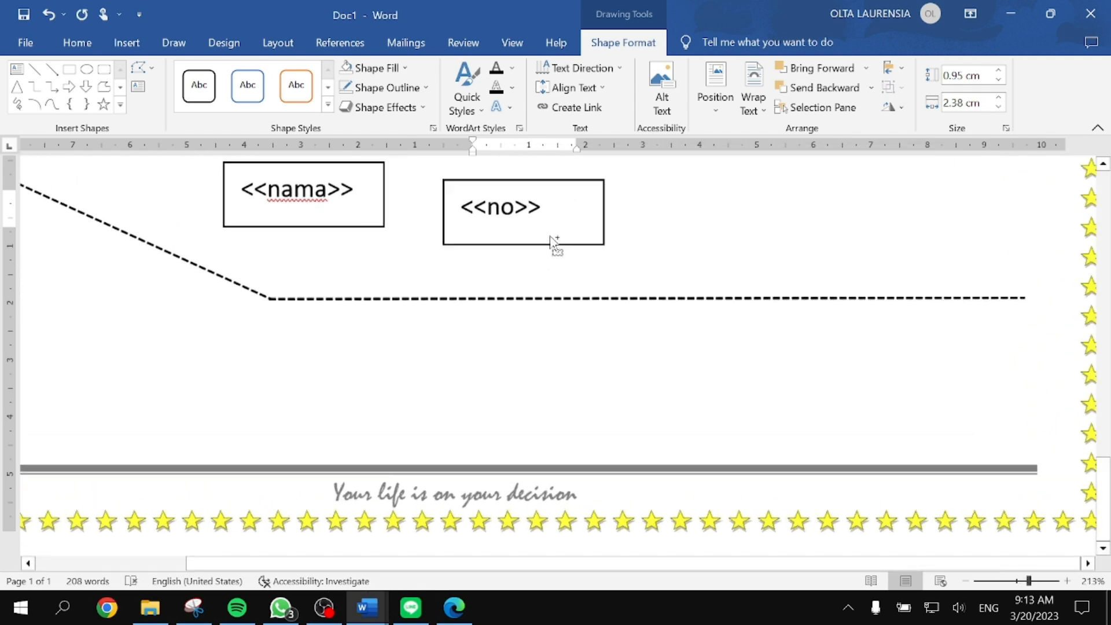
{"action": "scroll", "coordinate": [376, 258], "scroll_direction": "up", "scroll_amount": 4}
{"action": "scroll", "coordinate": [377, 273], "scroll_direction": "up", "scroll_amount": 3}
{"action": "scroll", "coordinate": [376, 292], "scroll_direction": "down", "scroll_amount": 2}
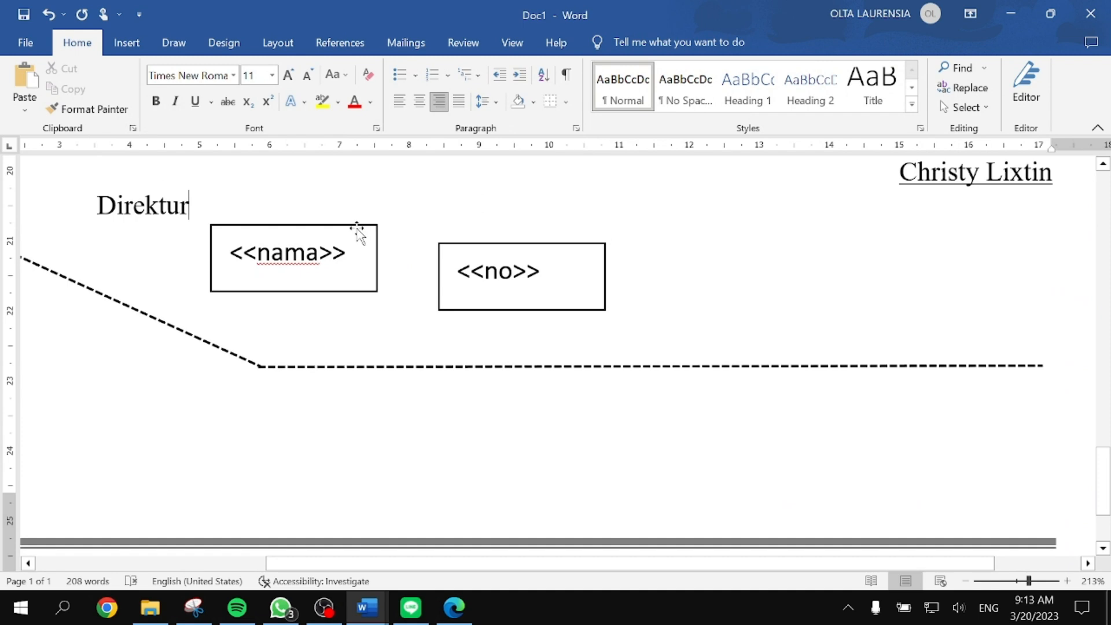
{"action": "scroll", "coordinate": [358, 227], "scroll_direction": "up", "scroll_amount": 9}
{"action": "scroll", "coordinate": [376, 261], "scroll_direction": "down", "scroll_amount": 10}
{"action": "left_click", "coordinate": [353, 168]}
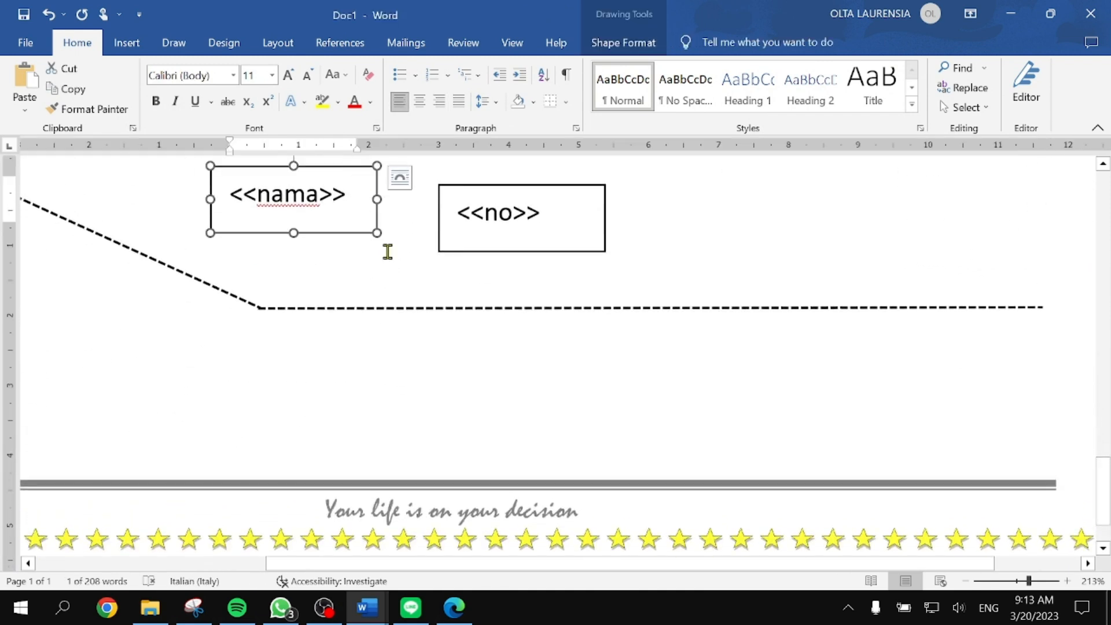
{"action": "key", "text": "ctrl+d"}
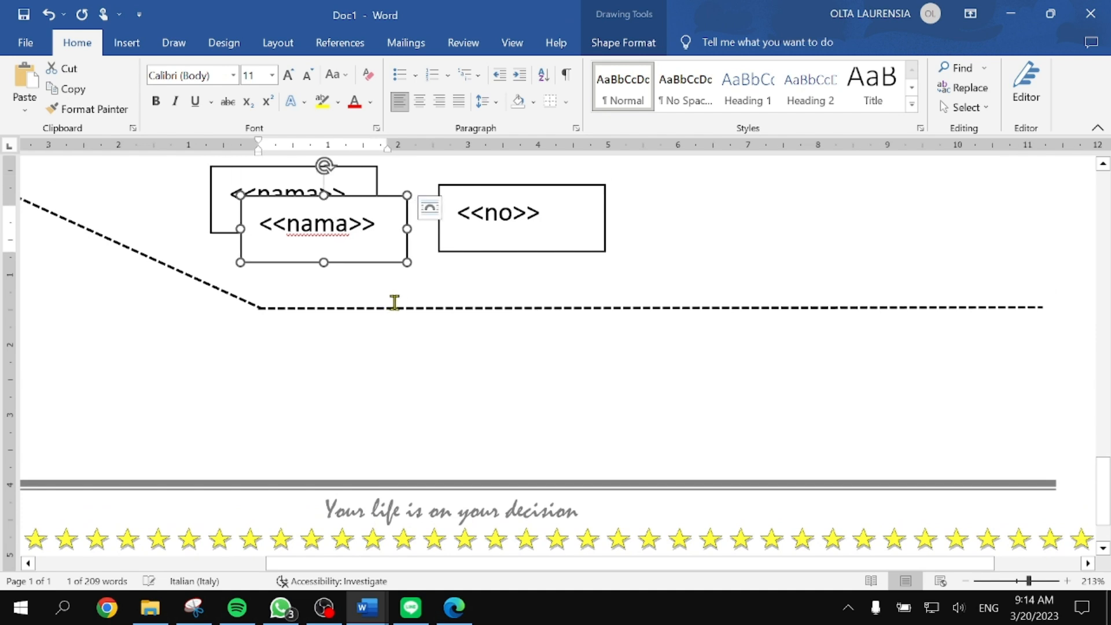
{"action": "key", "text": "ctrl+z"}
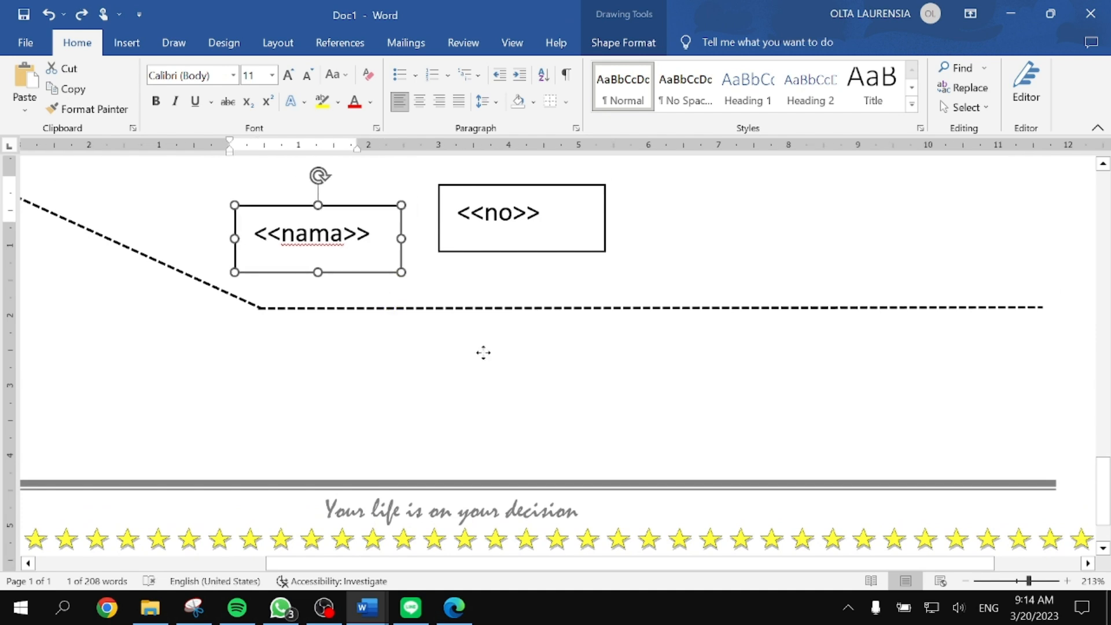